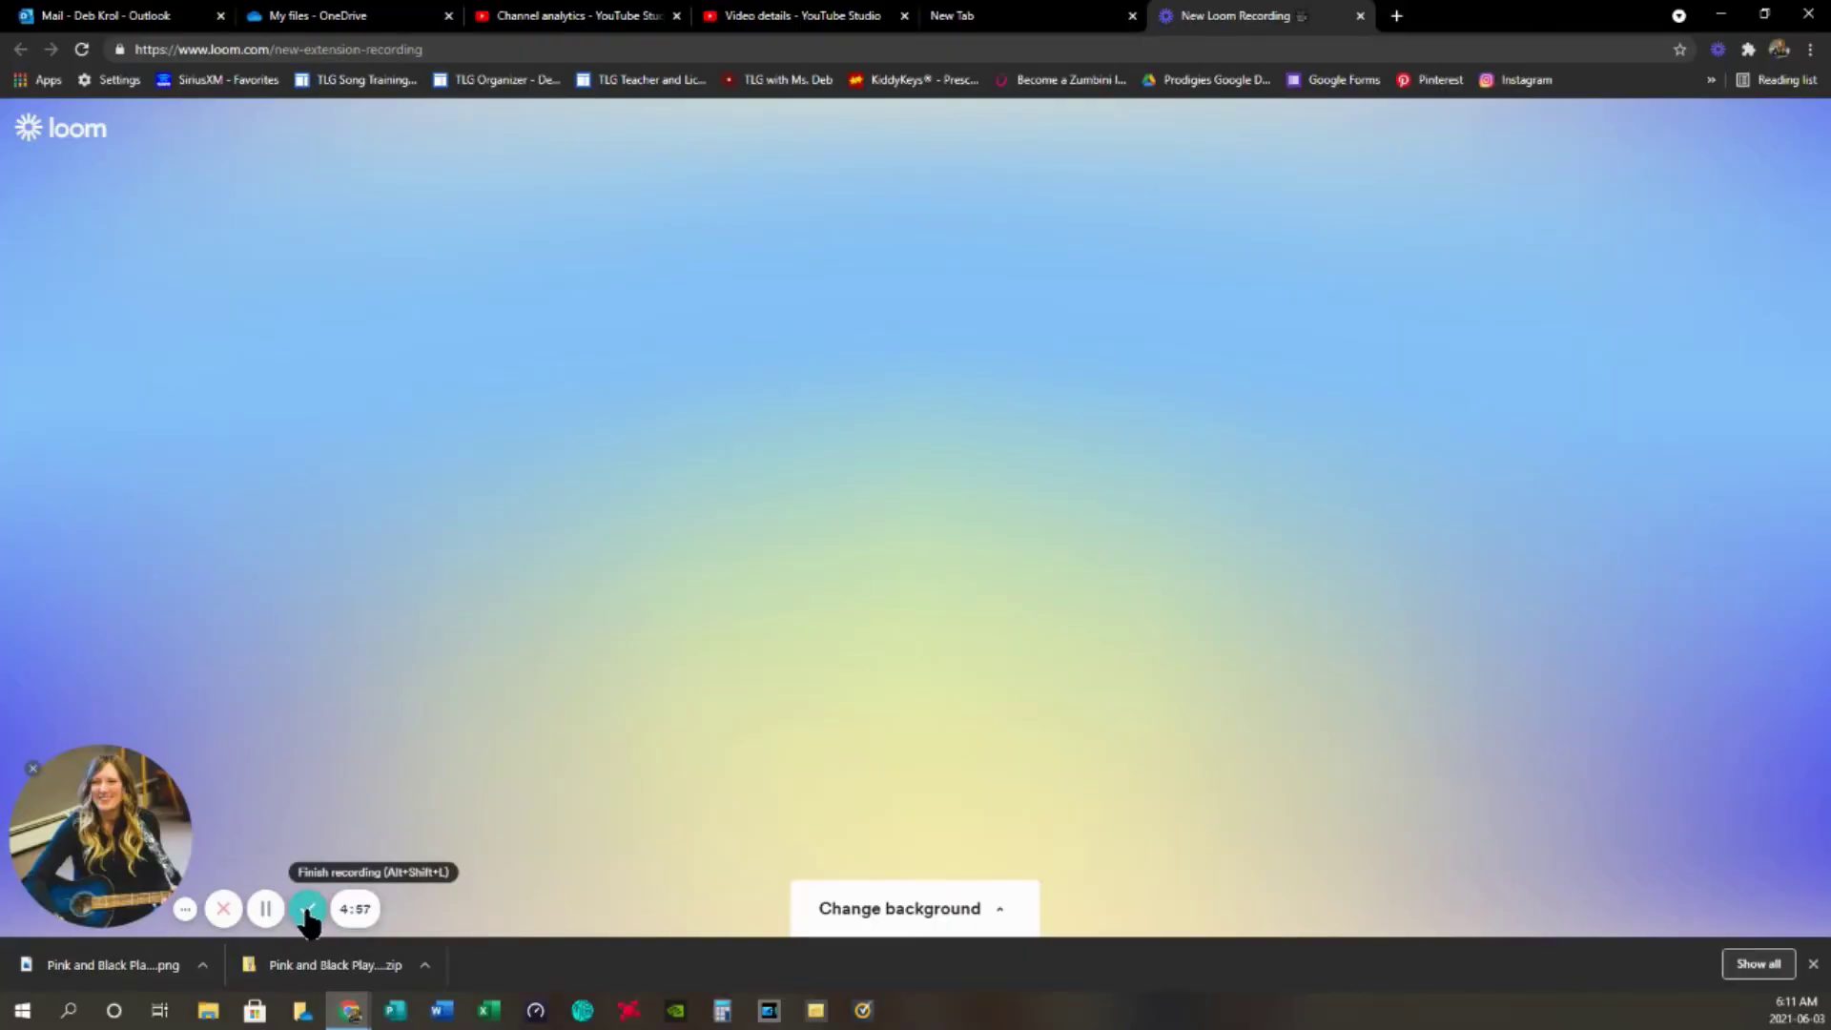
- Go back to the Canva article on selling teaching materials
{"action": "key", "text": "alt+Left"}
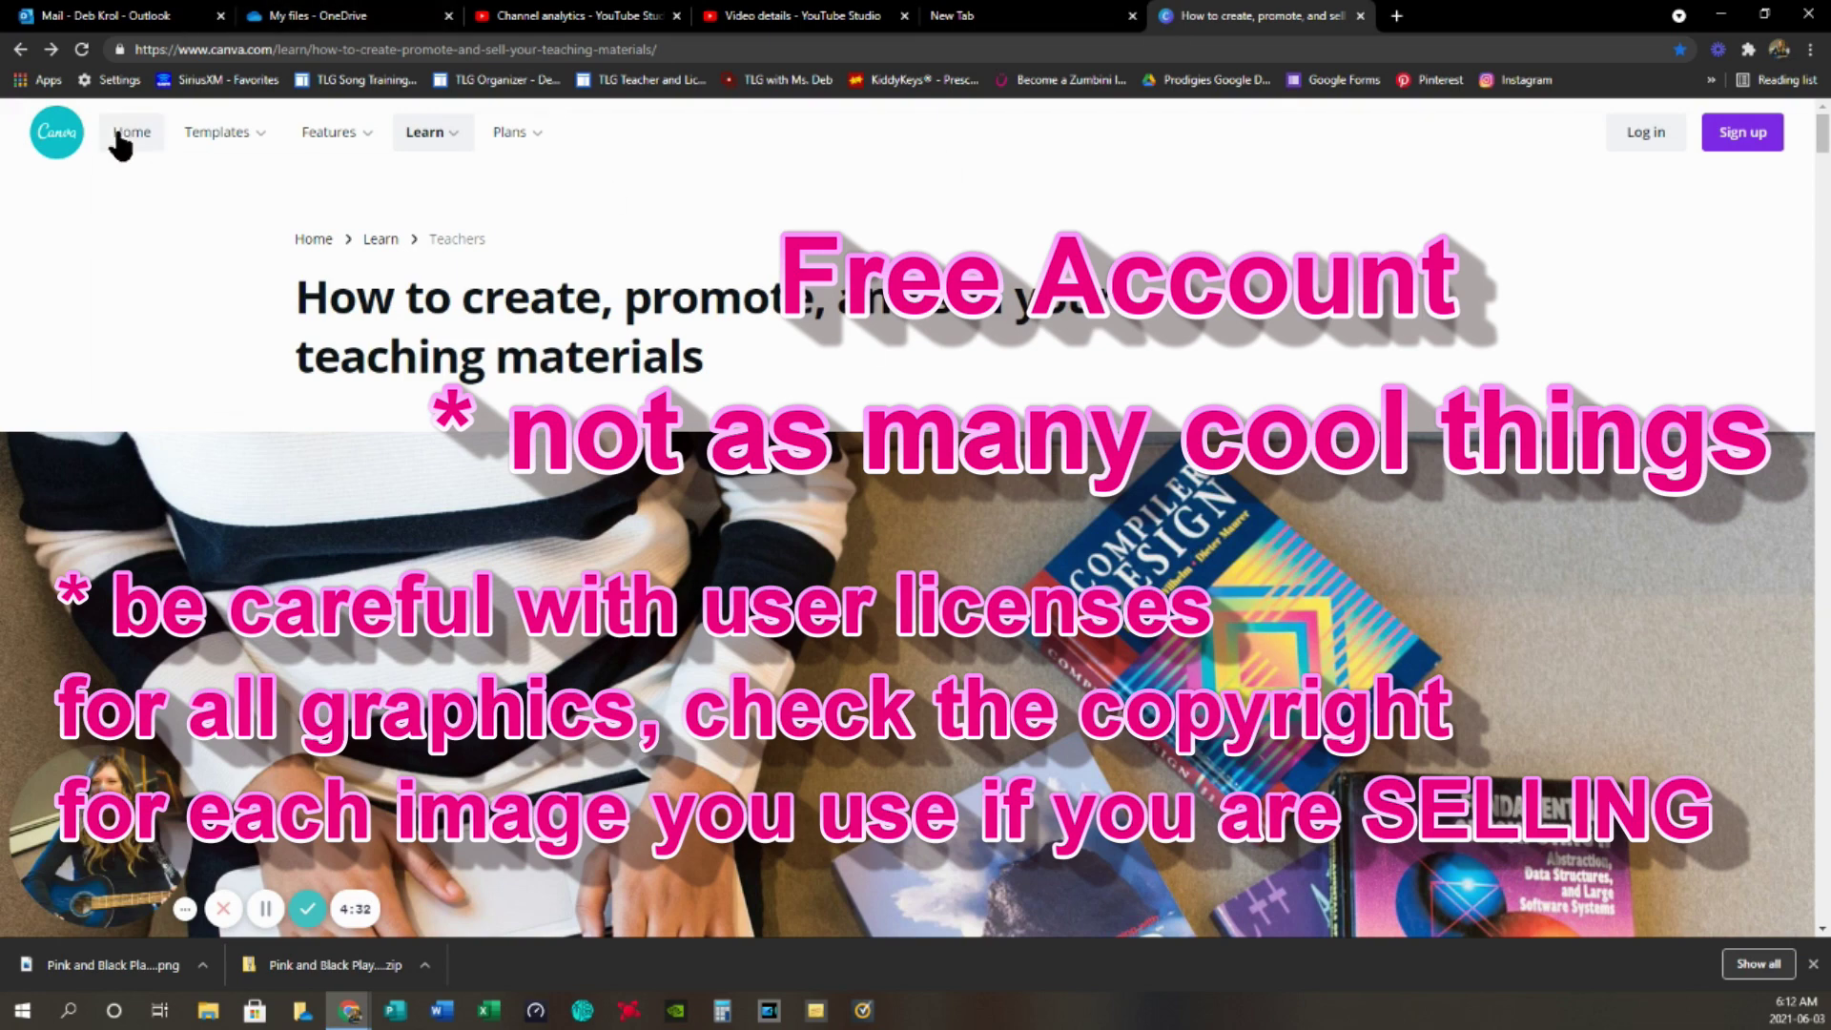
- Return to the Canva 'How to create, promote, and sell your teaching materials' article
{"action": "mouse_move", "coordinate": [223, 143]}
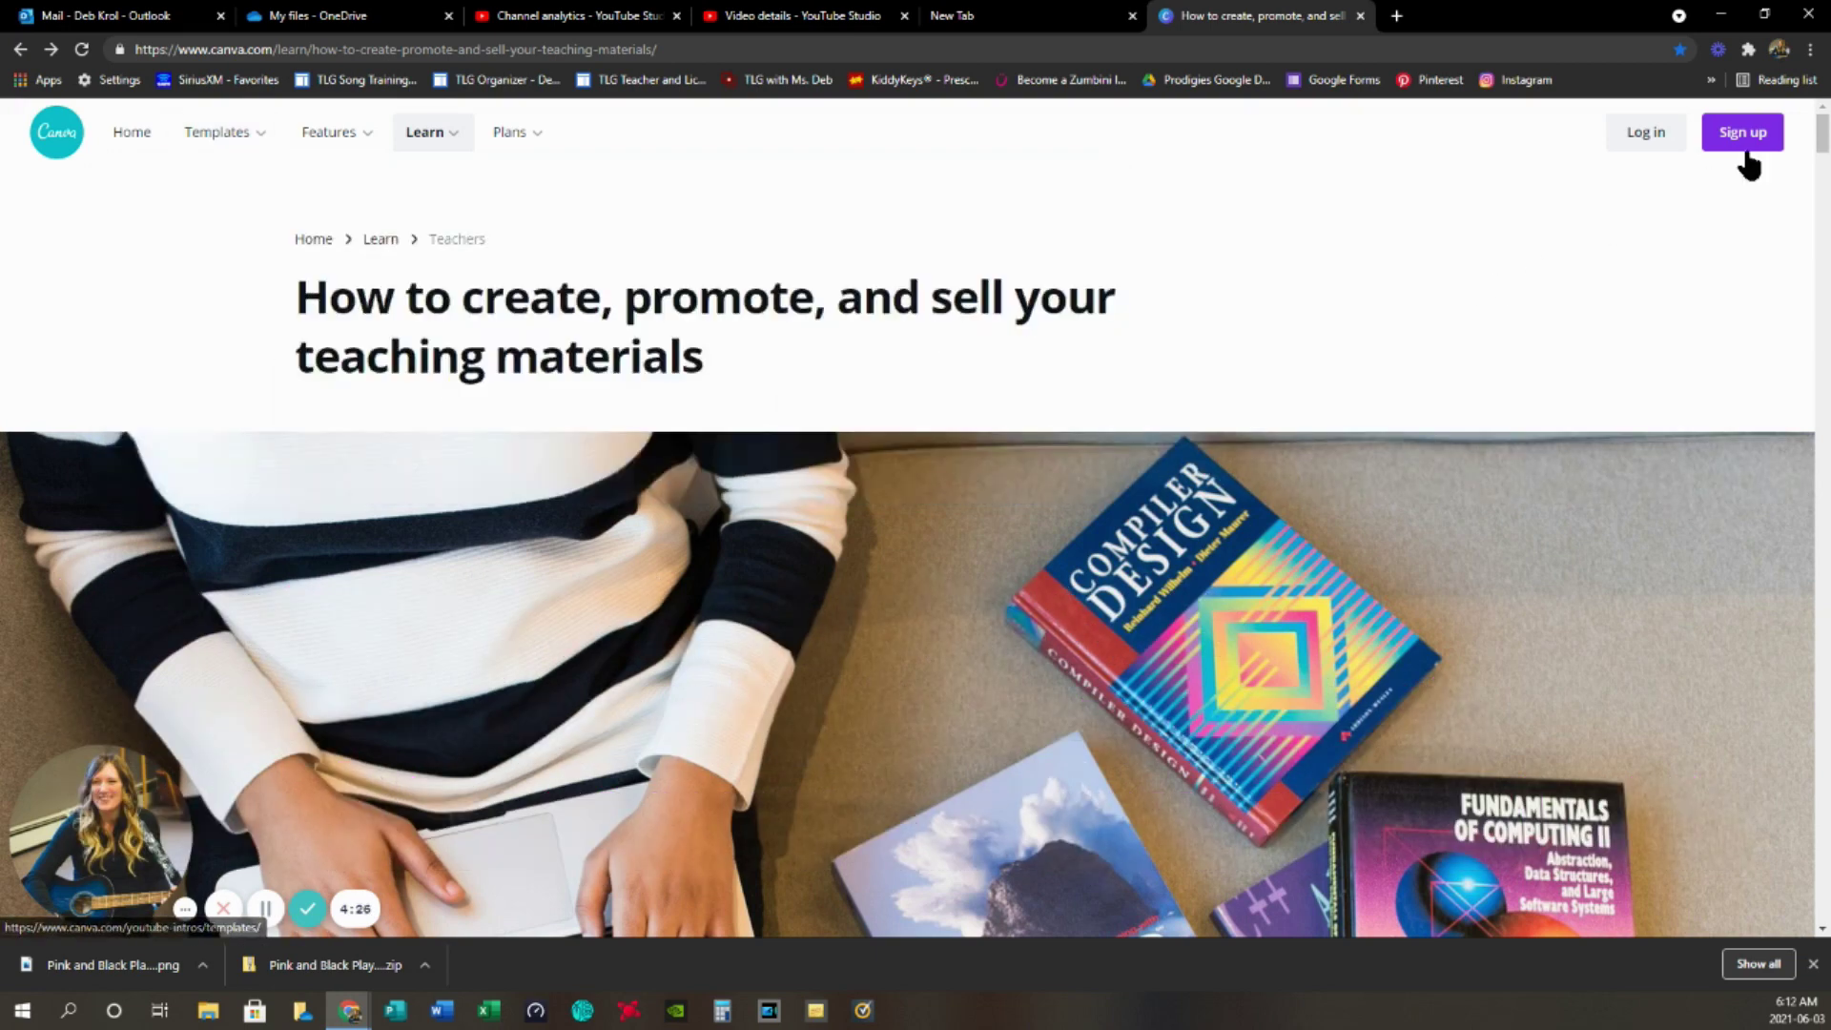
- Log in to Canva and show All your designs
{"action": "left_click", "coordinate": [1652, 135]}
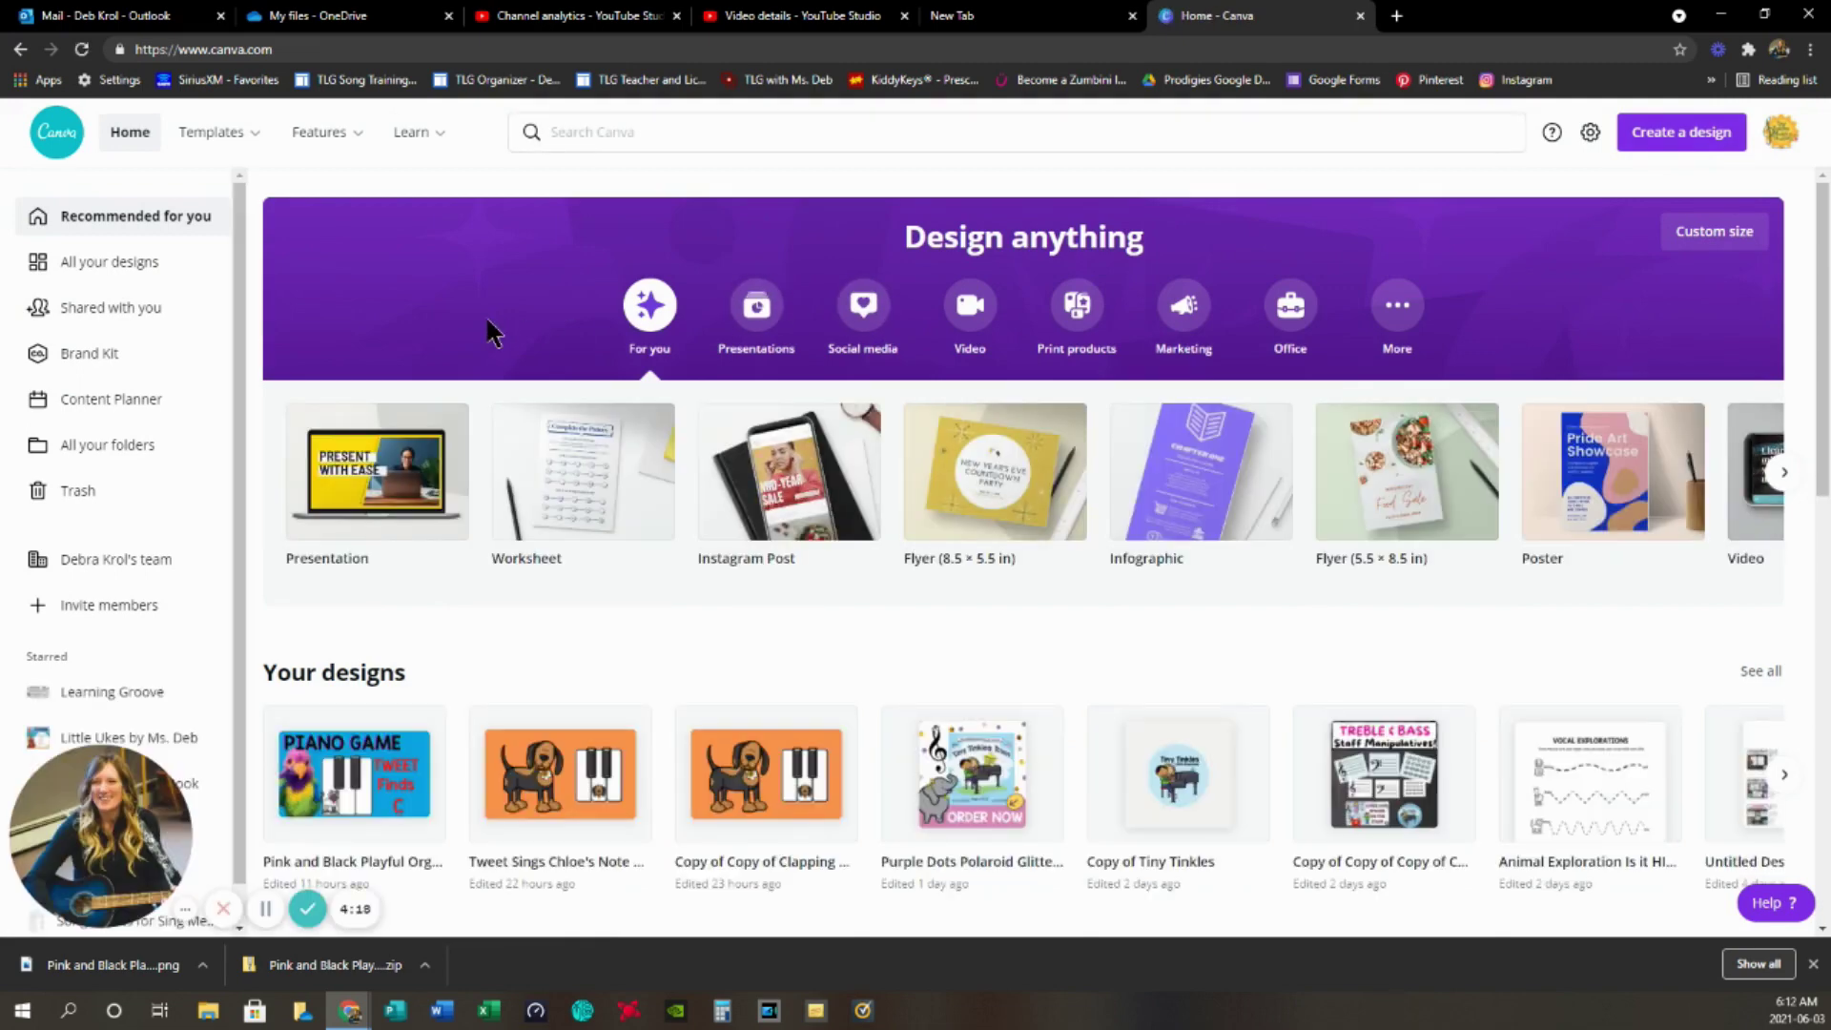
{"action": "scroll", "coordinate": [661, 582], "scroll_direction": "down", "scroll_amount": 1}
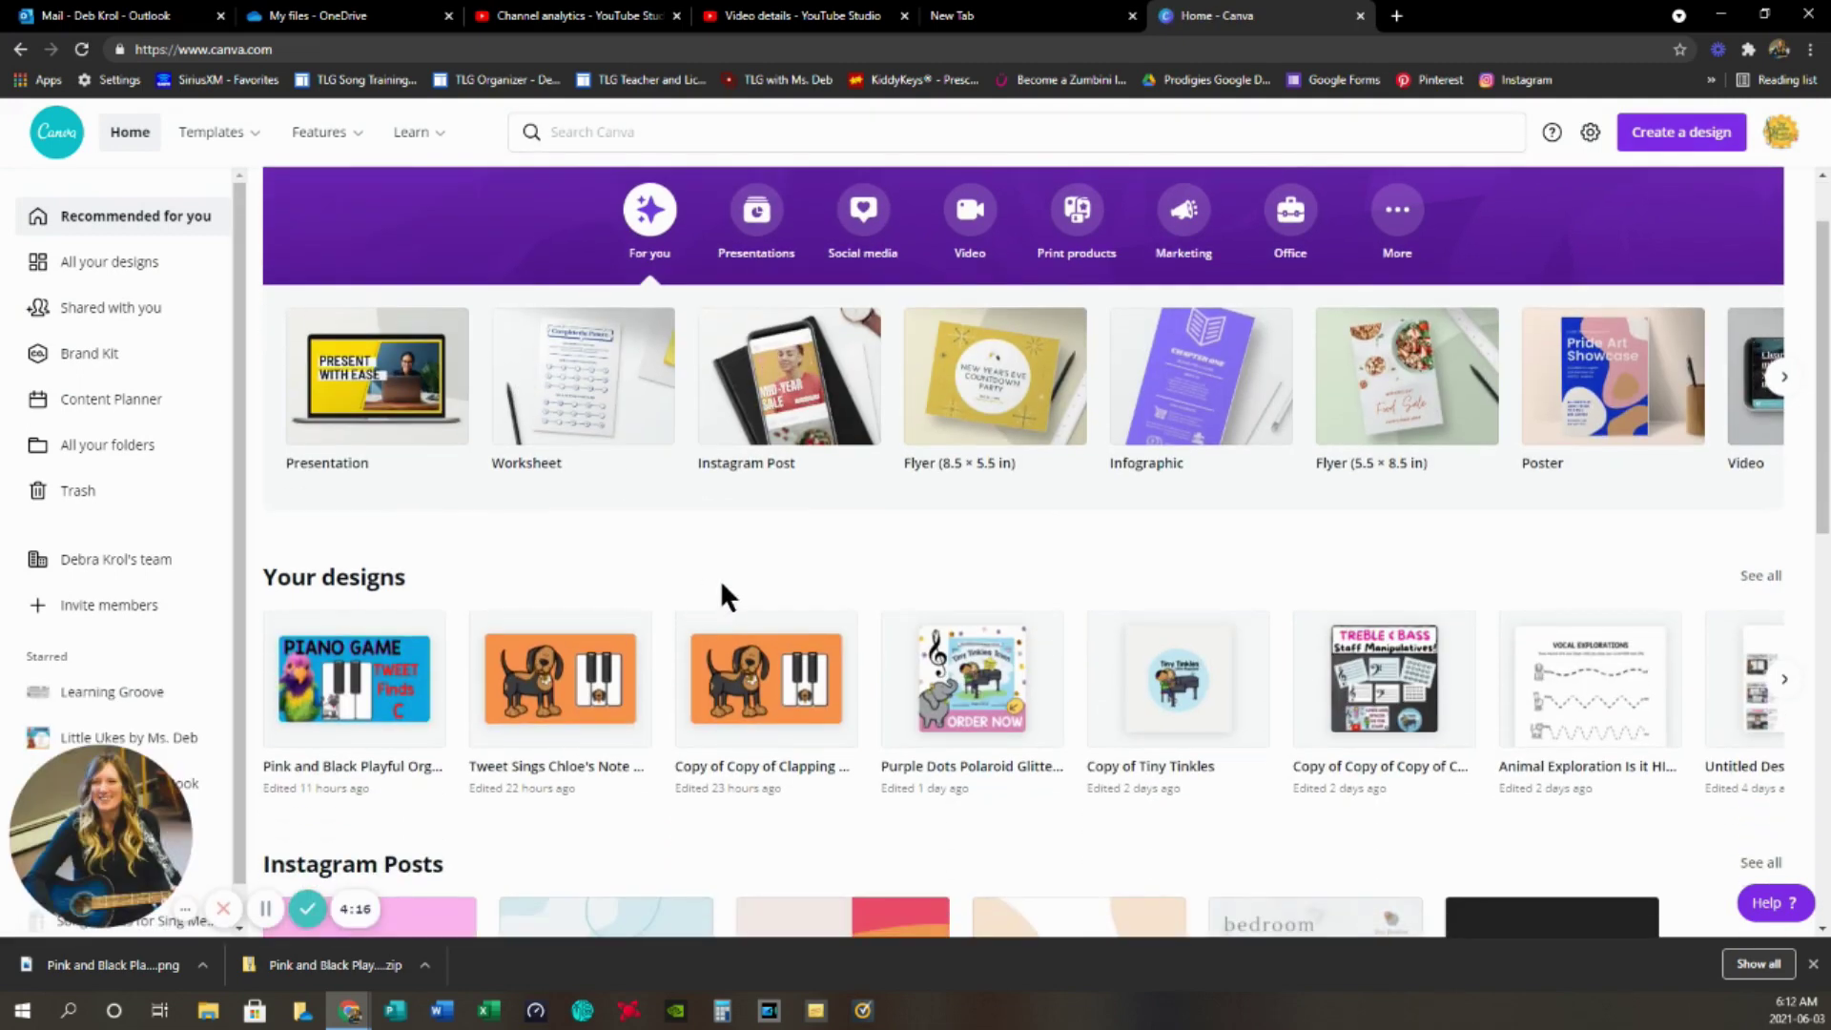
{"action": "left_click", "coordinate": [118, 272]}
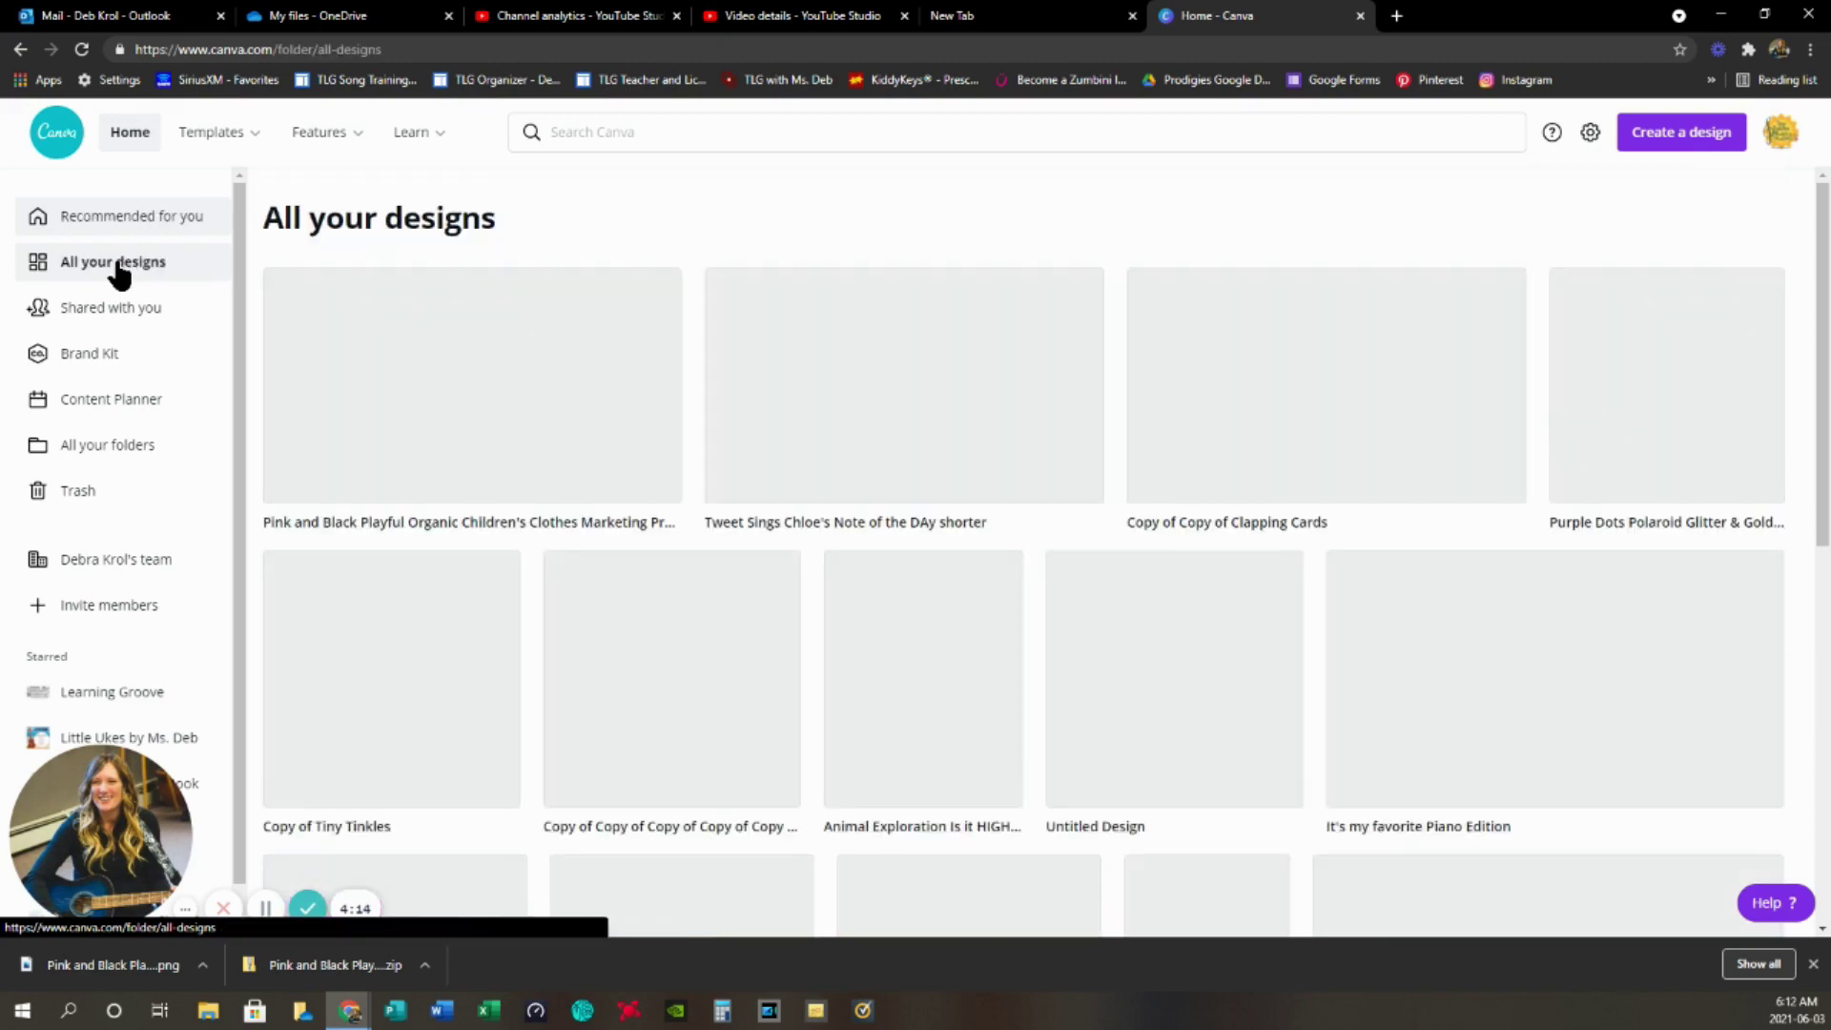
- Browse the saved designs grid and open the 'Share the C Position' design
{"action": "scroll", "coordinate": [868, 494], "scroll_direction": "down", "scroll_amount": 1}
{"action": "scroll", "coordinate": [868, 494], "scroll_direction": "down", "scroll_amount": 2}
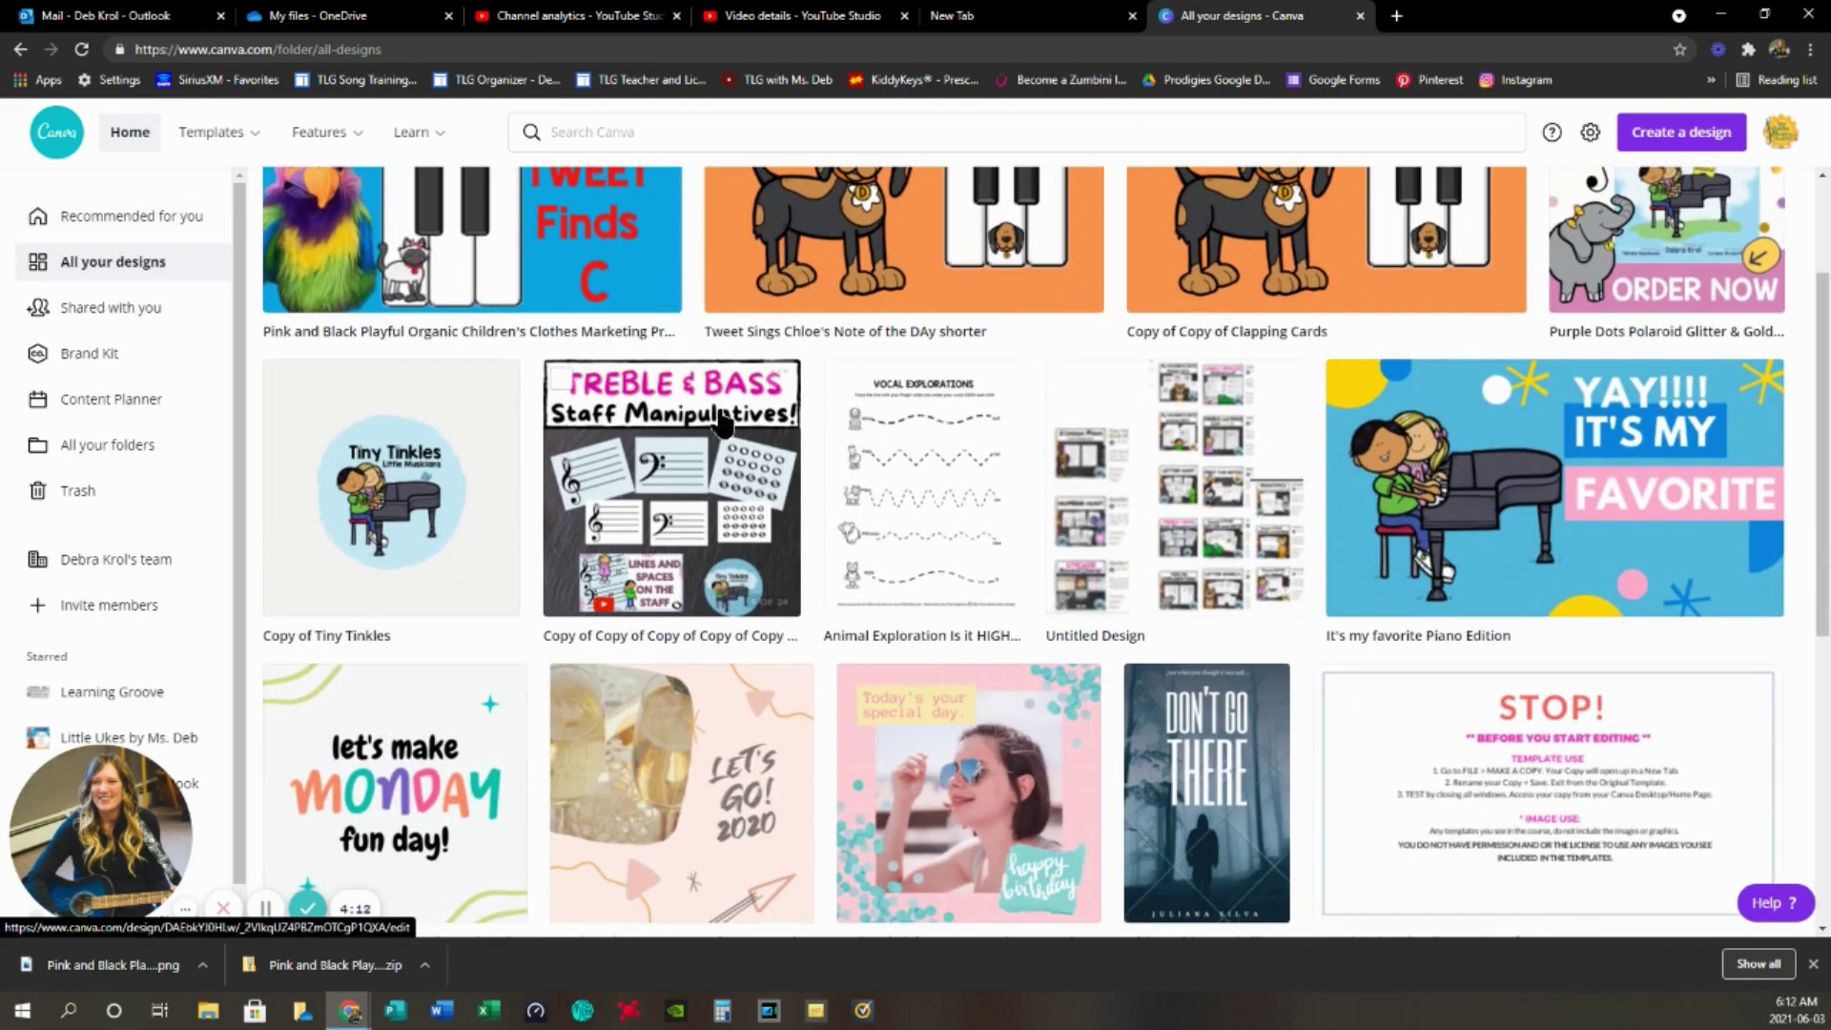
{"action": "scroll", "coordinate": [748, 421], "scroll_direction": "down", "scroll_amount": 8}
{"action": "scroll", "coordinate": [752, 423], "scroll_direction": "down", "scroll_amount": 7}
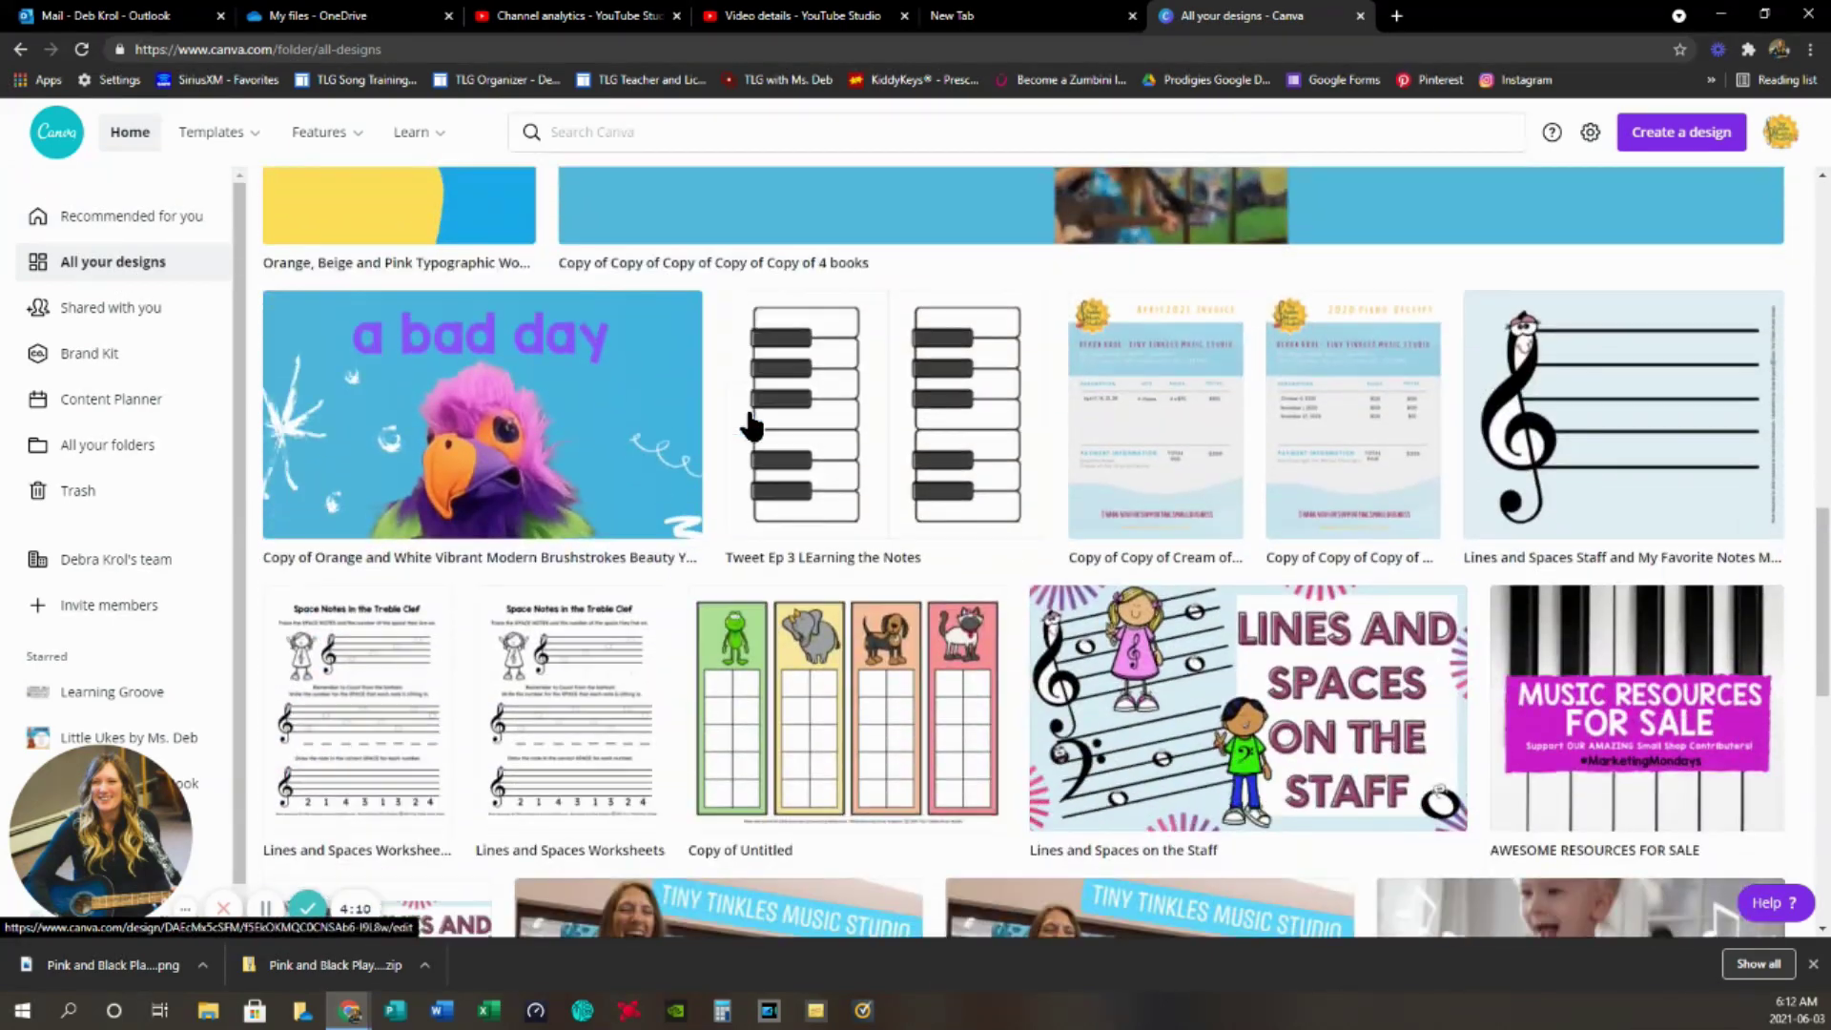
{"action": "scroll", "coordinate": [751, 423], "scroll_direction": "up", "scroll_amount": 5}
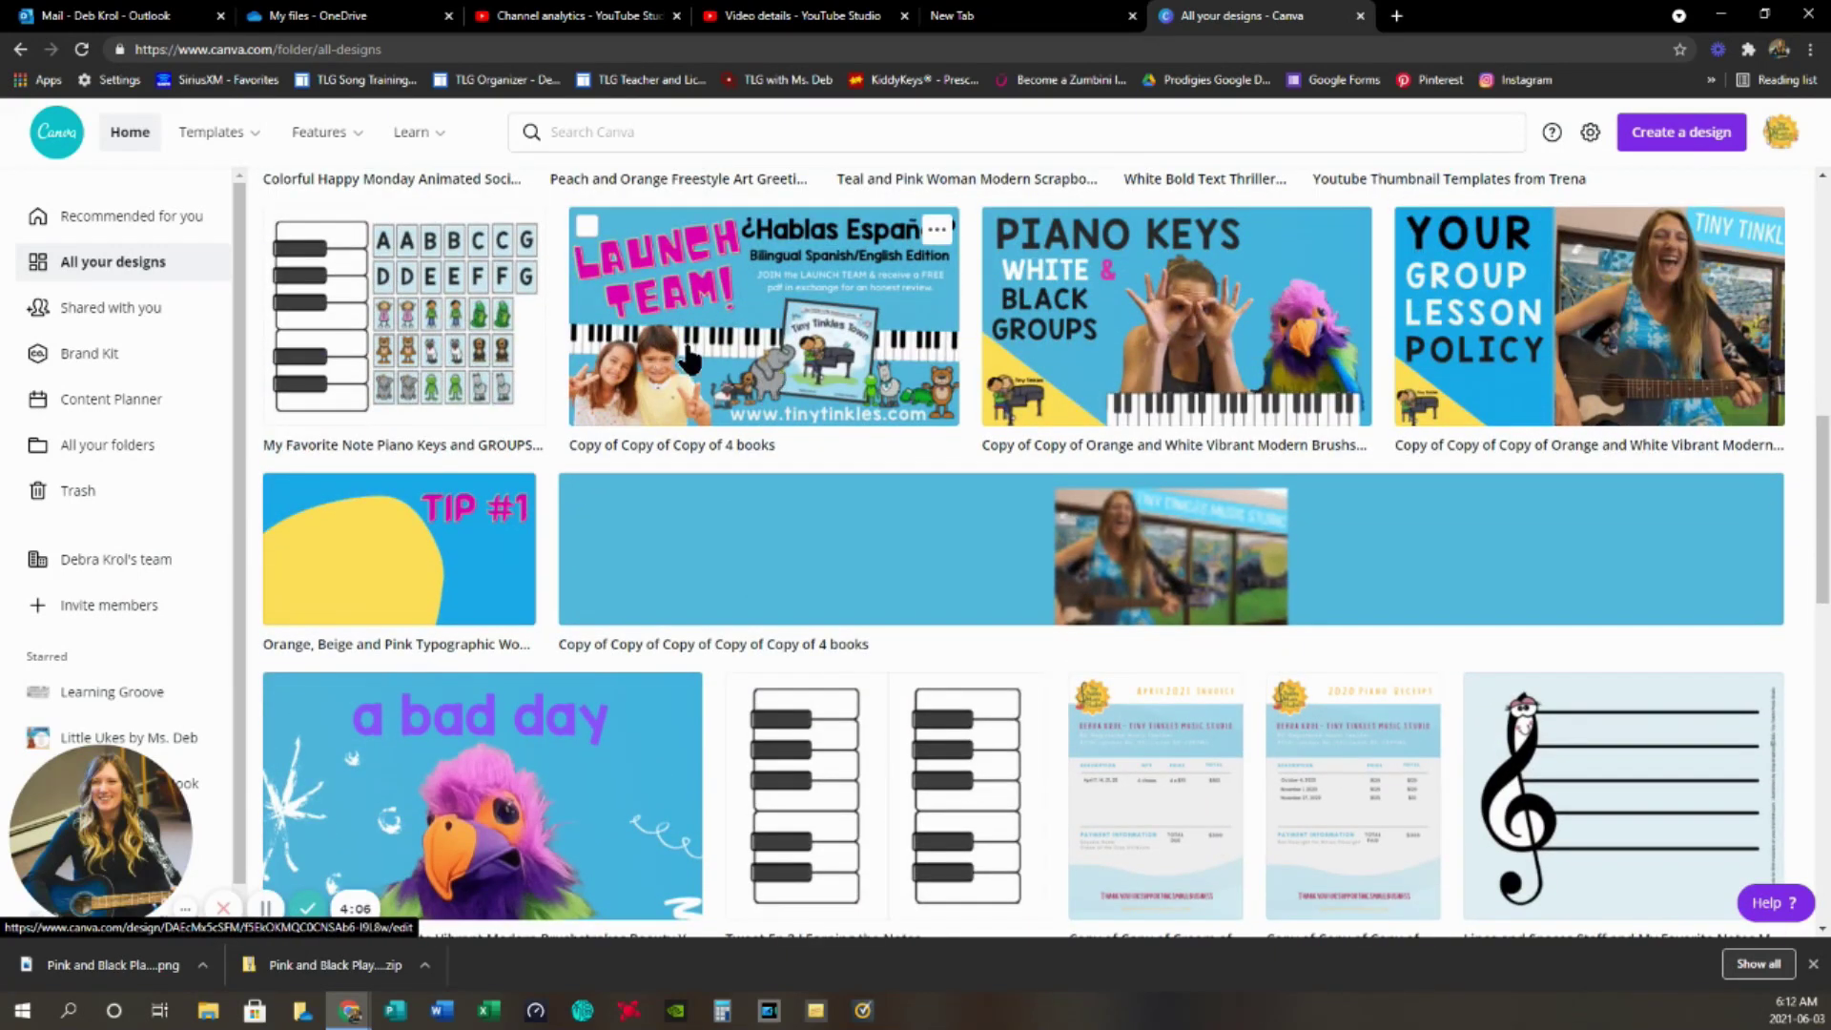
{"action": "scroll", "coordinate": [665, 439], "scroll_direction": "up", "scroll_amount": 2}
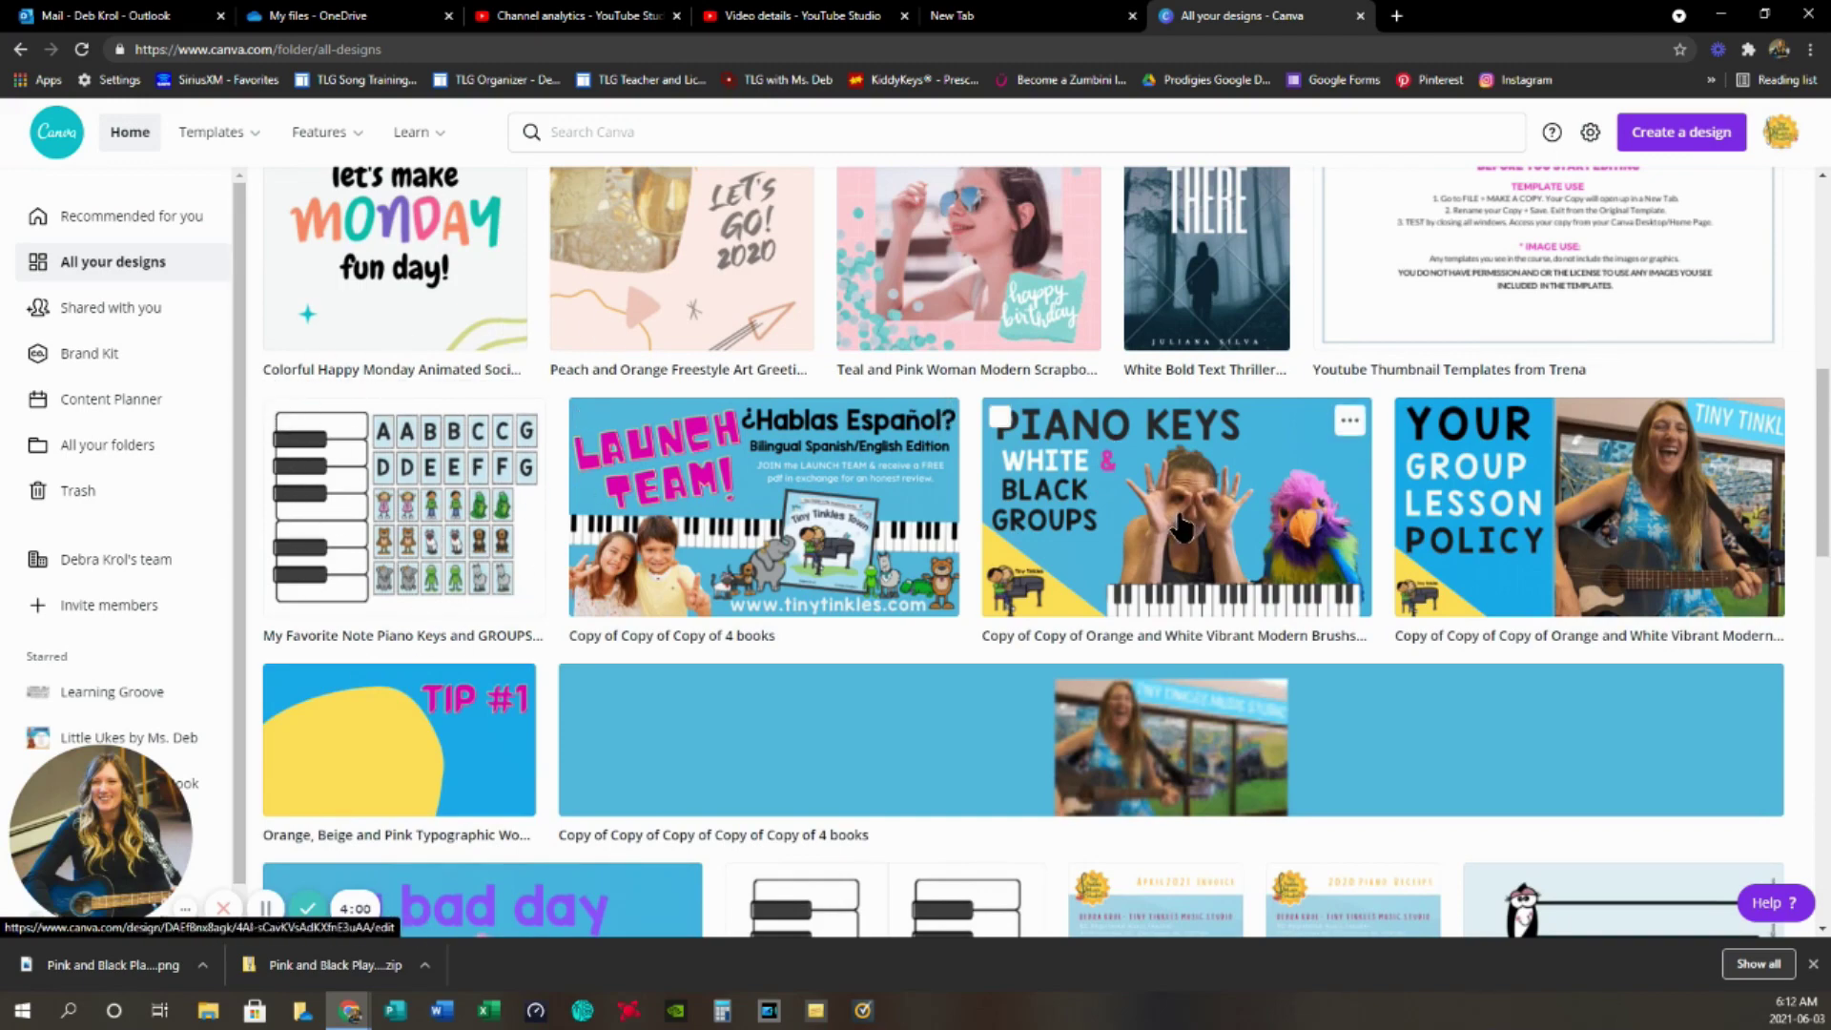
{"action": "scroll", "coordinate": [615, 454], "scroll_direction": "down", "scroll_amount": 6}
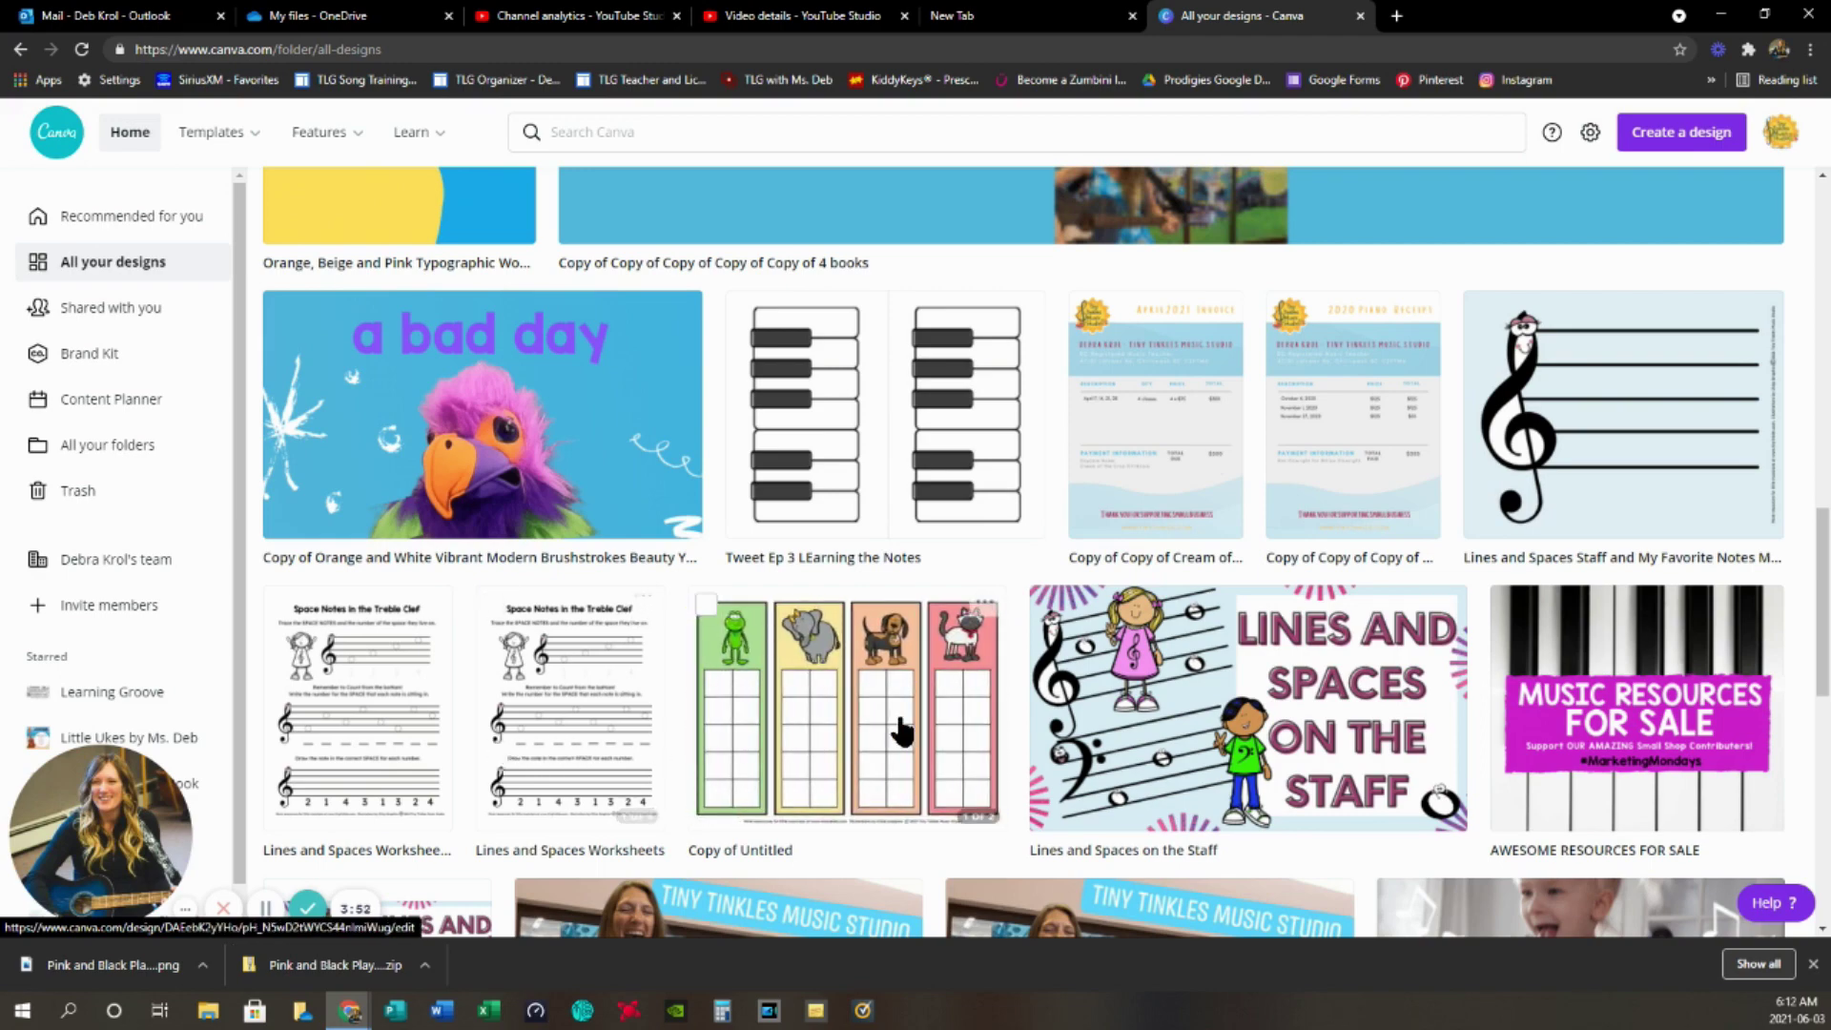
{"action": "scroll", "coordinate": [911, 730], "scroll_direction": "down", "scroll_amount": 2}
{"action": "scroll", "coordinate": [920, 715], "scroll_direction": "down", "scroll_amount": 5}
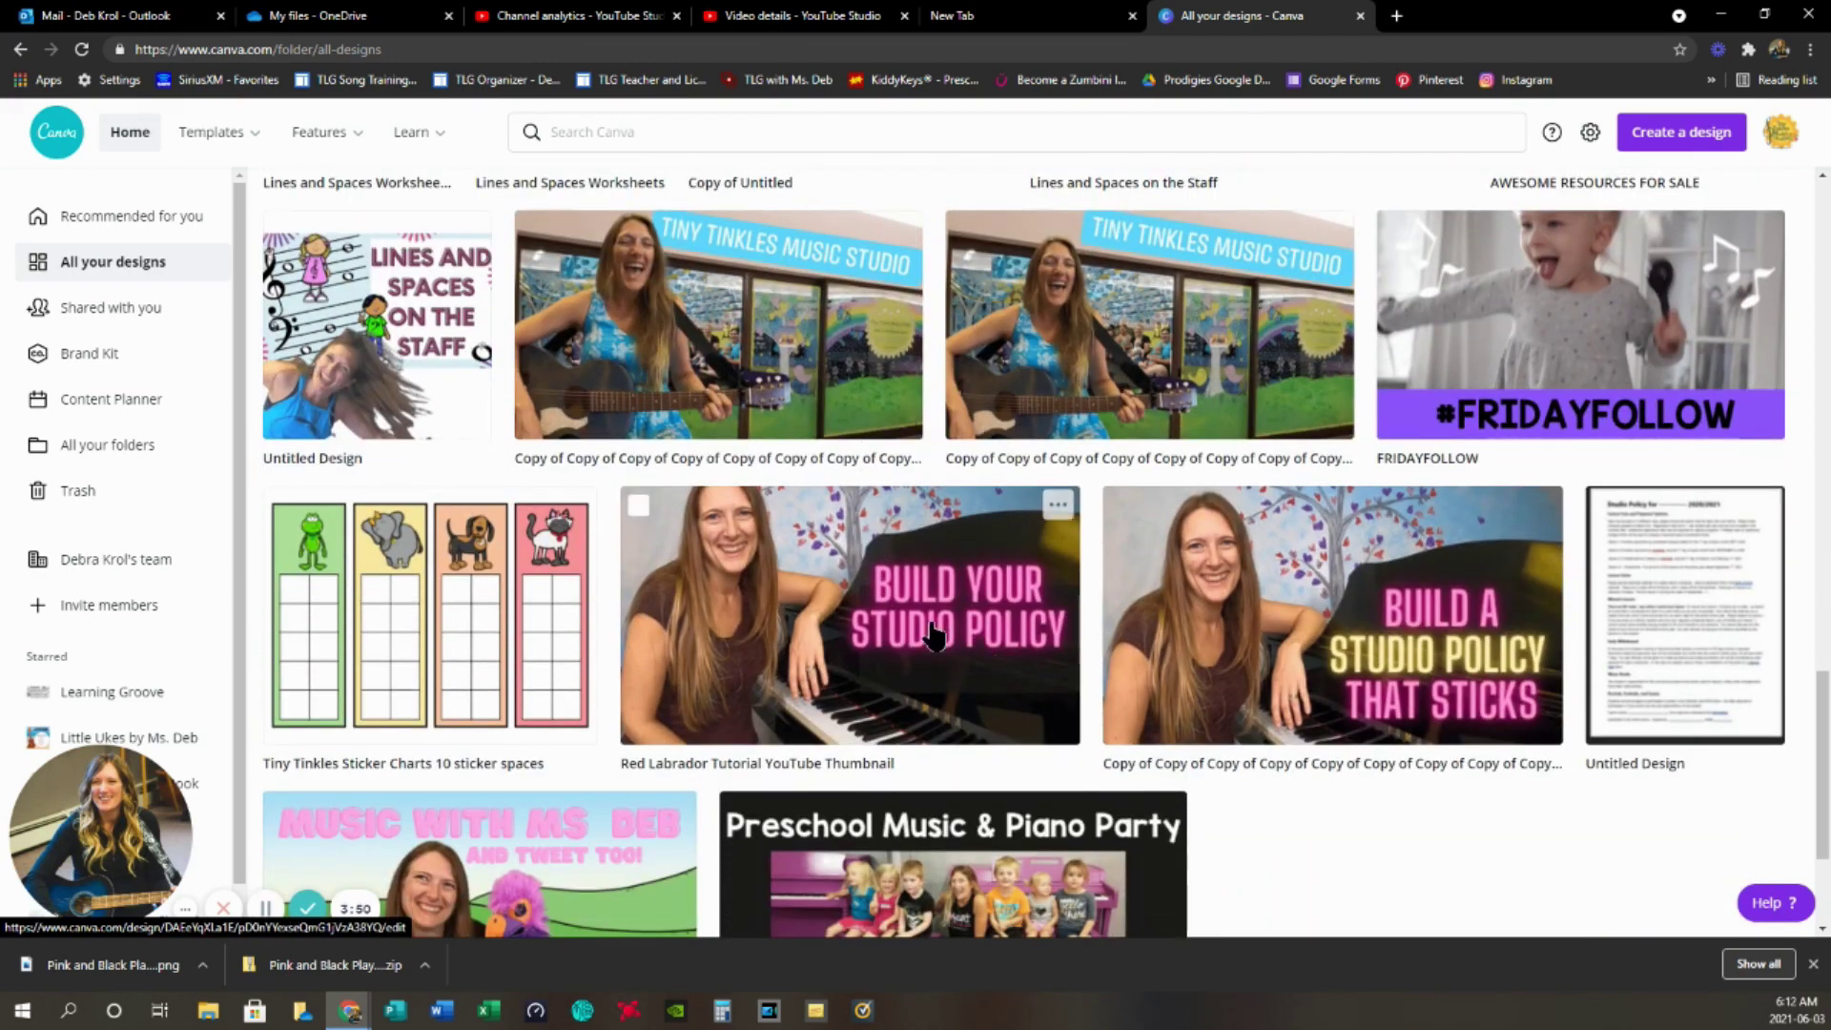
{"action": "scroll", "coordinate": [901, 663], "scroll_direction": "down", "scroll_amount": 3}
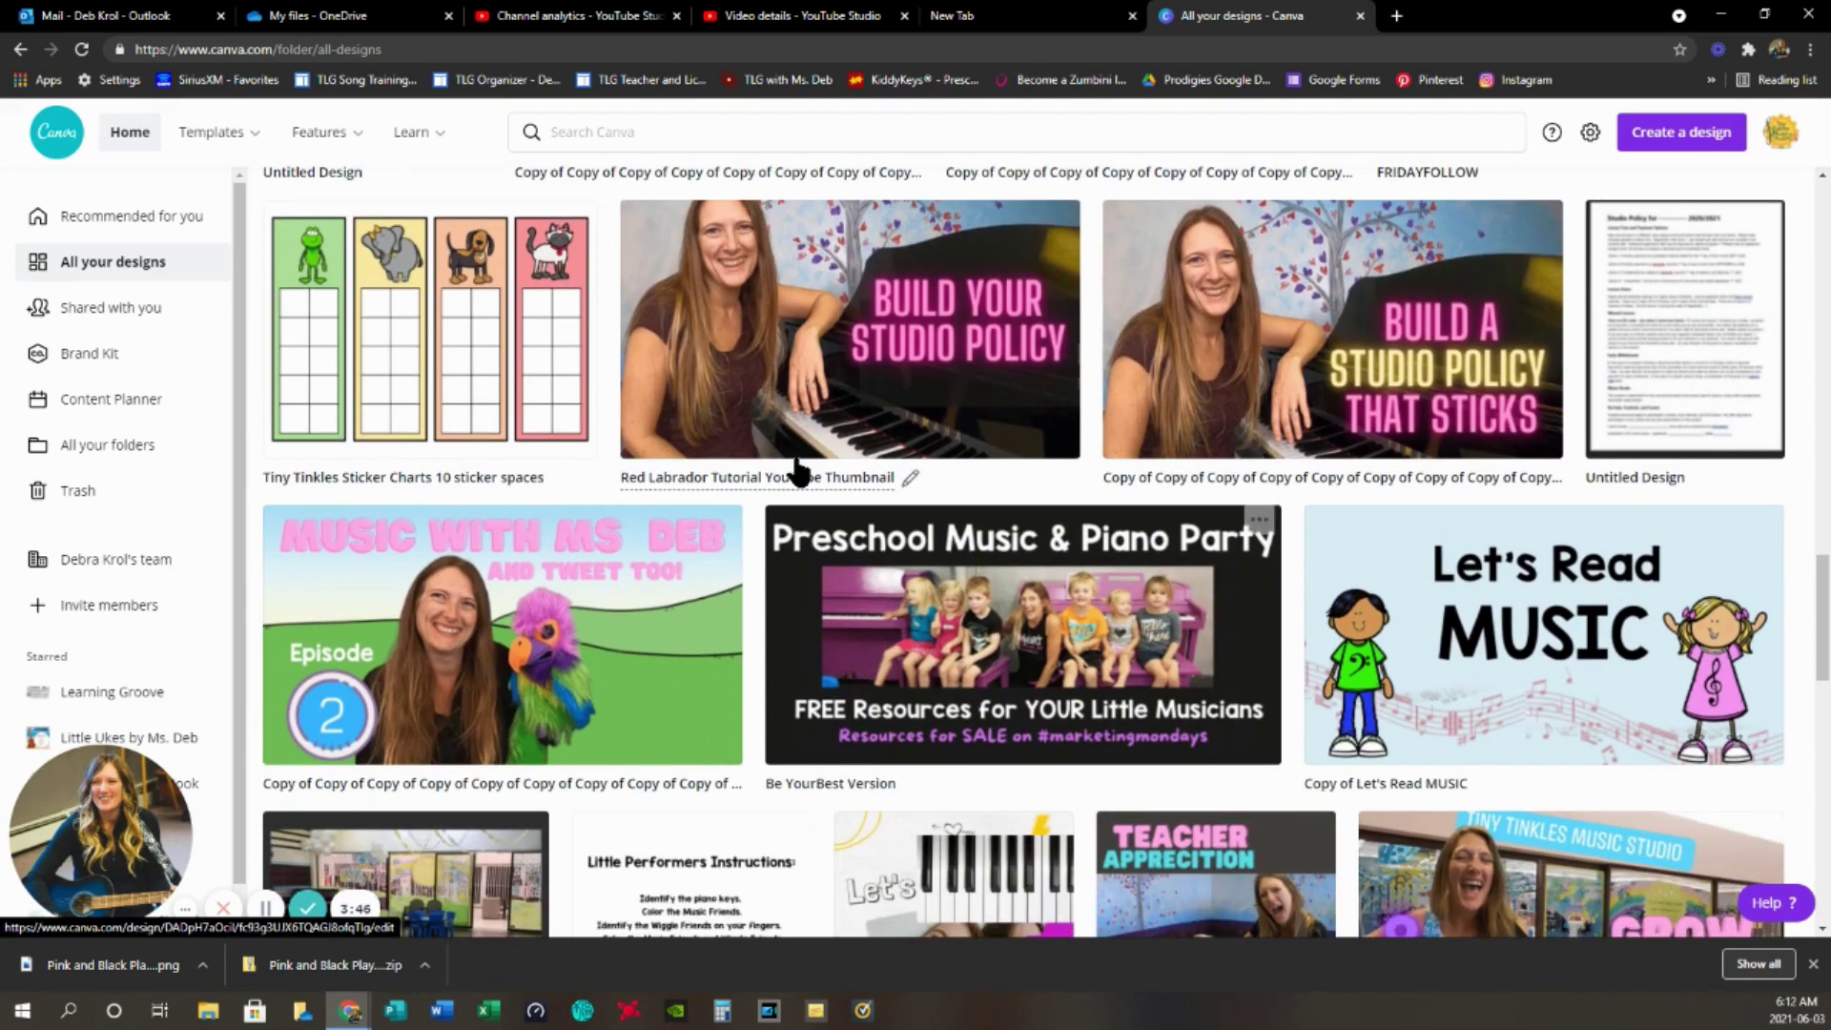
{"action": "scroll", "coordinate": [790, 505], "scroll_direction": "down", "scroll_amount": 3}
{"action": "scroll", "coordinate": [568, 591], "scroll_direction": "down", "scroll_amount": 4}
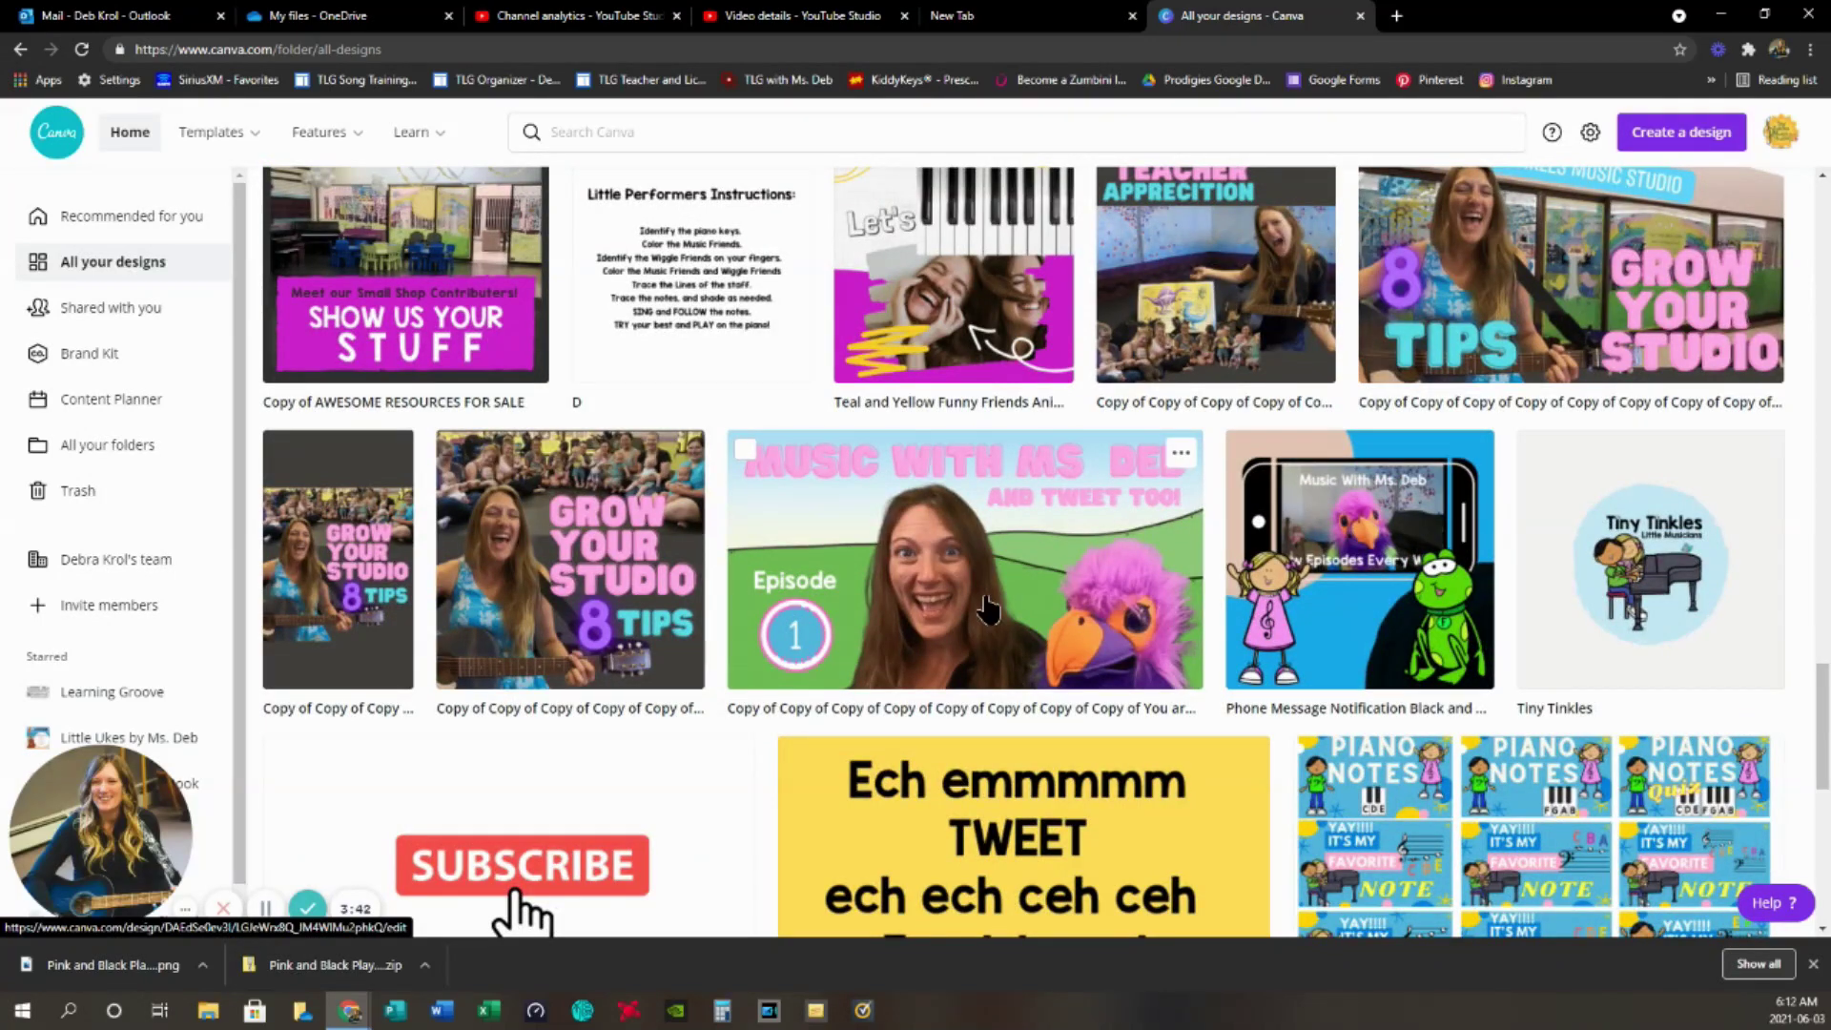
{"action": "scroll", "coordinate": [987, 606], "scroll_direction": "down", "scroll_amount": 4}
{"action": "scroll", "coordinate": [985, 605], "scroll_direction": "down", "scroll_amount": 2}
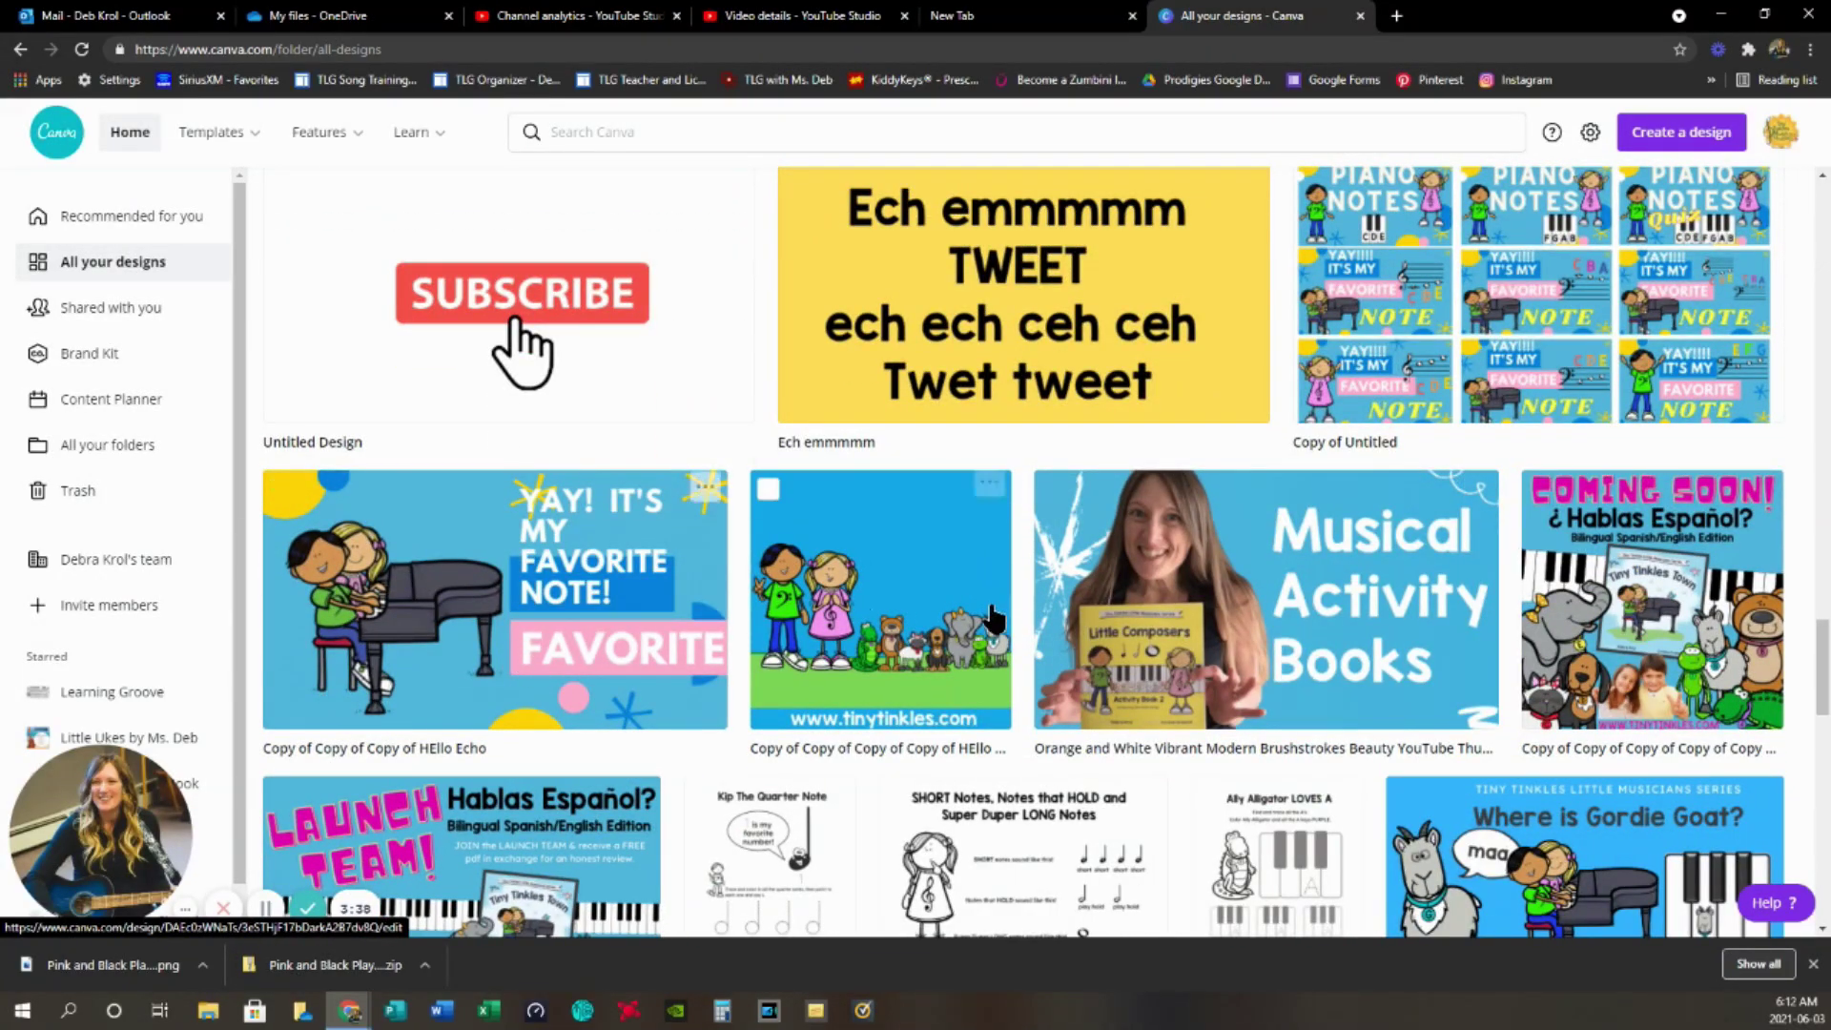
{"action": "scroll", "coordinate": [973, 620], "scroll_direction": "down", "scroll_amount": 4}
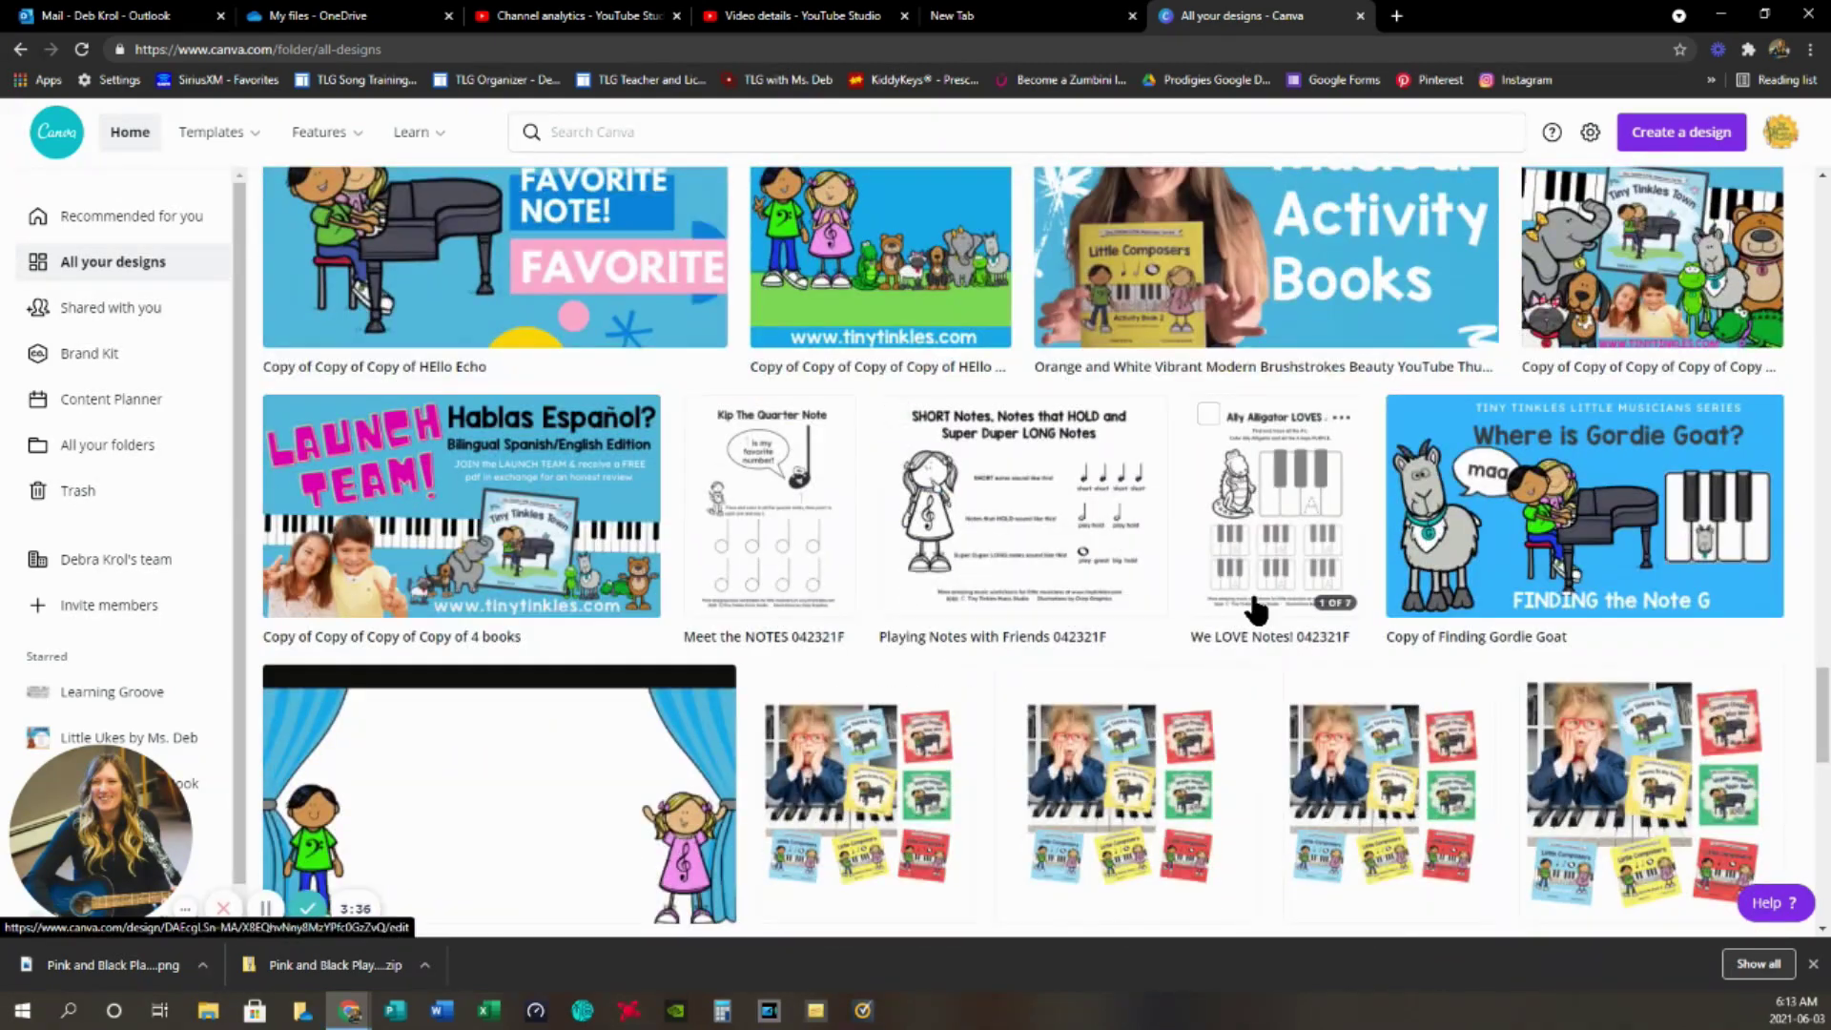
{"action": "scroll", "coordinate": [686, 614], "scroll_direction": "down", "scroll_amount": 10}
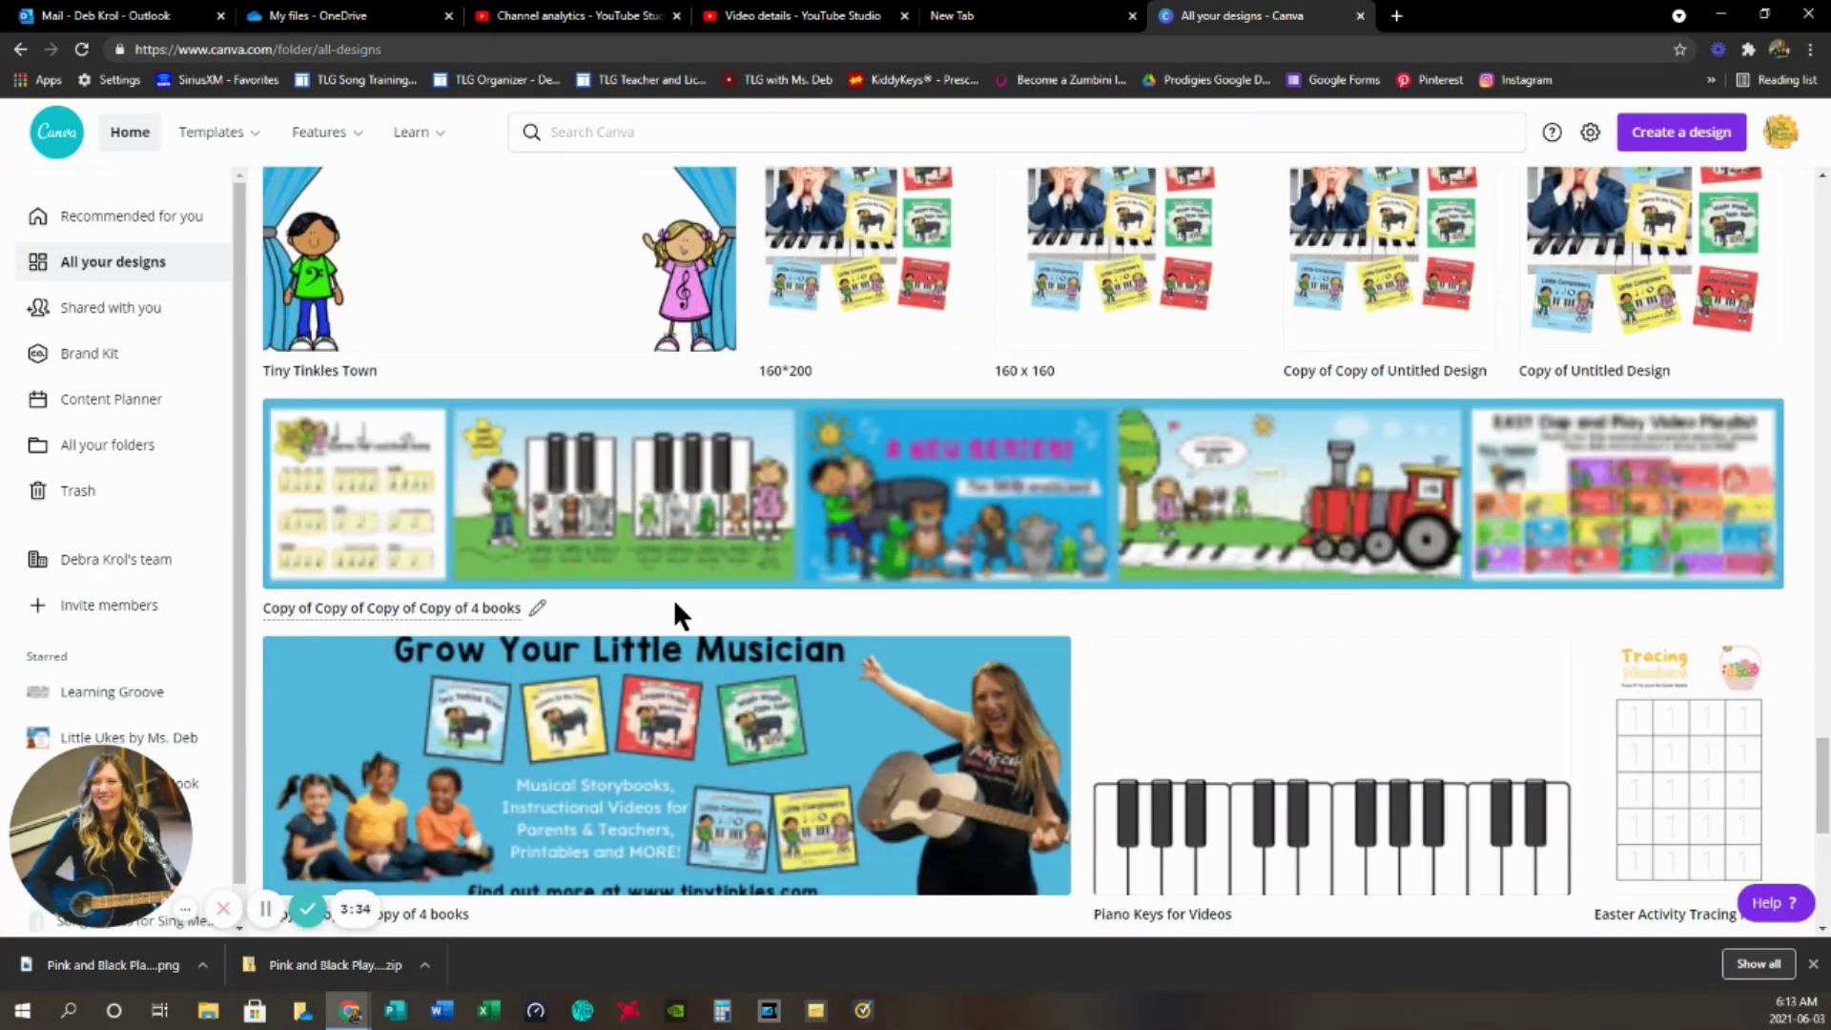
{"action": "scroll", "coordinate": [676, 604], "scroll_direction": "down", "scroll_amount": 8}
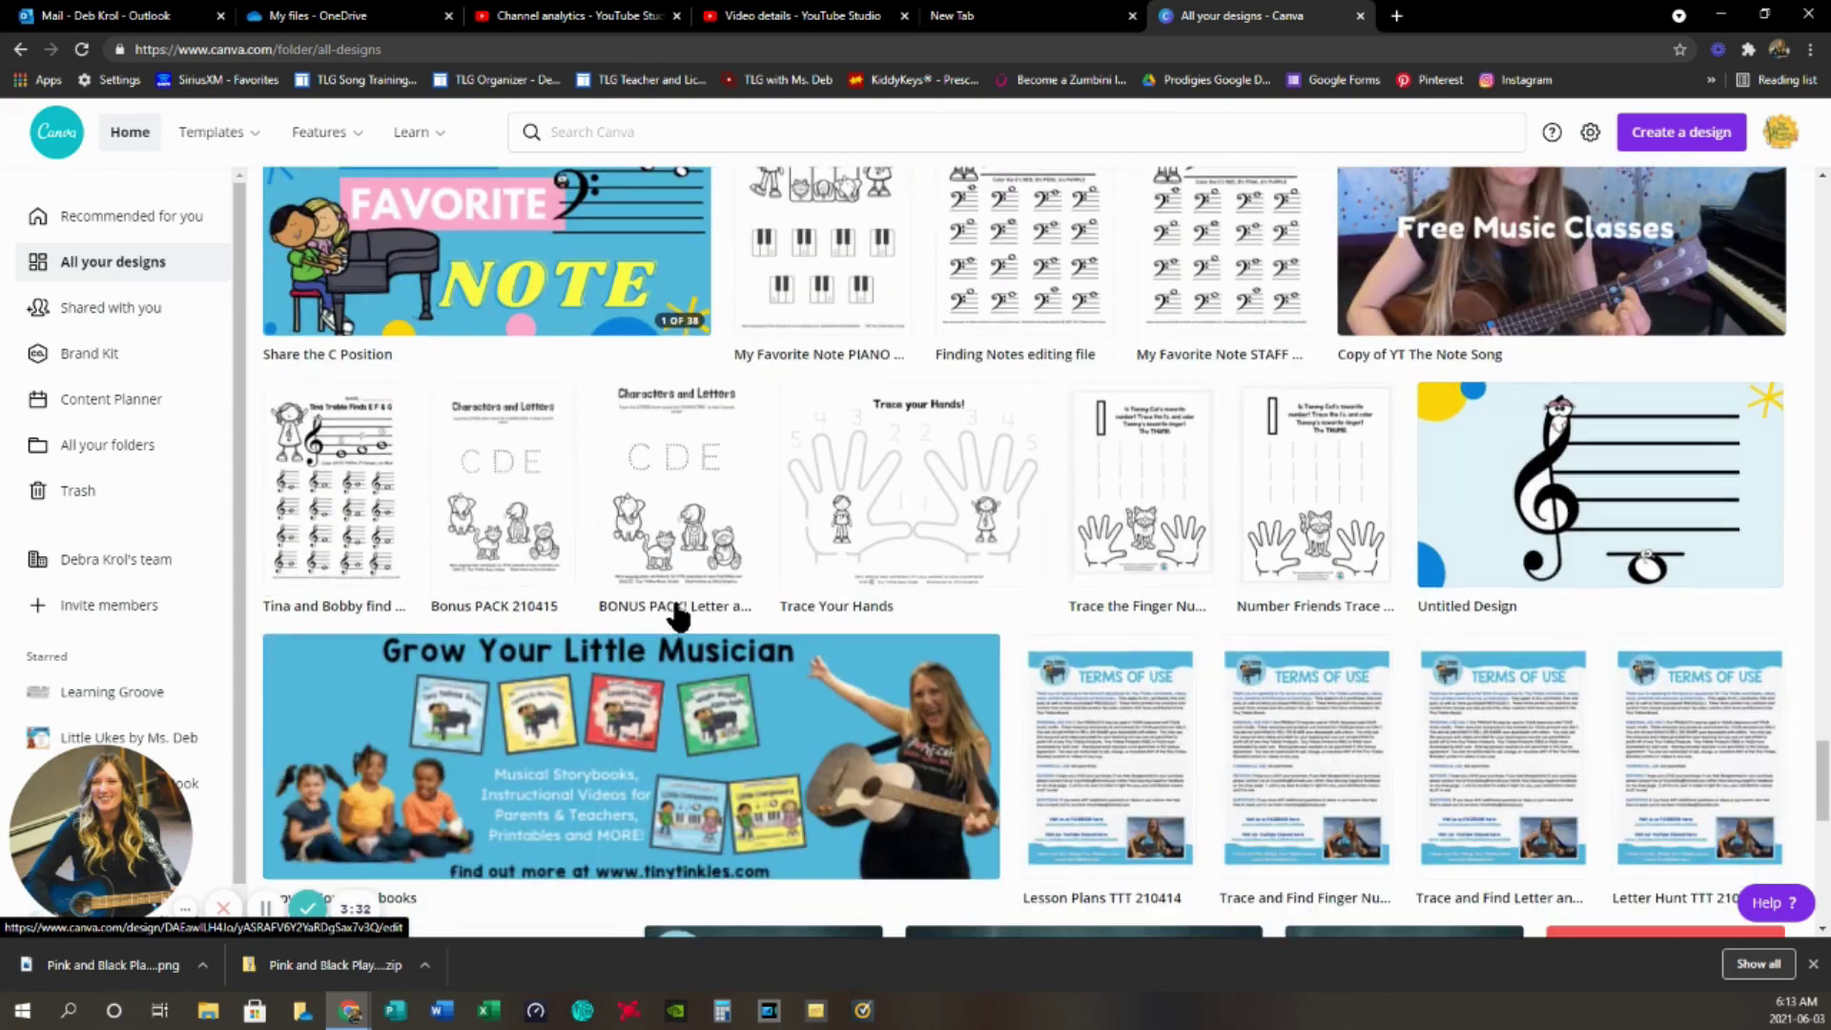
{"action": "left_click", "coordinate": [676, 603]}
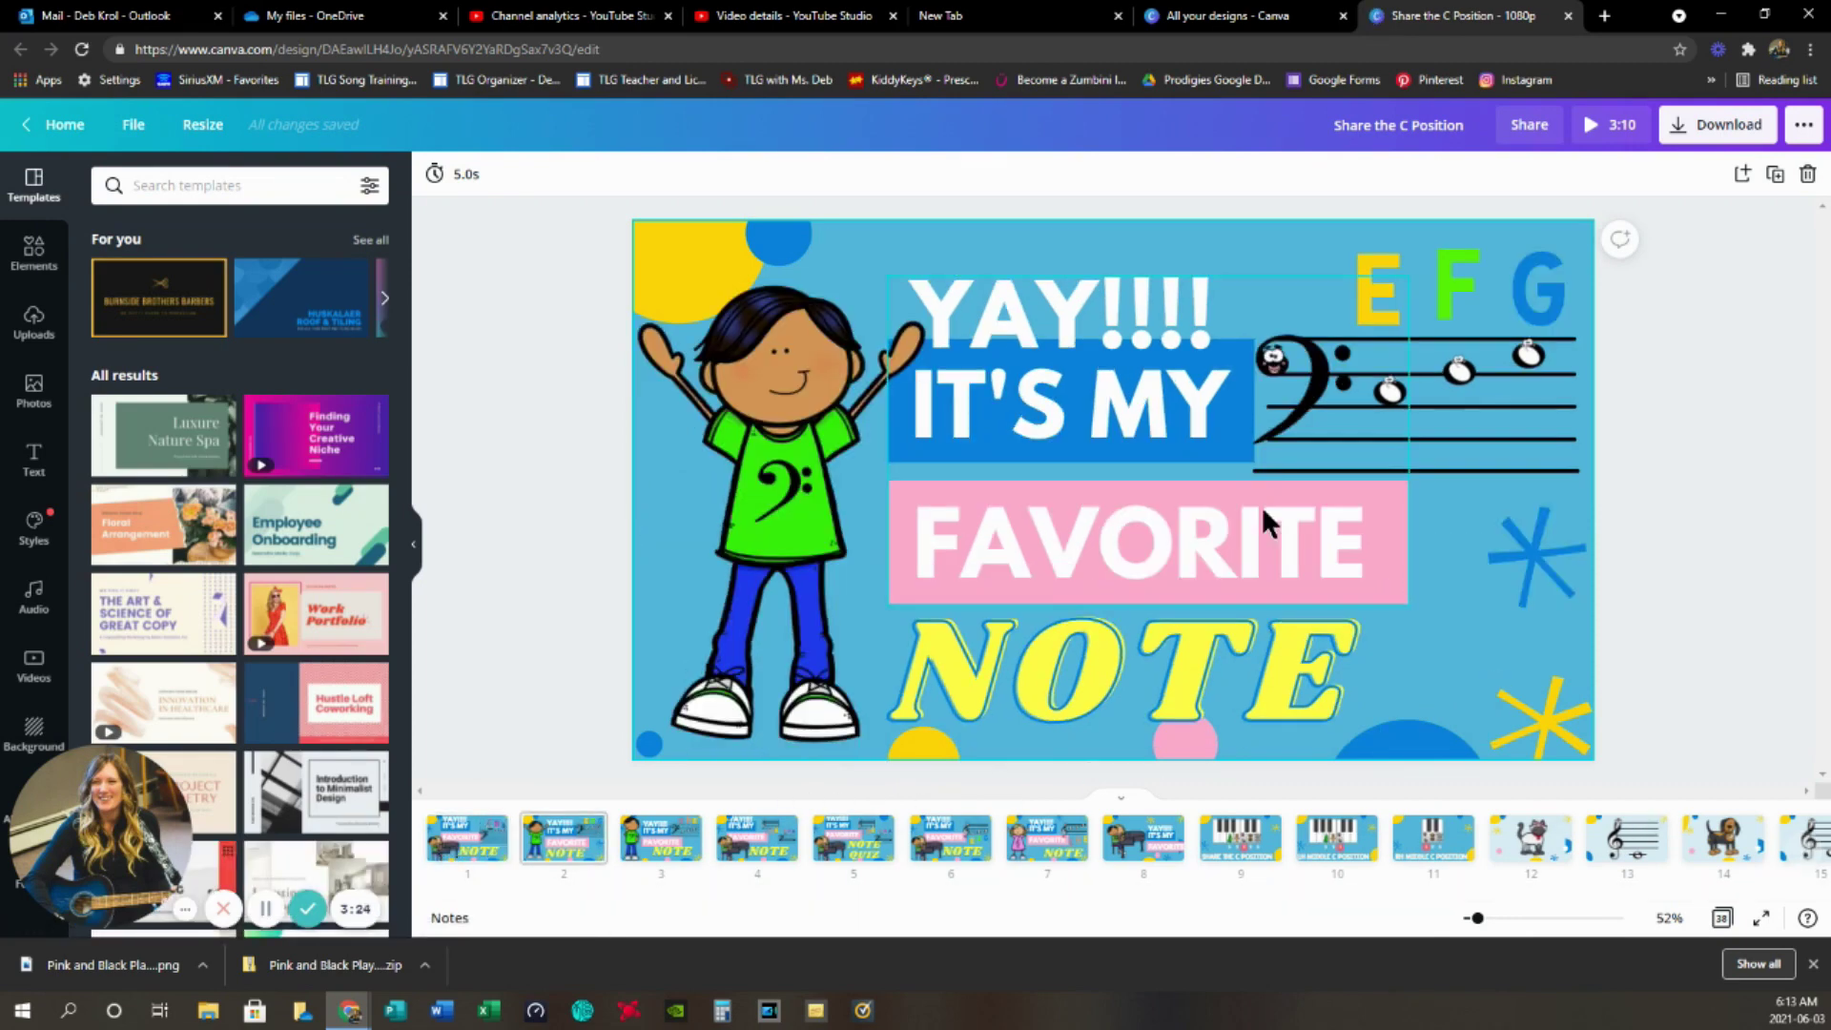
- Scroll through the pages of the 'Share the C Position' design
{"action": "scroll", "coordinate": [1260, 515], "scroll_direction": "down", "scroll_amount": 4}
{"action": "scroll", "coordinate": [1055, 472], "scroll_direction": "down", "scroll_amount": 5}
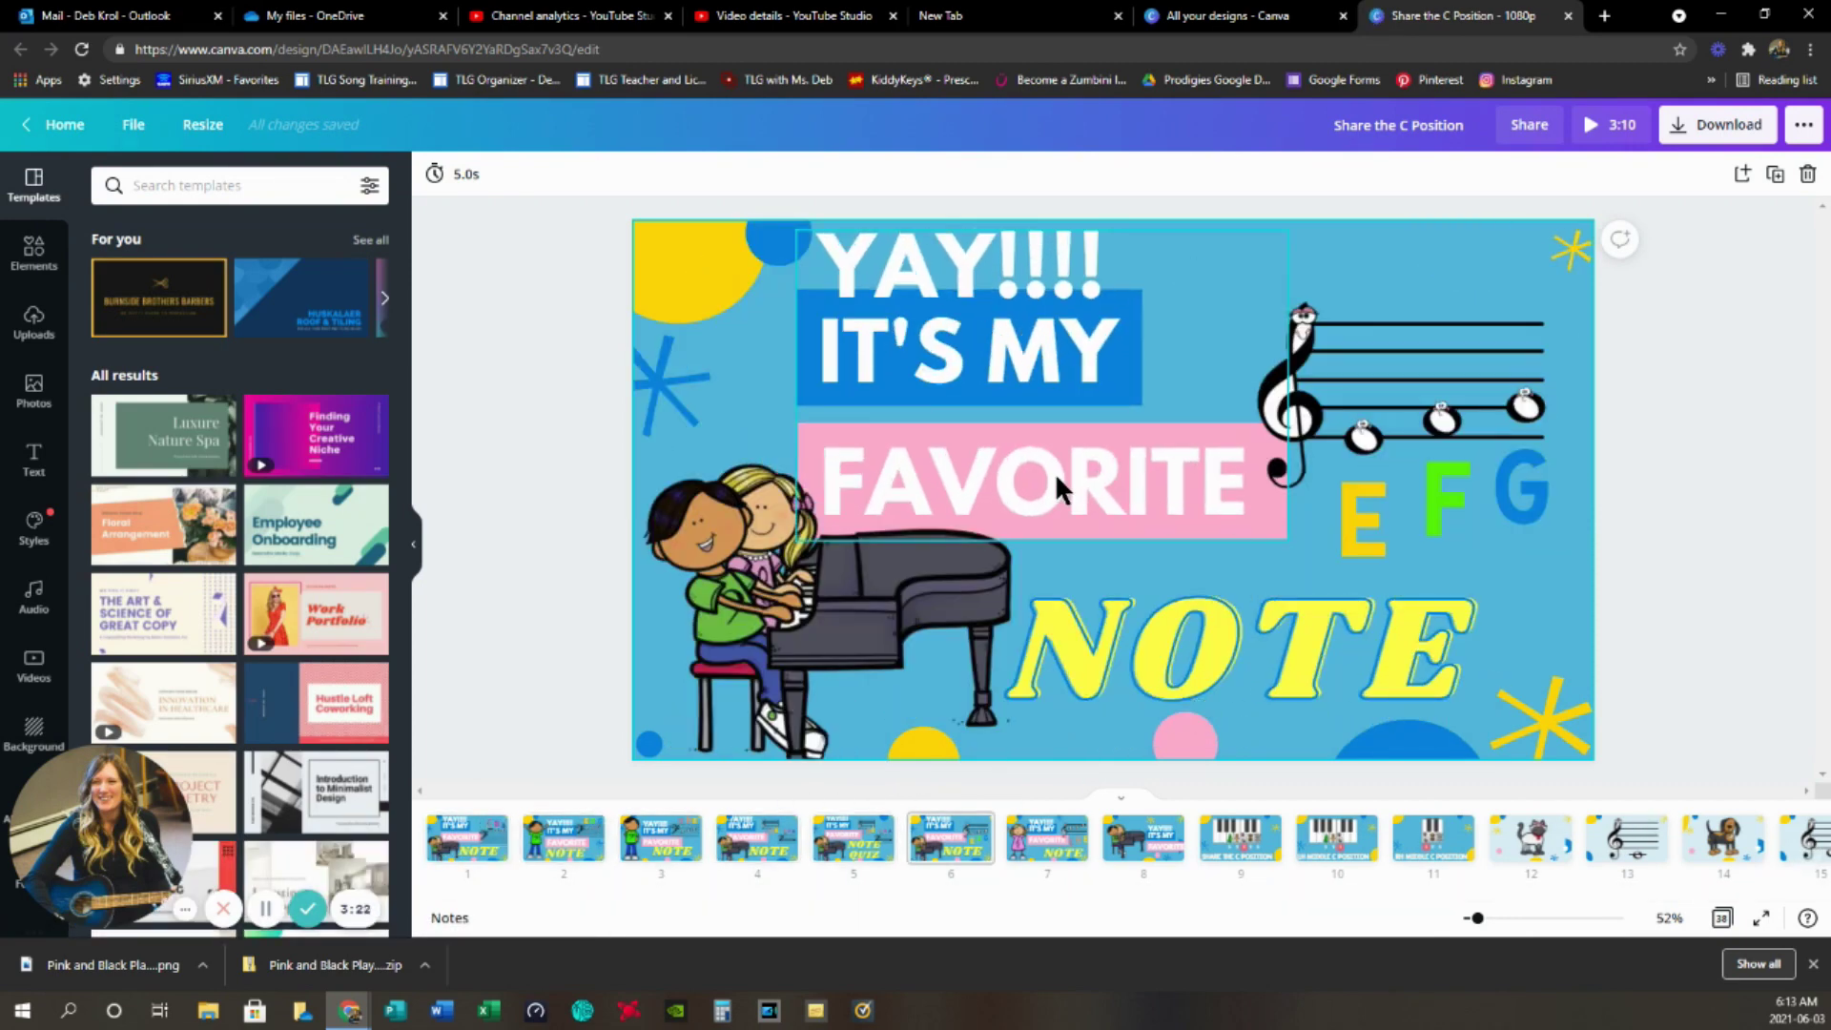
{"action": "scroll", "coordinate": [1379, 450], "scroll_direction": "down", "scroll_amount": 5}
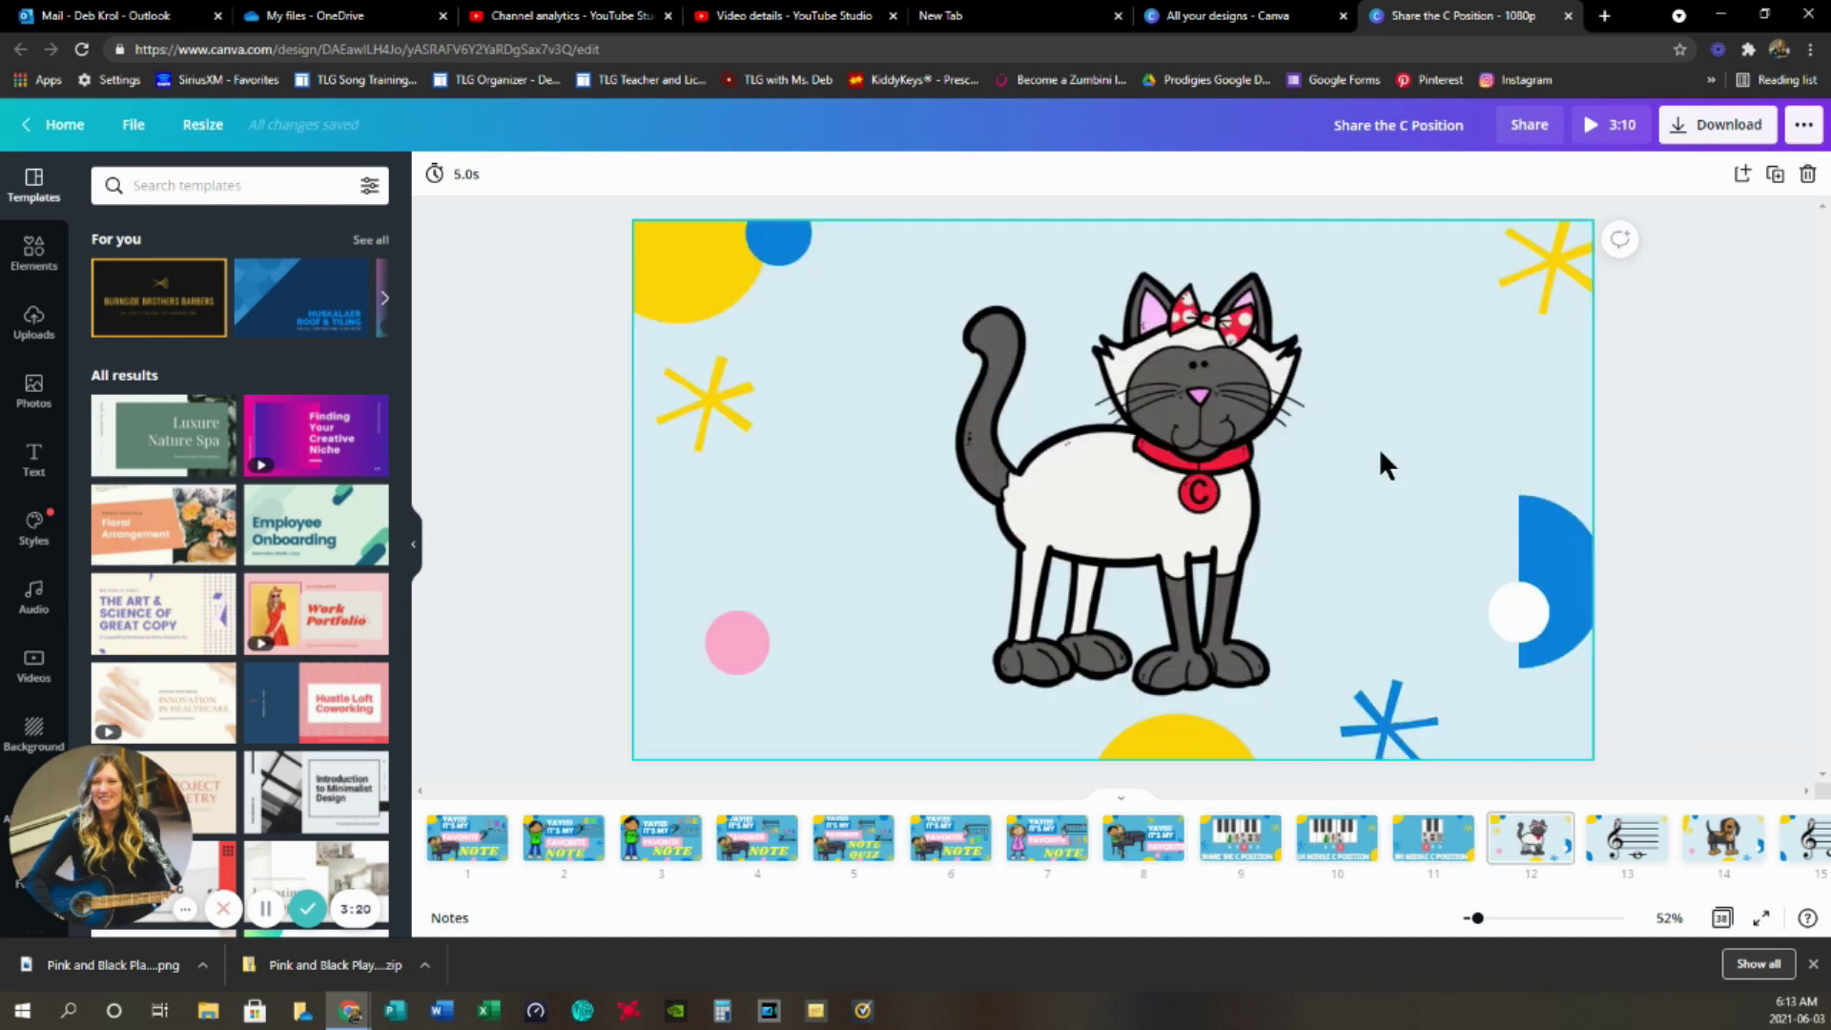
{"action": "scroll", "coordinate": [1382, 464], "scroll_direction": "down", "scroll_amount": 2}
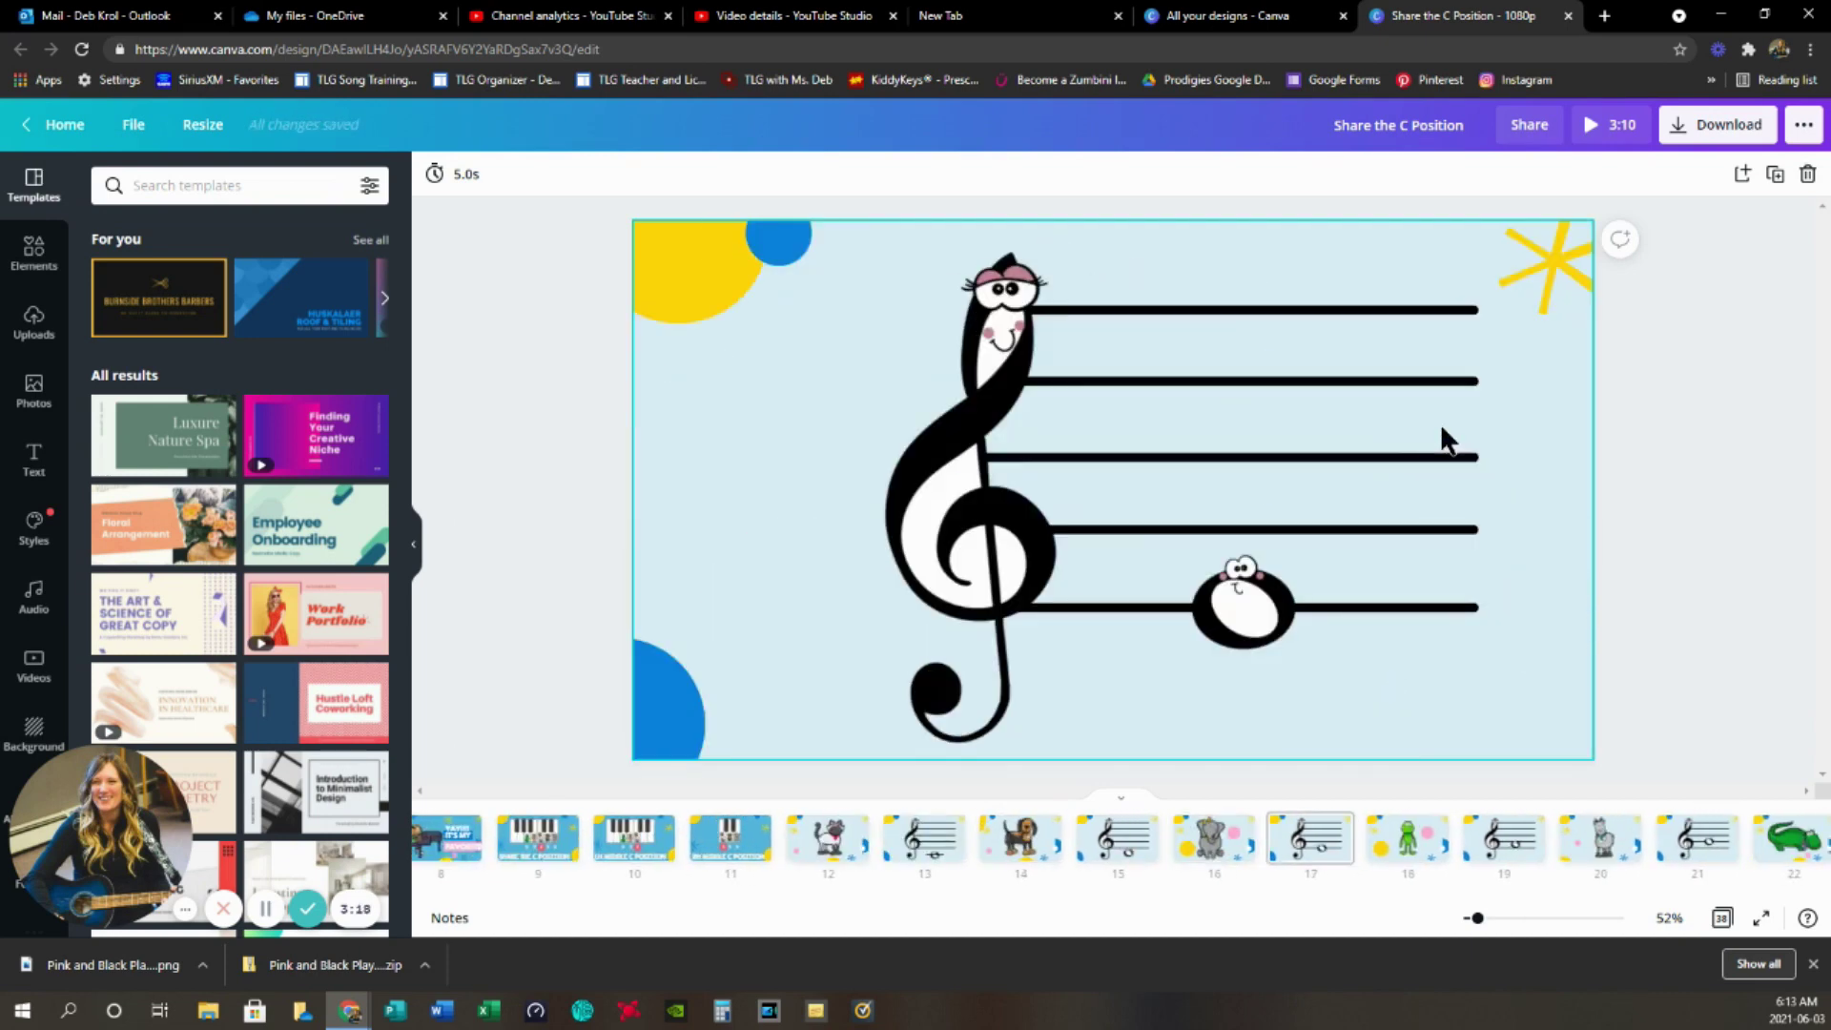
- Review the Download page and file type options, keeping all pages as MP4 Video
{"action": "left_click", "coordinate": [1707, 143]}
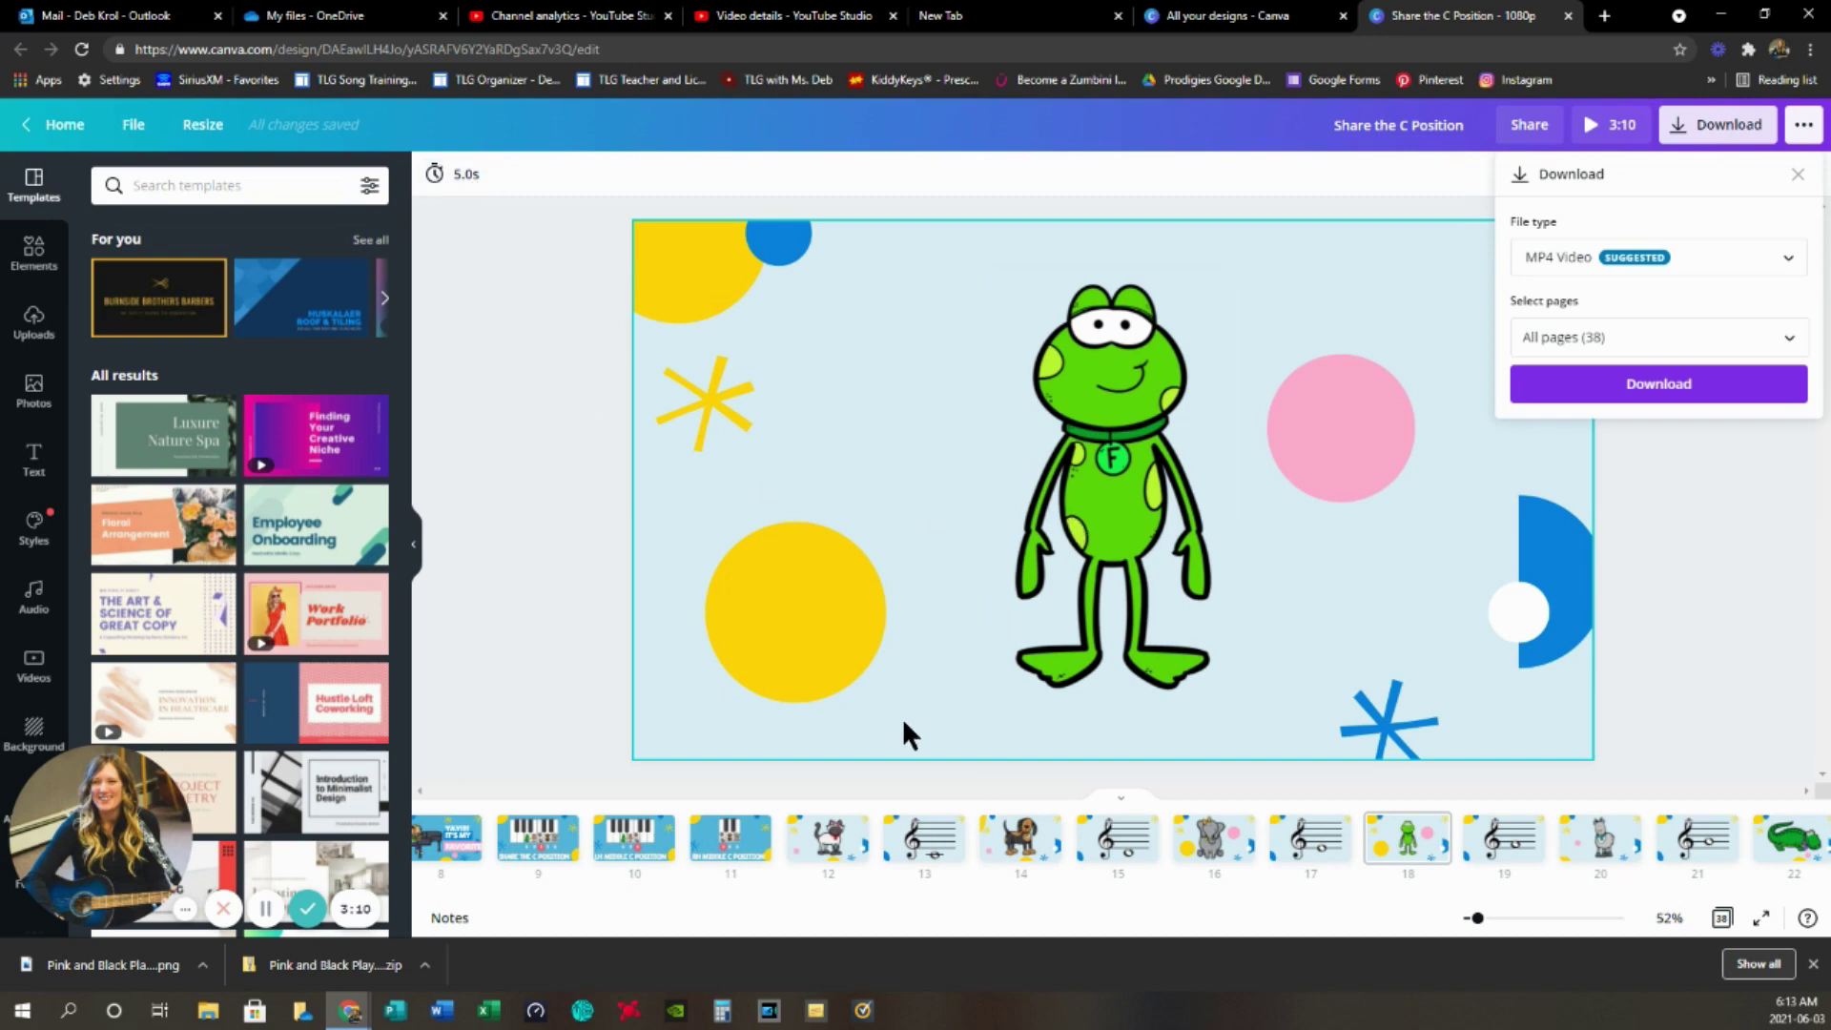
{"action": "left_click", "coordinate": [1789, 336]}
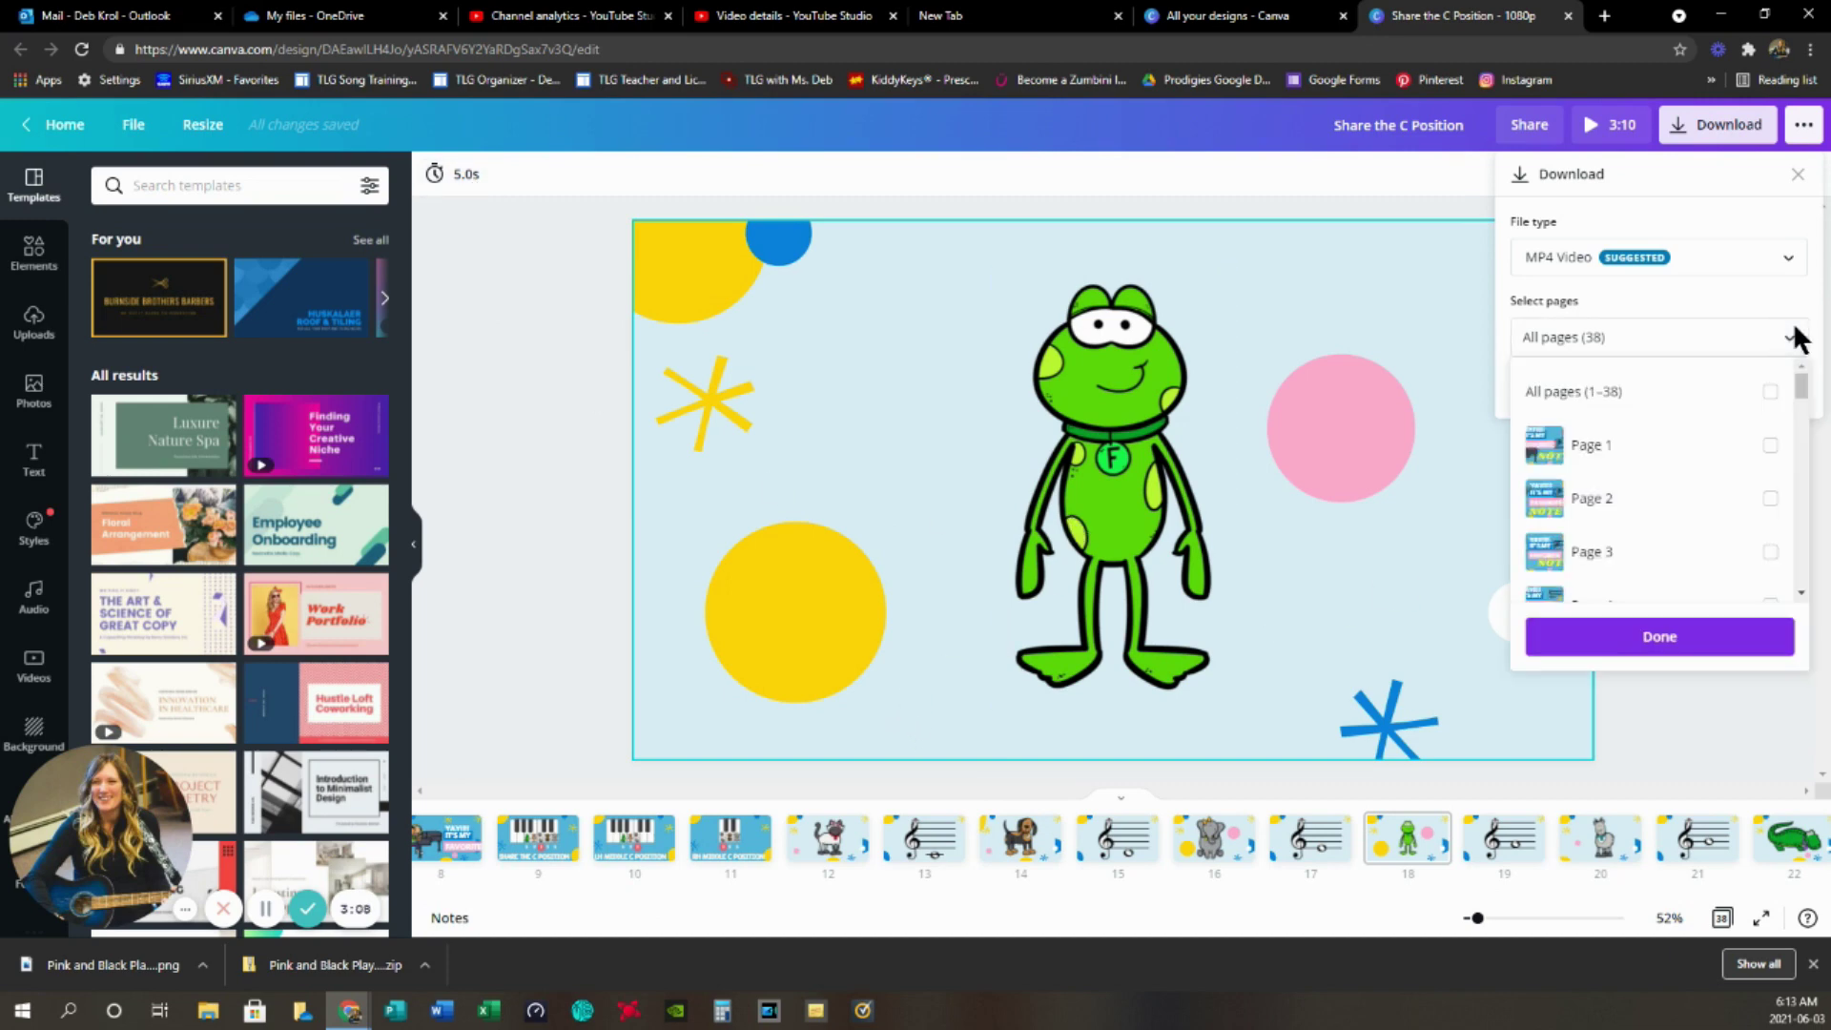
{"action": "scroll", "coordinate": [1702, 444], "scroll_direction": "down", "scroll_amount": 2}
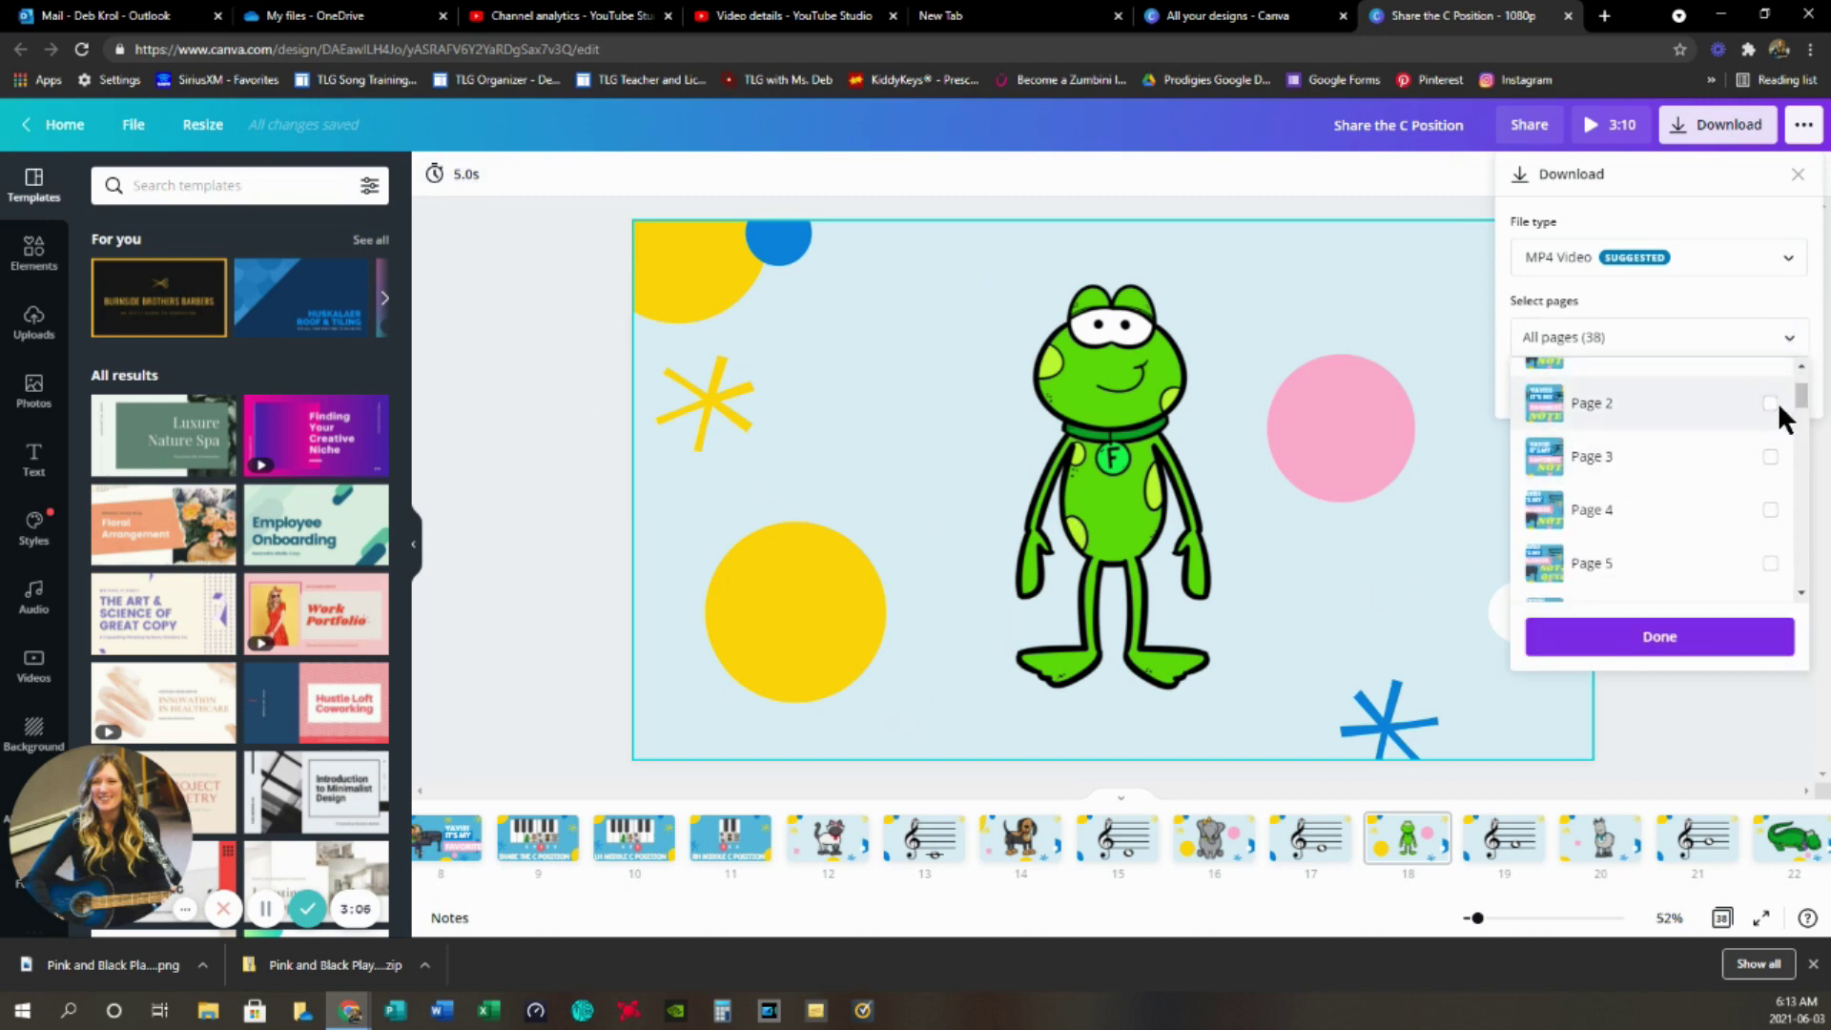
{"action": "left_click", "coordinate": [1788, 266]}
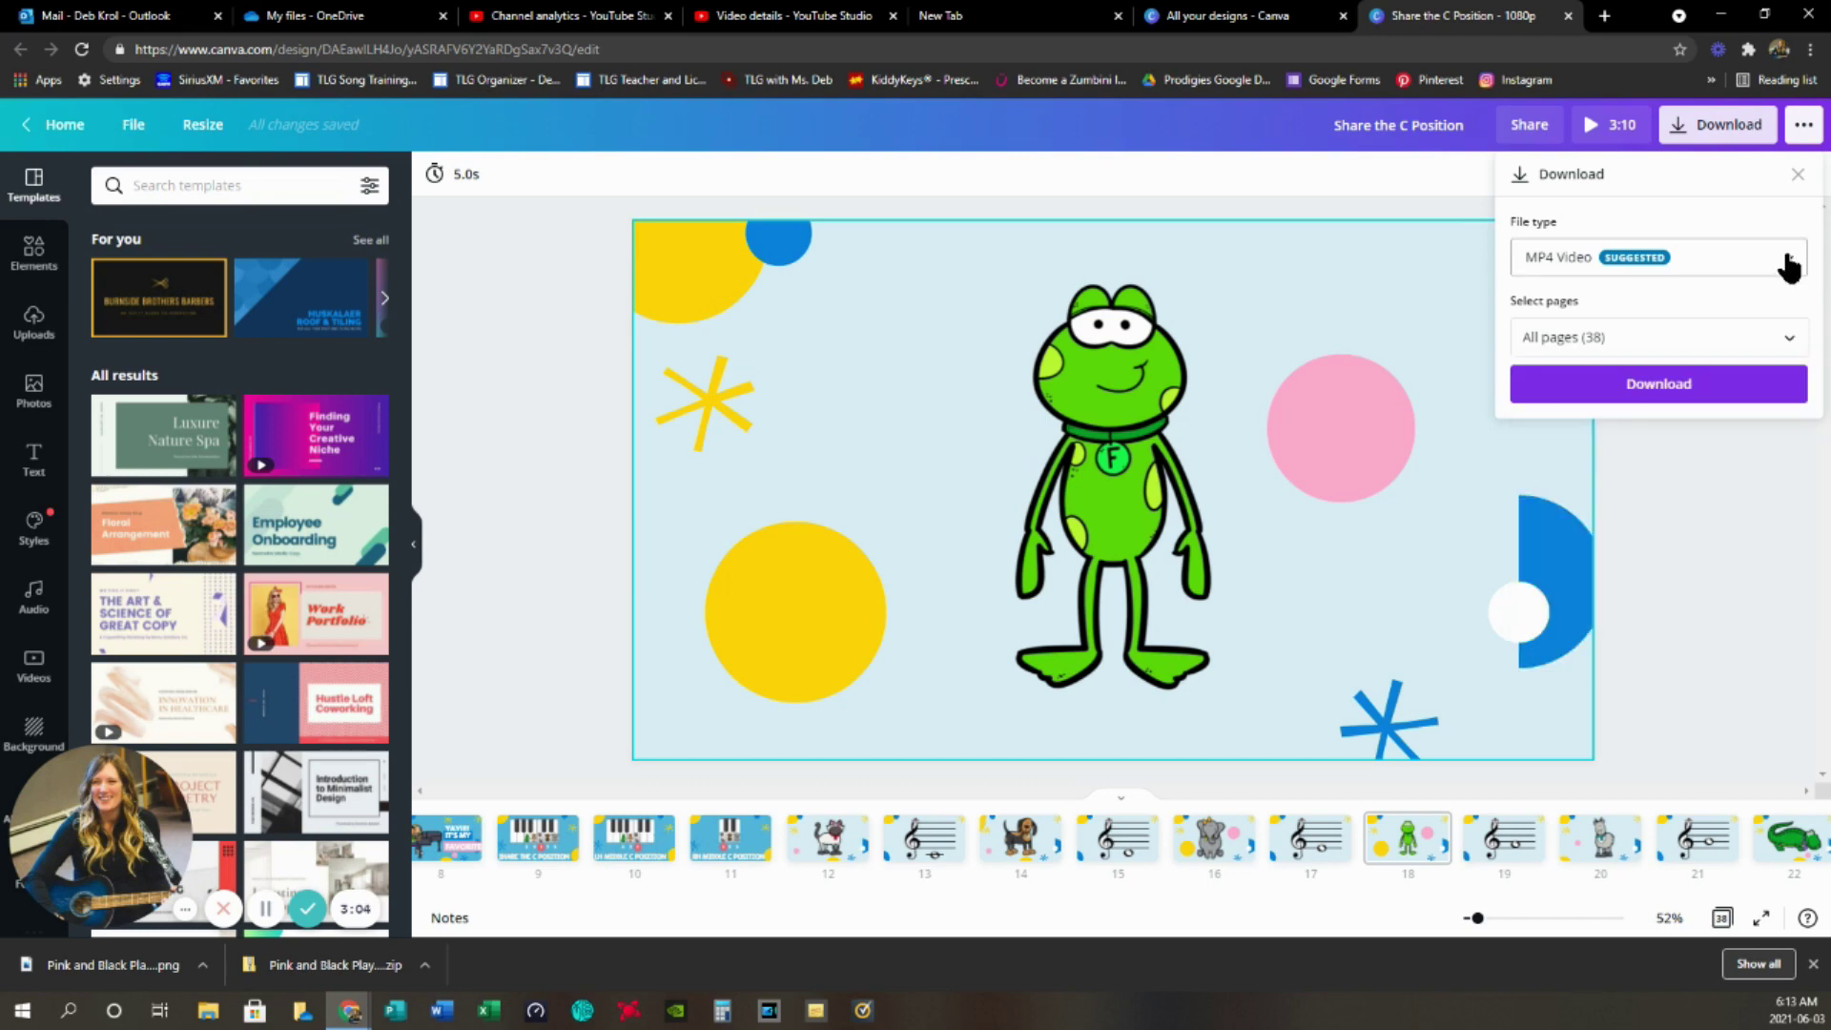
{"action": "left_click", "coordinate": [1788, 266]}
{"action": "scroll", "coordinate": [1612, 205], "scroll_direction": "up", "scroll_amount": 1}
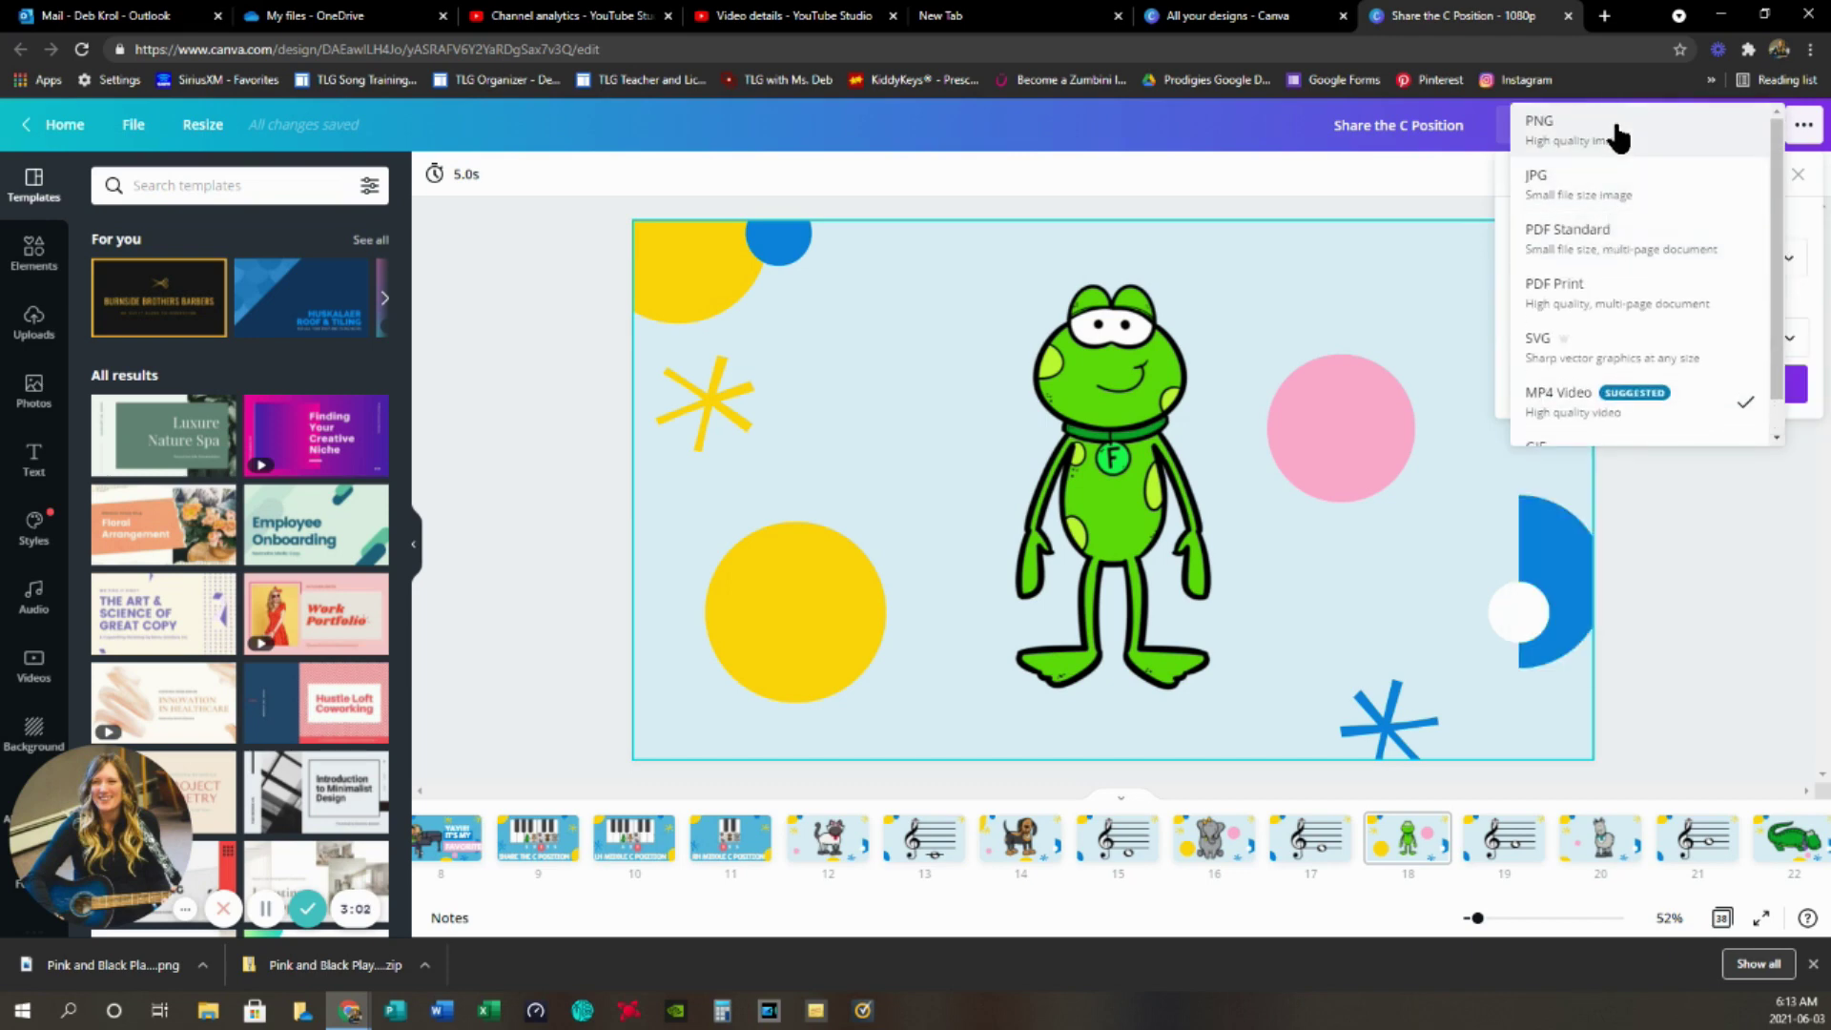
{"action": "scroll", "coordinate": [1627, 243], "scroll_direction": "down", "scroll_amount": 1}
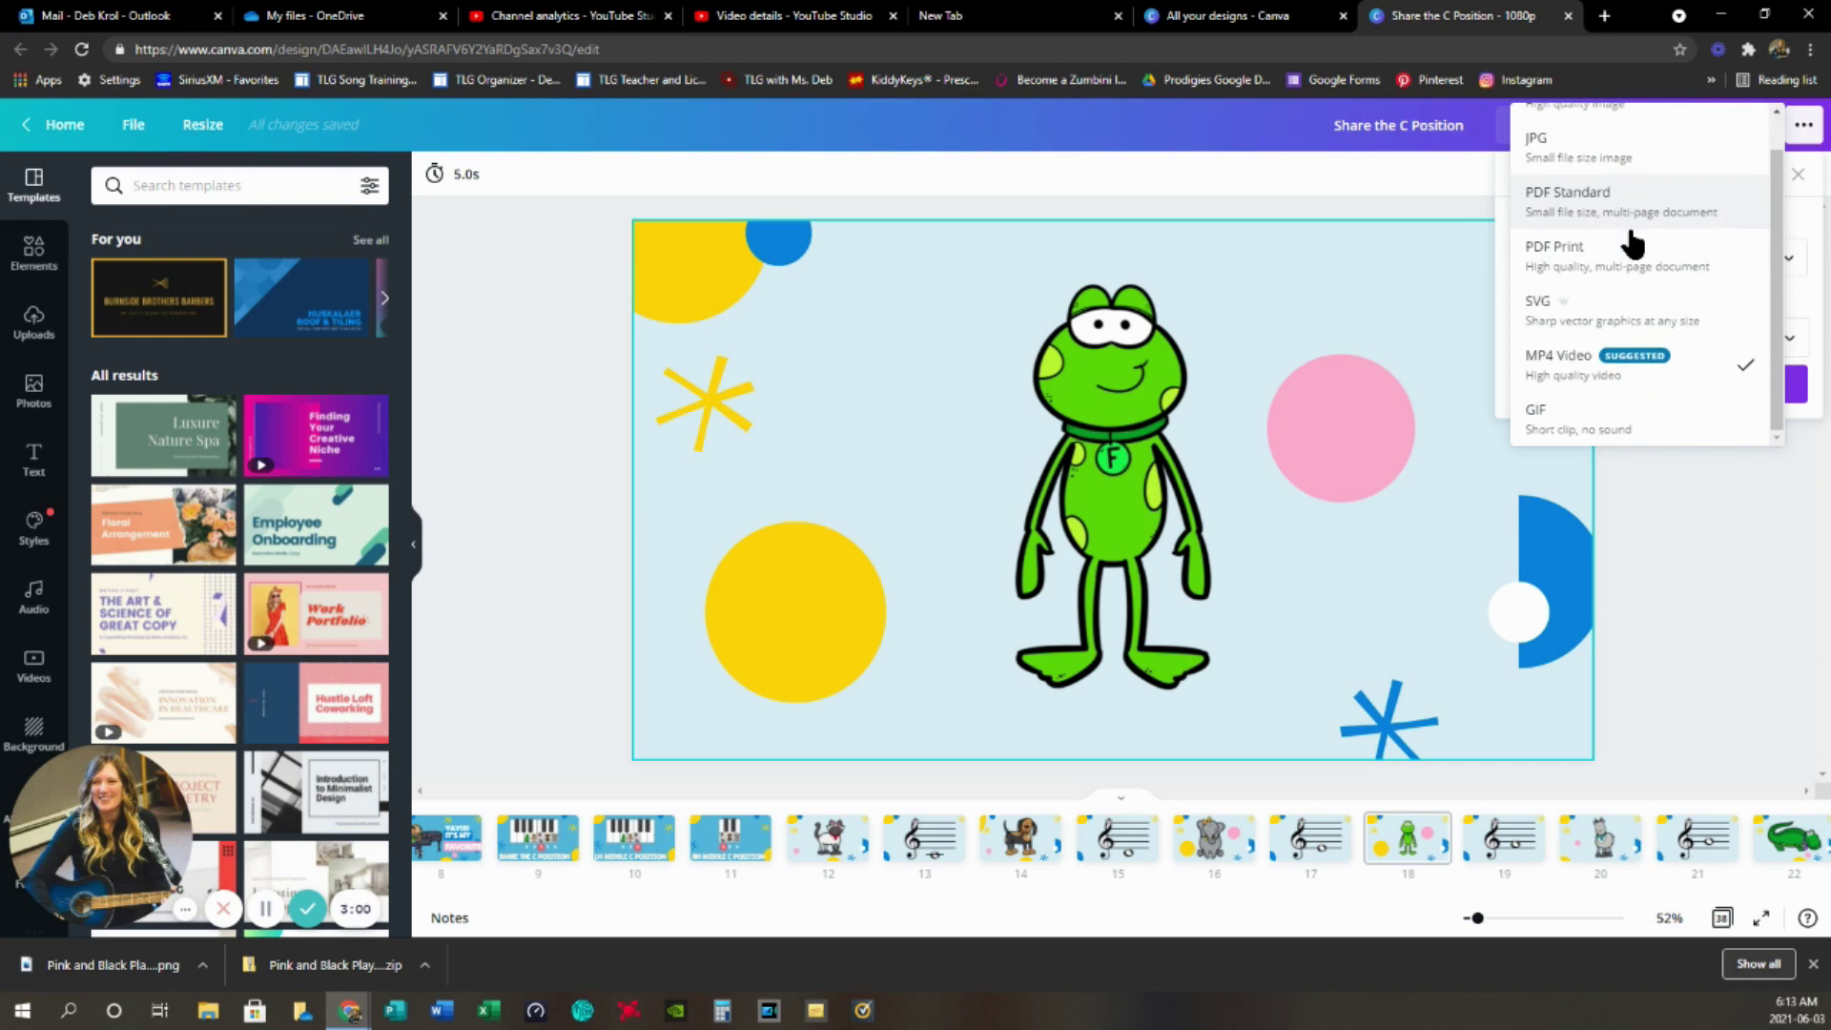
{"action": "left_click", "coordinate": [1667, 512]}
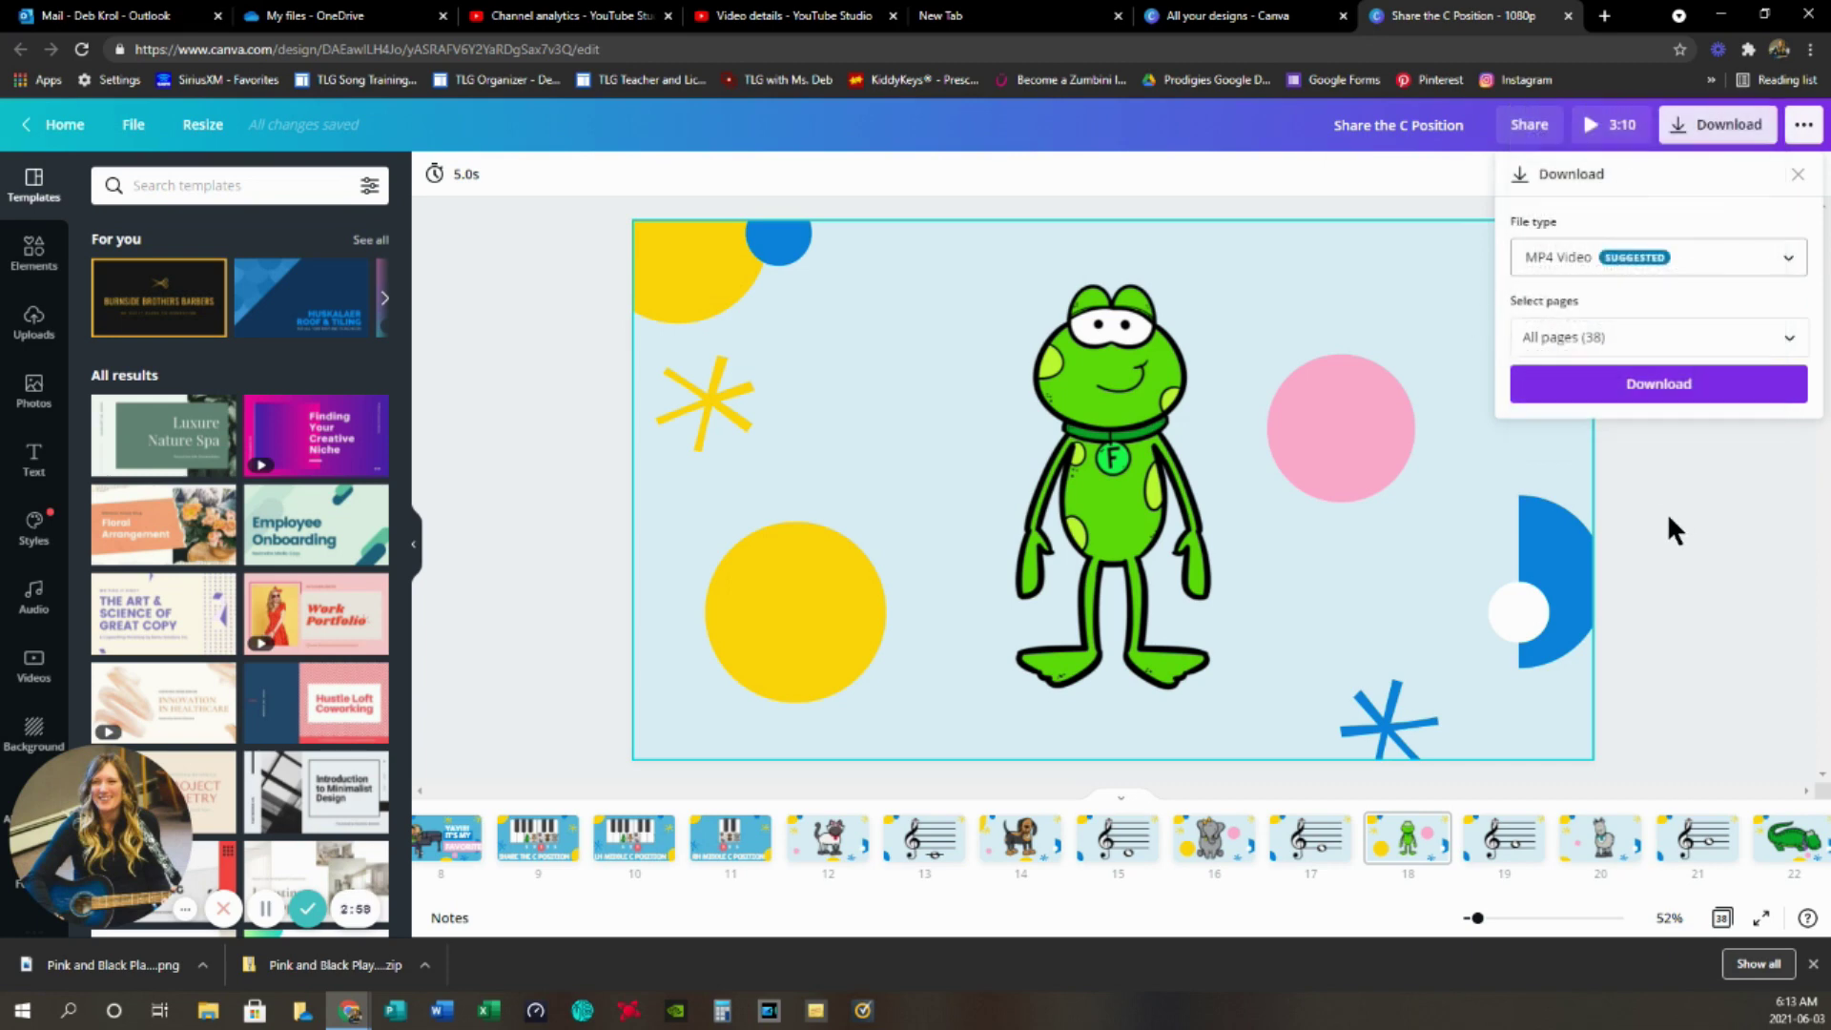
{"action": "left_click", "coordinate": [1732, 519]}
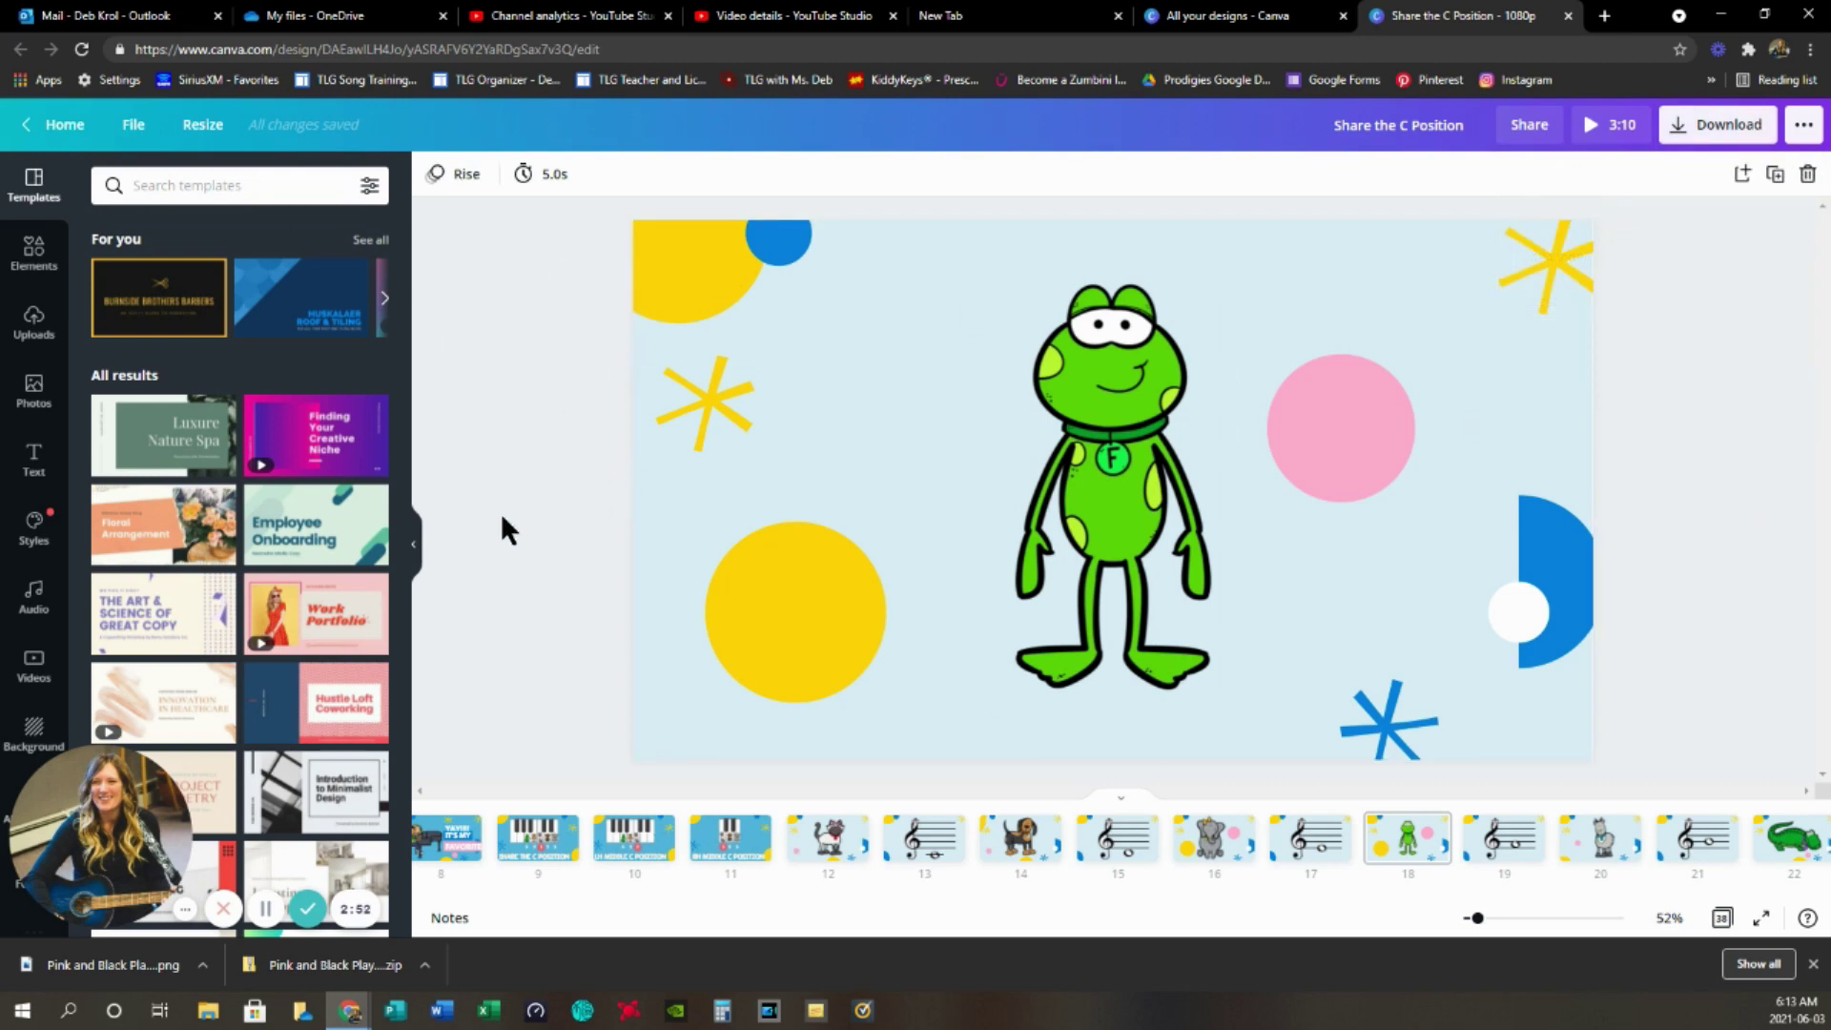
- Scroll the design's page timeline, then go back to the Canva home page
{"action": "scroll", "coordinate": [519, 706], "scroll_direction": "down", "scroll_amount": 2}
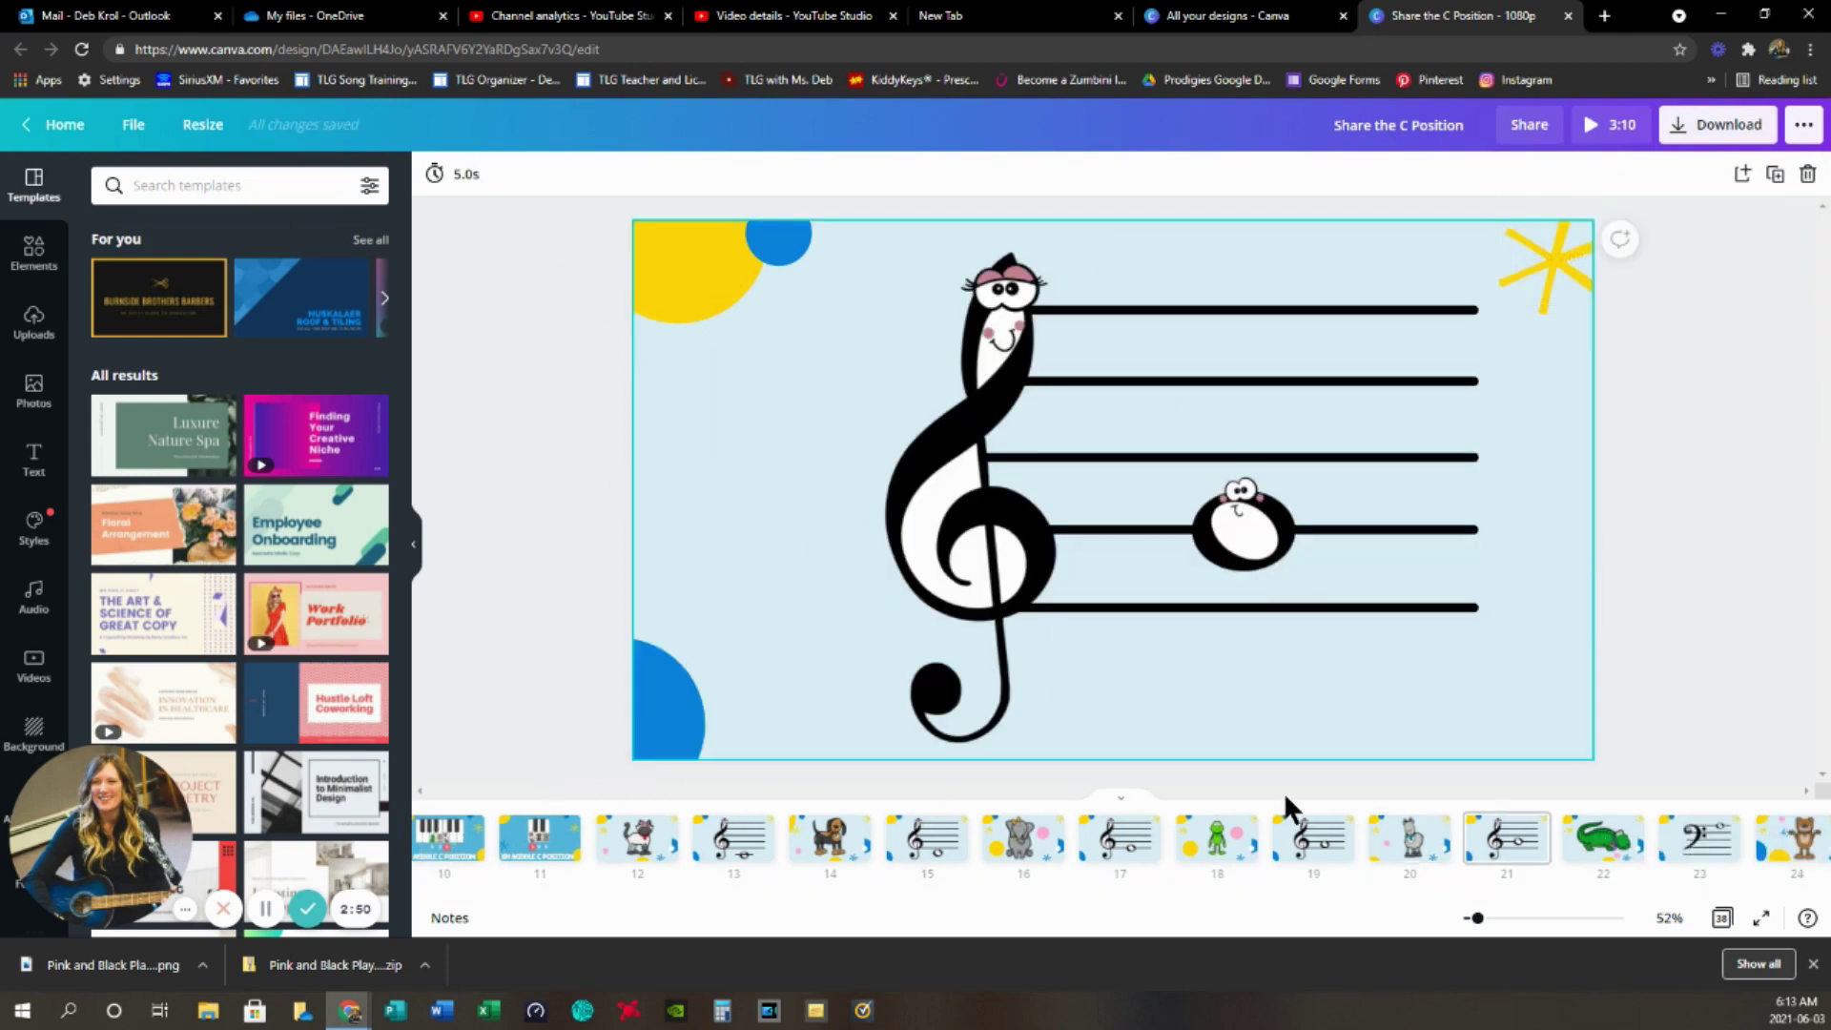
{"action": "scroll", "coordinate": [1284, 792], "scroll_direction": "down", "scroll_amount": 3}
{"action": "scroll", "coordinate": [1238, 853], "scroll_direction": "down", "scroll_amount": 5}
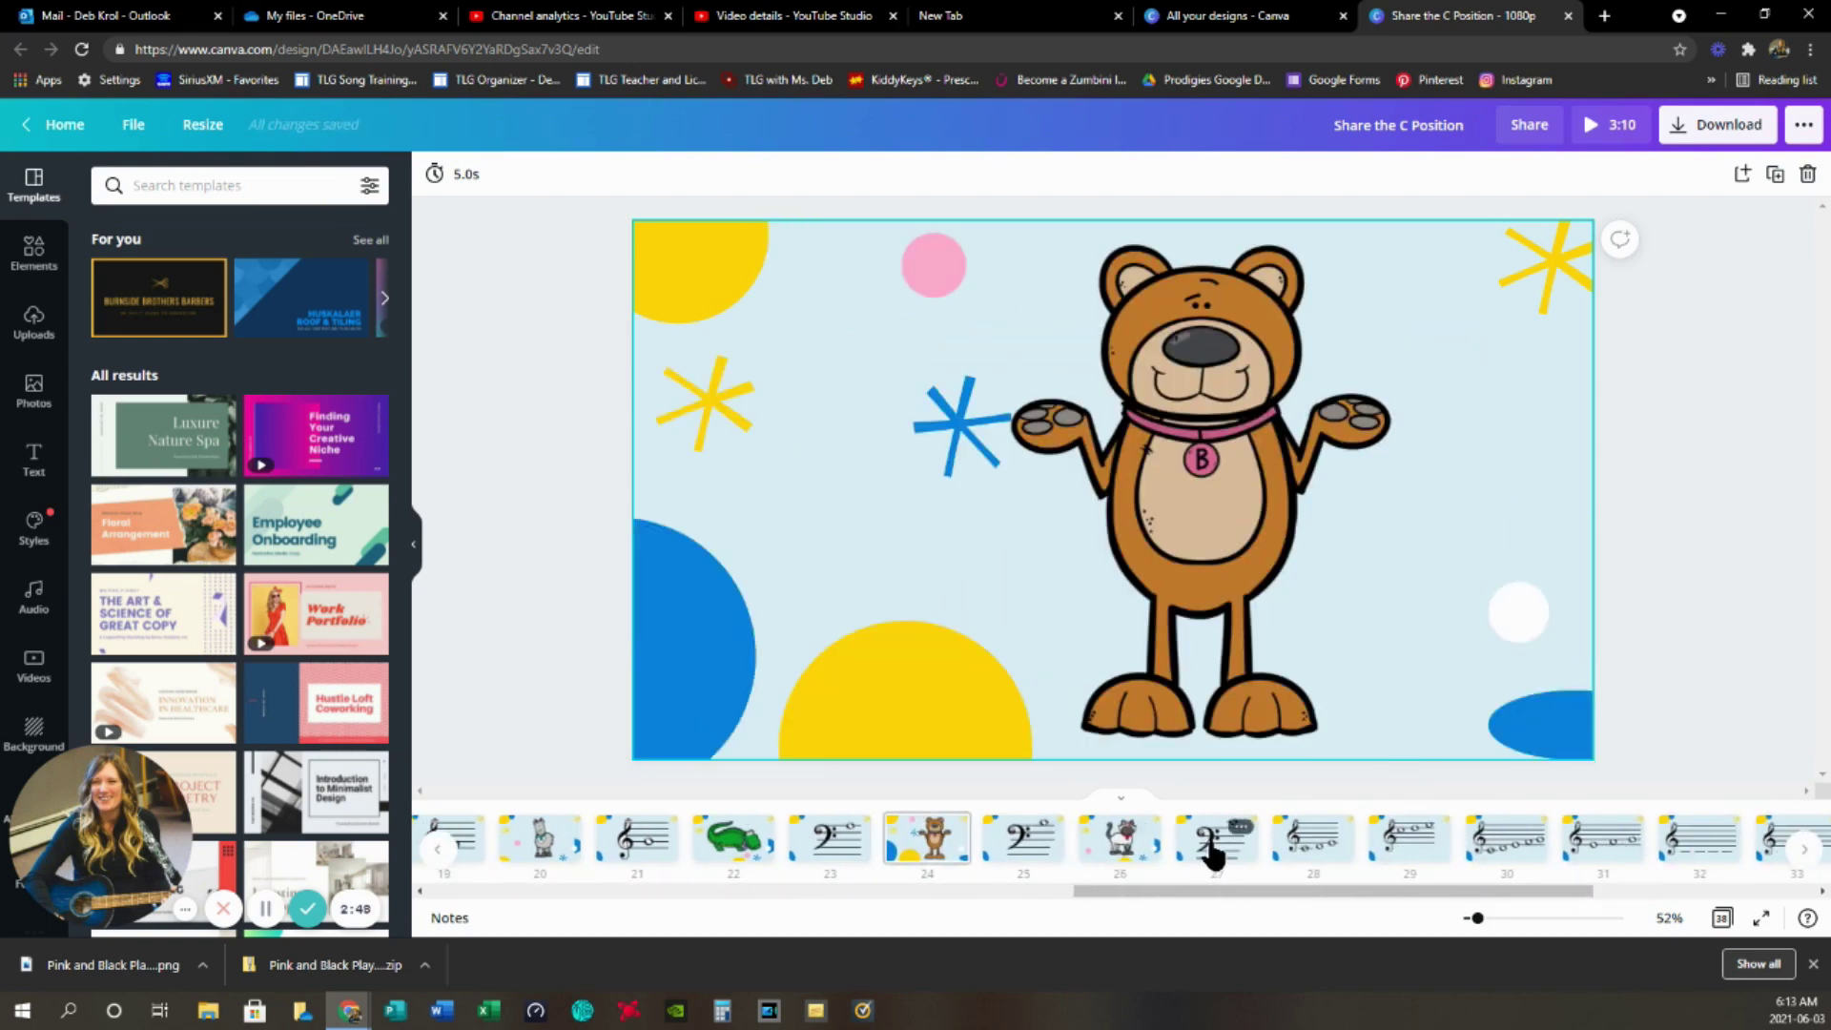
{"action": "scroll", "coordinate": [1212, 853], "scroll_direction": "down", "scroll_amount": 5}
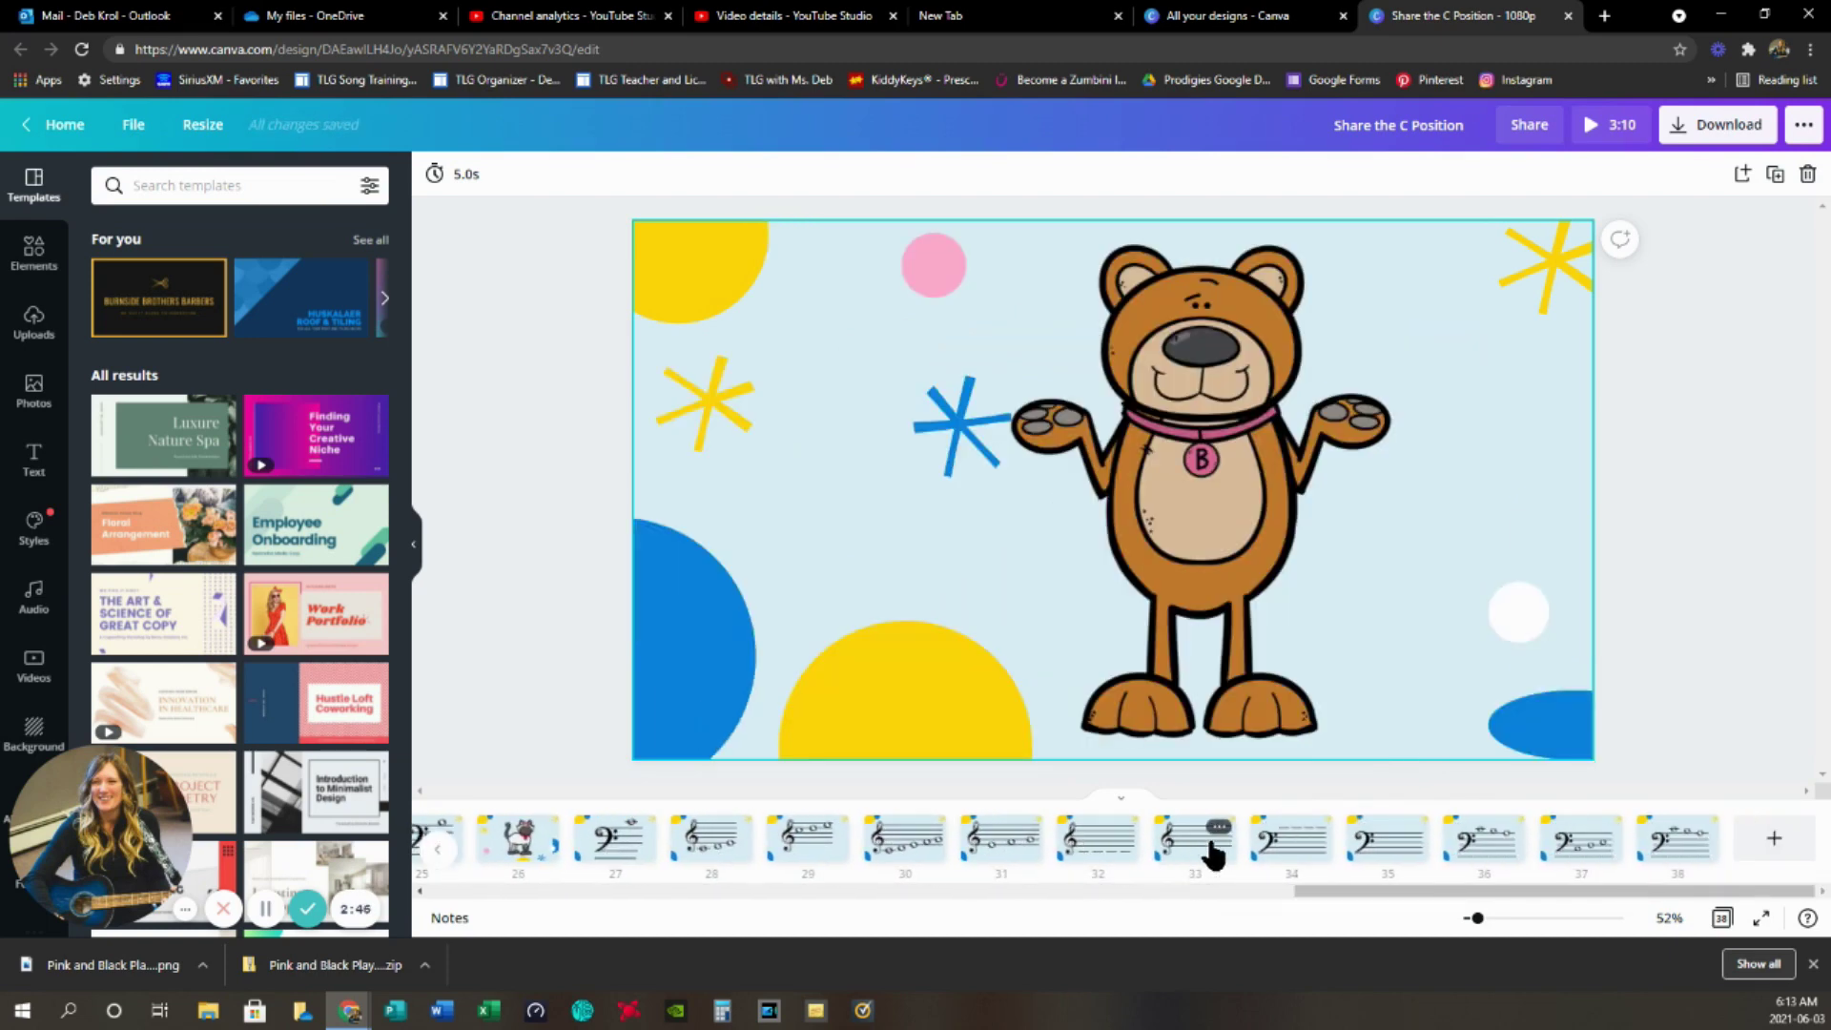
{"action": "scroll", "coordinate": [1212, 853], "scroll_direction": "up", "scroll_amount": 12}
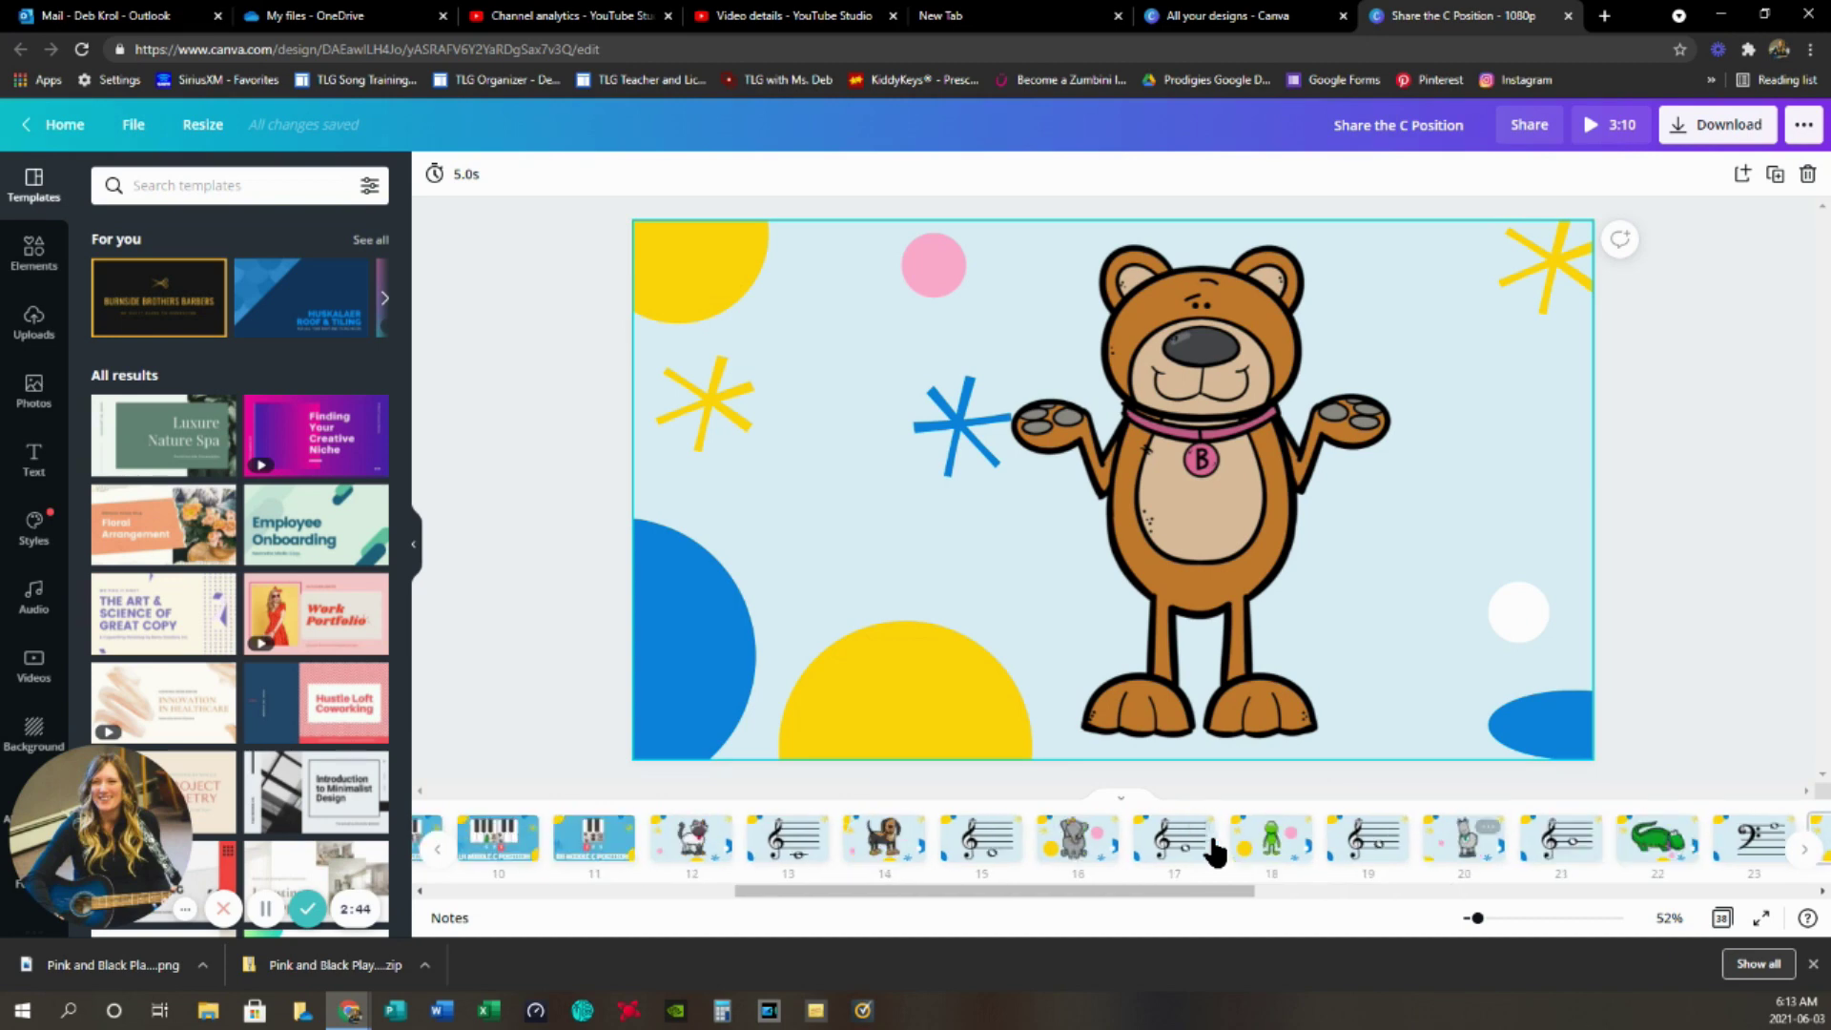
{"action": "scroll", "coordinate": [1214, 852], "scroll_direction": "up", "scroll_amount": 4}
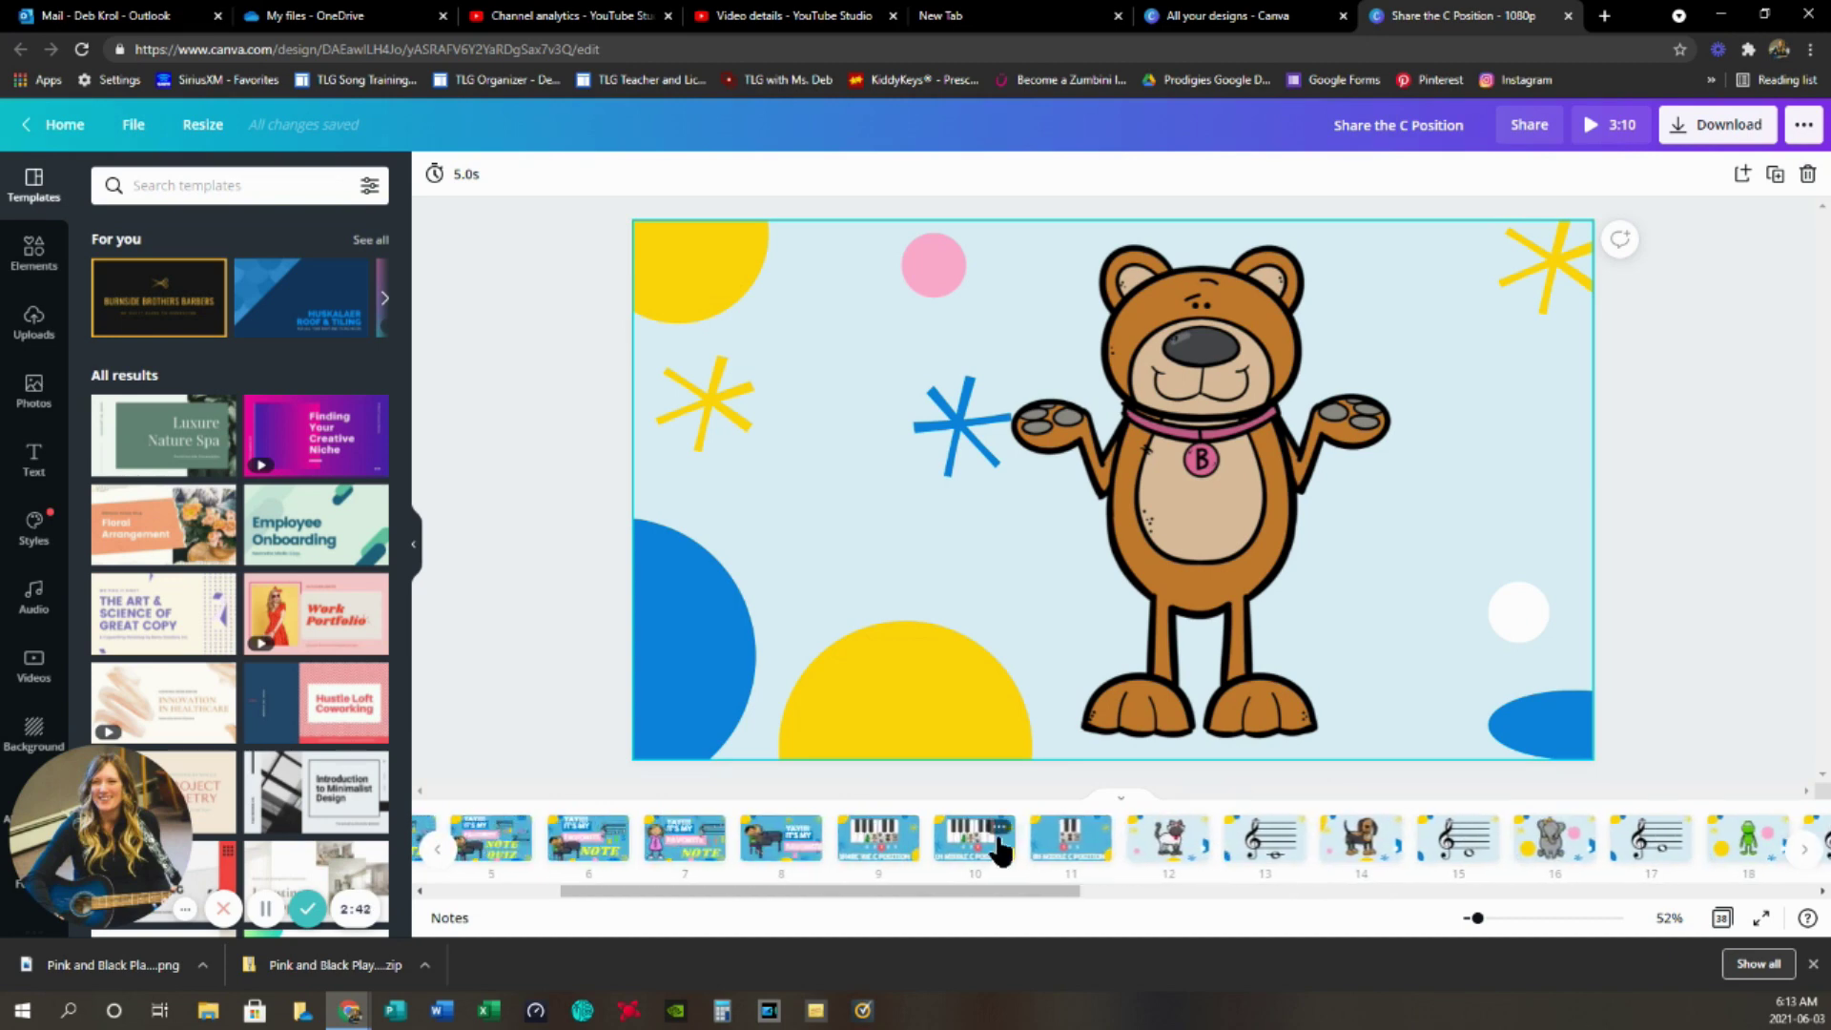
{"action": "scroll", "coordinate": [997, 849], "scroll_direction": "up", "scroll_amount": 3}
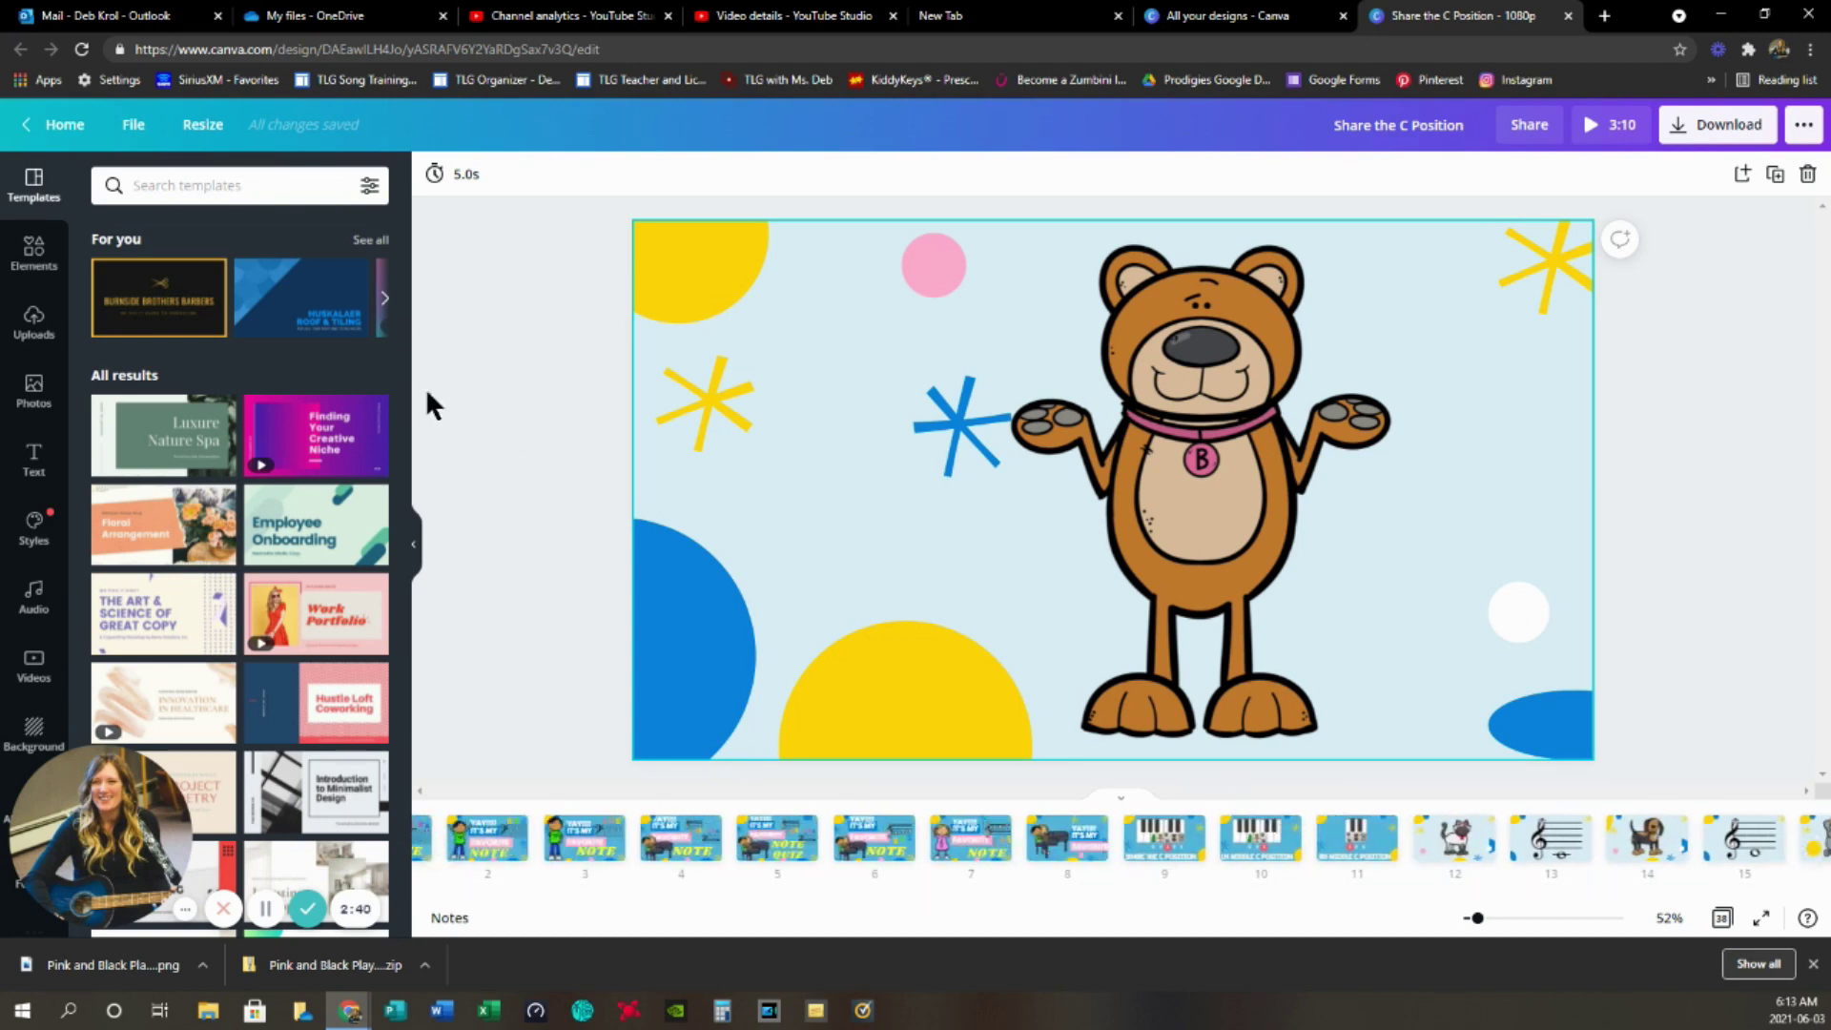
{"action": "left_click", "coordinate": [29, 125]}
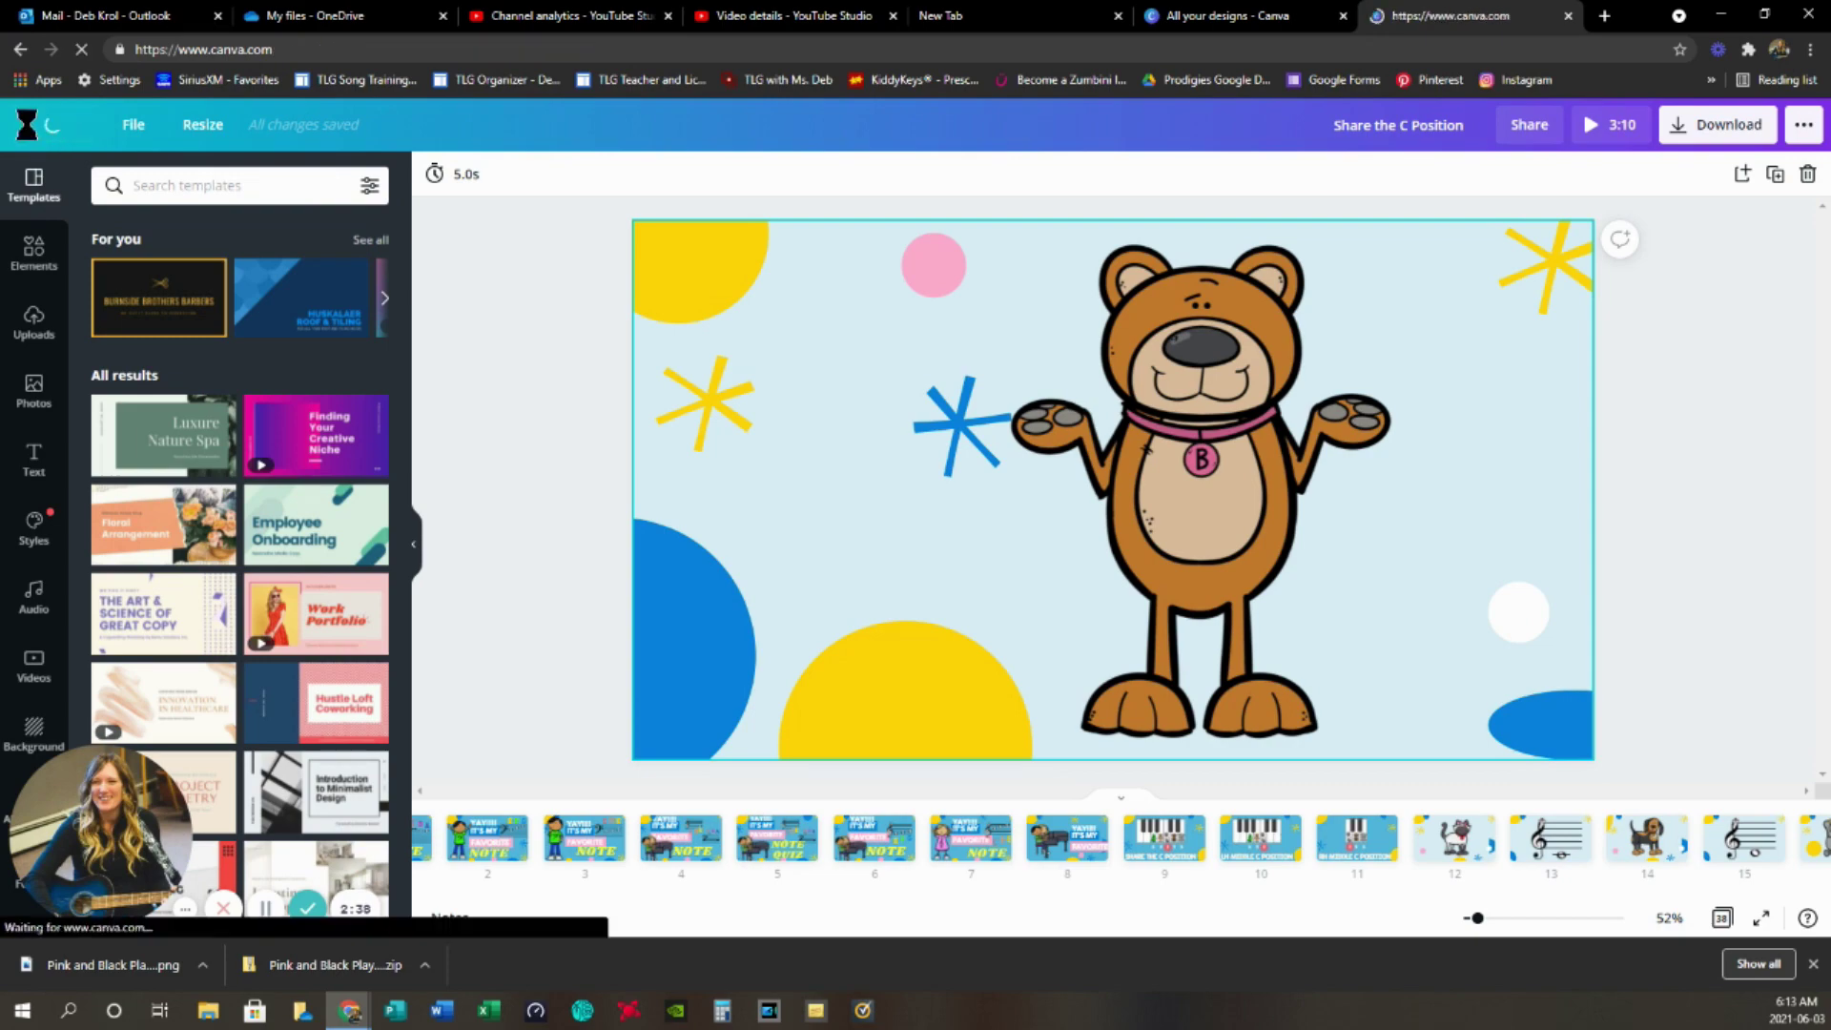
- Scroll the home page's template categories, then show All your designs
{"action": "scroll", "coordinate": [887, 648], "scroll_direction": "down", "scroll_amount": 1}
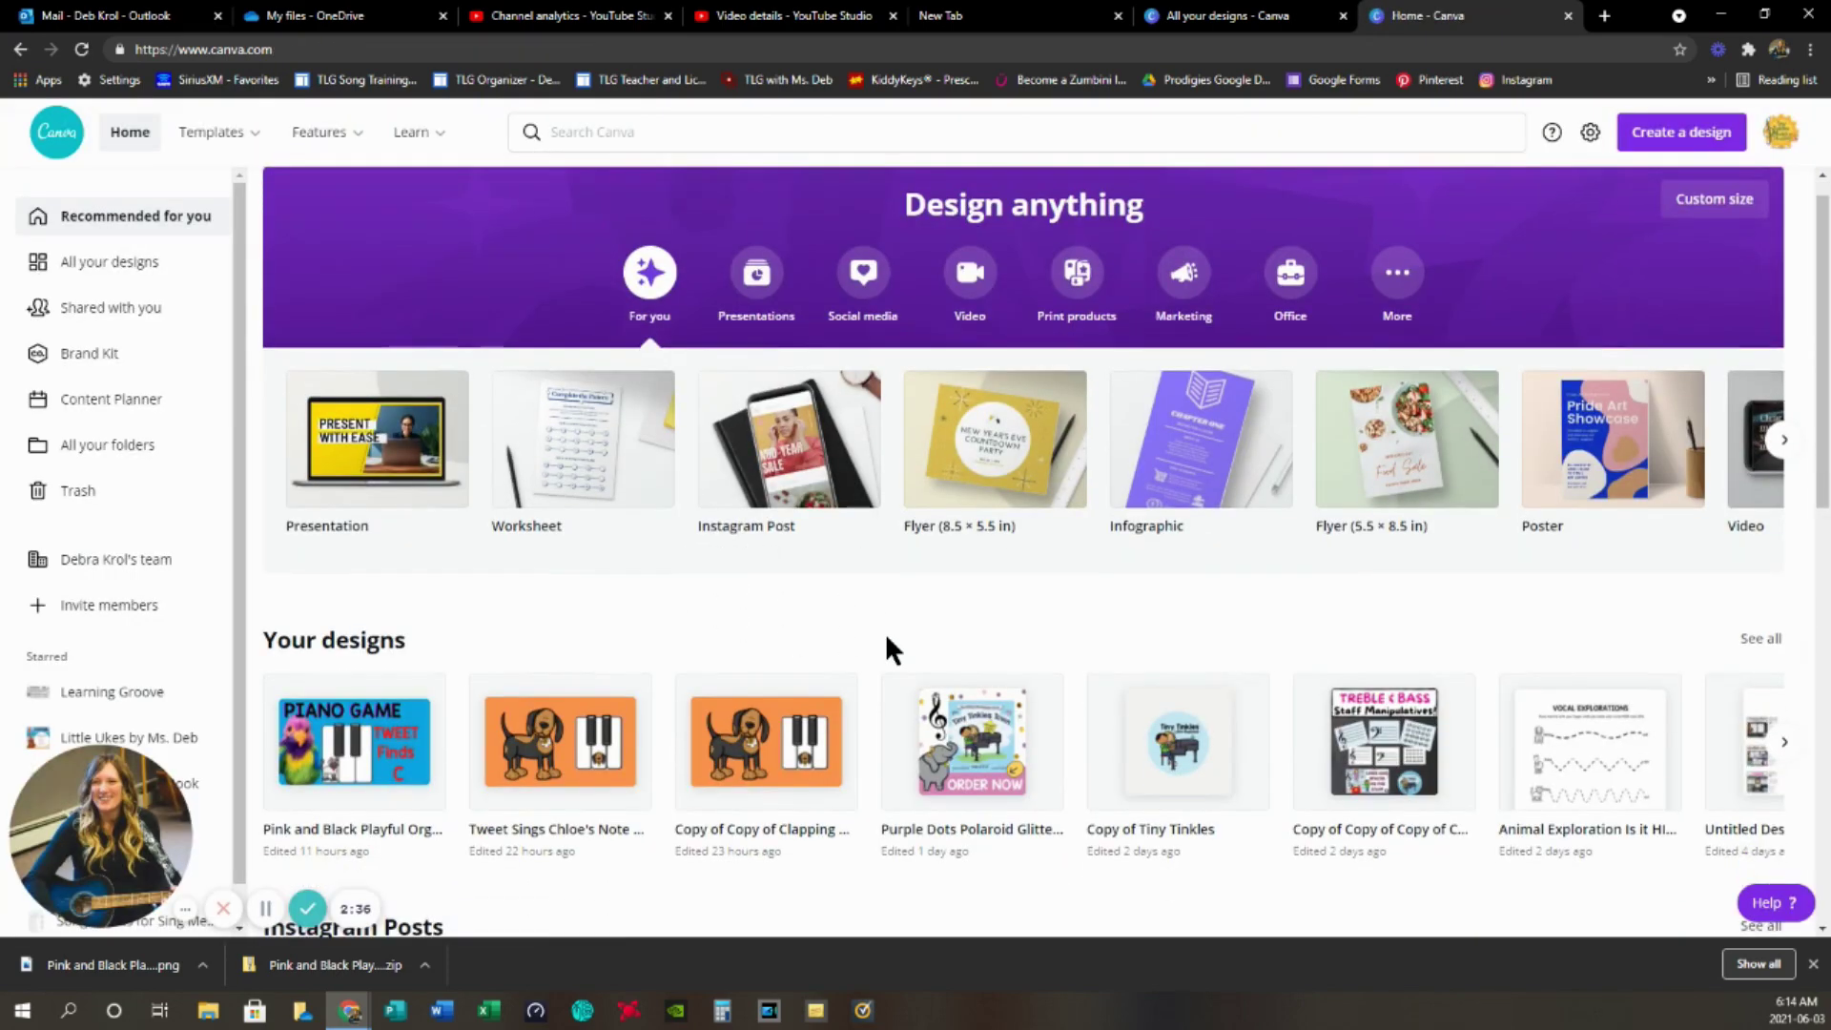
{"action": "scroll", "coordinate": [885, 632], "scroll_direction": "down", "scroll_amount": 5}
{"action": "scroll", "coordinate": [939, 687], "scroll_direction": "down", "scroll_amount": 2}
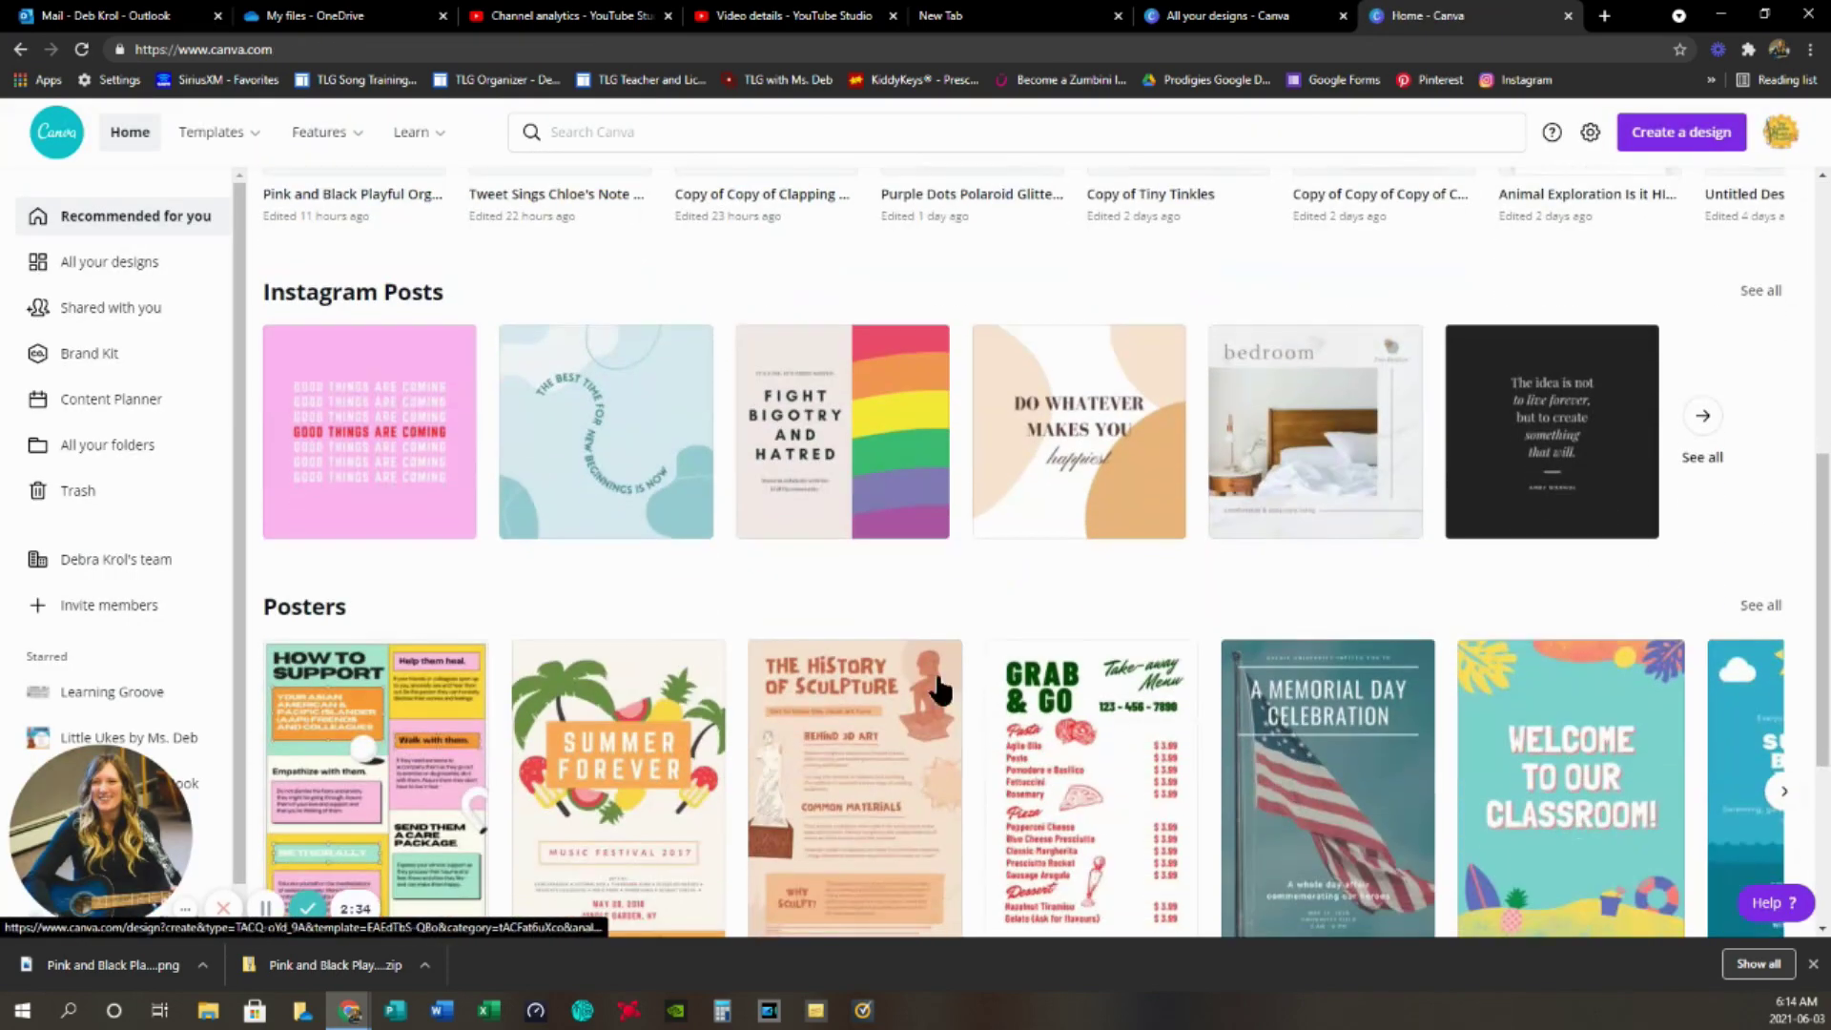
{"action": "scroll", "coordinate": [944, 682], "scroll_direction": "down", "scroll_amount": 7}
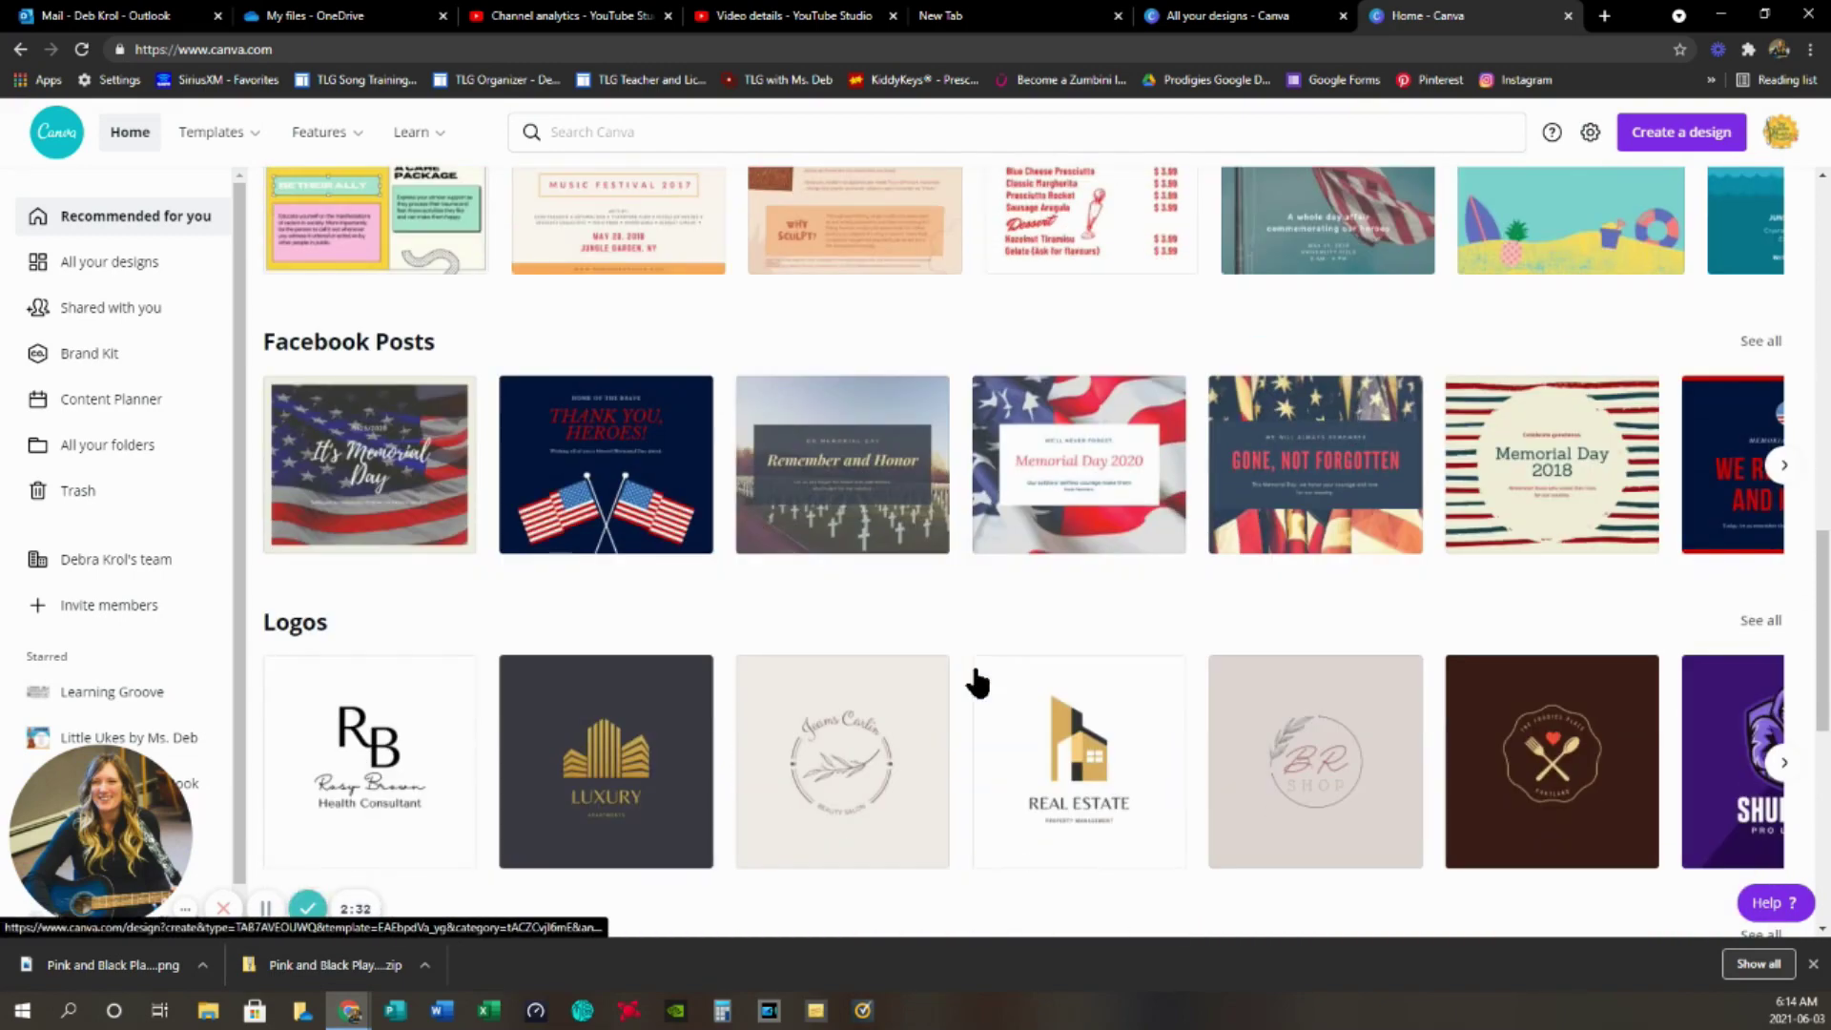
{"action": "scroll", "coordinate": [972, 678], "scroll_direction": "down", "scroll_amount": 2}
{"action": "scroll", "coordinate": [924, 654], "scroll_direction": "down", "scroll_amount": 4}
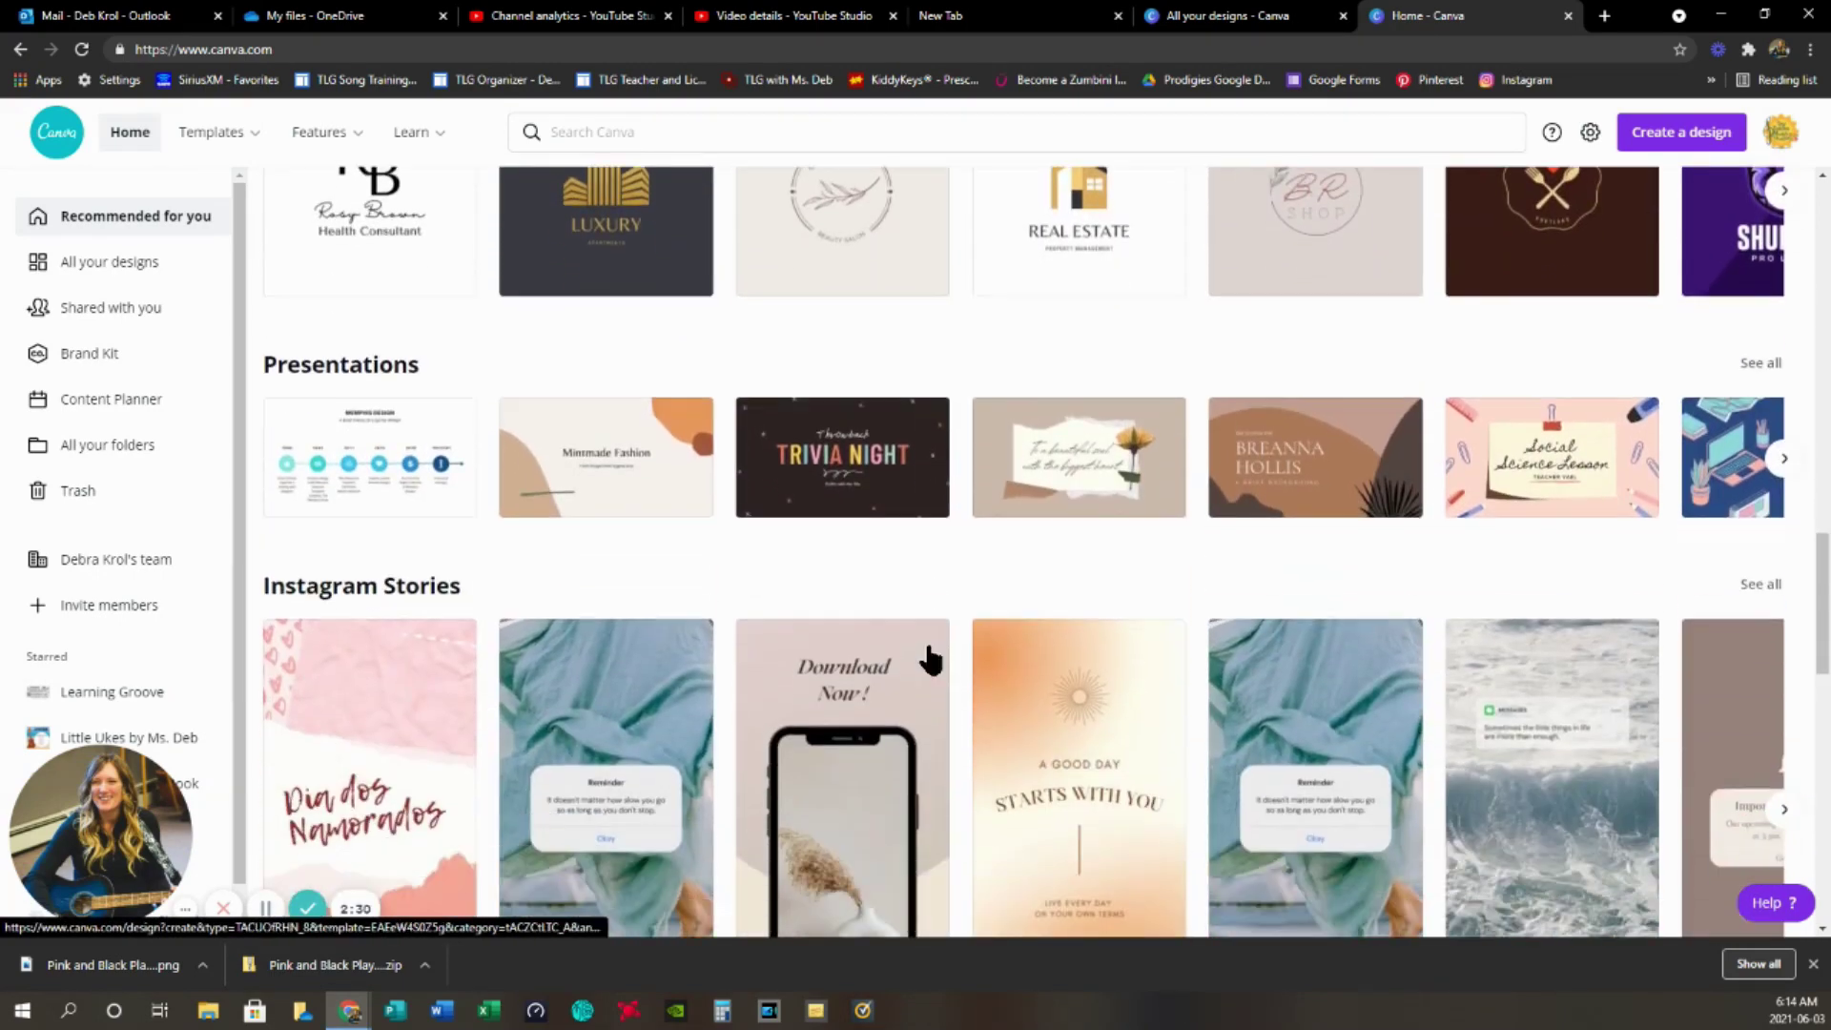
{"action": "scroll", "coordinate": [930, 658], "scroll_direction": "down", "scroll_amount": 7}
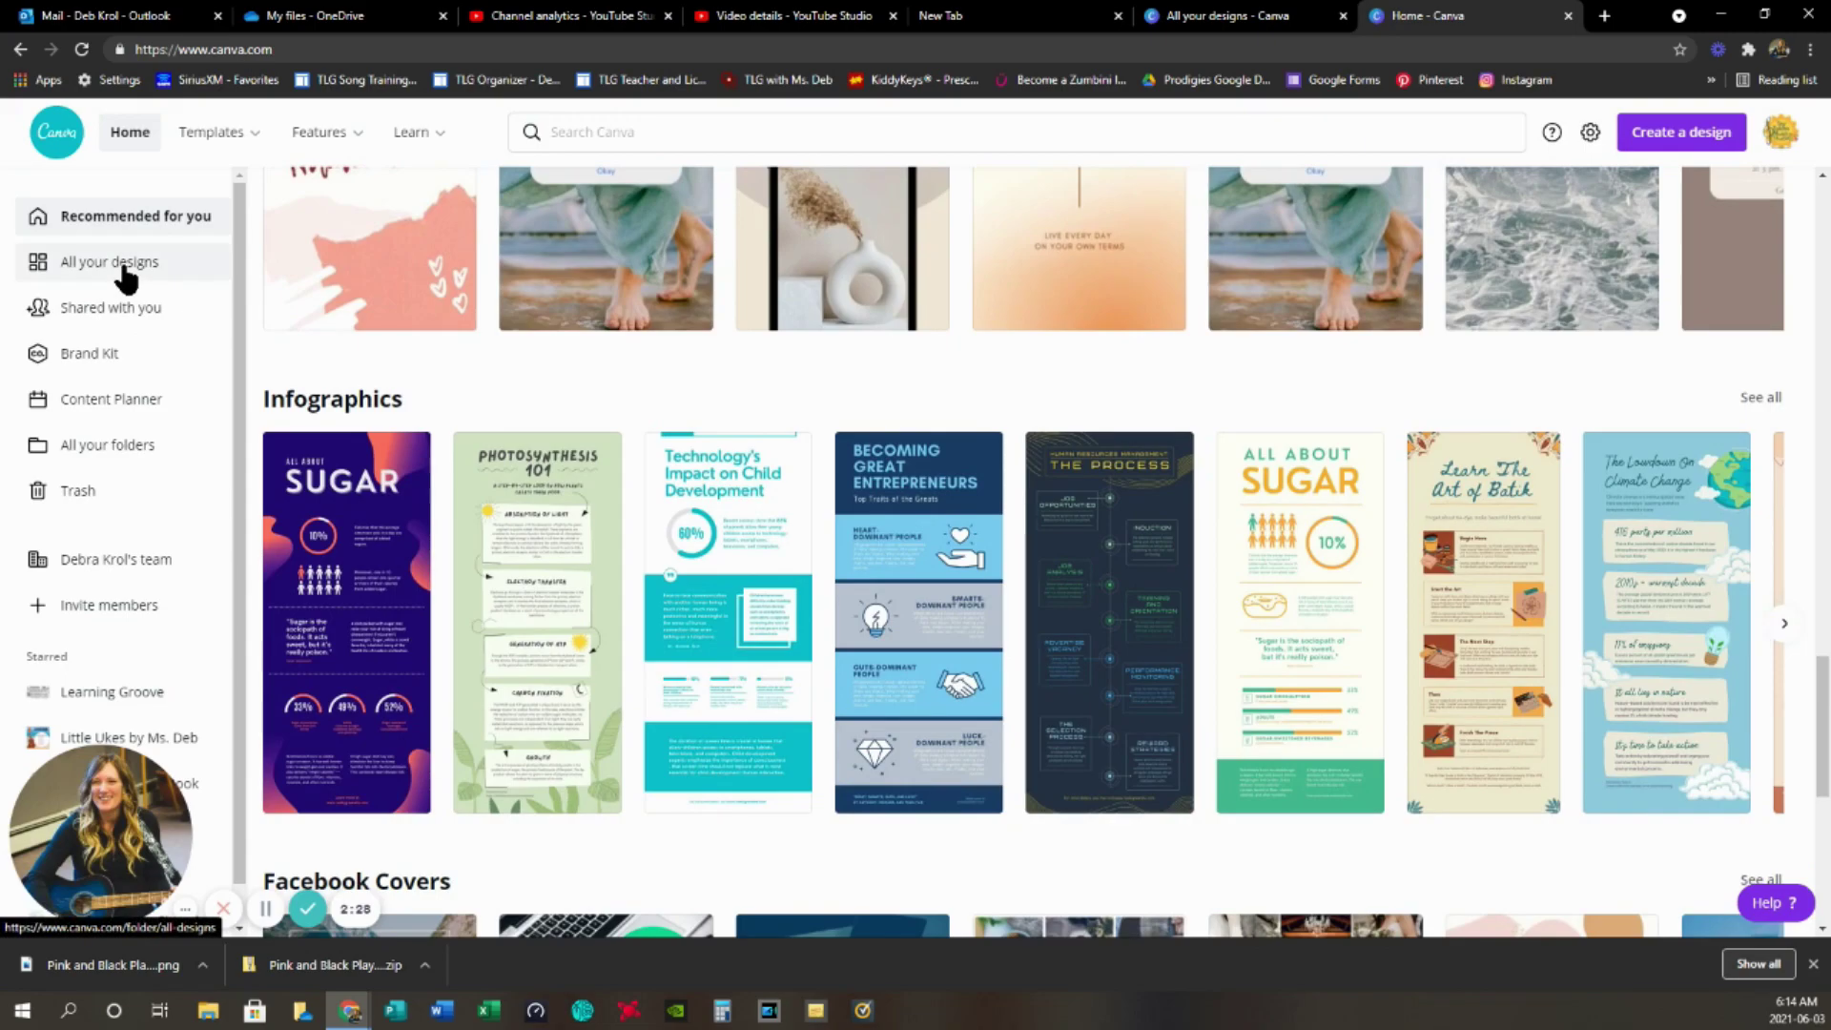
{"action": "left_click", "coordinate": [124, 269]}
{"action": "scroll", "coordinate": [826, 667], "scroll_direction": "down", "scroll_amount": 5}
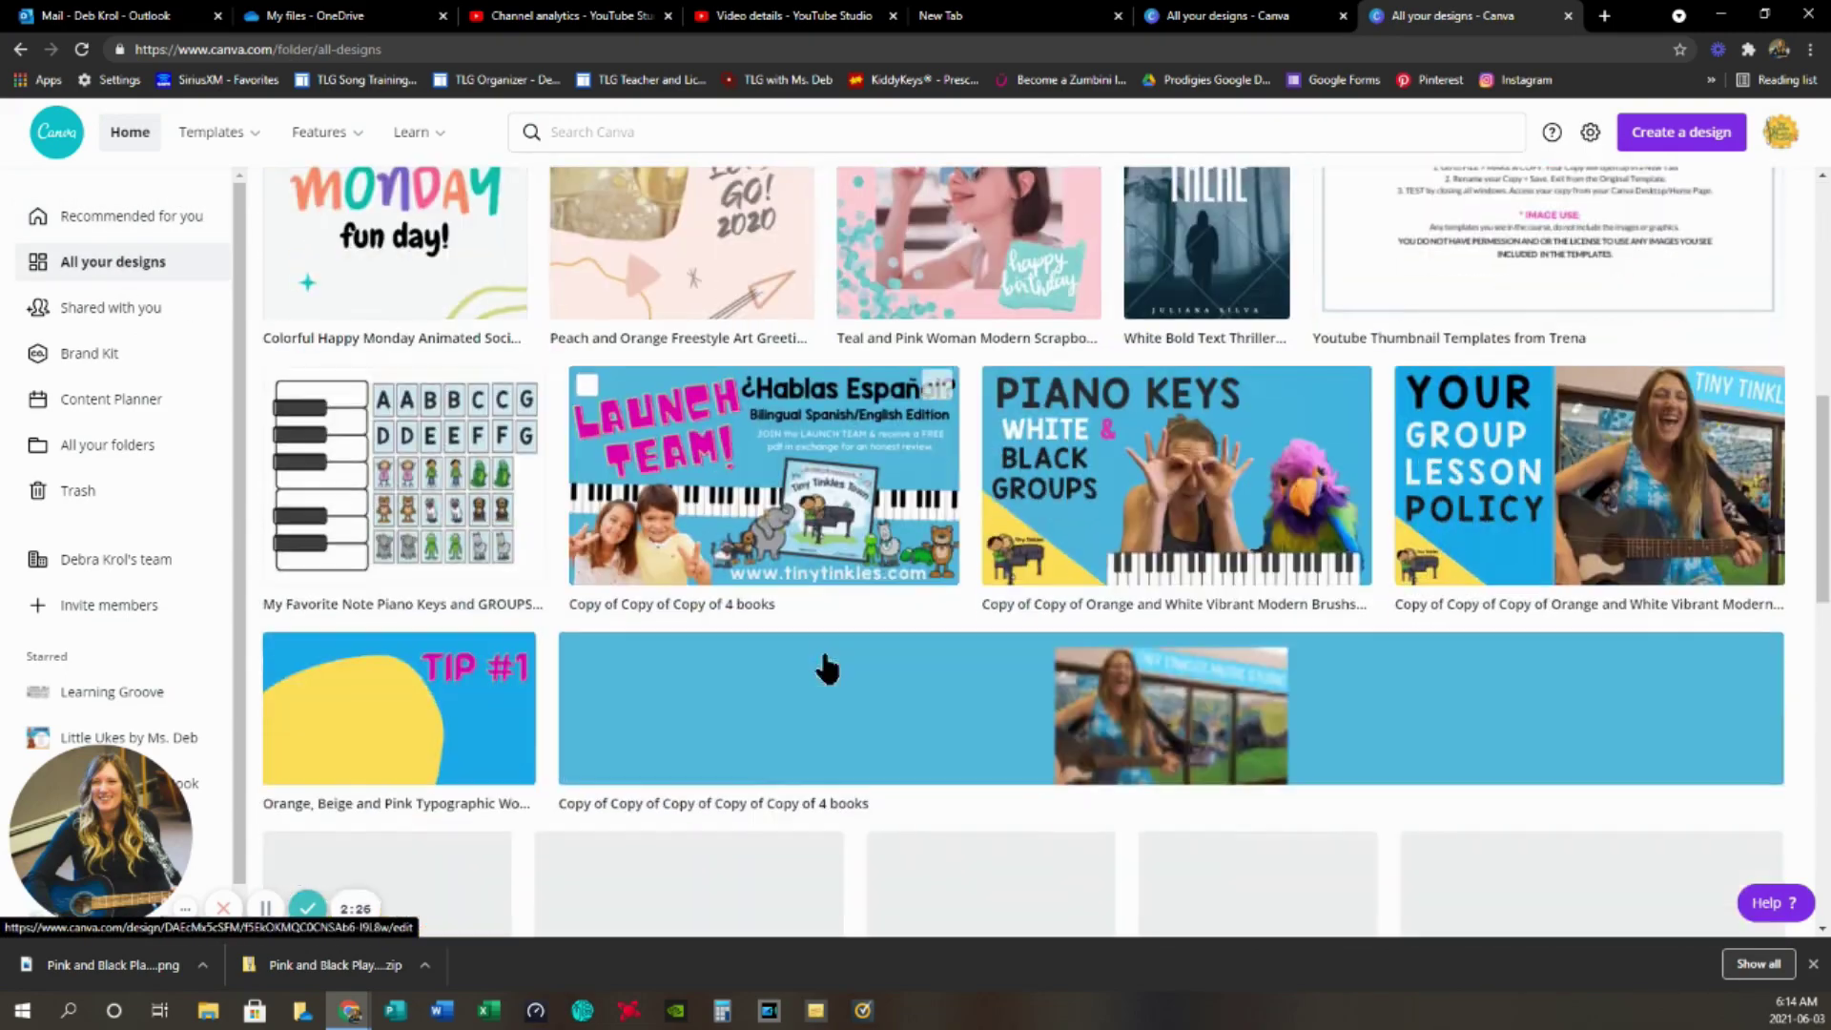
{"action": "scroll", "coordinate": [826, 667], "scroll_direction": "down", "scroll_amount": 20}
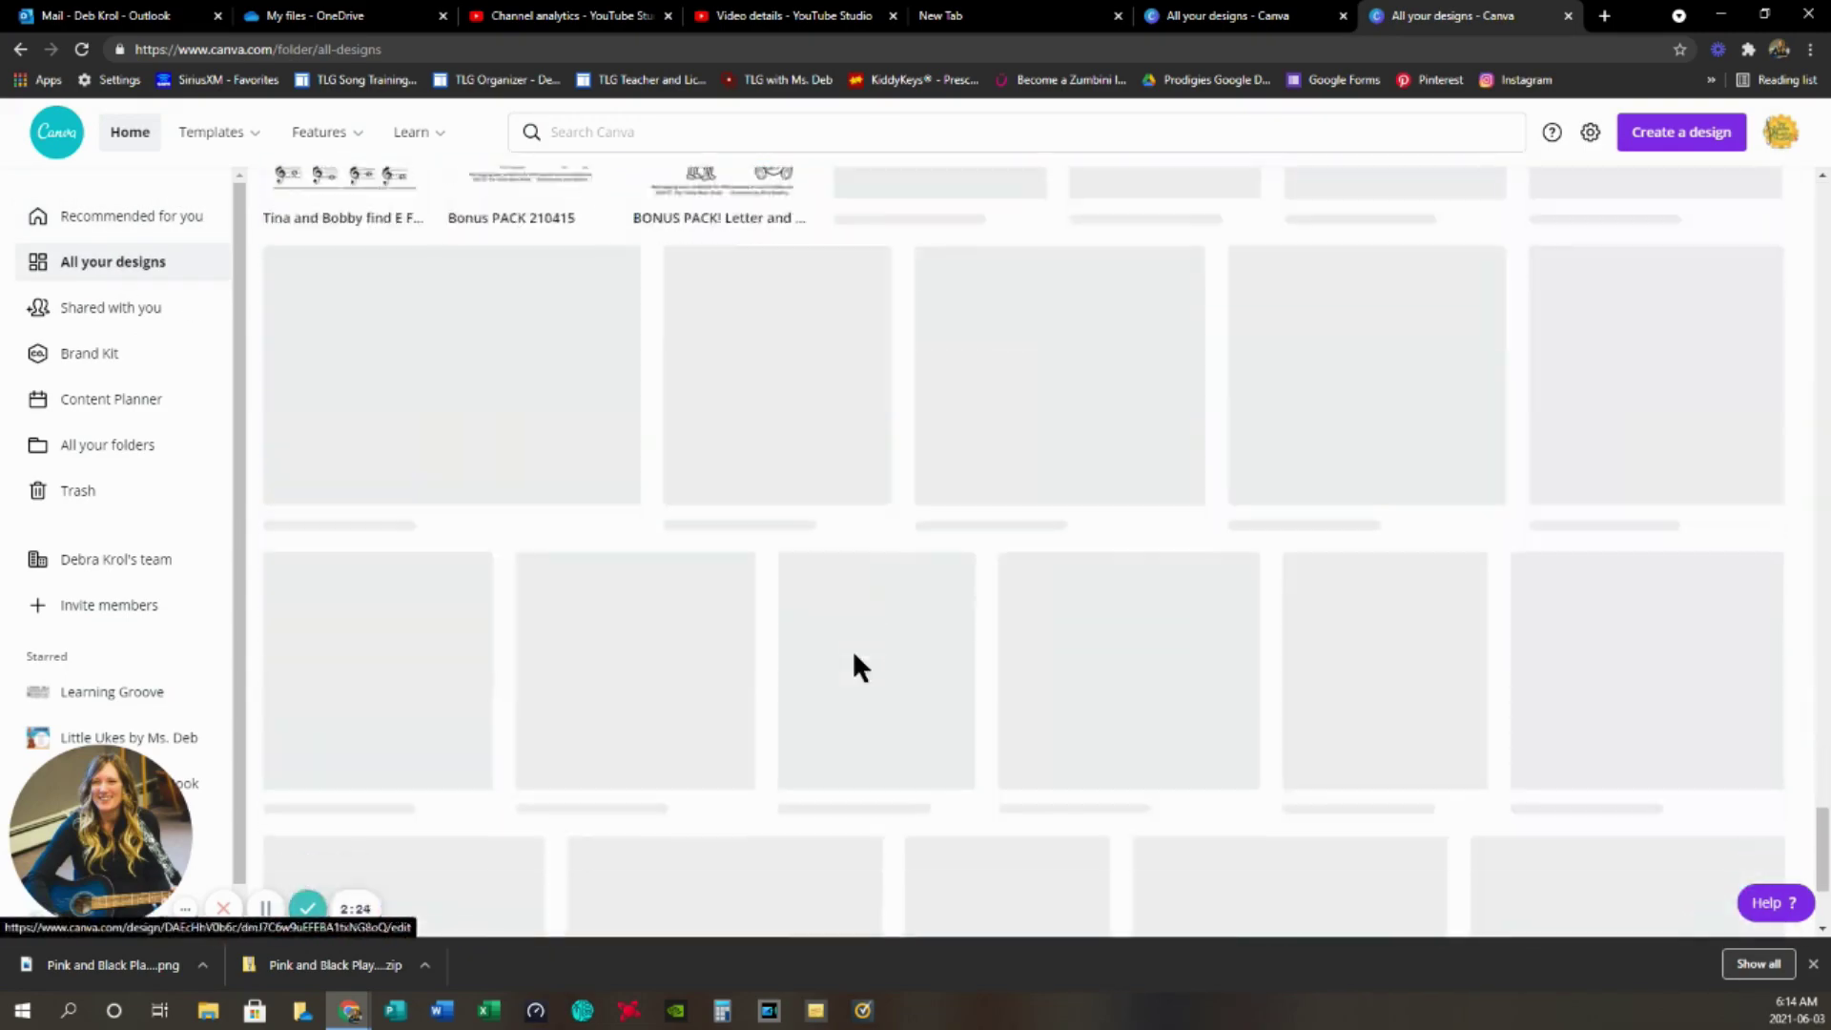
- Browse the saved designs down to the Tiny Tinkles Town book cover design
{"action": "scroll", "coordinate": [853, 654], "scroll_direction": "down", "scroll_amount": 20}
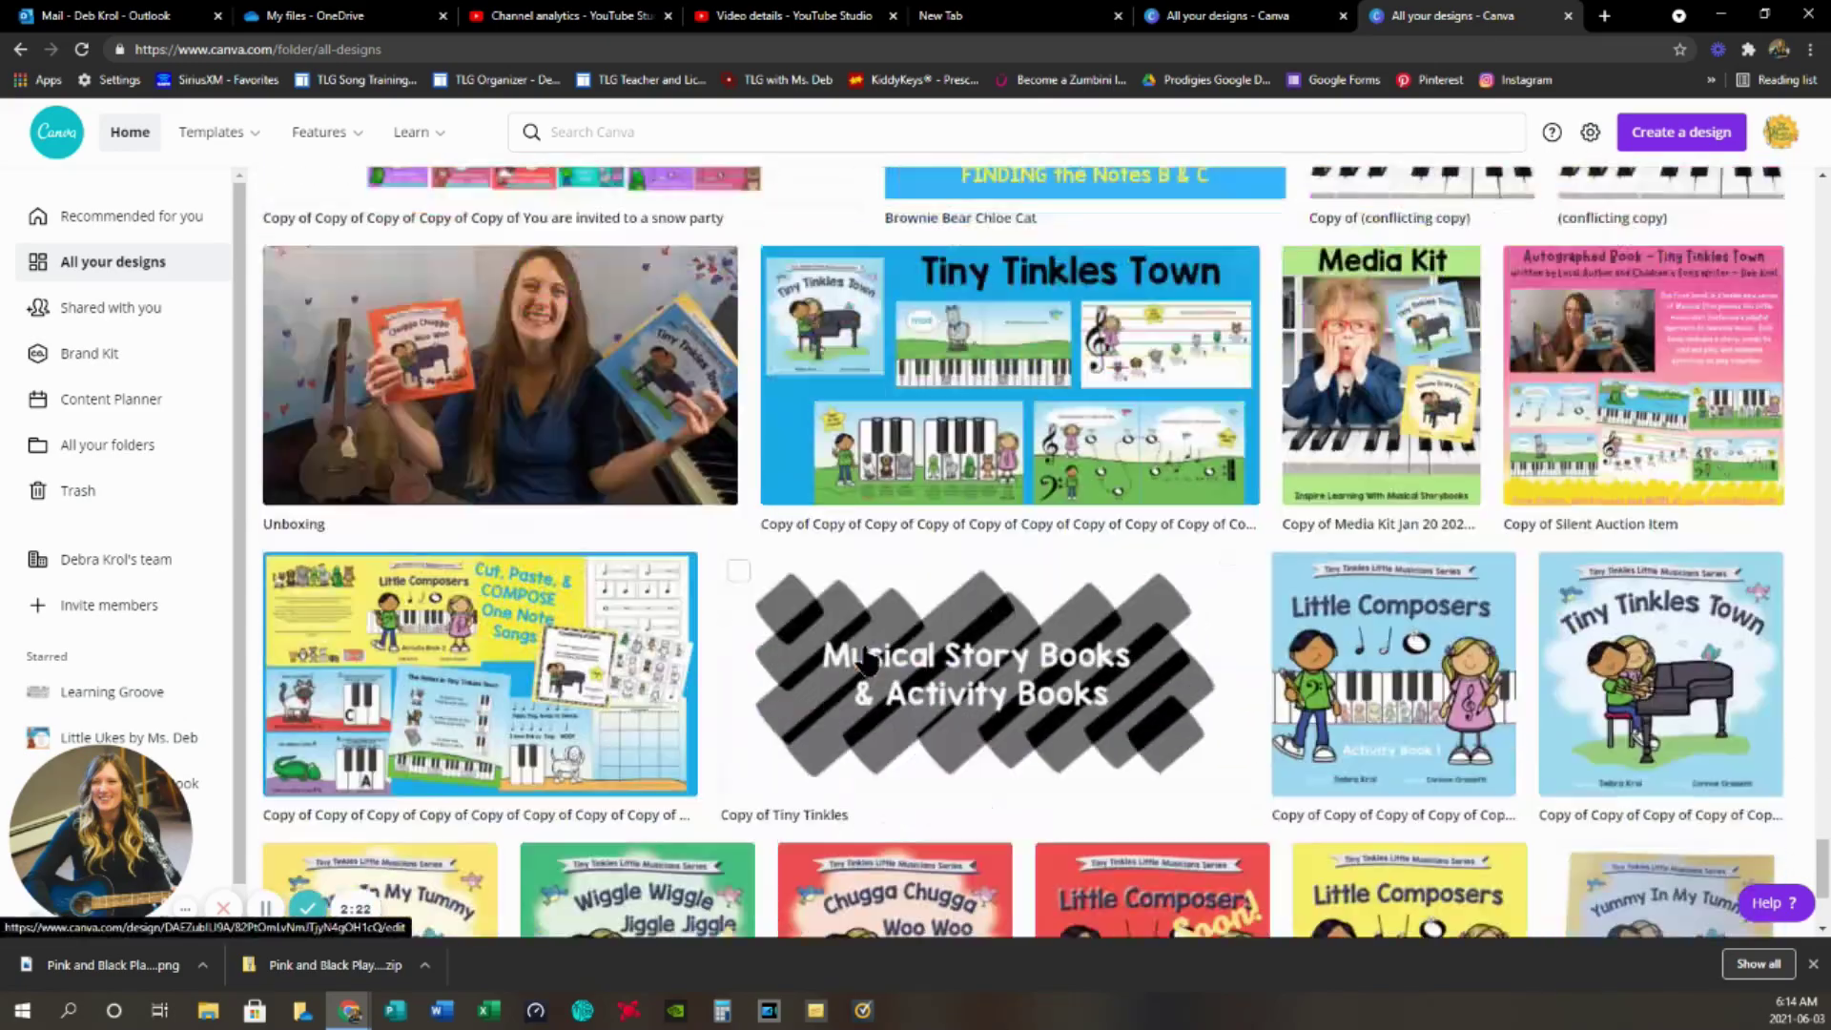
{"action": "scroll", "coordinate": [863, 658], "scroll_direction": "down", "scroll_amount": 20}
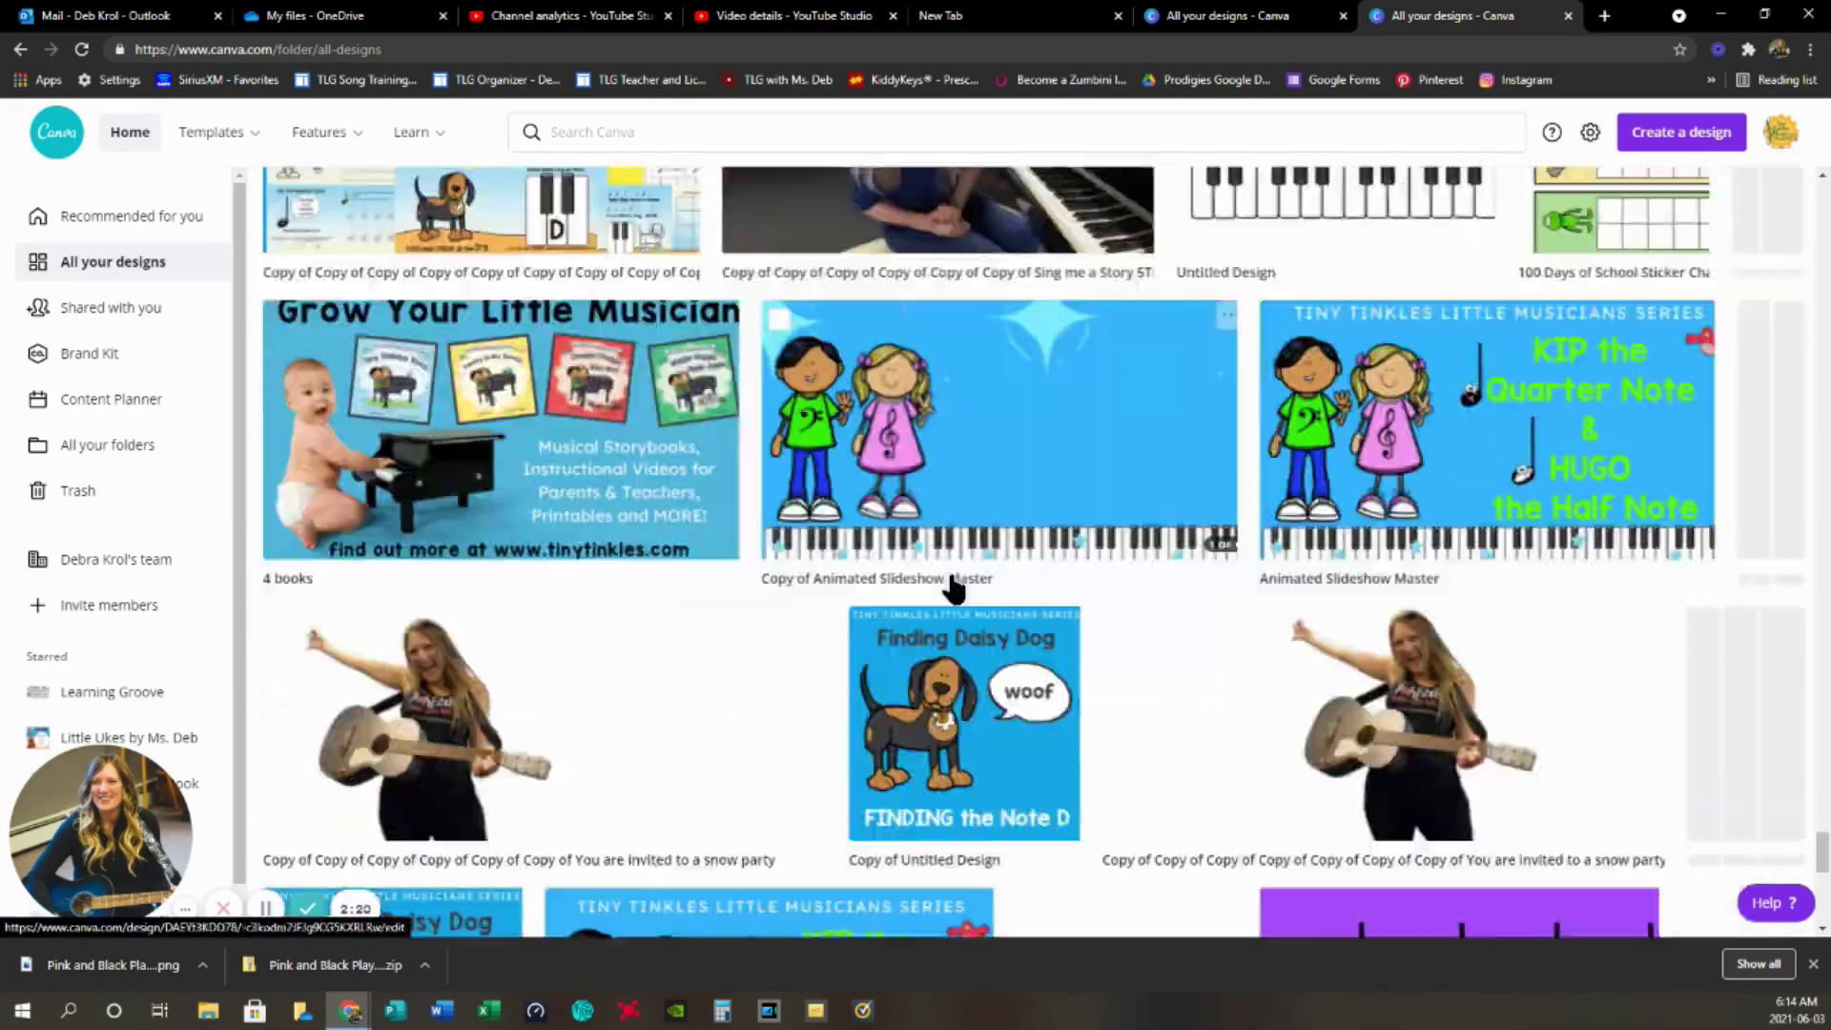
{"action": "scroll", "coordinate": [955, 588], "scroll_direction": "down", "scroll_amount": 20}
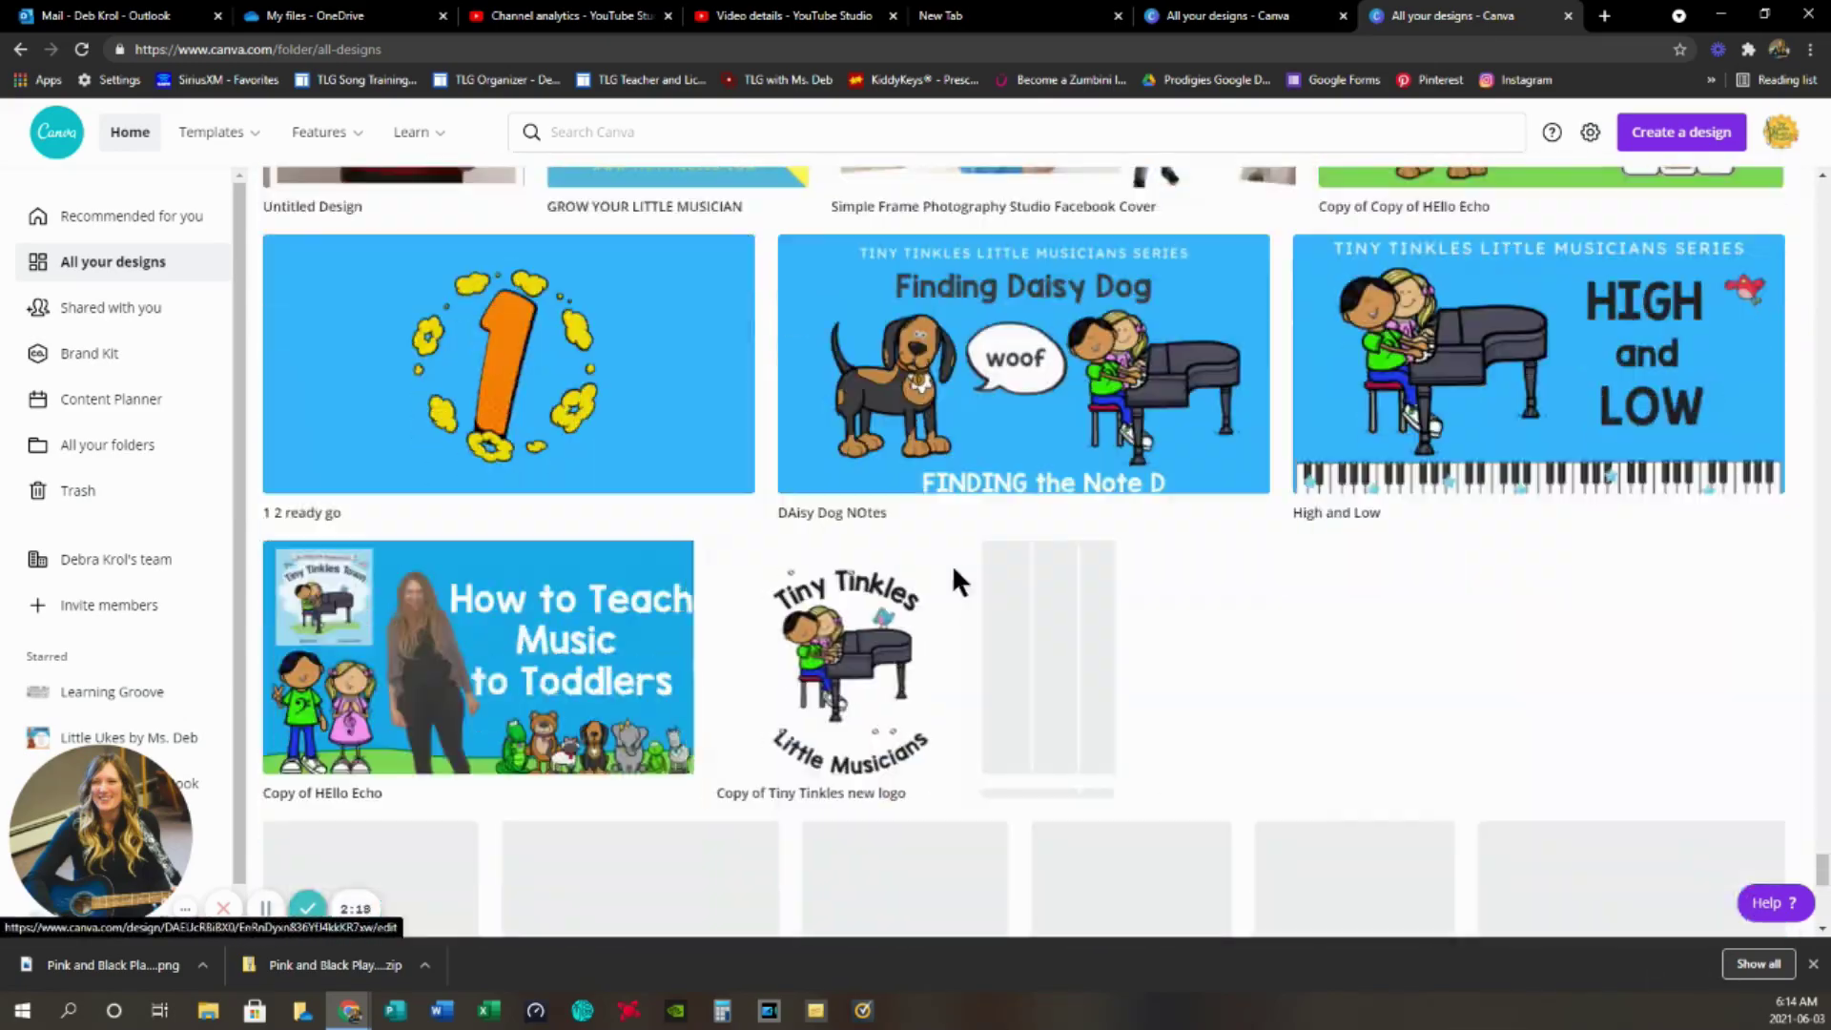
{"action": "scroll", "coordinate": [992, 572], "scroll_direction": "down", "scroll_amount": 20}
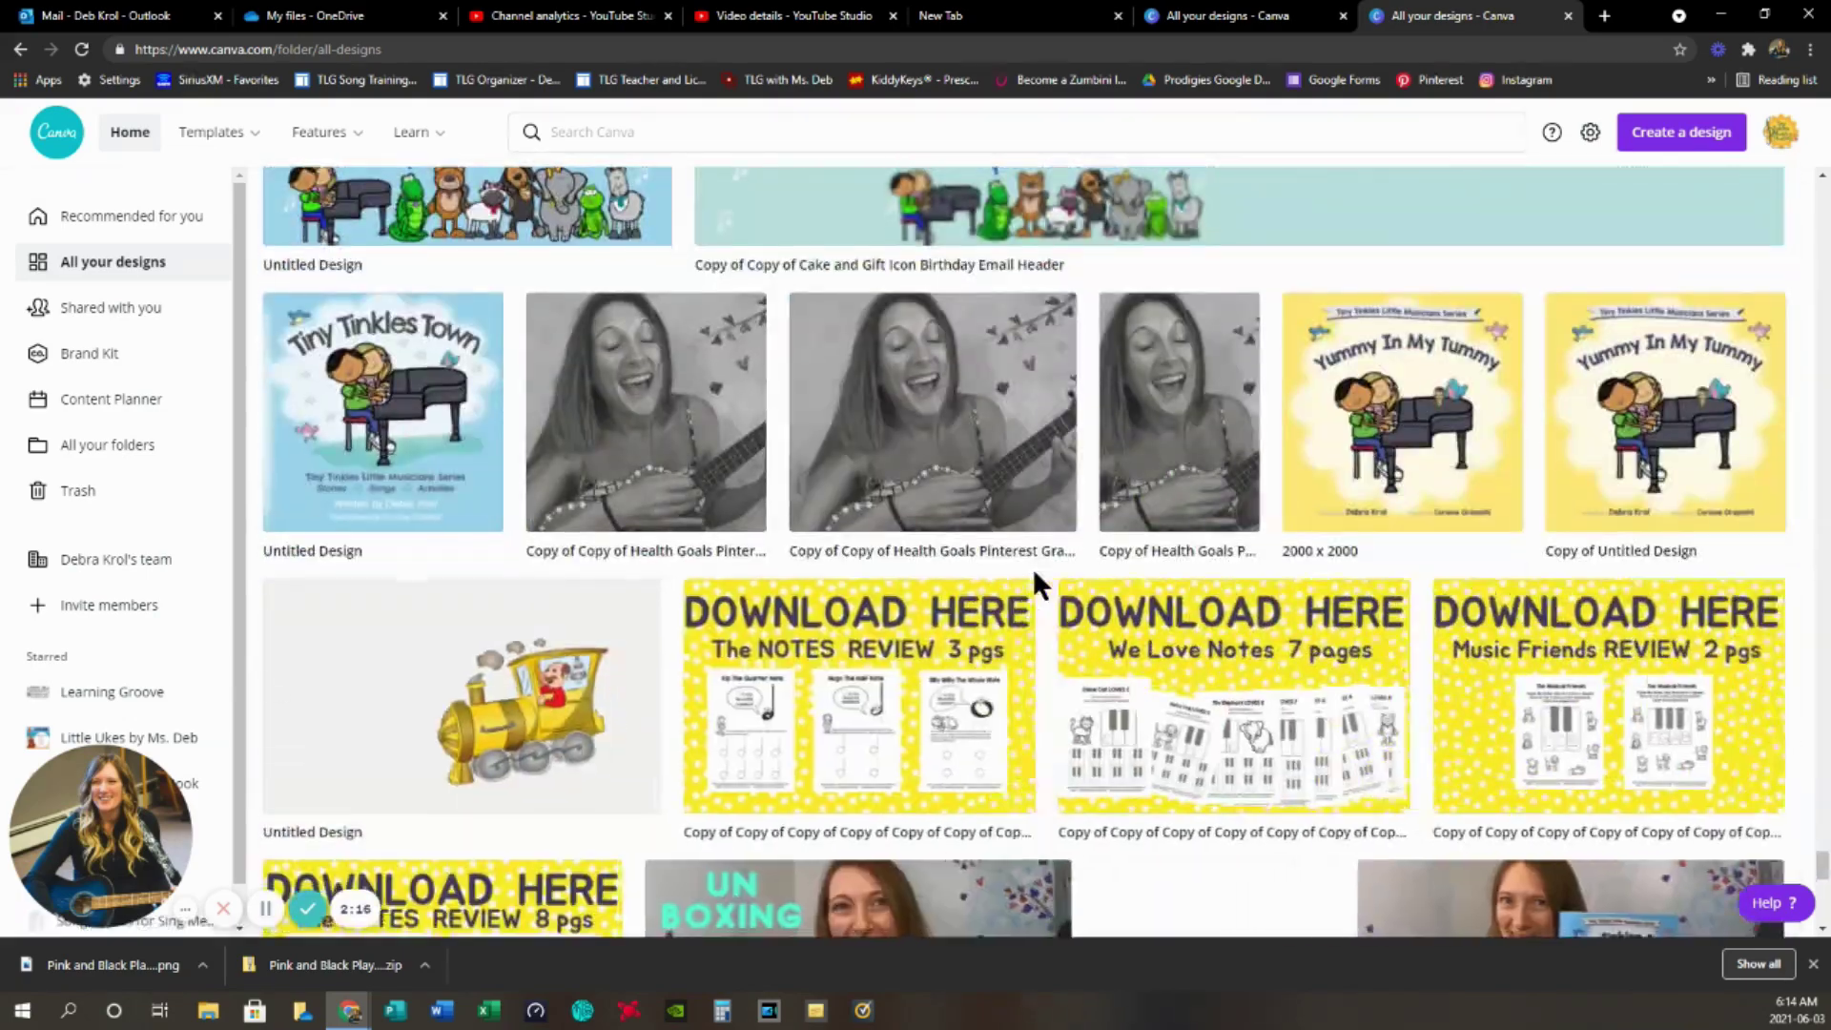
{"action": "scroll", "coordinate": [1033, 569], "scroll_direction": "down", "scroll_amount": 15}
{"action": "scroll", "coordinate": [885, 496], "scroll_direction": "up", "scroll_amount": 12}
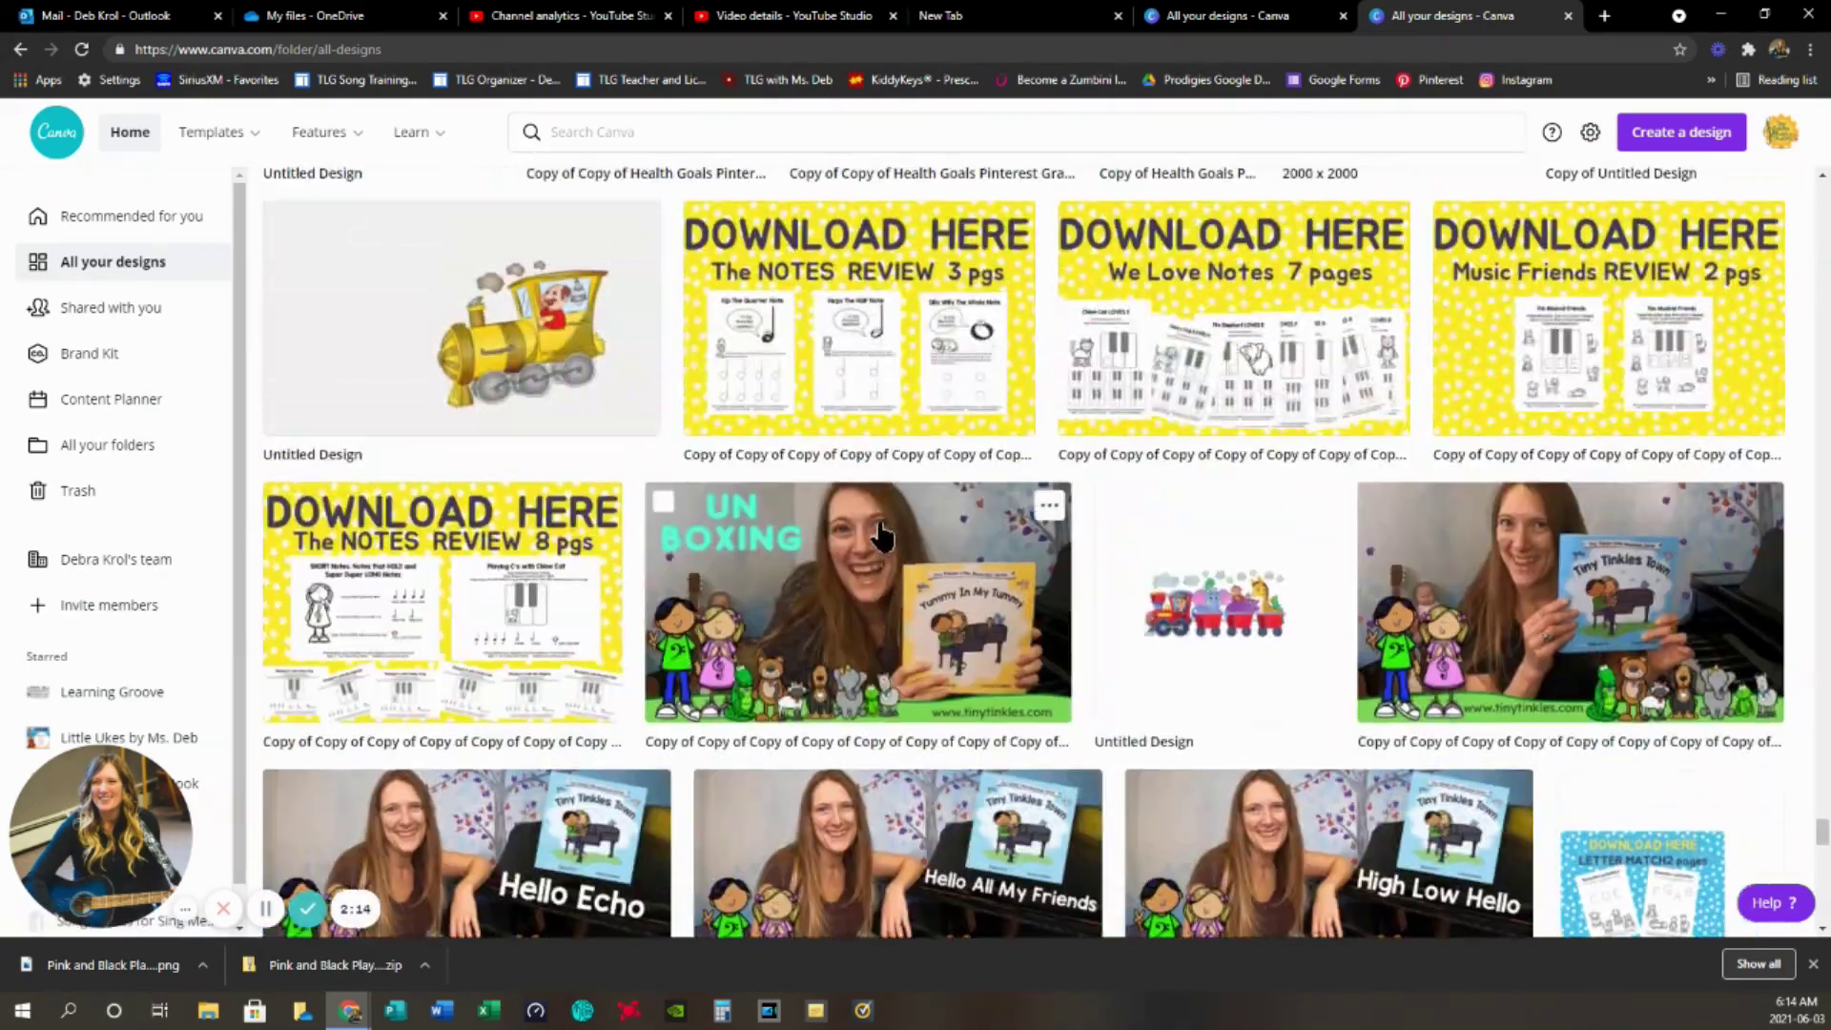
{"action": "scroll", "coordinate": [878, 543], "scroll_direction": "up", "scroll_amount": 5}
{"action": "scroll", "coordinate": [887, 544], "scroll_direction": "down", "scroll_amount": 5}
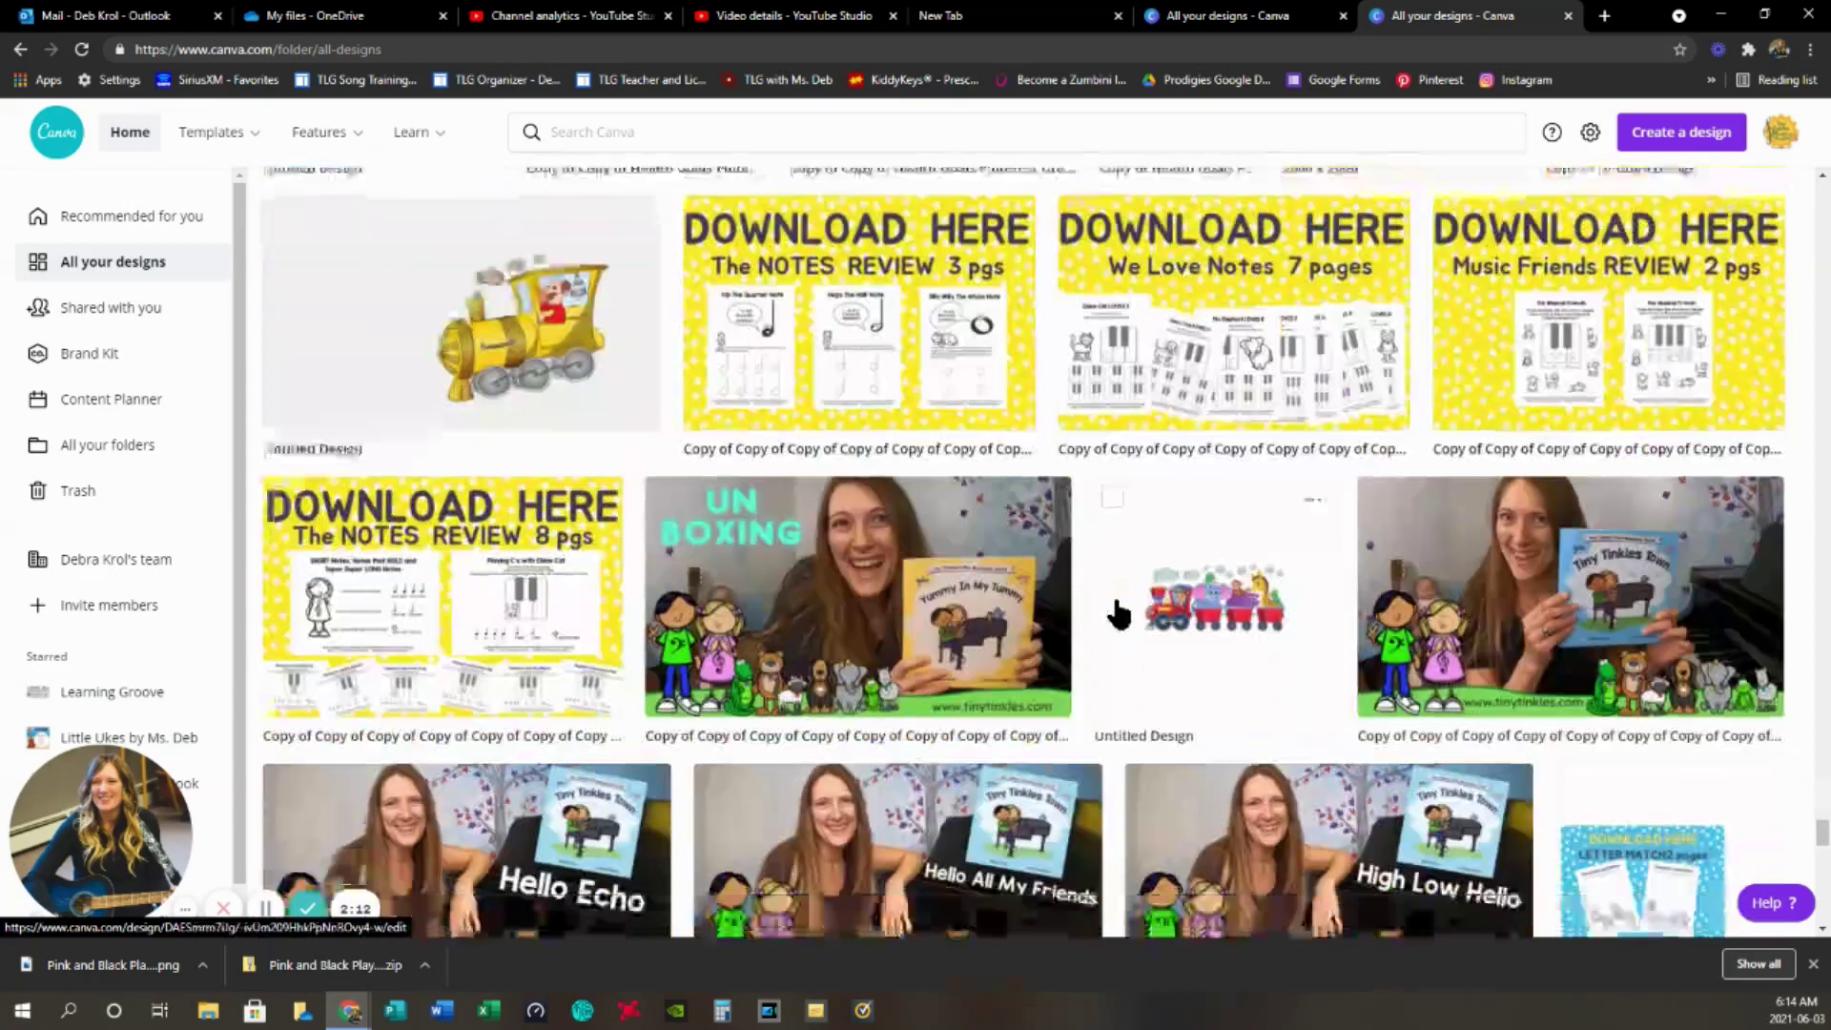
{"action": "scroll", "coordinate": [1118, 613], "scroll_direction": "down", "scroll_amount": 15}
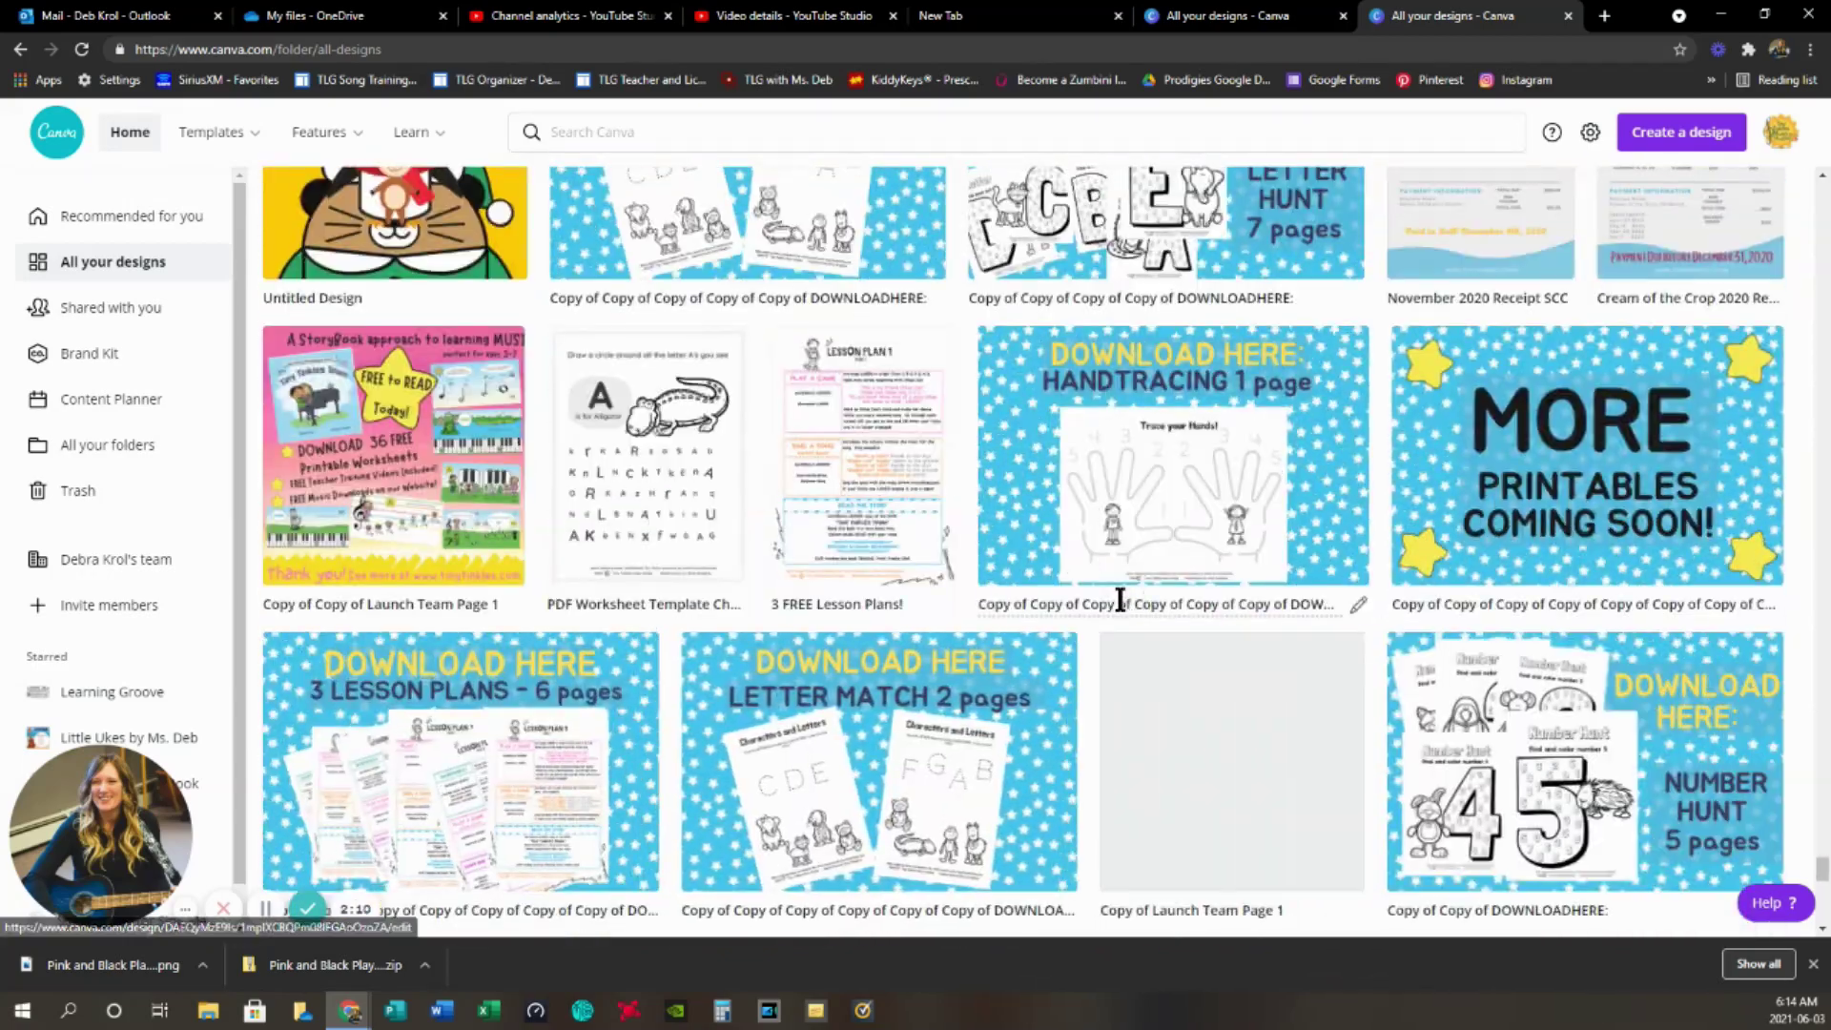
{"action": "scroll", "coordinate": [1120, 601], "scroll_direction": "down", "scroll_amount": 10}
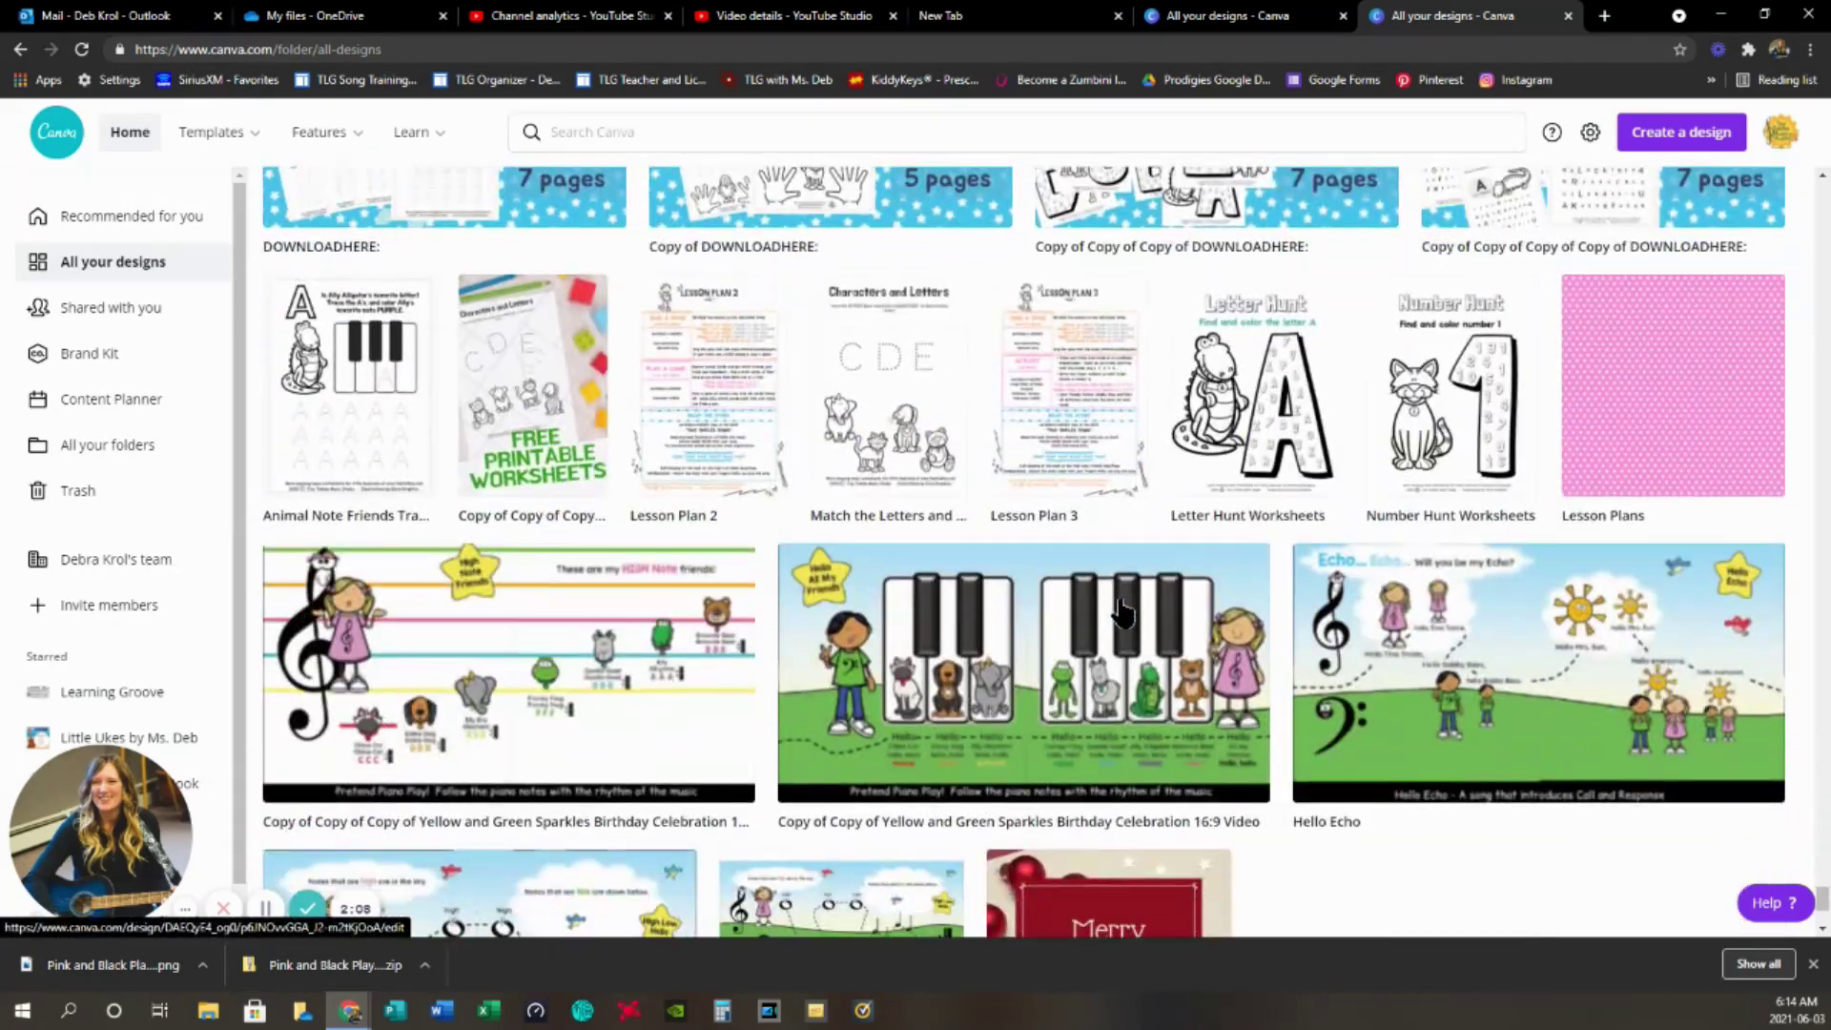
{"action": "scroll", "coordinate": [1123, 610], "scroll_direction": "down", "scroll_amount": 10}
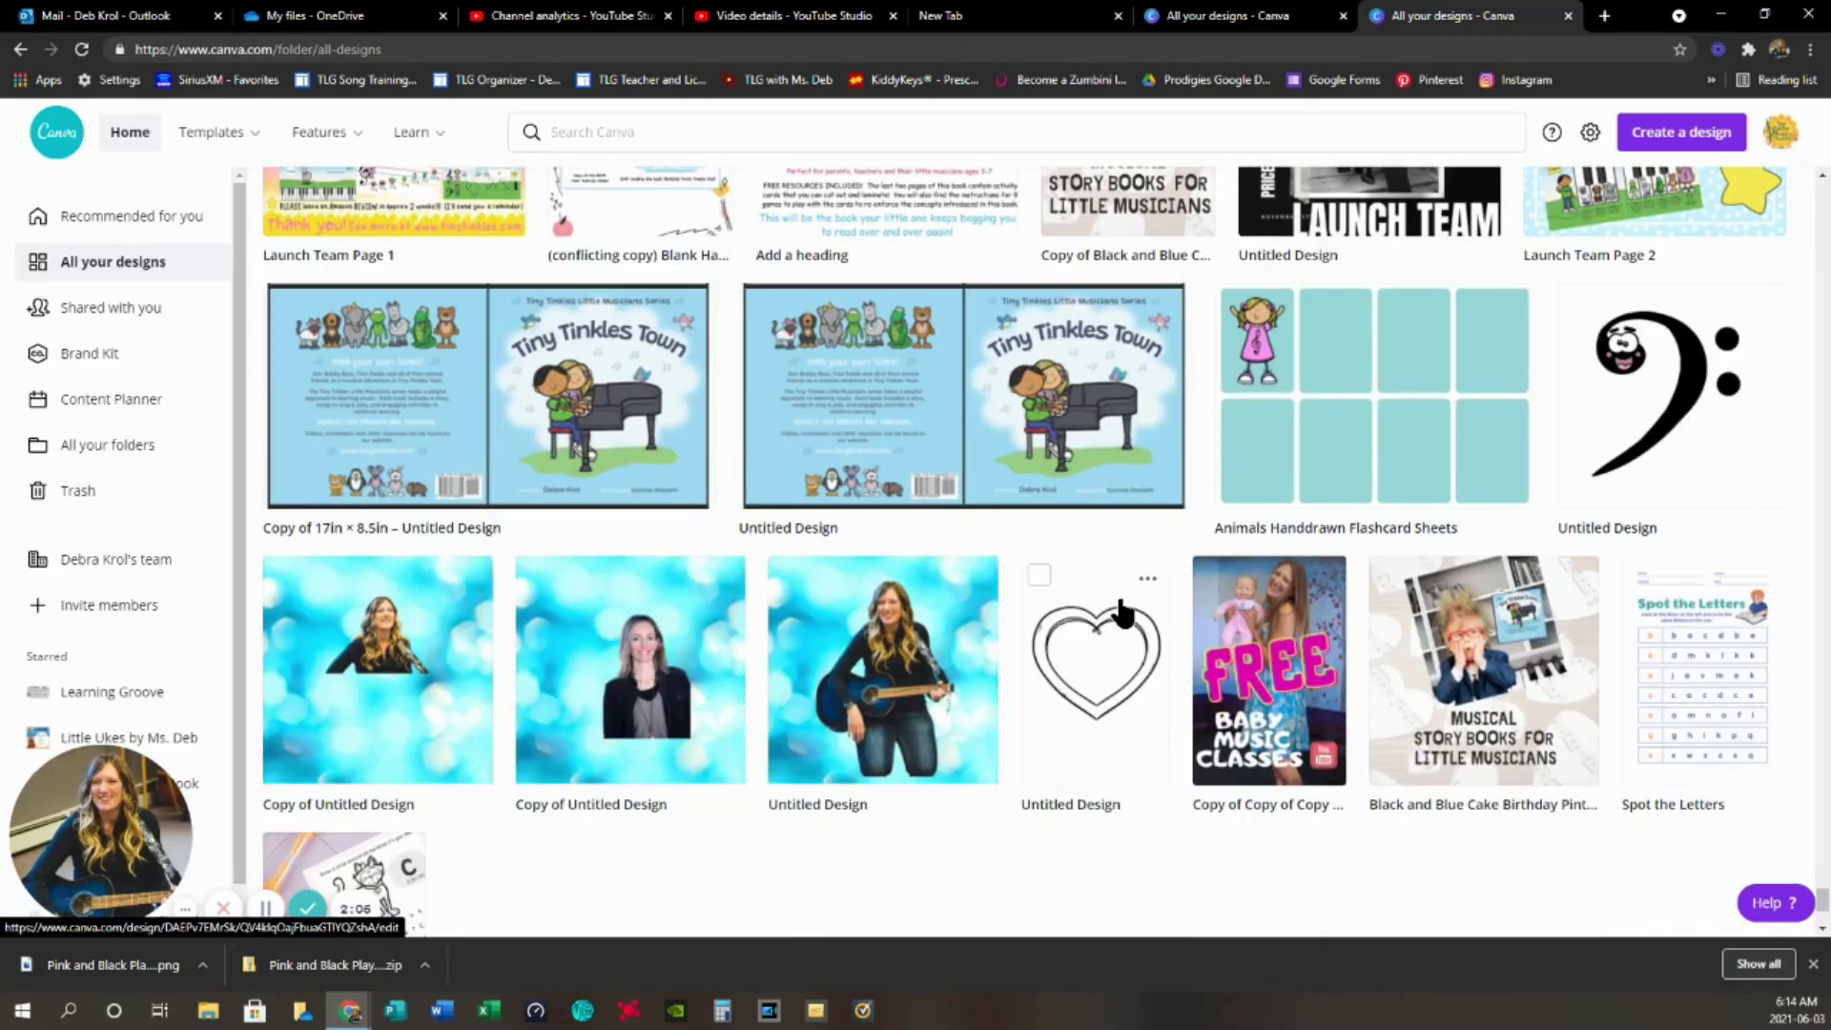
{"action": "scroll", "coordinate": [1123, 613], "scroll_direction": "down", "scroll_amount": 10}
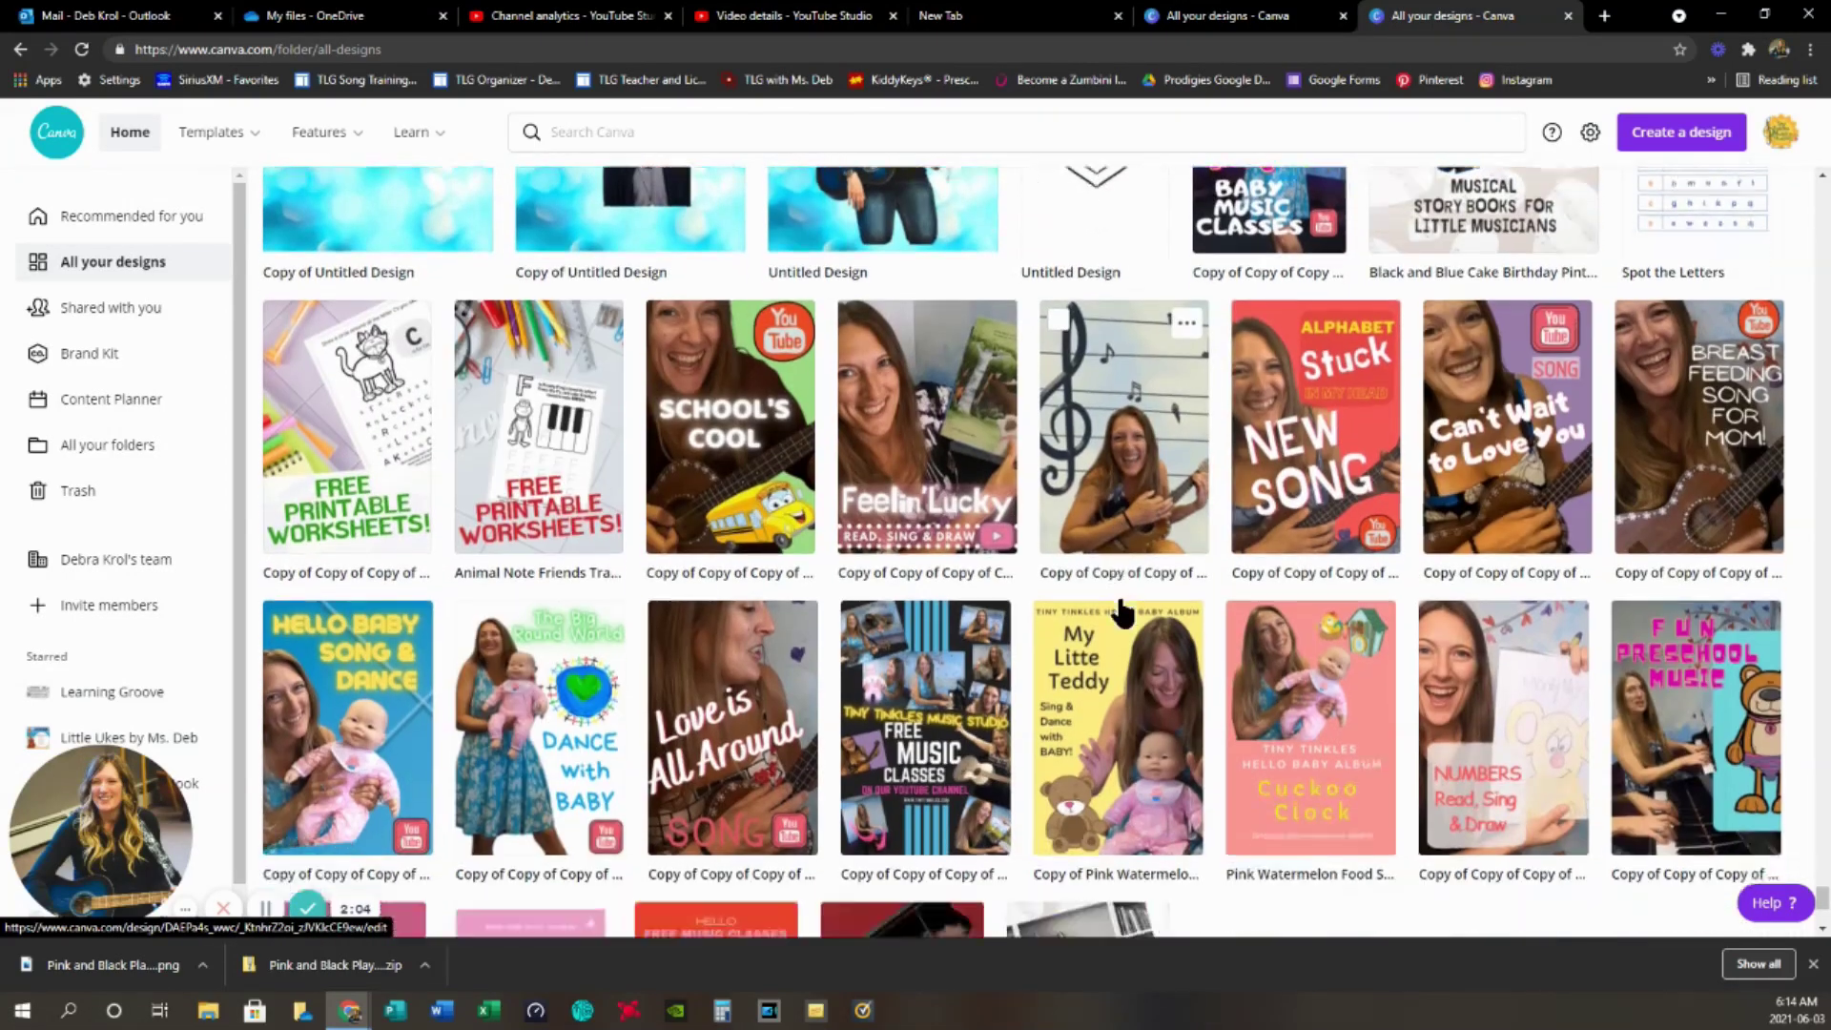
{"action": "scroll", "coordinate": [1124, 614], "scroll_direction": "down", "scroll_amount": 10}
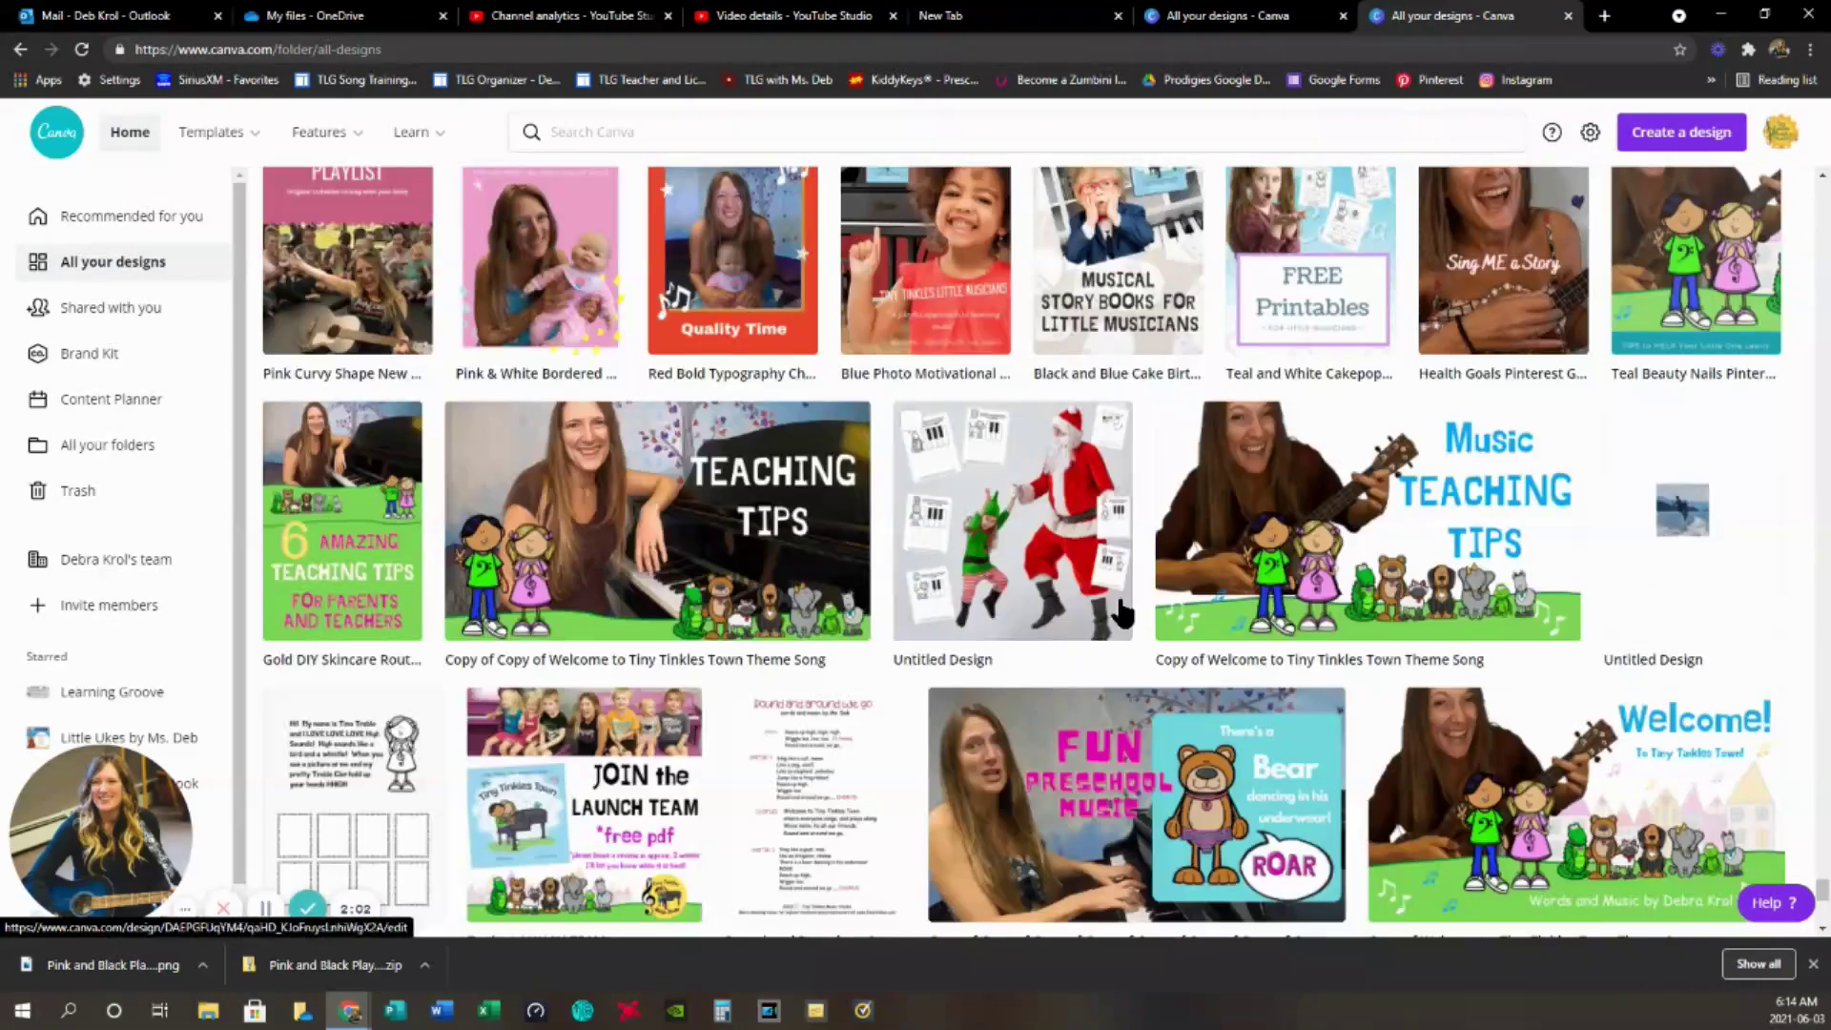
{"action": "scroll", "coordinate": [1123, 613], "scroll_direction": "down", "scroll_amount": 5}
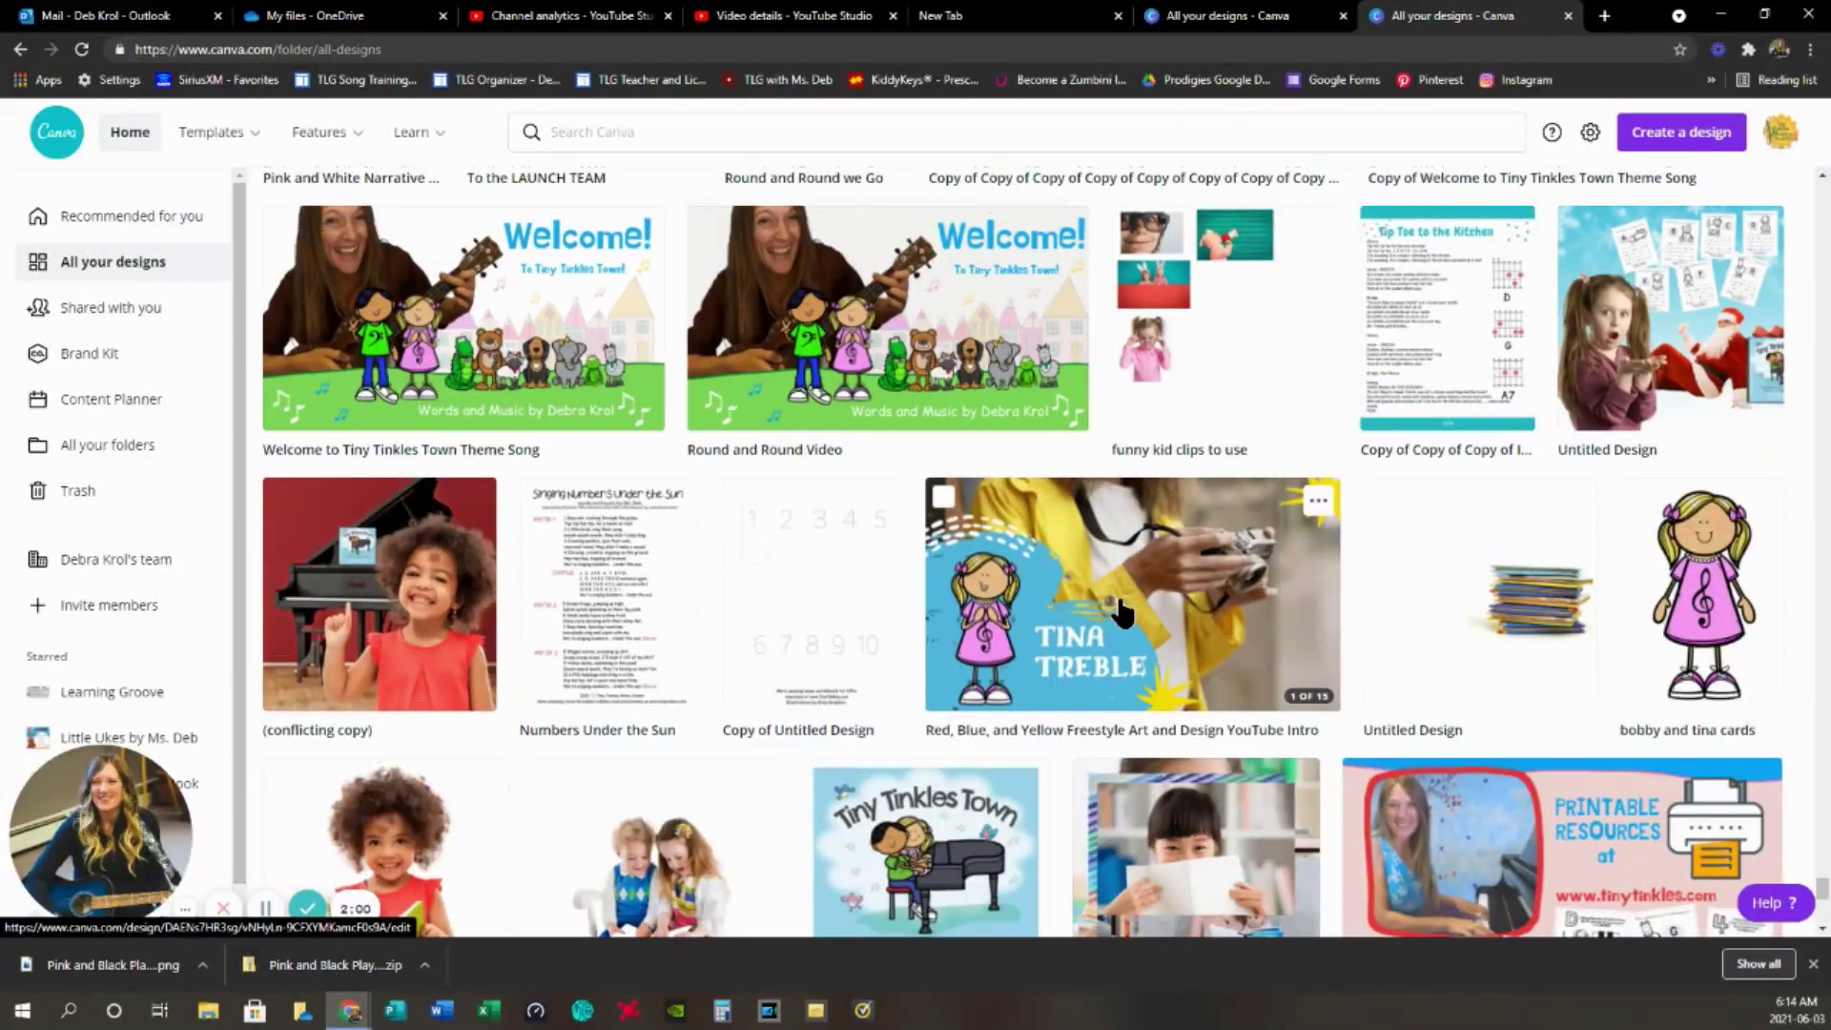
{"action": "scroll", "coordinate": [1123, 613], "scroll_direction": "down", "scroll_amount": 9}
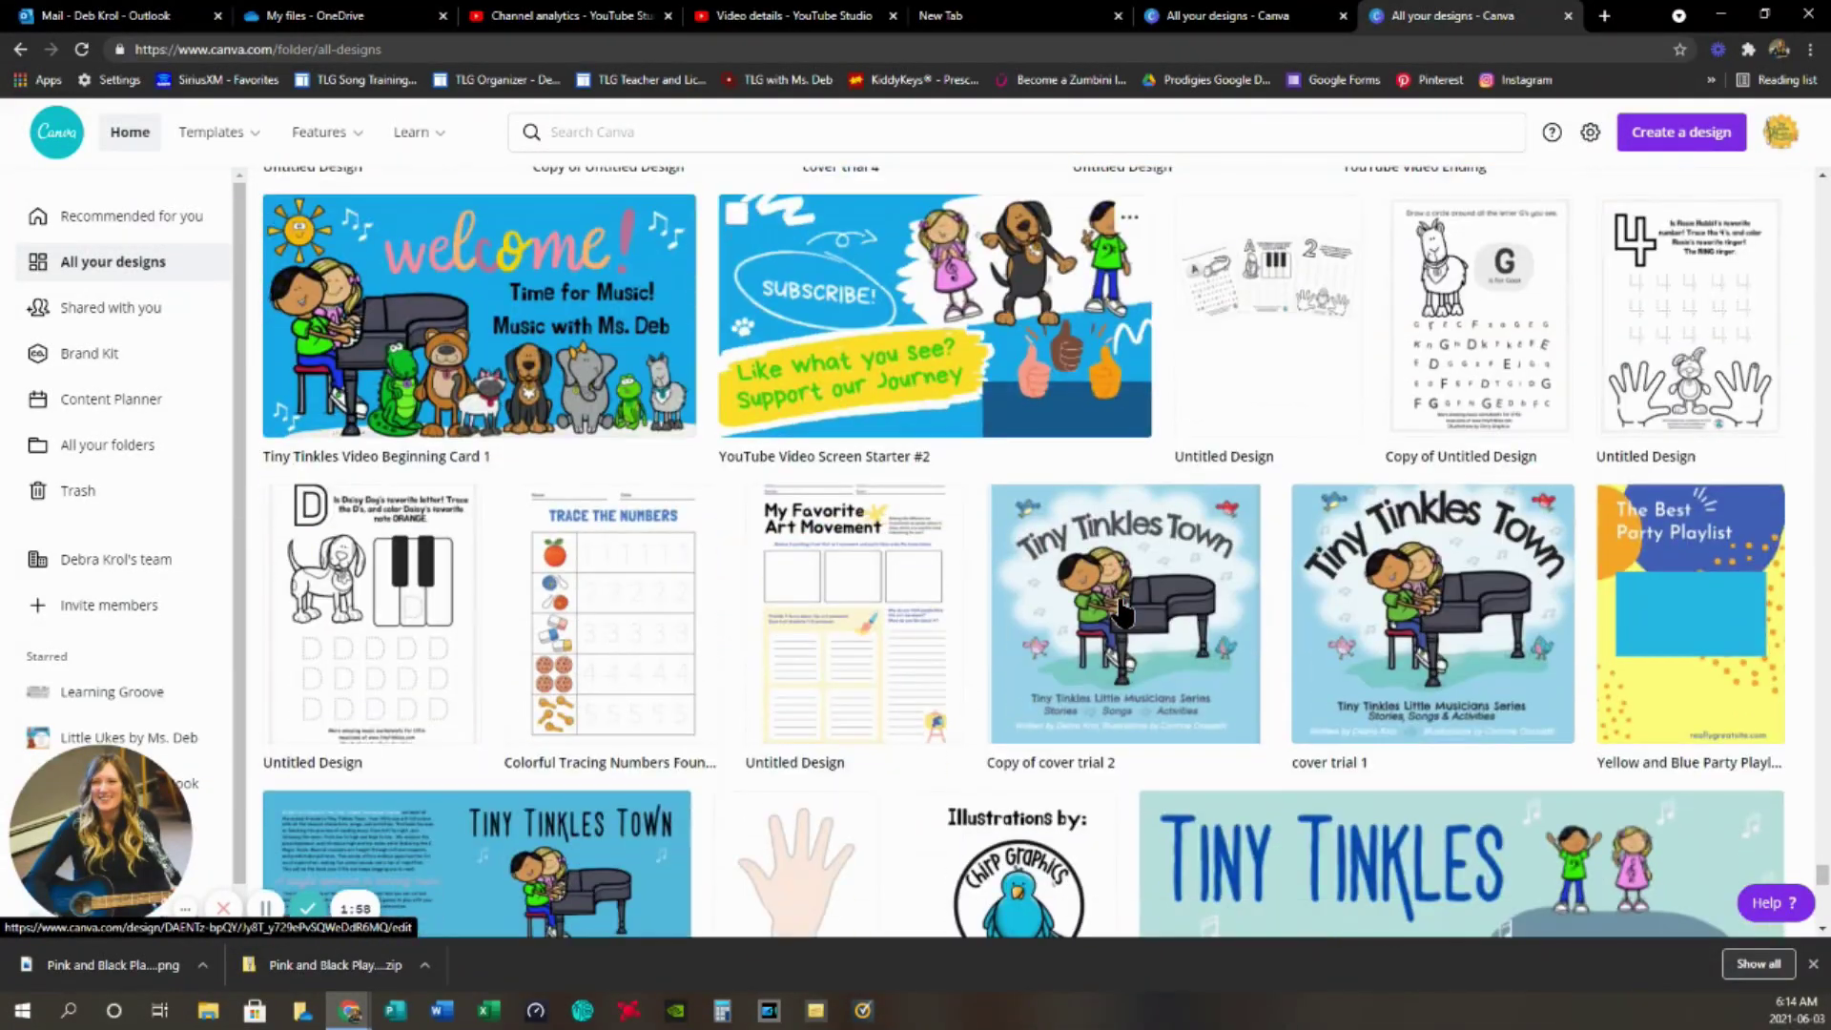
{"action": "scroll", "coordinate": [1124, 613], "scroll_direction": "down", "scroll_amount": 5}
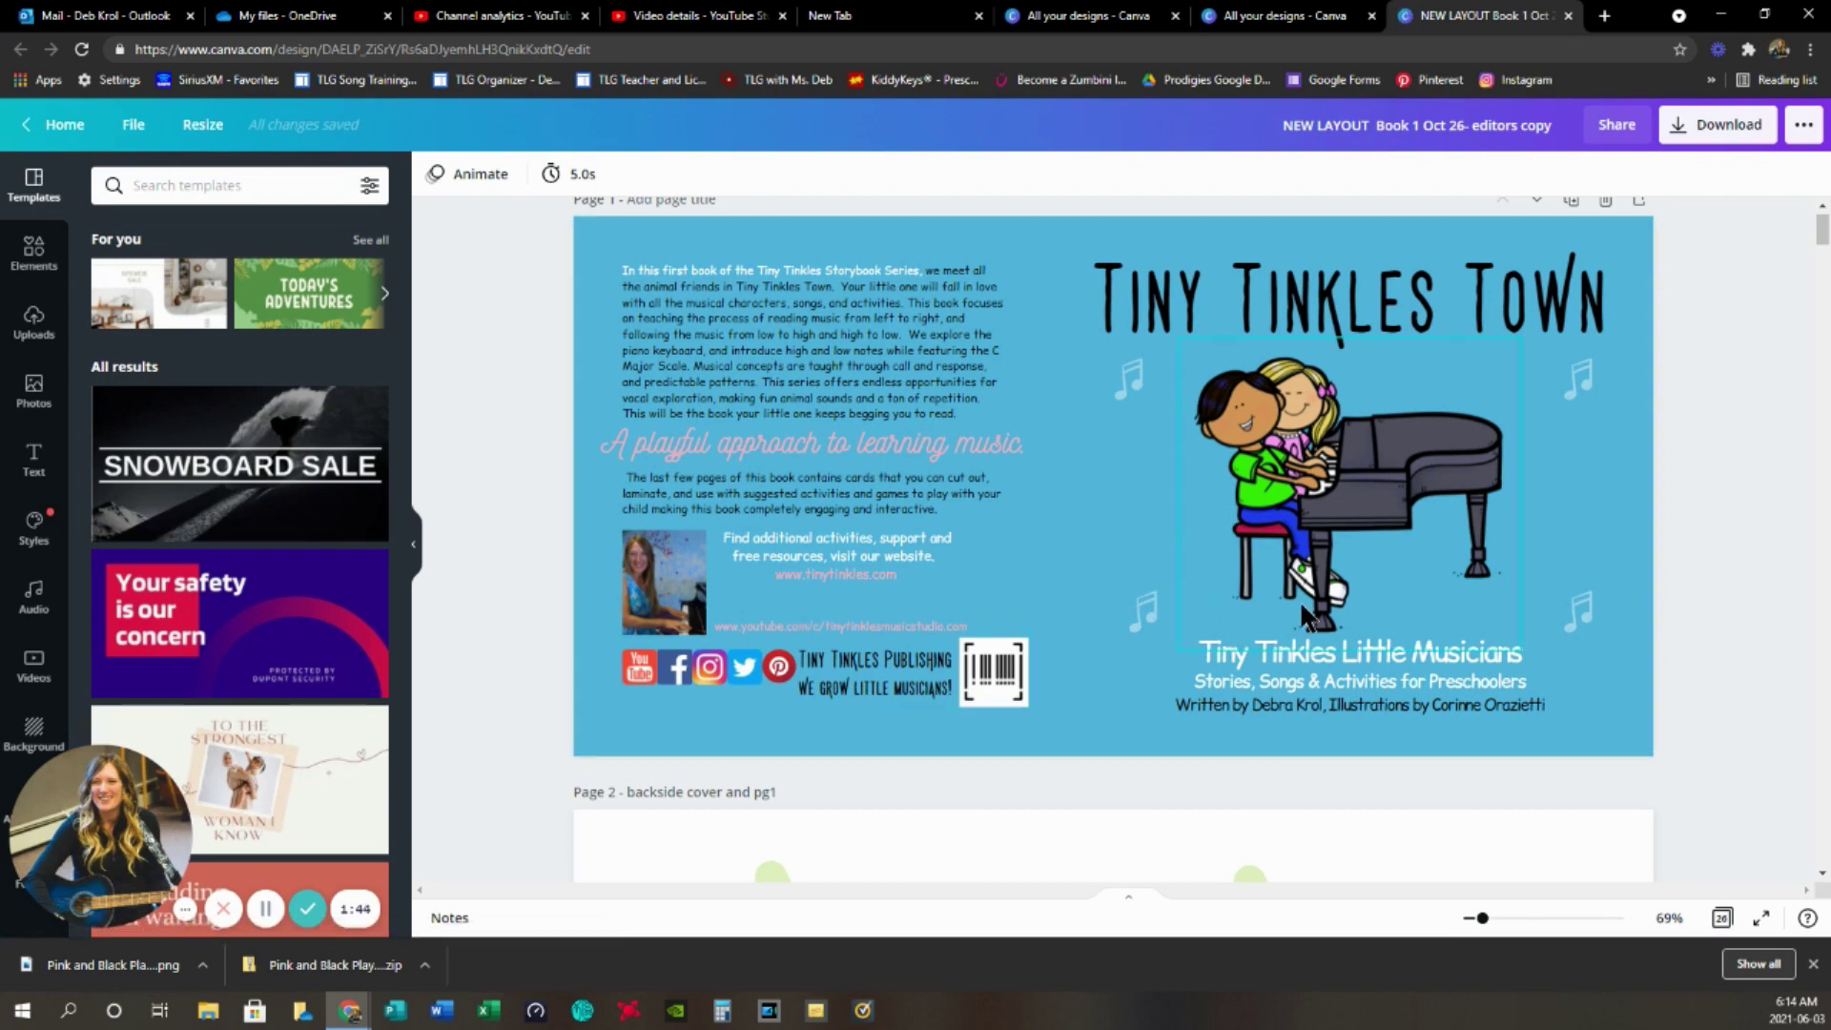
- Scroll through the Tiny Tinkles Town book pages, then return to Canva Home
{"action": "scroll", "coordinate": [1215, 610], "scroll_direction": "down", "scroll_amount": 1}
{"action": "scroll", "coordinate": [1217, 616], "scroll_direction": "down", "scroll_amount": 12}
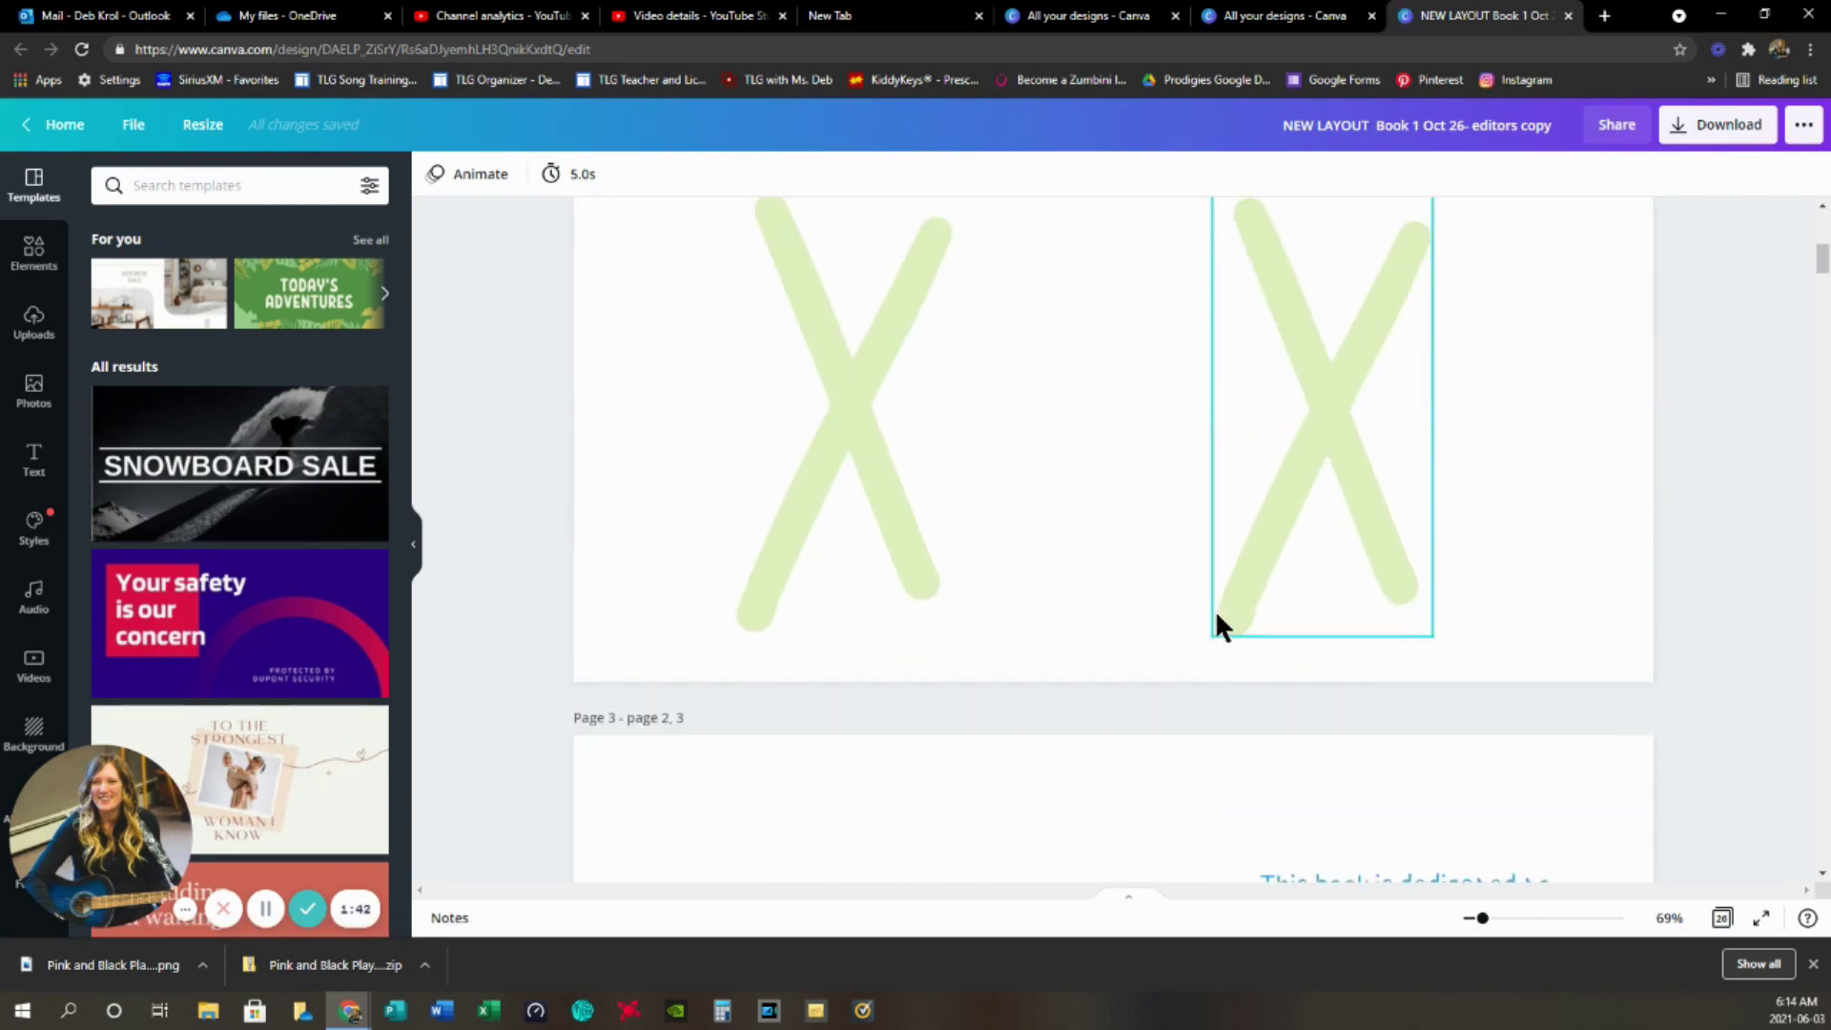
{"action": "scroll", "coordinate": [1217, 616], "scroll_direction": "down", "scroll_amount": 5}
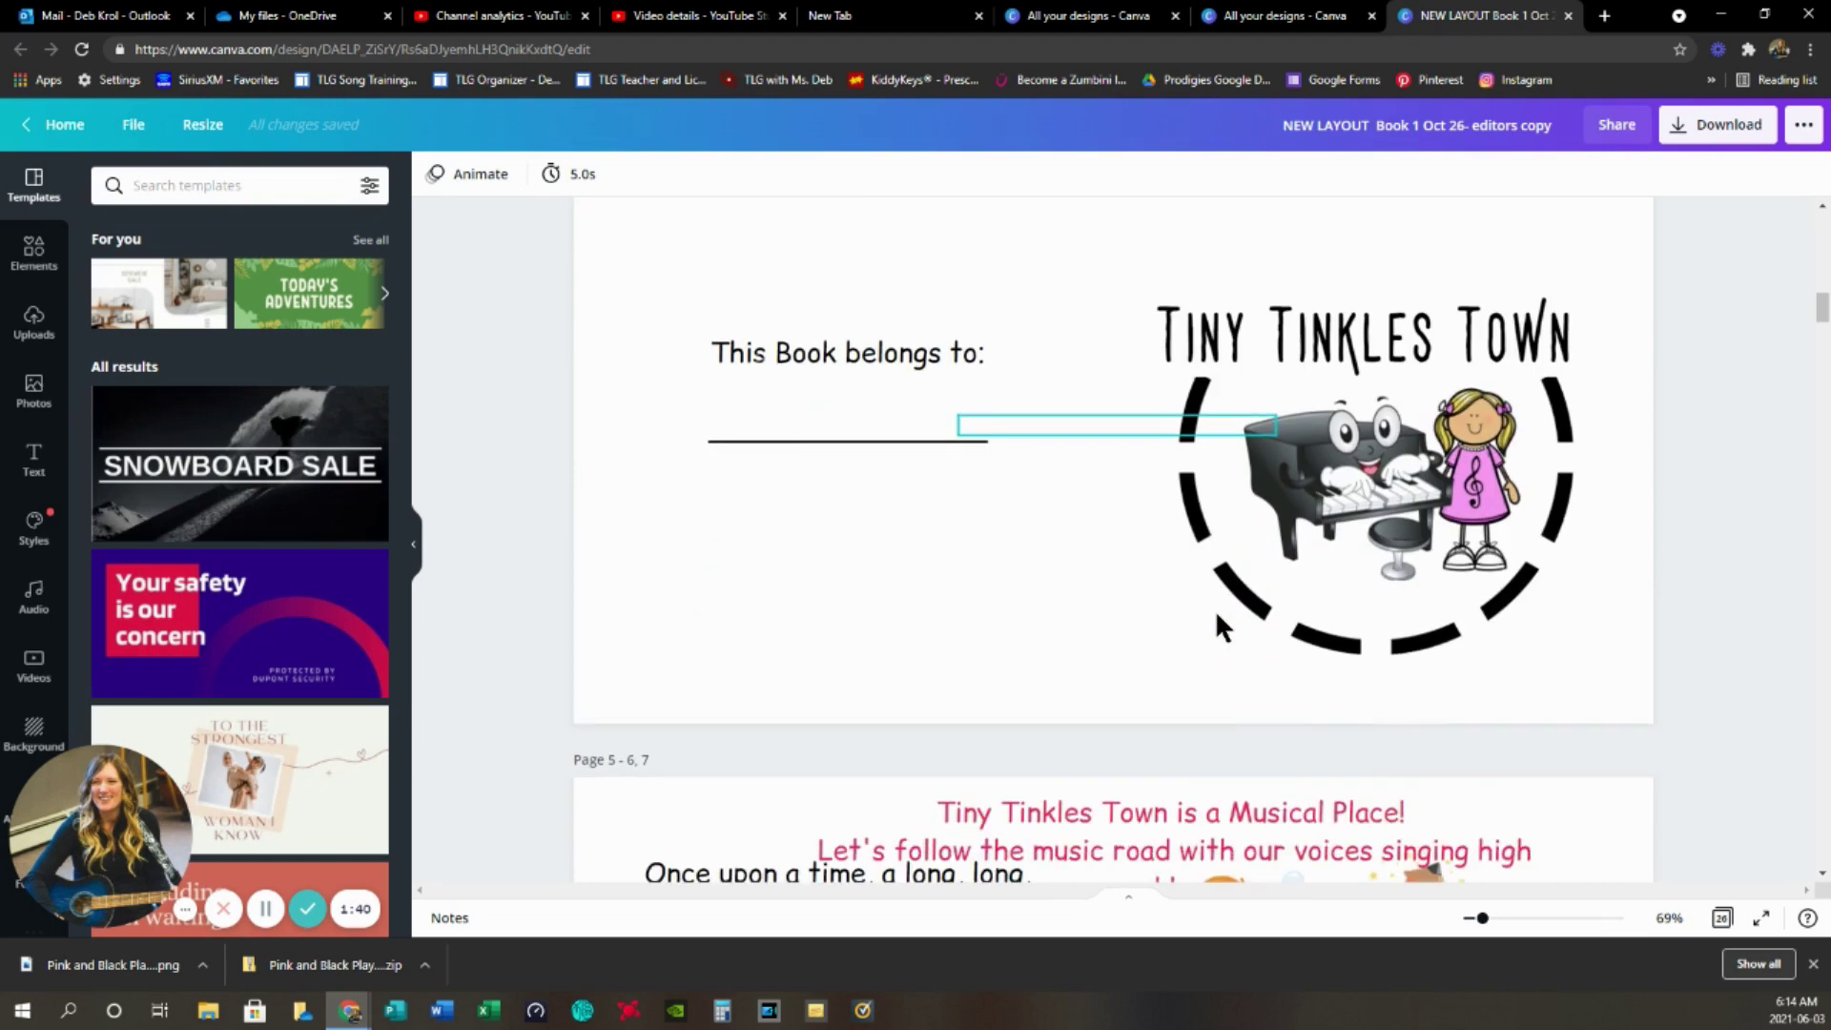
{"action": "scroll", "coordinate": [1217, 617], "scroll_direction": "down", "scroll_amount": 6}
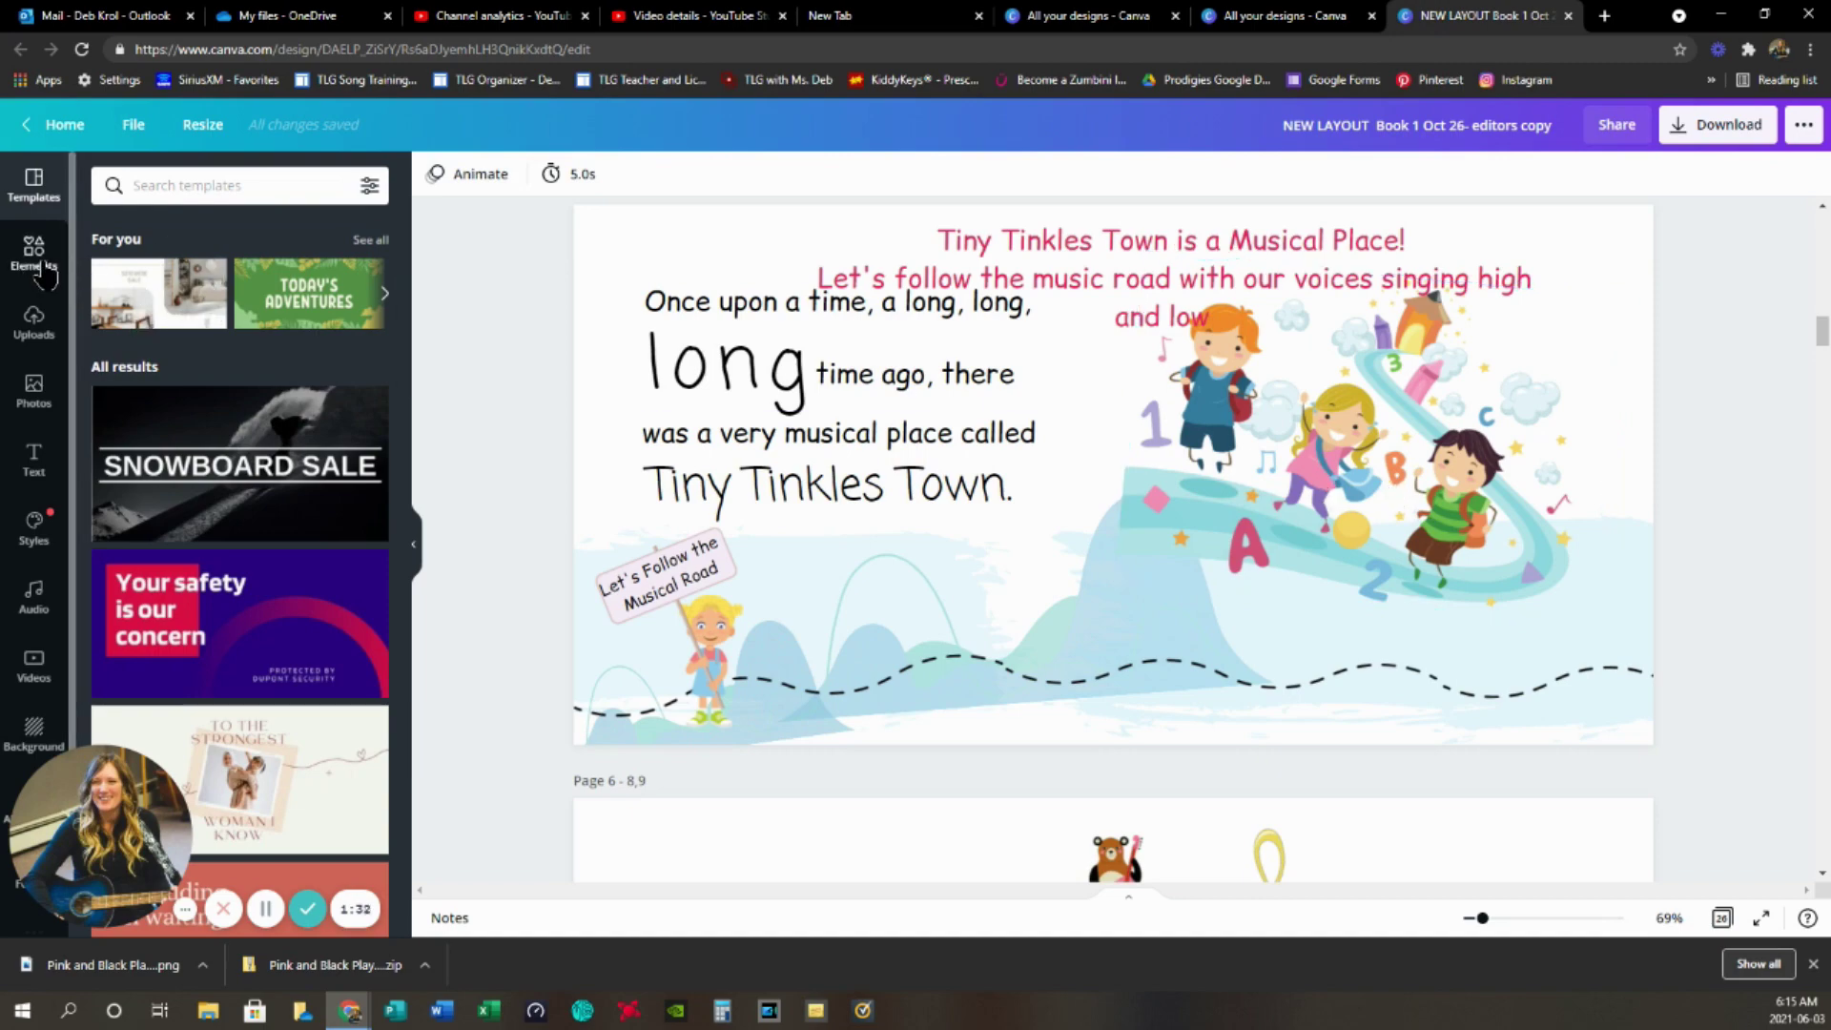
{"action": "scroll", "coordinate": [1288, 510], "scroll_direction": "down", "scroll_amount": 9}
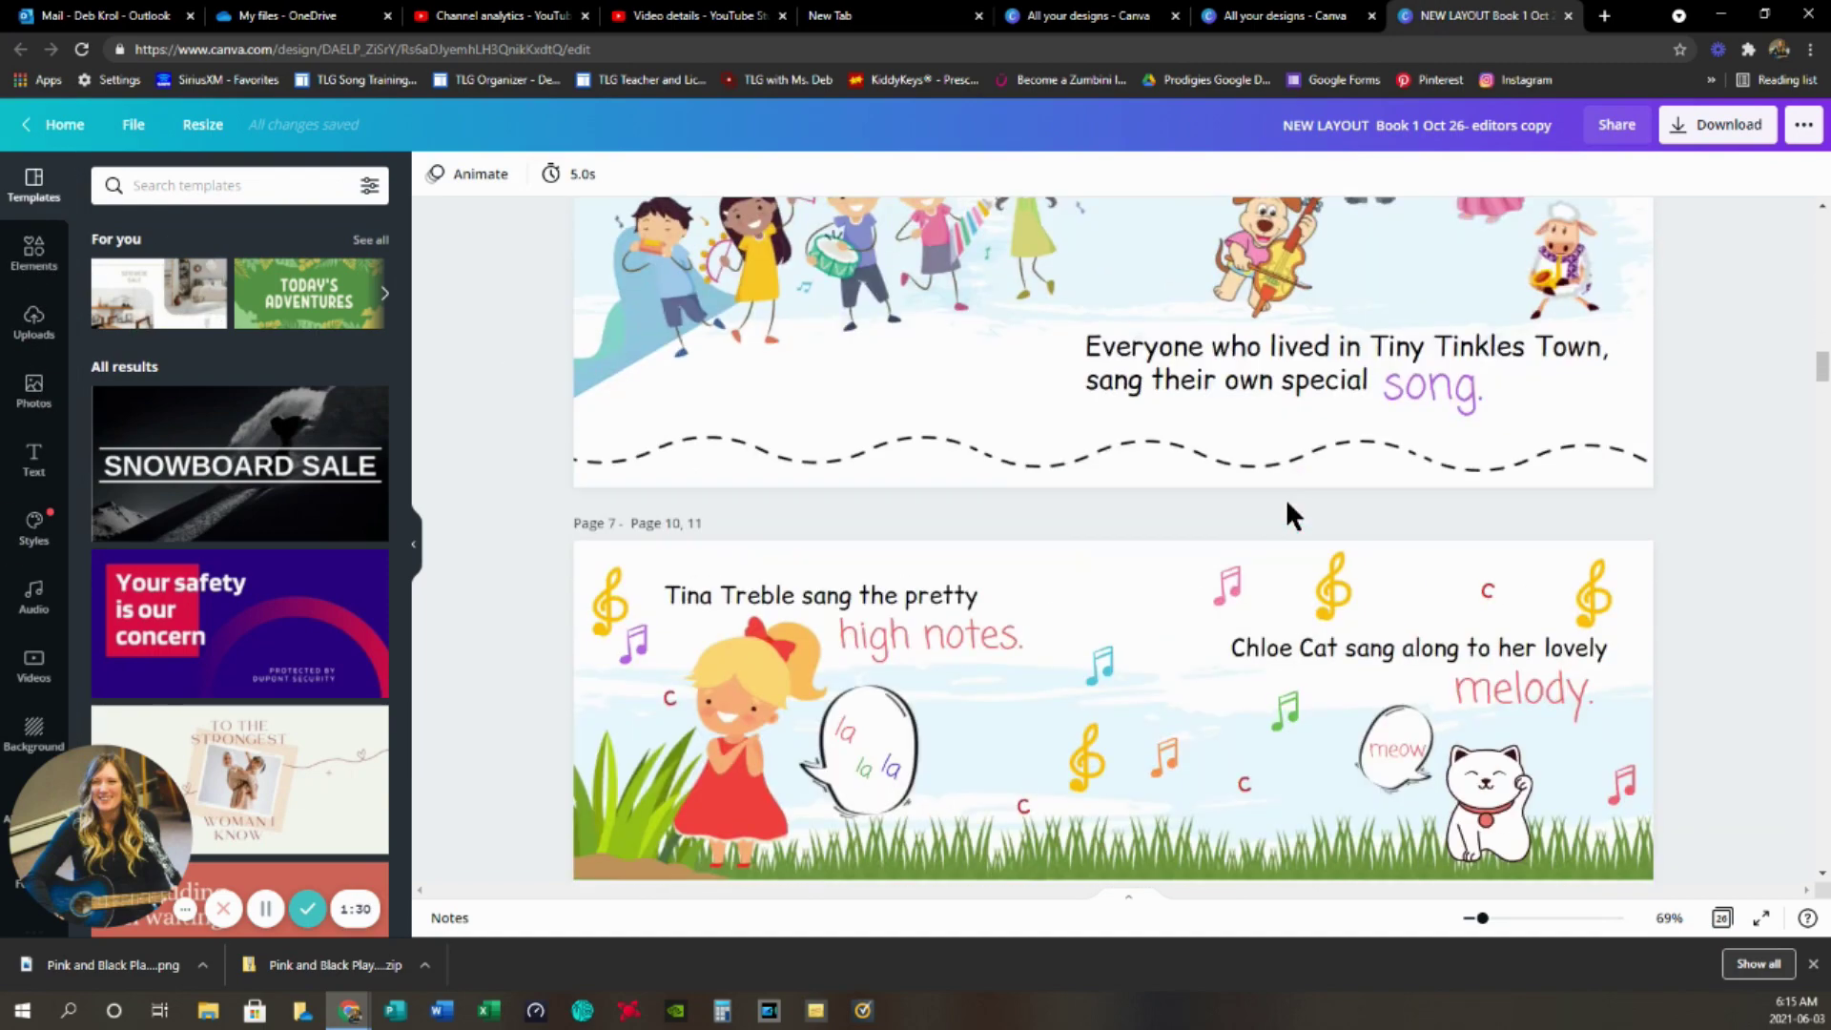
{"action": "scroll", "coordinate": [1040, 334], "scroll_direction": "down", "scroll_amount": 5}
{"action": "scroll", "coordinate": [1079, 455], "scroll_direction": "up", "scroll_amount": 3}
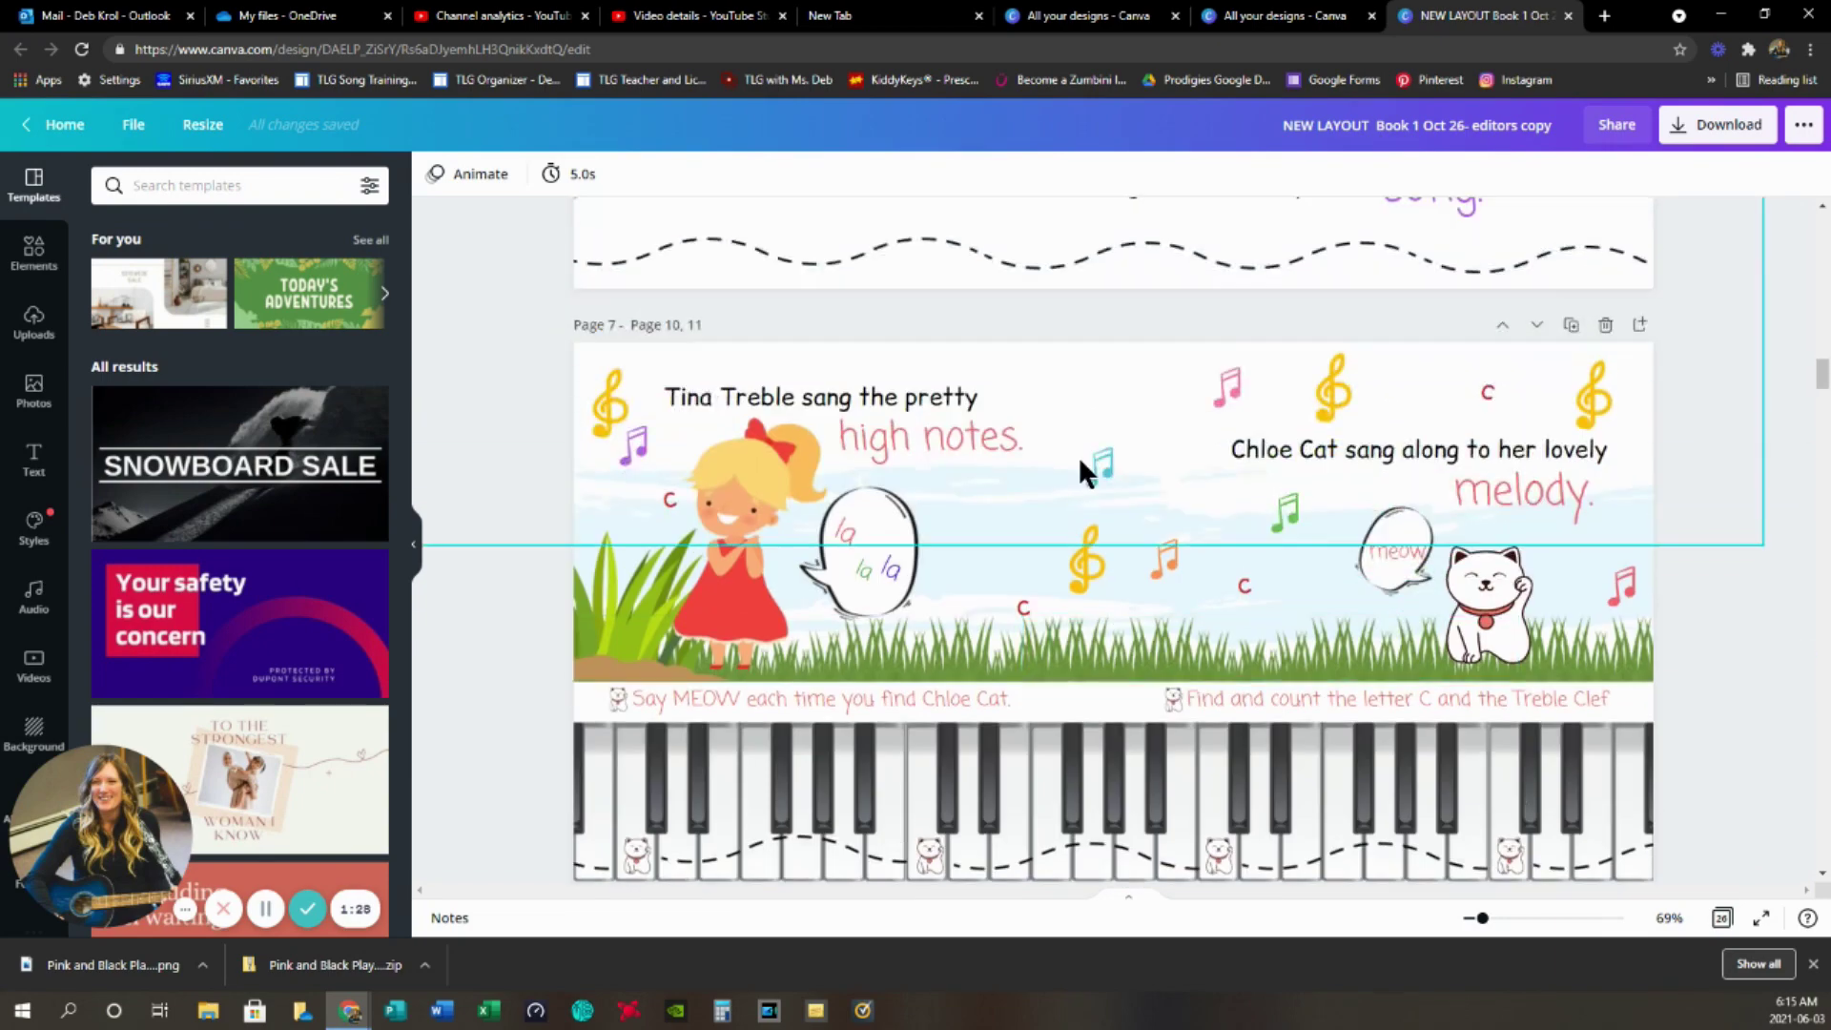
{"action": "scroll", "coordinate": [1091, 458], "scroll_direction": "down", "scroll_amount": 12}
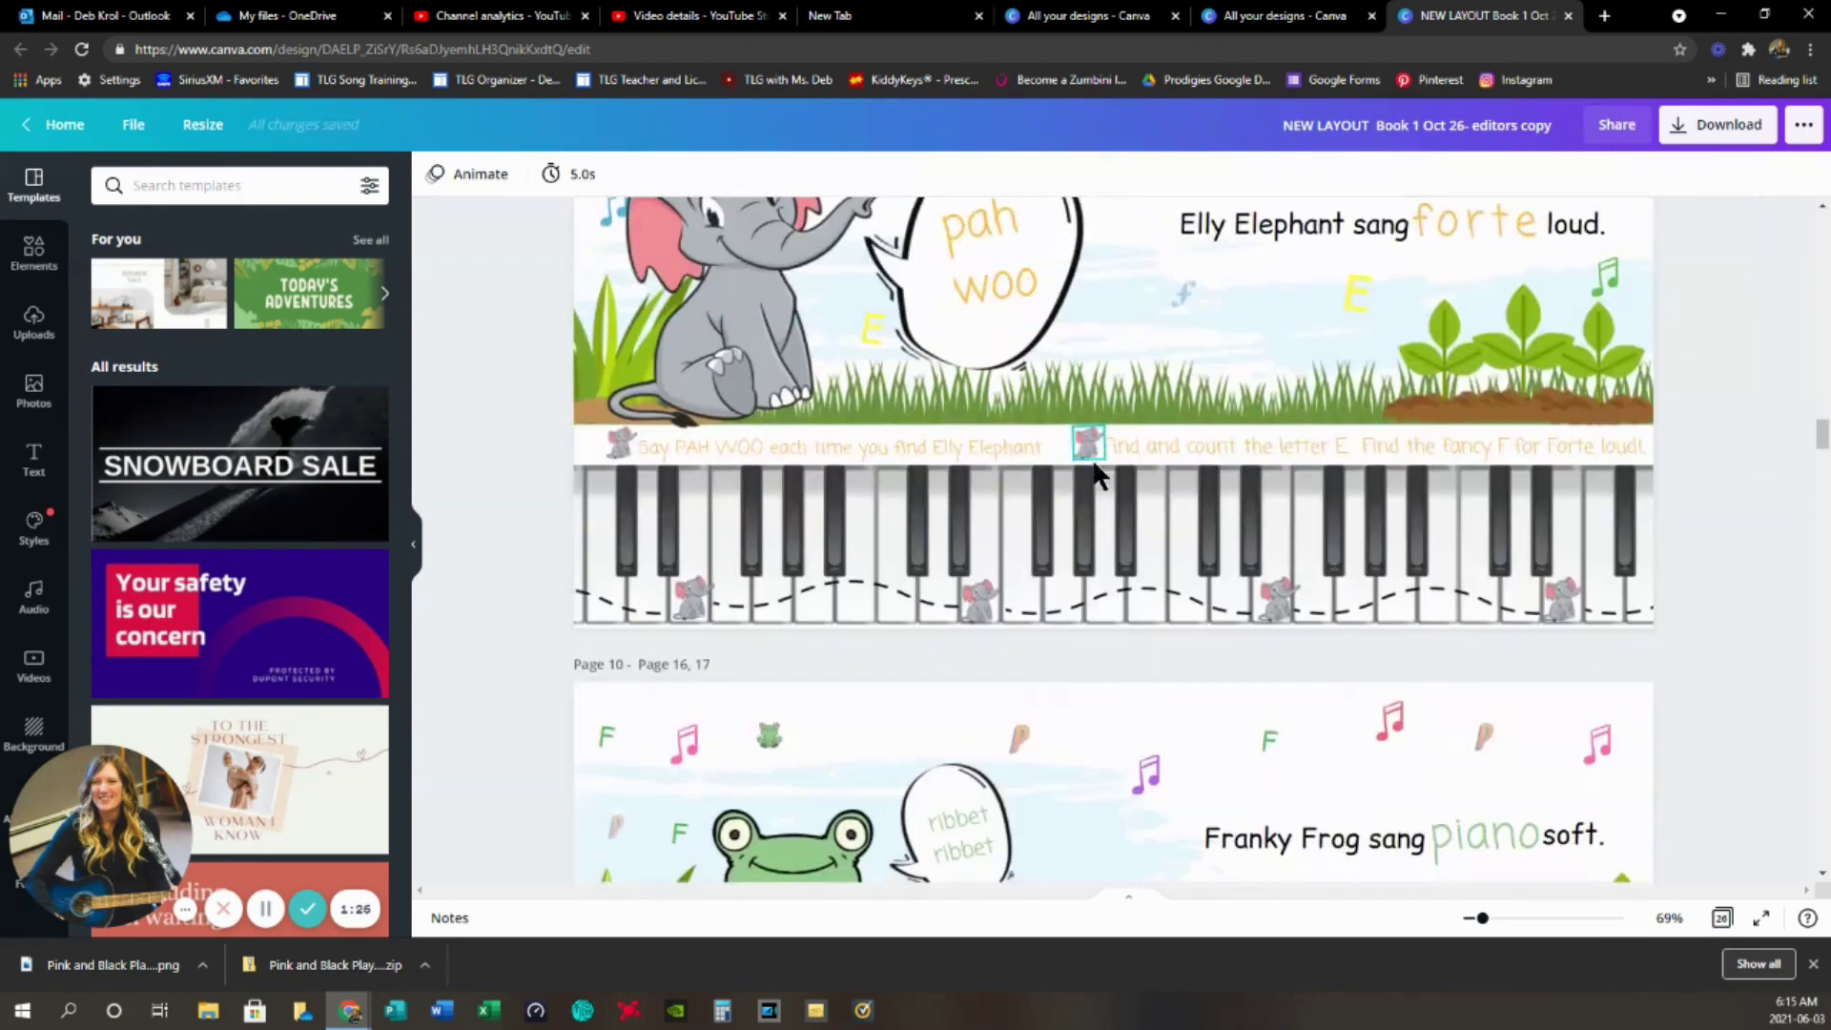
{"action": "scroll", "coordinate": [1092, 458], "scroll_direction": "up", "scroll_amount": 3}
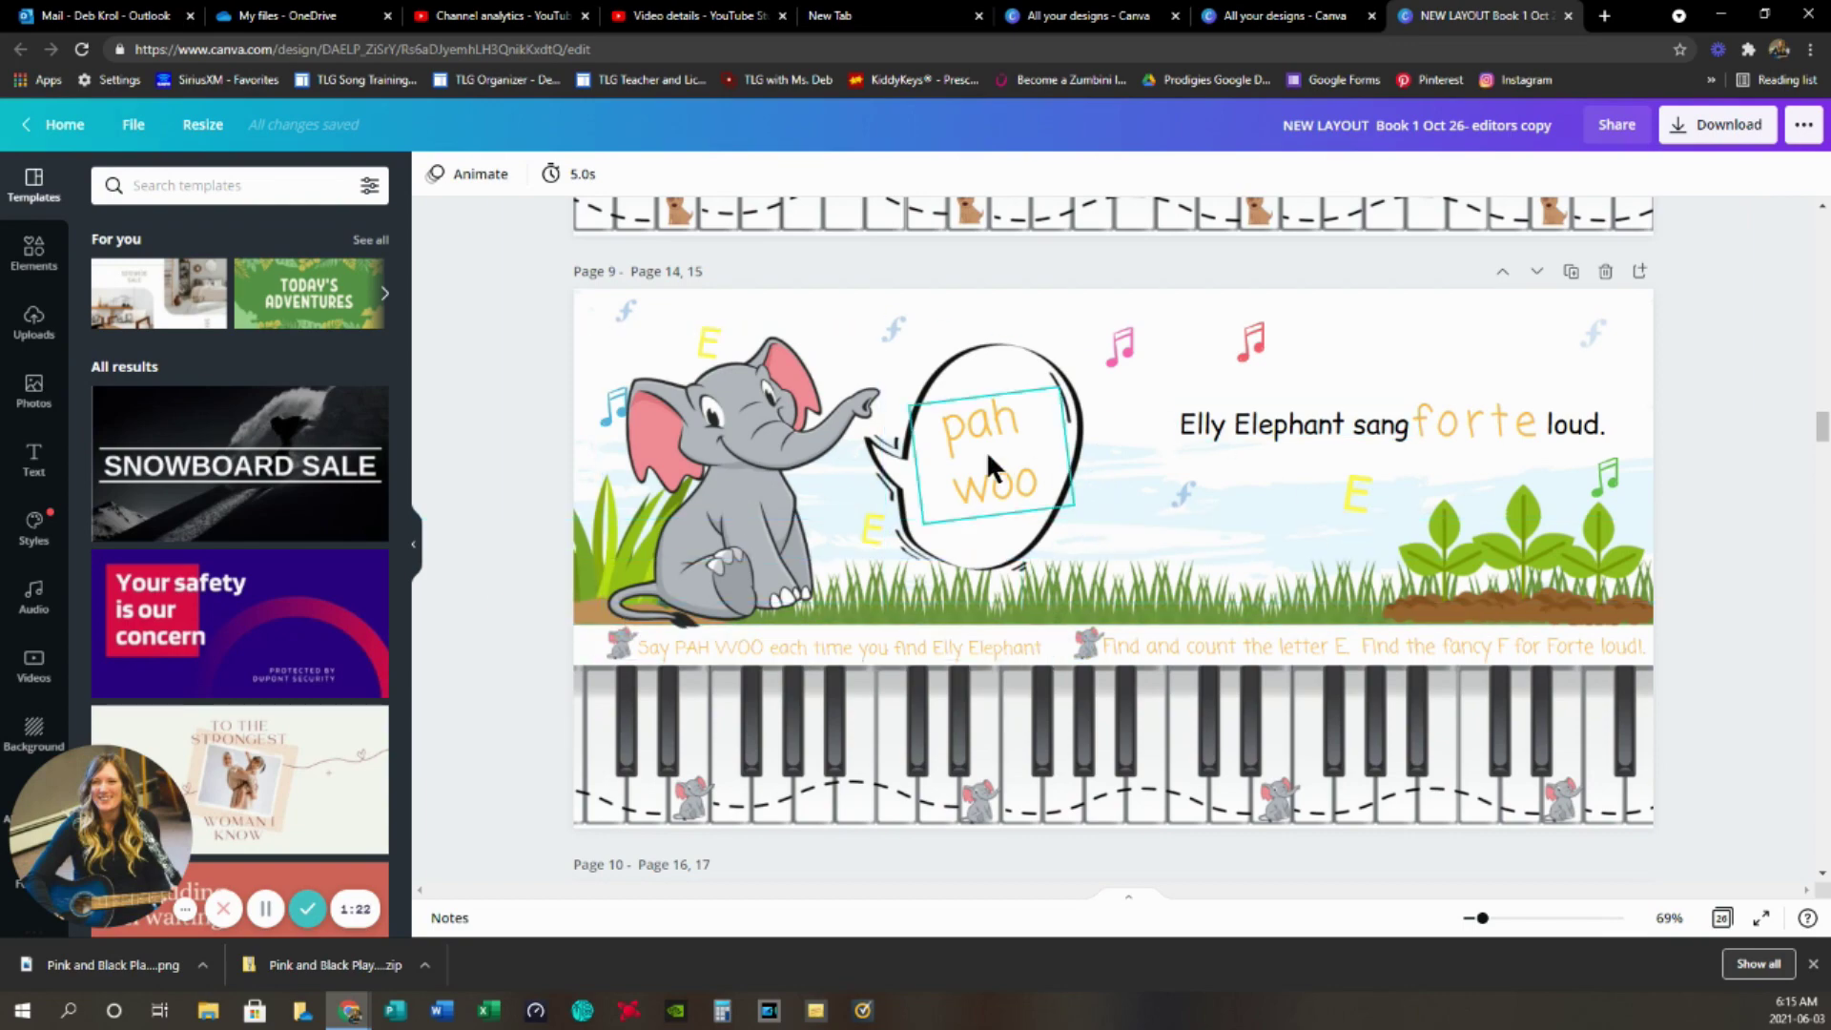
{"action": "scroll", "coordinate": [1170, 650], "scroll_direction": "down", "scroll_amount": 10}
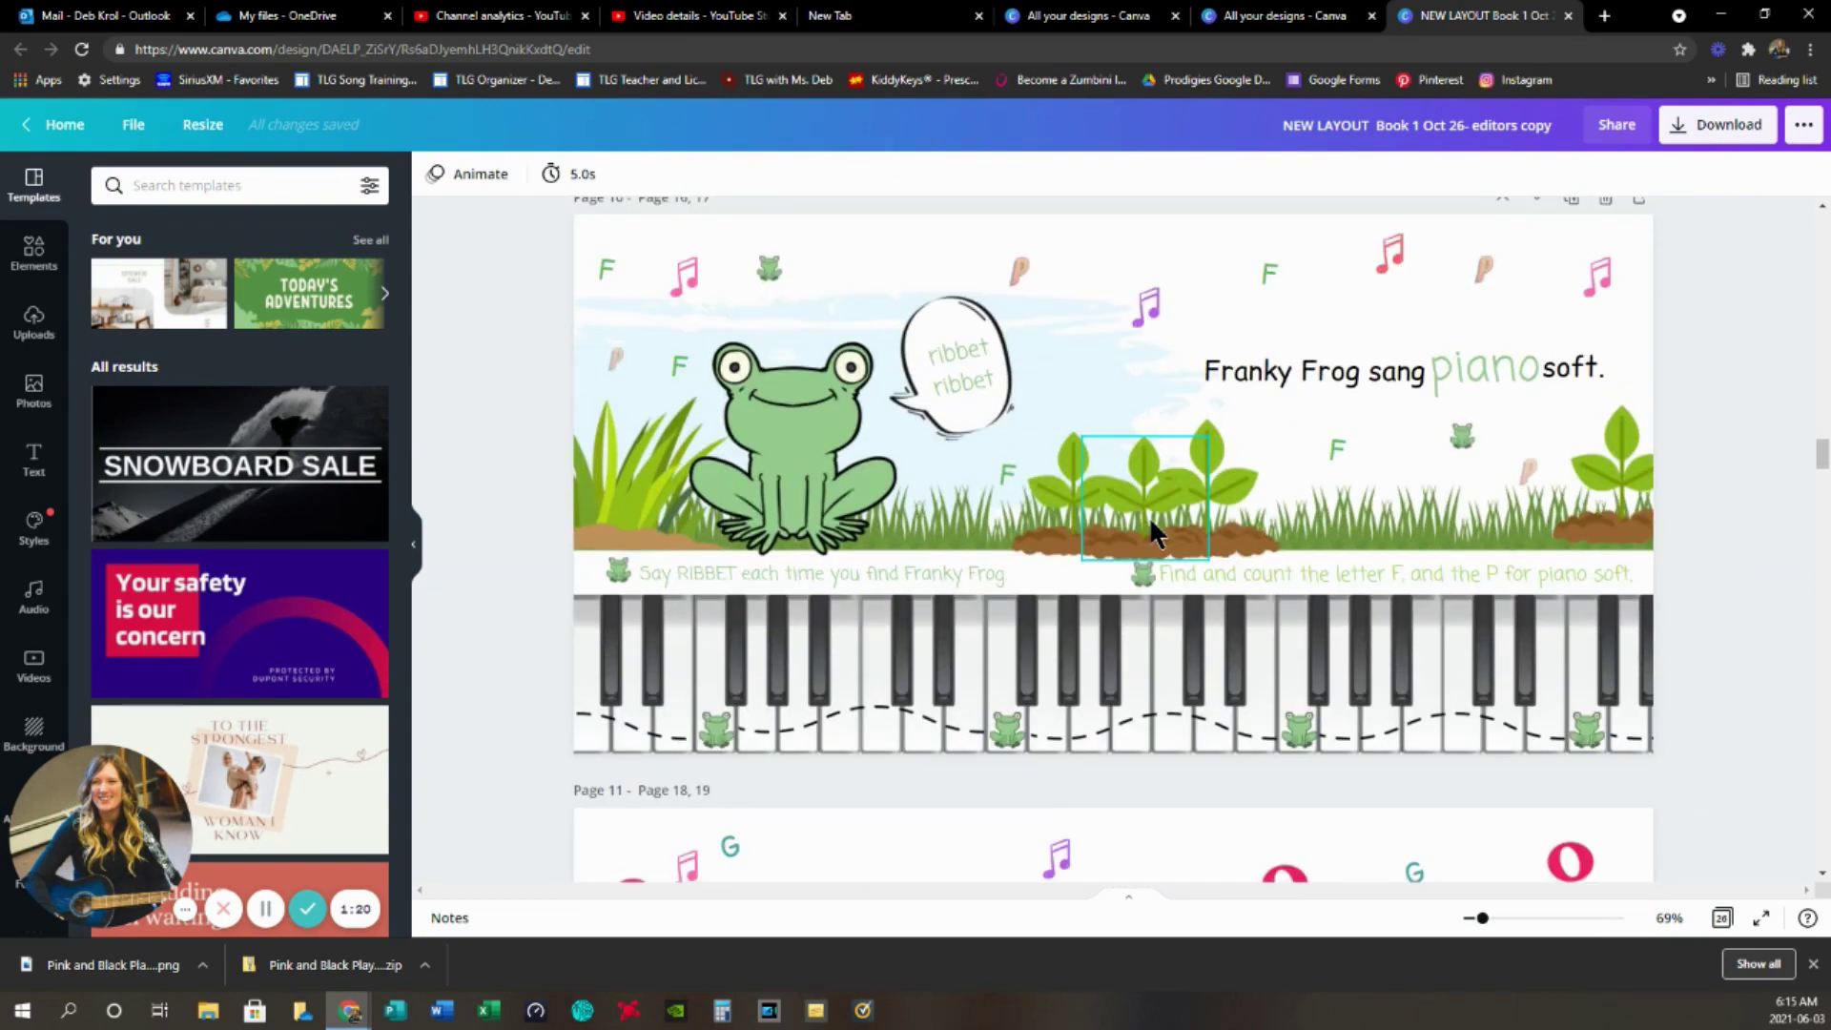
{"action": "scroll", "coordinate": [1154, 525], "scroll_direction": "down", "scroll_amount": 4}
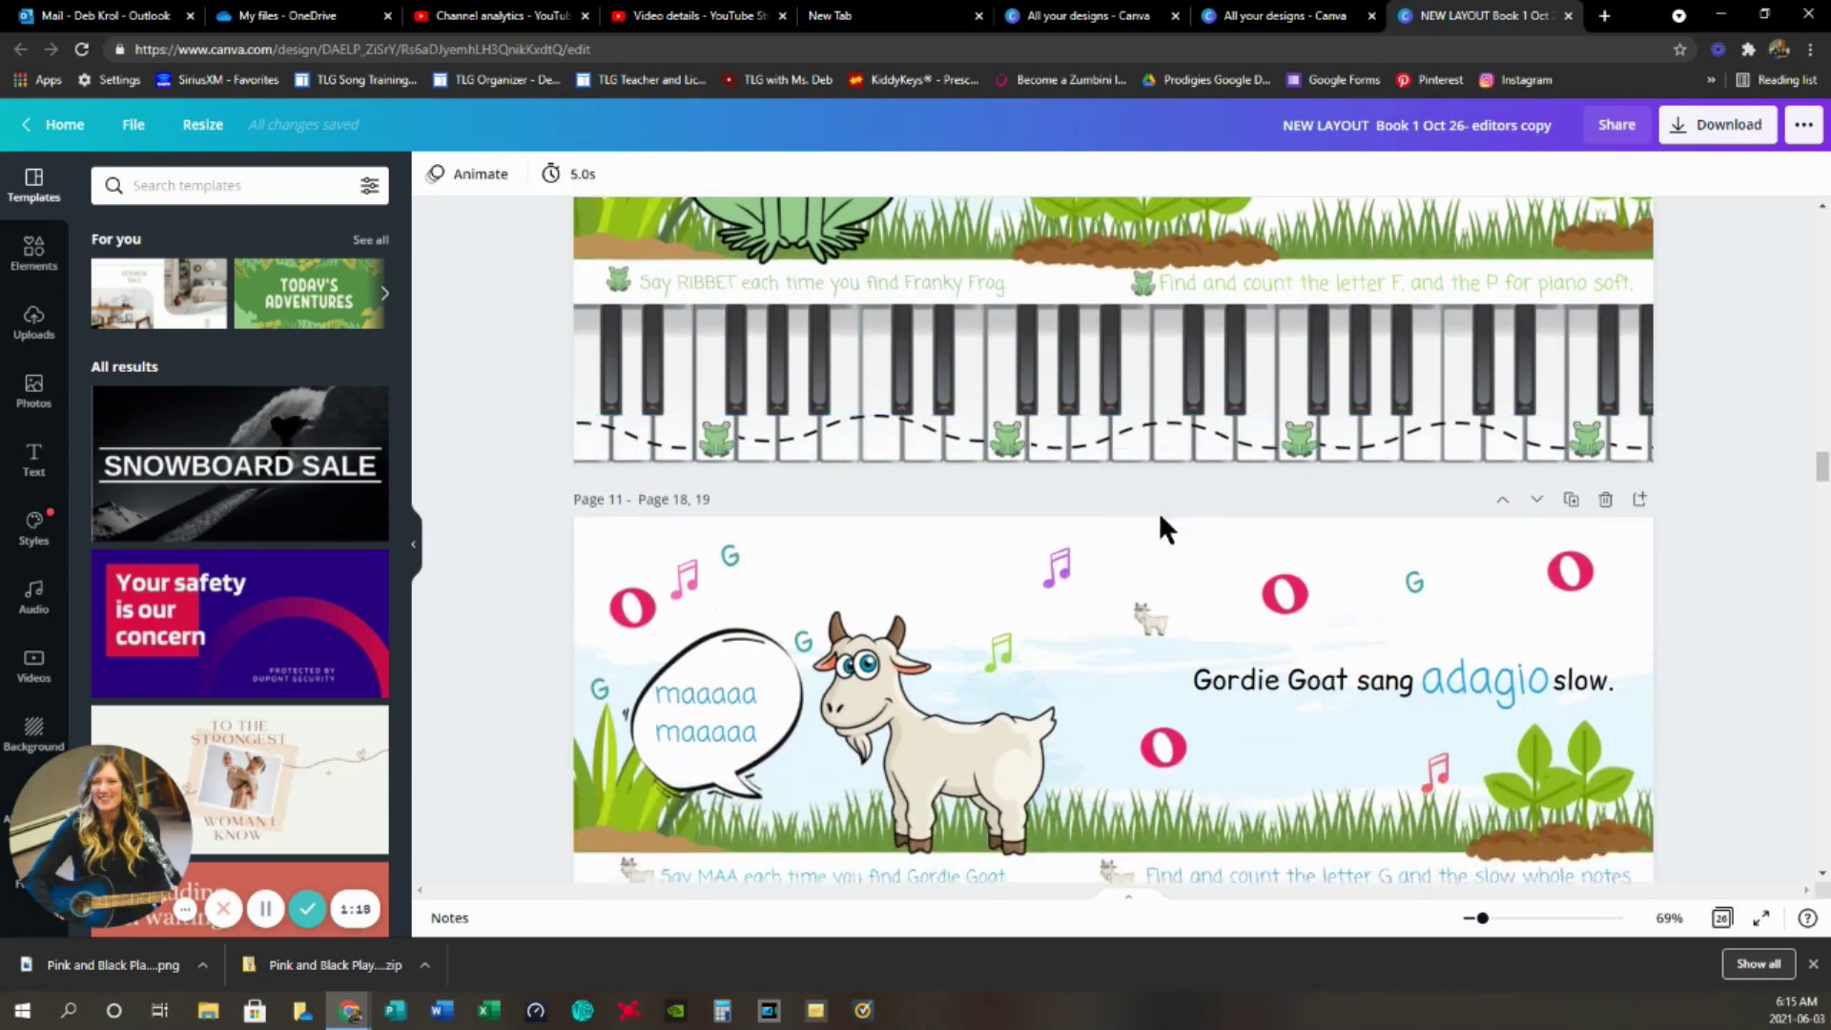
{"action": "scroll", "coordinate": [1166, 520], "scroll_direction": "down", "scroll_amount": 4}
{"action": "scroll", "coordinate": [1171, 522], "scroll_direction": "down", "scroll_amount": 1}
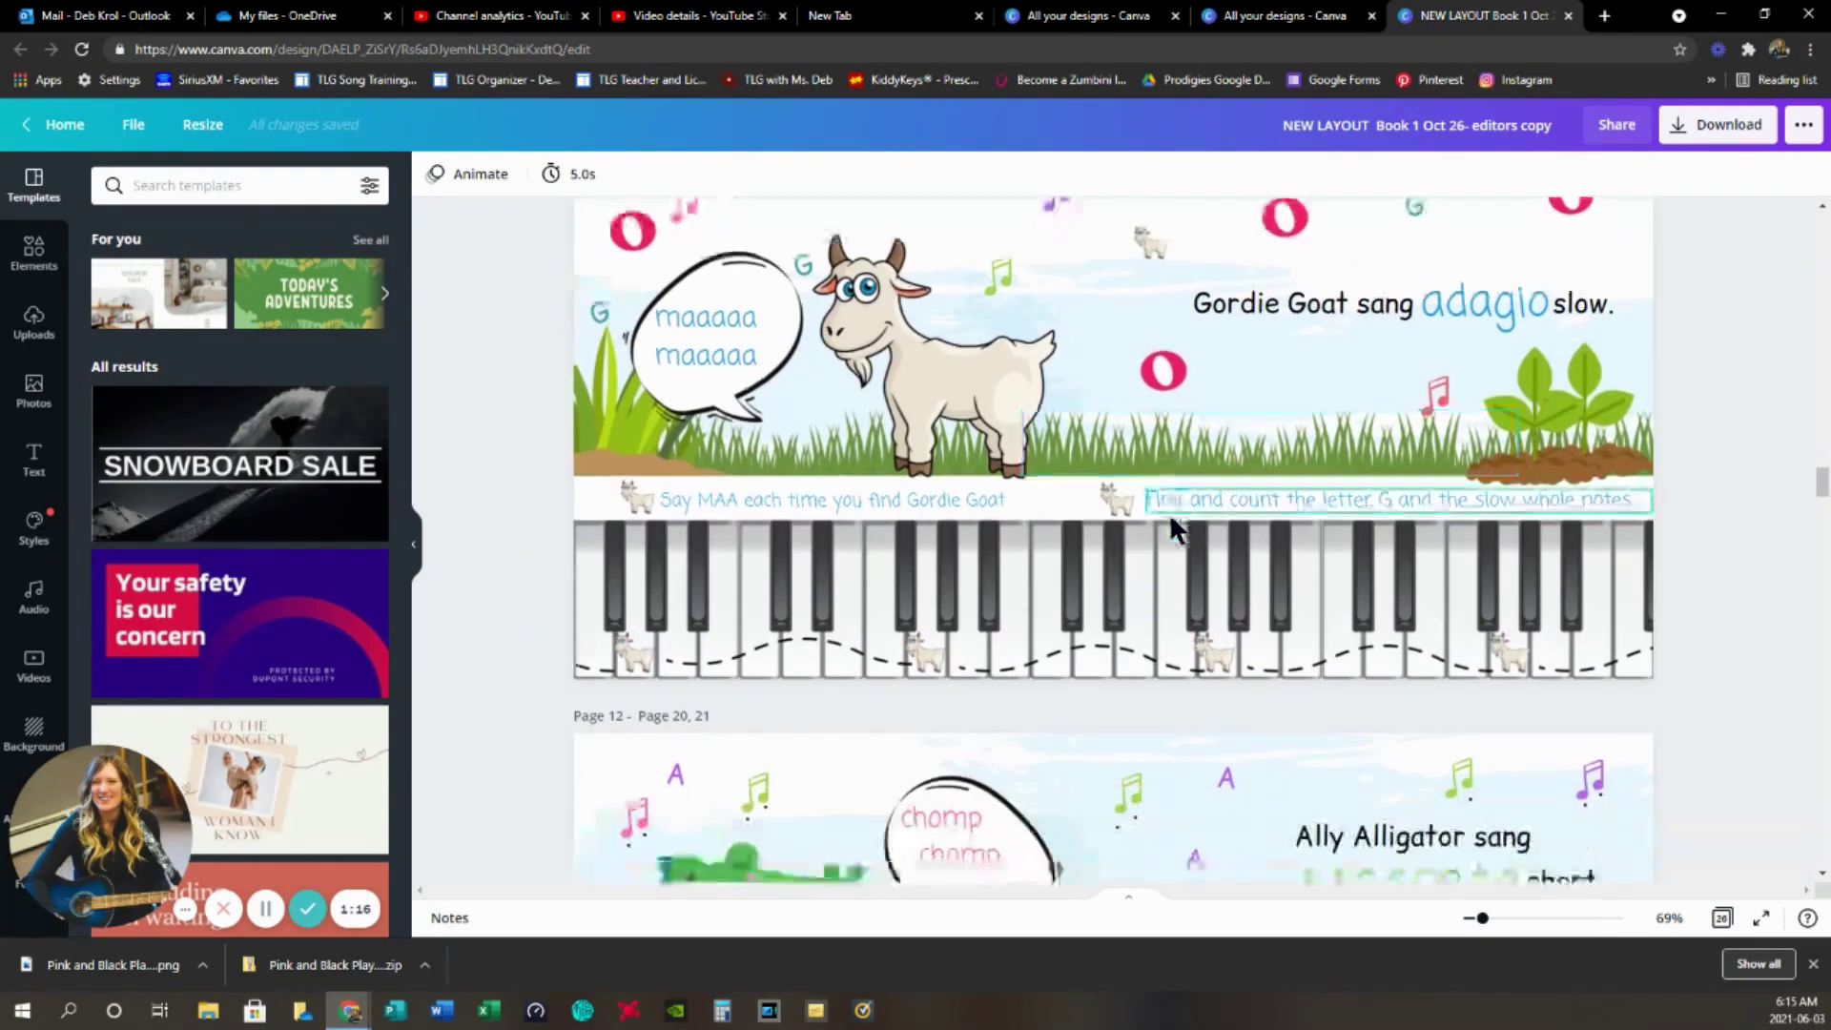
{"action": "scroll", "coordinate": [1169, 512], "scroll_direction": "down", "scroll_amount": 8}
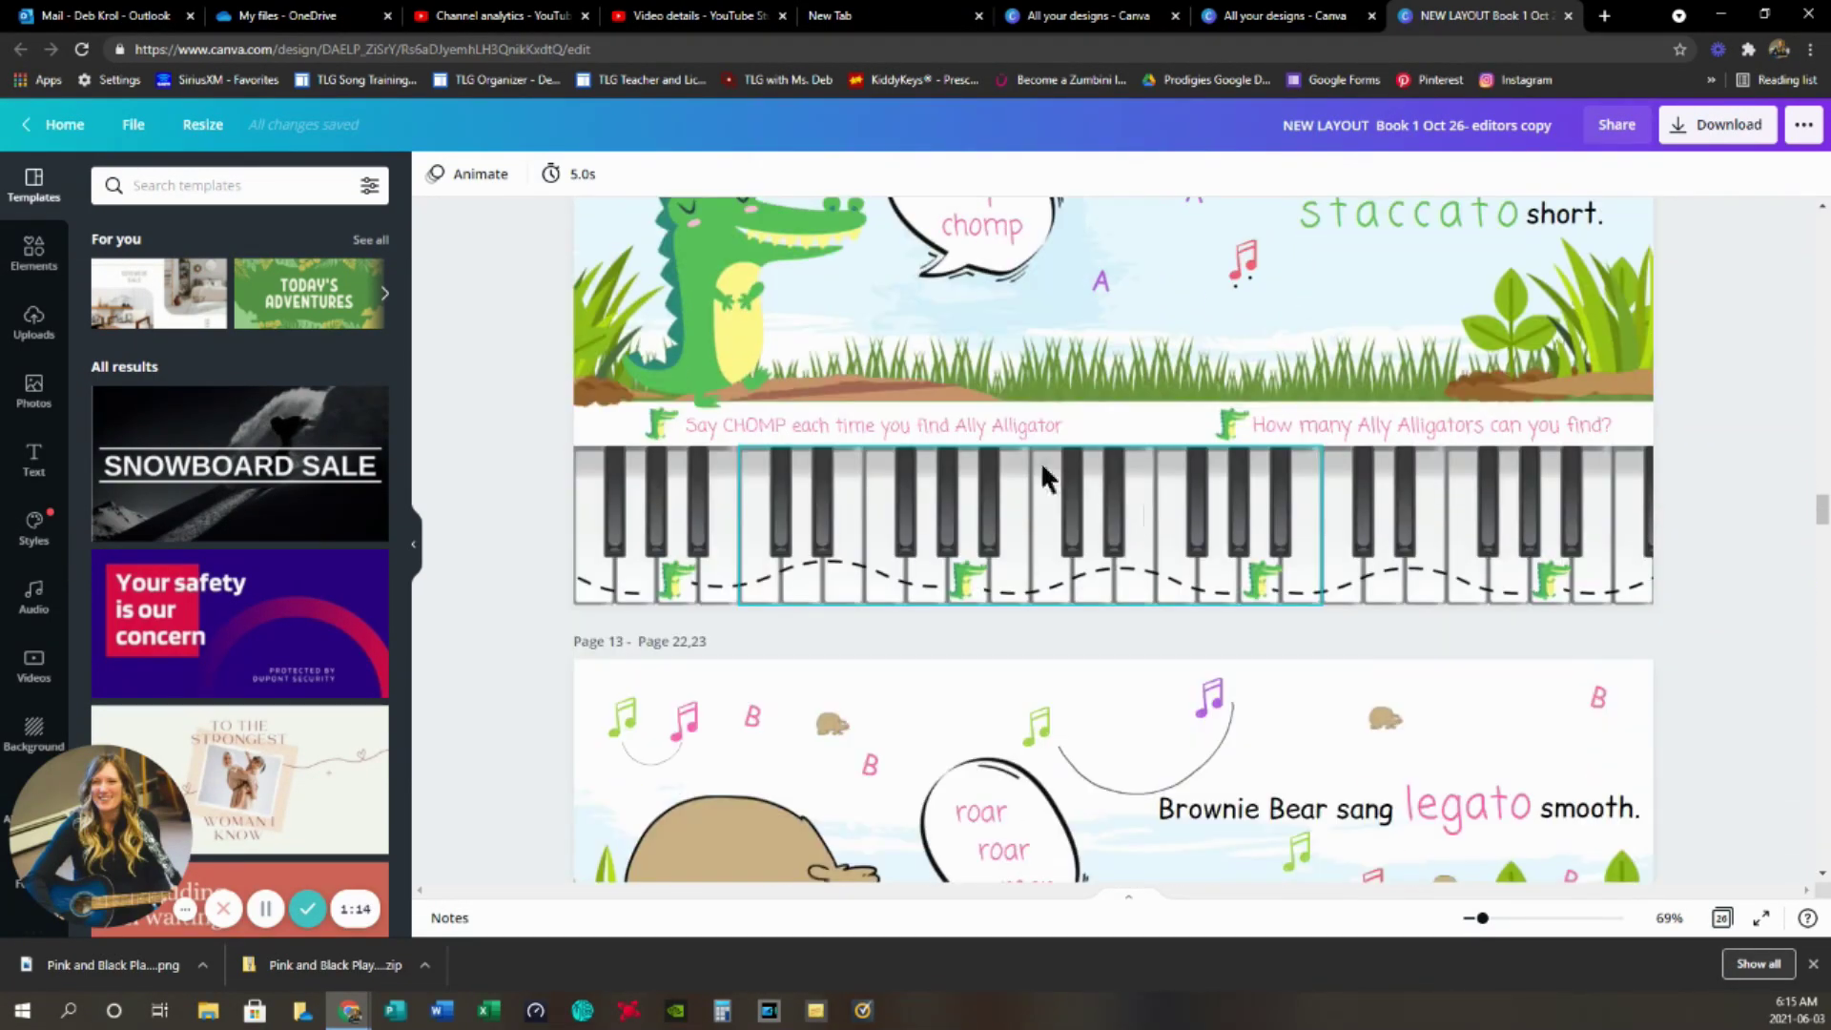
{"action": "scroll", "coordinate": [1043, 477], "scroll_direction": "down", "scroll_amount": 8}
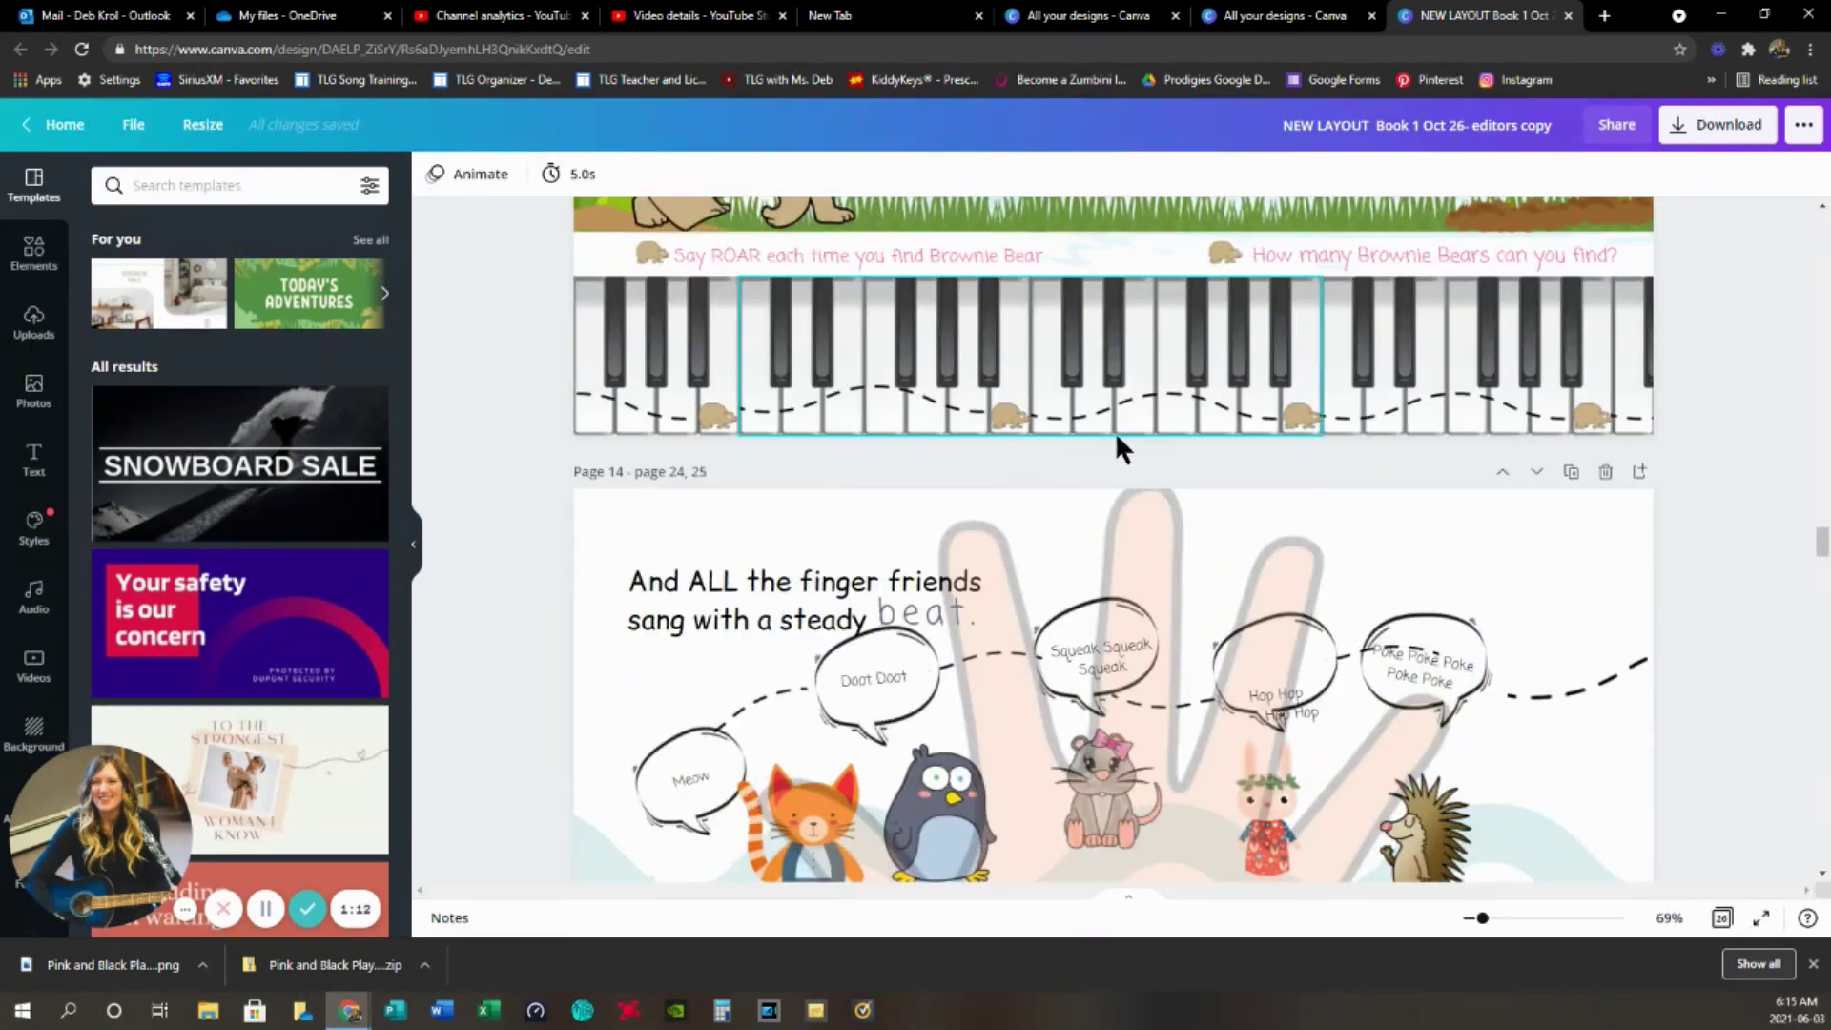
{"action": "scroll", "coordinate": [1118, 446], "scroll_direction": "down", "scroll_amount": 5}
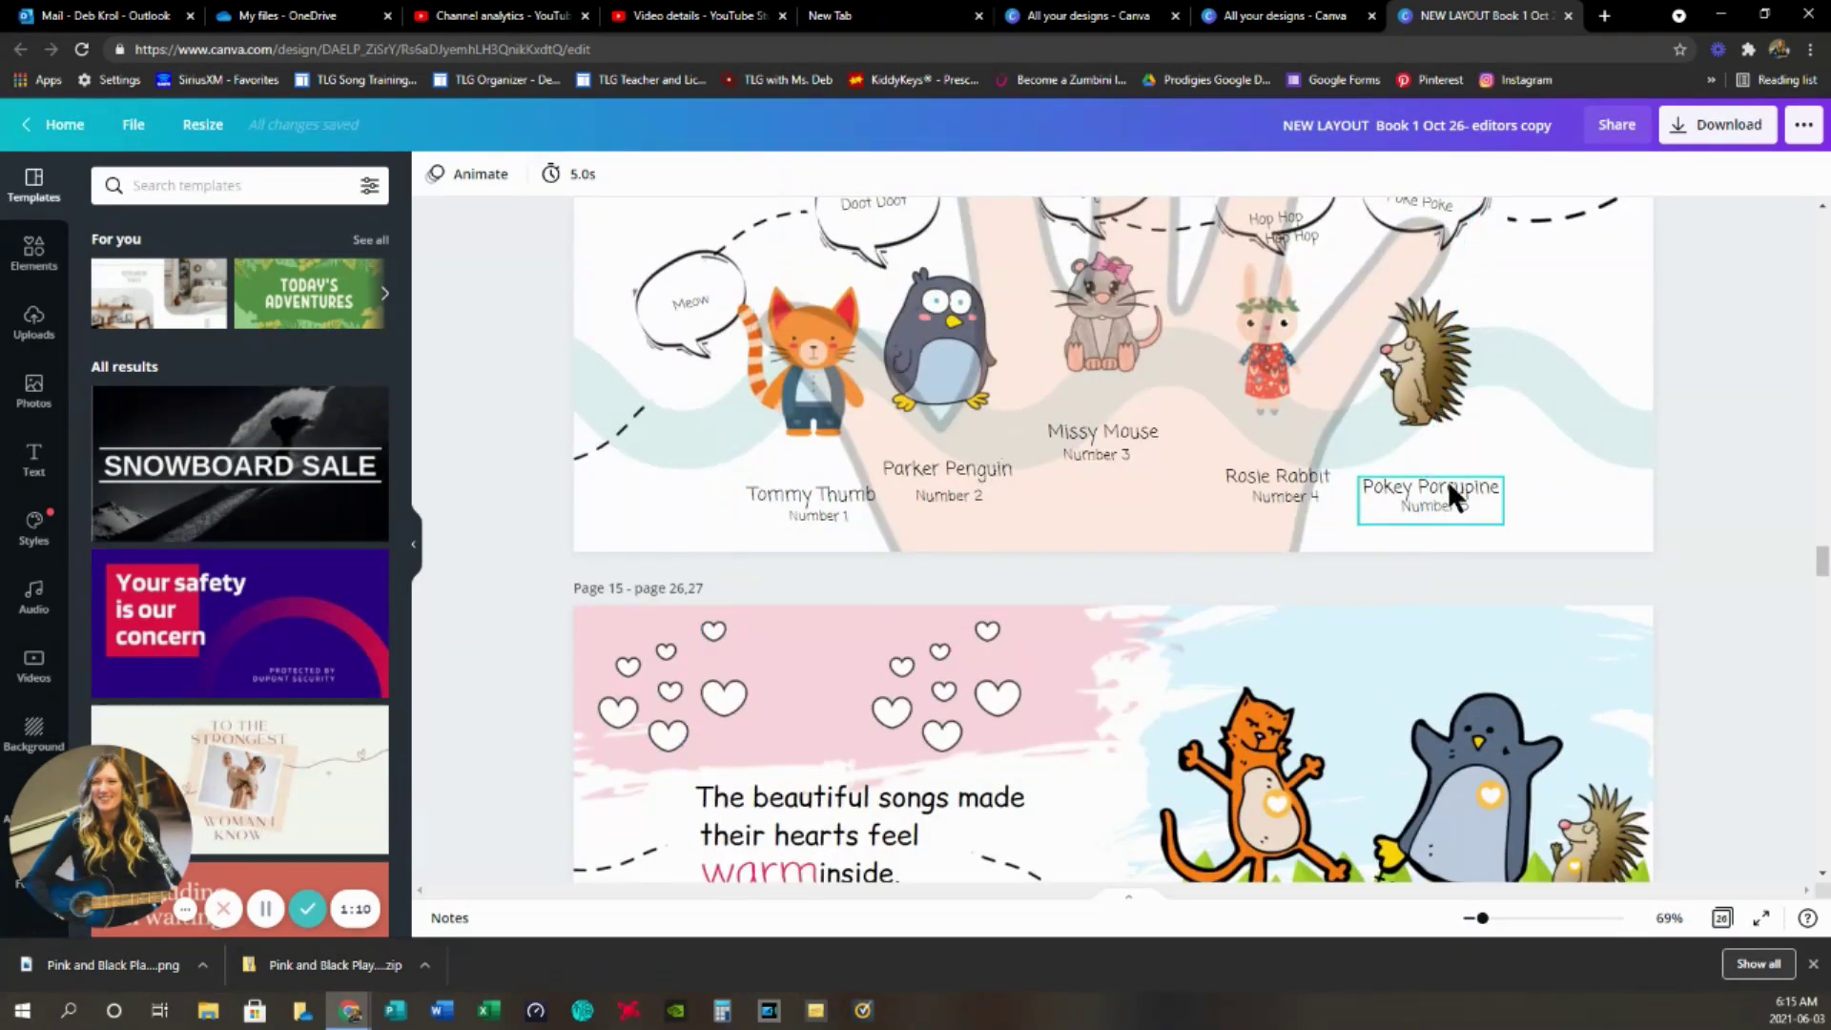
{"action": "scroll", "coordinate": [1423, 478], "scroll_direction": "down", "scroll_amount": 1}
{"action": "scroll", "coordinate": [1423, 478], "scroll_direction": "up", "scroll_amount": 4}
{"action": "scroll", "coordinate": [883, 578], "scroll_direction": "down", "scroll_amount": 4}
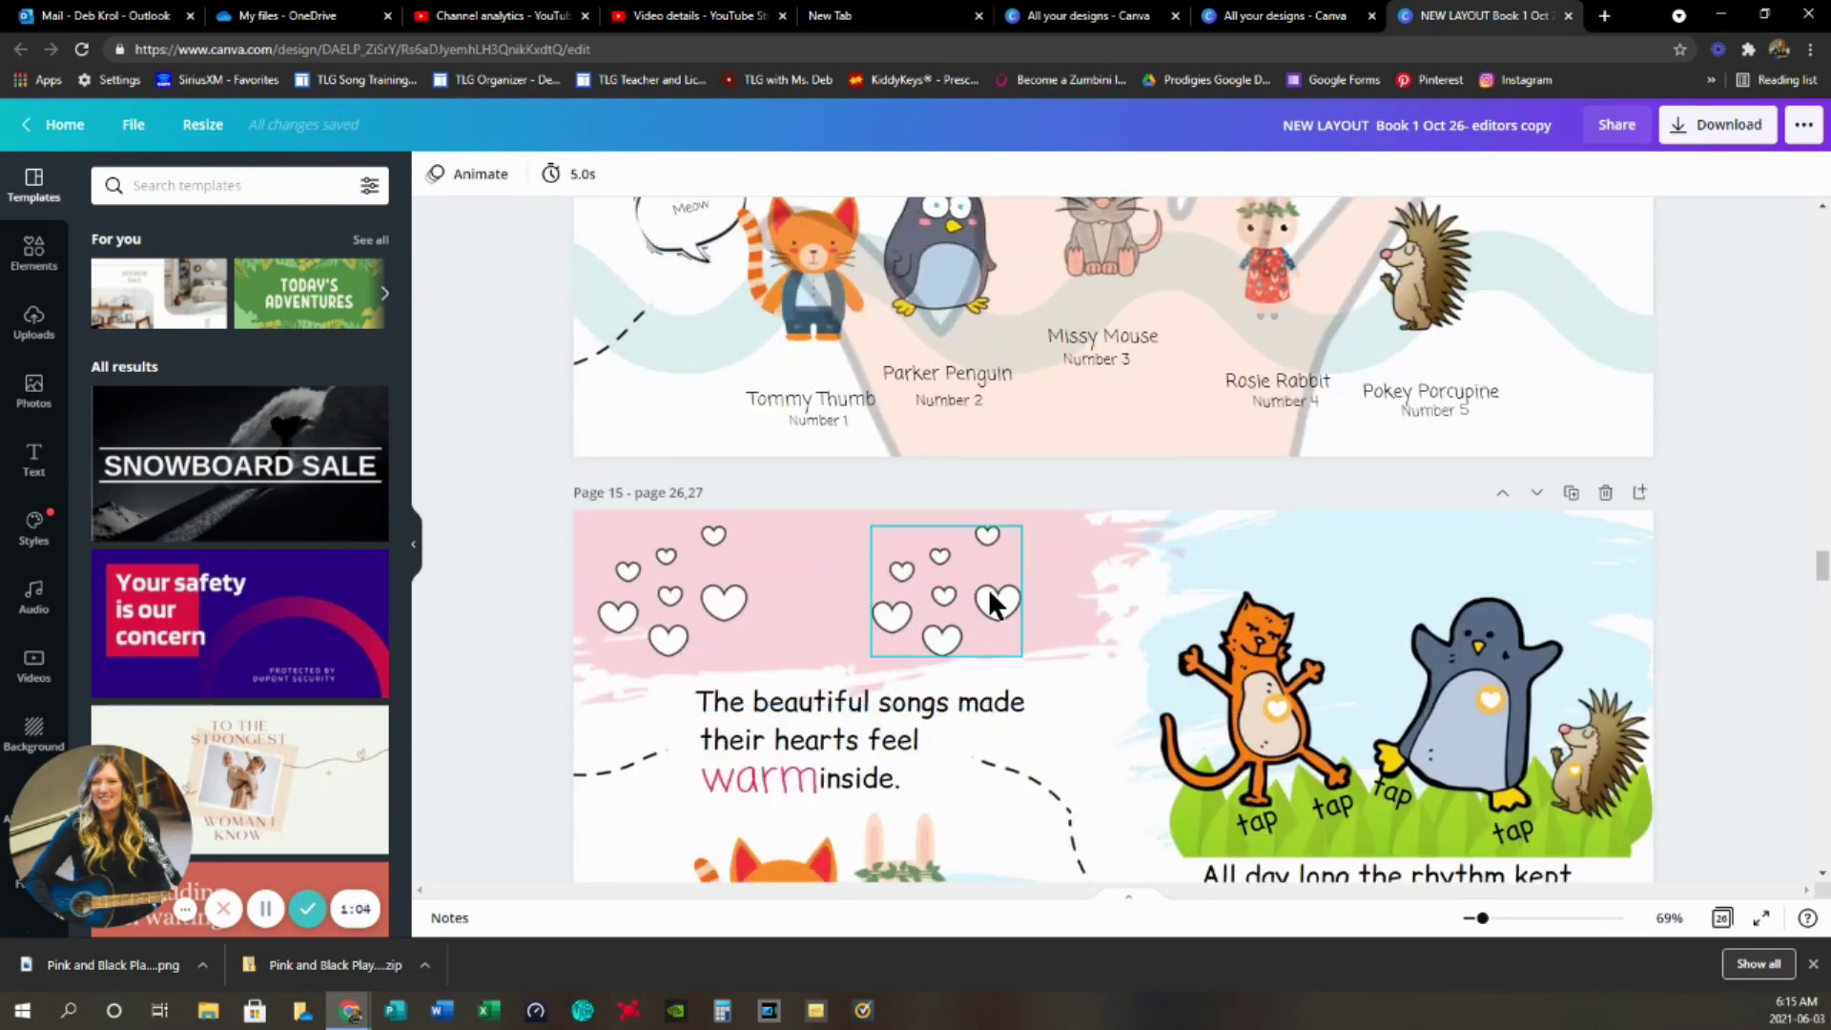
{"action": "scroll", "coordinate": [985, 603], "scroll_direction": "down", "scroll_amount": 2}
{"action": "scroll", "coordinate": [984, 602], "scroll_direction": "down", "scroll_amount": 10}
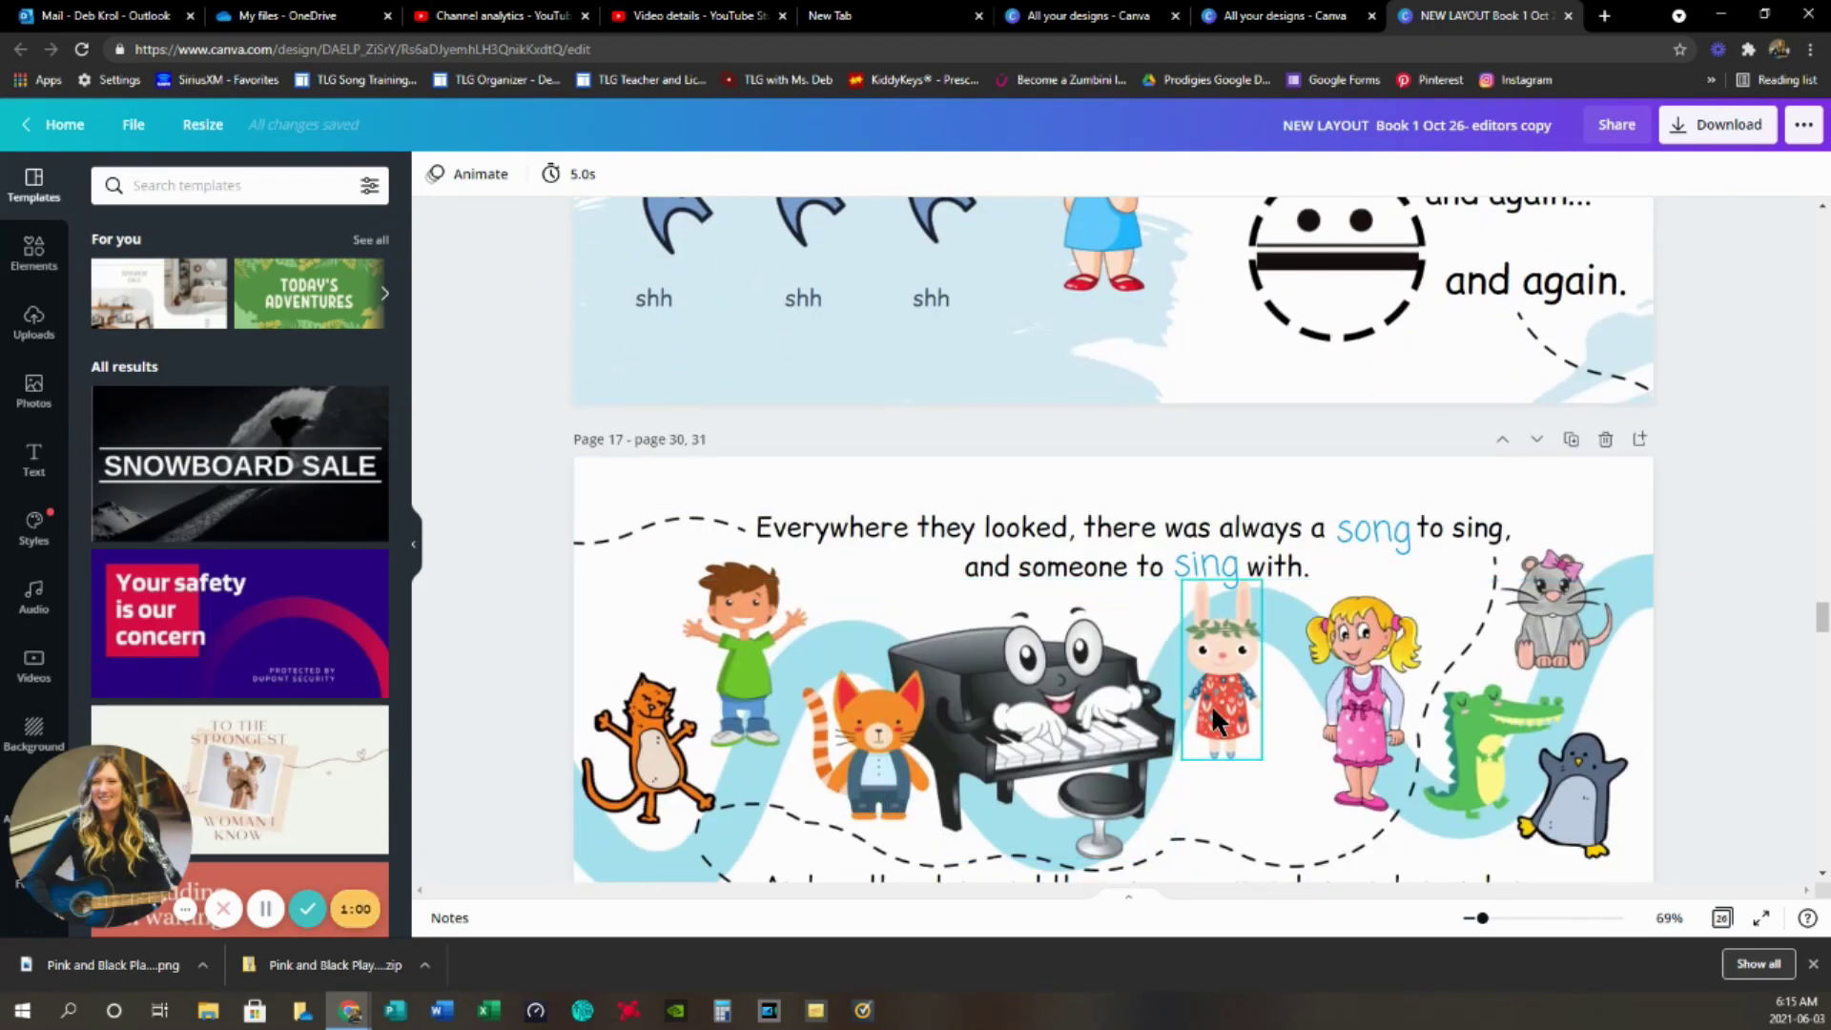
{"action": "scroll", "coordinate": [918, 656], "scroll_direction": "down", "scroll_amount": 4}
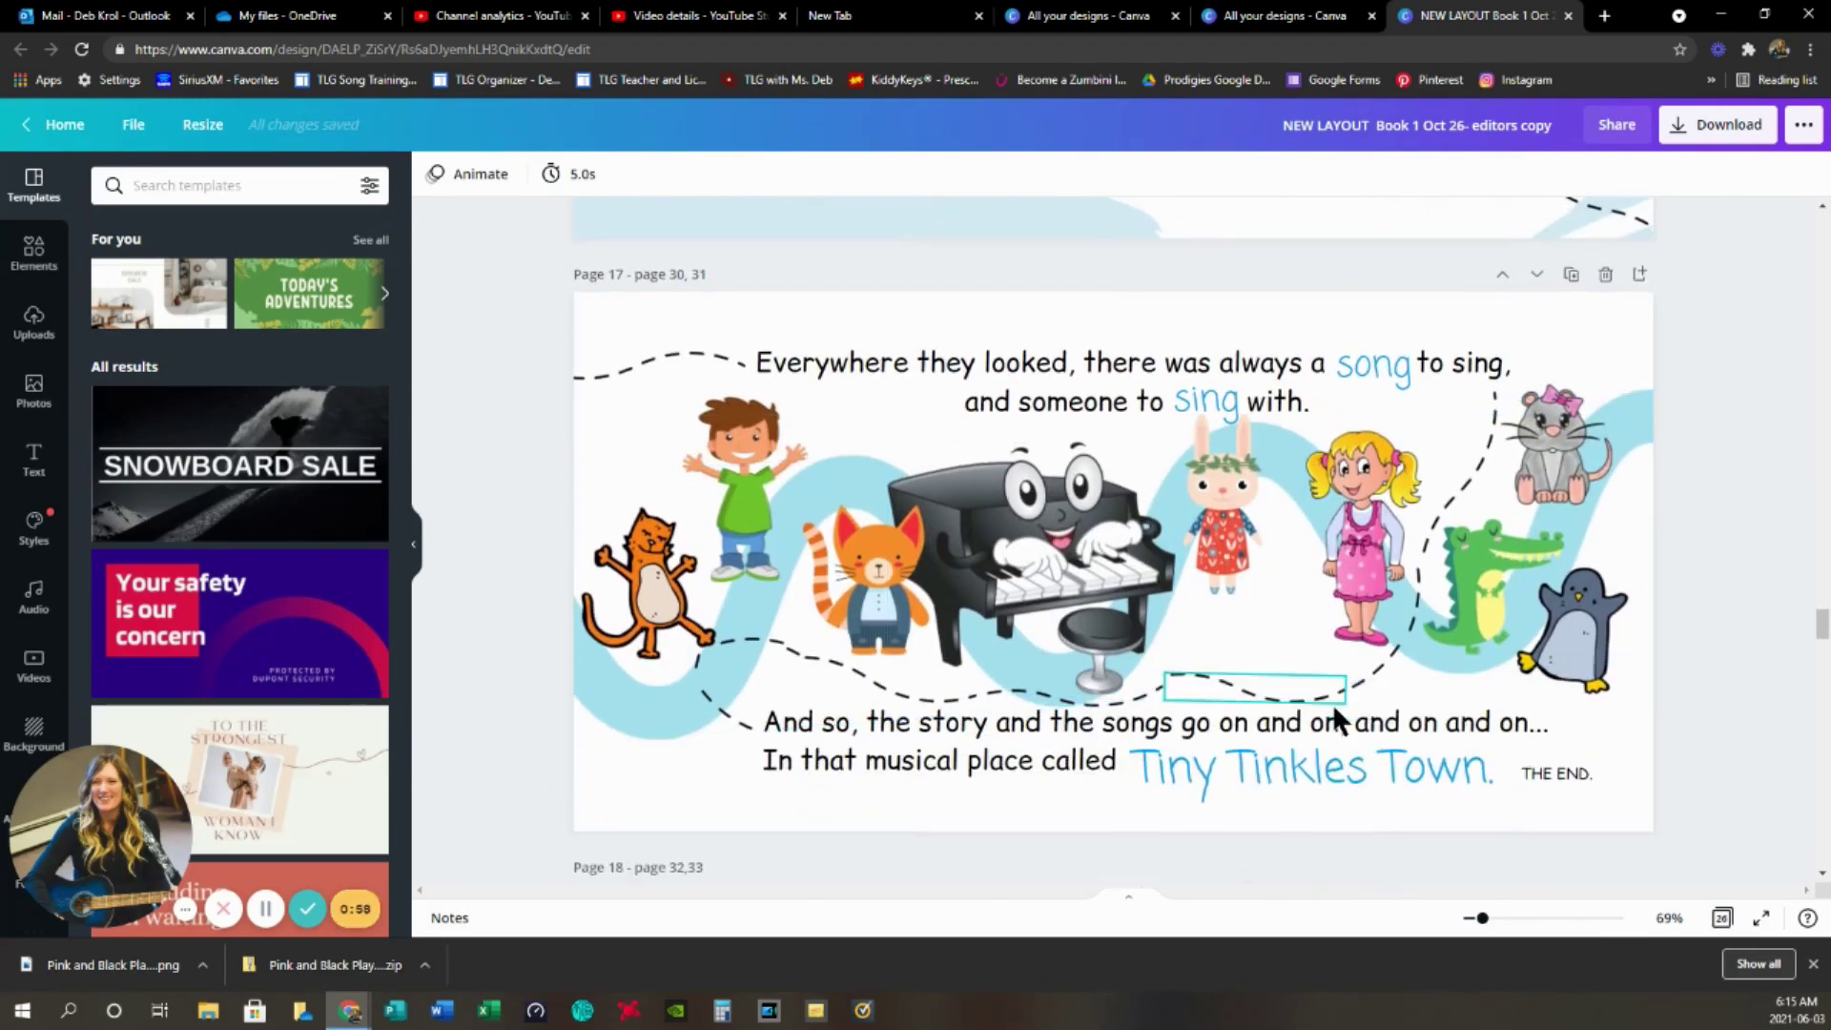
{"action": "scroll", "coordinate": [1210, 662], "scroll_direction": "down", "scroll_amount": 20}
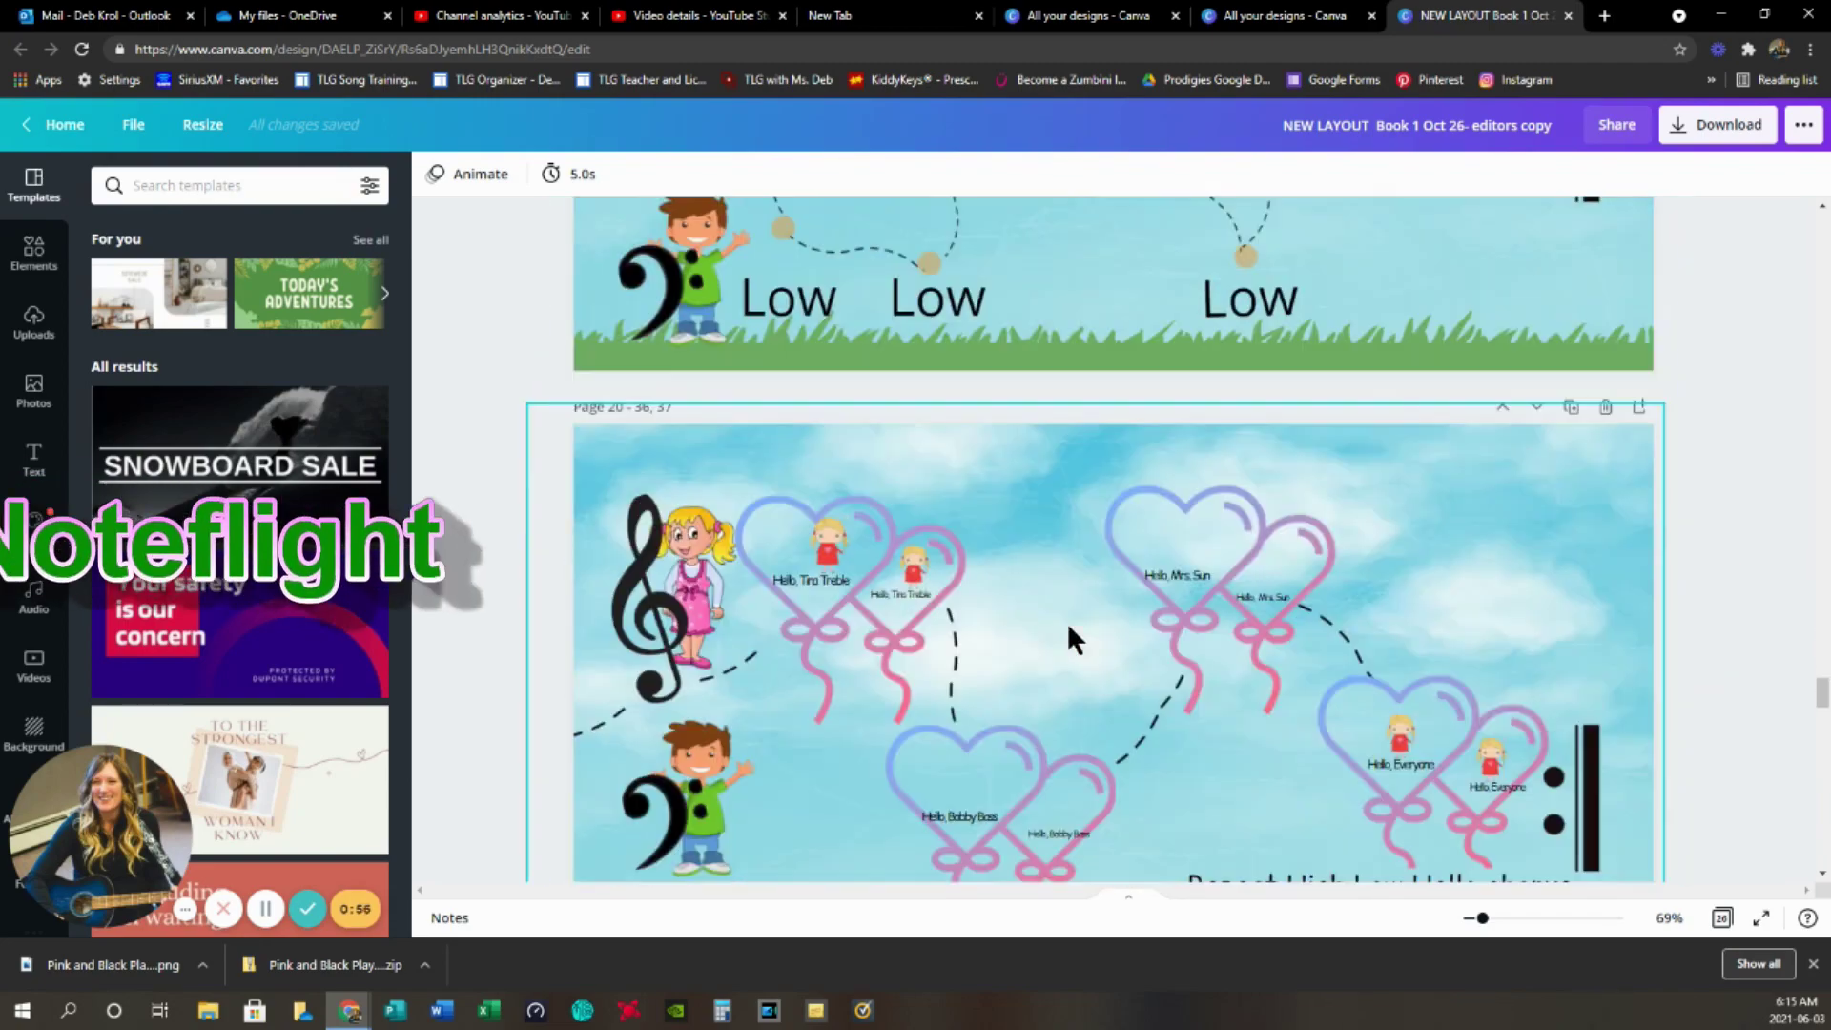
{"action": "scroll", "coordinate": [1075, 640], "scroll_direction": "down", "scroll_amount": 20}
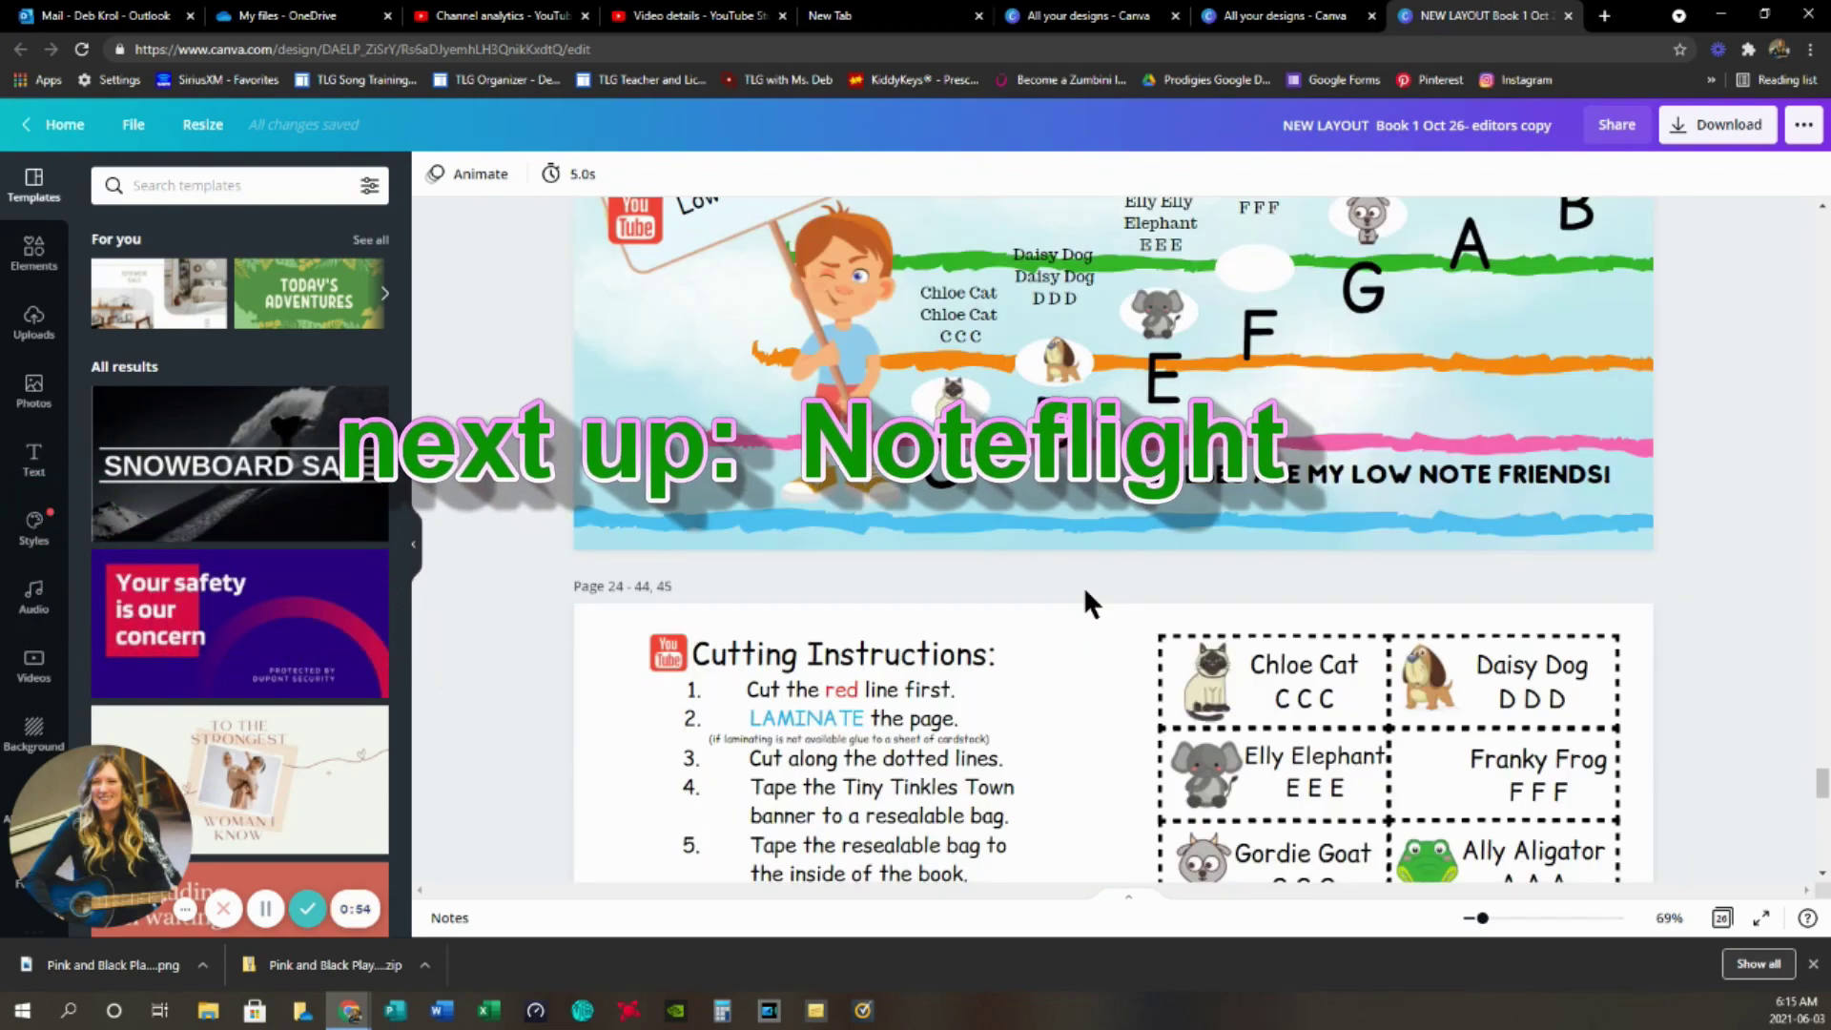
{"action": "scroll", "coordinate": [1084, 585], "scroll_direction": "down", "scroll_amount": 14}
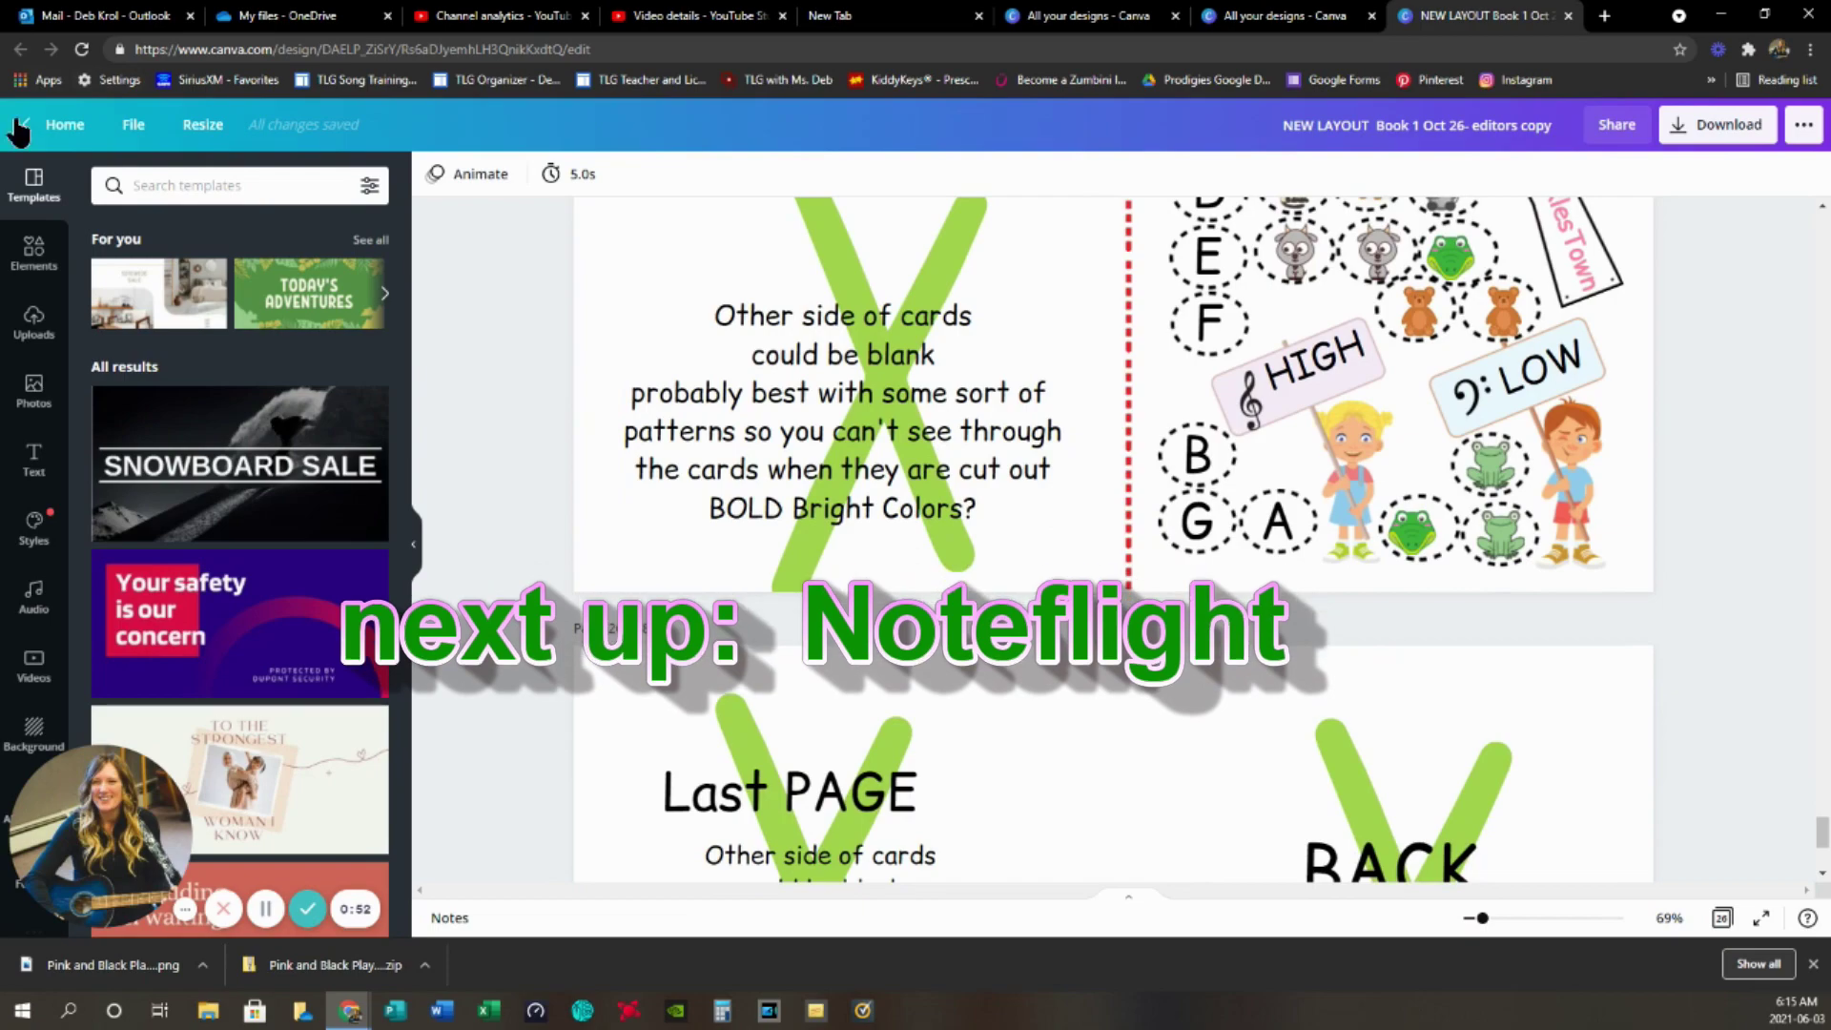
{"action": "left_click", "coordinate": [27, 126]}
- Scroll further down the Canva Home page's design categories
{"action": "scroll", "coordinate": [1521, 525], "scroll_direction": "down", "scroll_amount": 12}
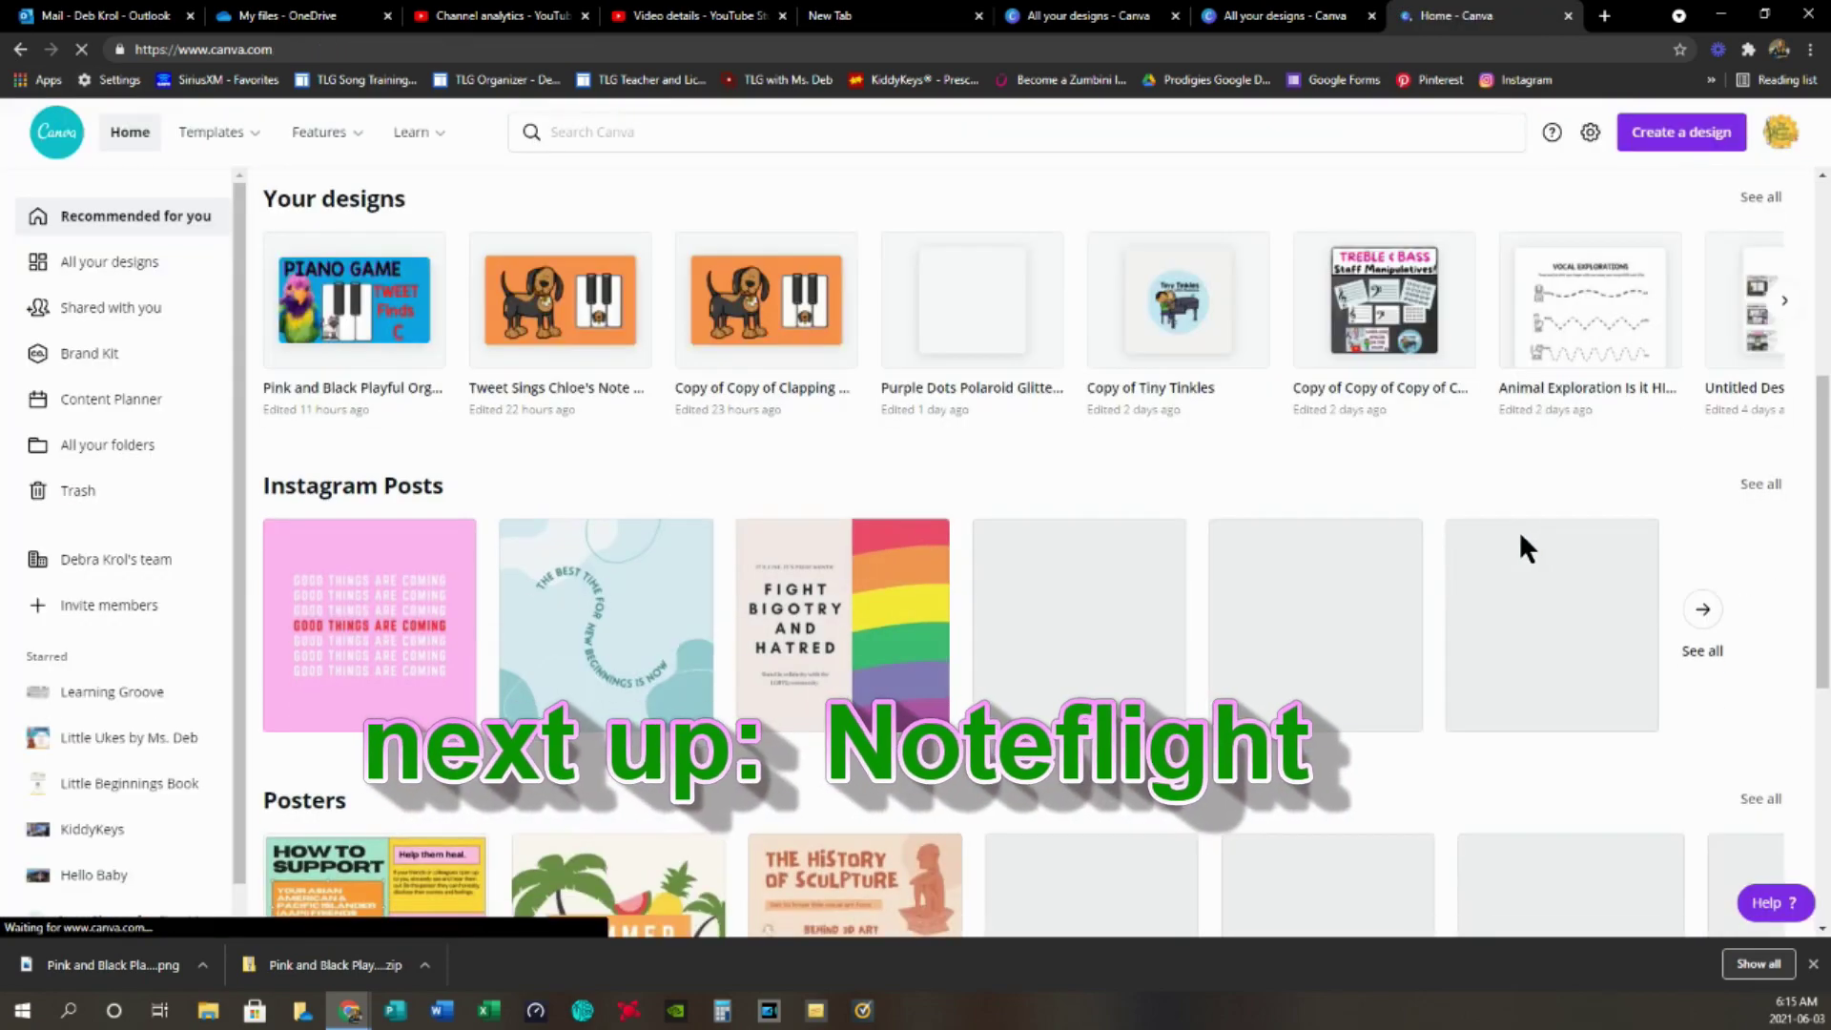
{"action": "scroll", "coordinate": [1523, 549], "scroll_direction": "down", "scroll_amount": 15}
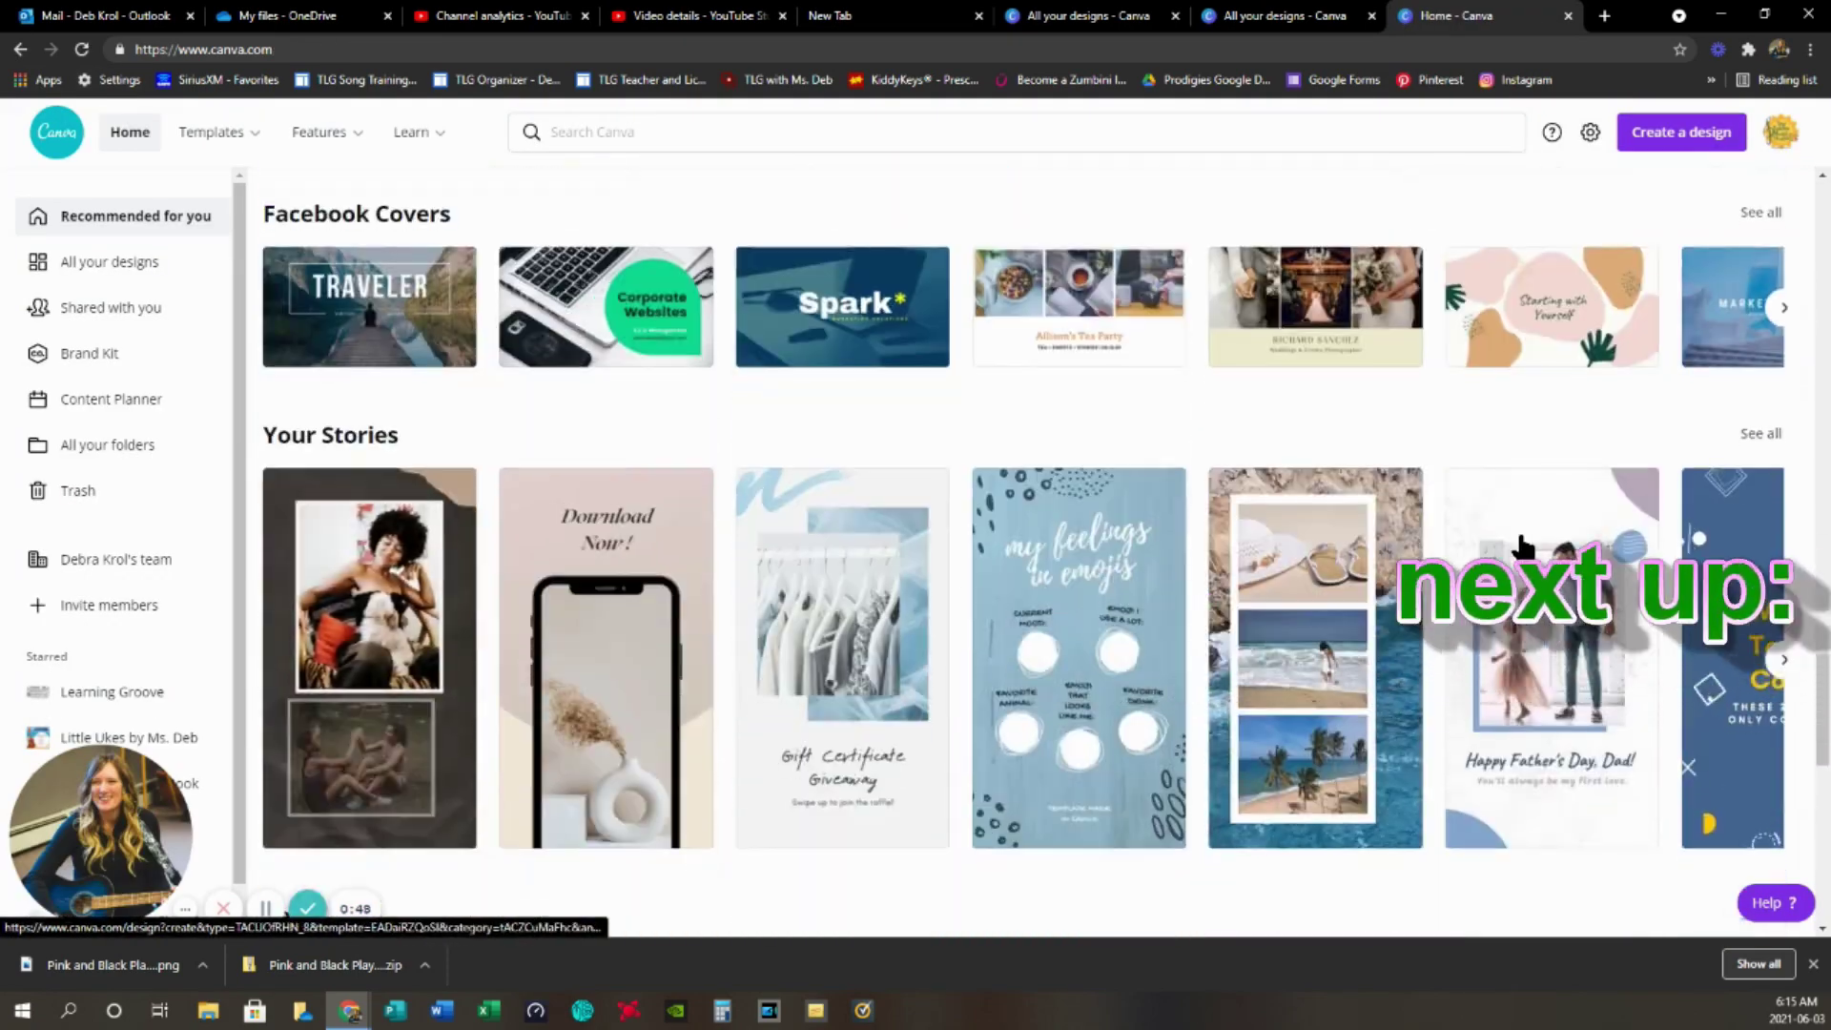
{"action": "scroll", "coordinate": [1523, 549], "scroll_direction": "down", "scroll_amount": 14}
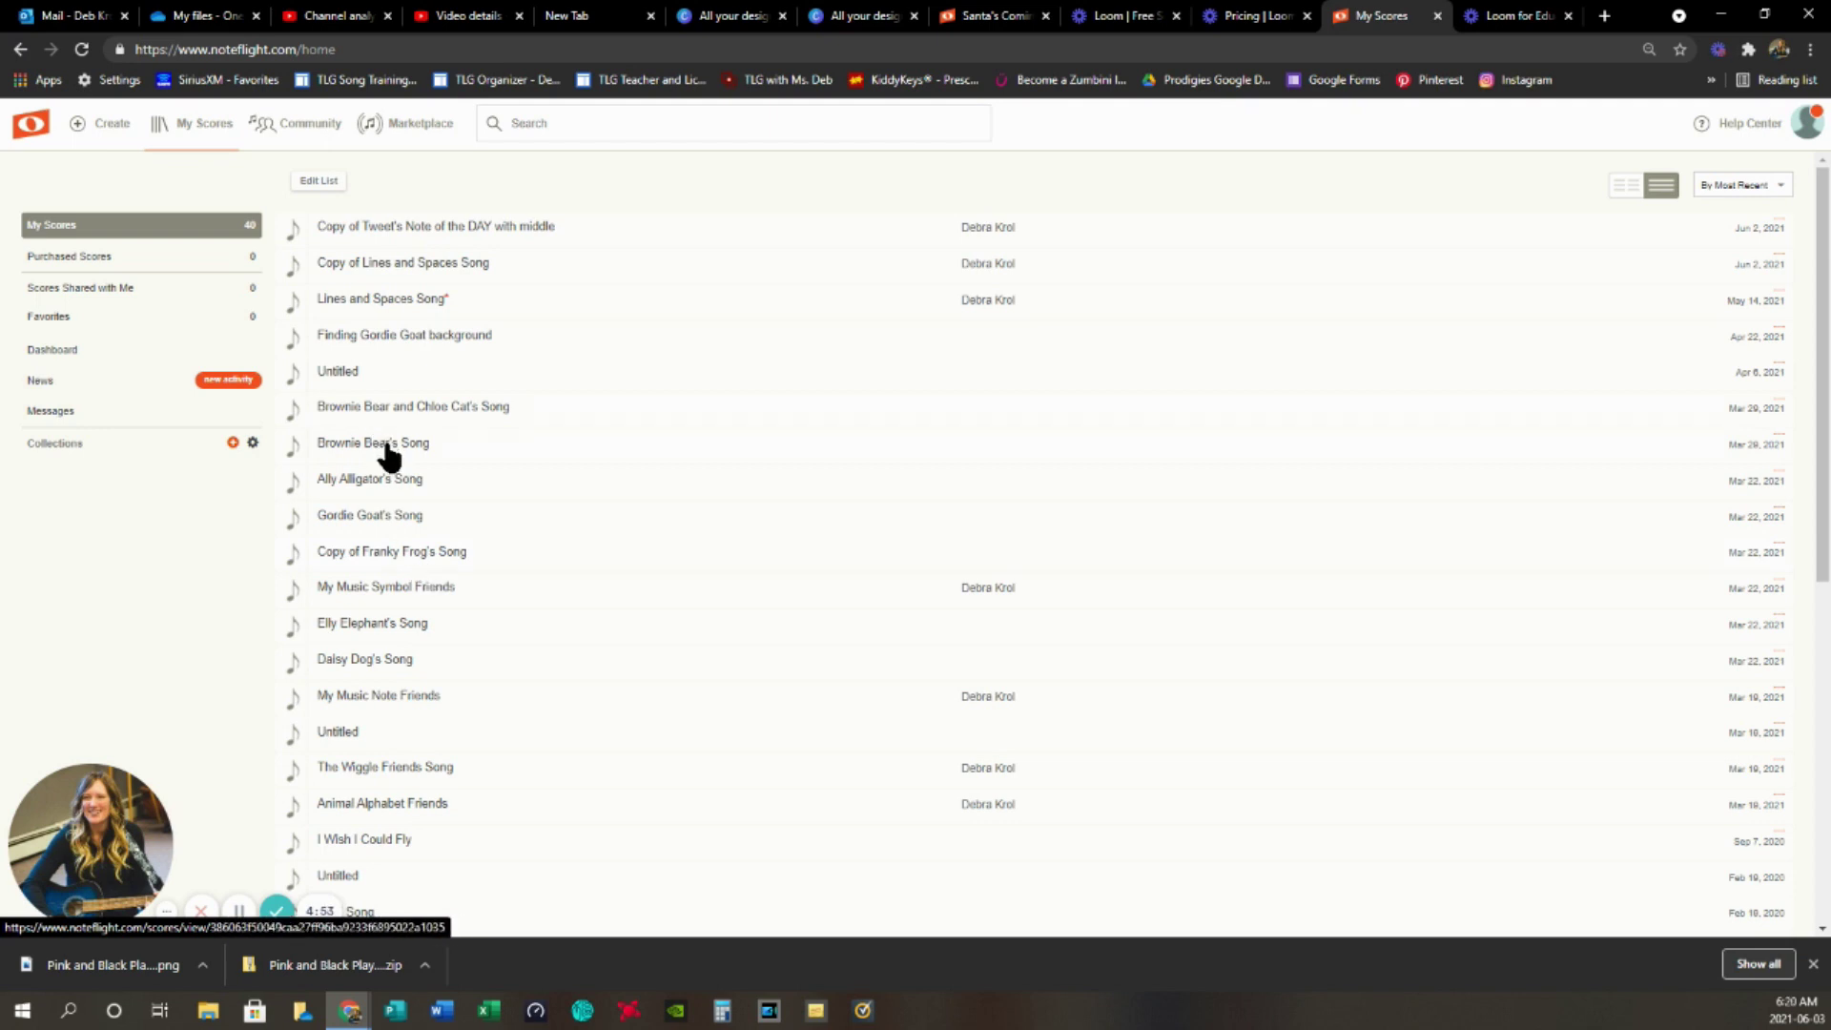
- Scroll the My Scores list and open 'The Wiggle Friends Song'
{"action": "scroll", "coordinate": [513, 575], "scroll_direction": "down", "scroll_amount": 2}
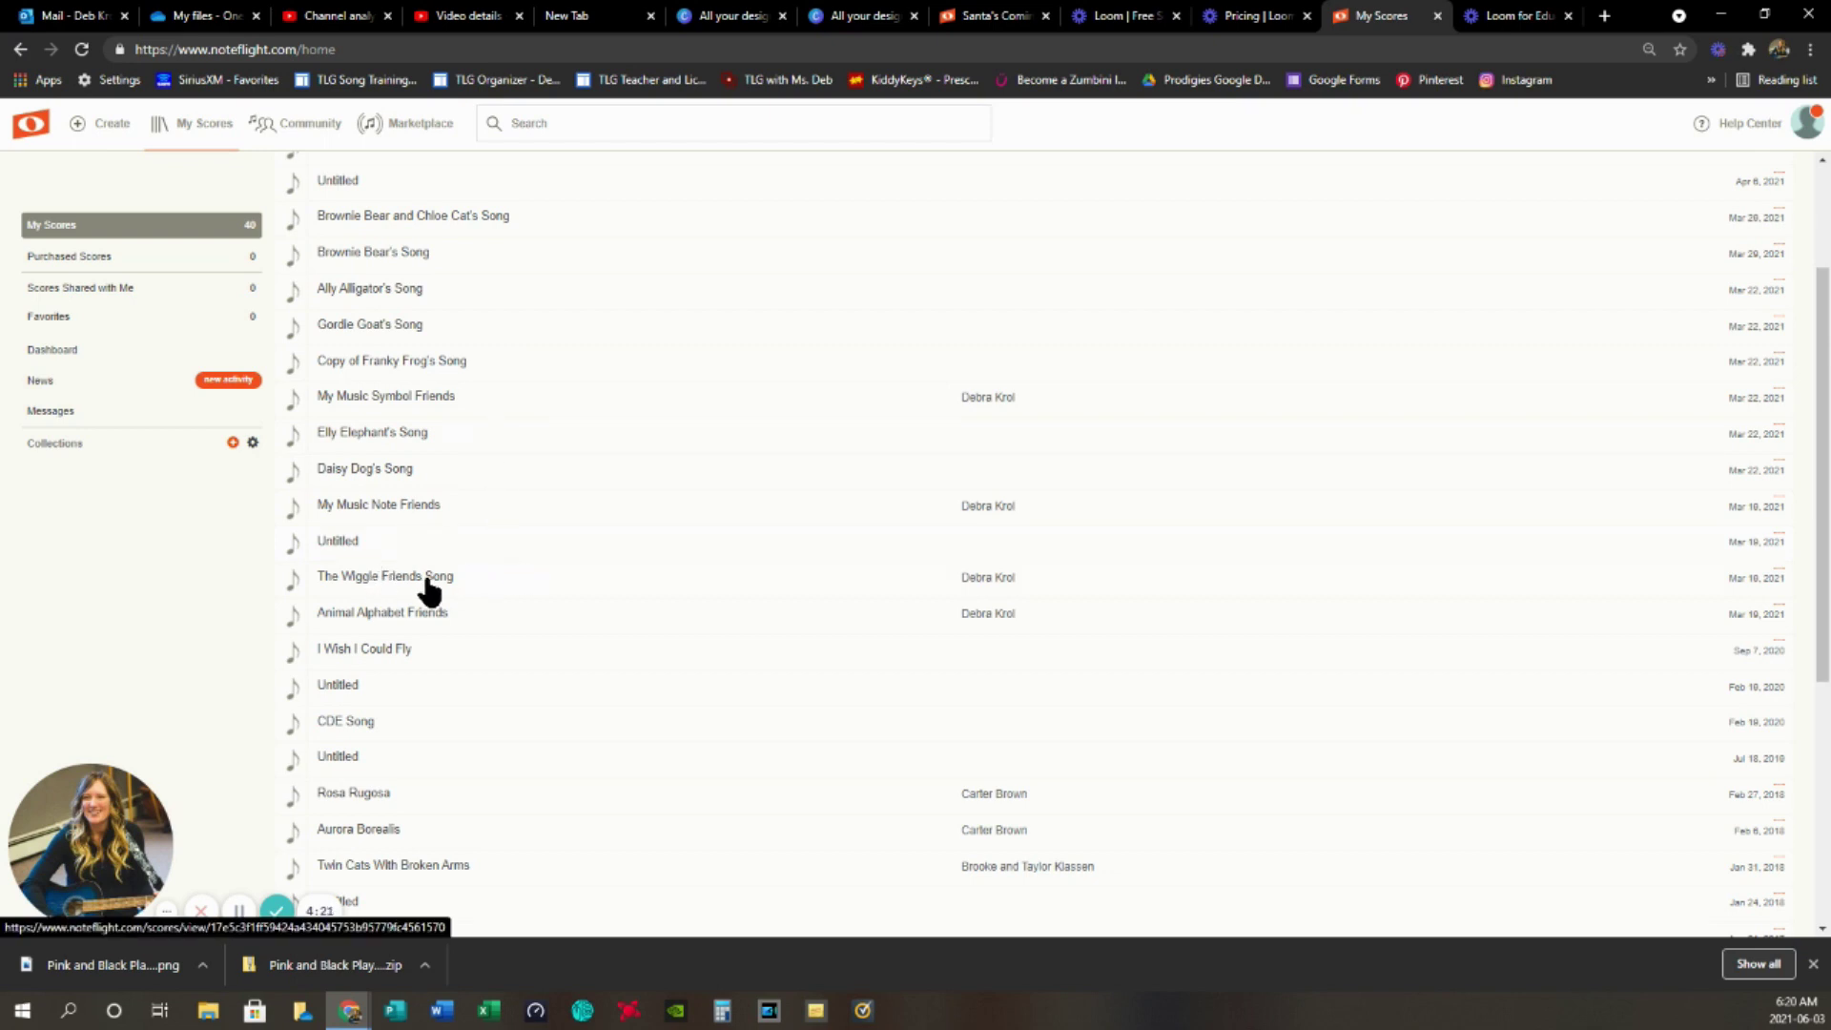
{"action": "left_click", "coordinate": [427, 587]}
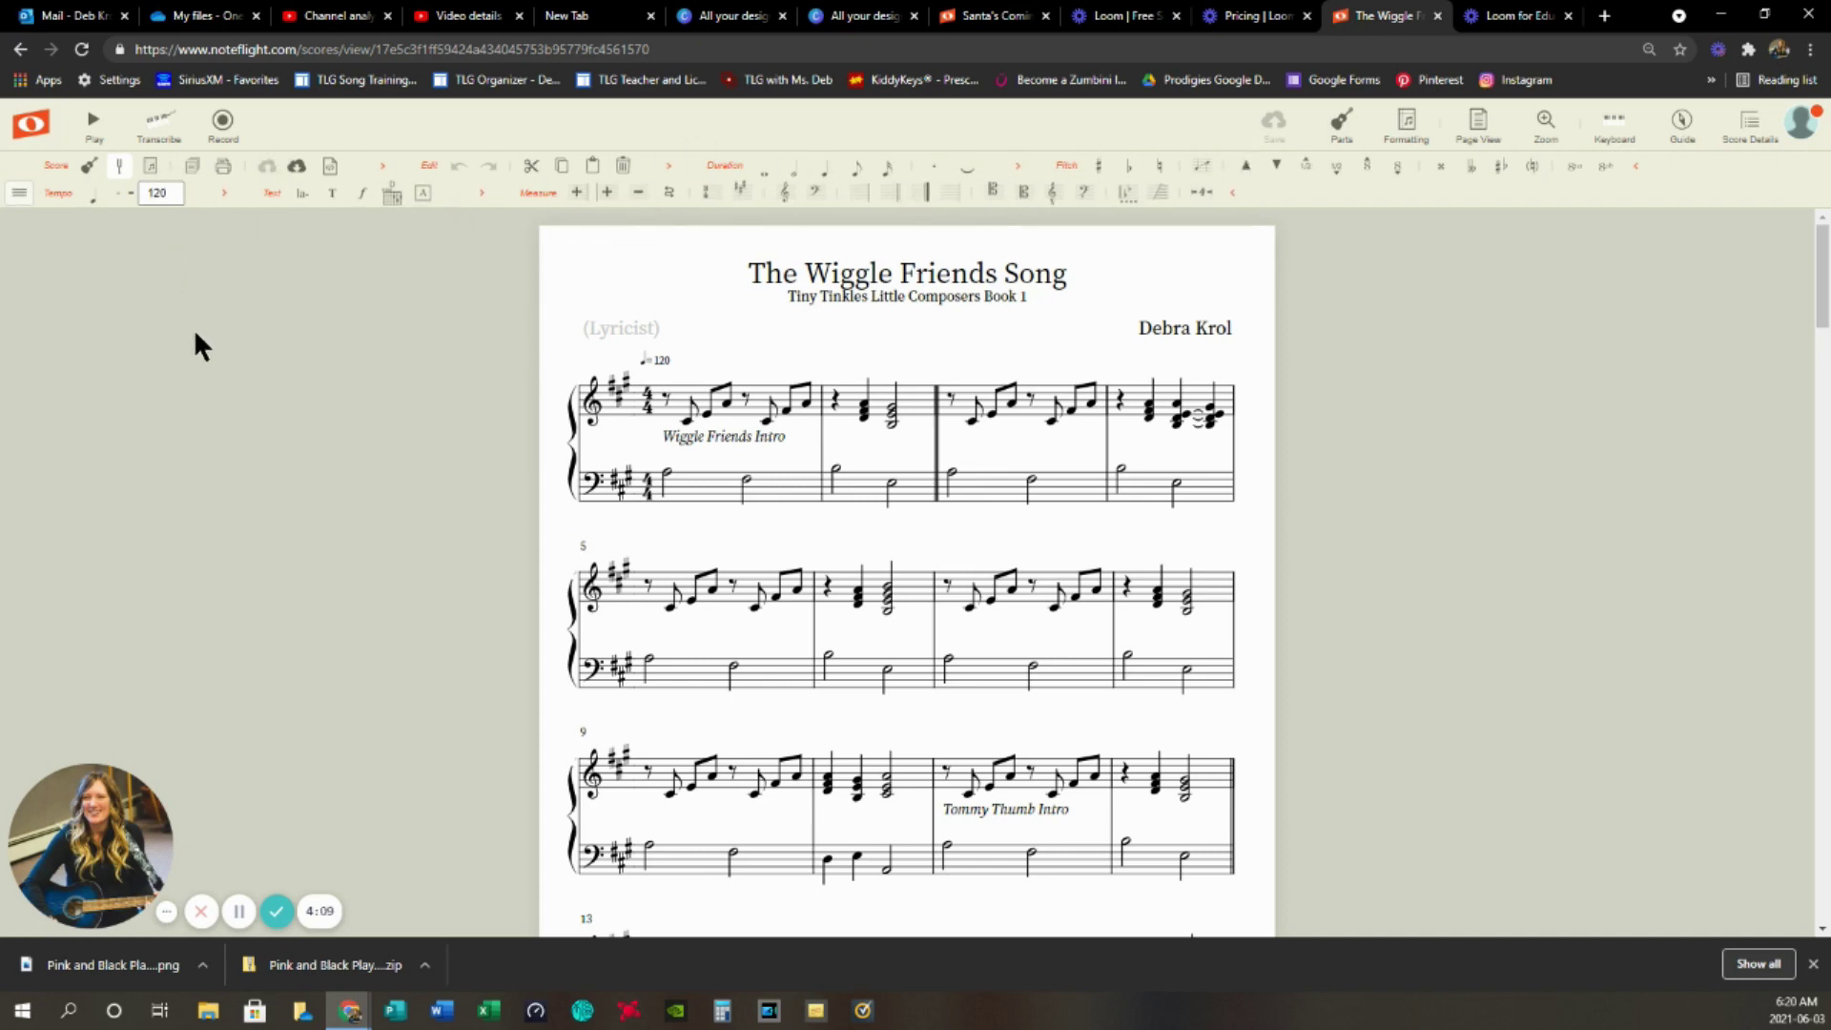
- Play The Wiggle Friends Song starting from its first measure, Wiggle Friends Intro
{"action": "scroll", "coordinate": [1347, 541], "scroll_direction": "down", "scroll_amount": 1}
{"action": "scroll", "coordinate": [727, 454], "scroll_direction": "up", "scroll_amount": 1}
{"action": "left_click", "coordinate": [725, 395]}
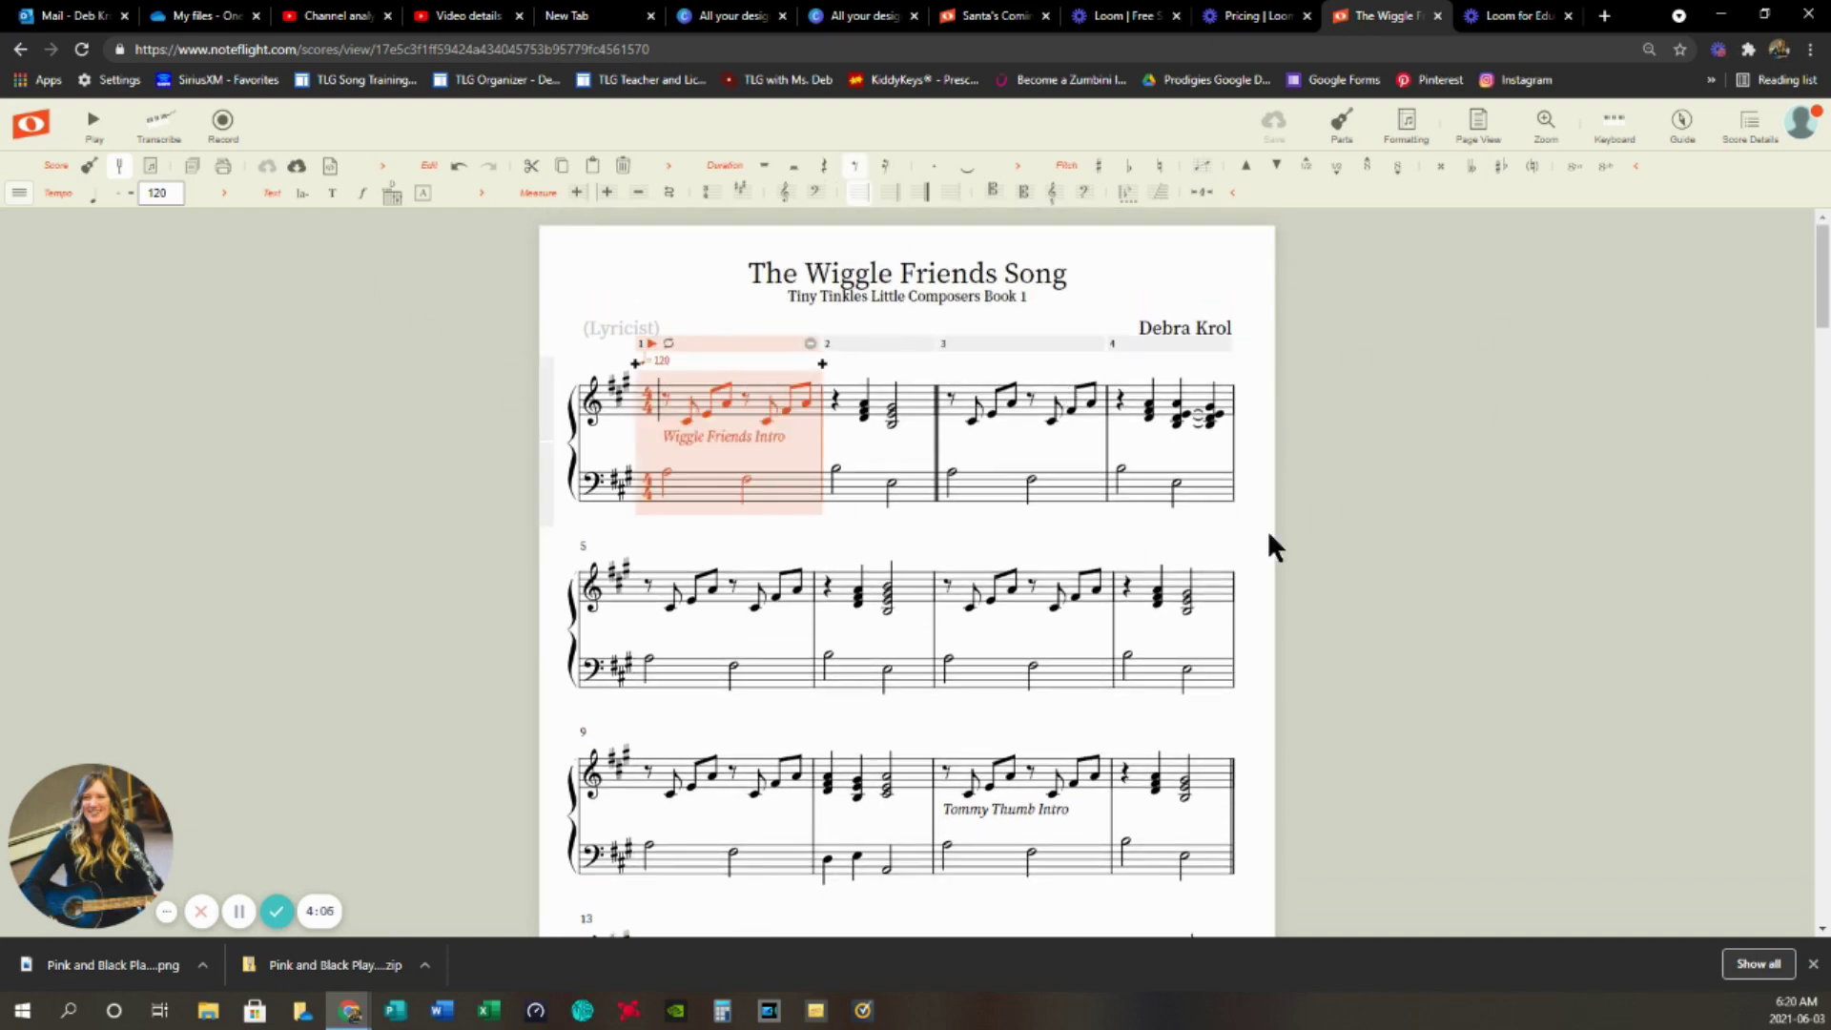
{"action": "left_click", "coordinate": [93, 124]}
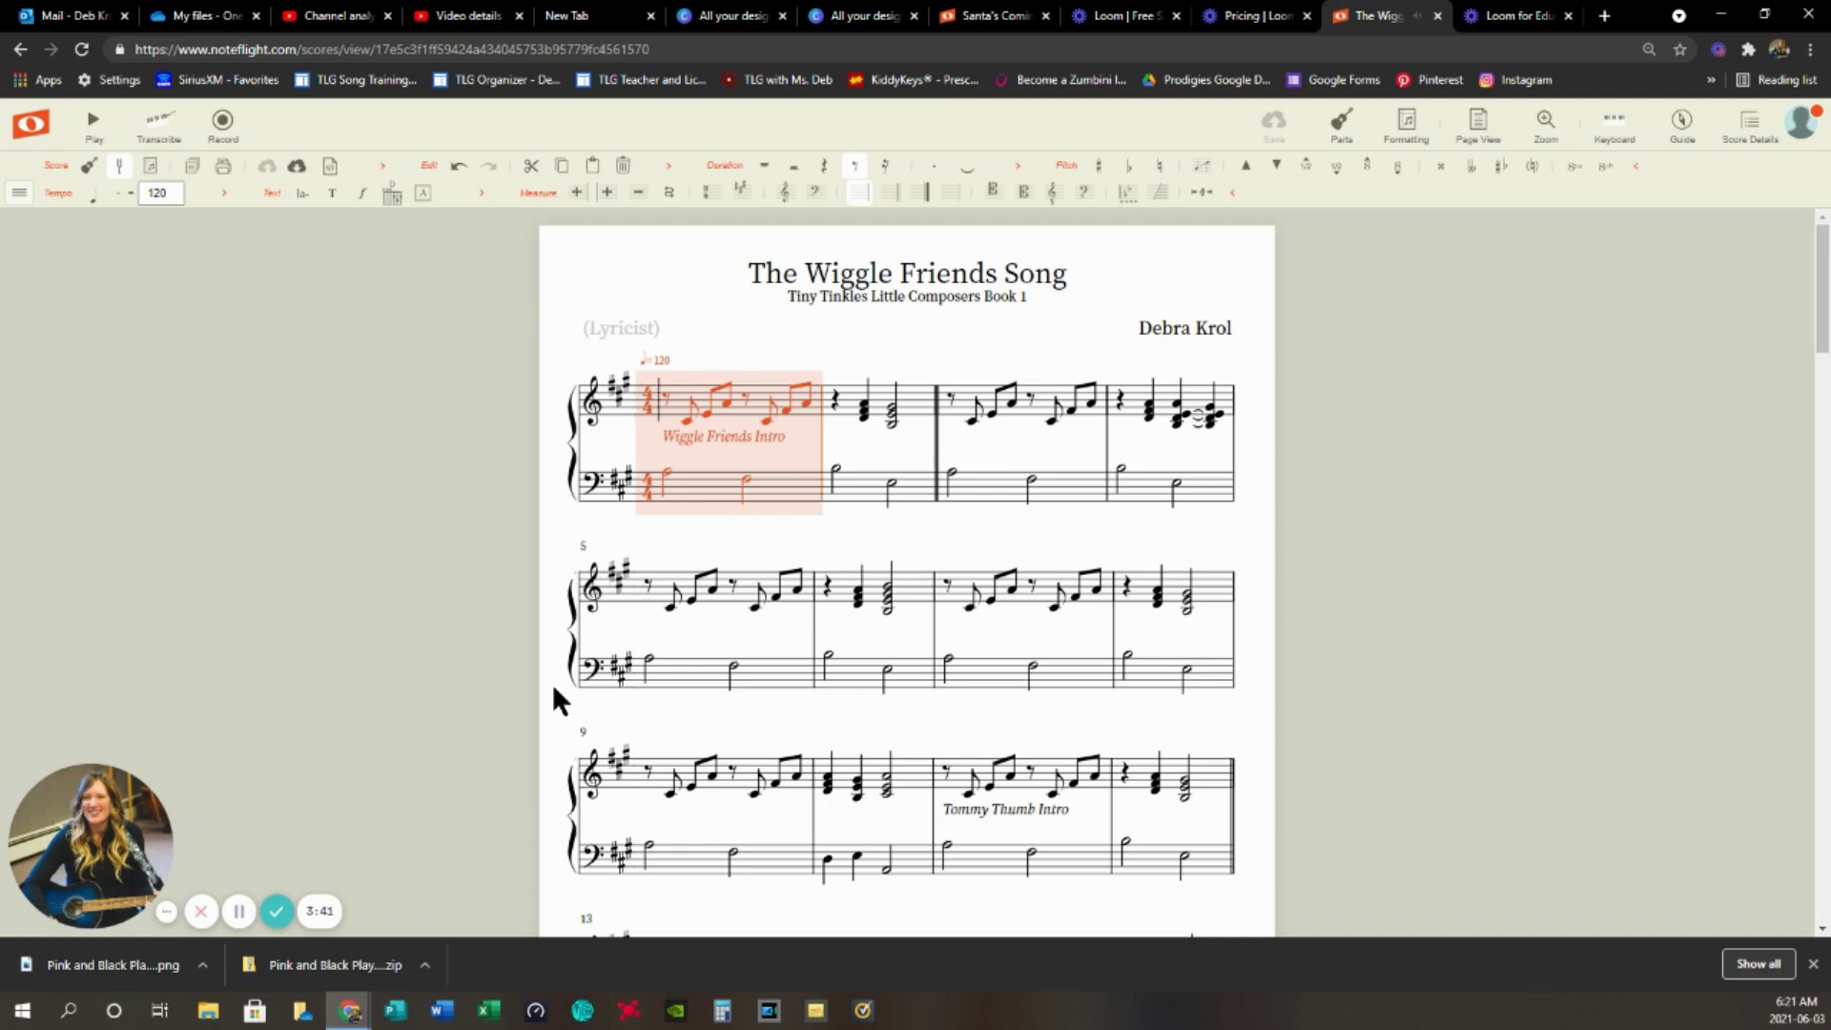
- Look through the rest of the score, then show the toolbar sections menu
{"action": "scroll", "coordinate": [552, 683], "scroll_direction": "down", "scroll_amount": 6}
{"action": "scroll", "coordinate": [1387, 682], "scroll_direction": "down", "scroll_amount": 20}
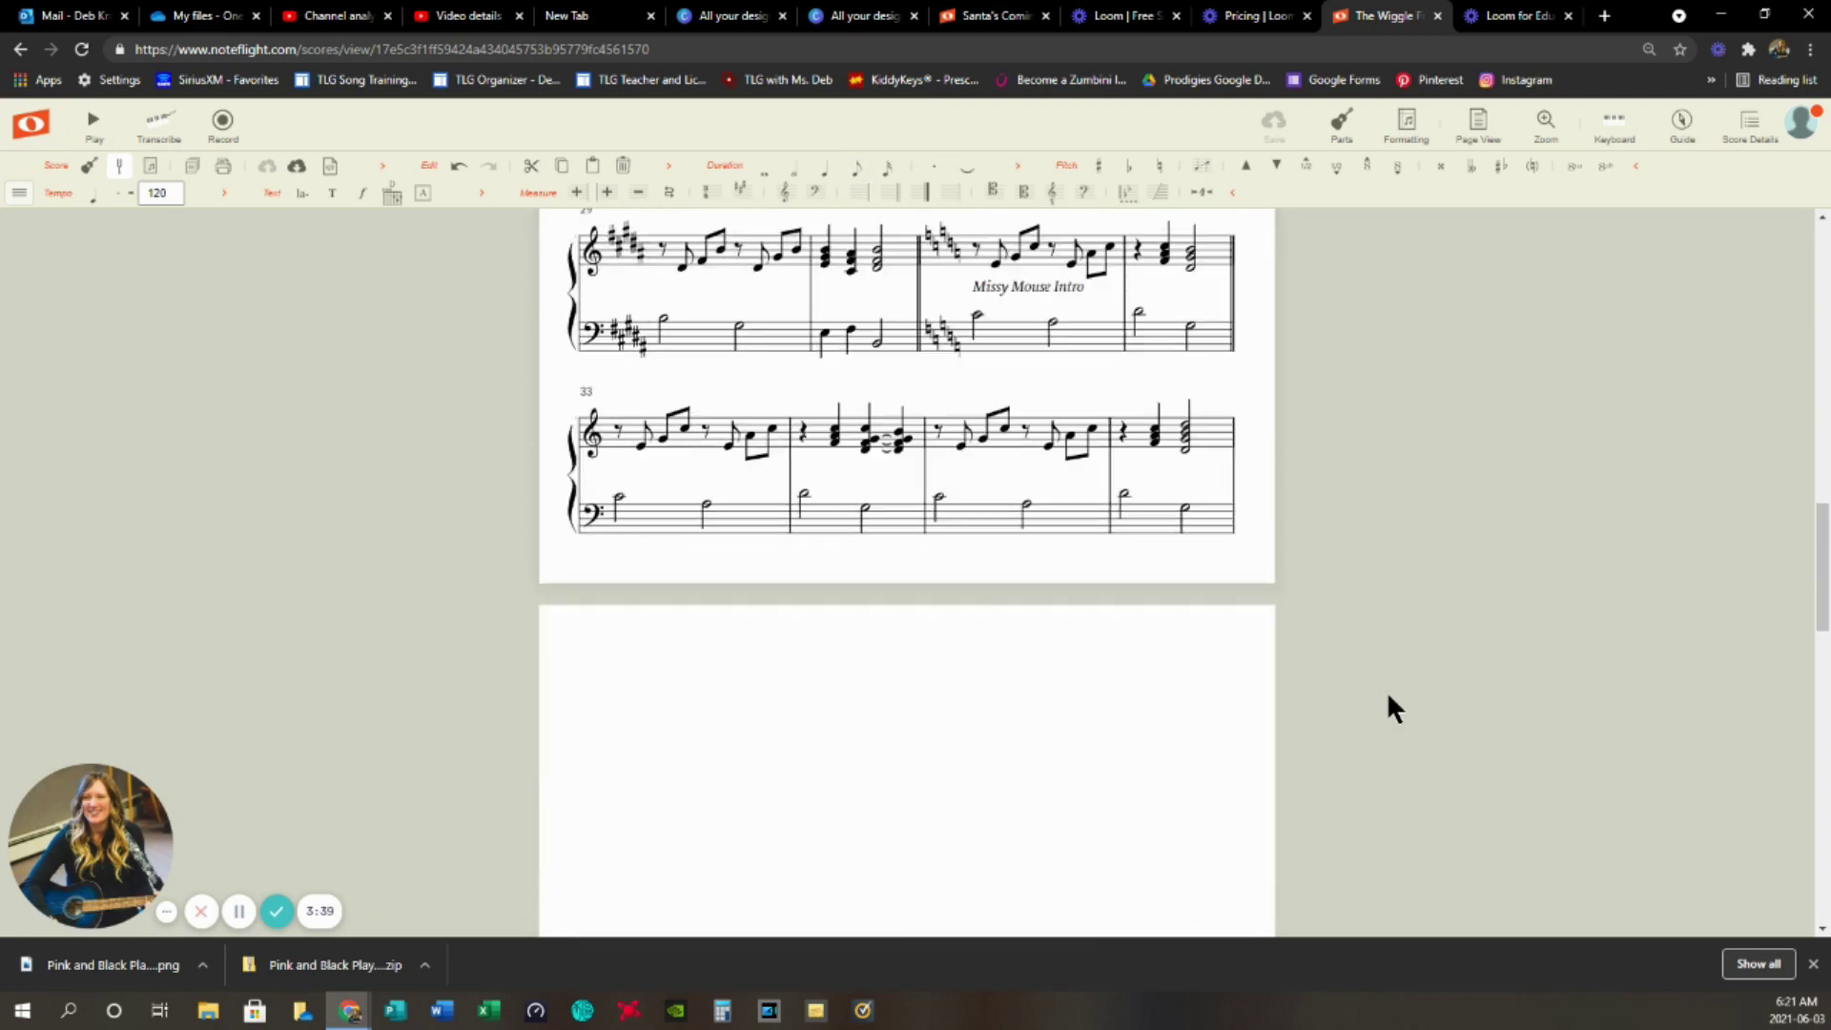
{"action": "scroll", "coordinate": [1419, 749], "scroll_direction": "up", "scroll_amount": 12}
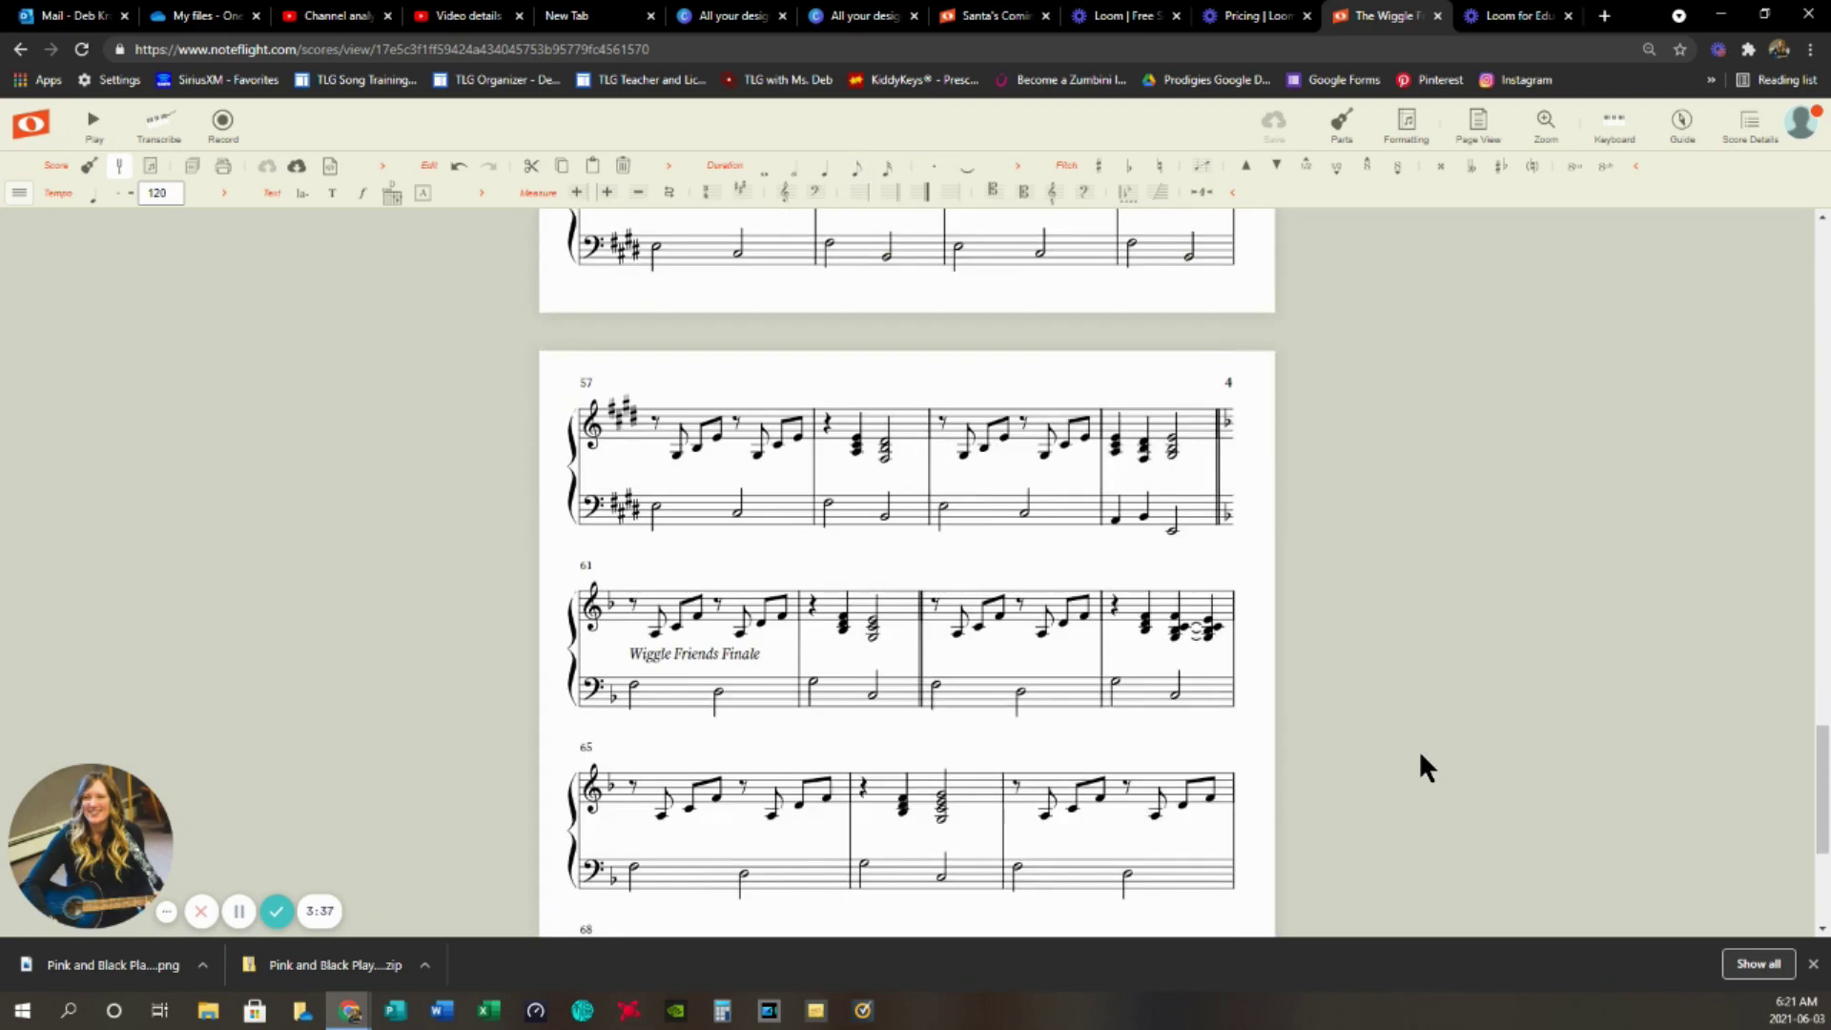
{"action": "left_click", "coordinate": [18, 193]}
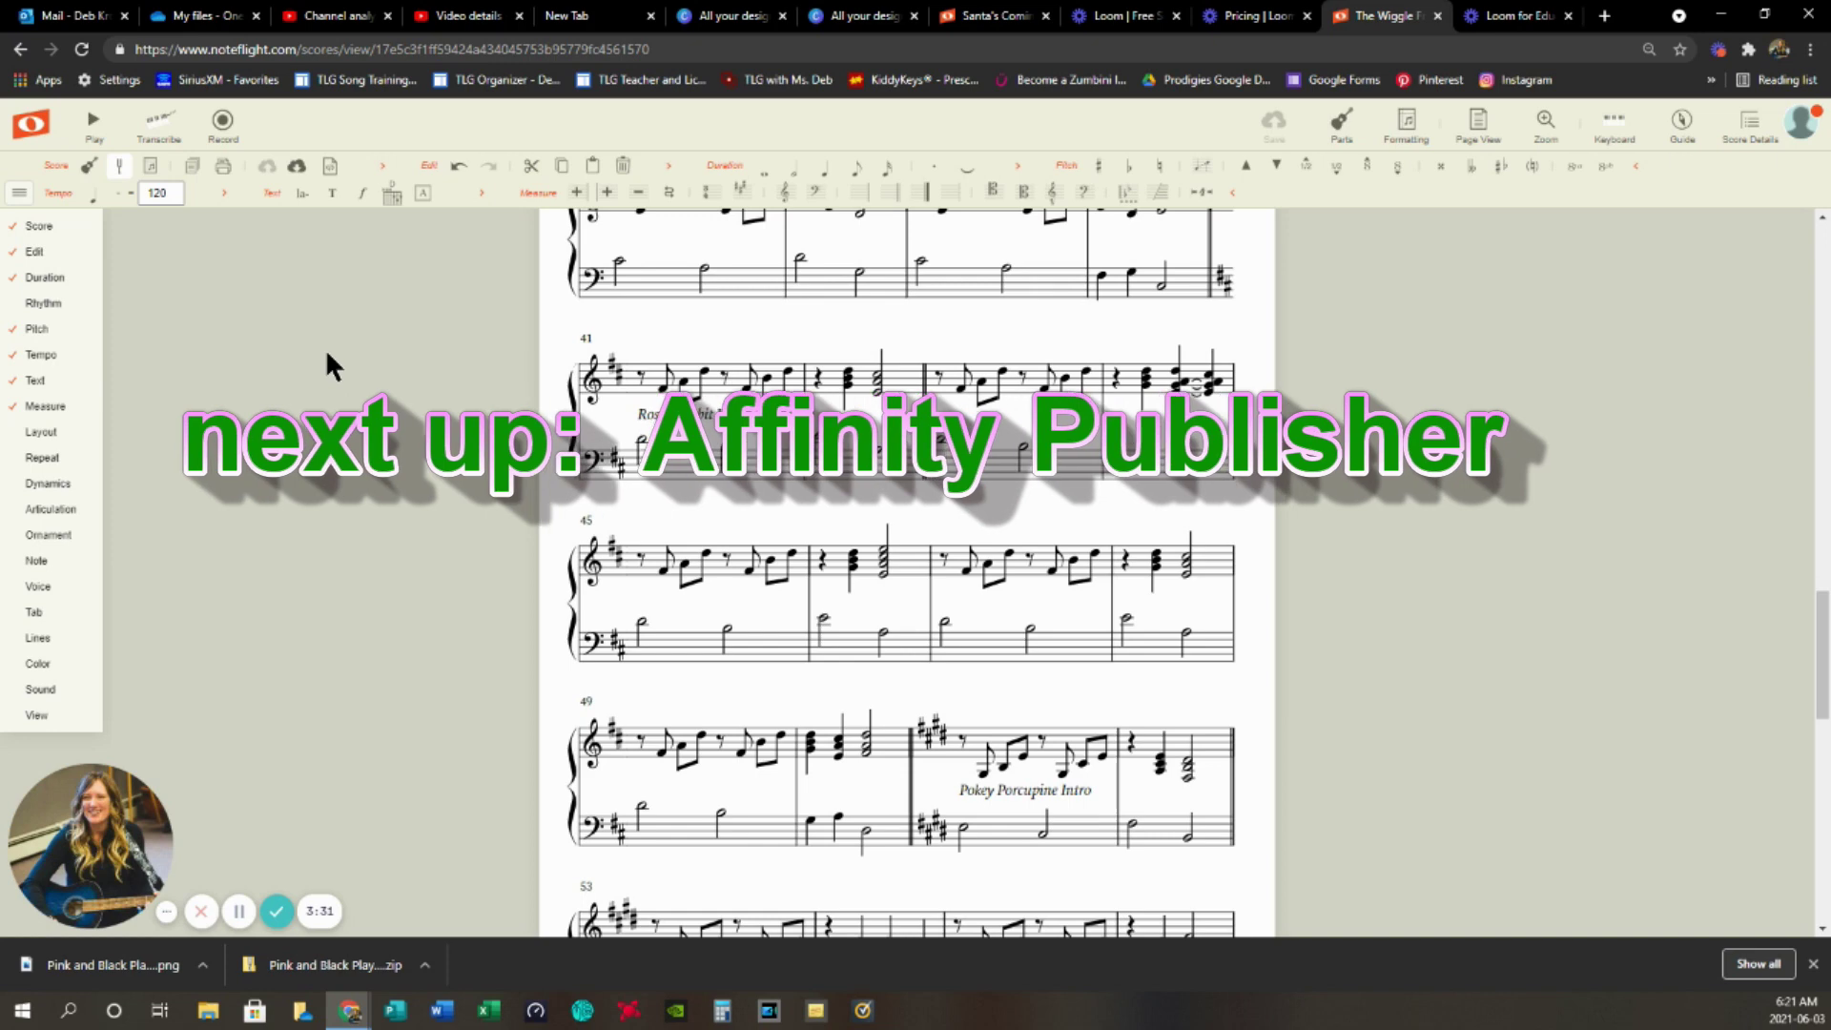
- Run a Google search for 'affinitypublisher' from Chrome's address bar
{"action": "left_click", "coordinate": [391, 56]}
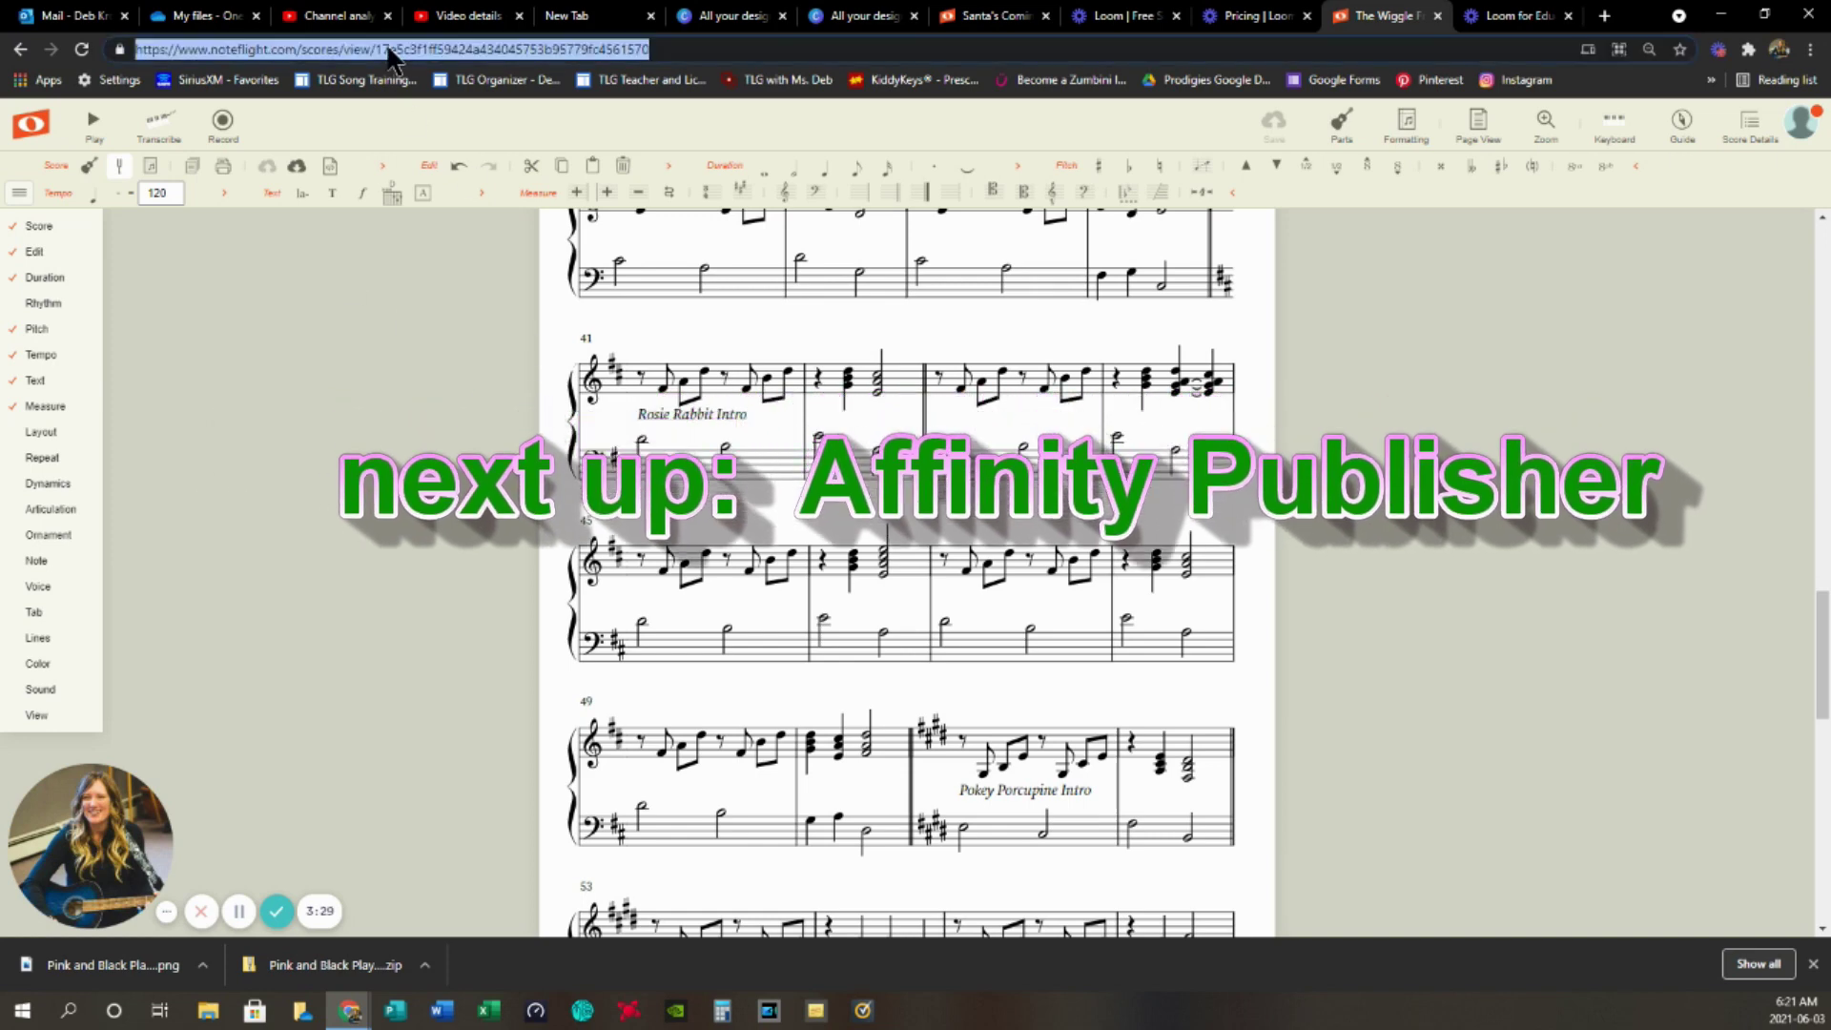
{"action": "type", "text": "affinit"}
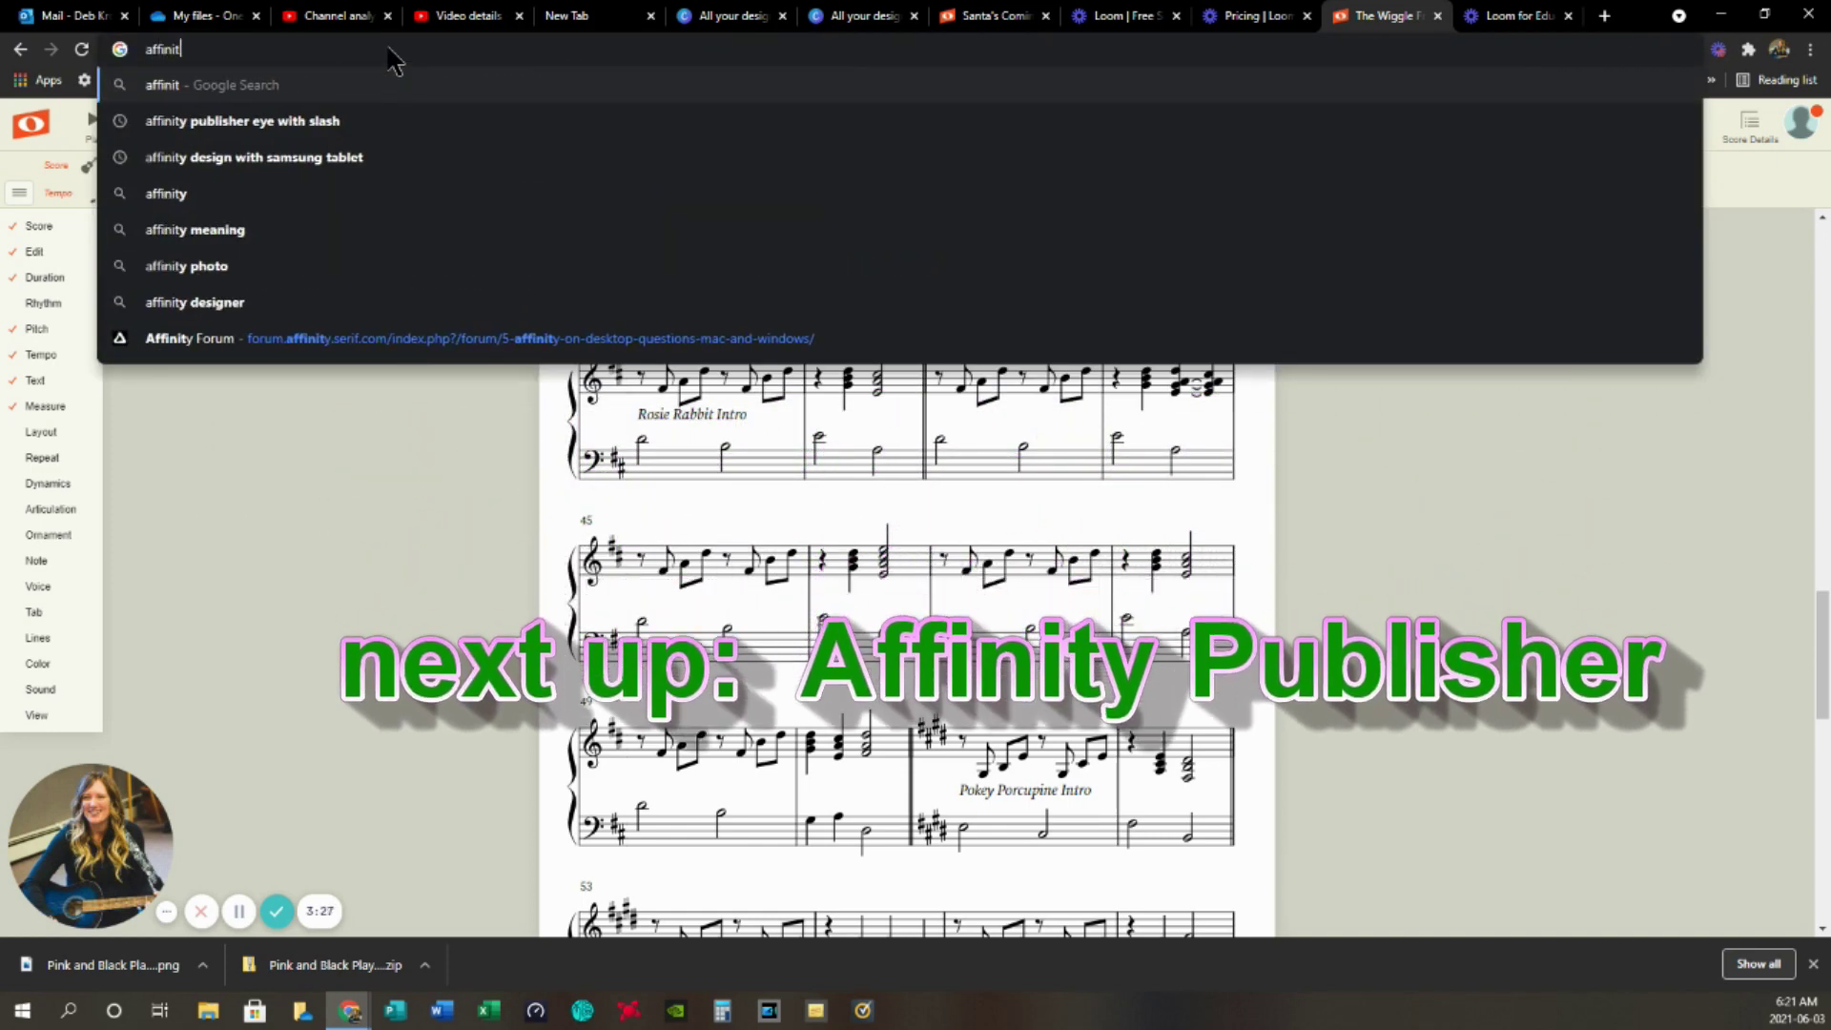
{"action": "type", "text": "y"}
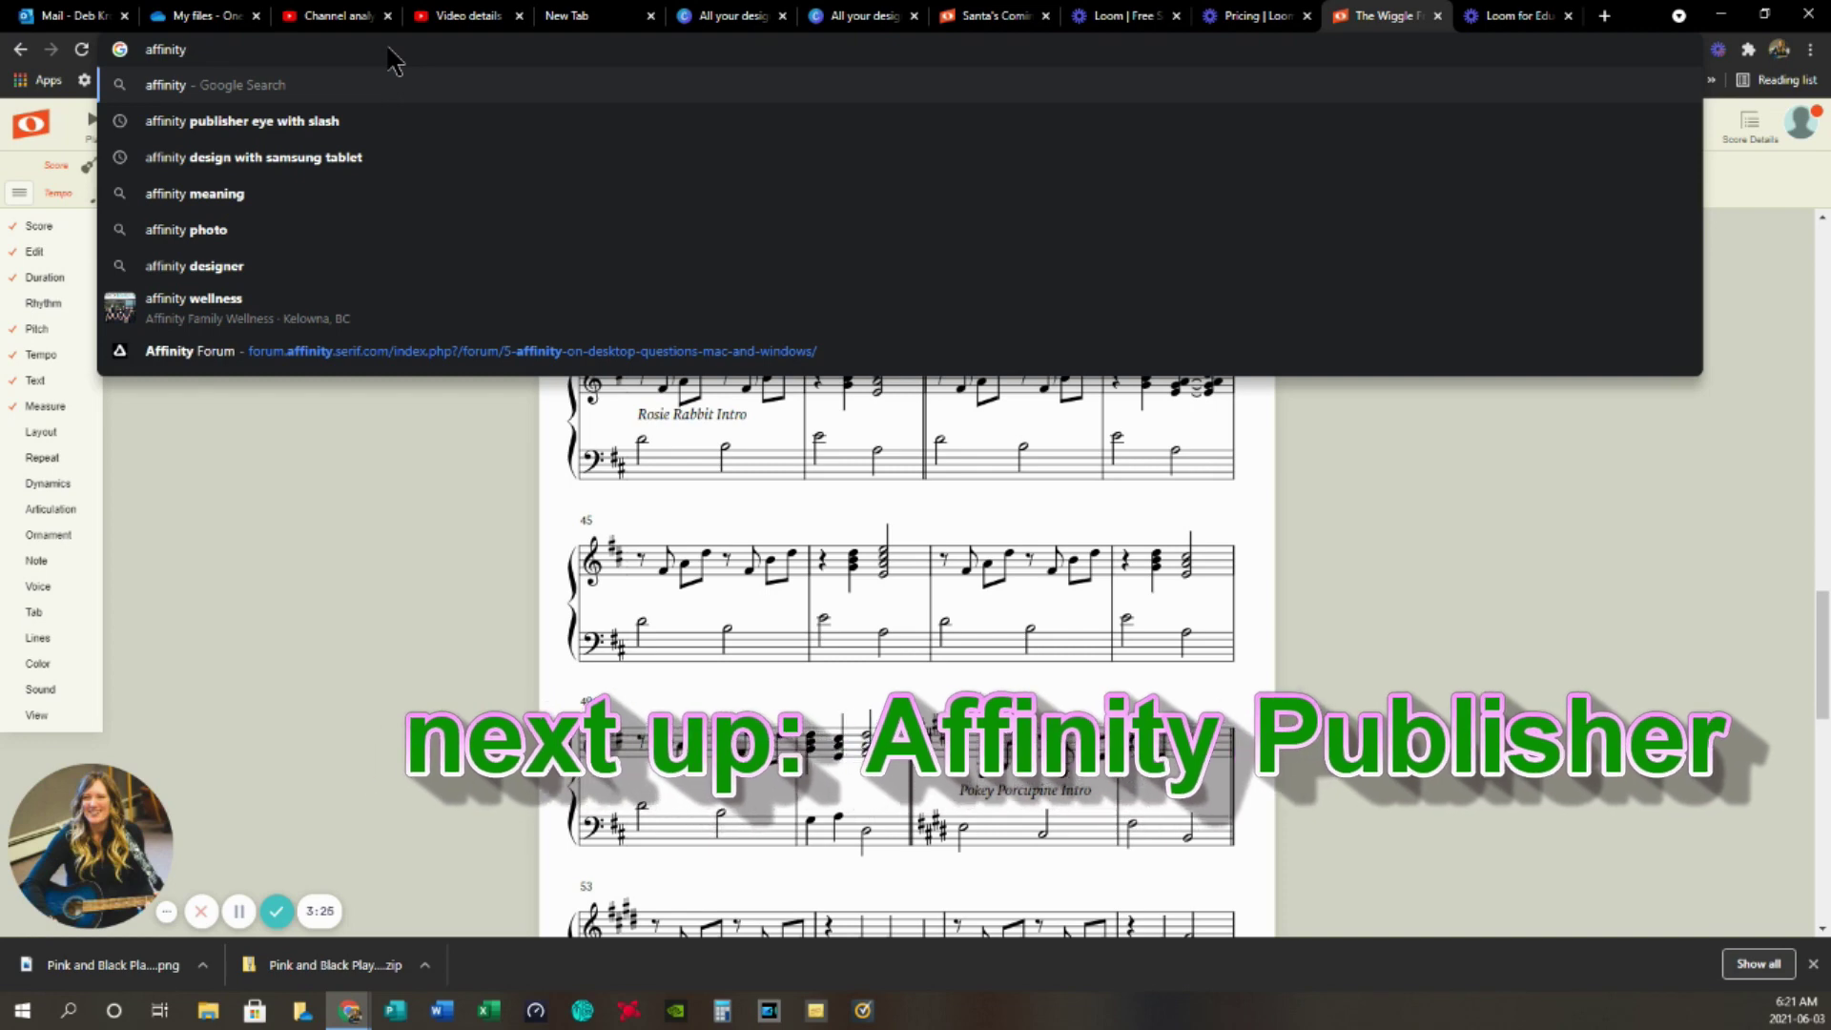
{"action": "type", "text": "publisher"}
{"action": "key", "text": "Return"}
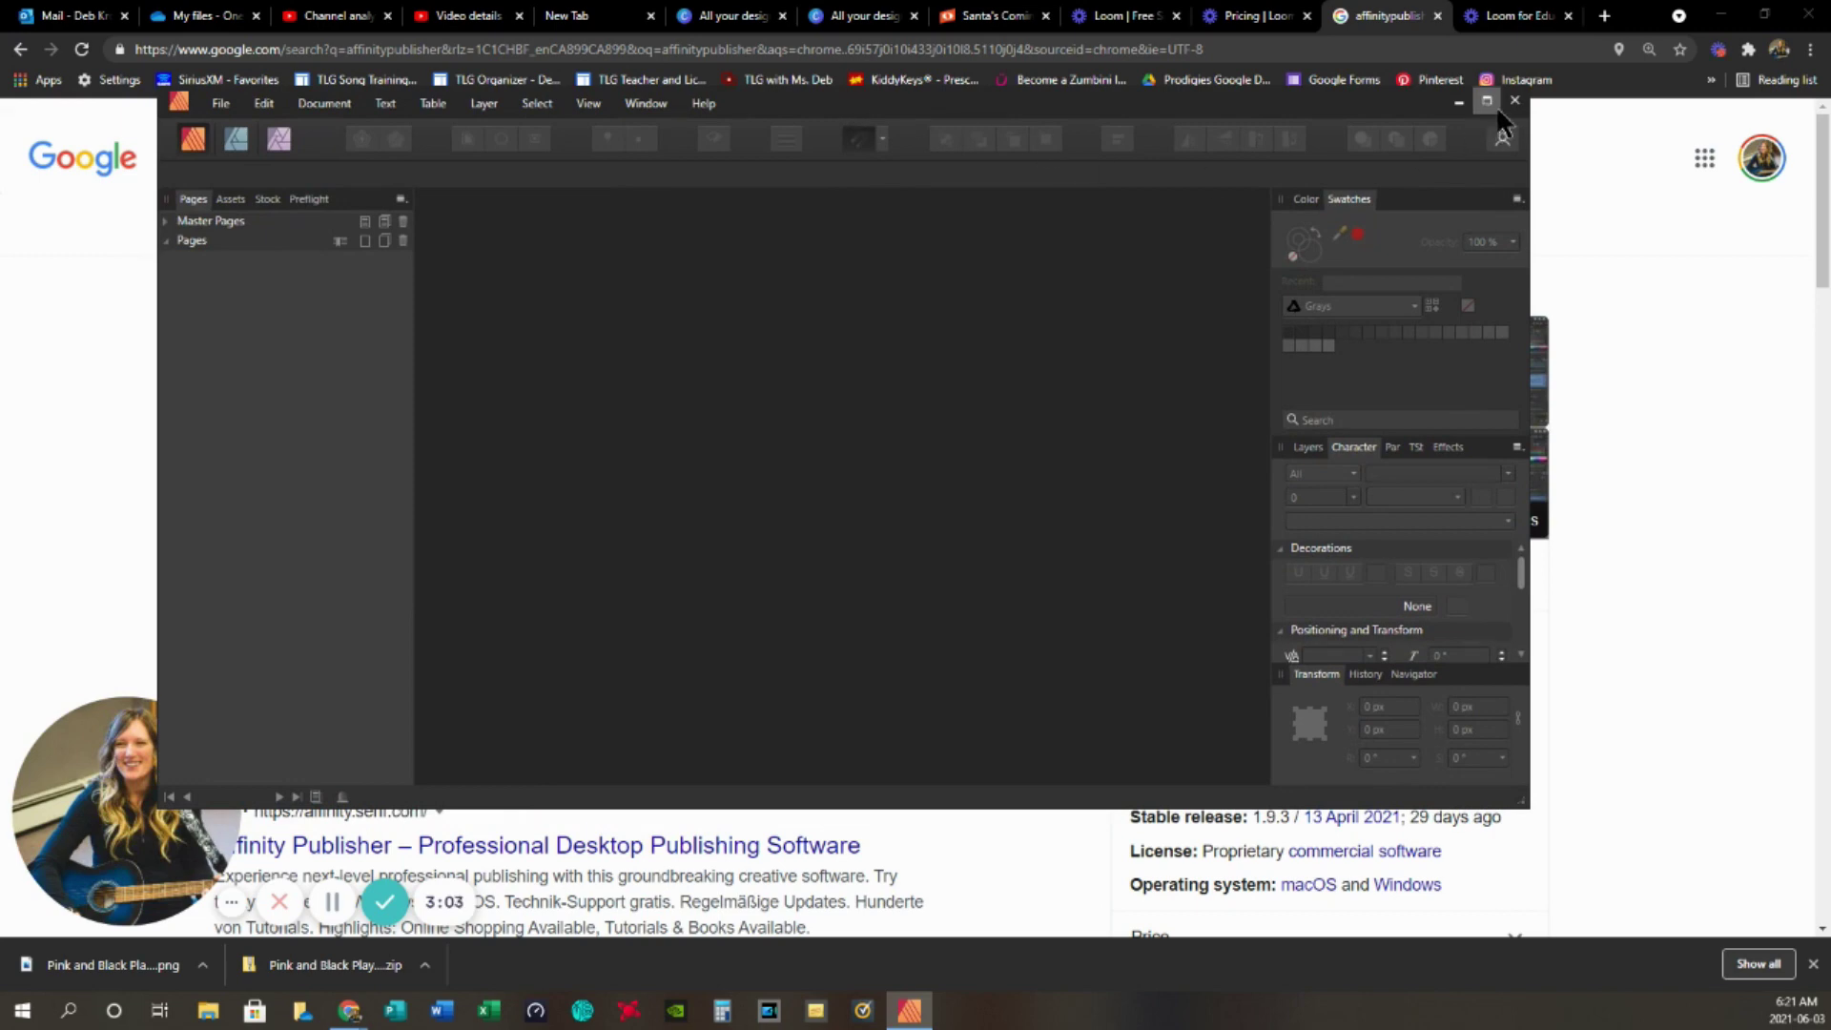
- Maximize Affinity Publisher and open recent file 'Chugga Chugga Woo Woo EngSpan DRAFT 20210530'
{"action": "left_click", "coordinate": [1485, 101]}
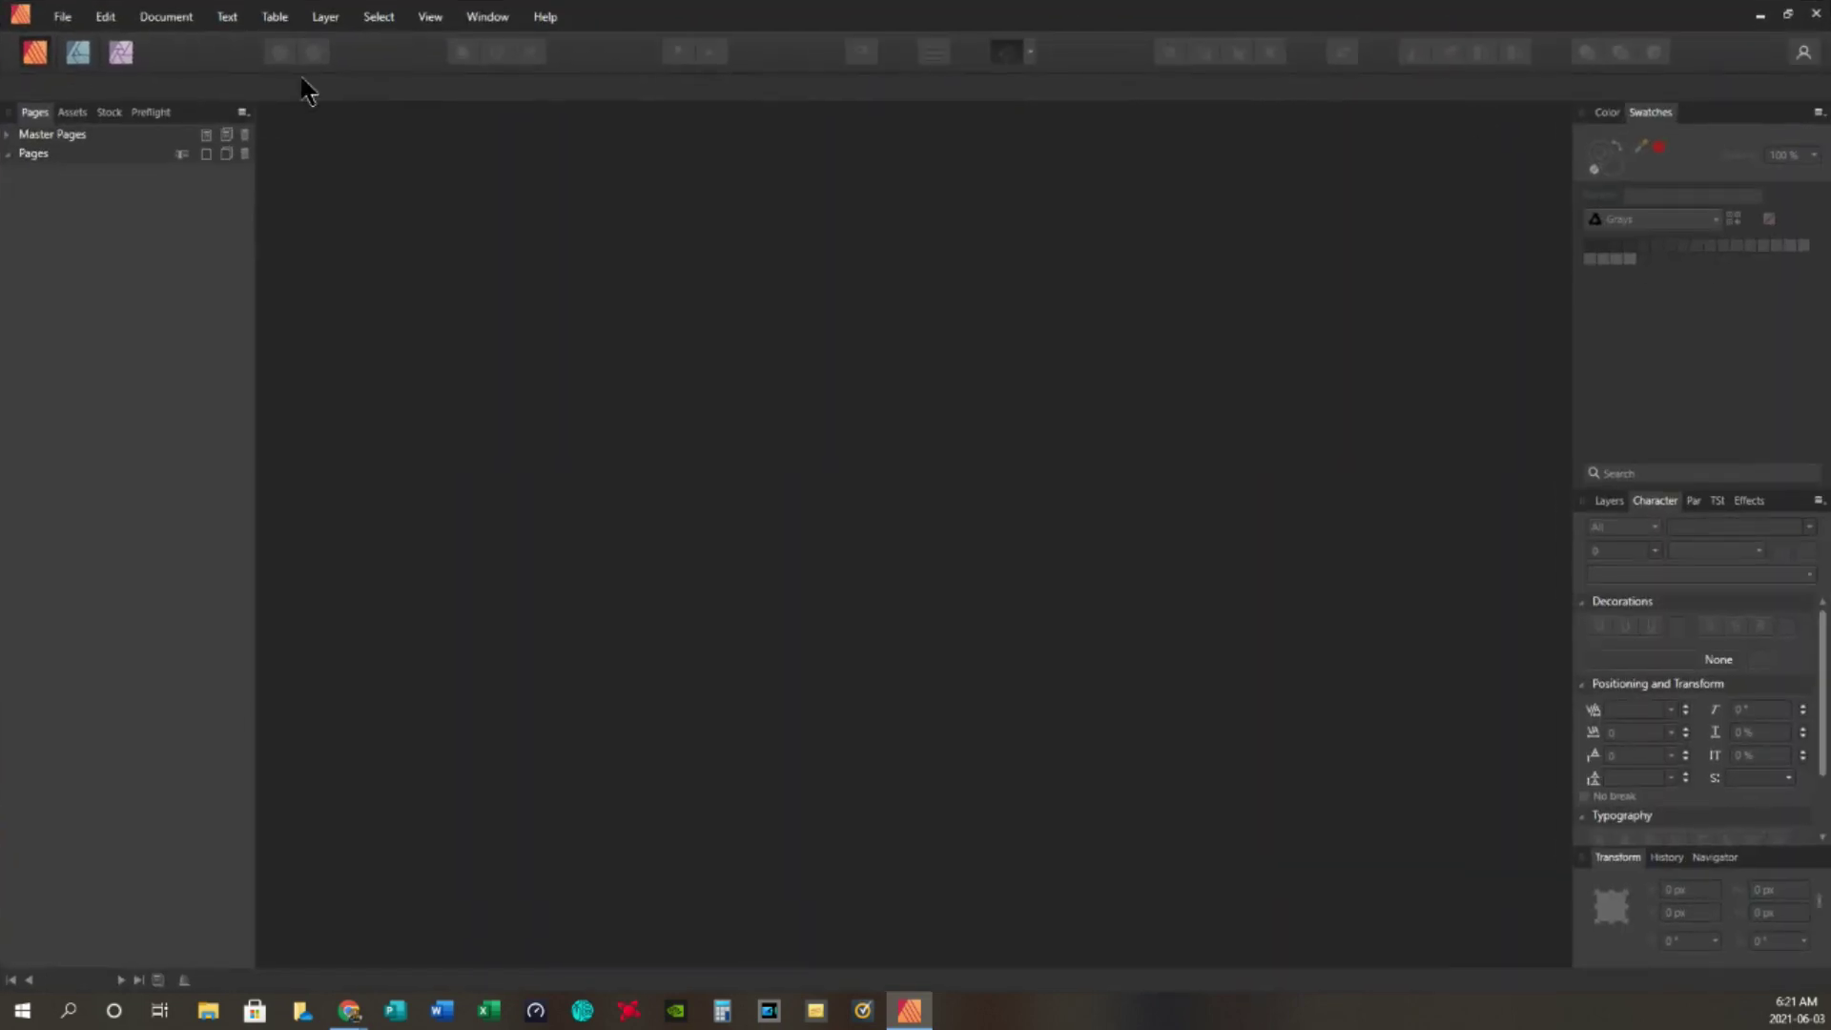
{"action": "left_click", "coordinate": [63, 20]}
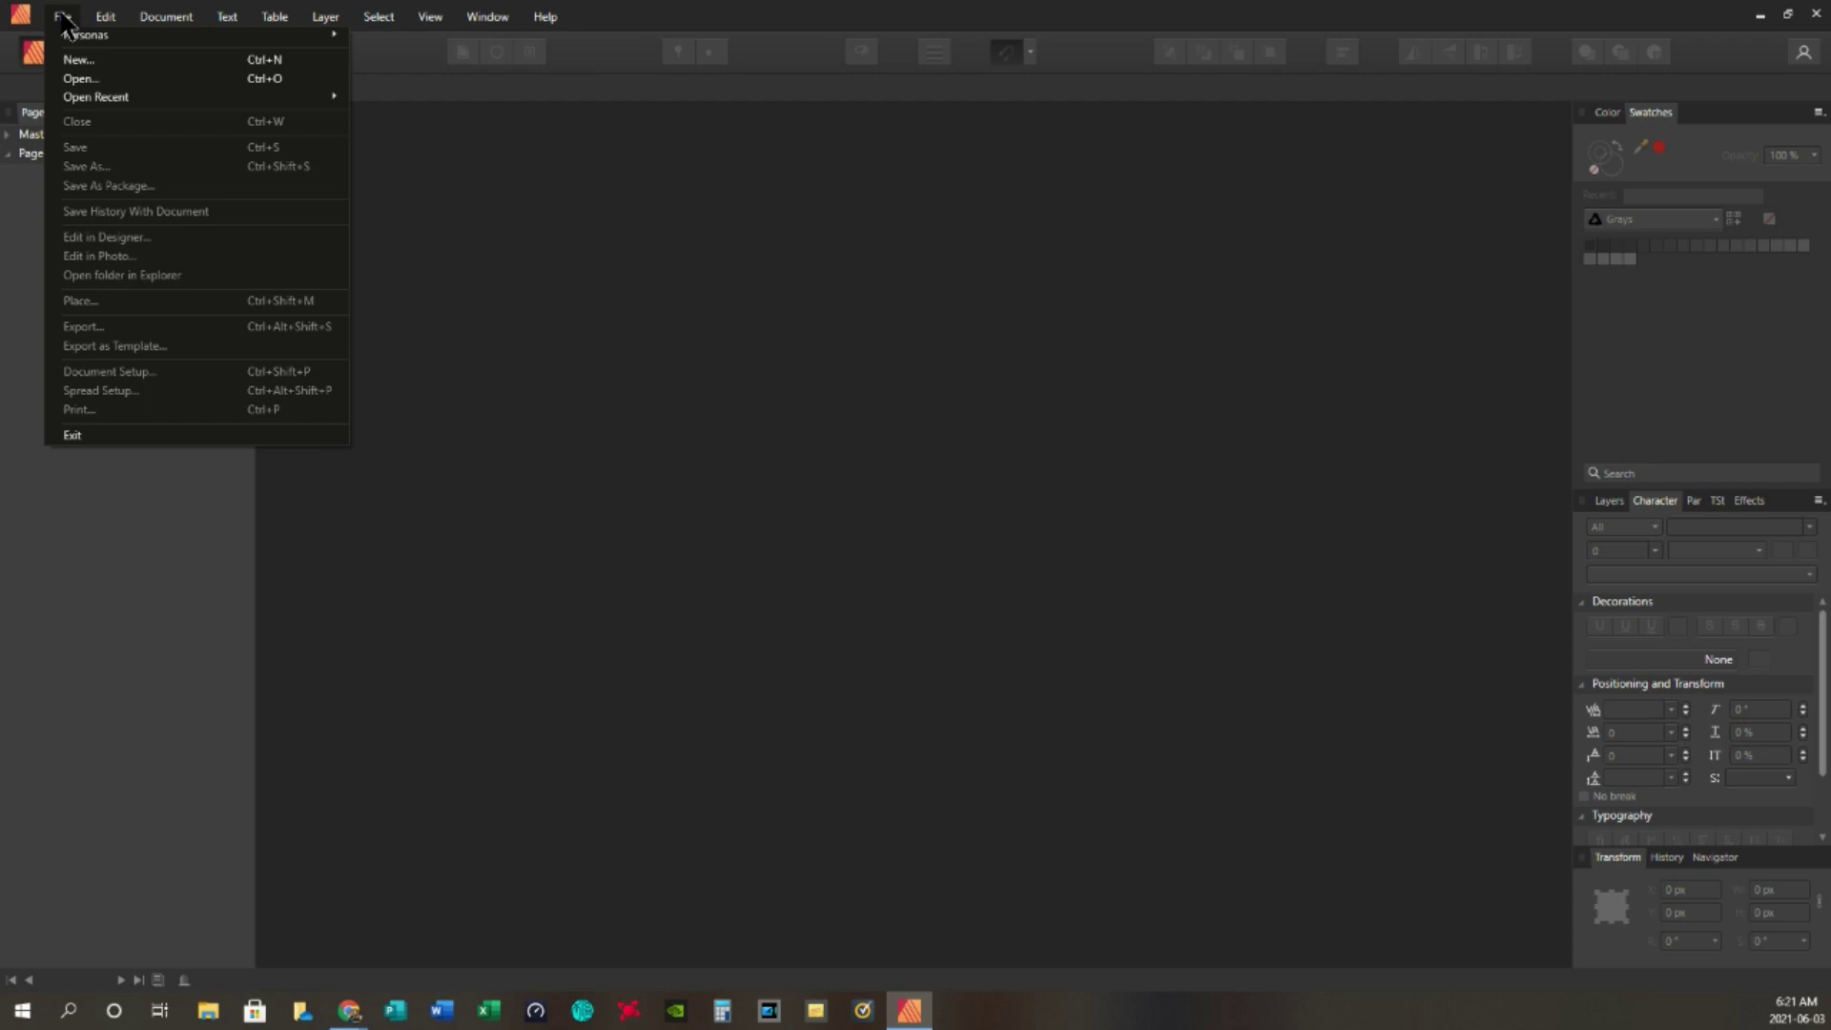
{"action": "mouse_move", "coordinate": [105, 16]}
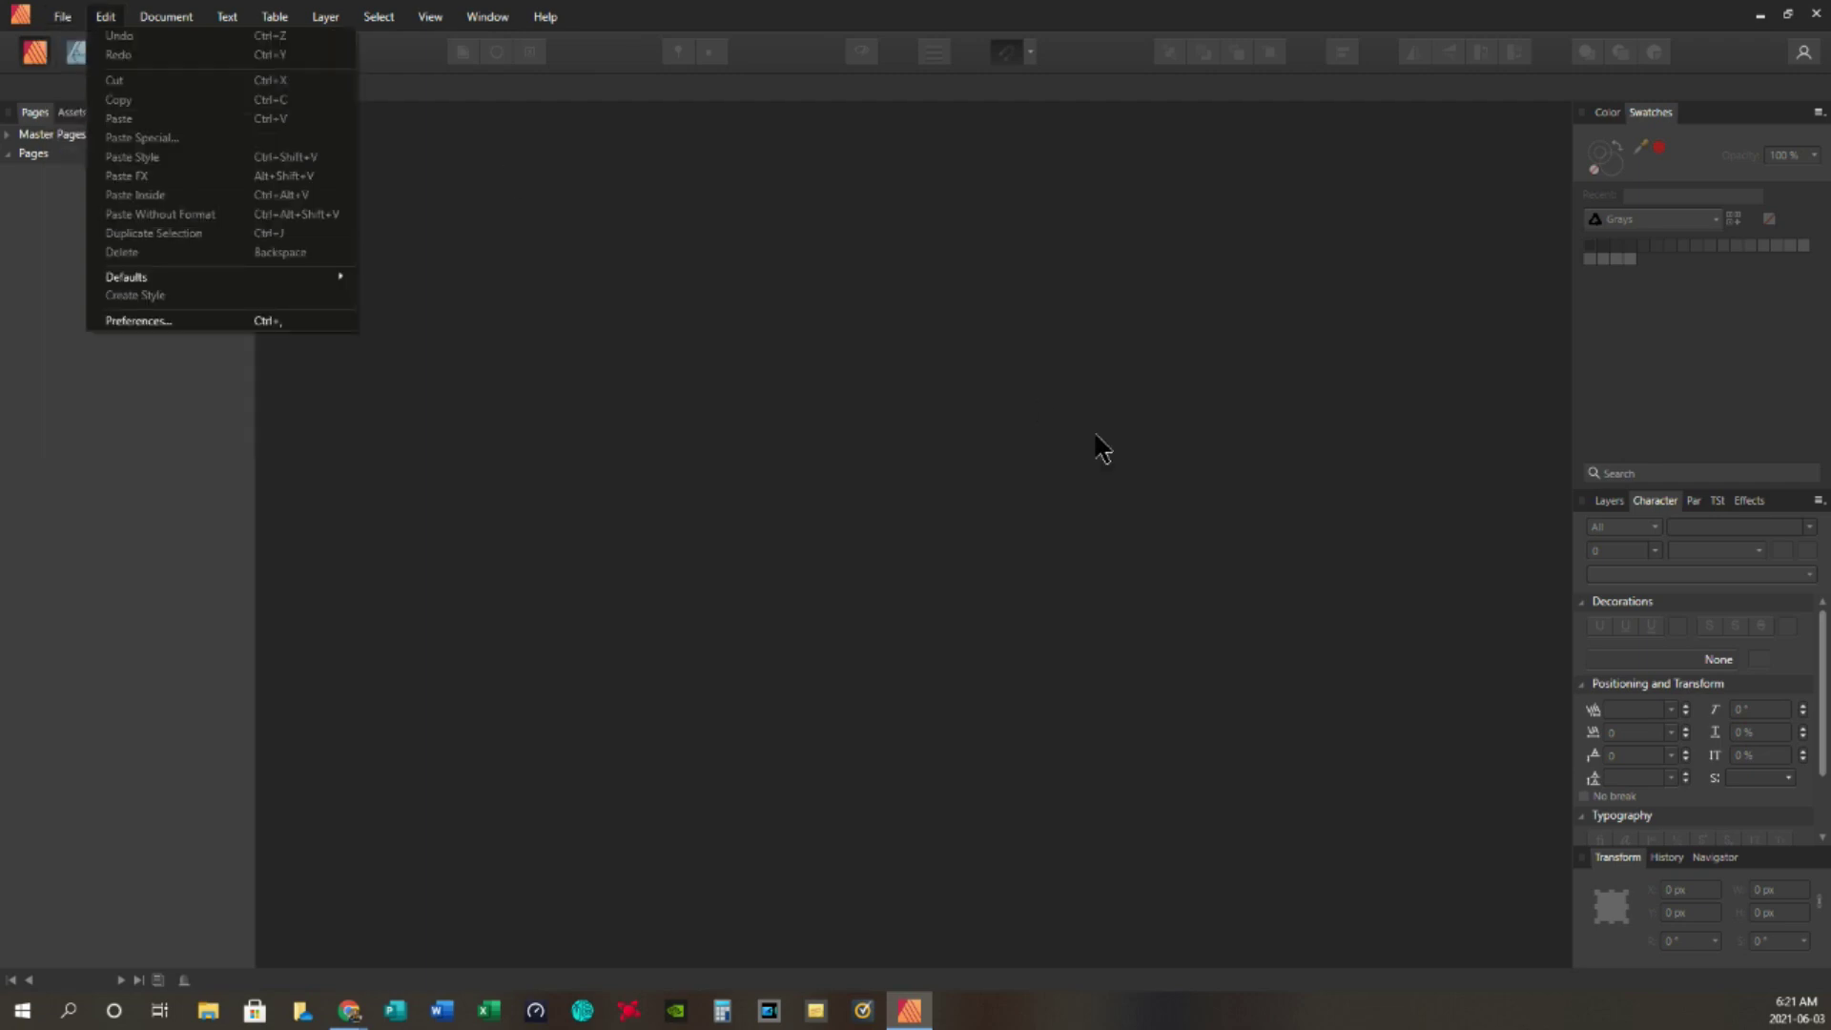
{"action": "left_click", "coordinate": [944, 463]}
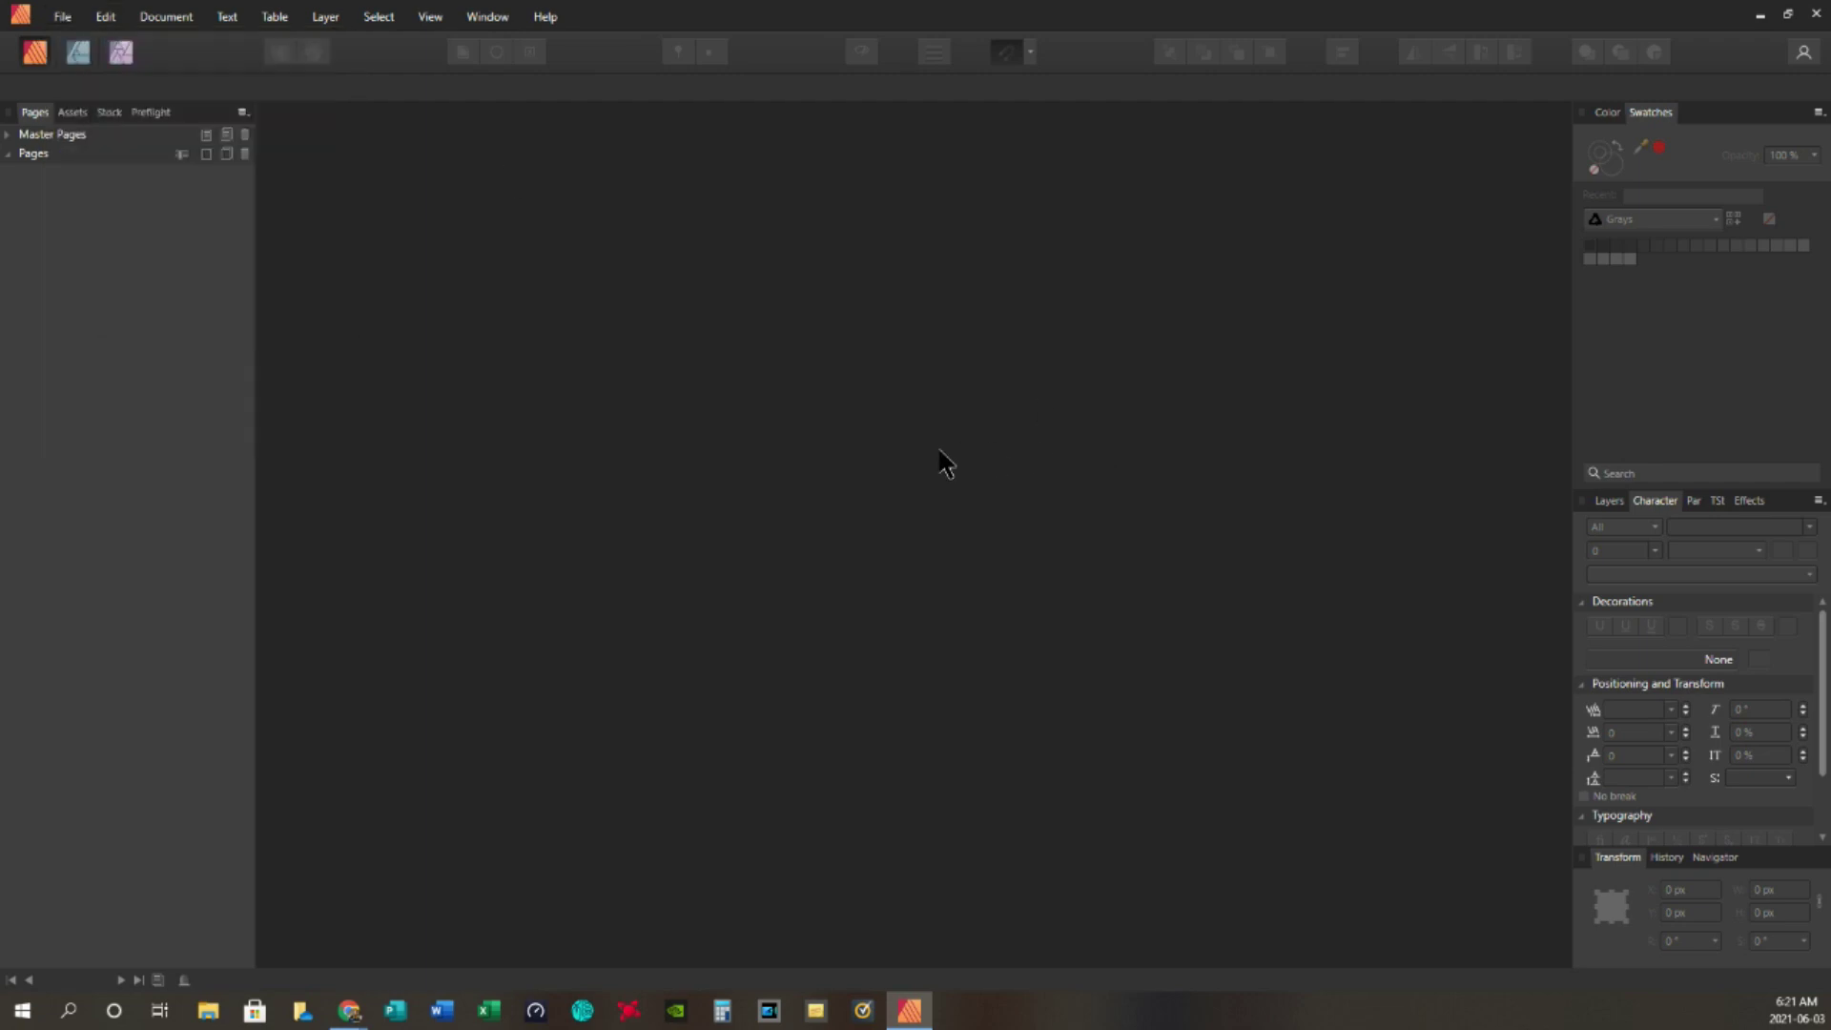
{"action": "left_click", "coordinate": [58, 18]}
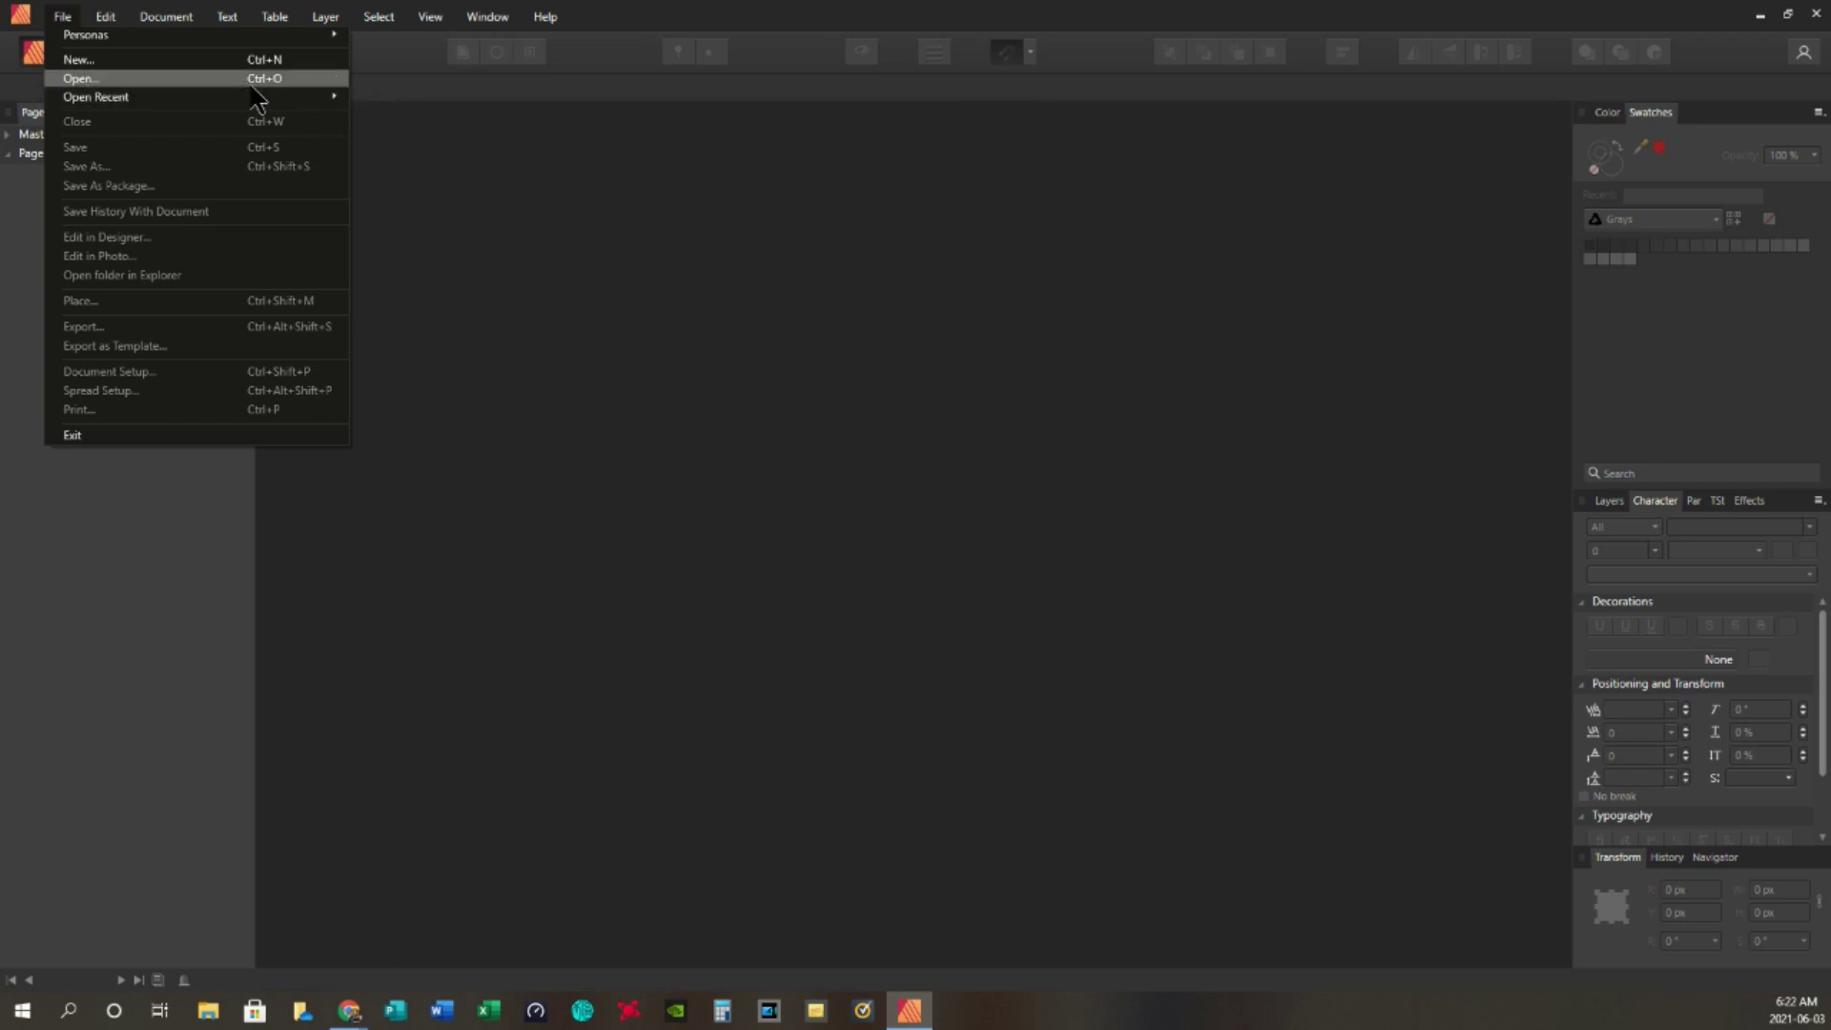
{"action": "mouse_move", "coordinate": [255, 99]}
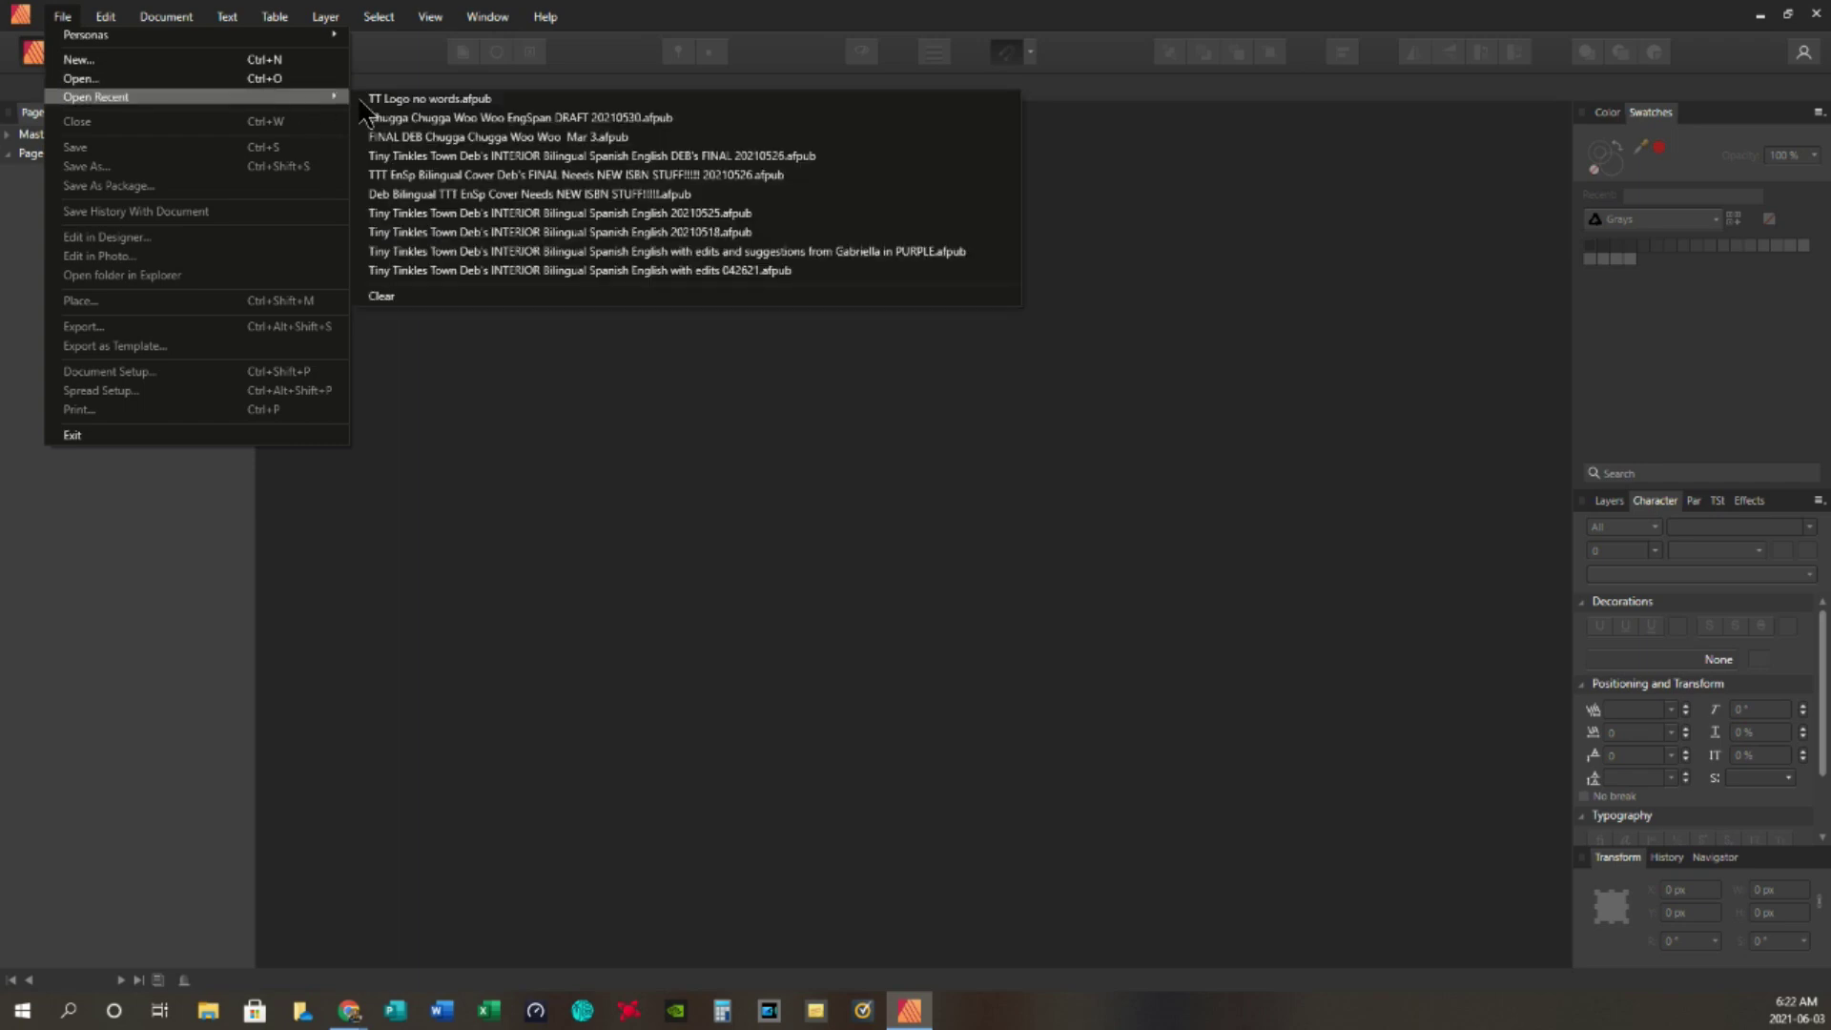
{"action": "left_click", "coordinate": [499, 138]}
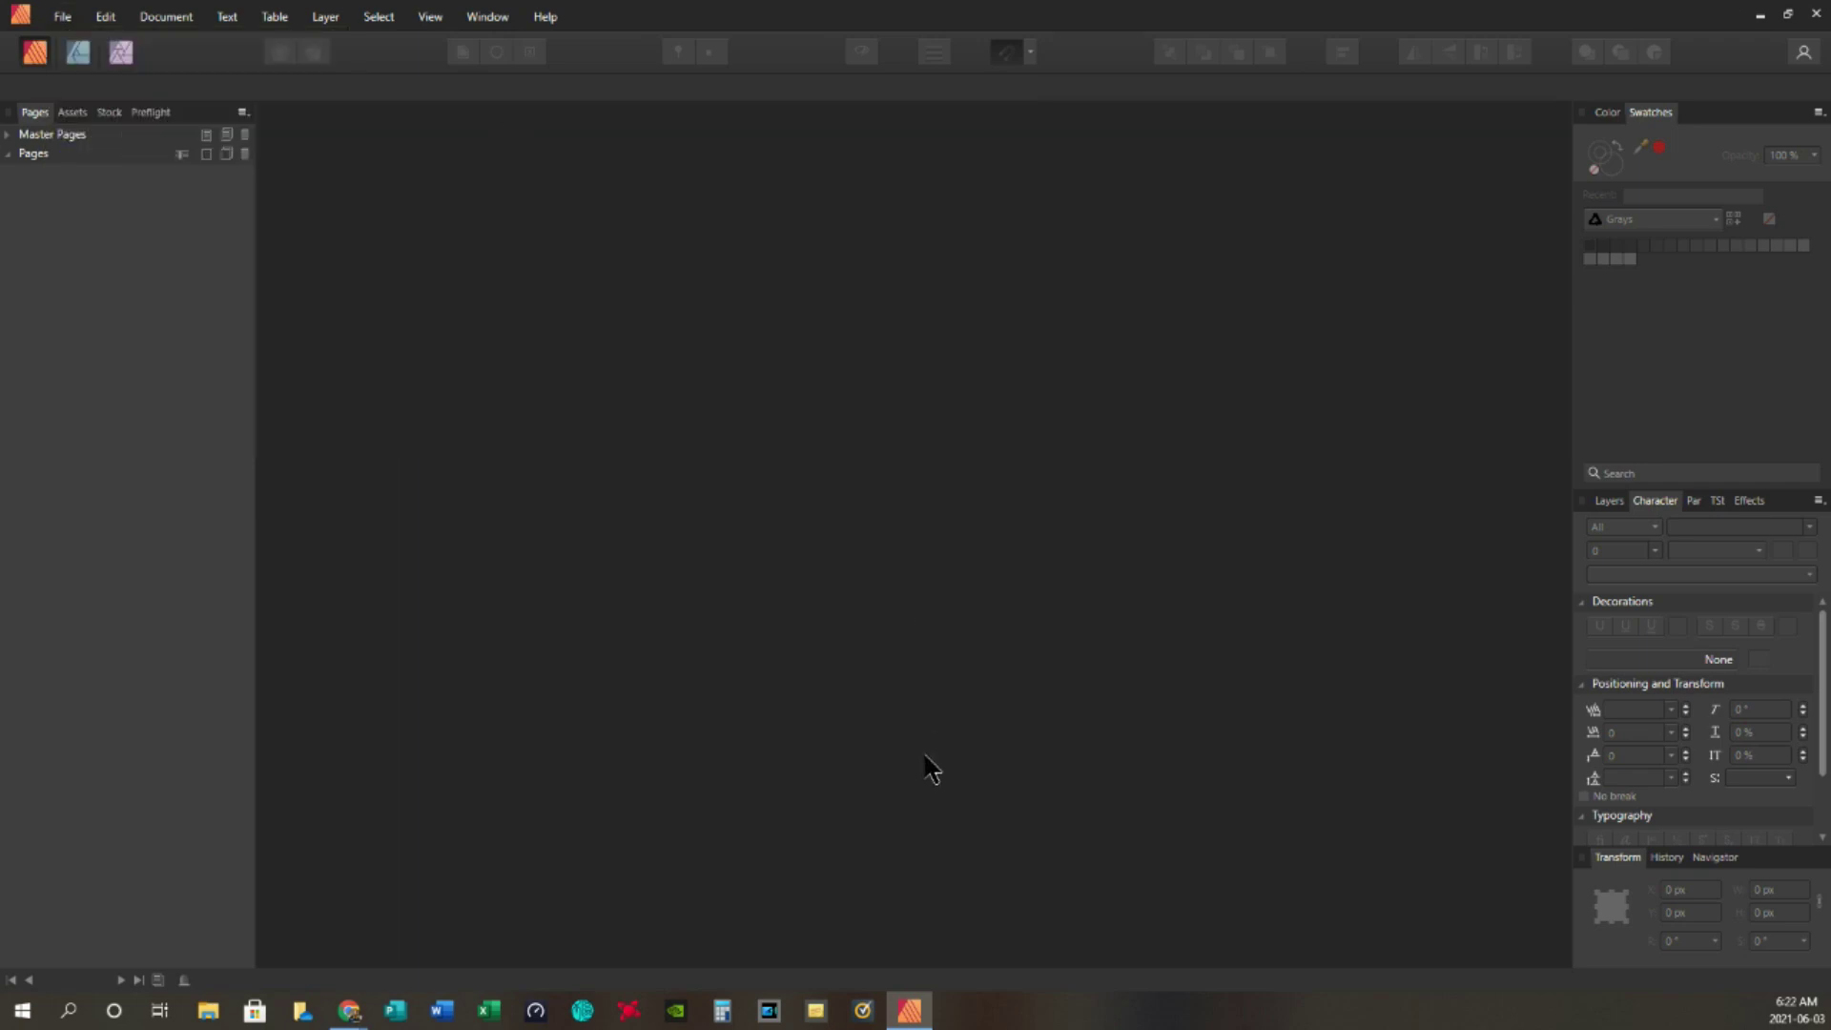
{"action": "scroll", "coordinate": [940, 724], "scroll_direction": "down", "scroll_amount": 5}
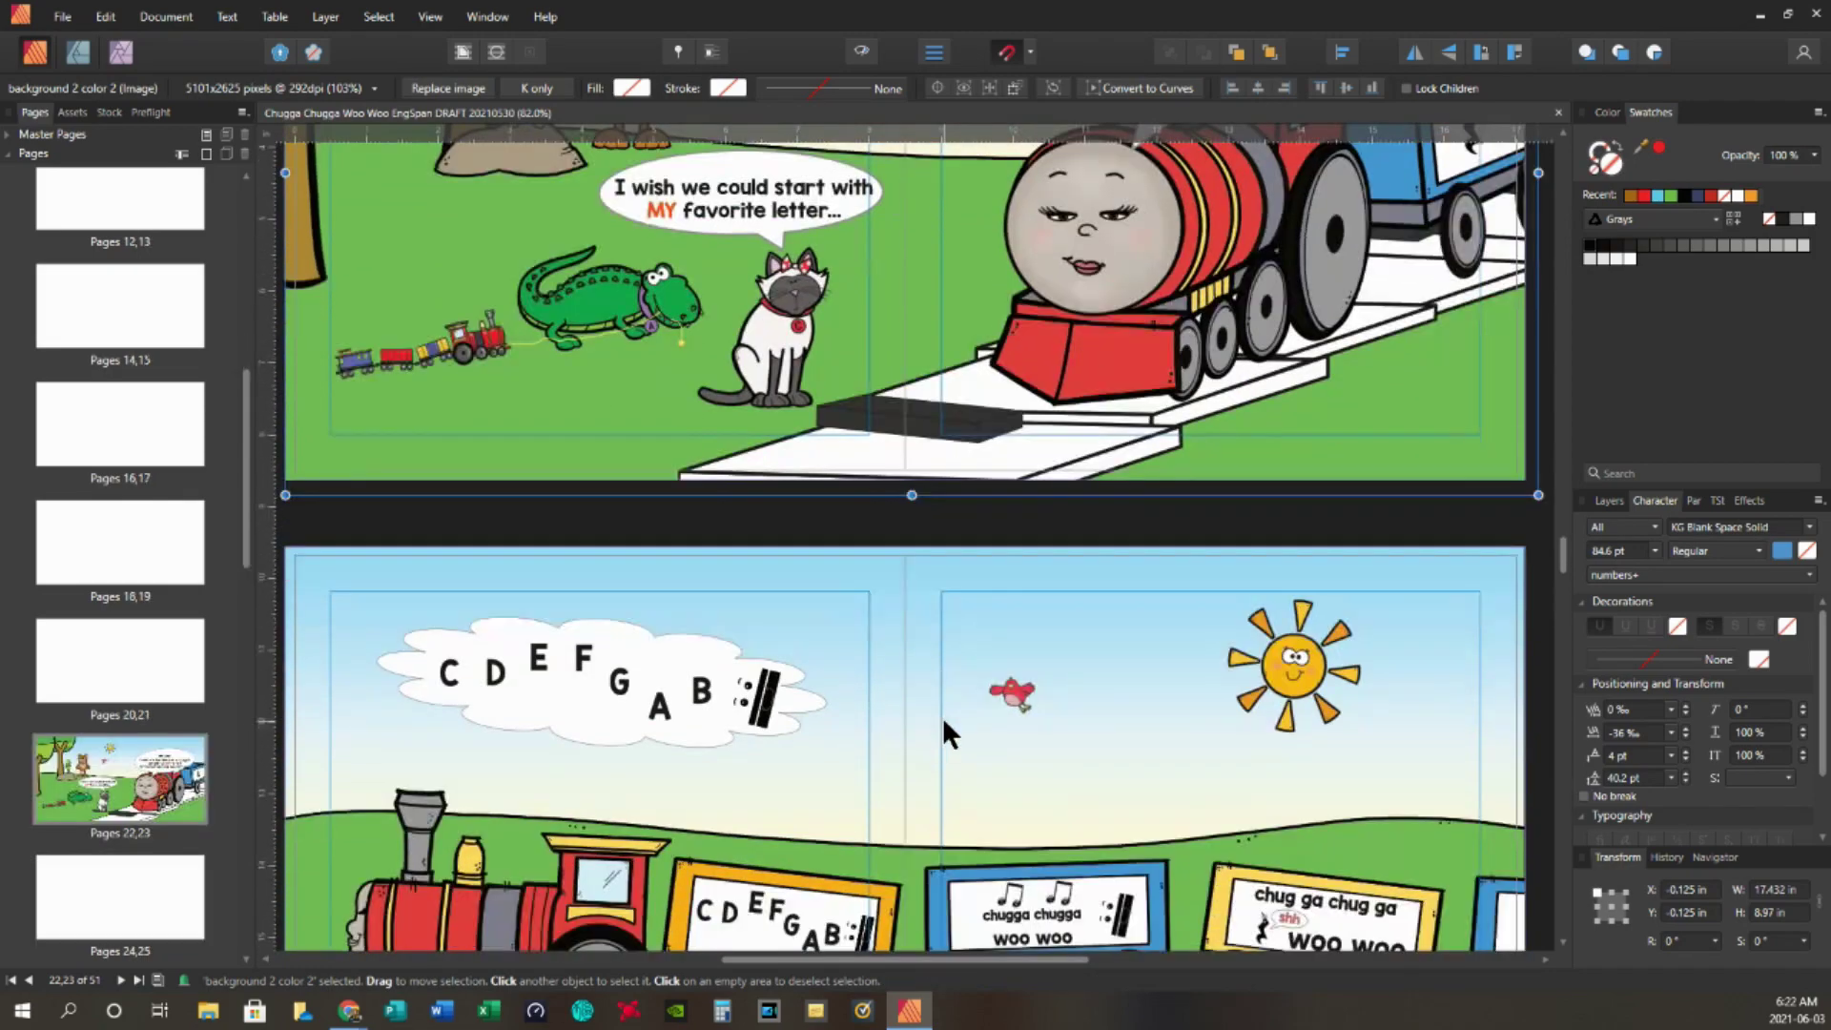
- Scroll through the book's spreads to the cover and game pages, then minimize Affinity Publisher
{"action": "scroll", "coordinate": [942, 717], "scroll_direction": "down", "scroll_amount": 10}
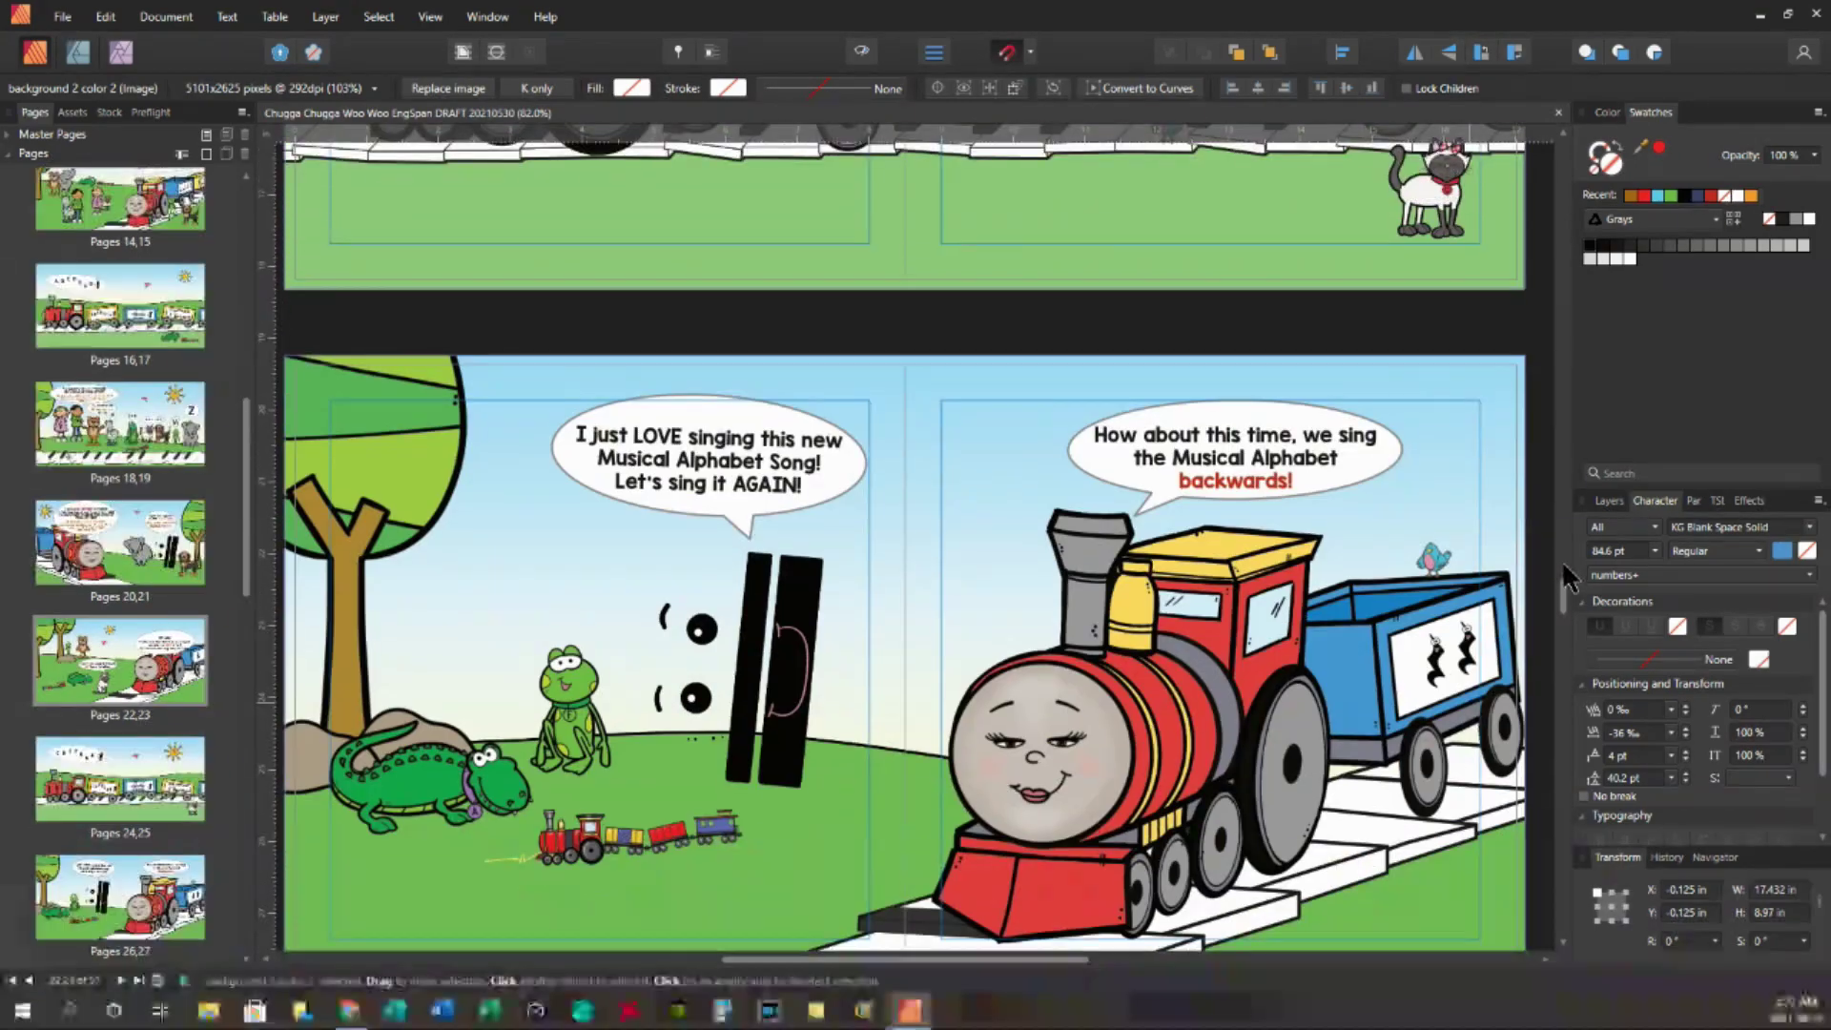
{"action": "left_click_drag", "start_coordinate": [1565, 567], "coordinate": [1555, 481]}
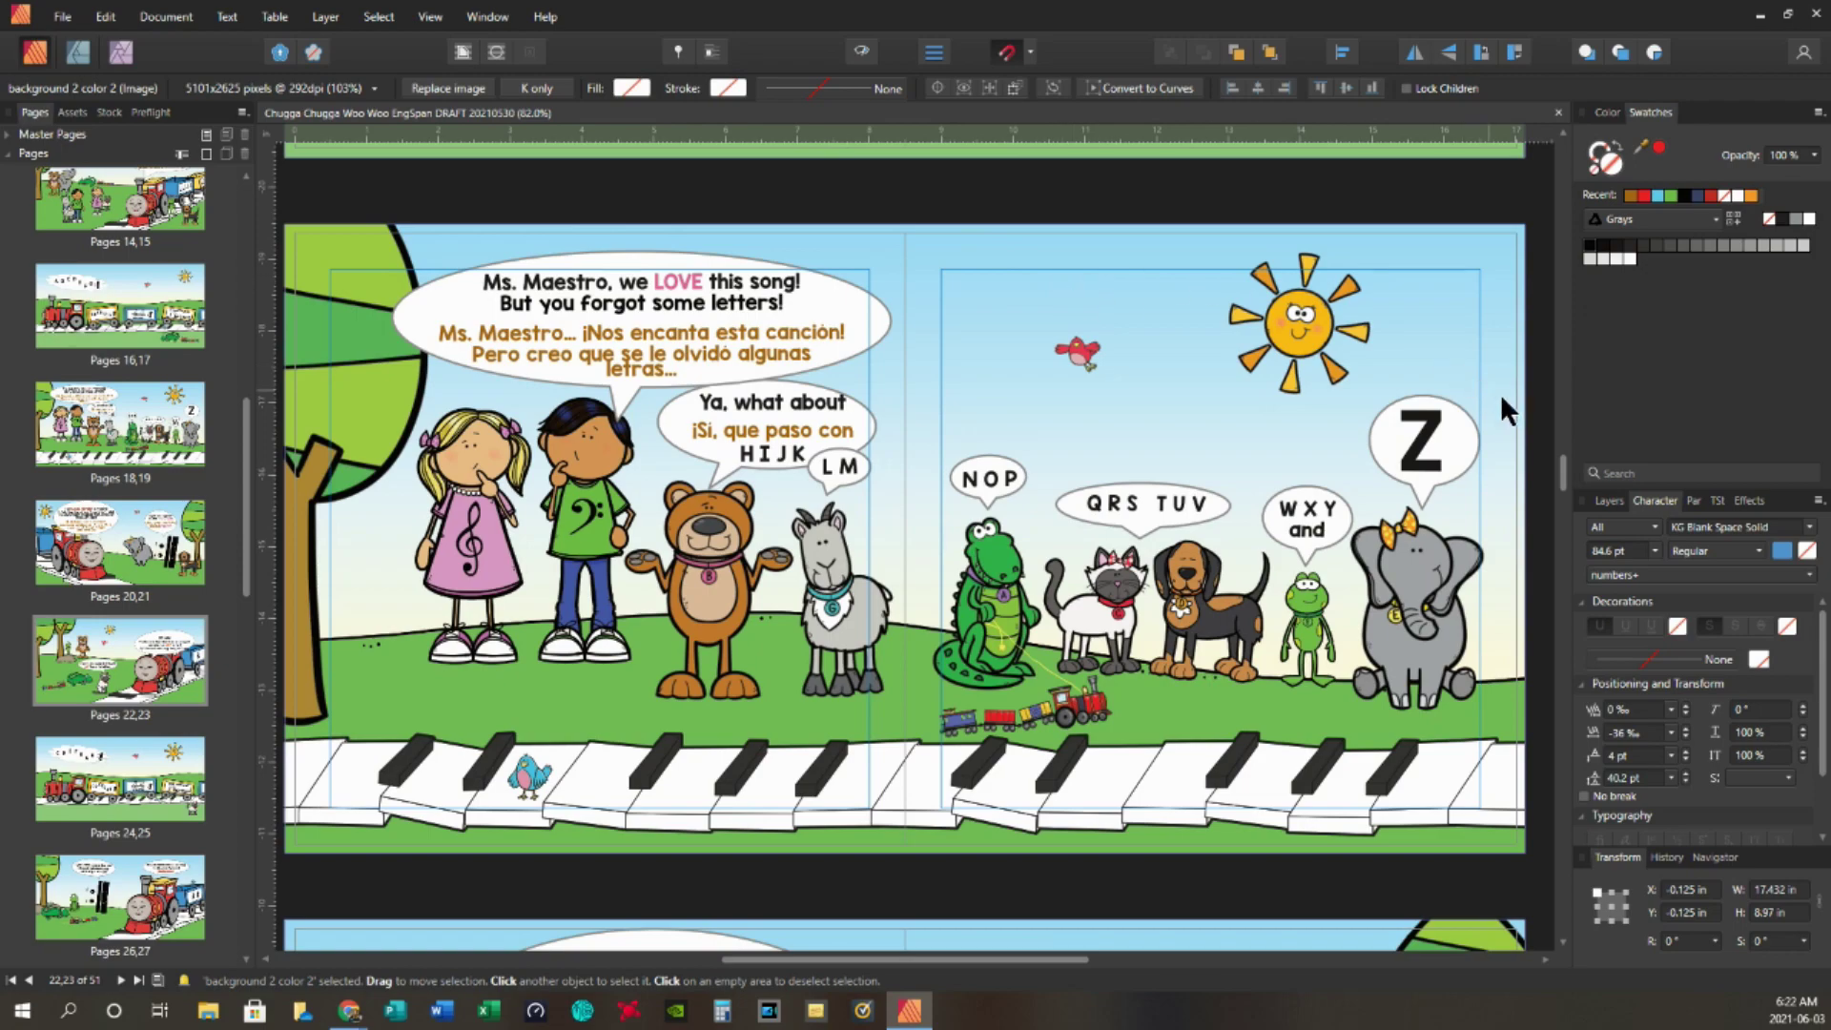
{"action": "left_click_drag", "start_coordinate": [1569, 486], "coordinate": [1575, 202]}
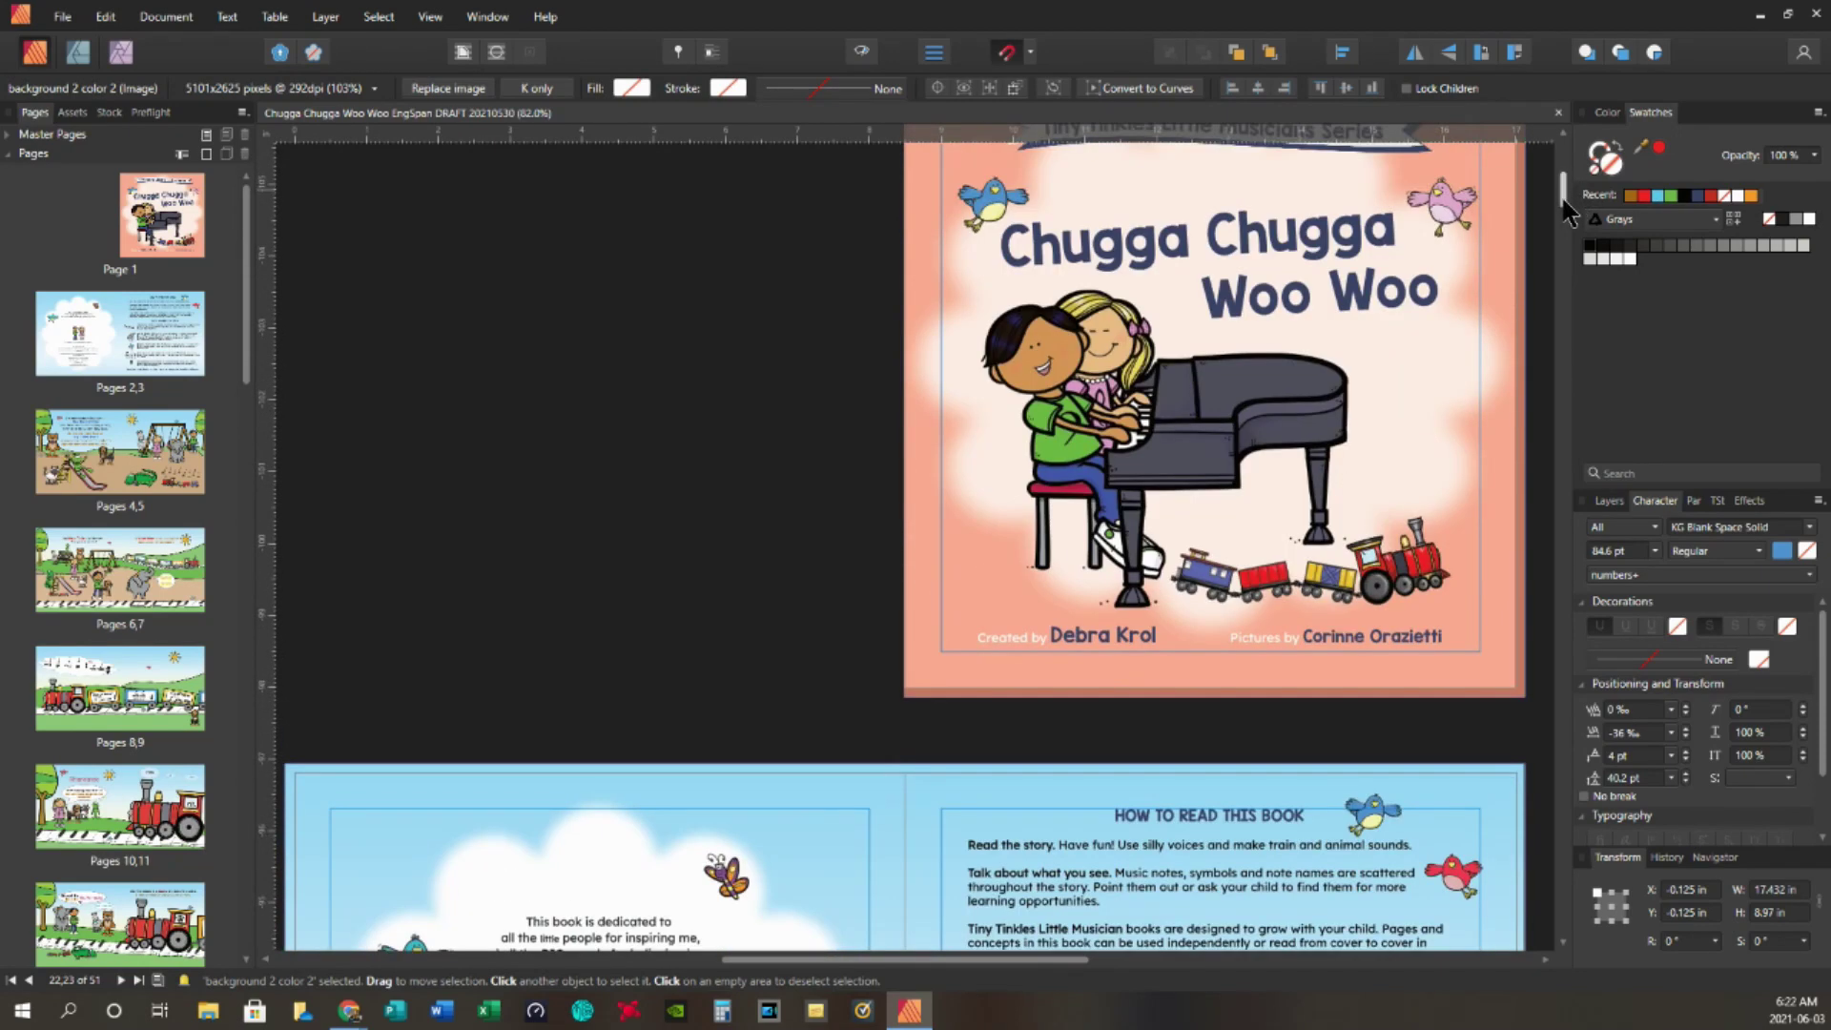
{"action": "left_click_drag", "start_coordinate": [1564, 211], "coordinate": [1571, 942]}
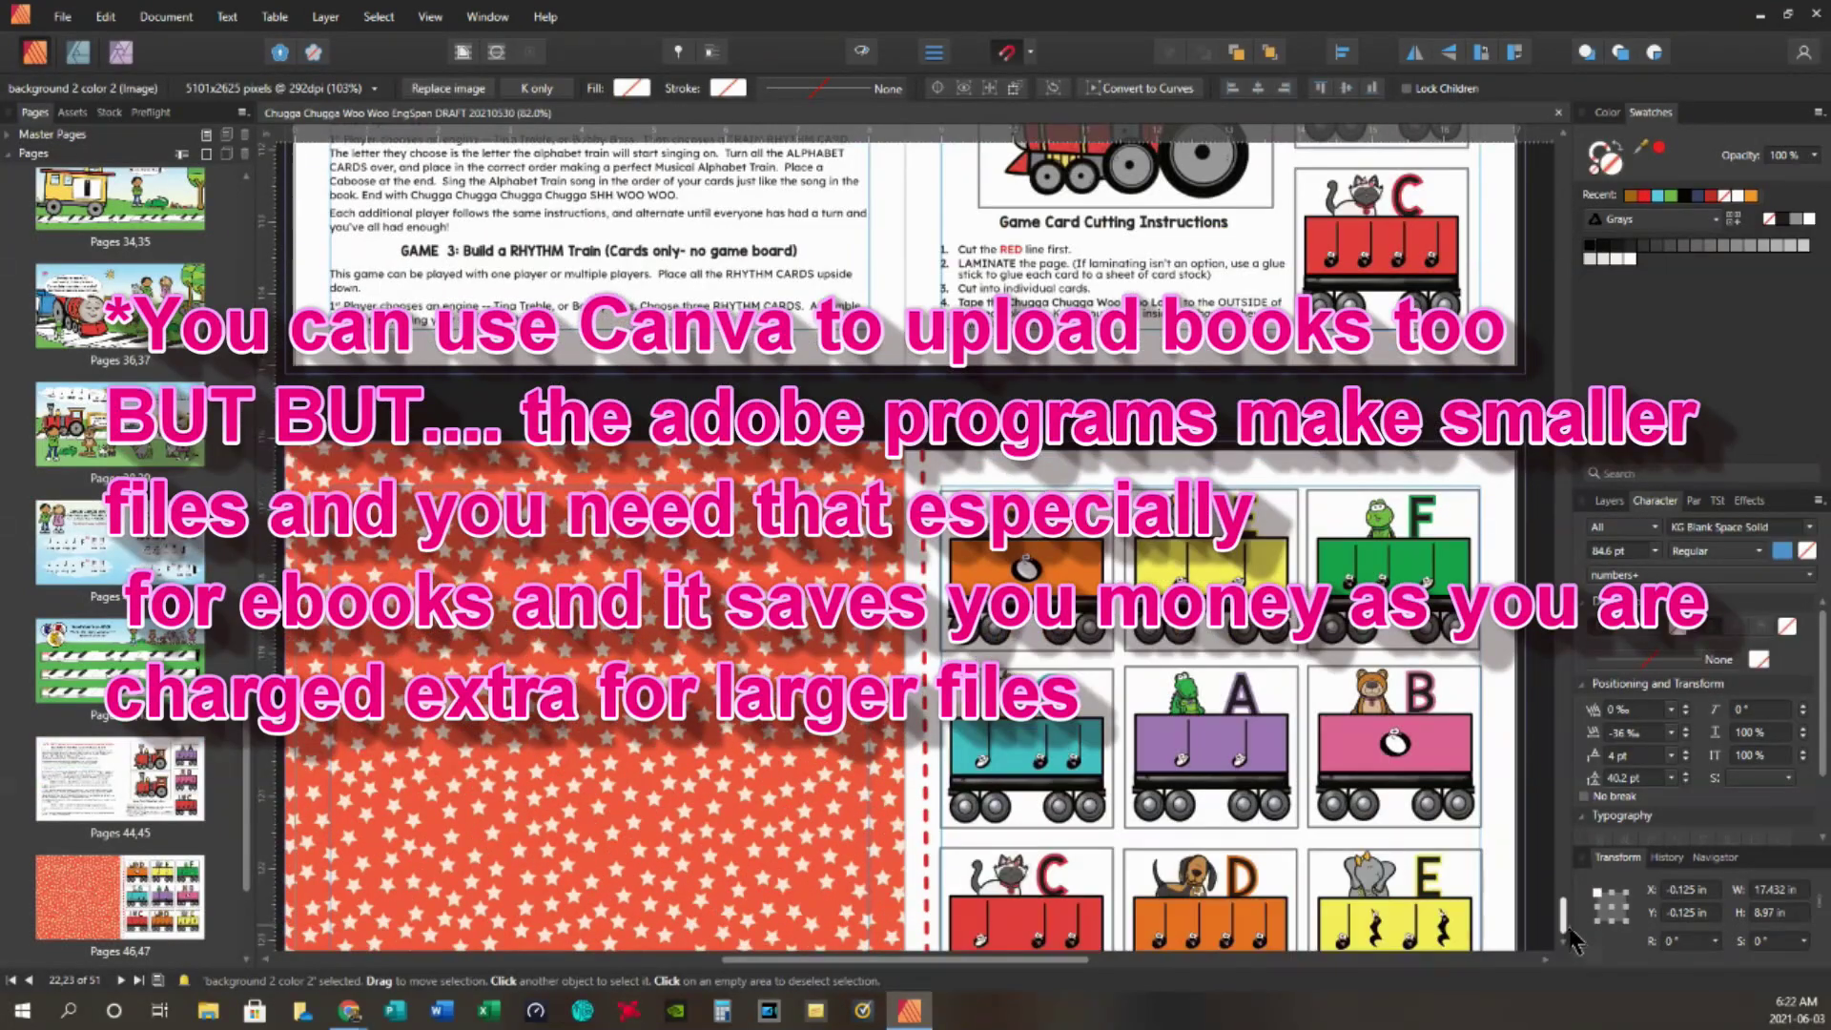
{"action": "scroll", "coordinate": [1467, 901], "scroll_direction": "up", "scroll_amount": 5}
{"action": "scroll", "coordinate": [1083, 625], "scroll_direction": "down", "scroll_amount": 7}
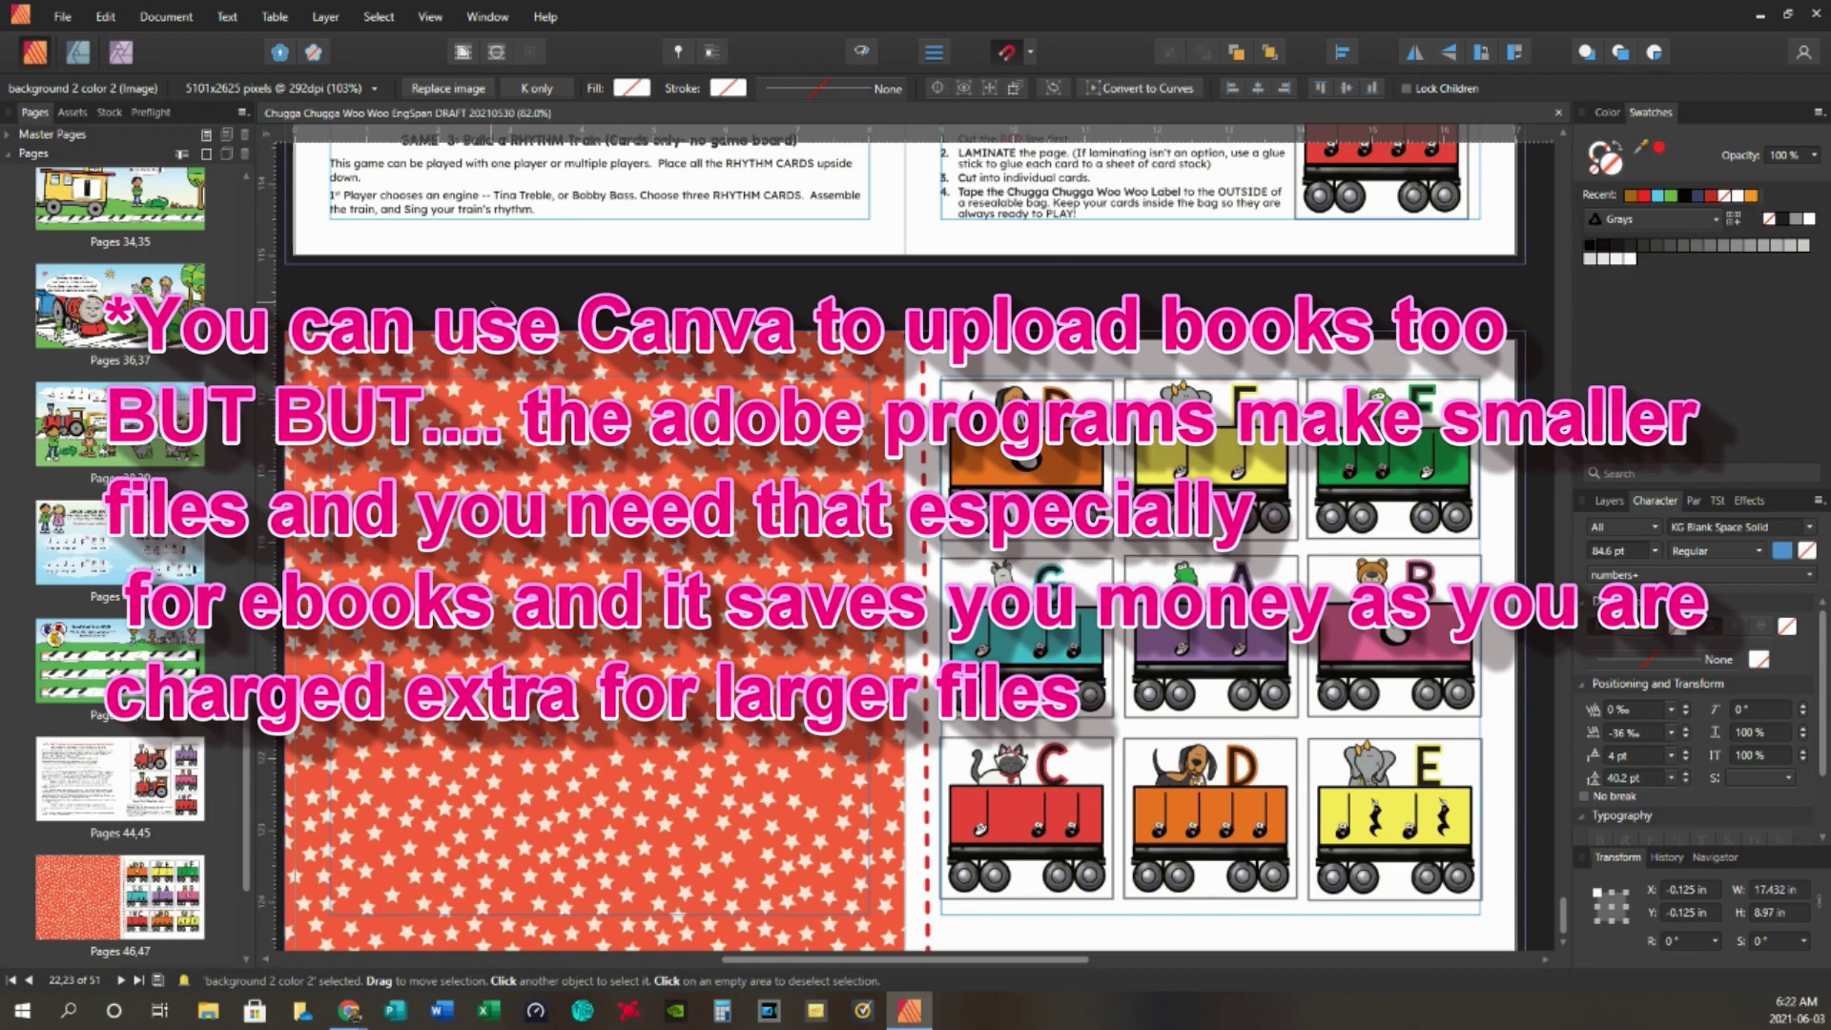
{"action": "scroll", "coordinate": [722, 658], "scroll_direction": "up", "scroll_amount": 13}
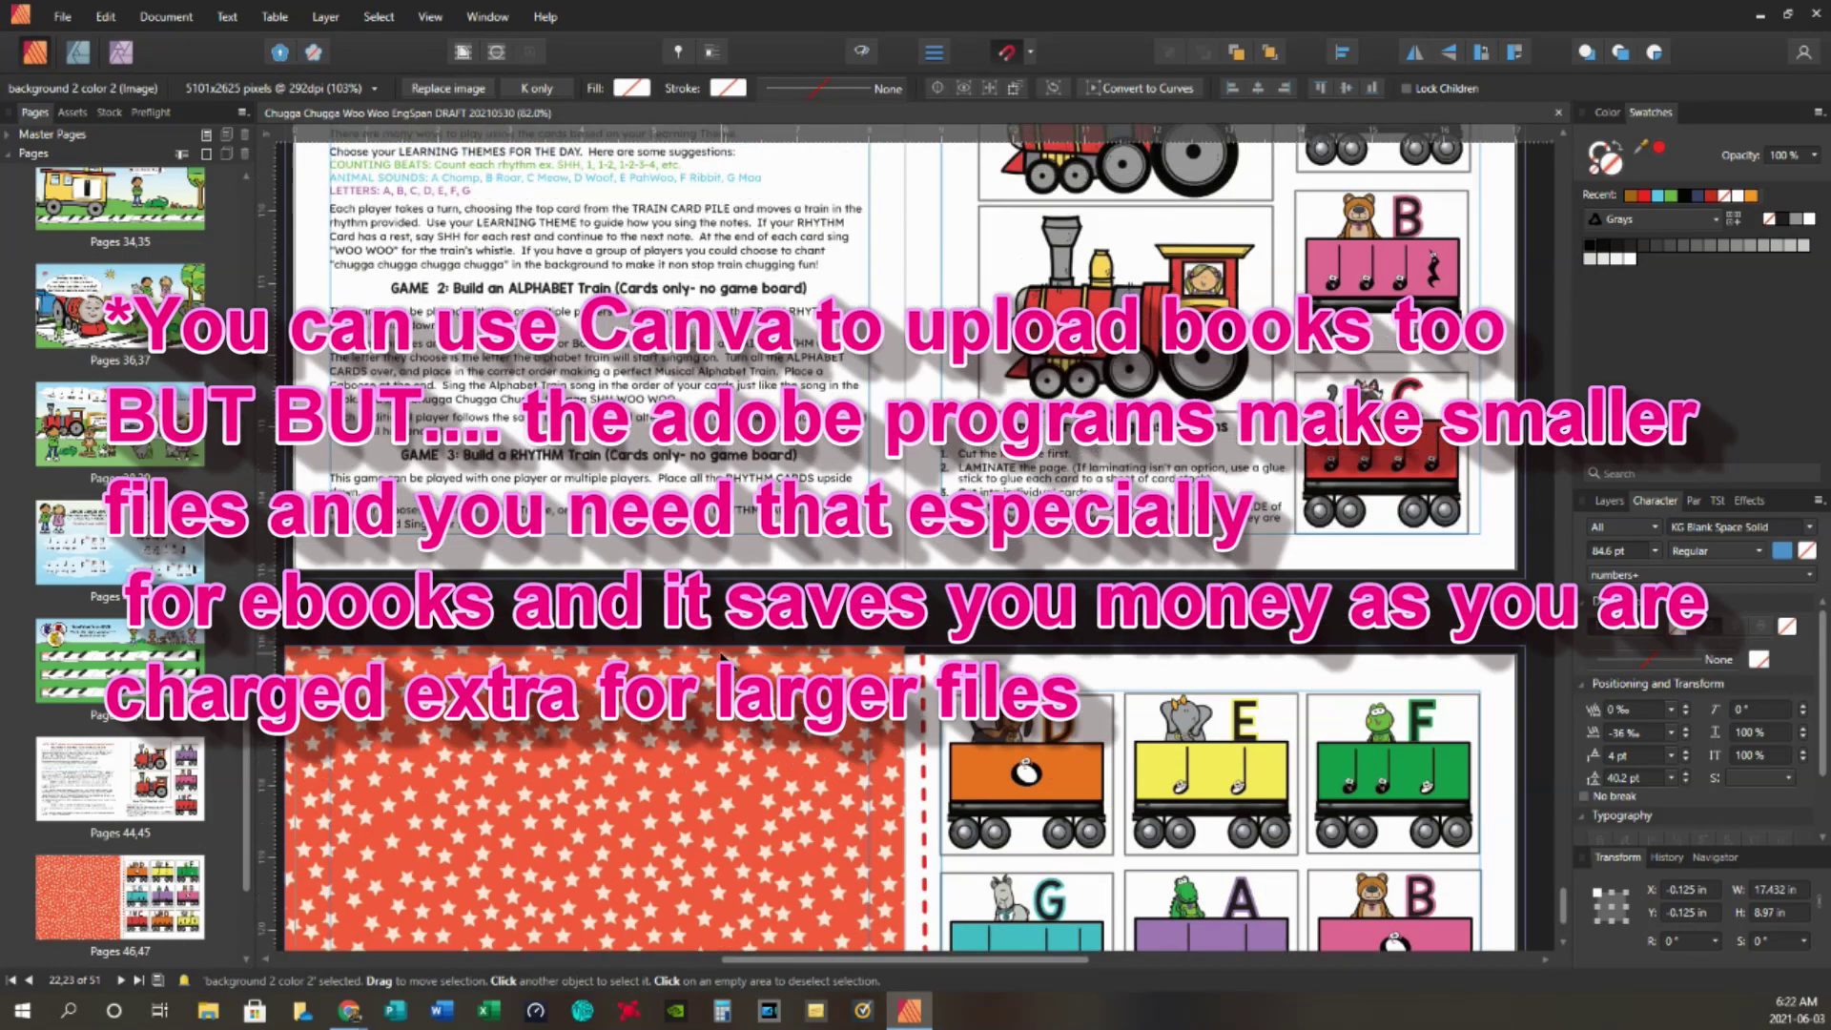
{"action": "scroll", "coordinate": [722, 658], "scroll_direction": "up", "scroll_amount": 3}
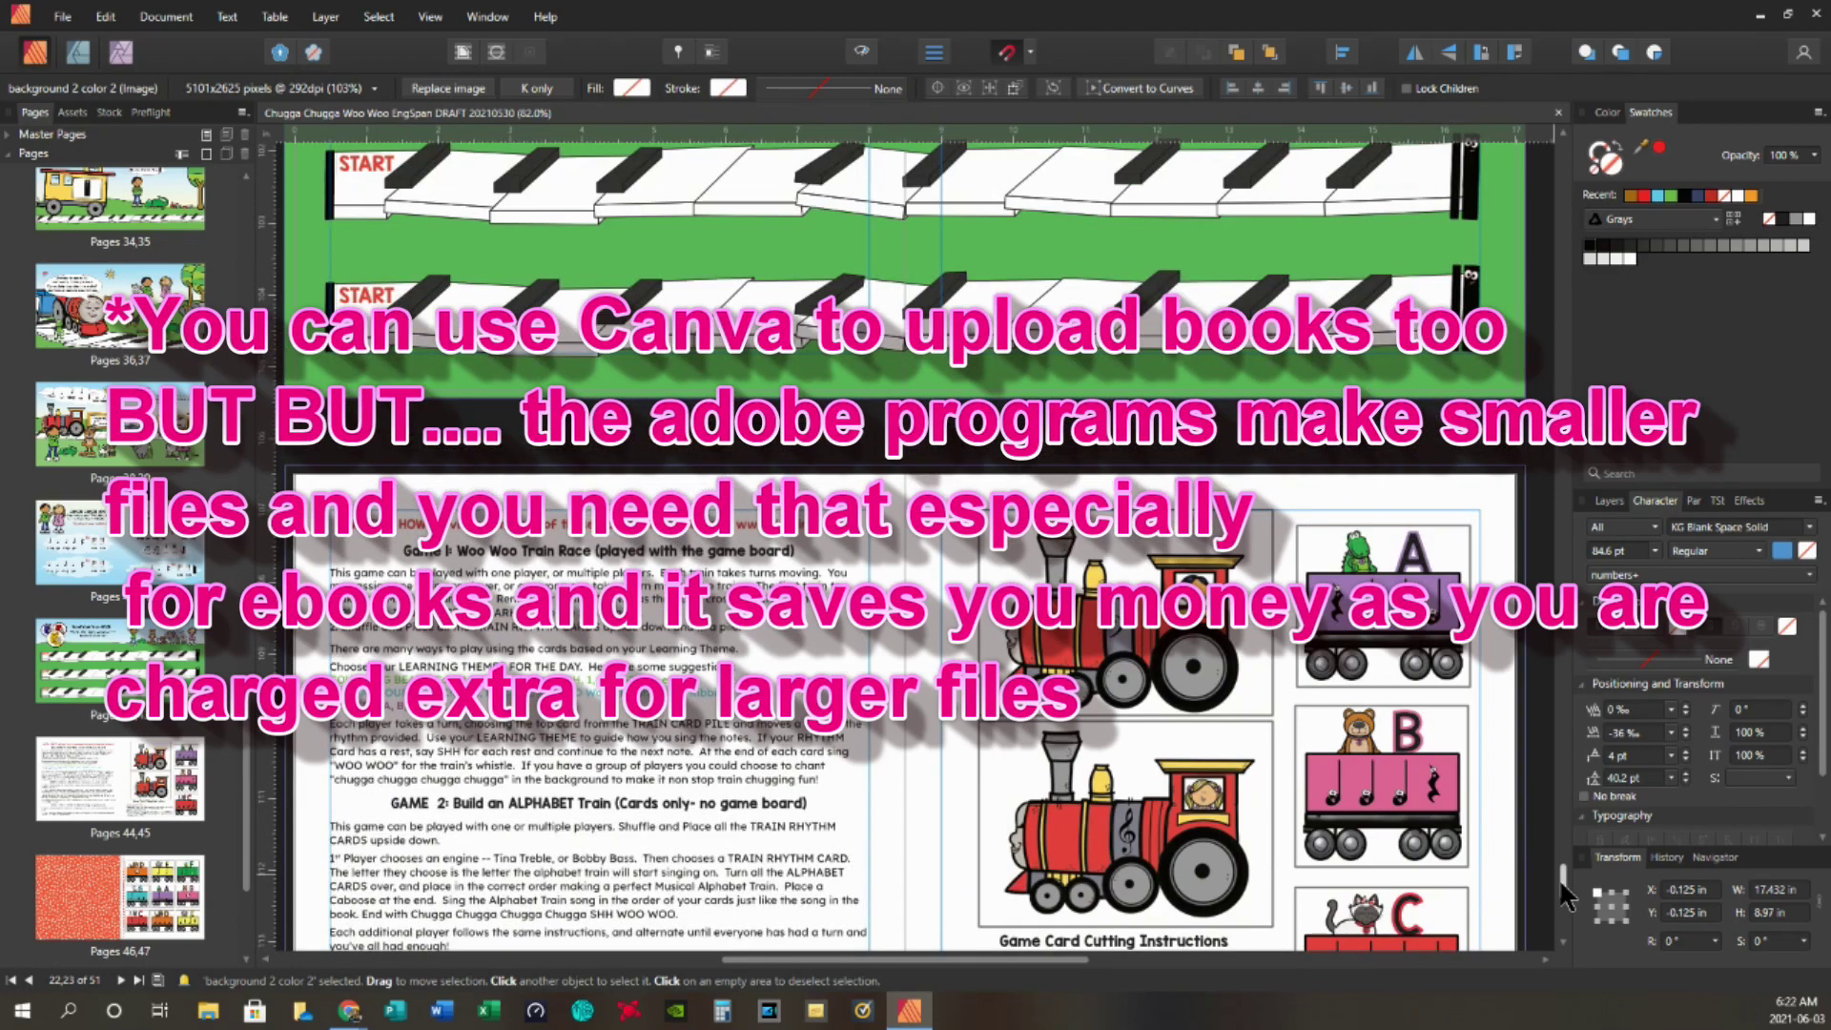
{"action": "left_click_drag", "start_coordinate": [1560, 882], "coordinate": [1588, 191]}
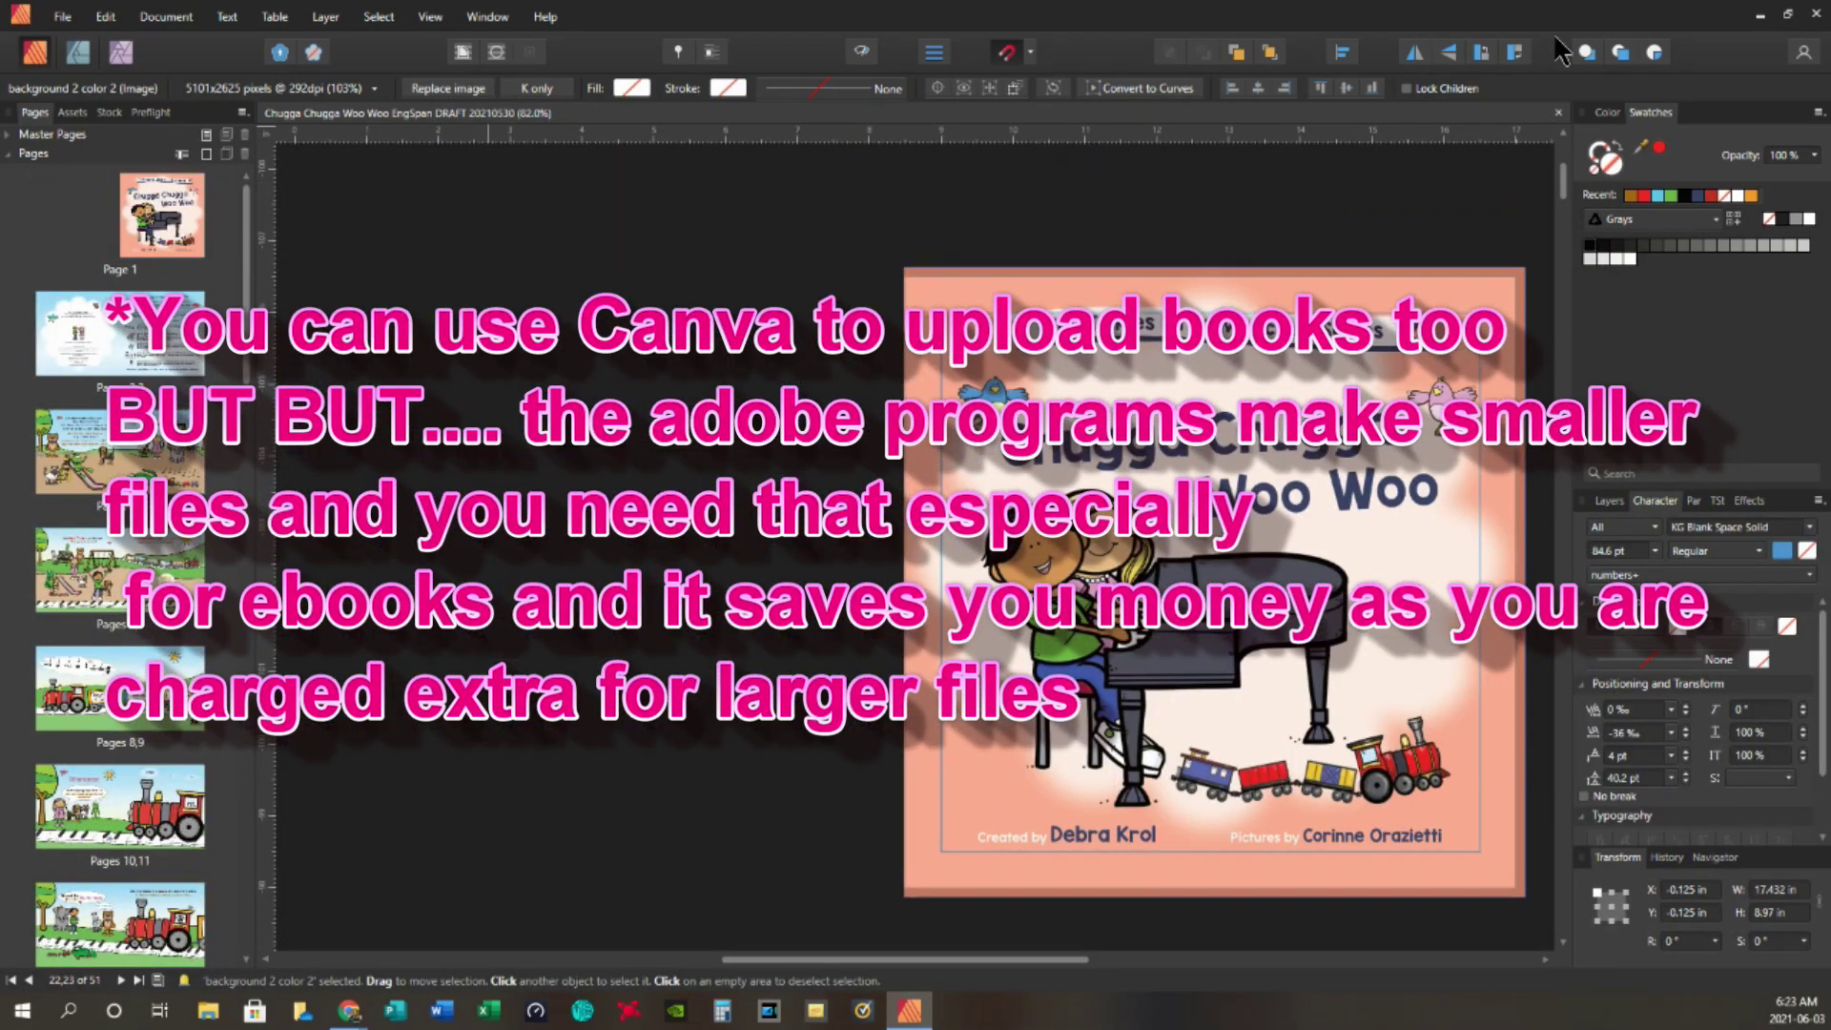
{"action": "left_click", "coordinate": [1760, 18]}
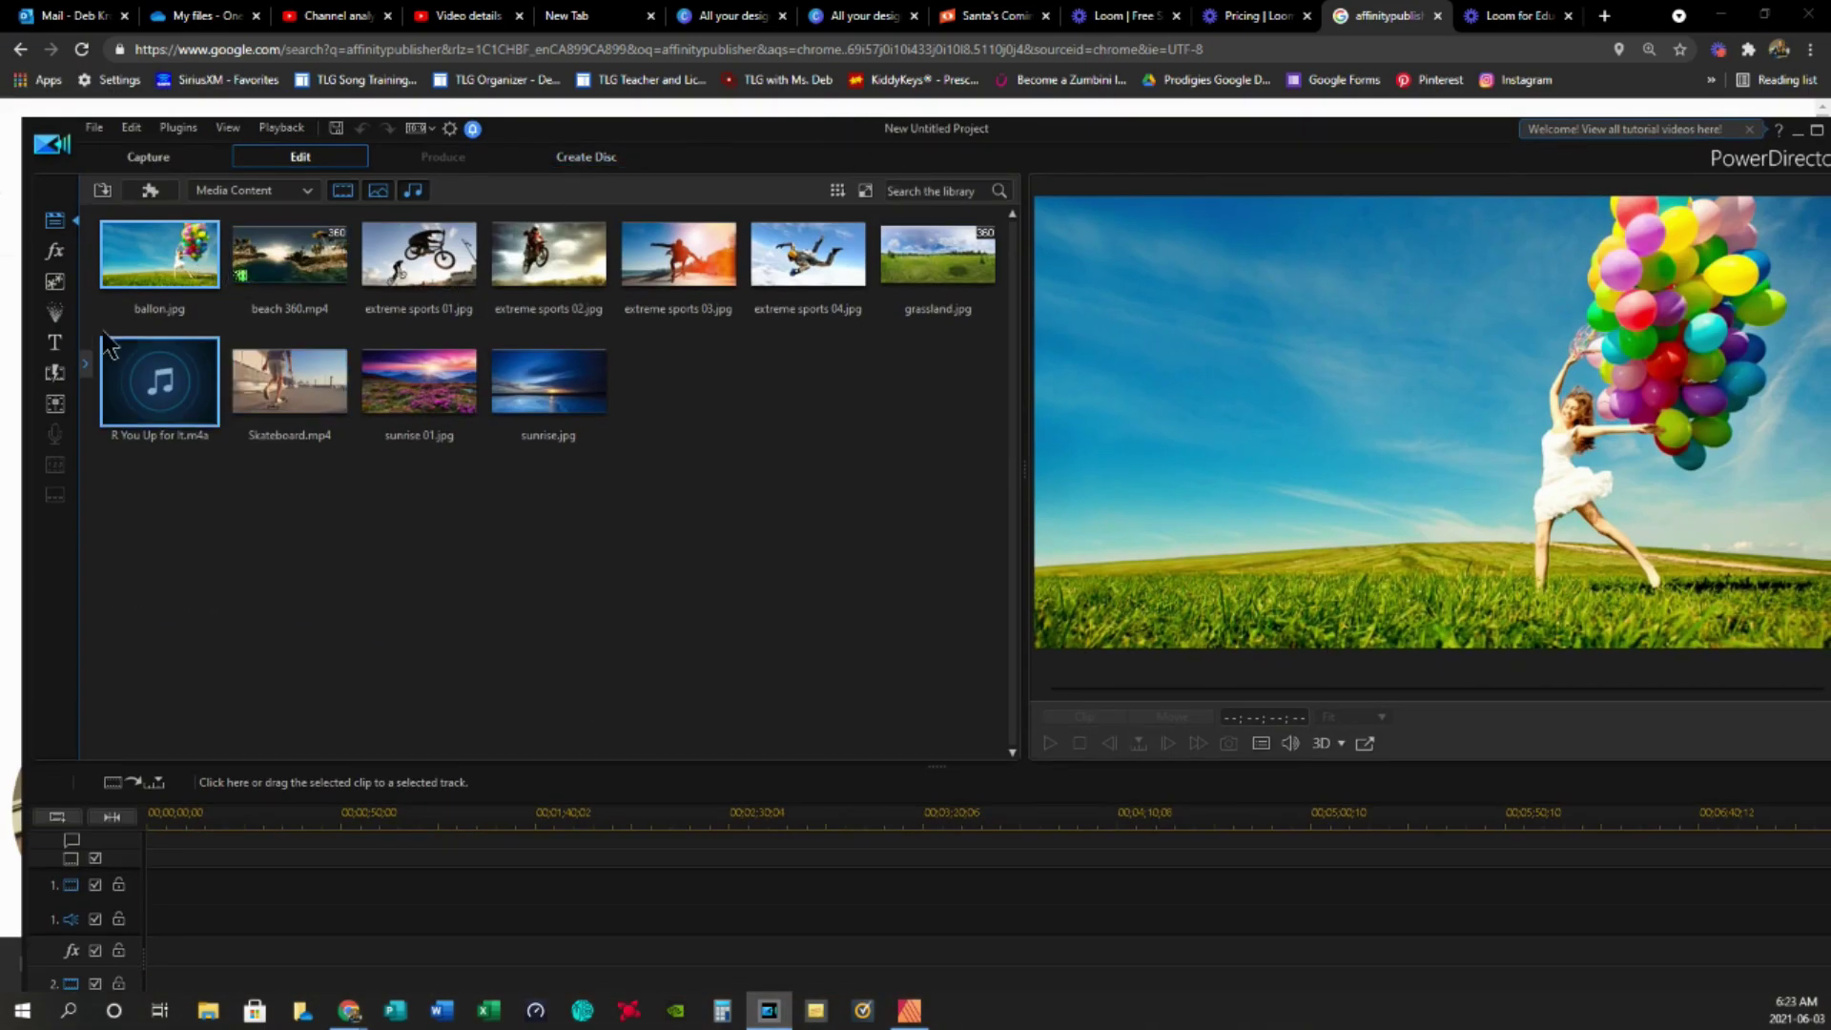
- Open the recent project 'Tweets Note of The DAY C GAME ONLY.pds'
{"action": "left_click", "coordinate": [94, 128]}
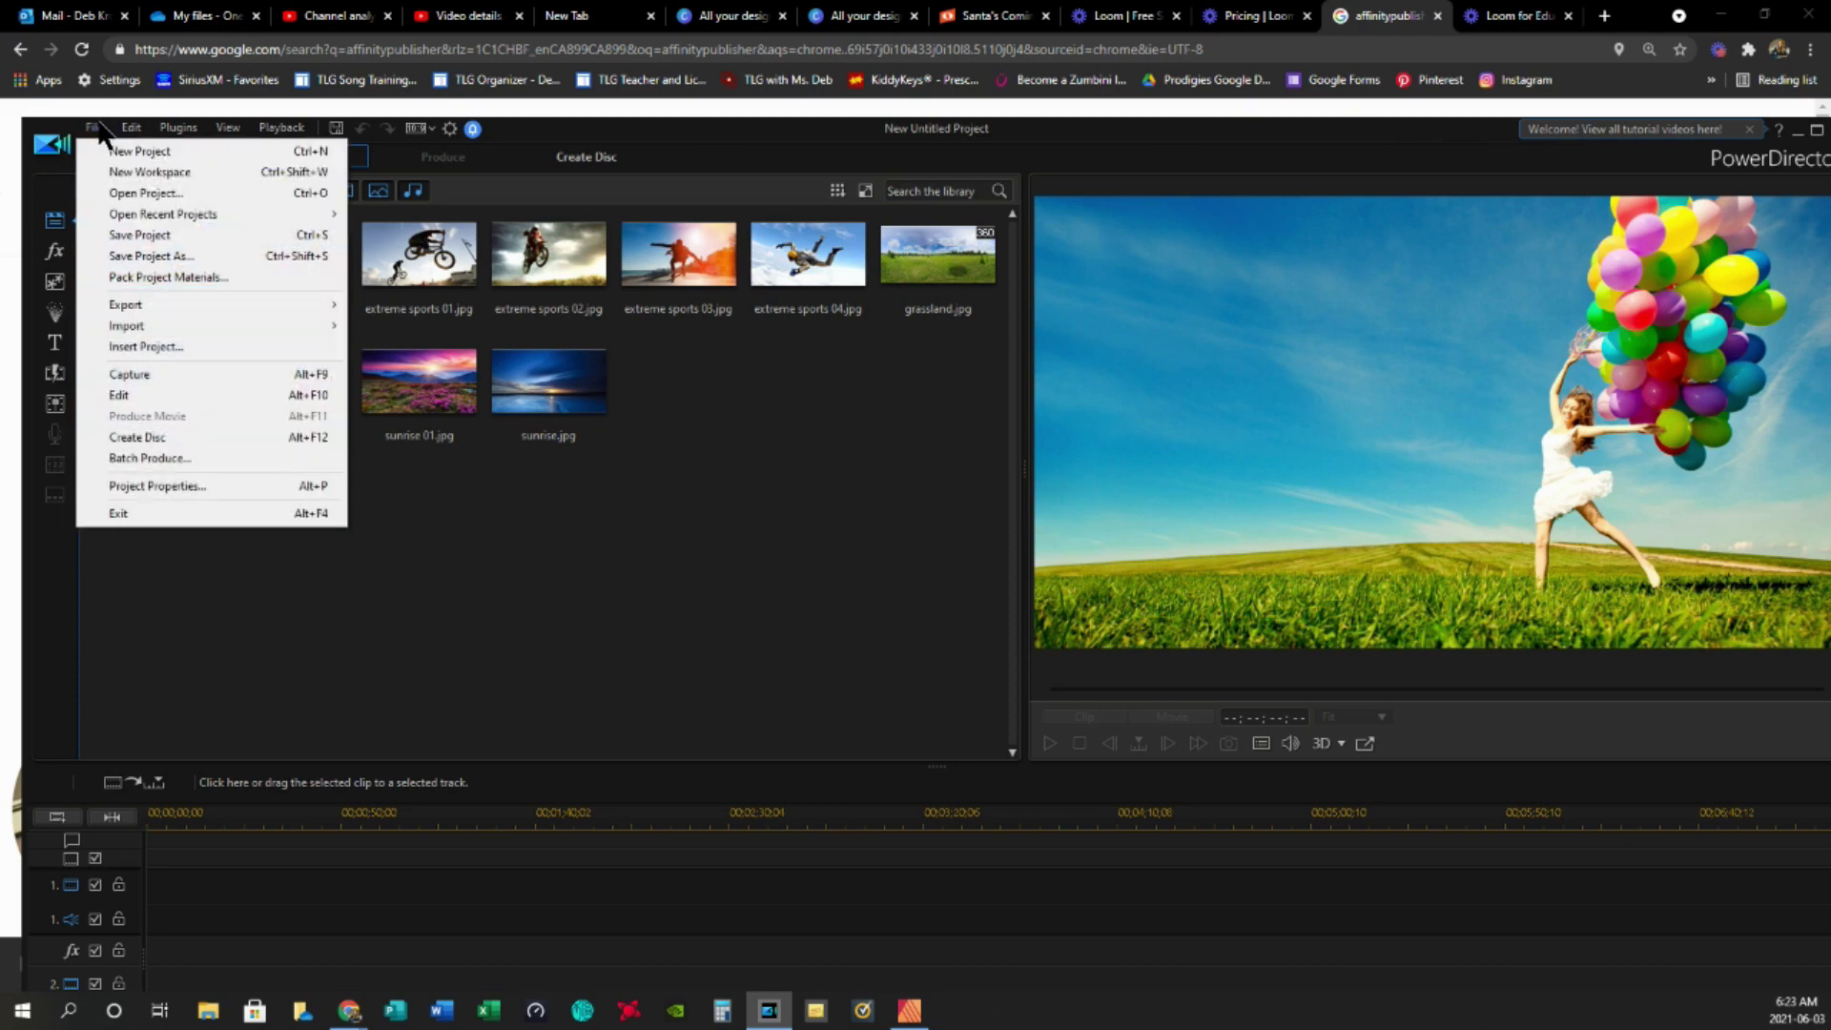
{"action": "mouse_move", "coordinate": [166, 215]}
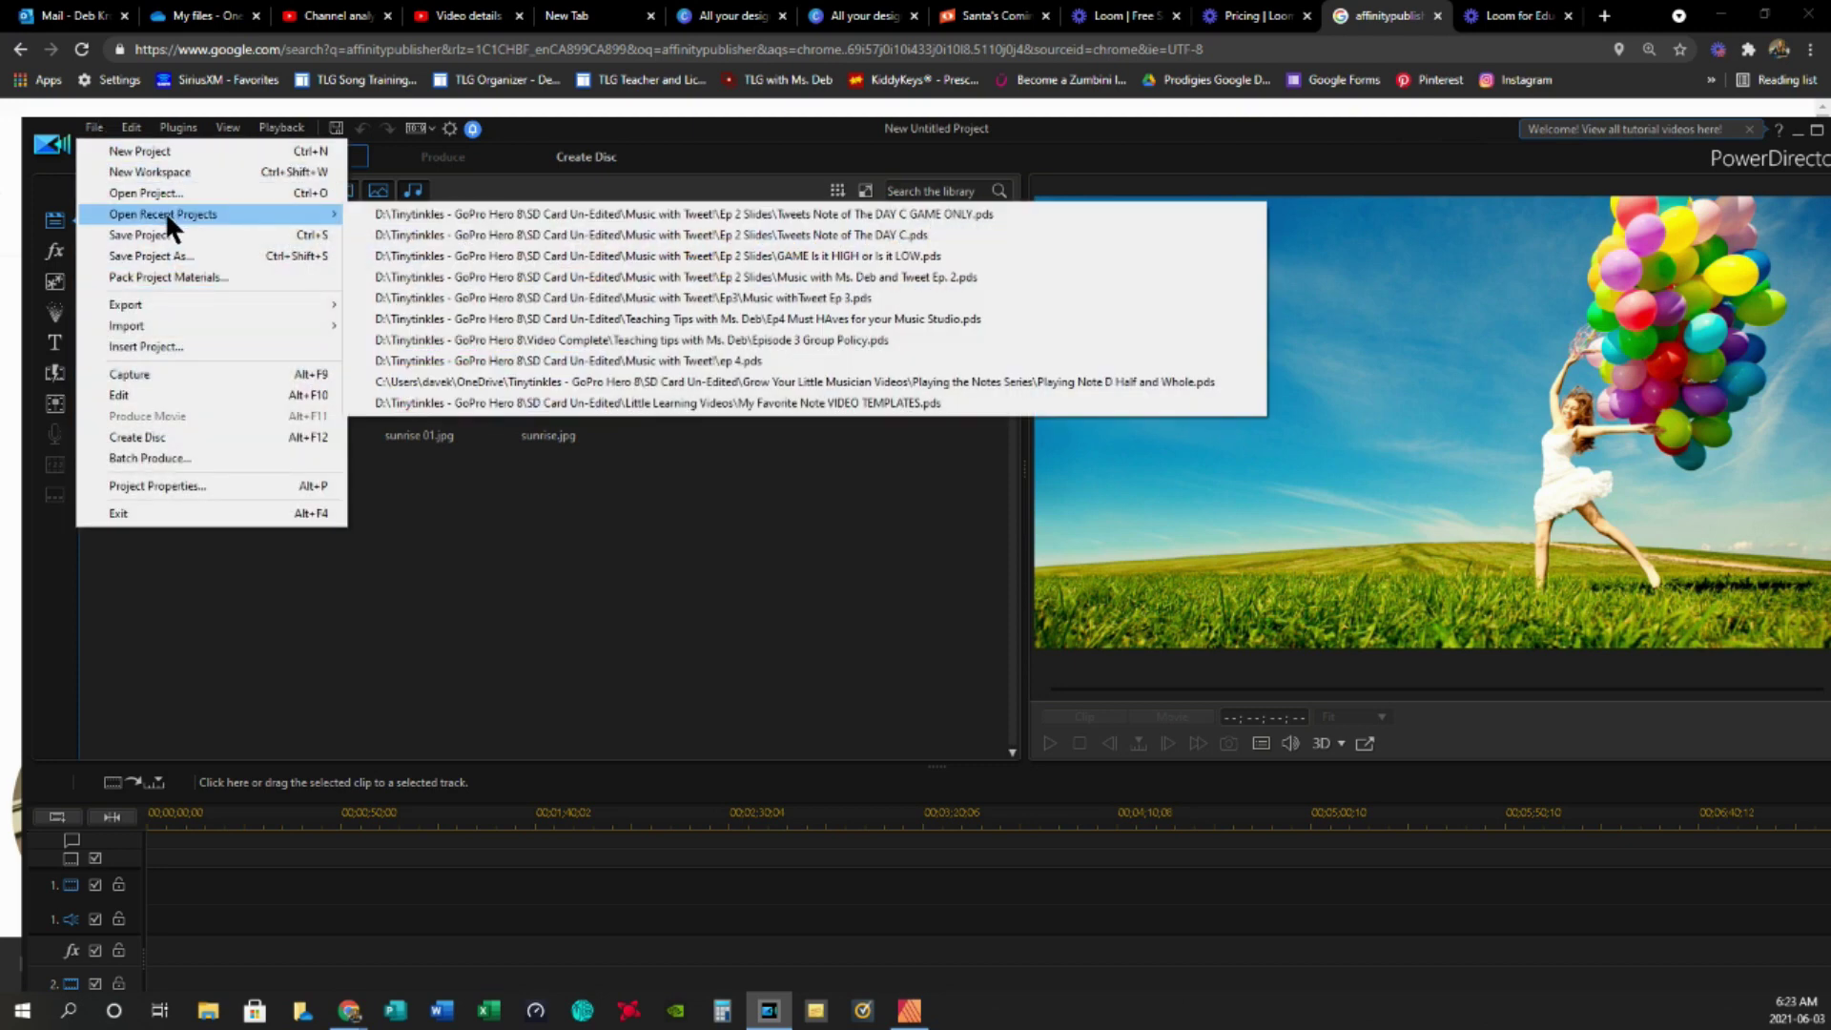
{"action": "left_click", "coordinate": [807, 212]}
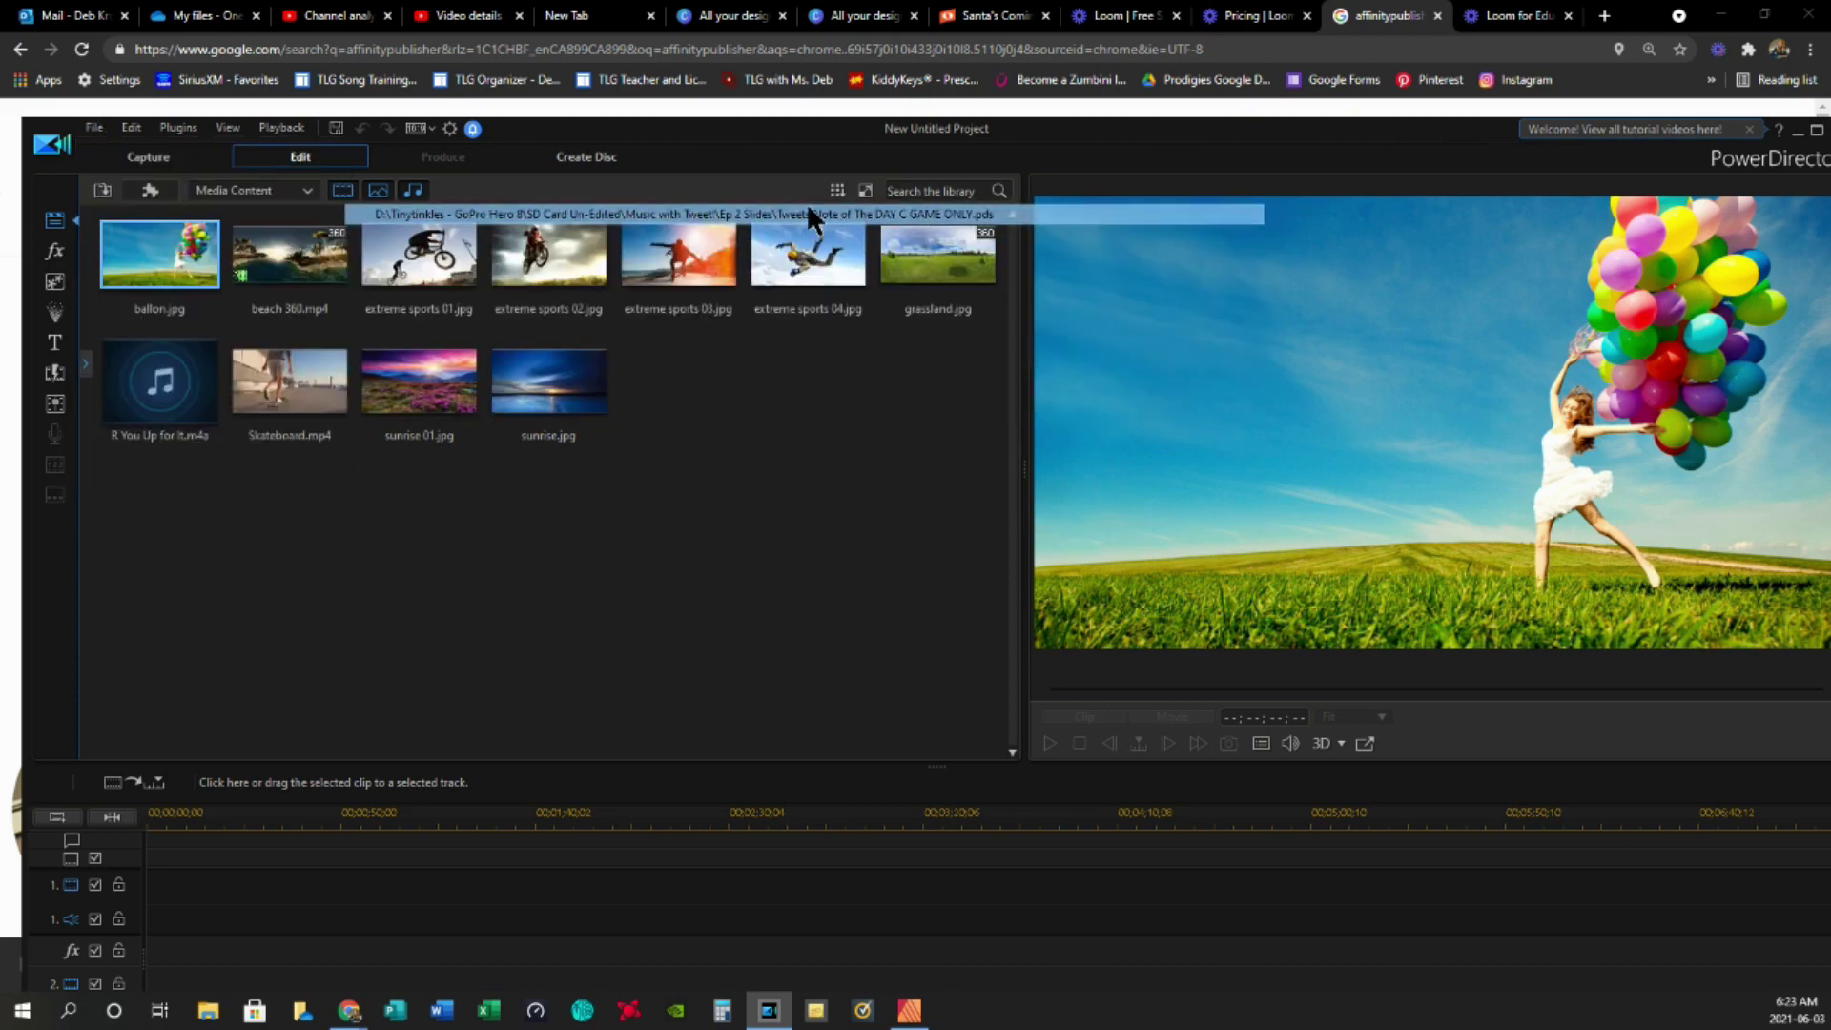
- Merge the project's media into the library and play Tweets Note from the start
{"action": "left_click", "coordinate": [1035, 665]}
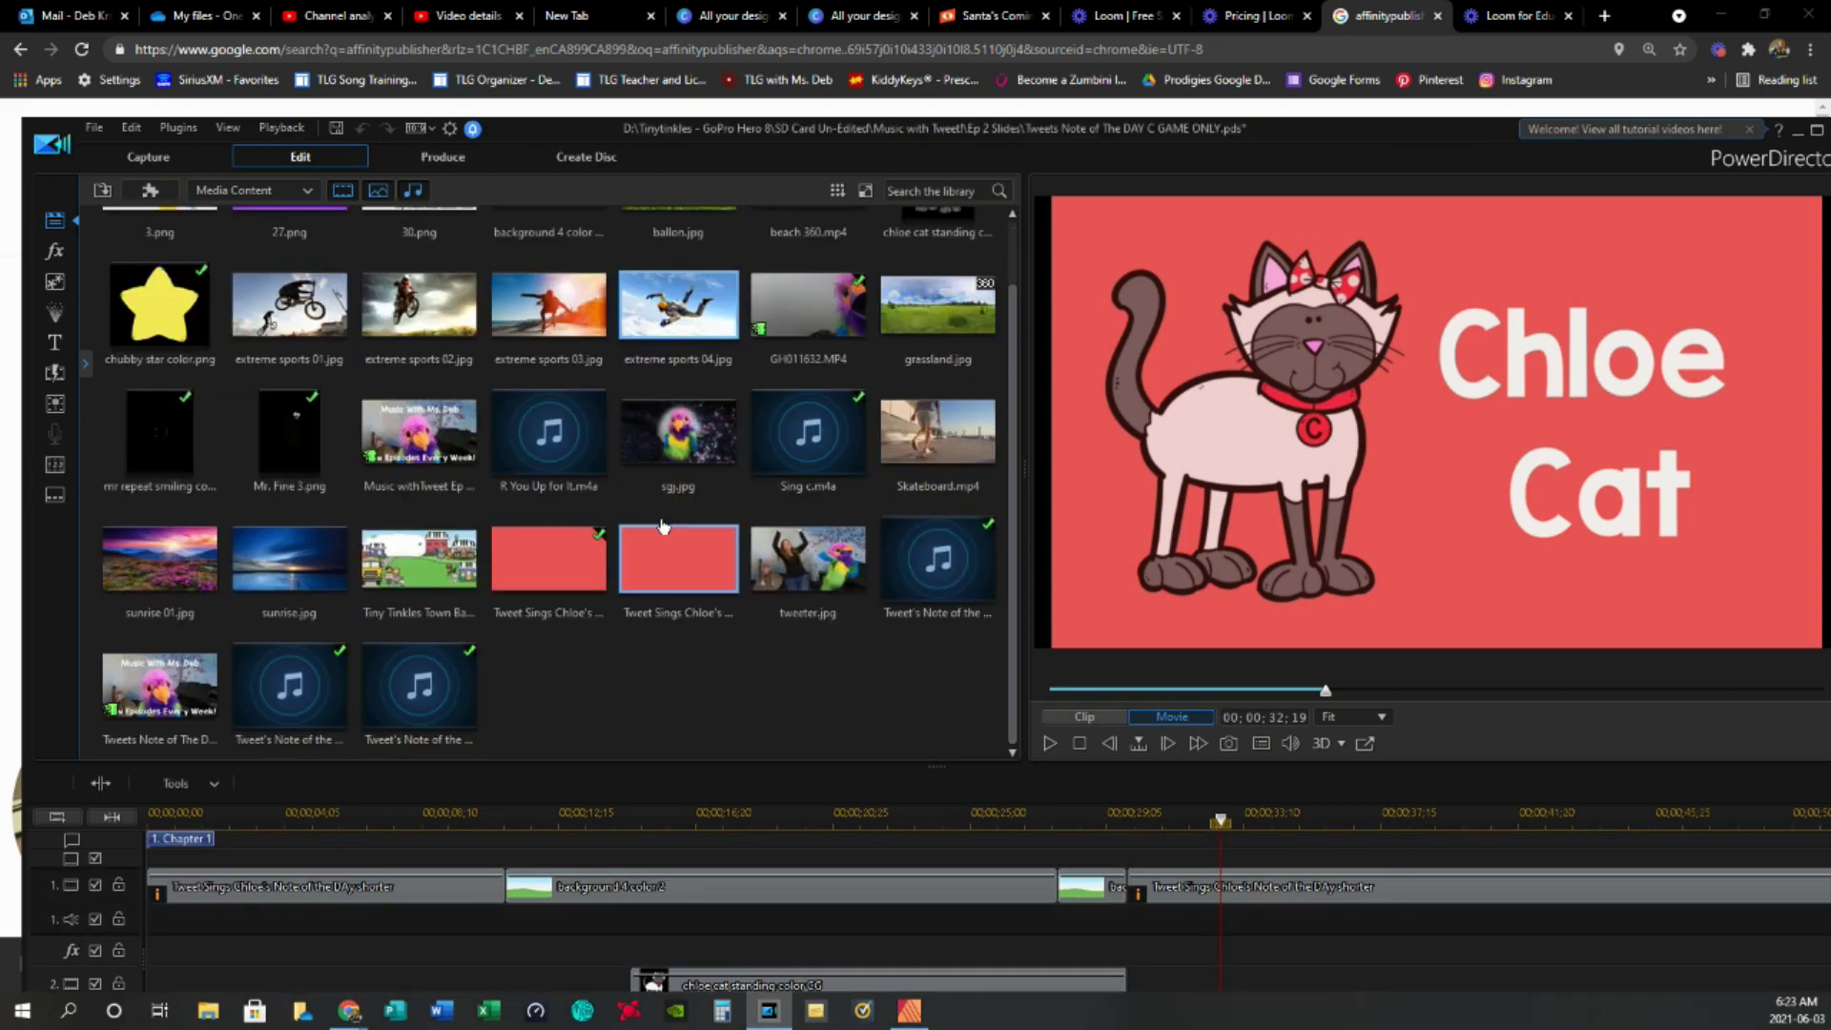
{"action": "scroll", "coordinate": [485, 603], "scroll_direction": "down", "scroll_amount": 1}
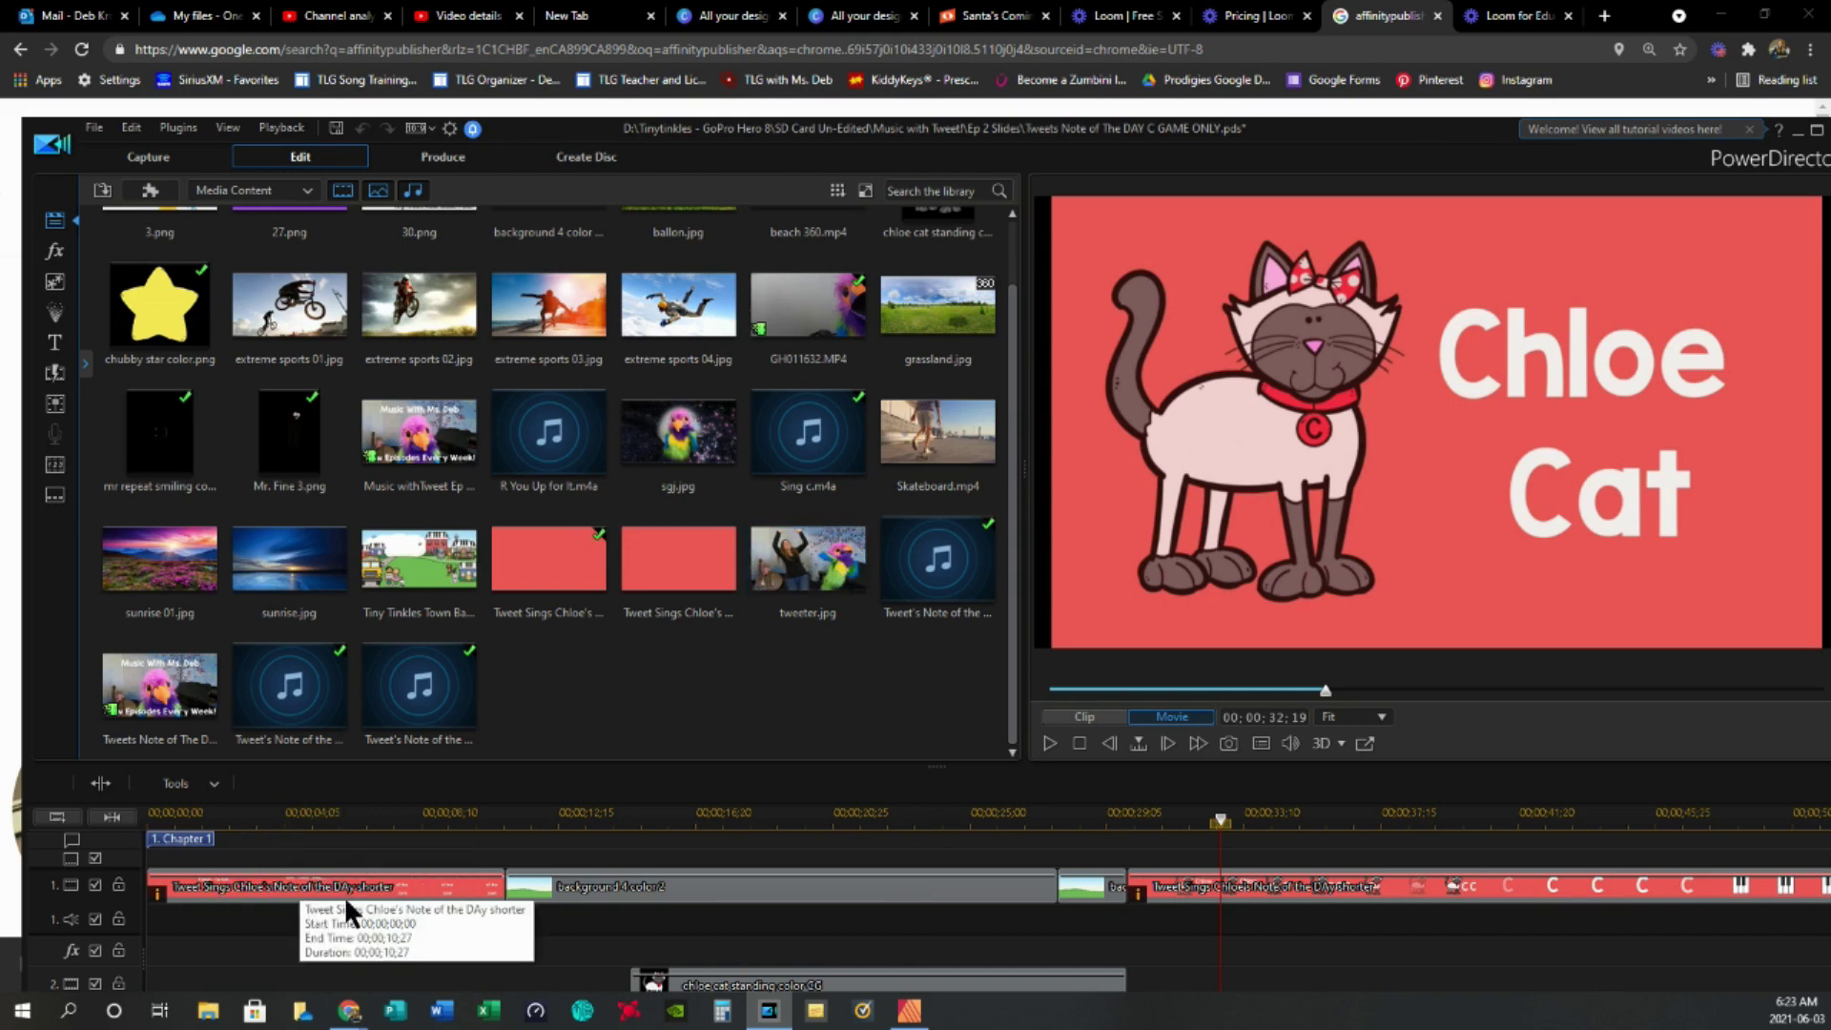
{"action": "left_click", "coordinate": [151, 815]}
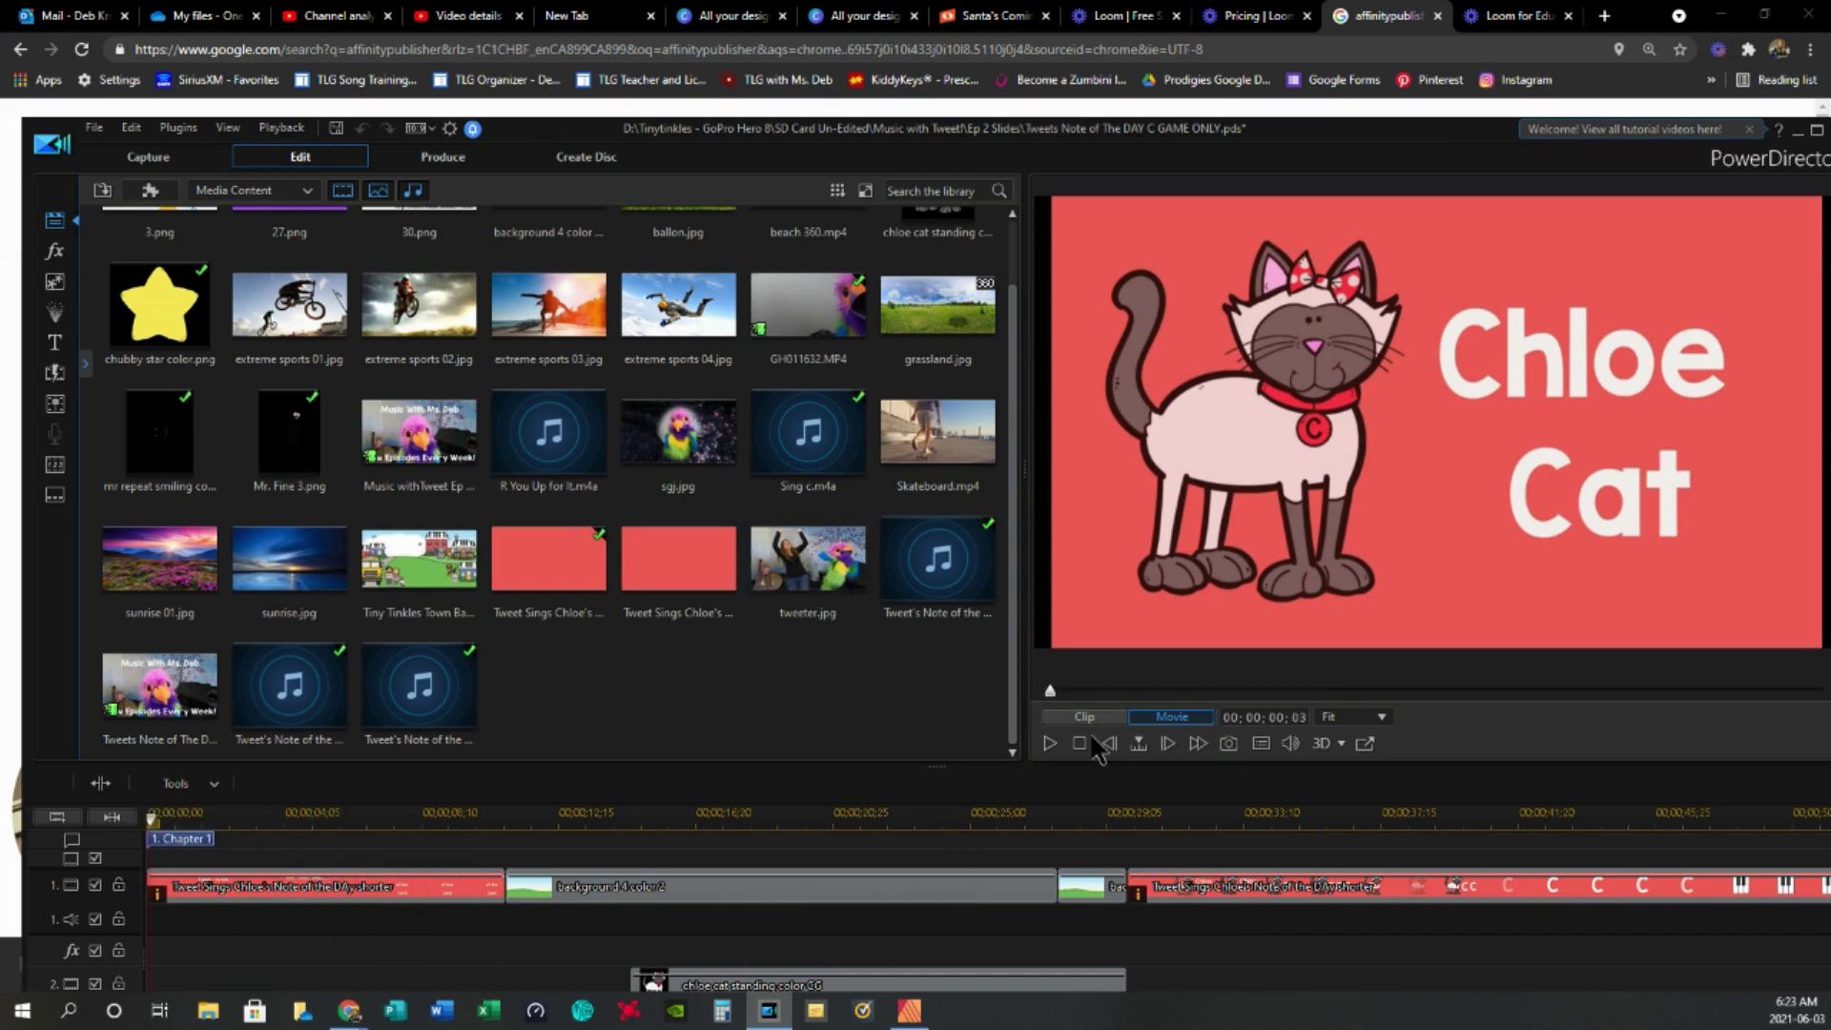
{"action": "left_click", "coordinate": [1049, 743]}
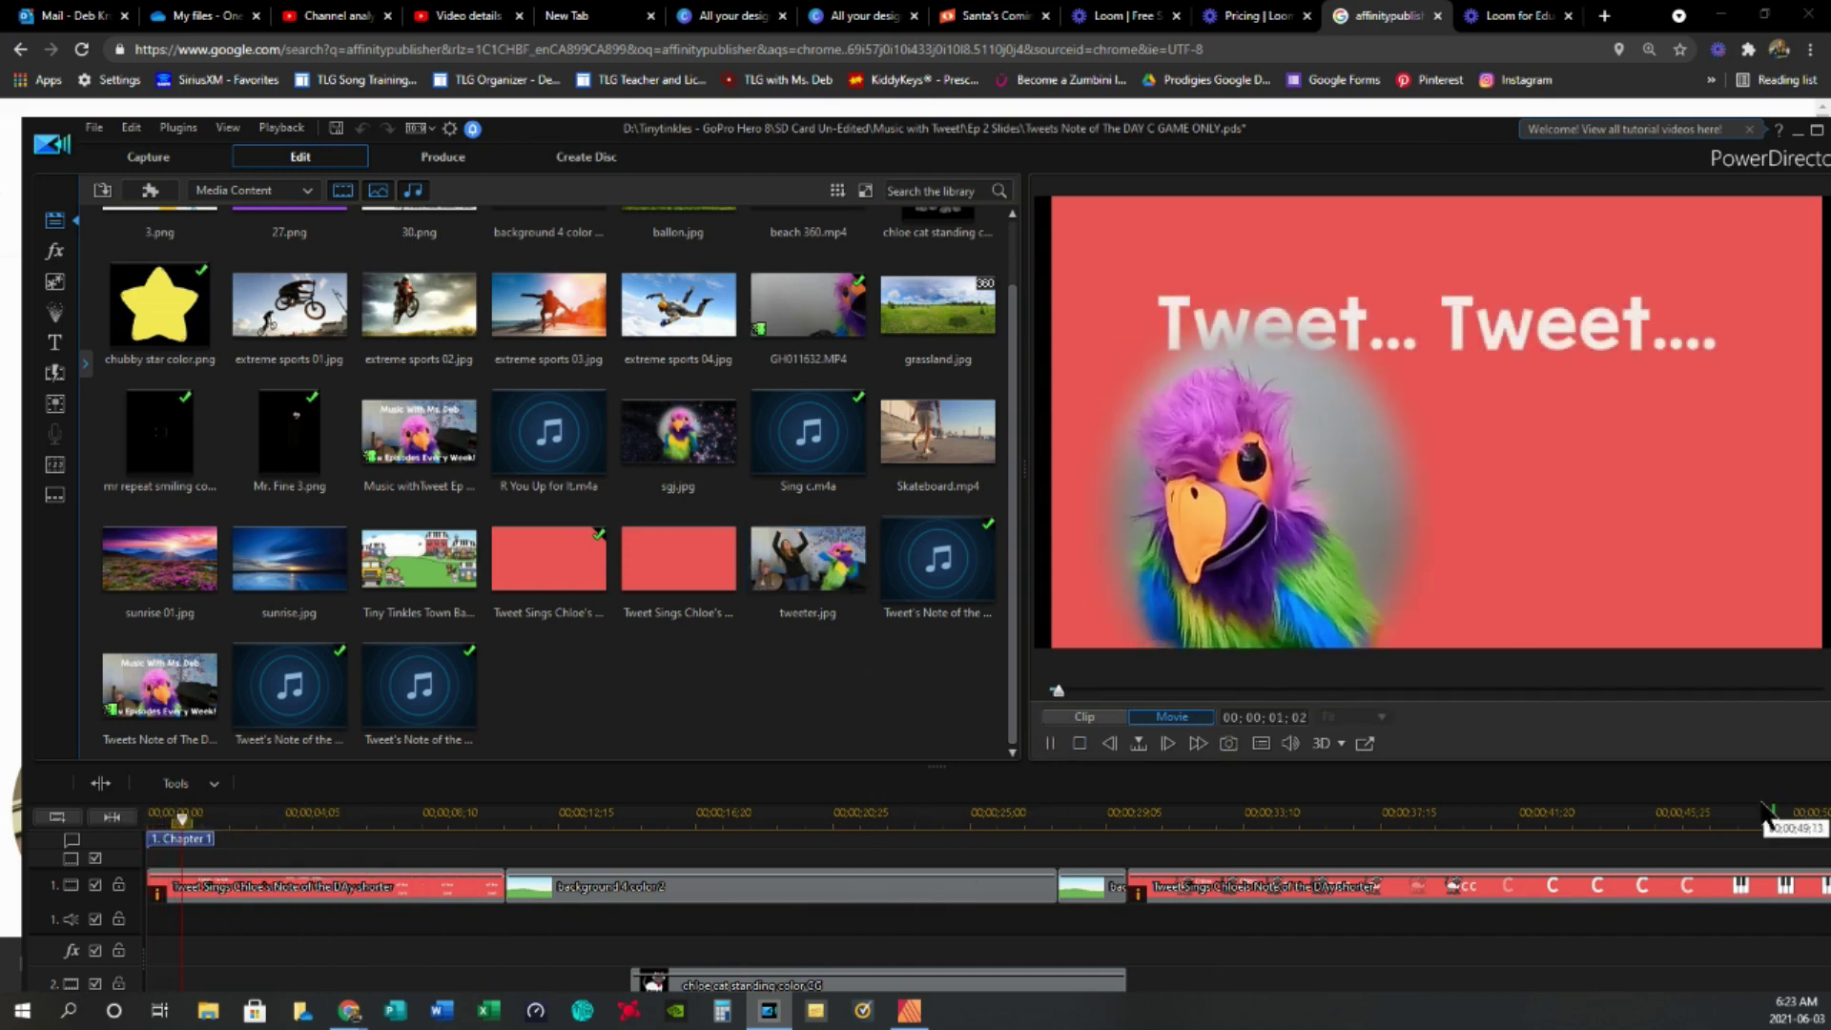
{"action": "scroll", "coordinate": [727, 812], "scroll_direction": "down", "scroll_amount": 2}
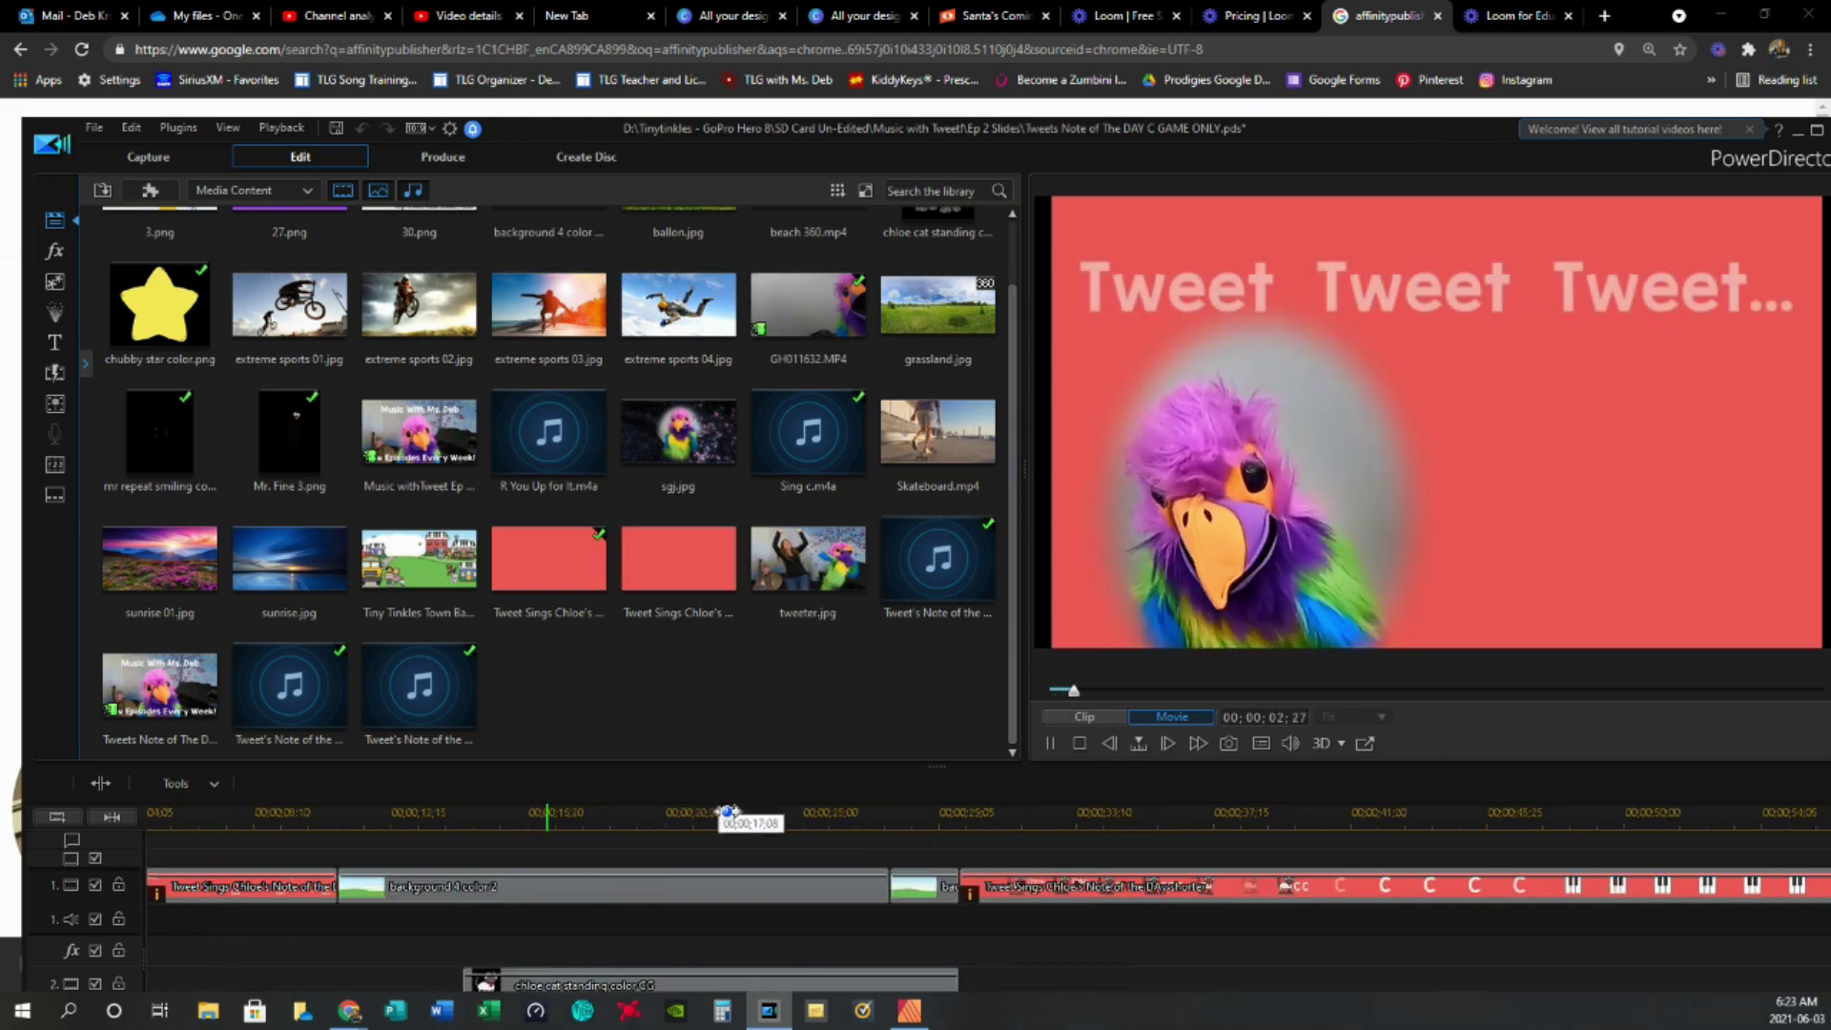
{"action": "scroll", "coordinate": [678, 854], "scroll_direction": "up", "scroll_amount": 2}
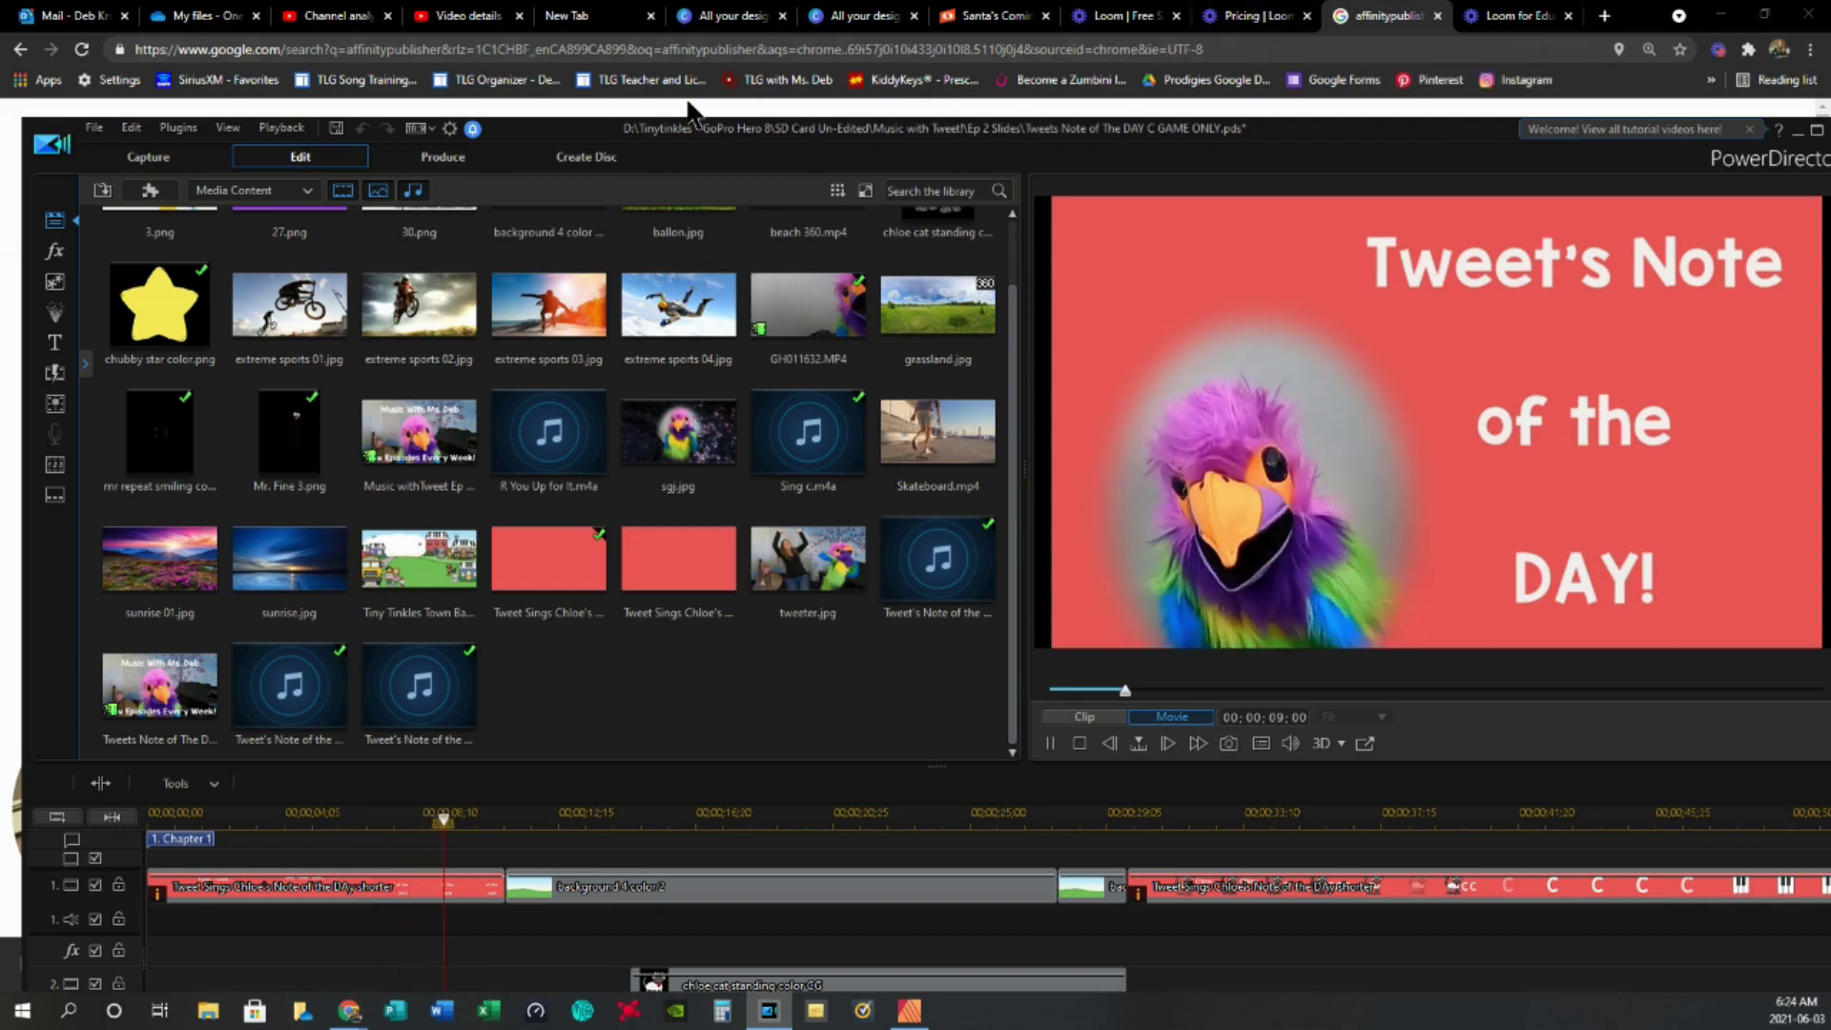
{"action": "left_click_drag", "start_coordinate": [689, 124], "coordinate": [584, 91]}
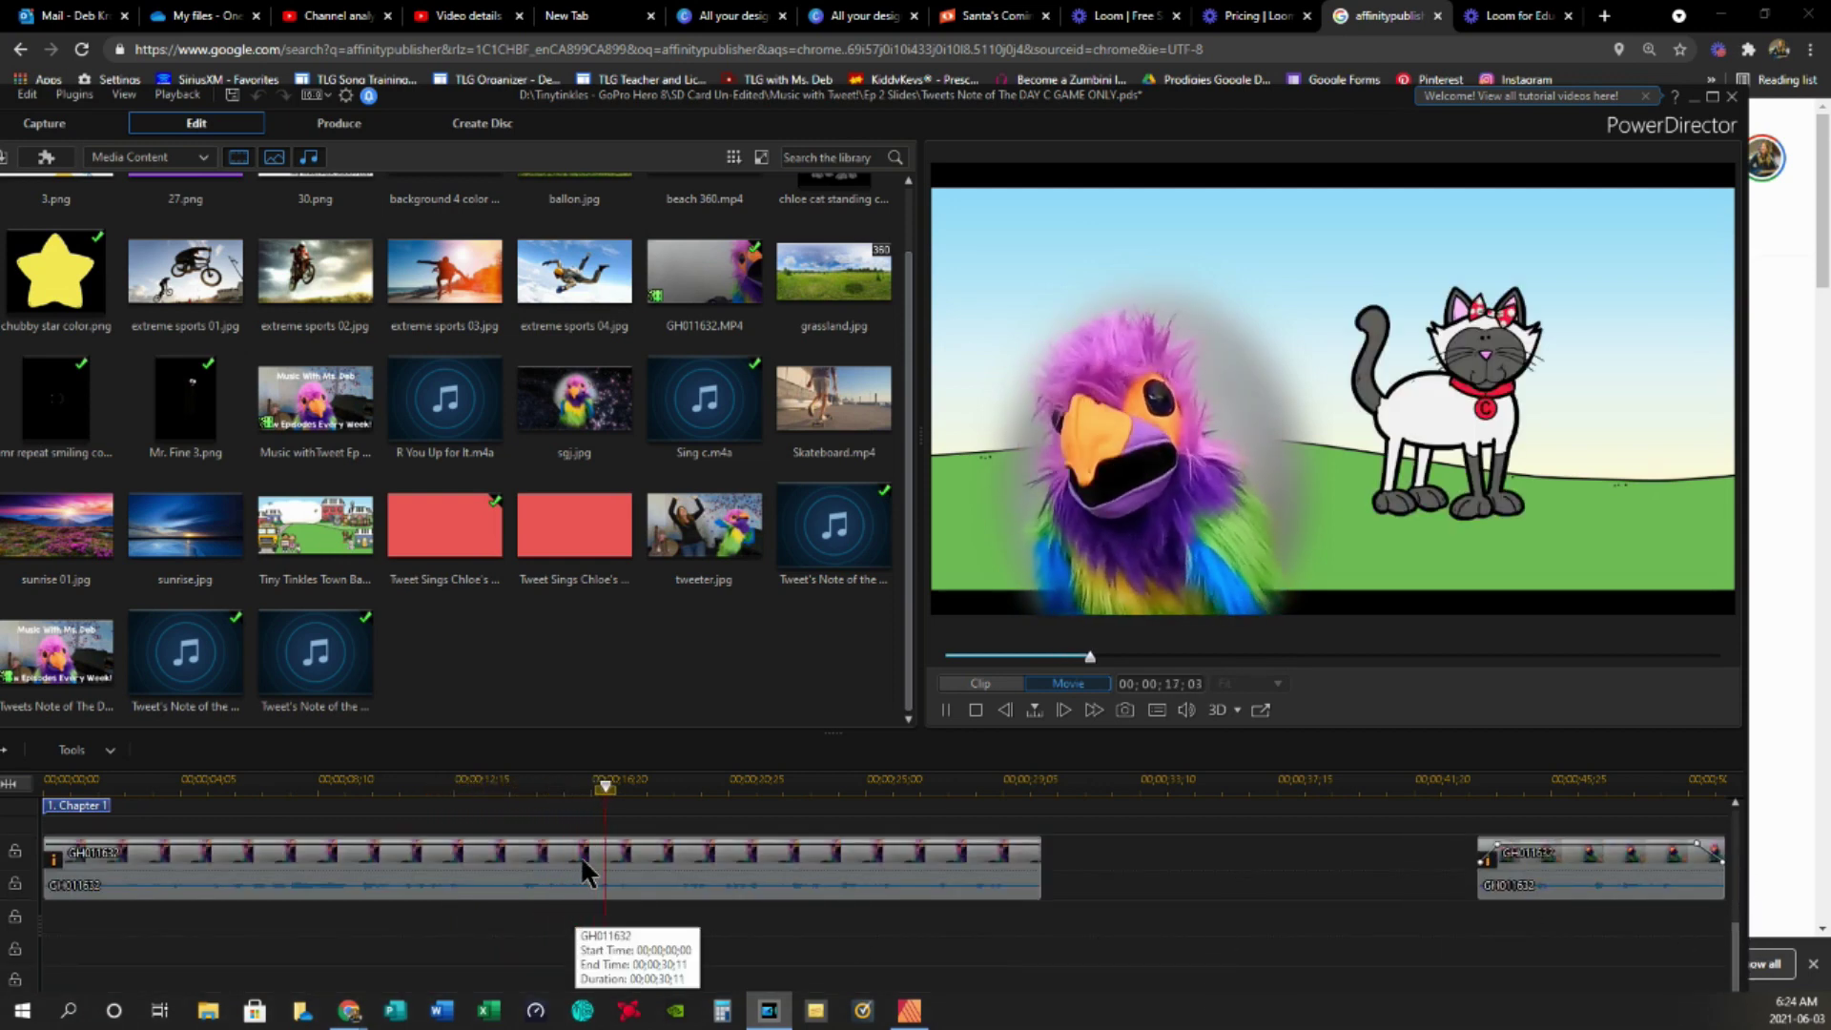
- Select the GH011632 bird clip and shift it slightly right in the preview frame
{"action": "left_click", "coordinate": [586, 867]}
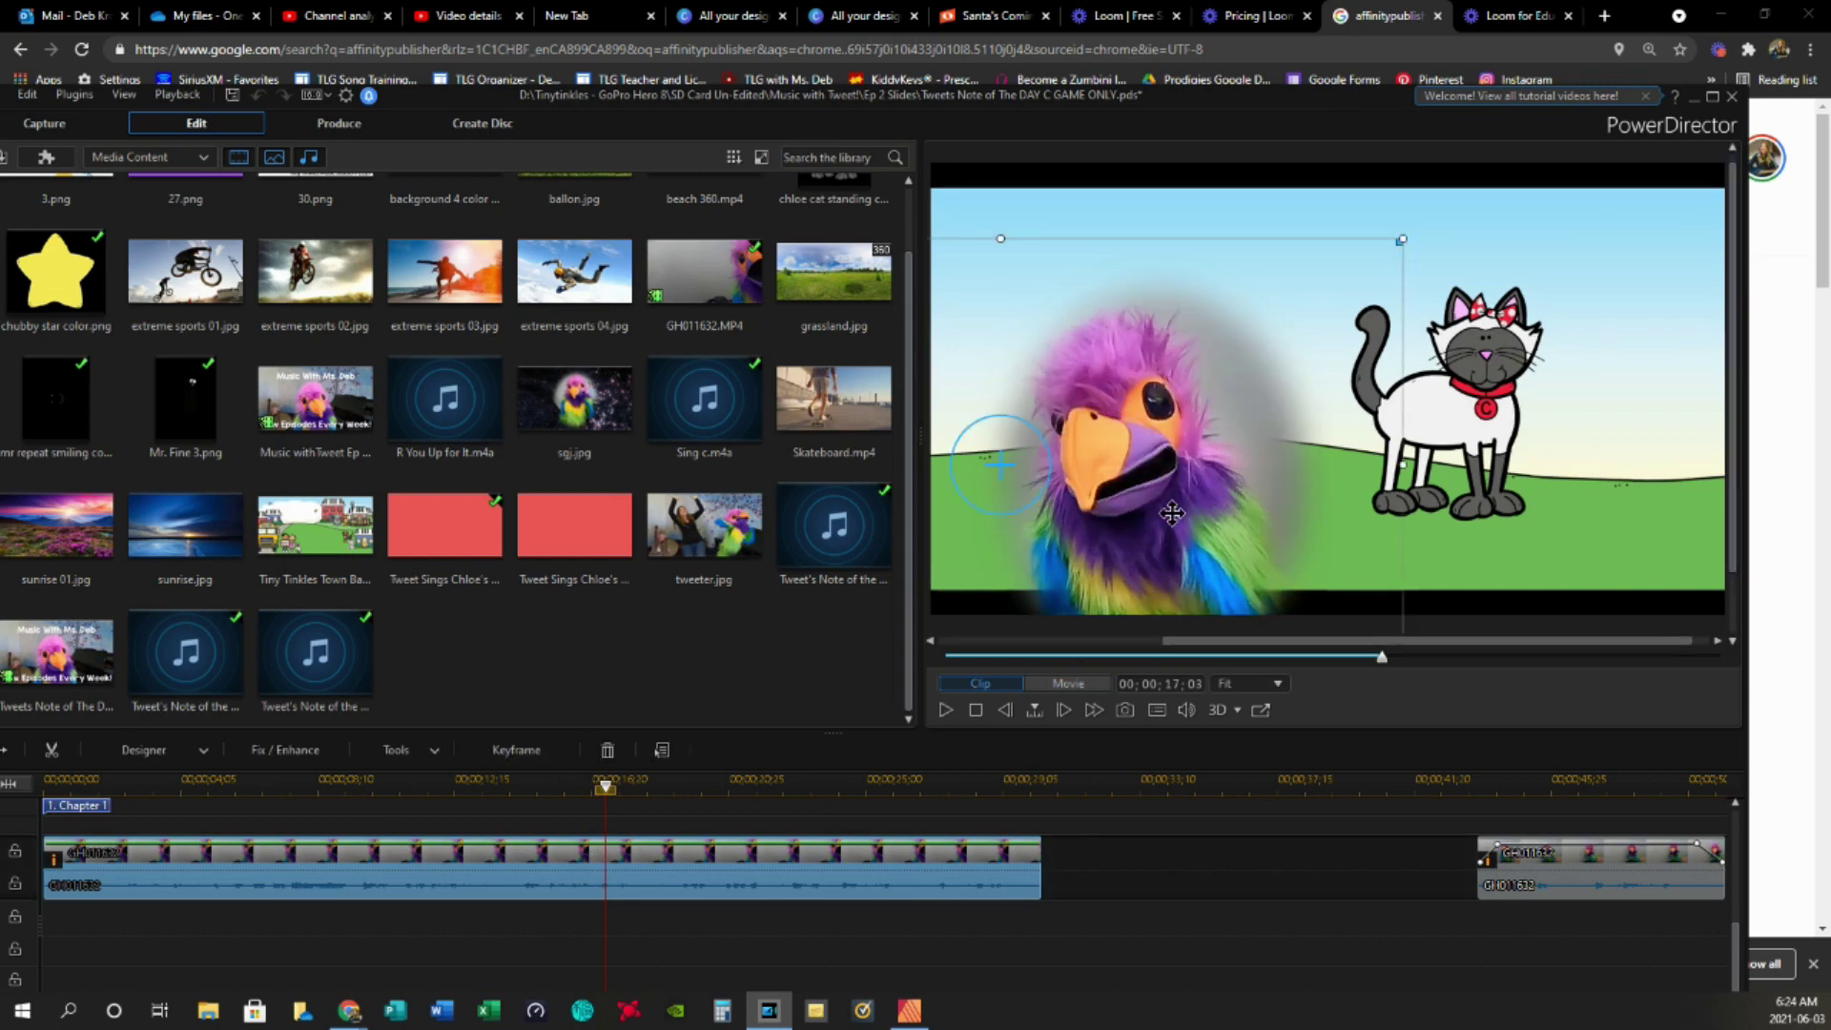
{"action": "mouse_move", "coordinate": [1172, 513]}
{"action": "left_mouse_down"}
{"action": "mouse_move", "coordinate": [1345, 515]}
{"action": "mouse_move", "coordinate": [1176, 504]}
{"action": "left_mouse_up"}
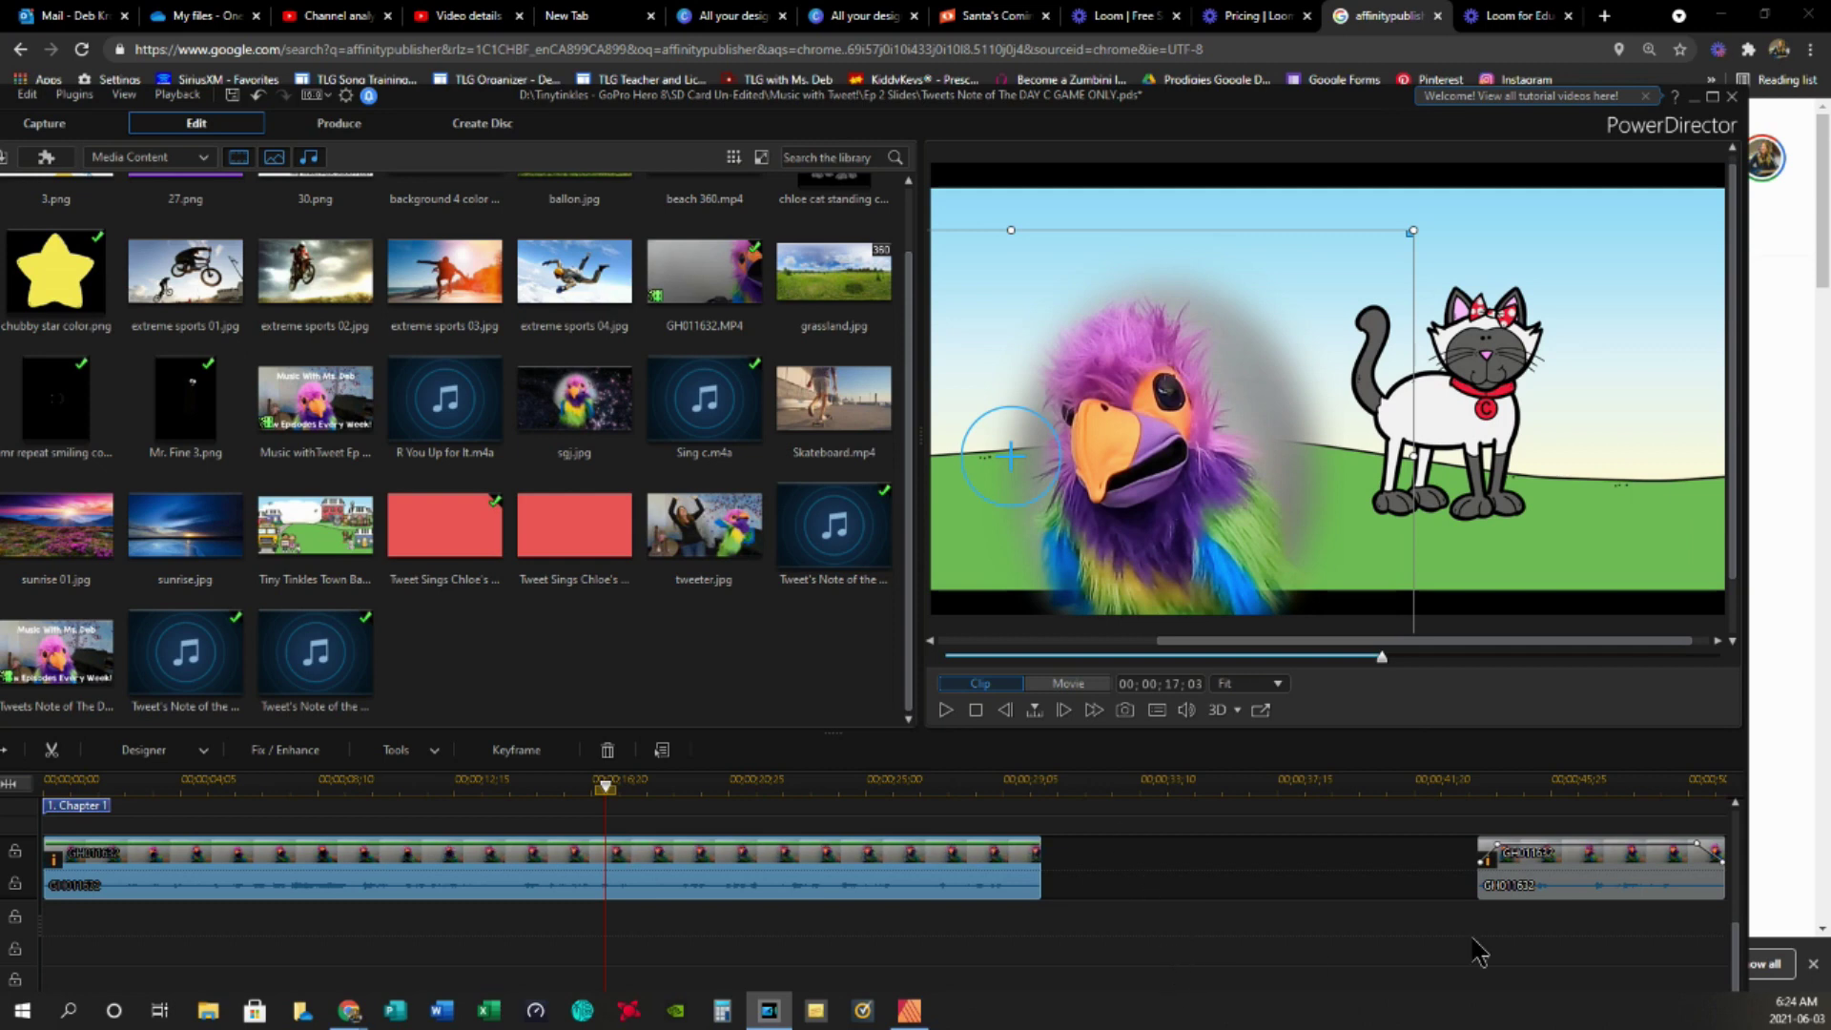
{"action": "left_click_drag", "start_coordinate": [1736, 959], "coordinate": [1746, 820]}
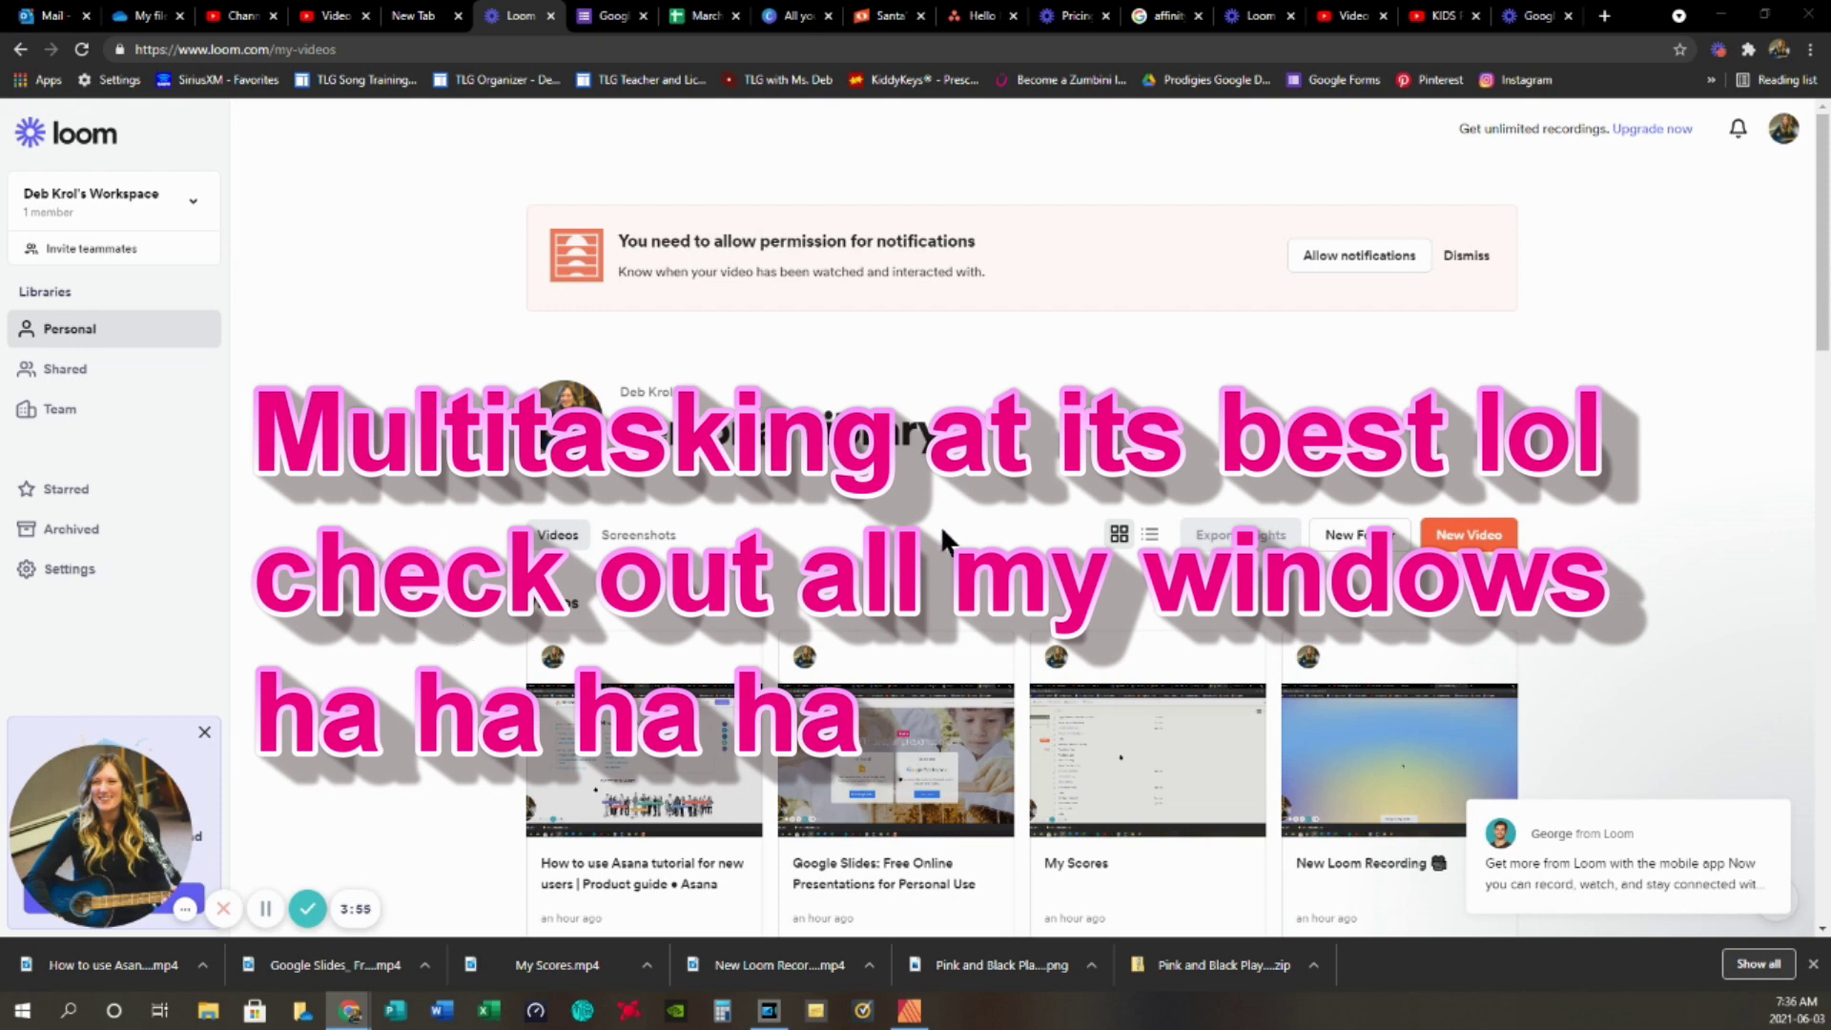
- Bring the PowerDirector window back over Loom to show the Ep 5 project
{"action": "left_click_drag", "start_coordinate": [0, 84], "coordinate": [843, 16]}
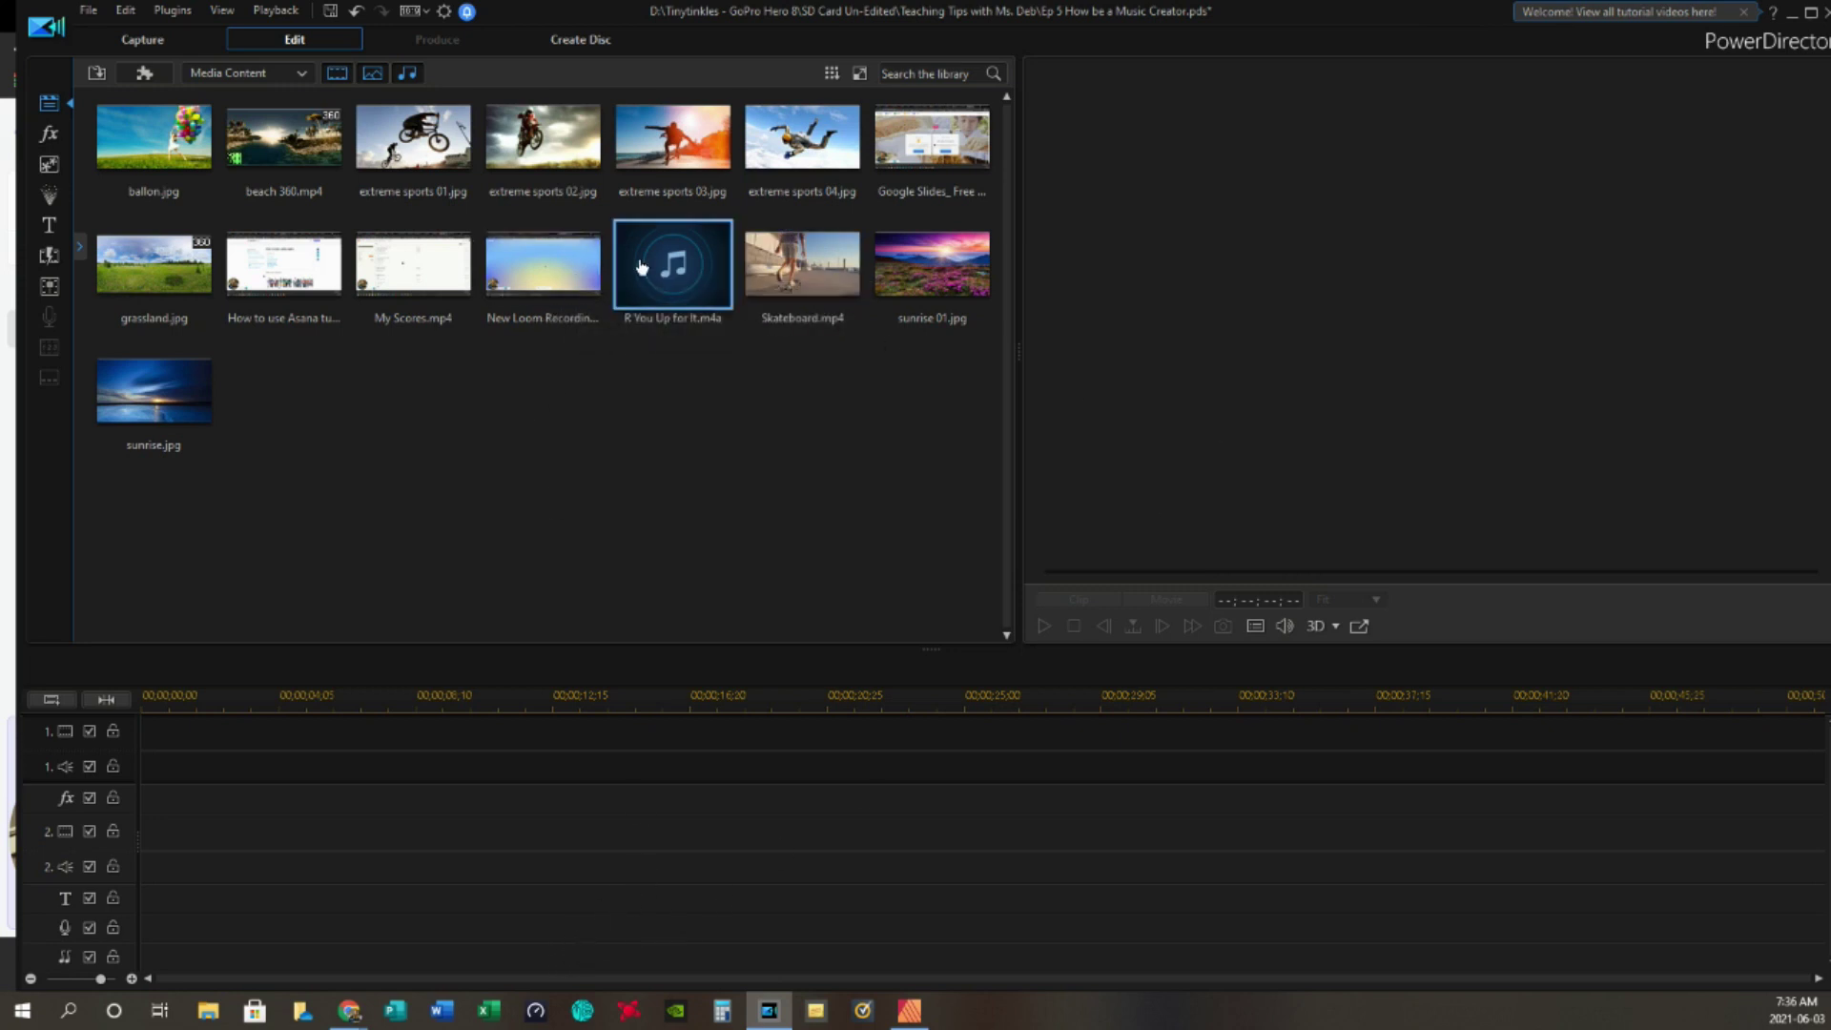
- Place New Loom Recording on video track 1, followed by My Scores
{"action": "left_click", "coordinate": [547, 275]}
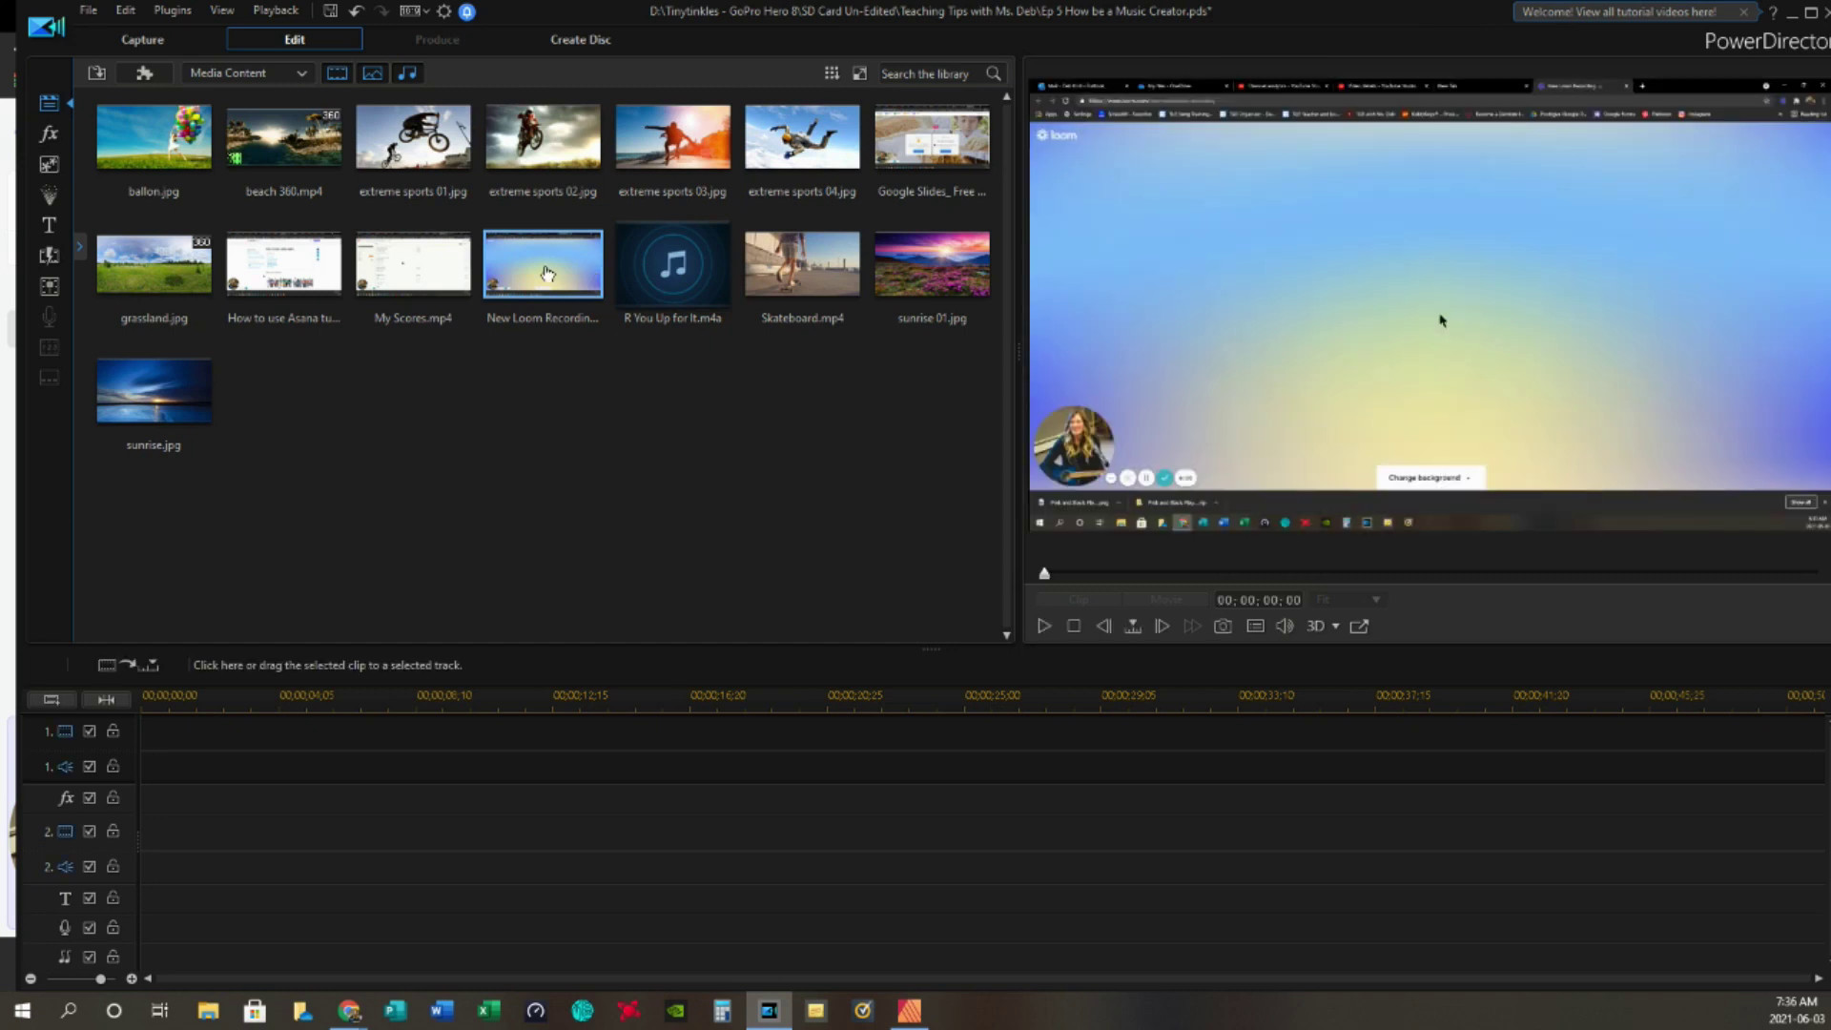
{"action": "left_click_drag", "start_coordinate": [547, 274], "coordinate": [115, 758]}
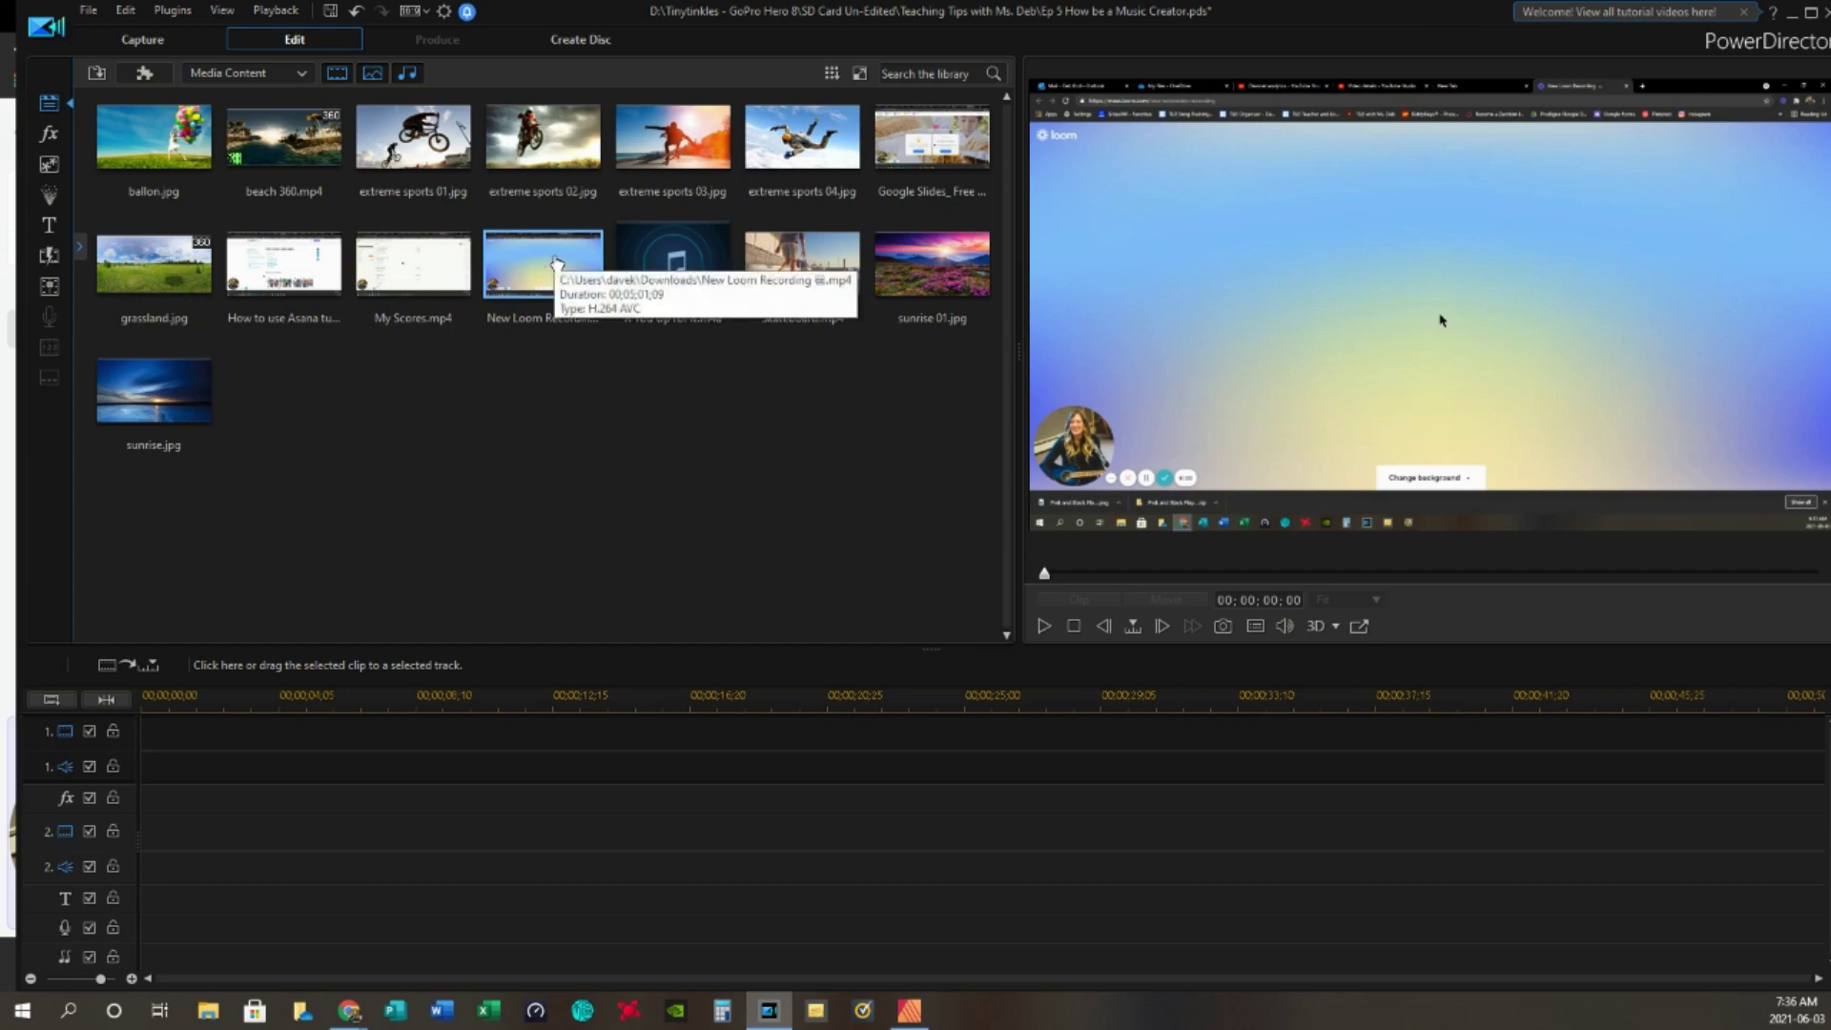
{"action": "left_click_drag", "start_coordinate": [558, 265], "coordinate": [115, 763]}
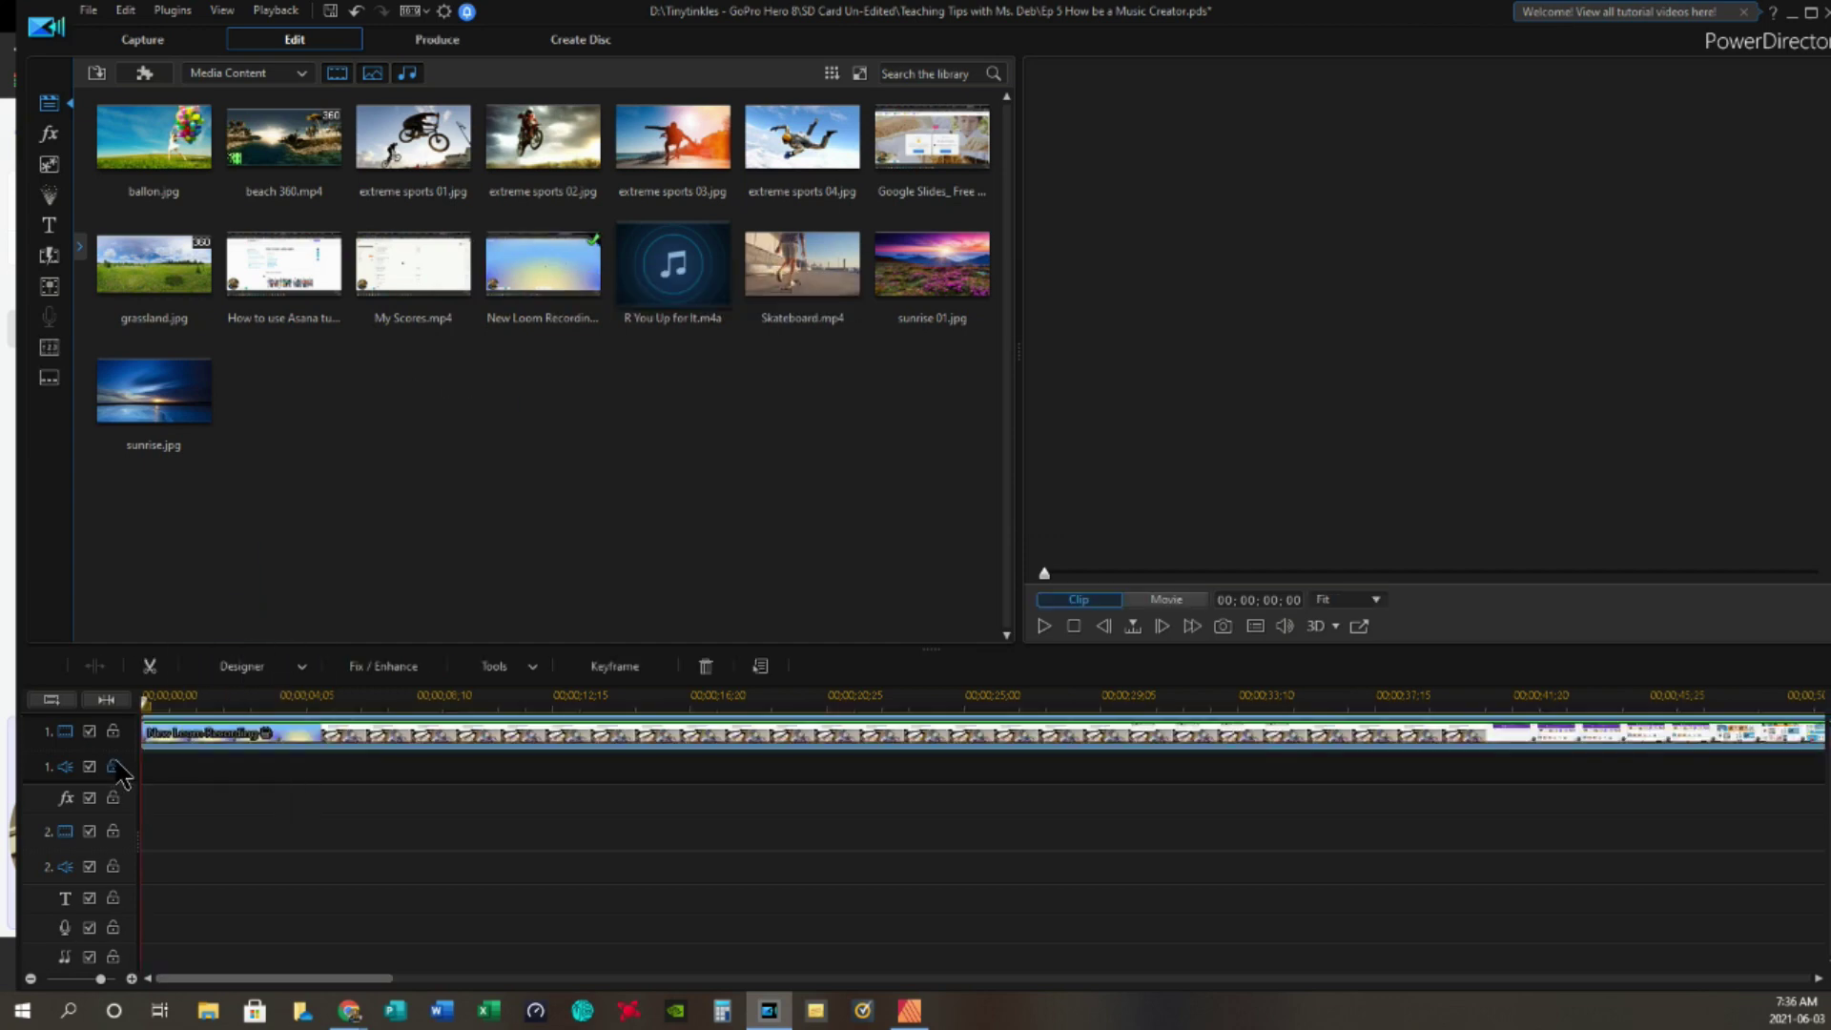
{"action": "left_click_drag", "start_coordinate": [321, 980], "coordinate": [1681, 1002]}
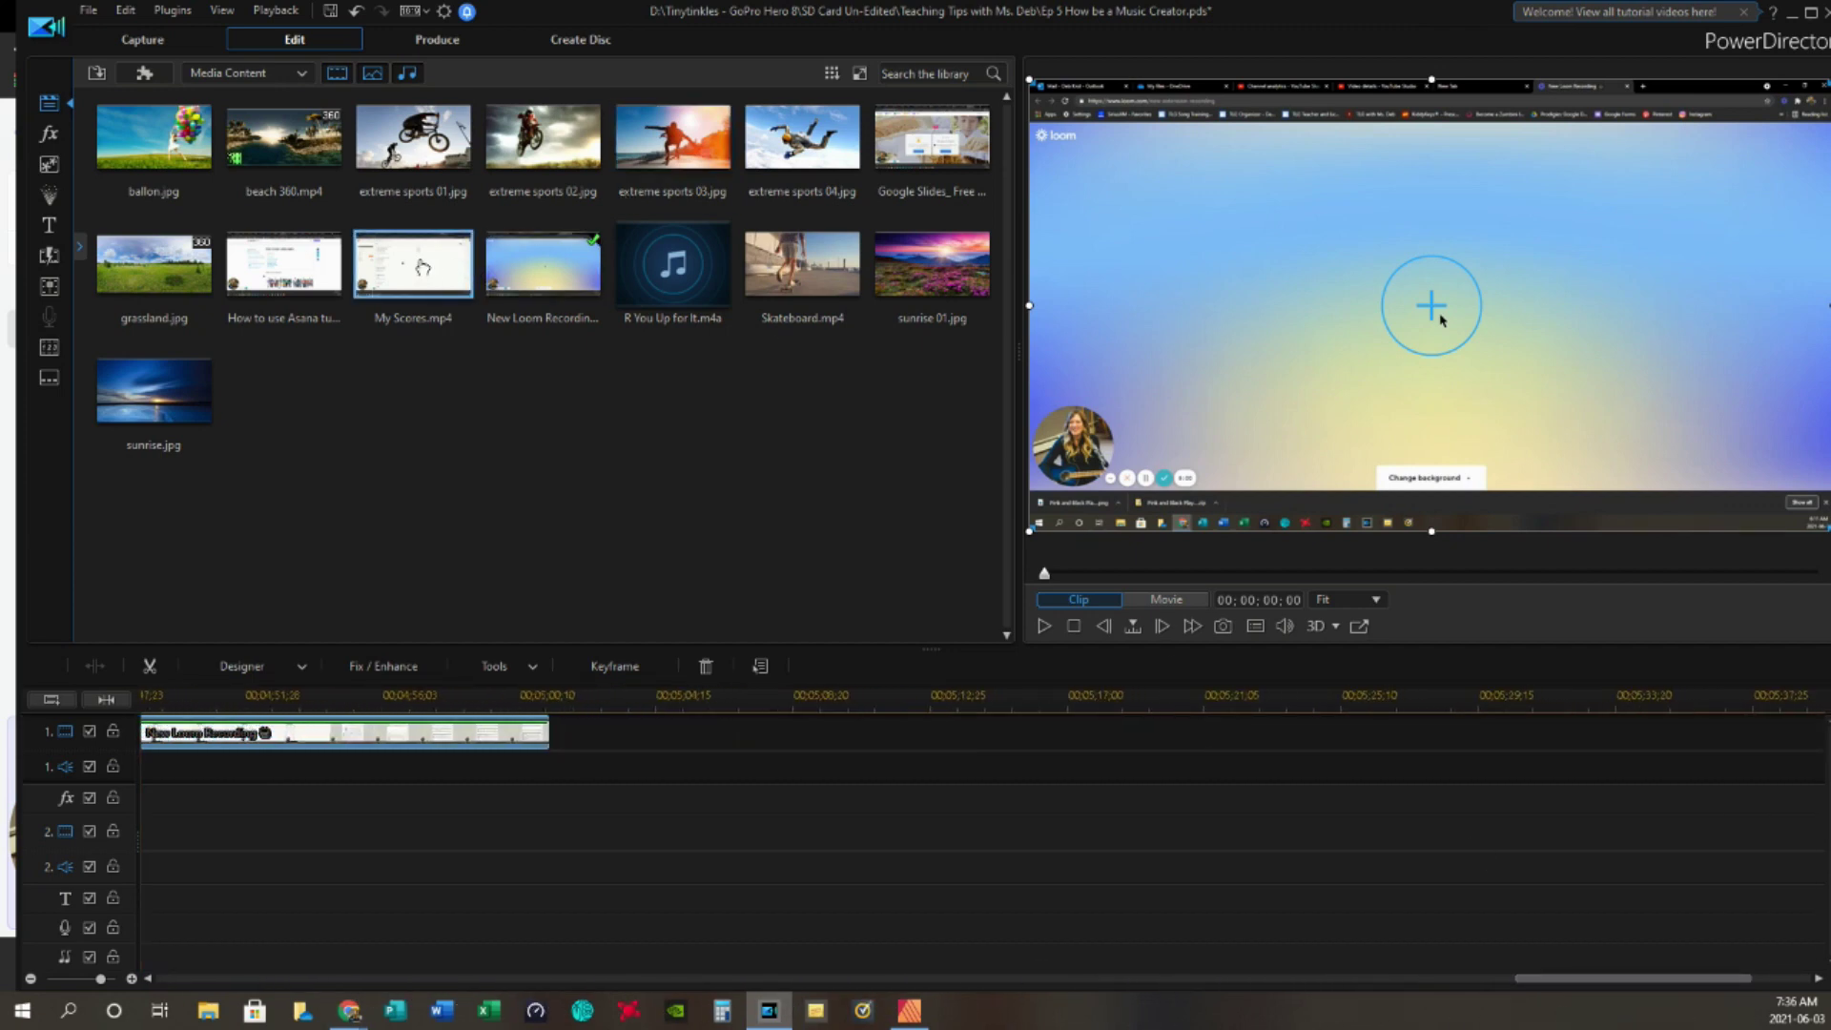
{"action": "left_click_drag", "start_coordinate": [422, 268], "coordinate": [560, 744]}
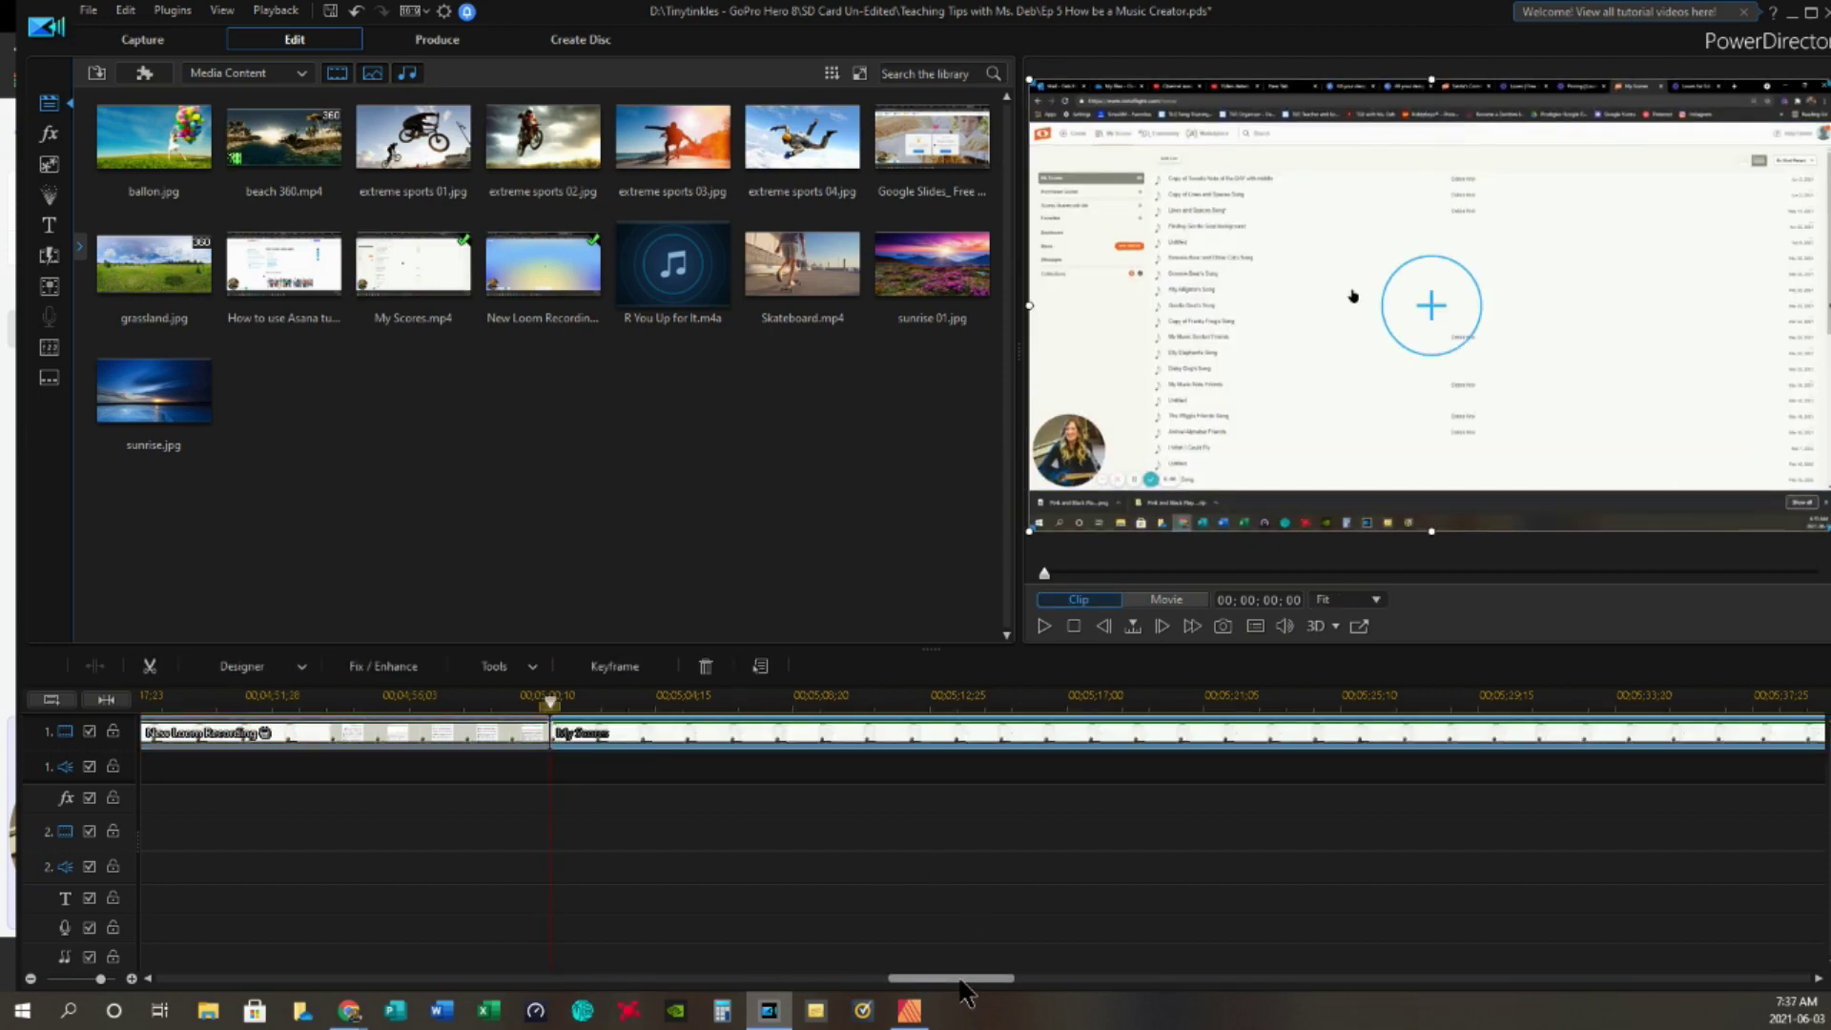
- Add the Asana tutorial and Google Slides videos after My Scores on the track
{"action": "left_click_drag", "start_coordinate": [969, 979], "coordinate": [1725, 965]}
{"action": "left_click_drag", "start_coordinate": [283, 266], "coordinate": [610, 732]}
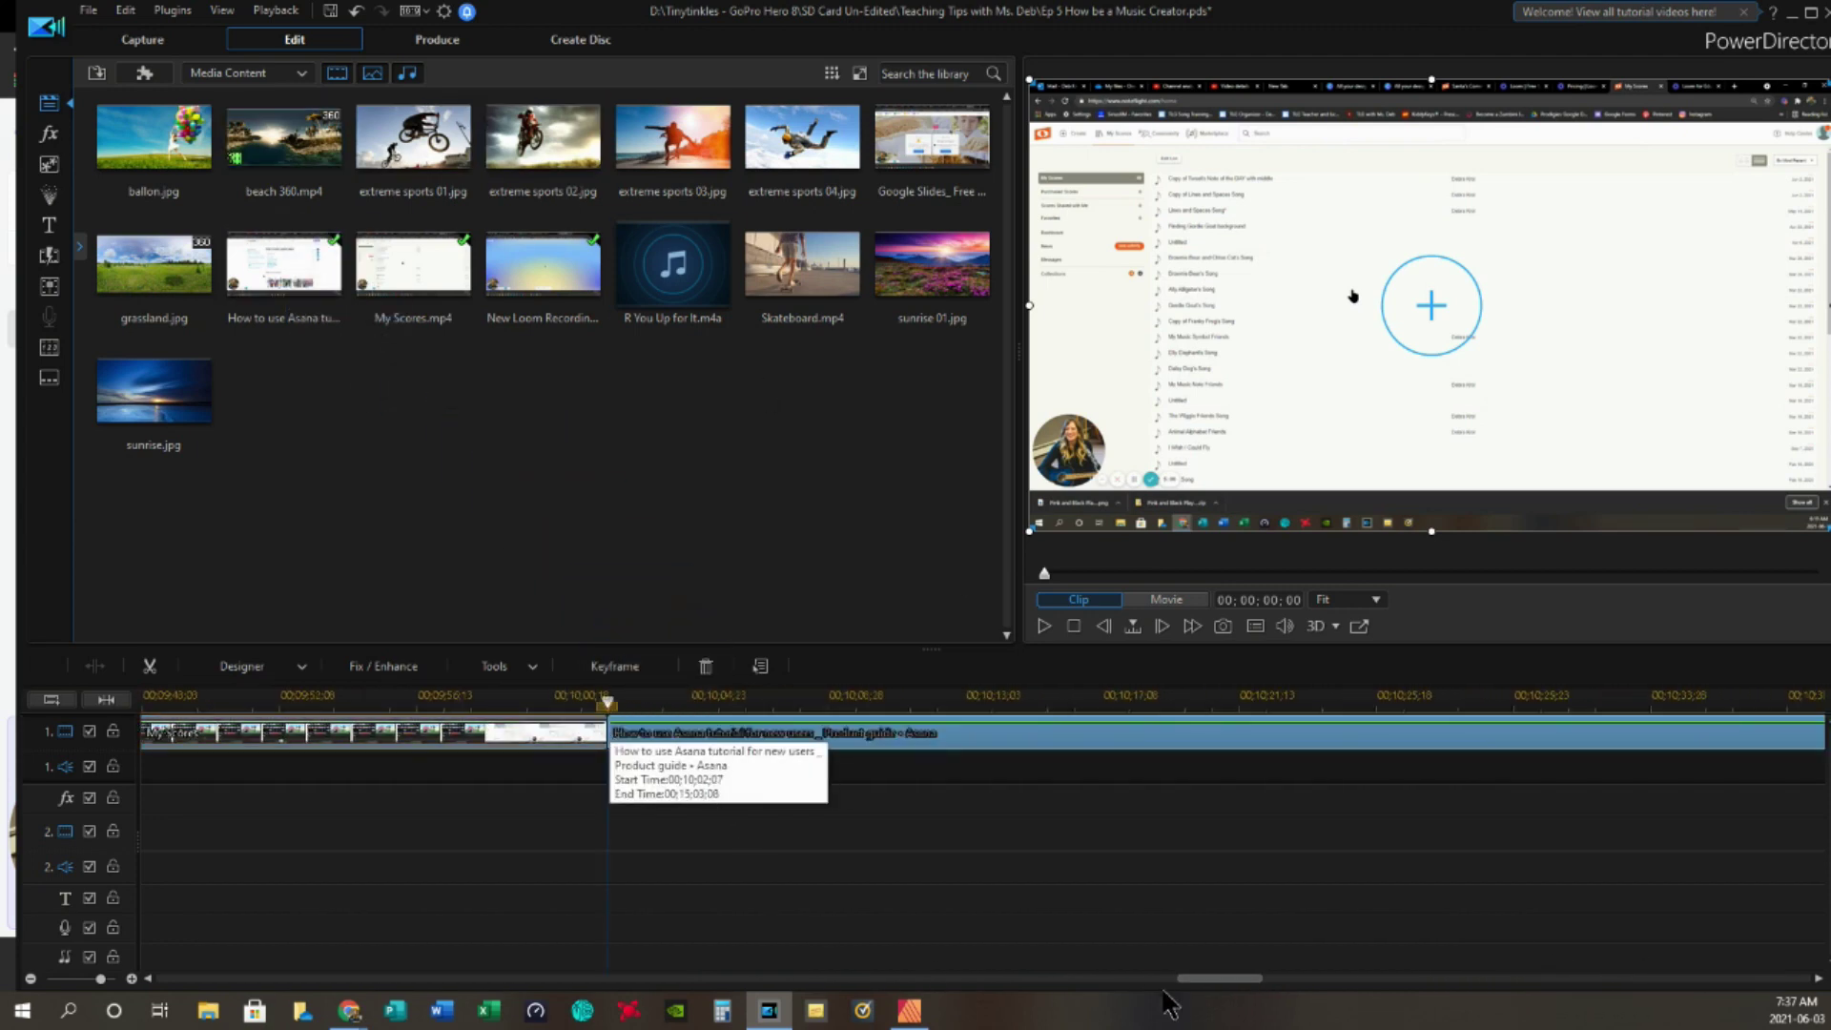
{"action": "left_click_drag", "start_coordinate": [1212, 982], "coordinate": [1717, 982]}
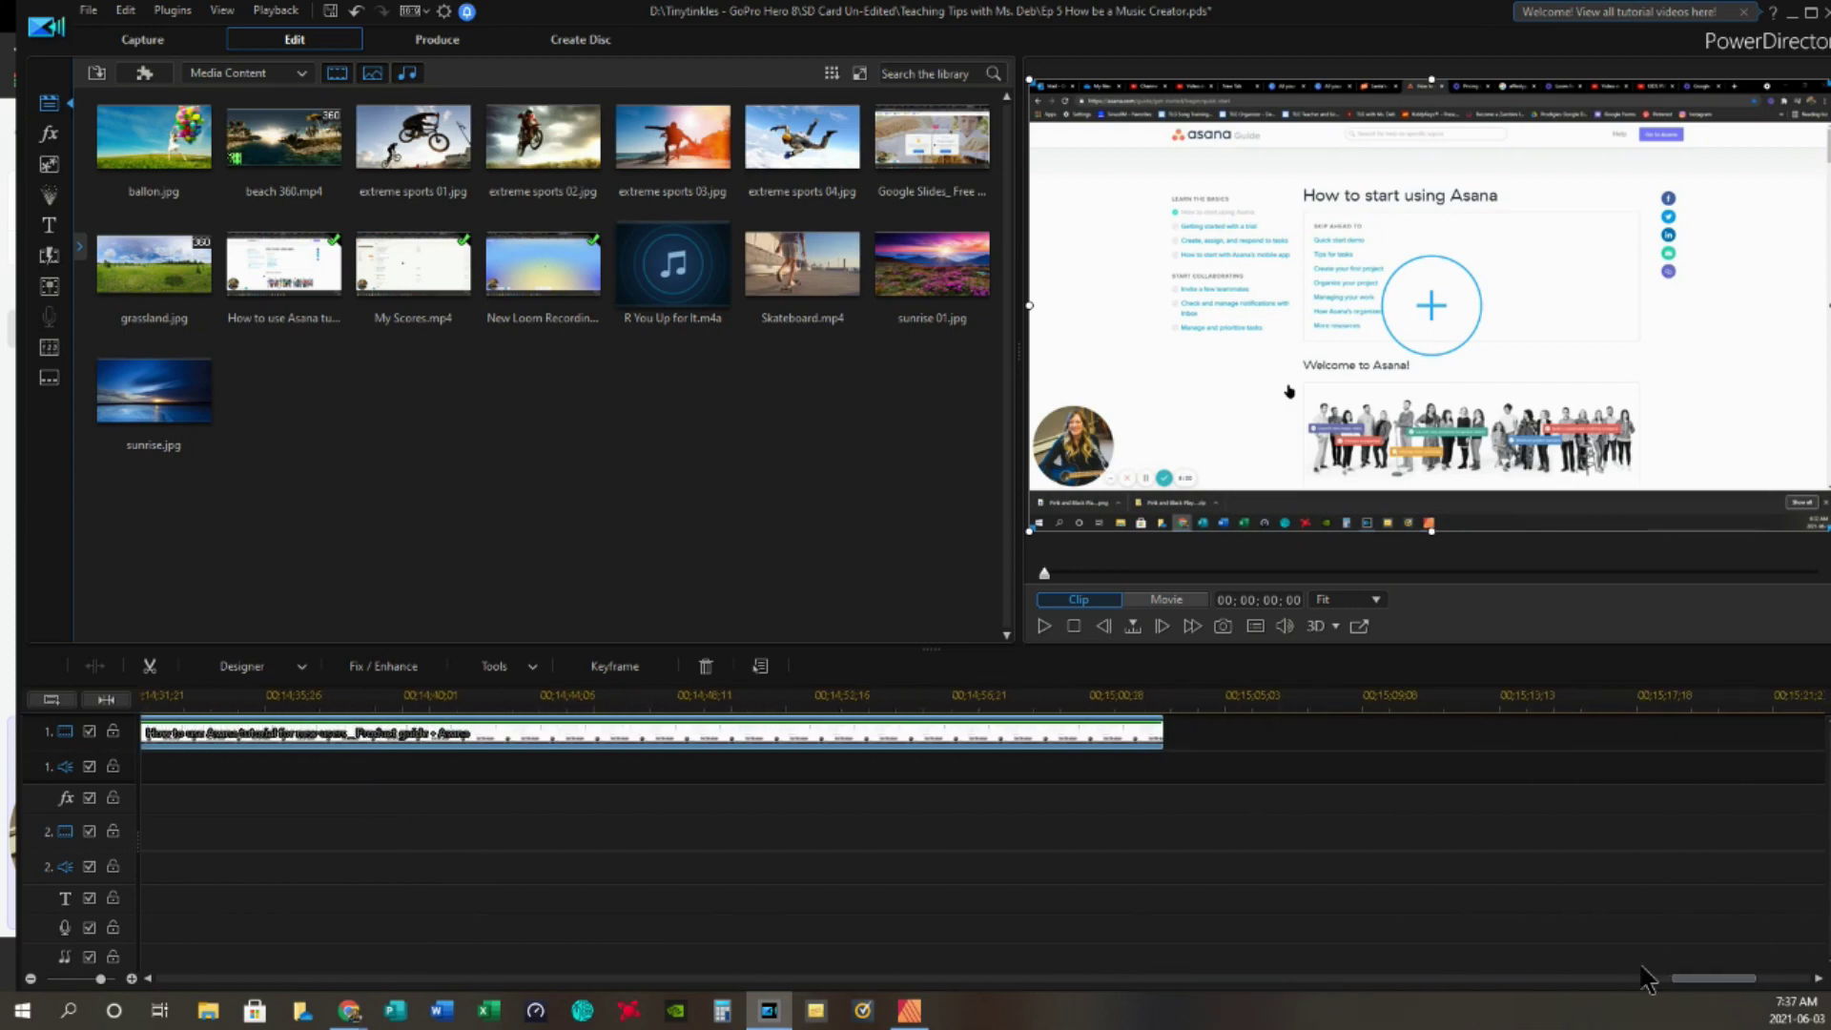
{"action": "left_click", "coordinate": [154, 275]}
{"action": "left_click_drag", "start_coordinate": [153, 275], "coordinate": [110, 244]}
{"action": "left_click_drag", "start_coordinate": [932, 137], "coordinate": [1163, 730]}
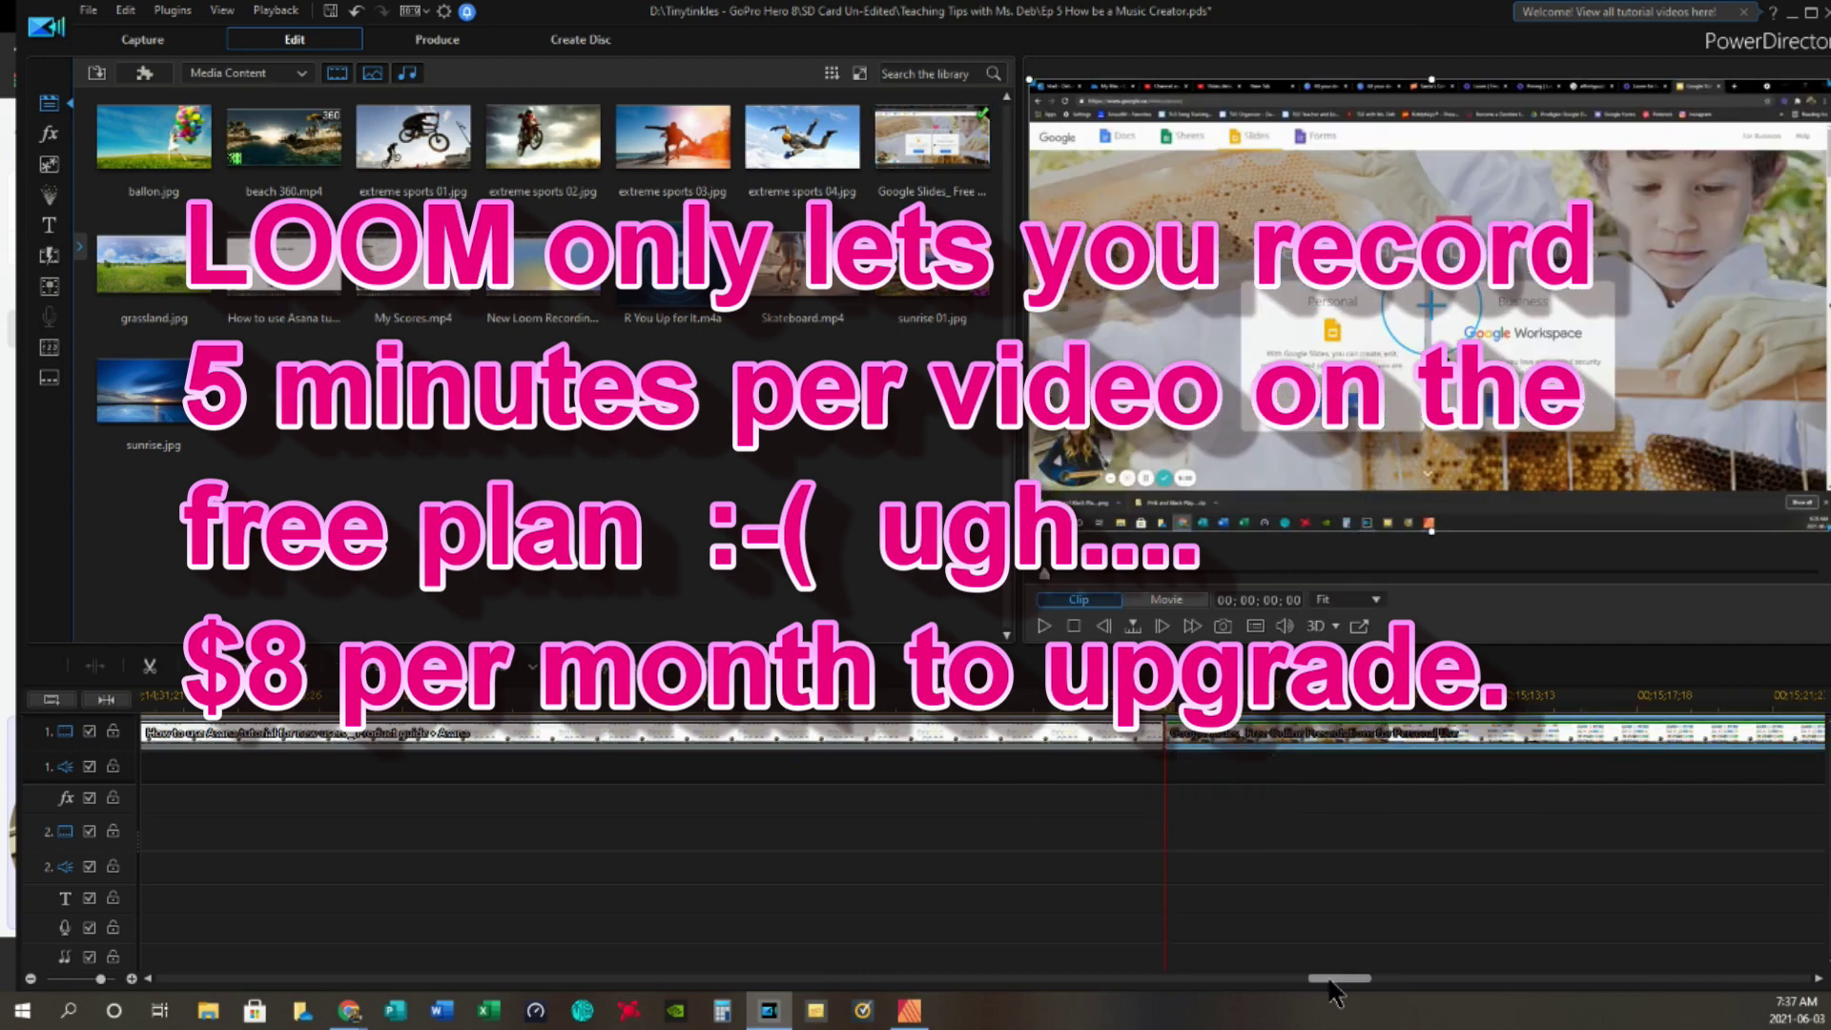
{"action": "left_click_drag", "start_coordinate": [1340, 980], "coordinate": [98, 978]}
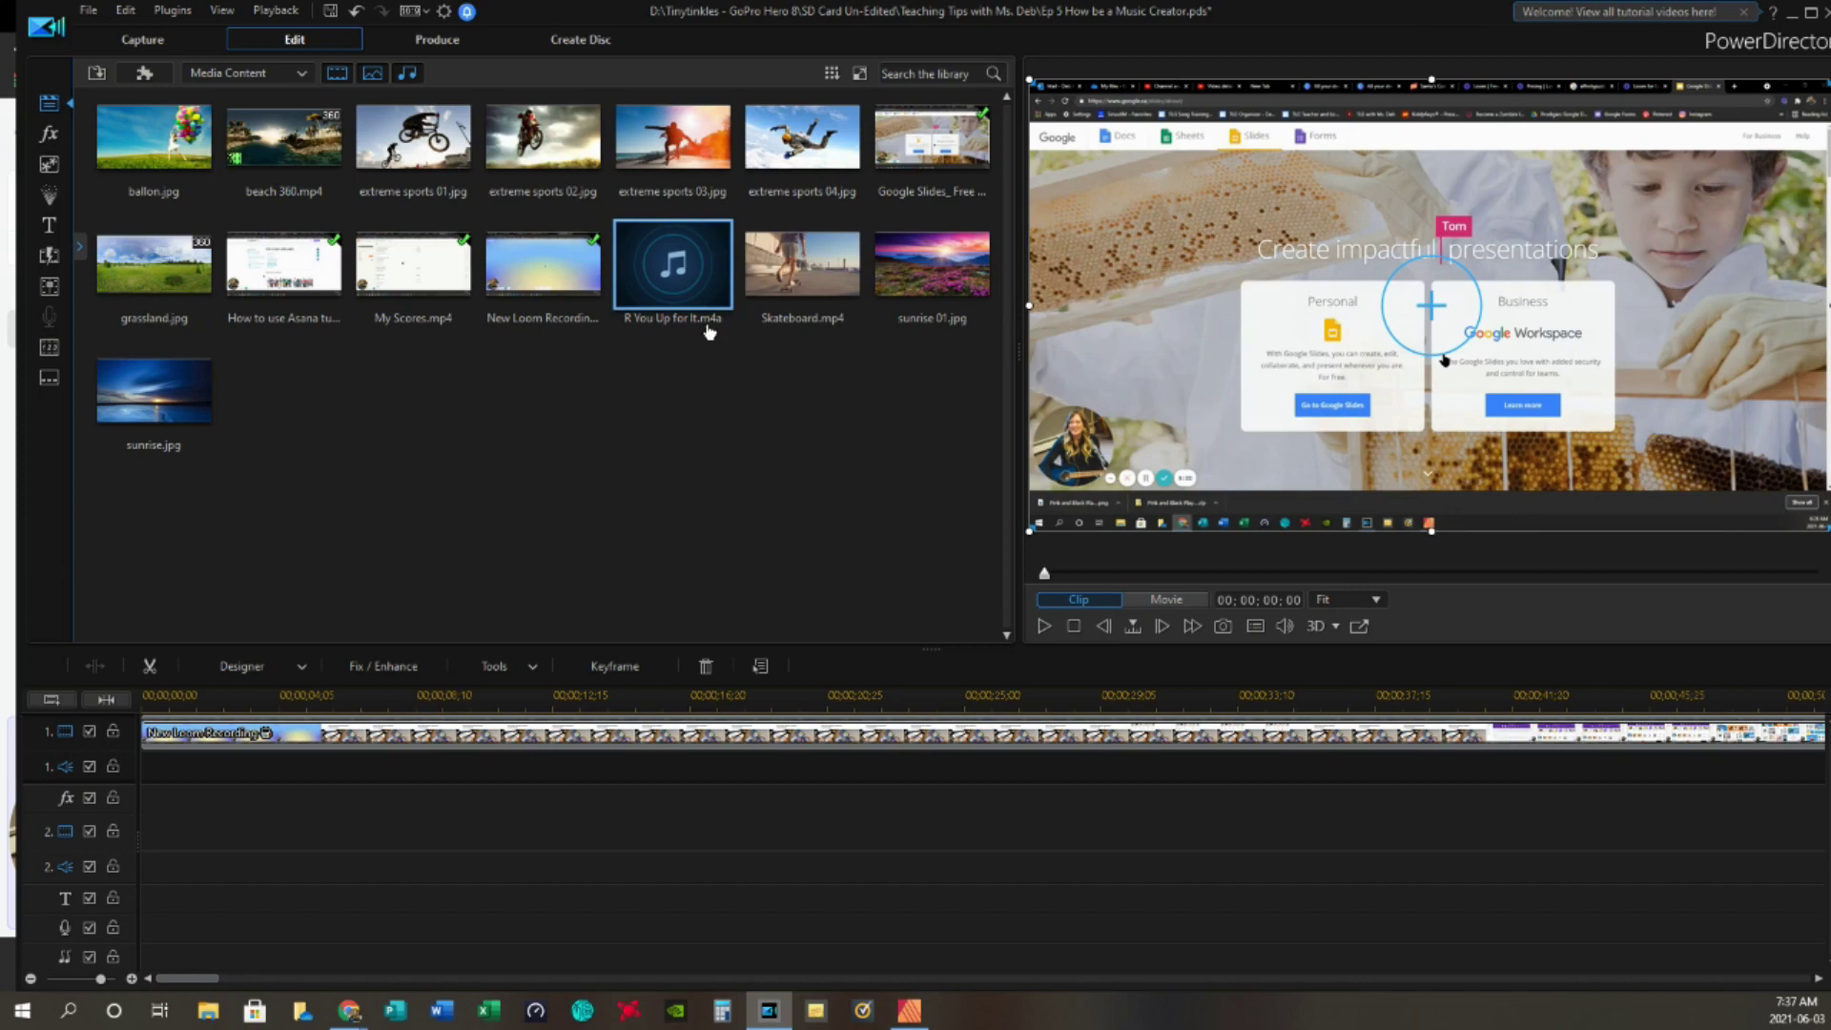
- Lay 'R You Up for It.m4a' on audio track 1, preview the opening, and jump to 05;22
{"action": "left_click_drag", "start_coordinate": [704, 291], "coordinate": [145, 769]}
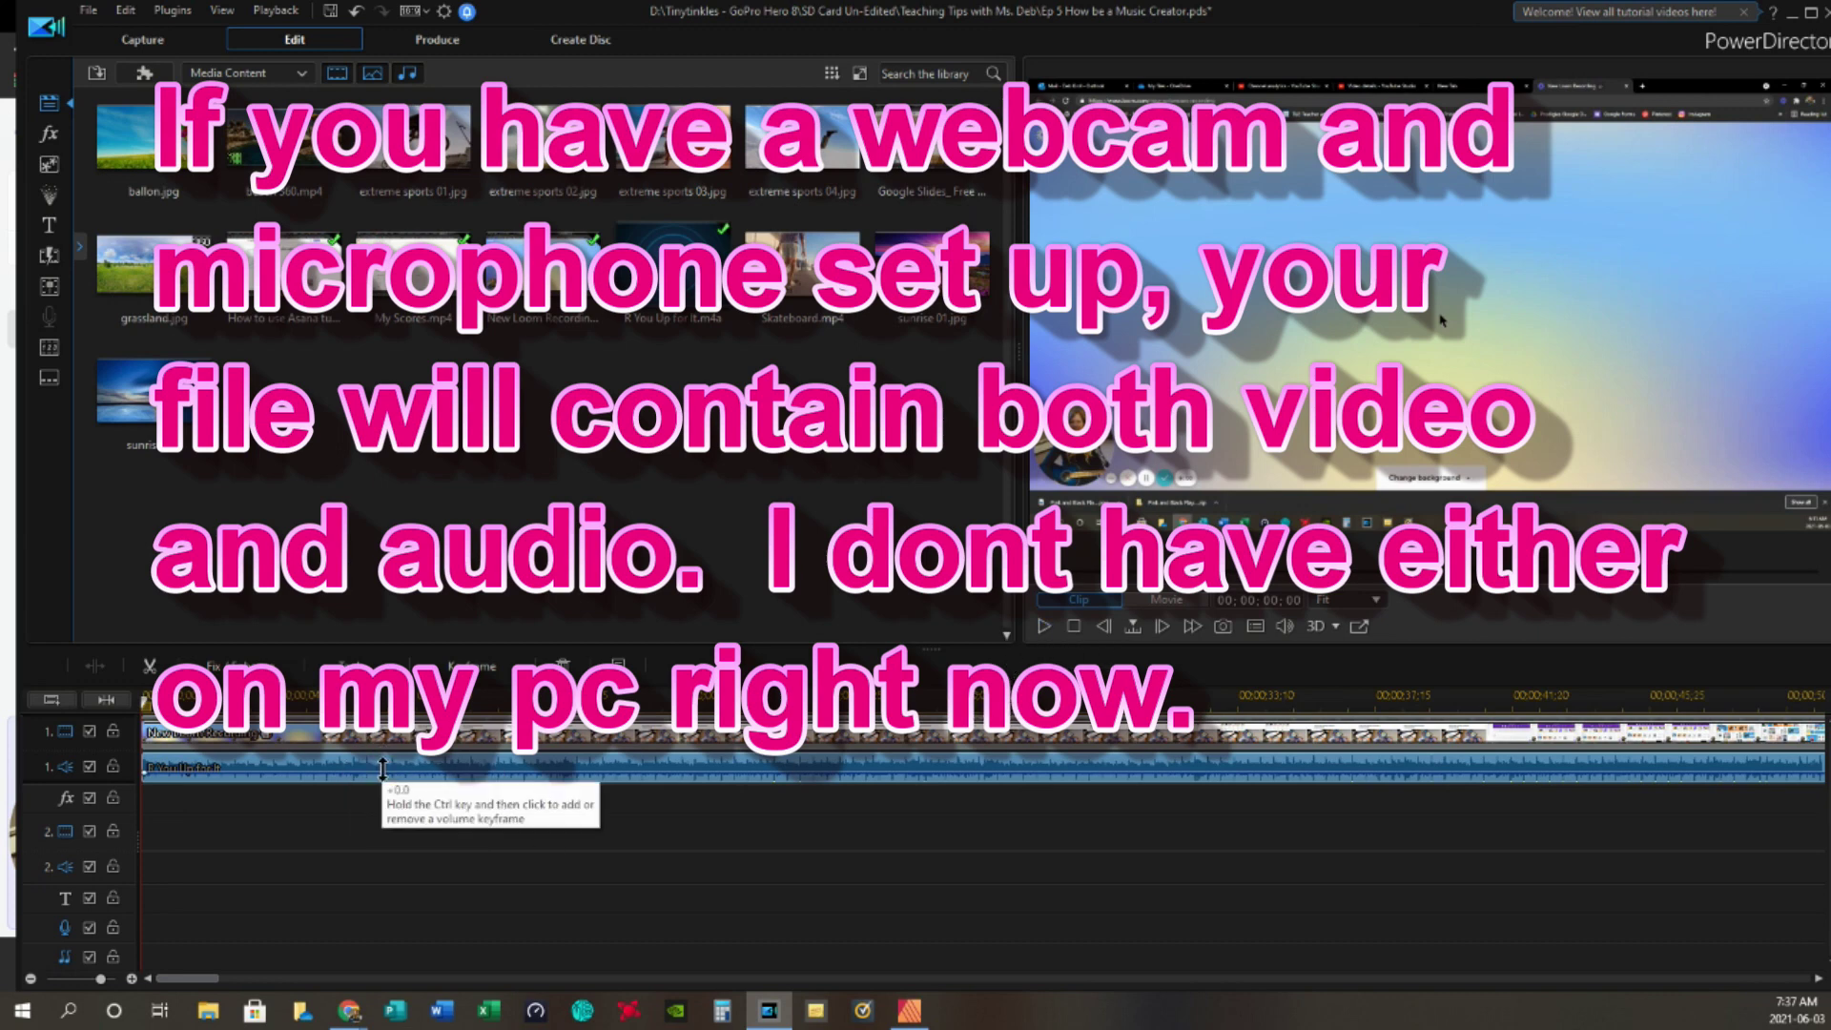
{"action": "left_click", "coordinate": [1044, 626]}
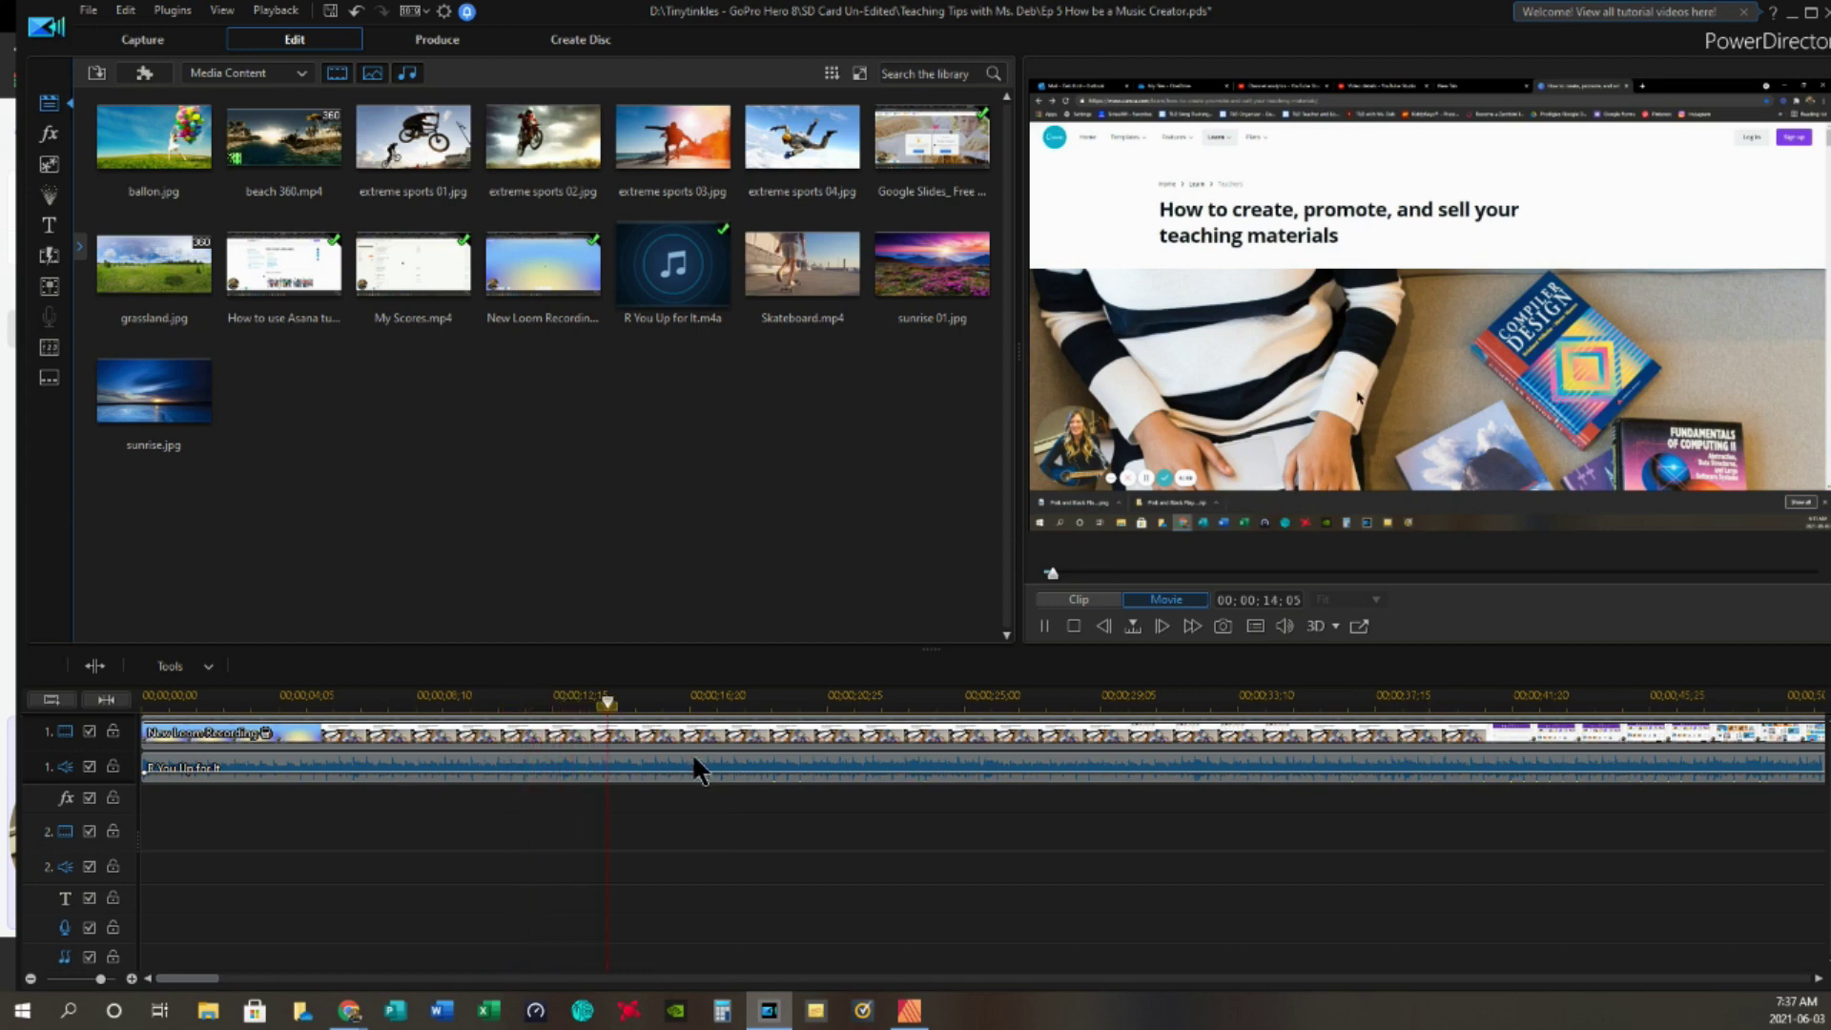
{"action": "left_click", "coordinate": [1043, 625]}
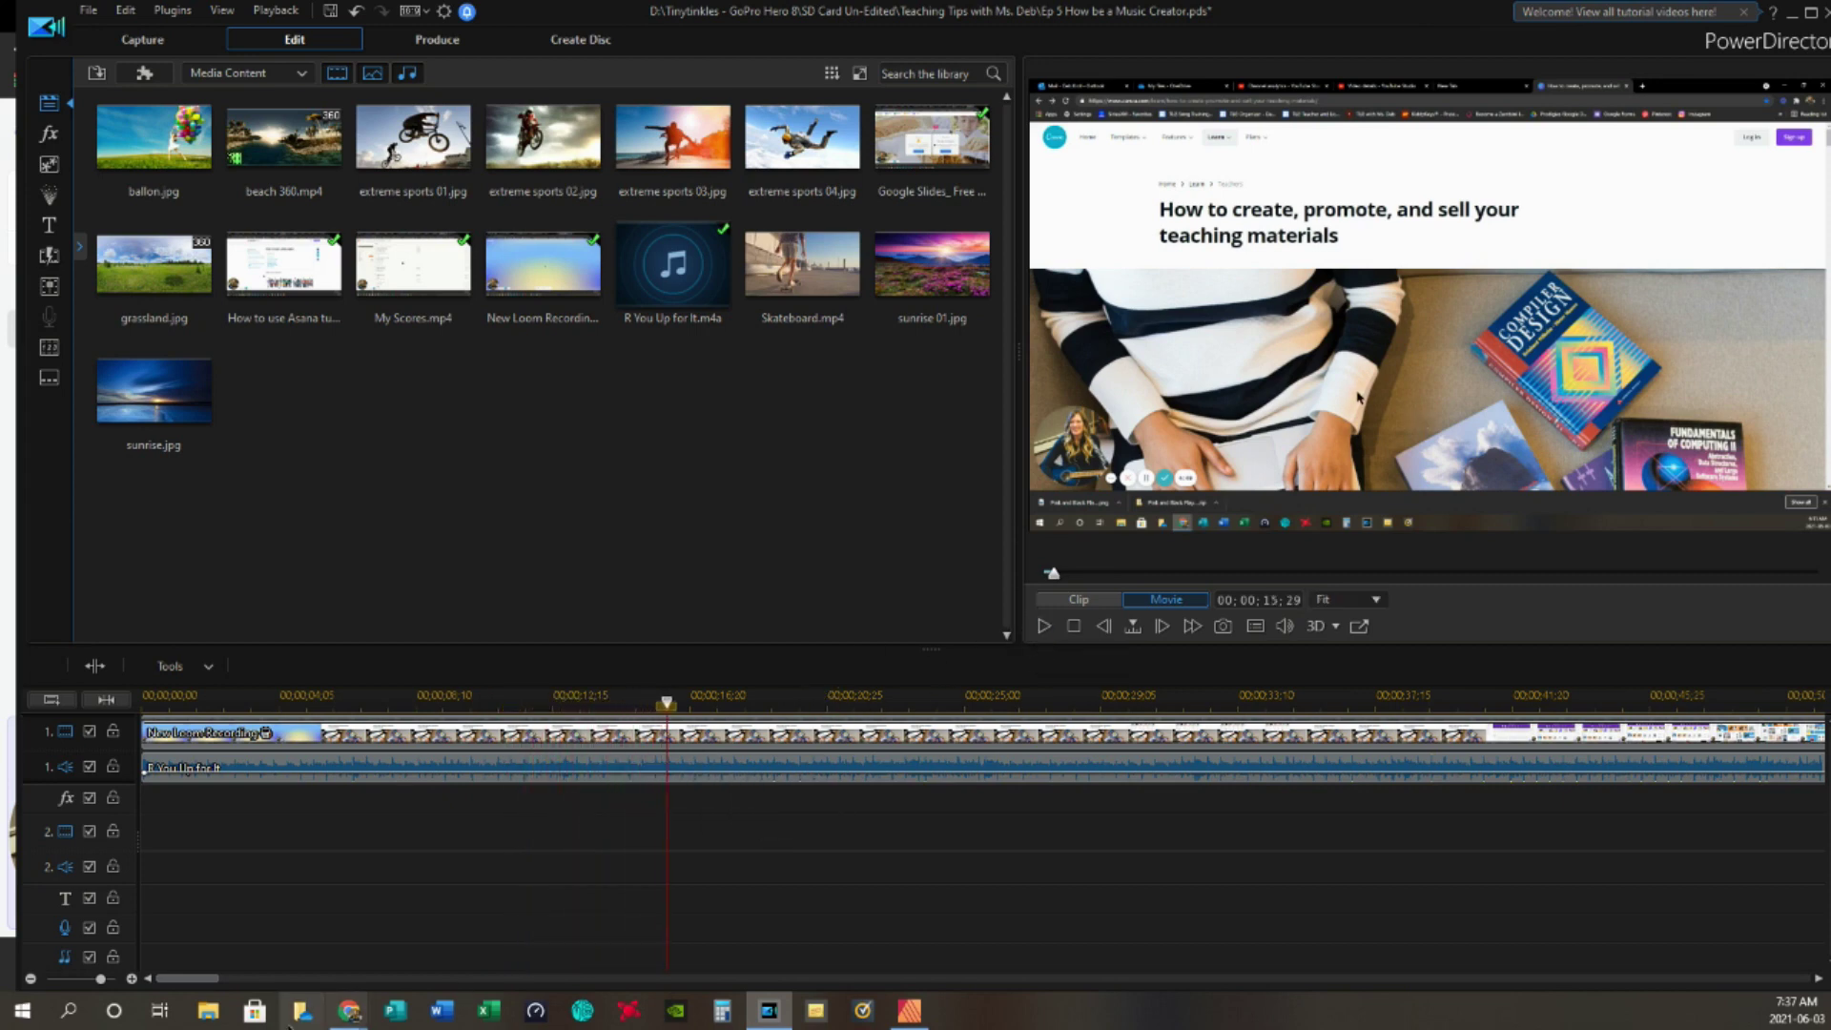
{"action": "left_click_drag", "start_coordinate": [191, 979], "coordinate": [601, 981]}
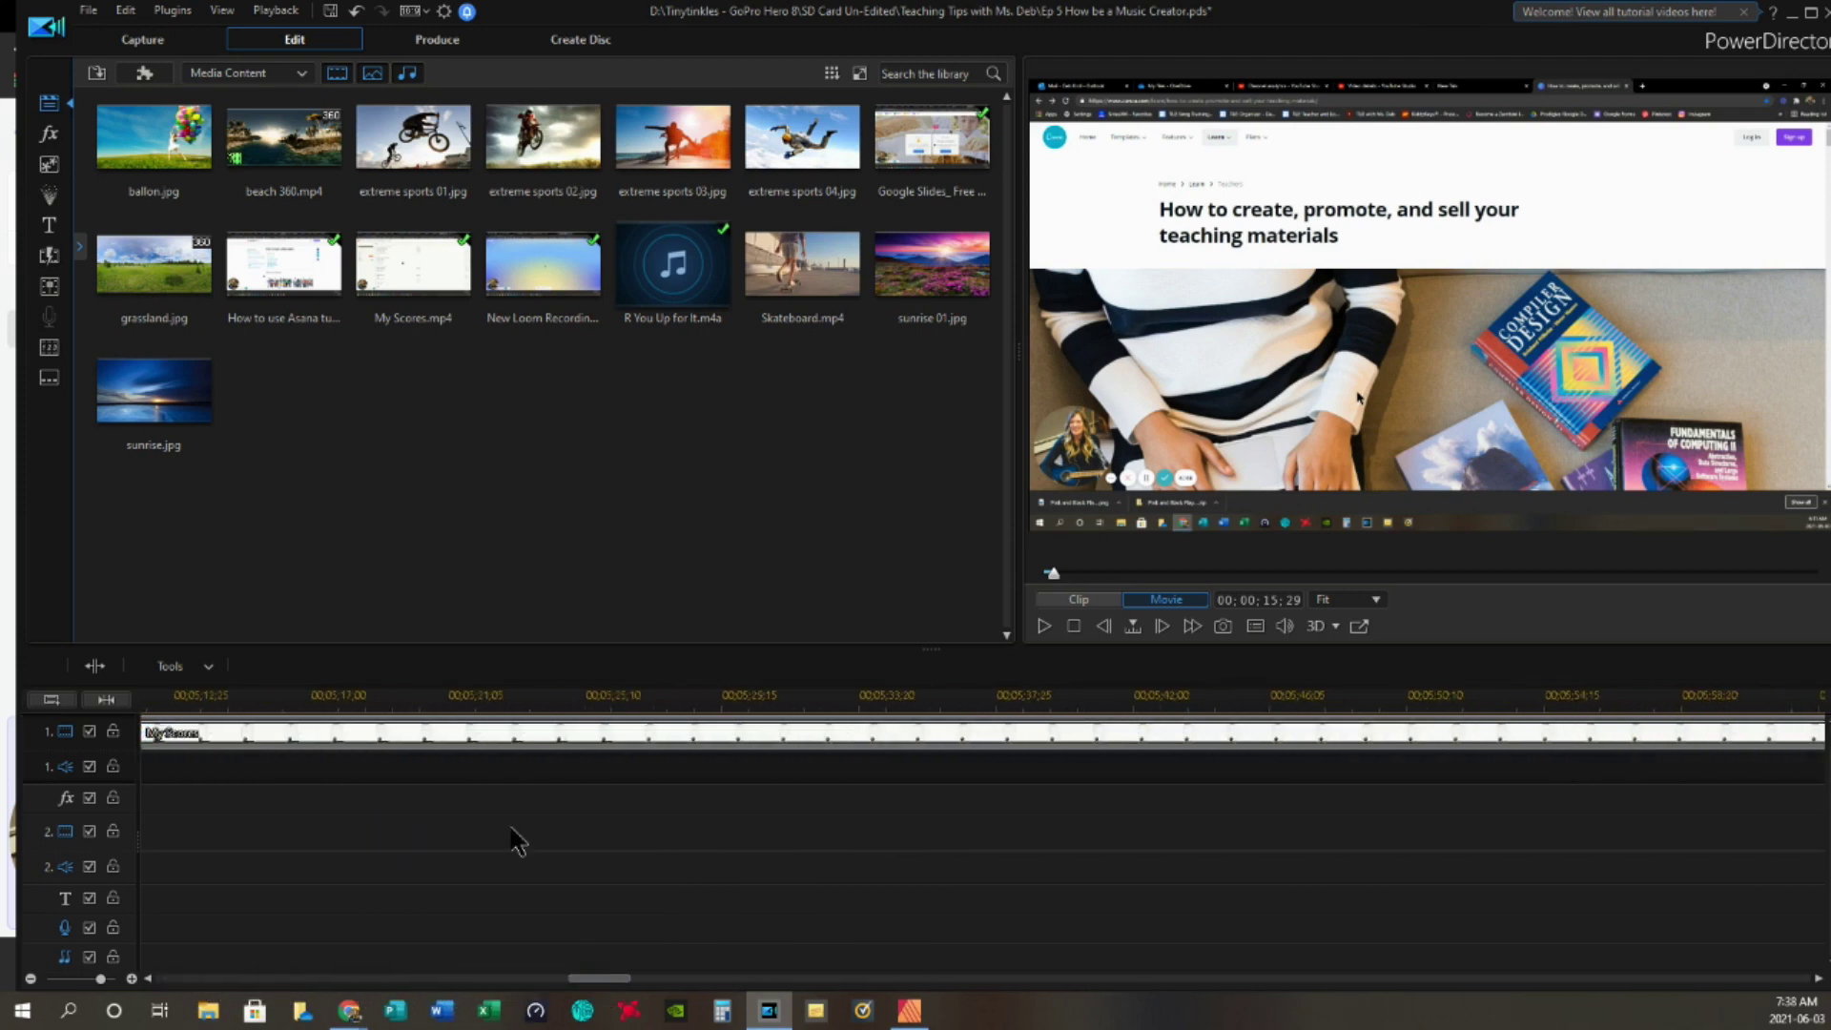
{"action": "left_click", "coordinate": [500, 703]}
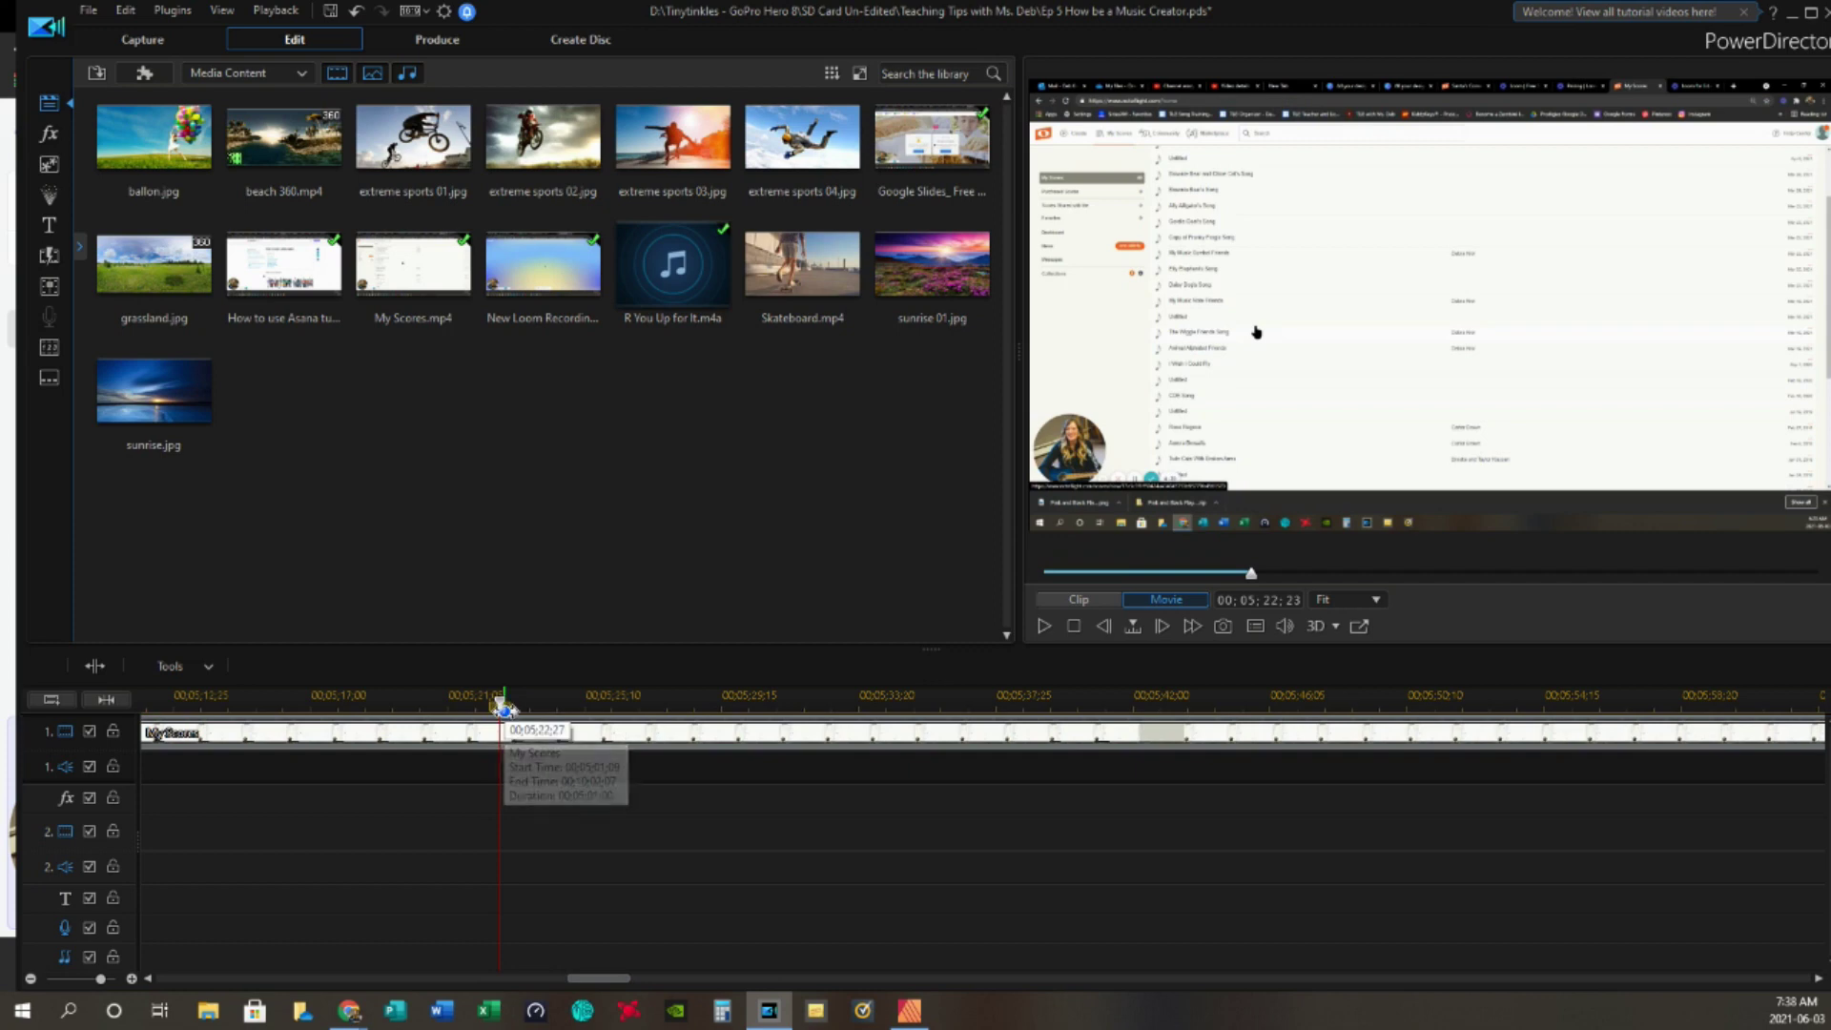
- Split My Scores at 05;22 and 05;30 and remove the middle piece with Fill Gap
{"action": "left_click", "coordinate": [95, 666]}
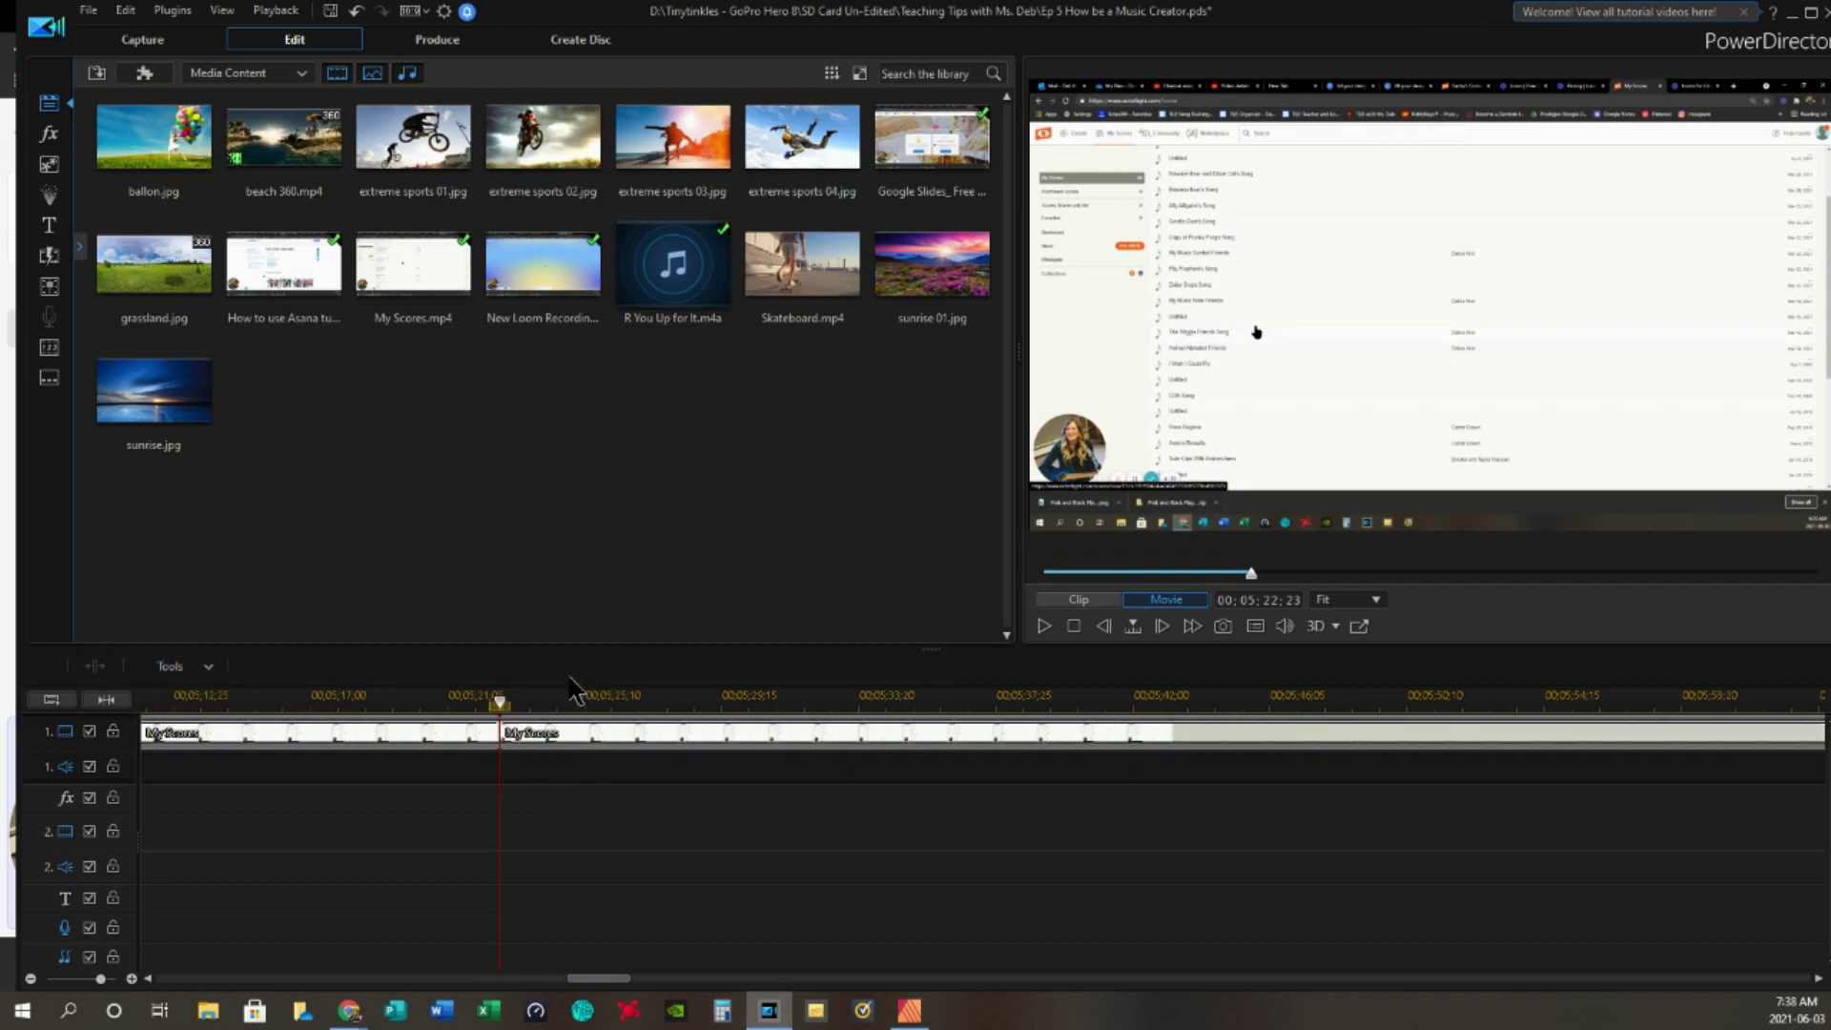
{"action": "left_click", "coordinate": [750, 702]}
{"action": "left_click", "coordinate": [114, 665]}
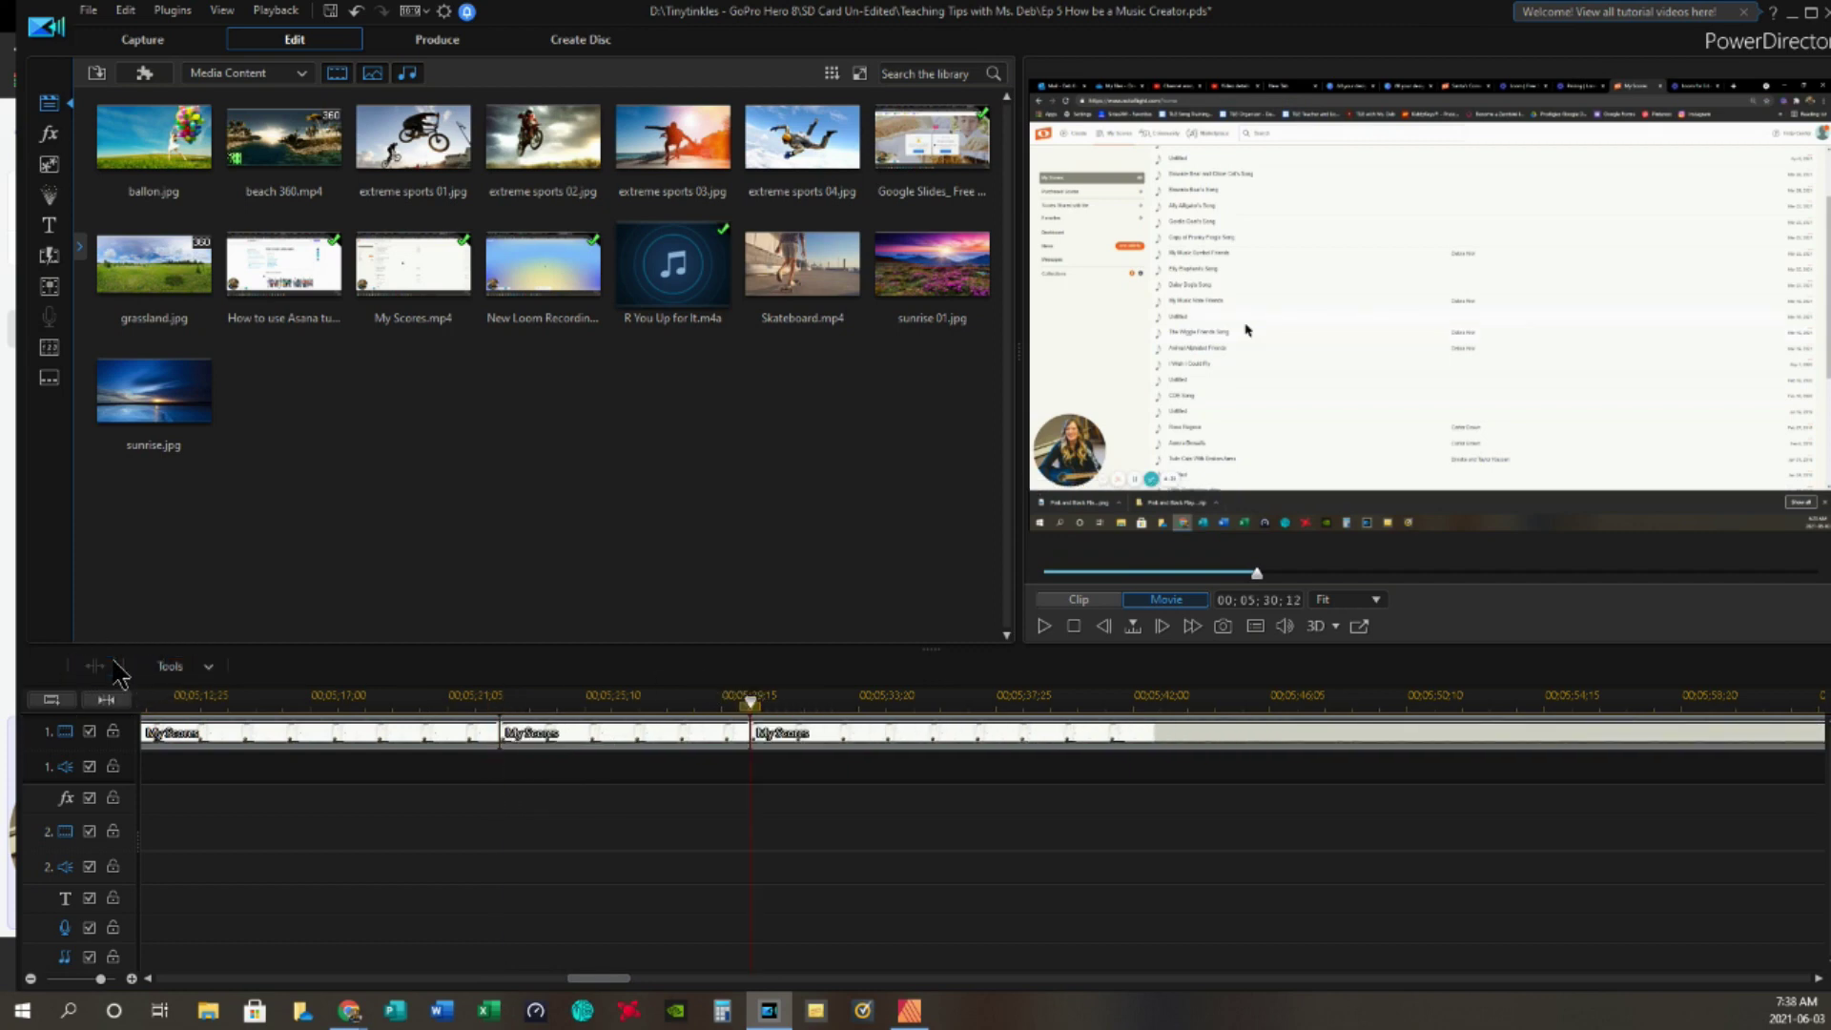
{"action": "left_click", "coordinate": [613, 739]}
{"action": "left_click", "coordinate": [761, 667]}
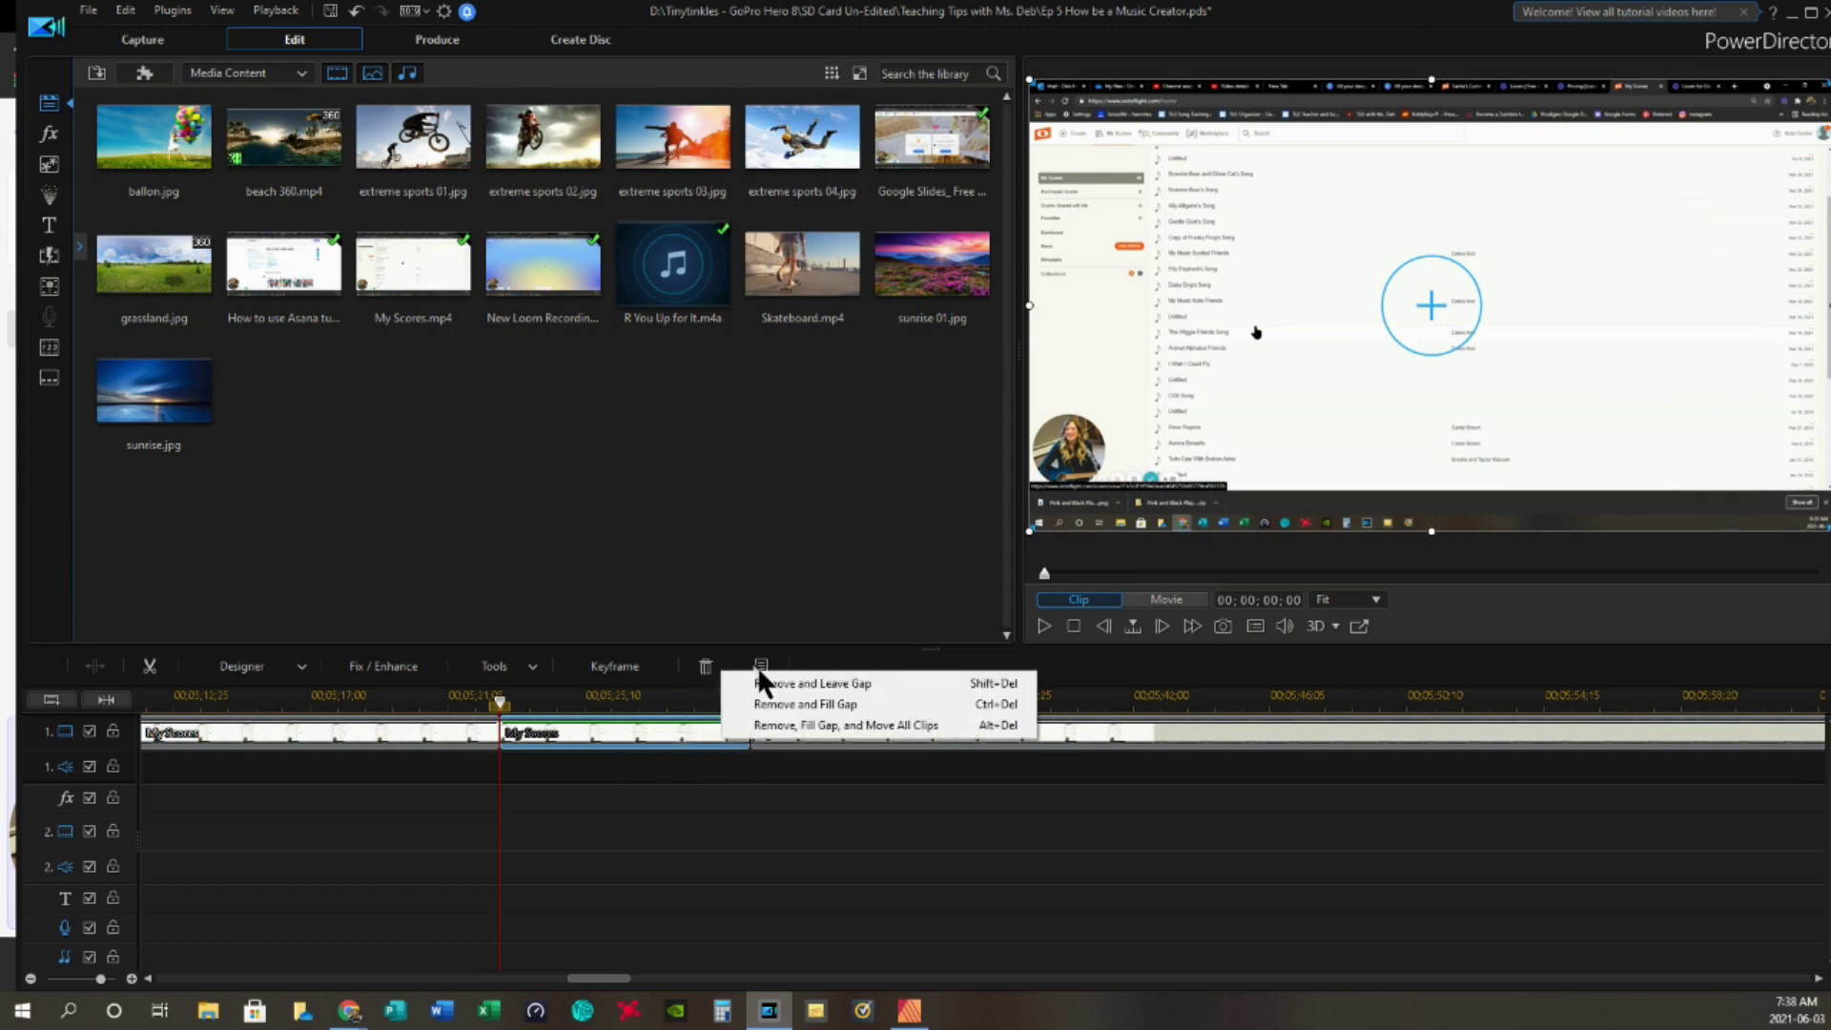
{"action": "left_click", "coordinate": [818, 727]}
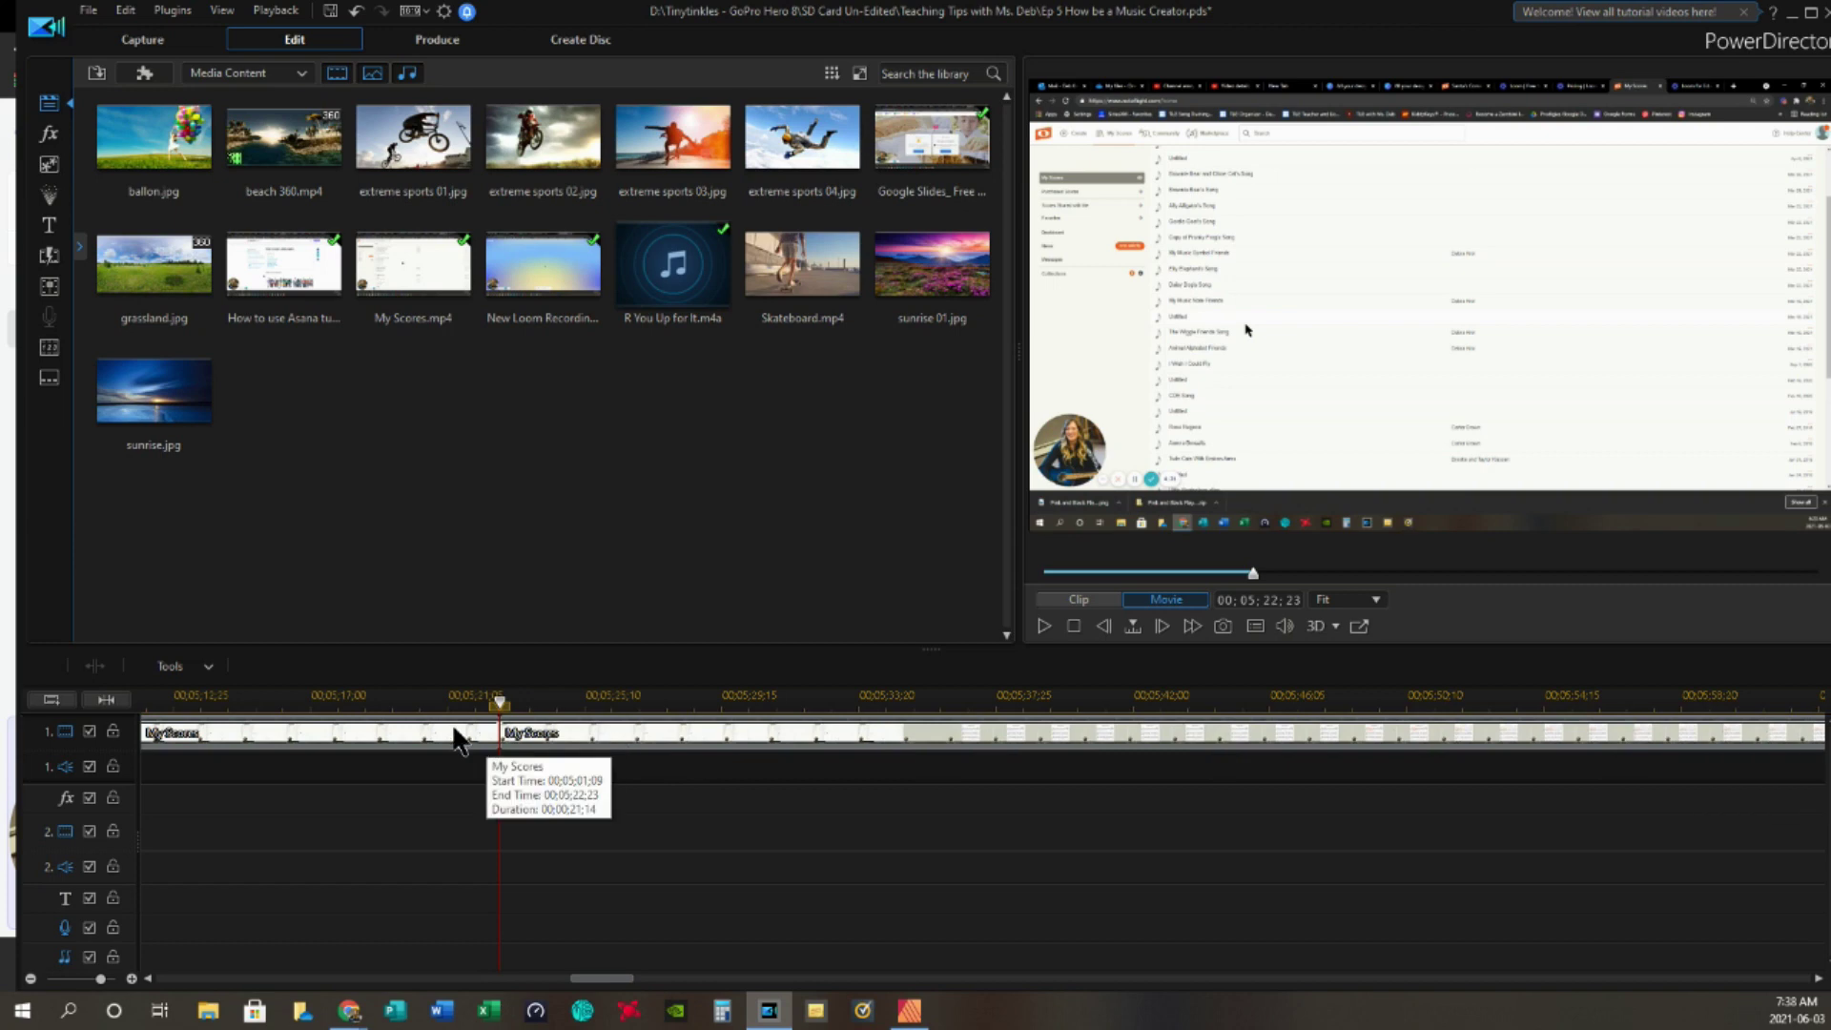
{"action": "left_click_drag", "start_coordinate": [610, 978], "coordinate": [181, 979]}
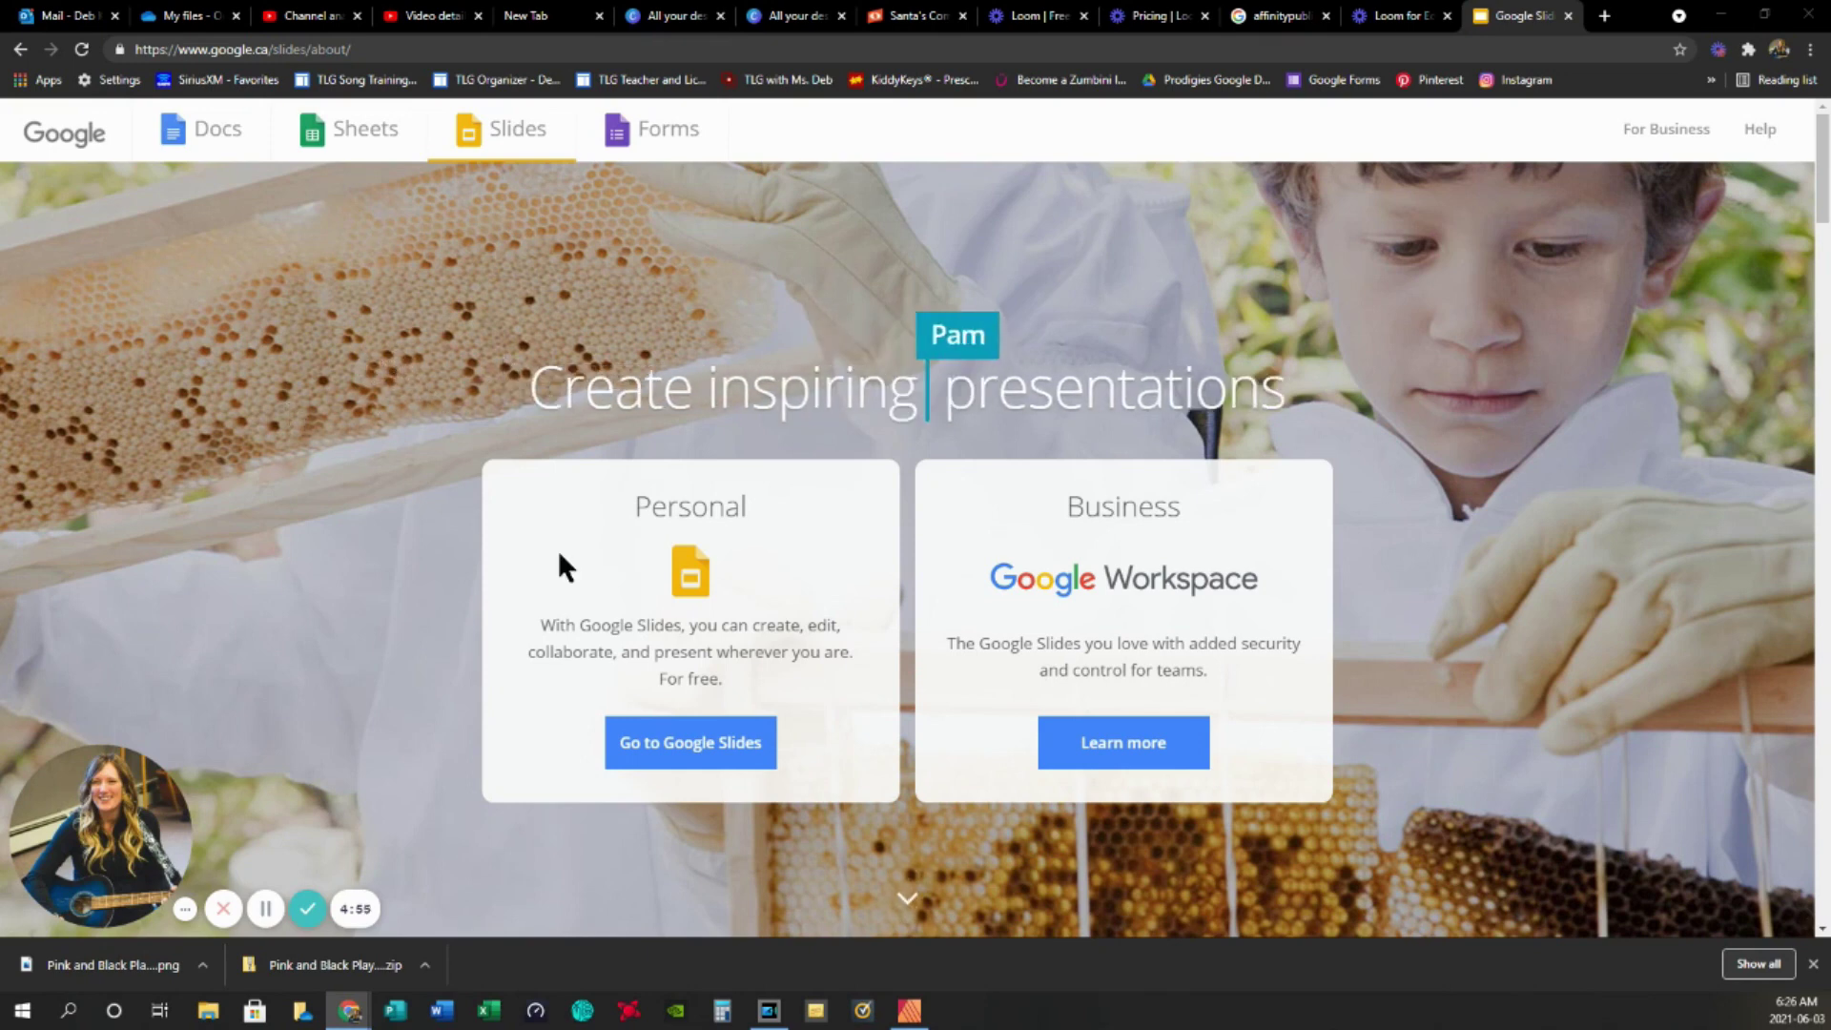
- From the Google Slides home page, open the Tiny Tinkles Little Musician Learning Videos presentation
{"action": "left_click", "coordinate": [713, 744]}
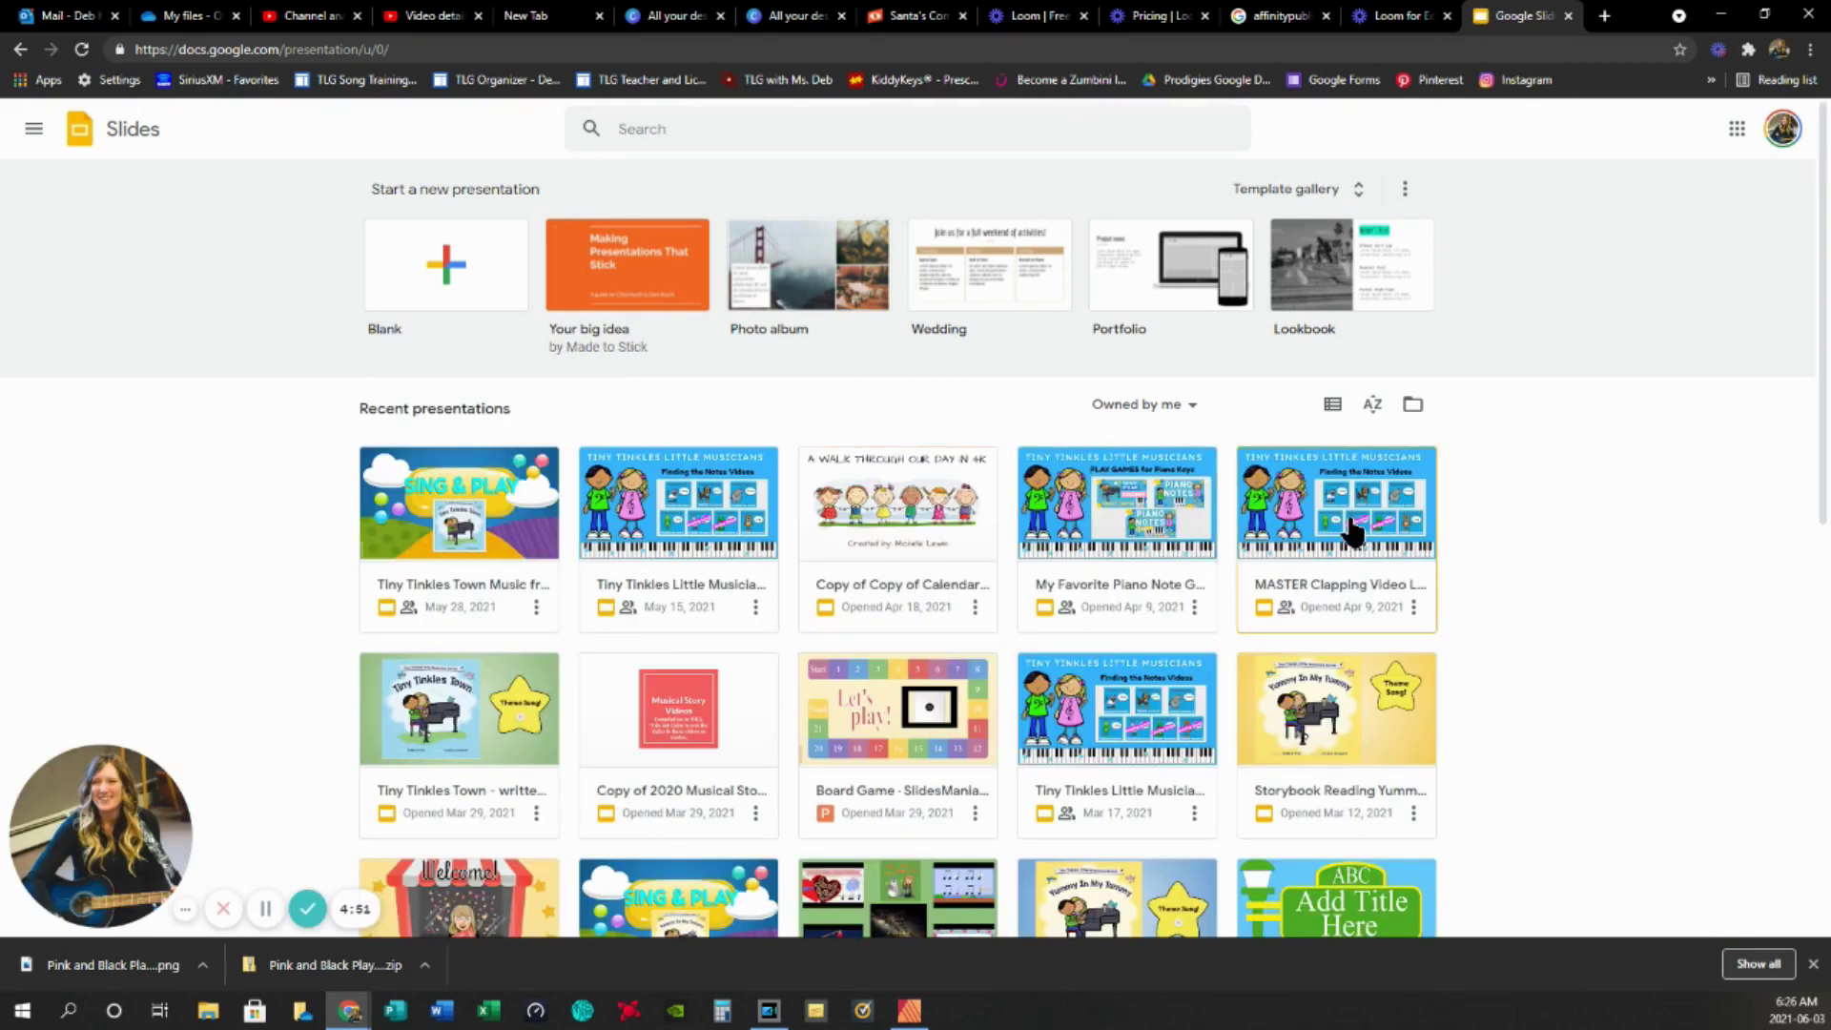
{"action": "scroll", "coordinate": [1586, 552], "scroll_direction": "down", "scroll_amount": 2}
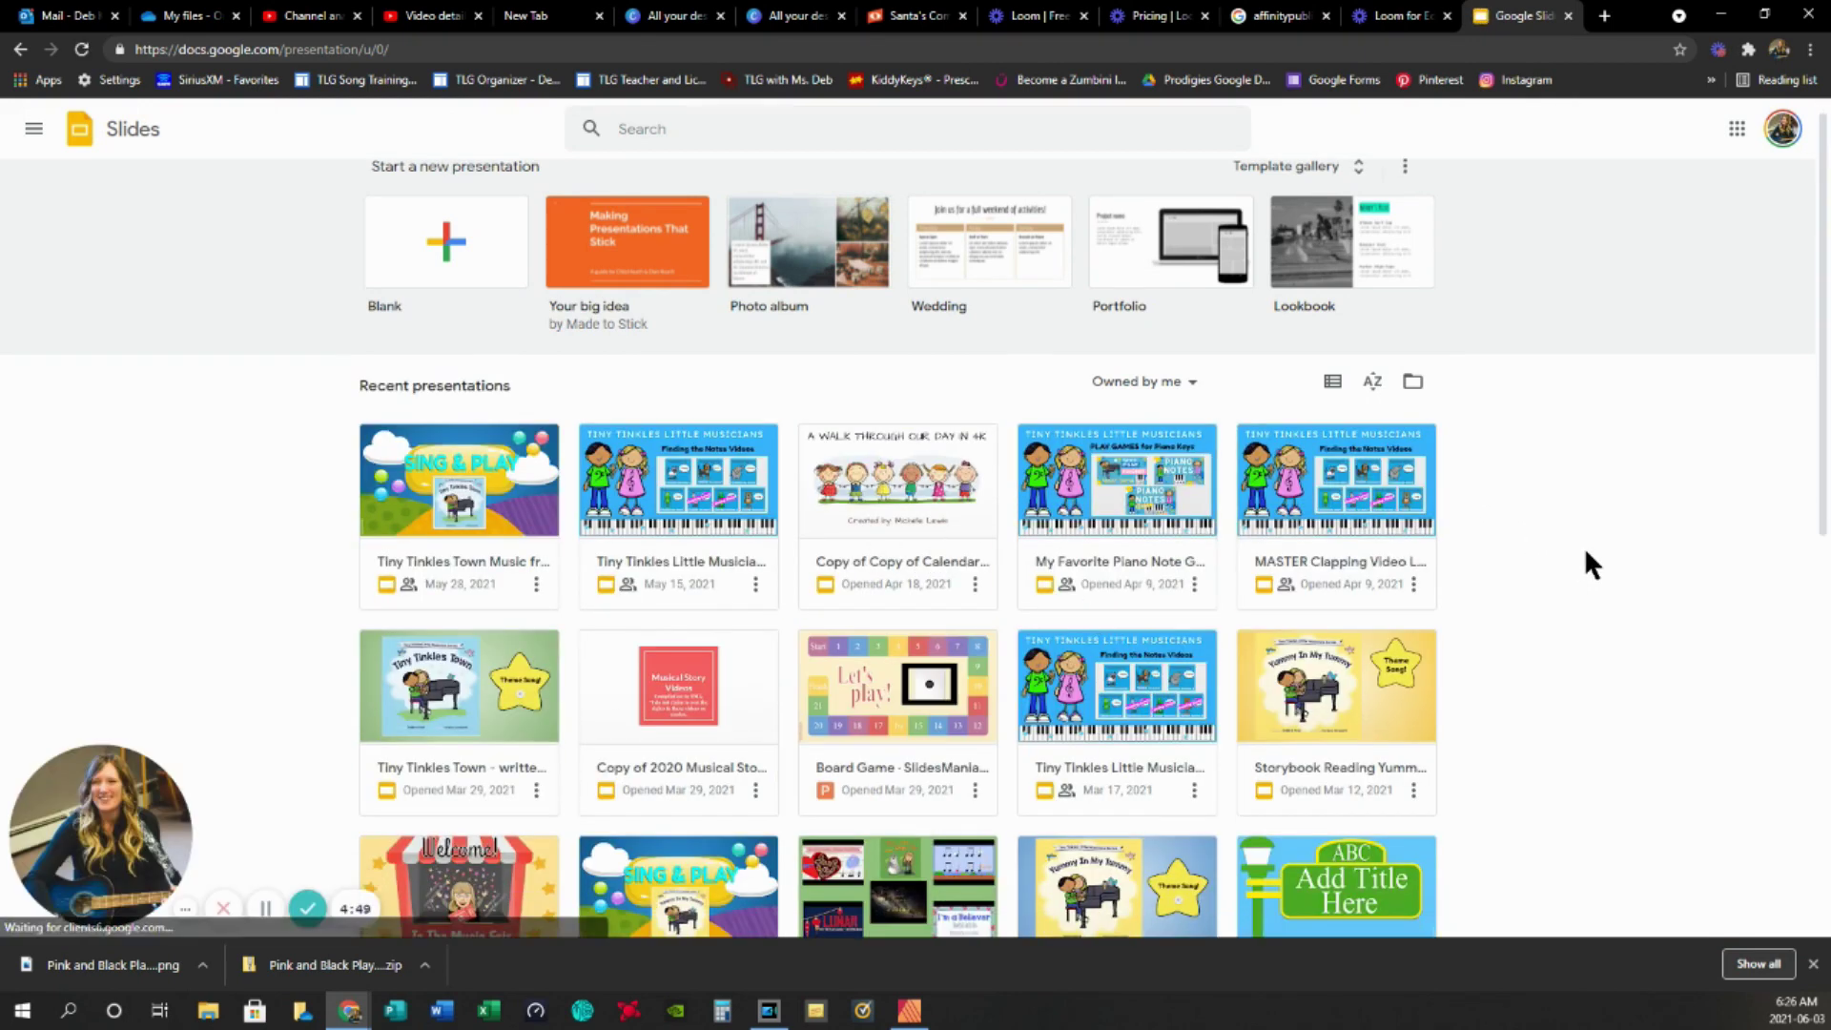
{"action": "scroll", "coordinate": [1591, 548], "scroll_direction": "down", "scroll_amount": 3}
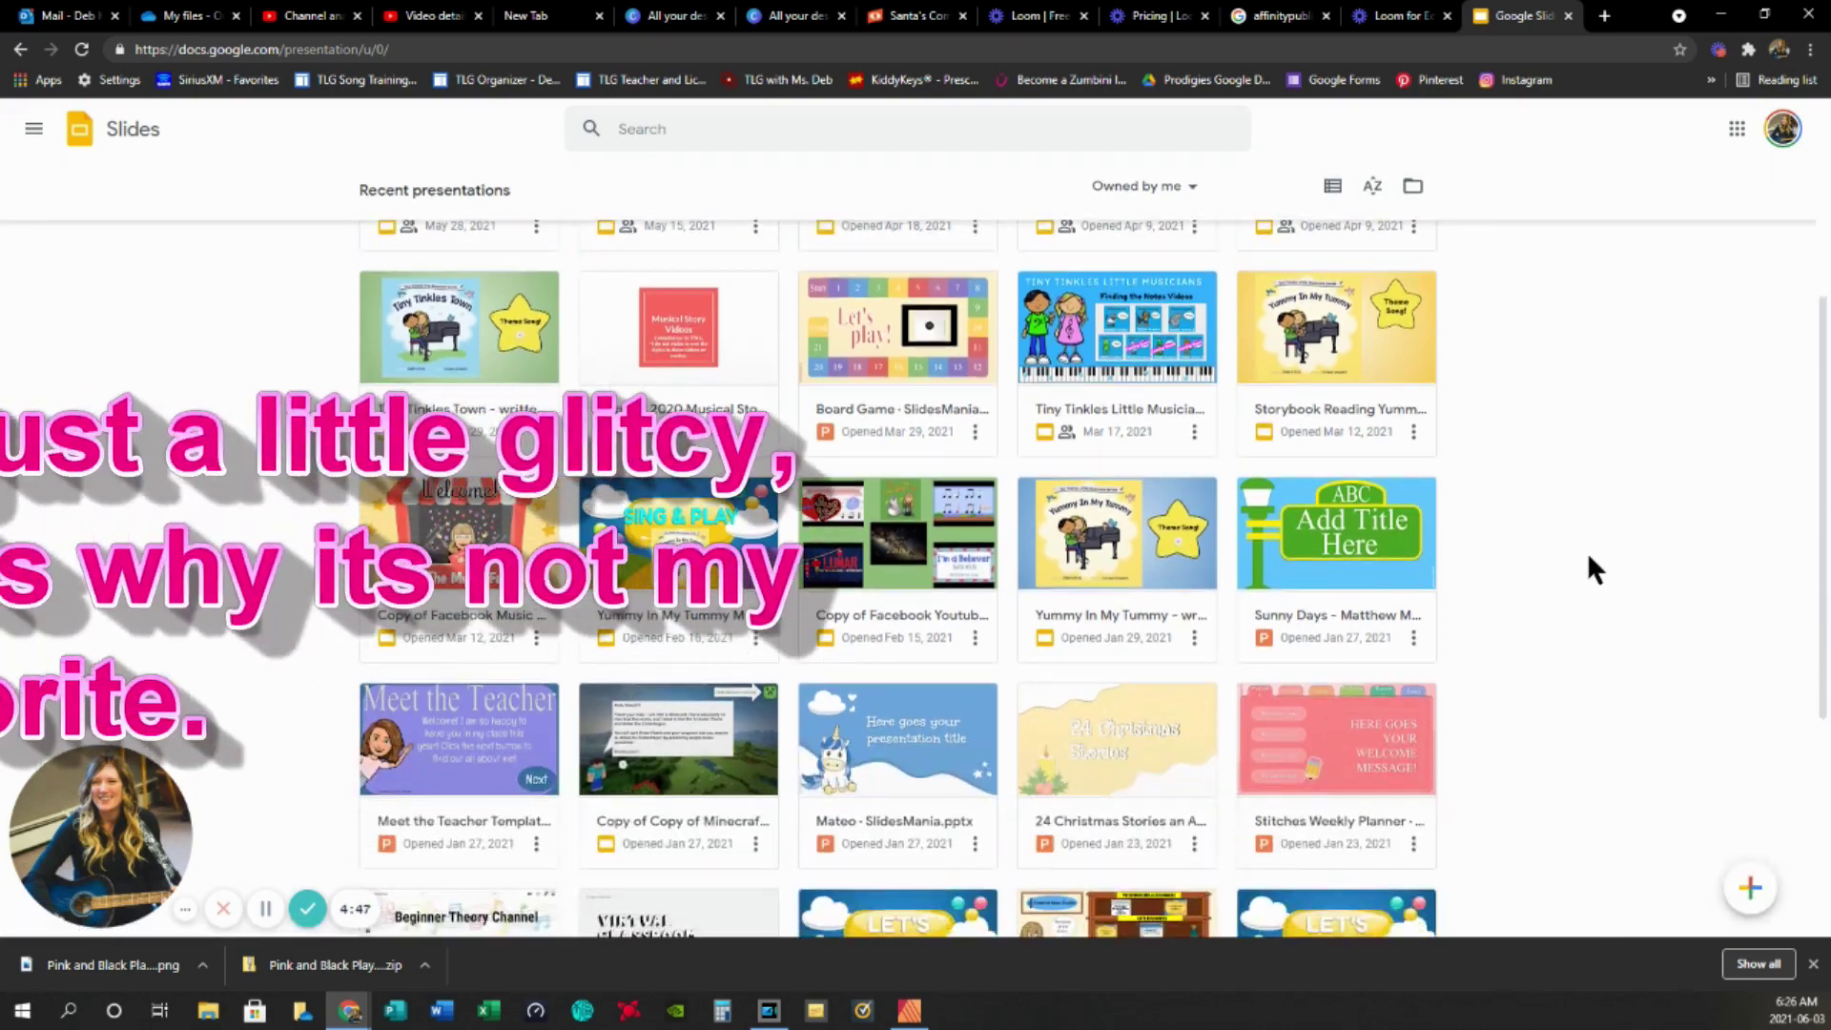
{"action": "scroll", "coordinate": [1587, 552], "scroll_direction": "up", "scroll_amount": 3}
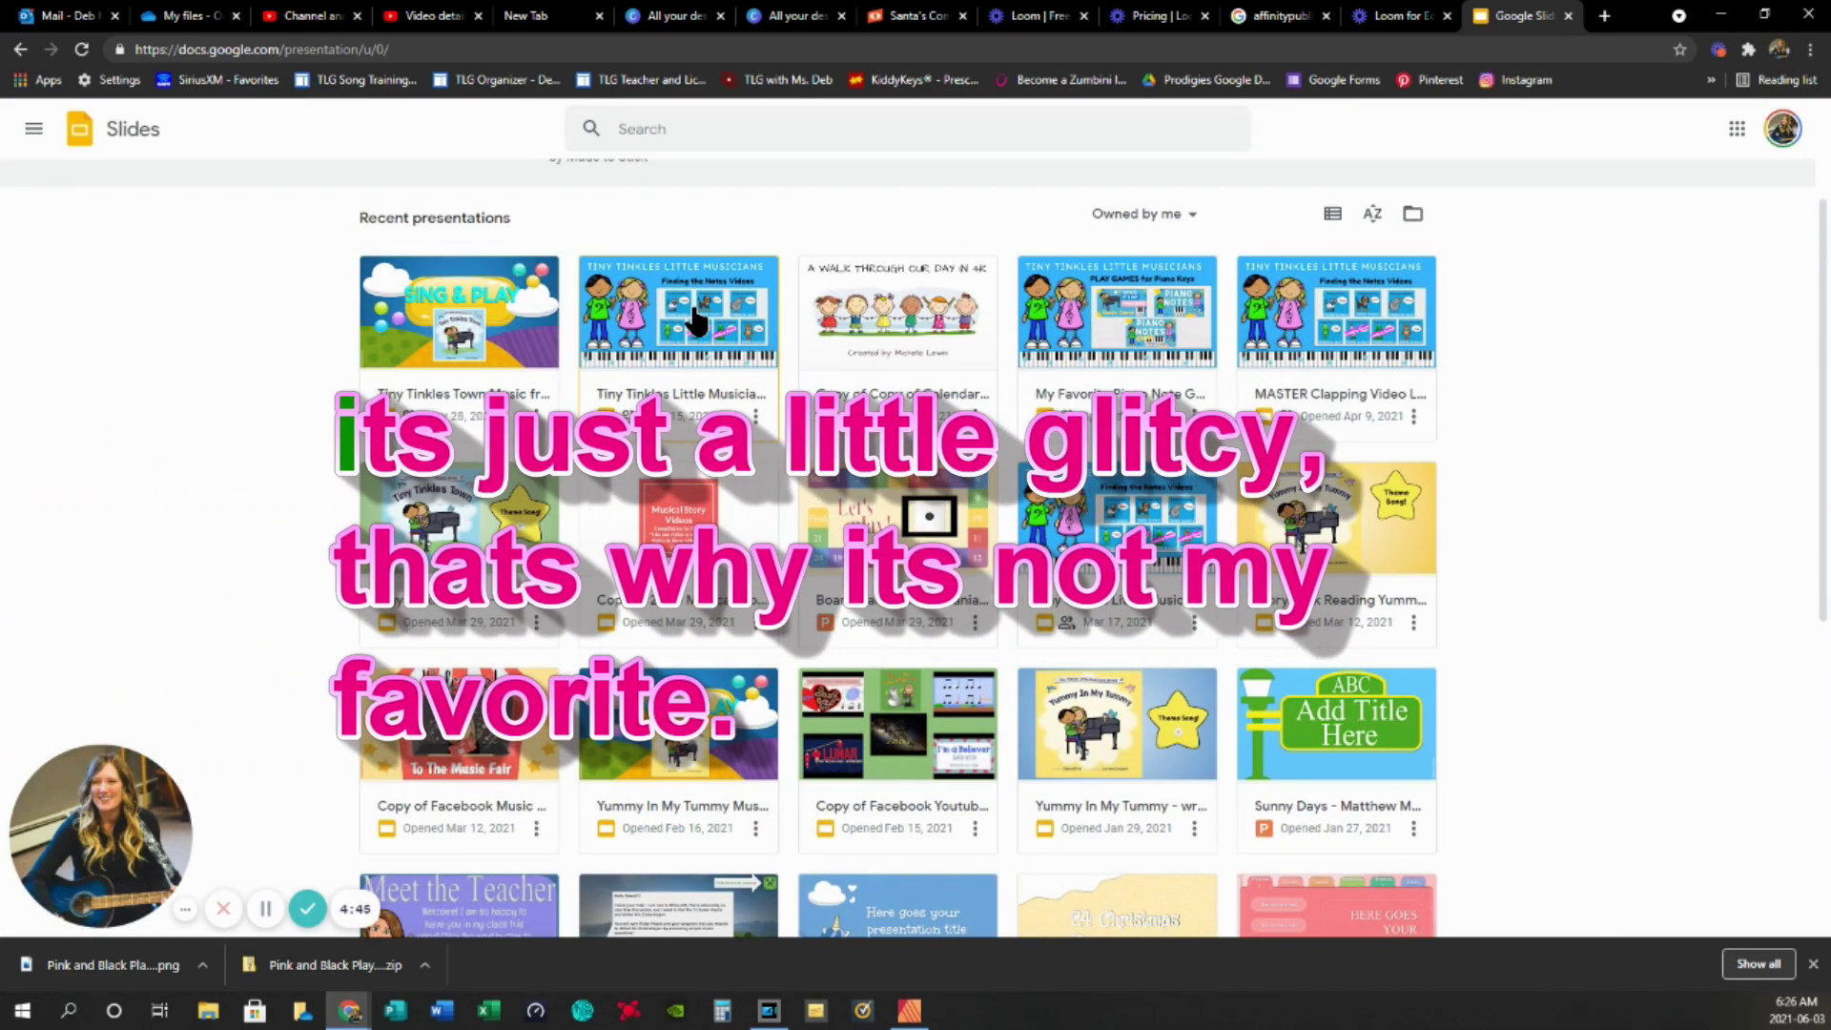
{"action": "left_click", "coordinate": [695, 303]}
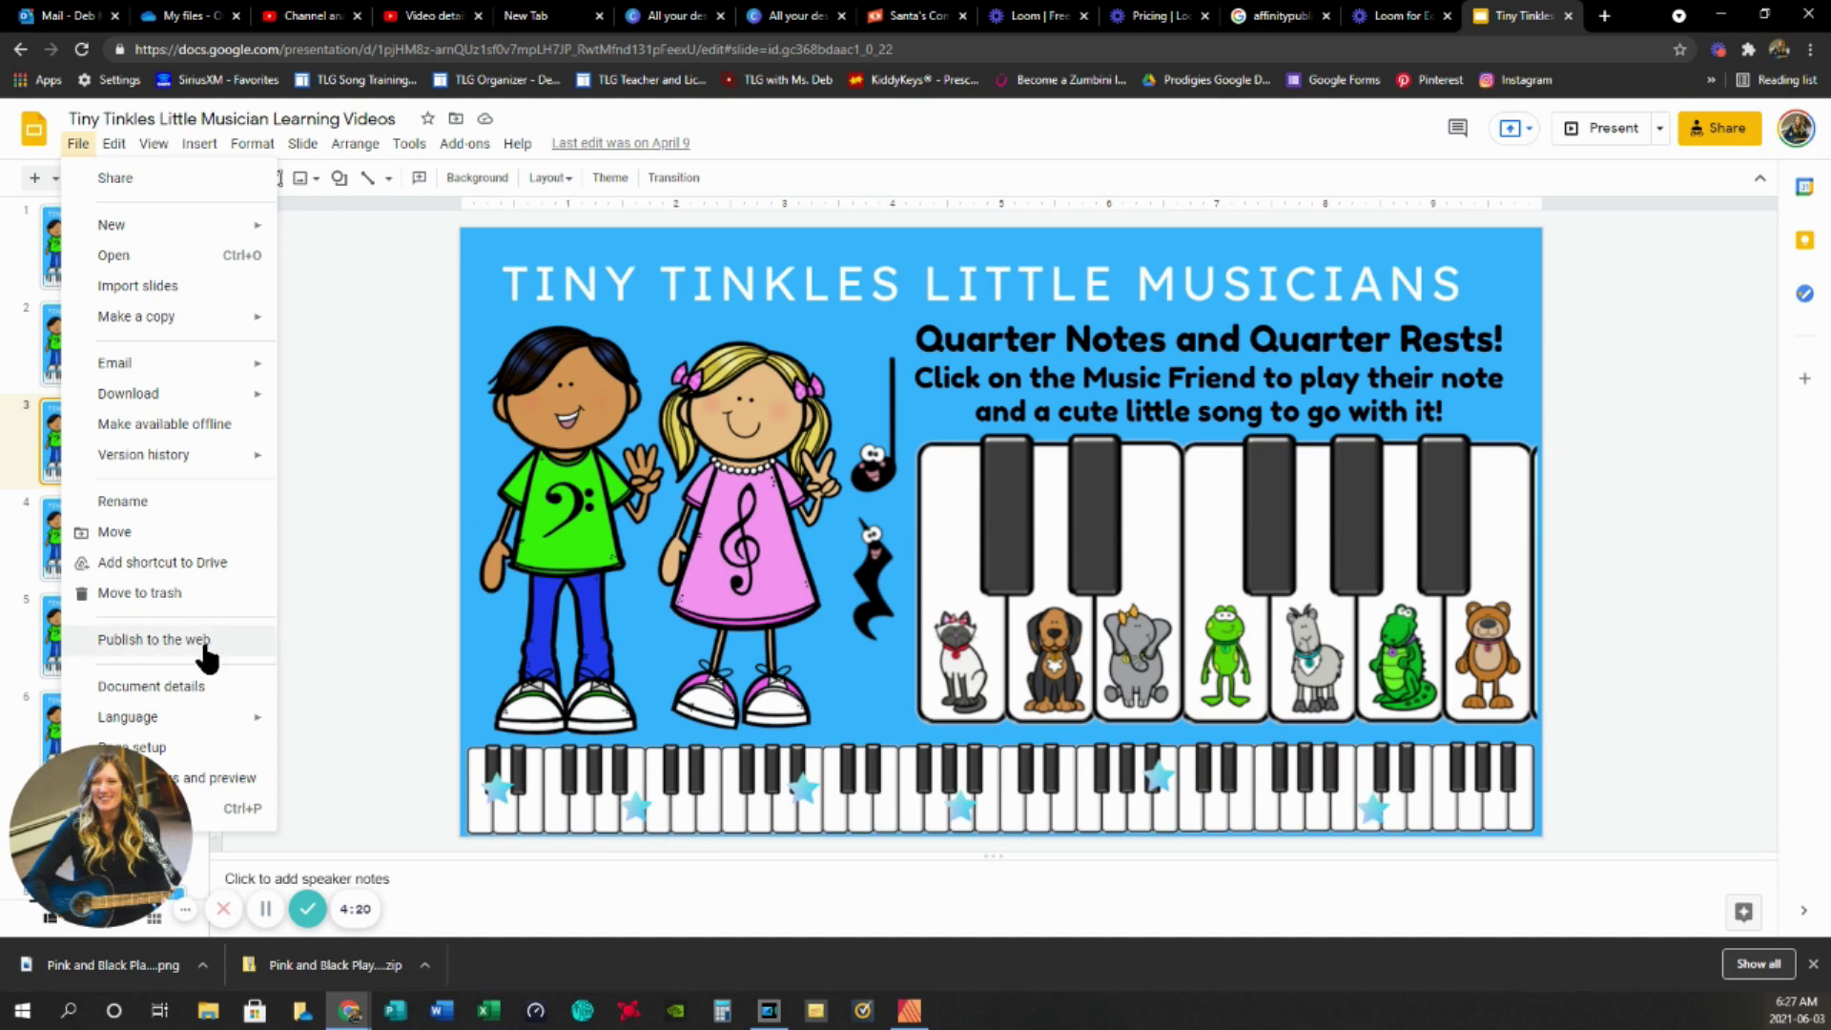
- View the Publish to the web link and its iframe embed code, then close the dialog
{"action": "left_click", "coordinate": [194, 641]}
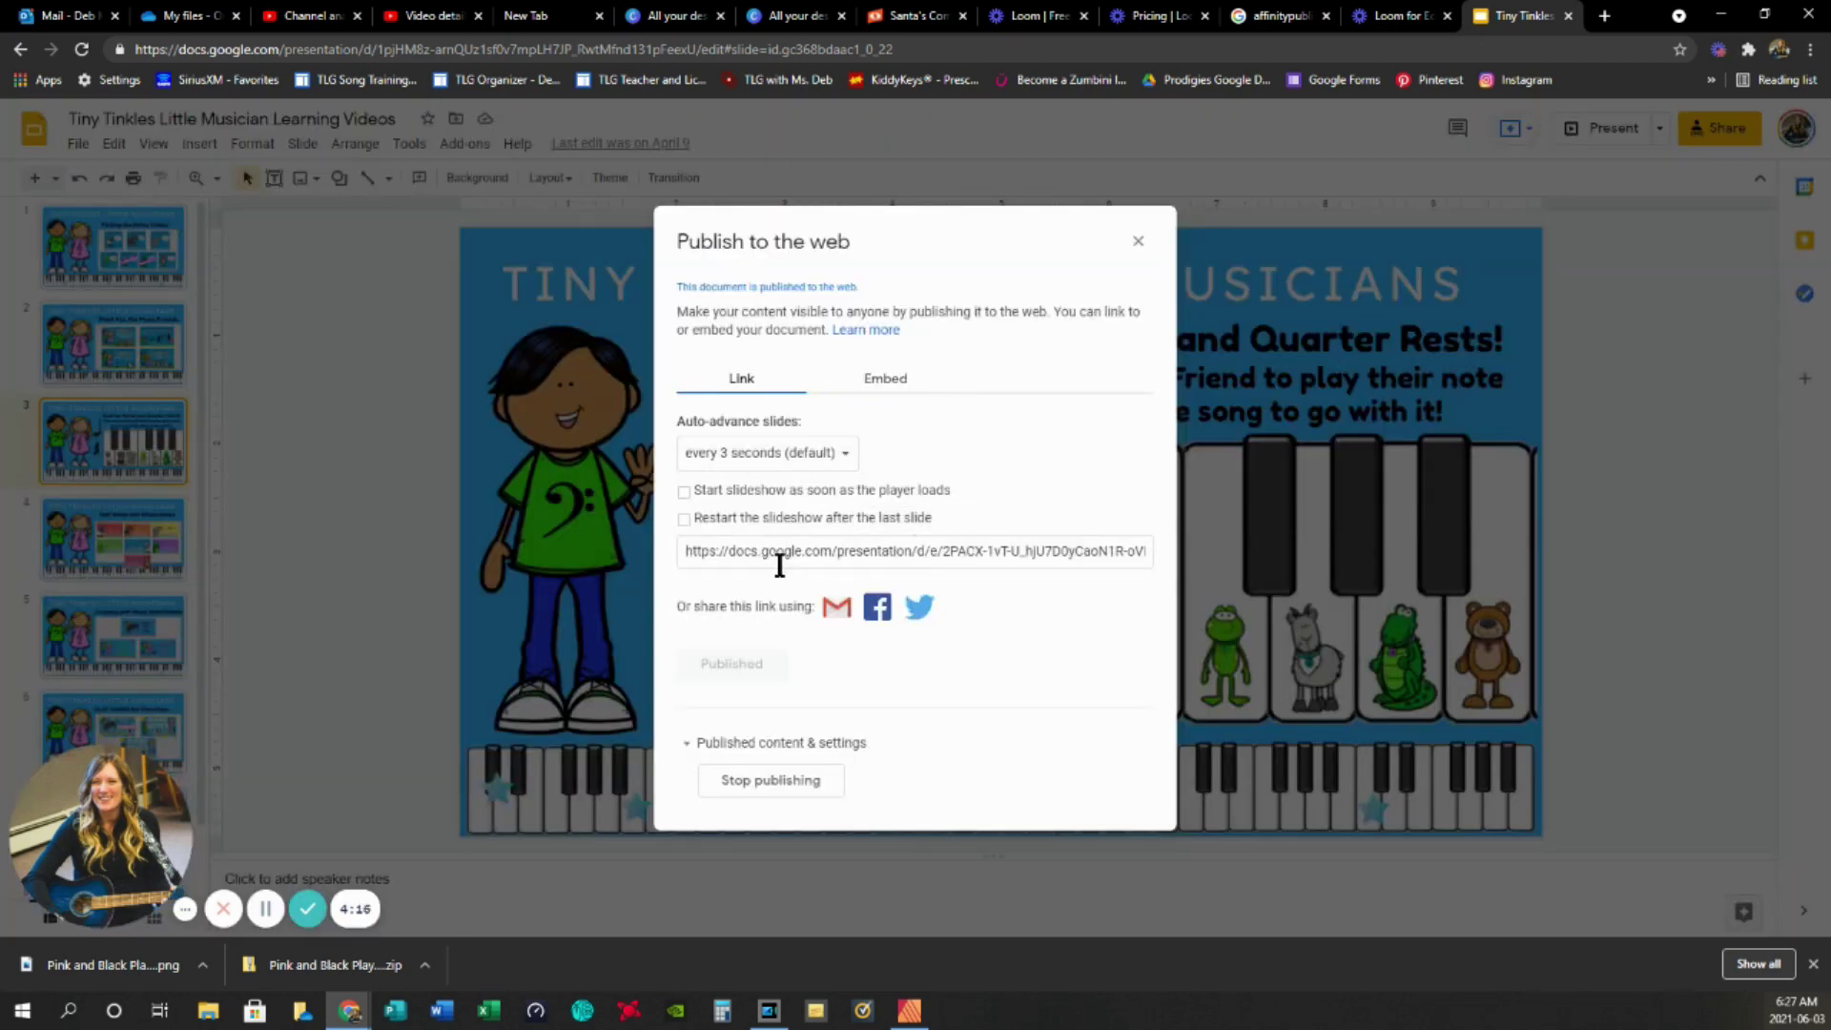
{"action": "left_click", "coordinate": [689, 555]}
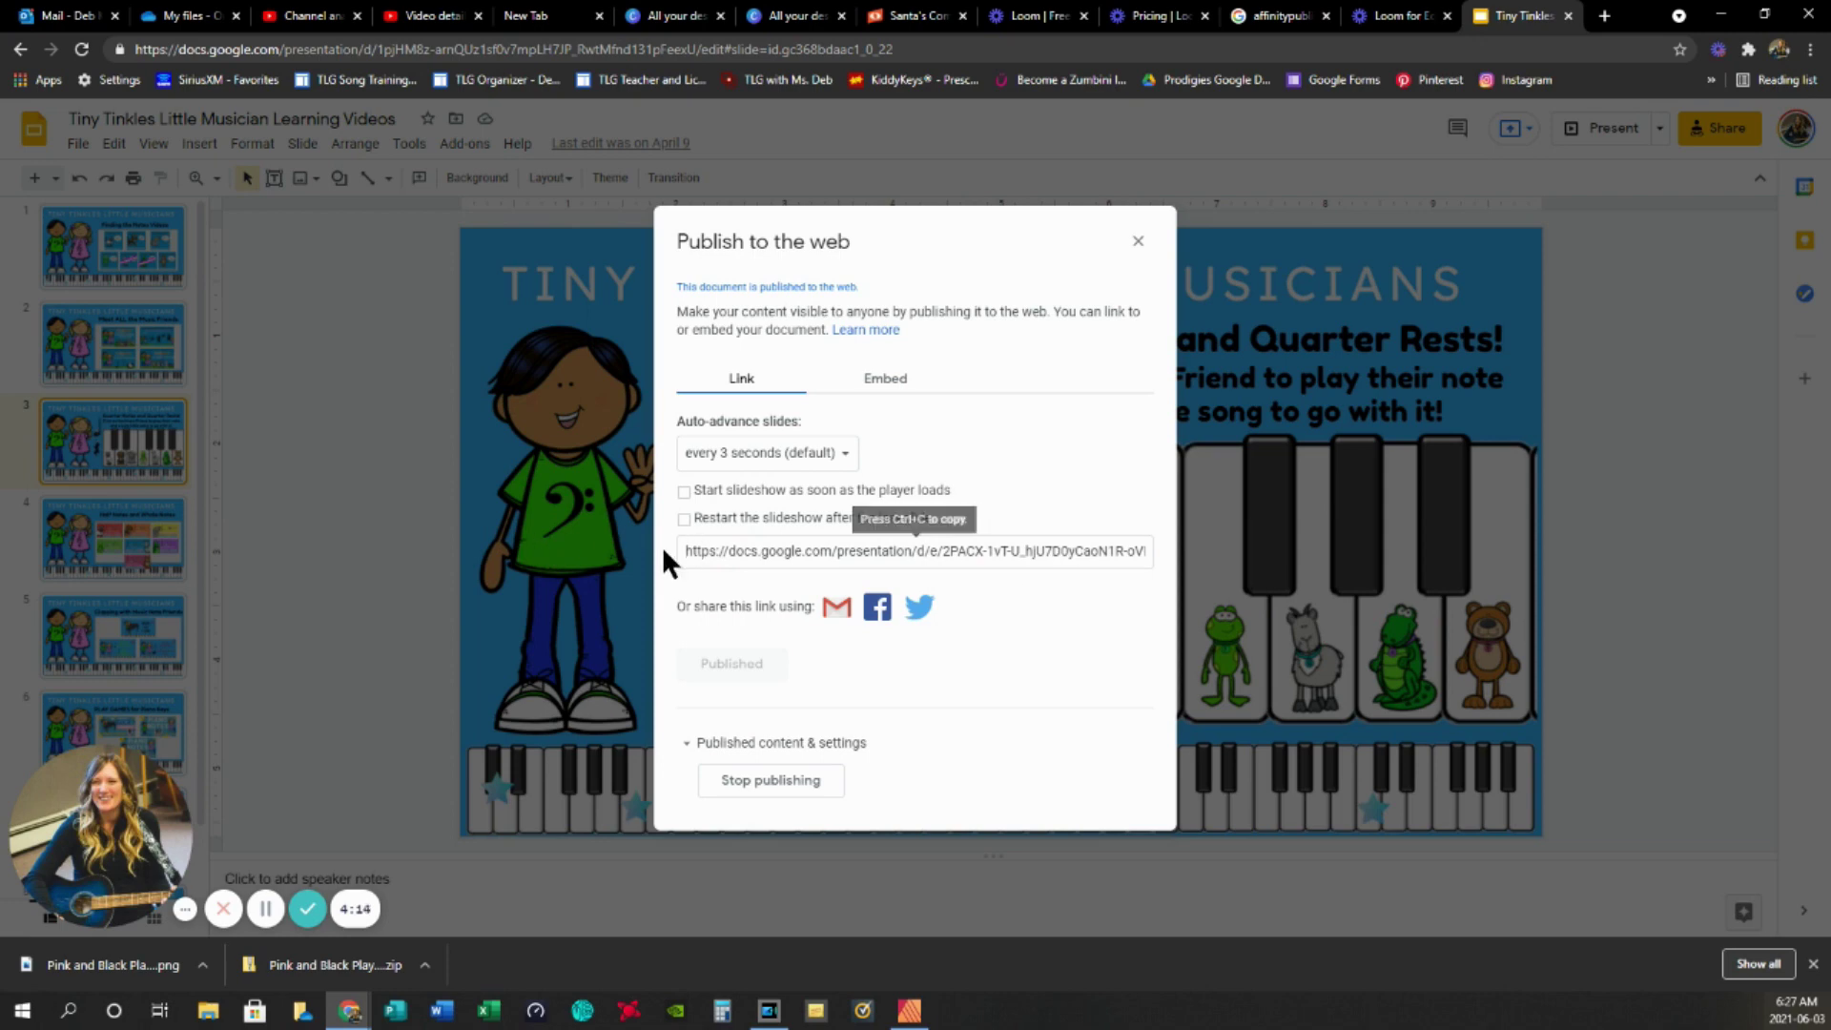
{"action": "left_click", "coordinate": [894, 382]}
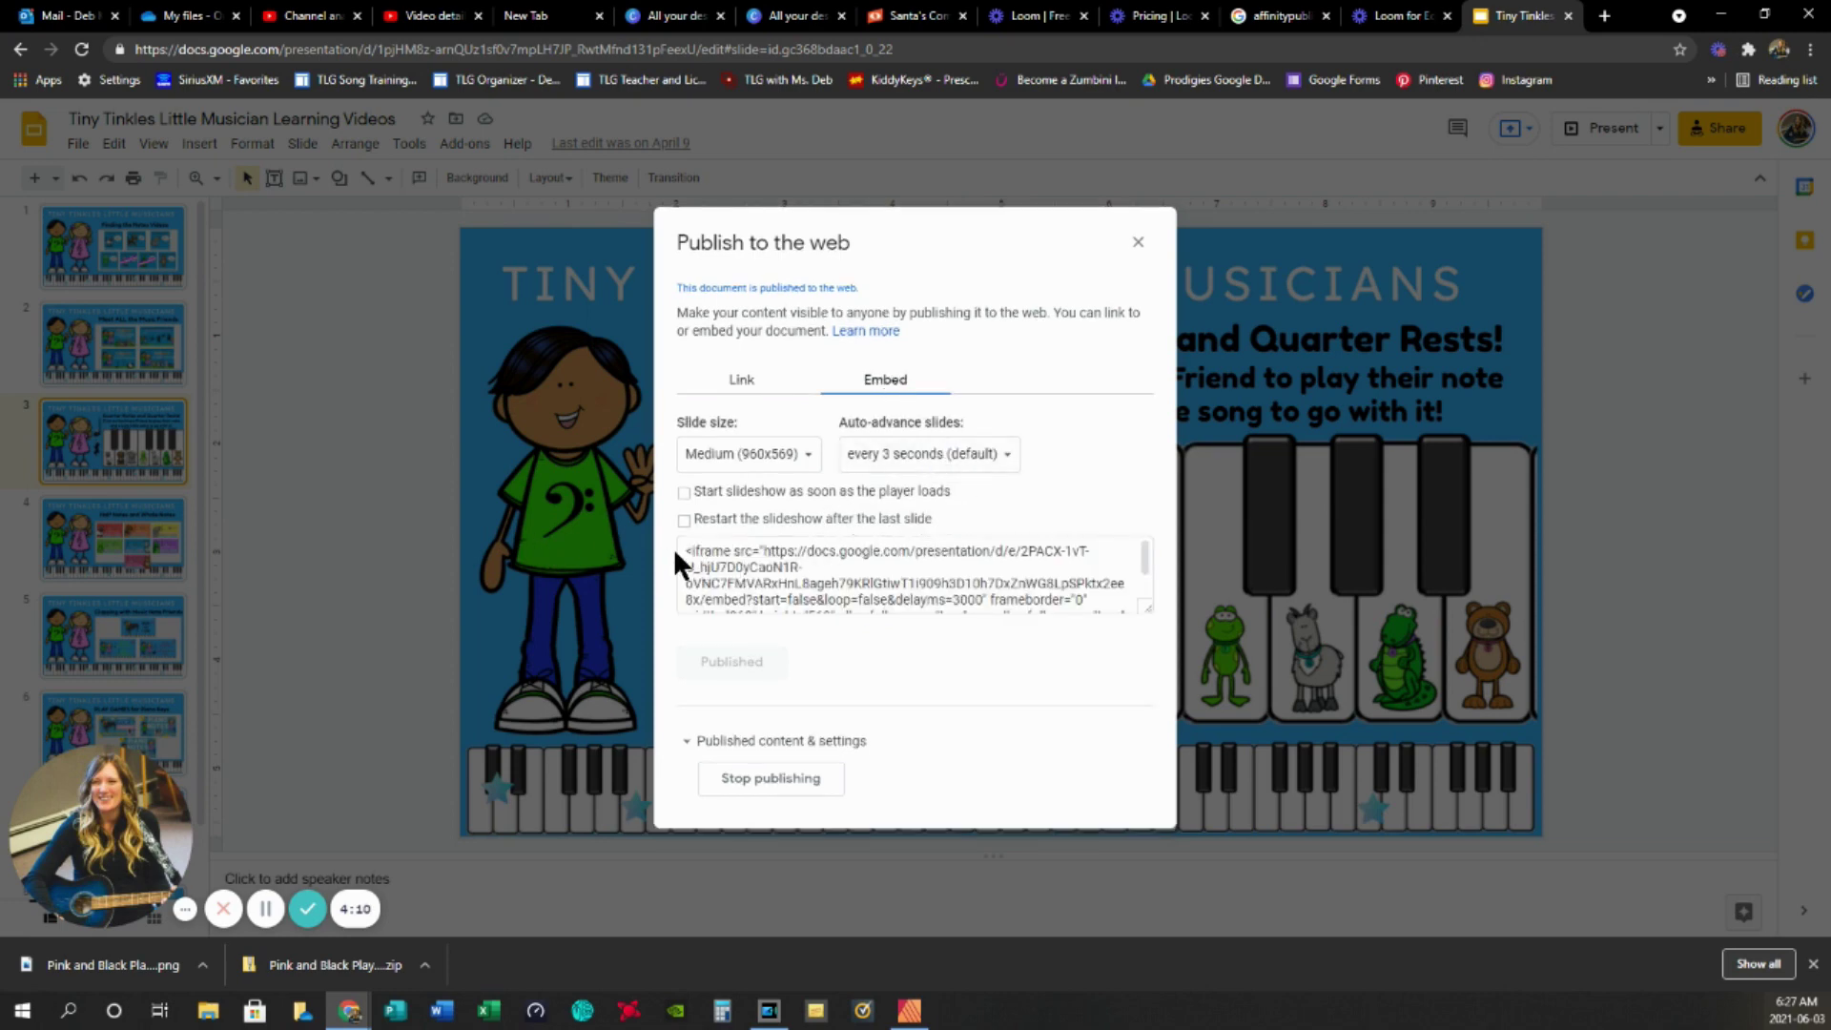
{"action": "left_click", "coordinate": [1026, 577]}
{"action": "scroll", "coordinate": [1059, 576], "scroll_direction": "down", "scroll_amount": 2}
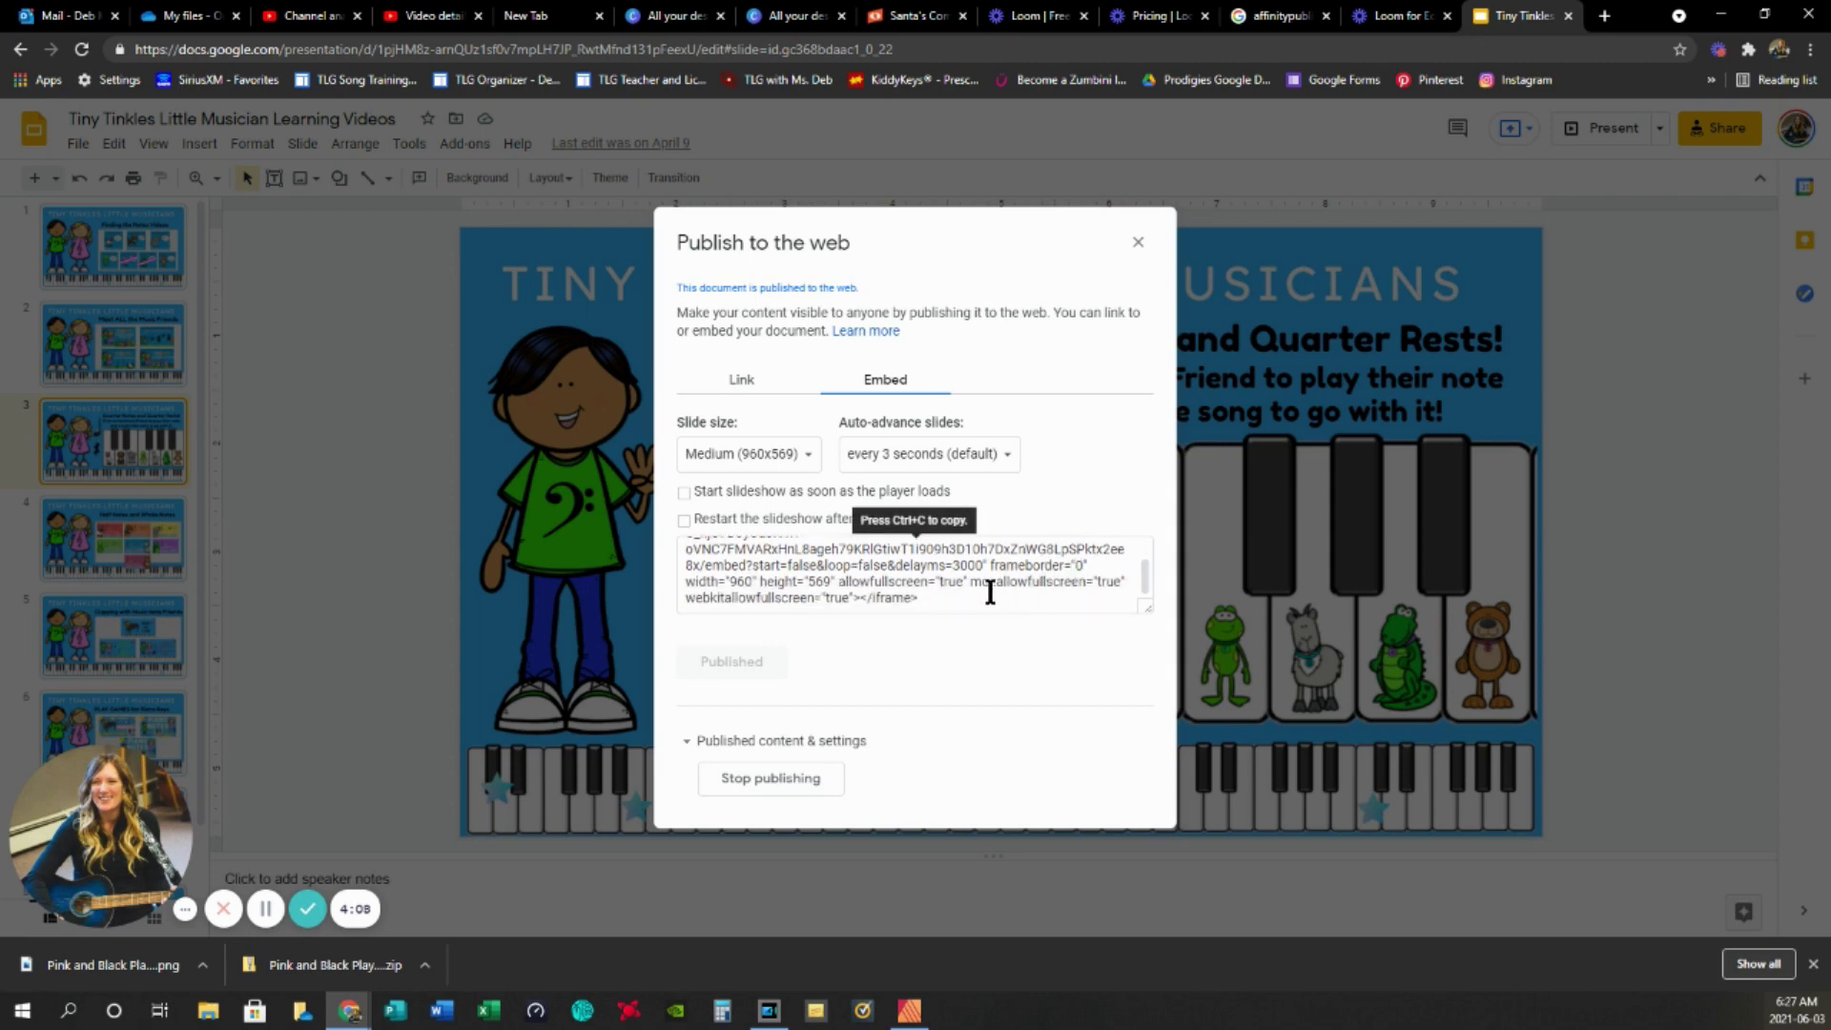
{"action": "left_click", "coordinate": [1138, 241]}
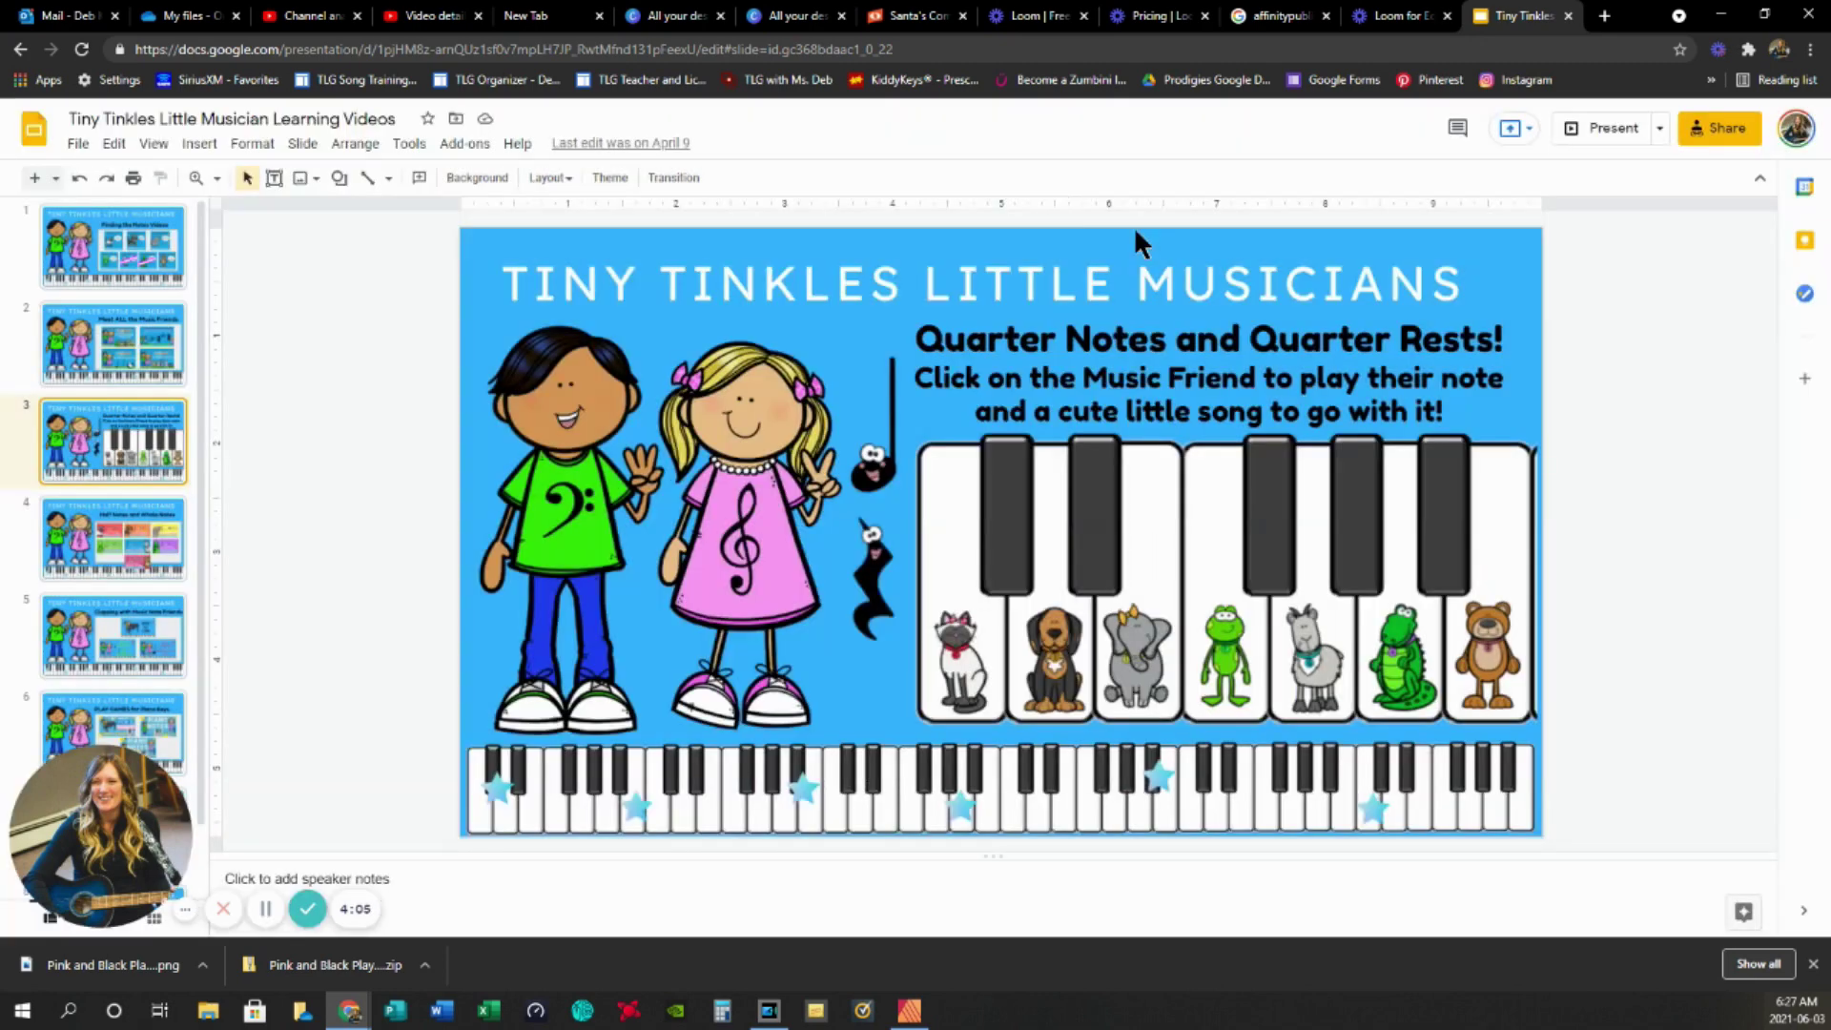
{"action": "left_click", "coordinate": [506, 49]}
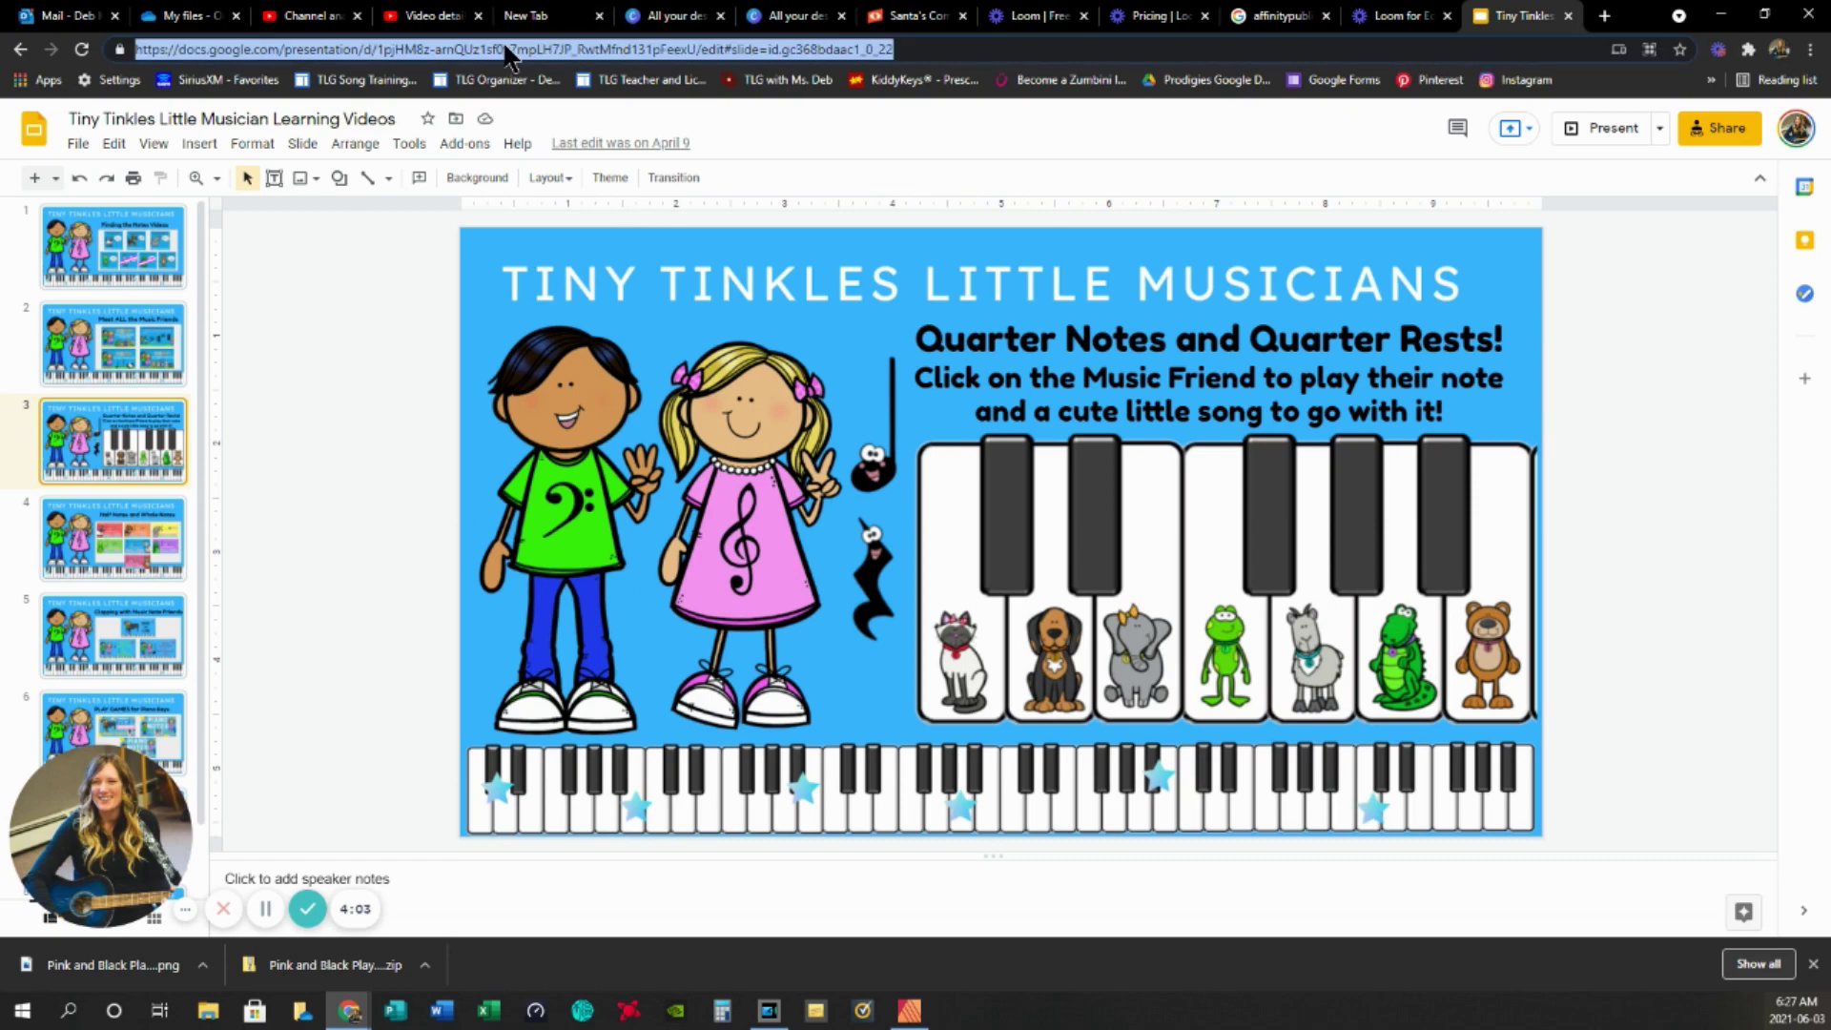
- Go to tinytinkles.com and open Little Learning Videos, then the Tiny Tinkles Video Player page
{"action": "type", "text": "www"}
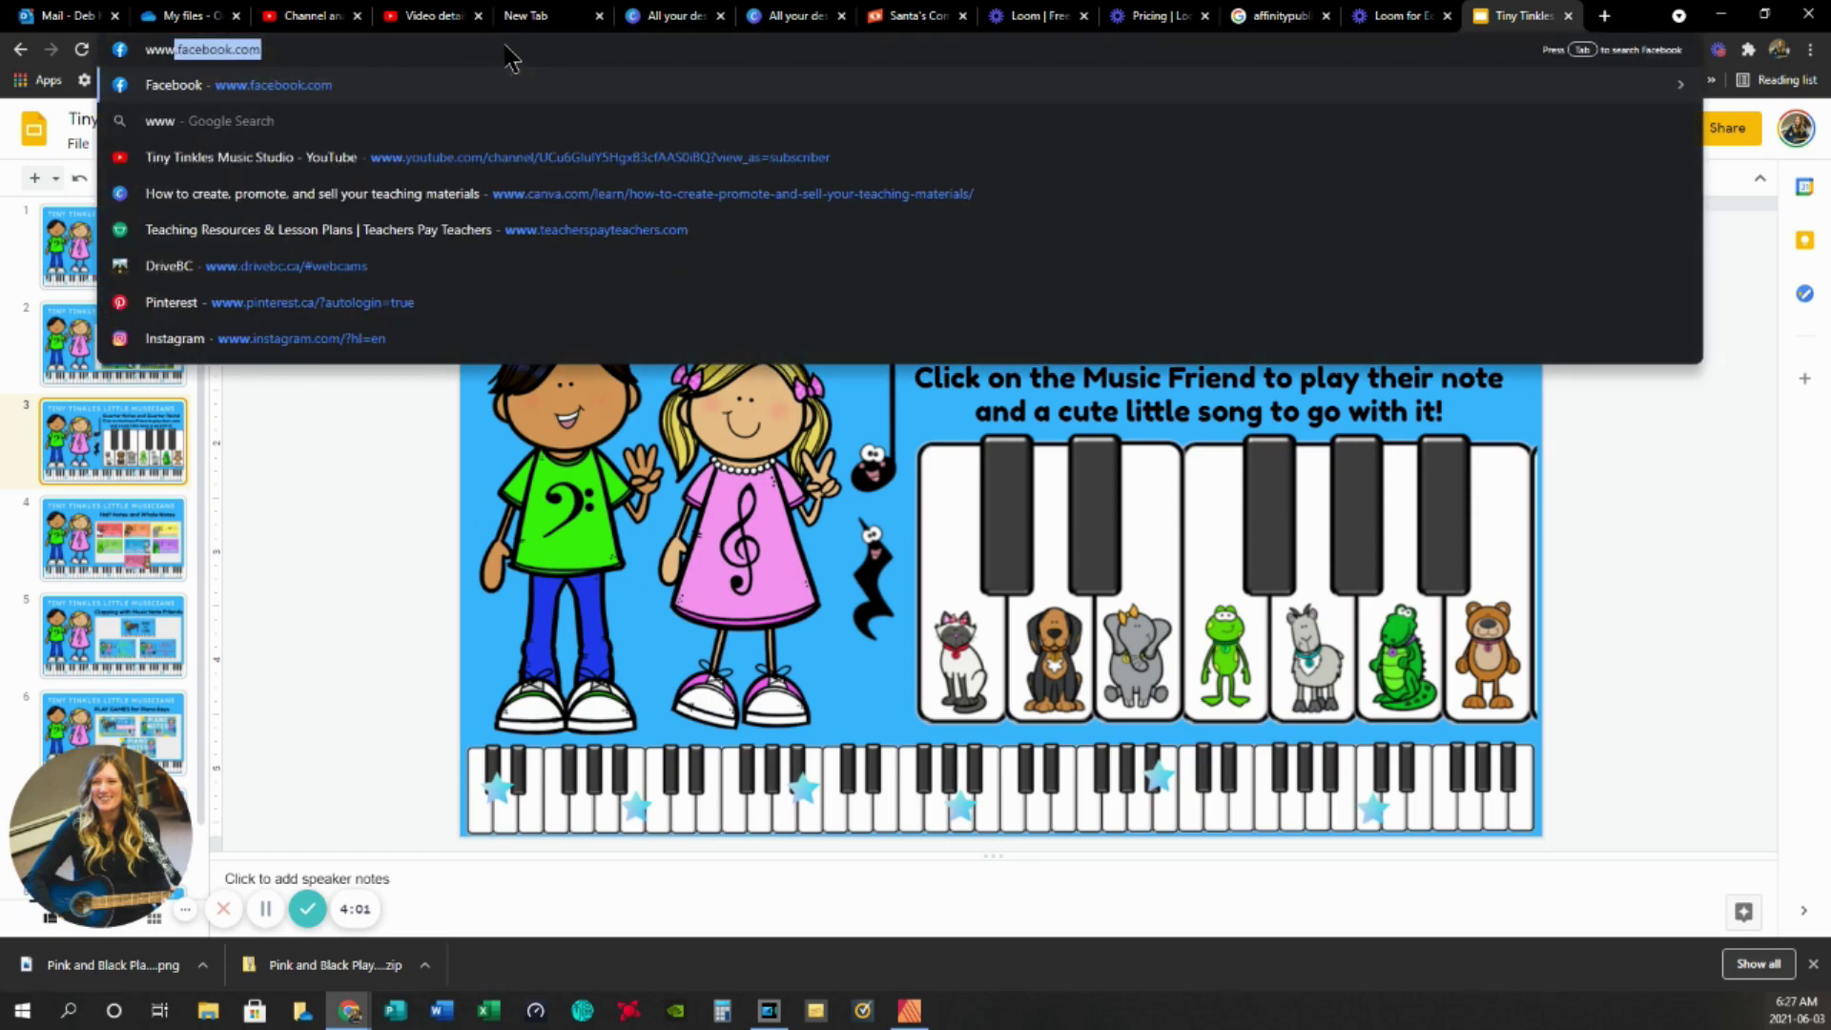
{"action": "type", "text": ".tinytinkles.com"}
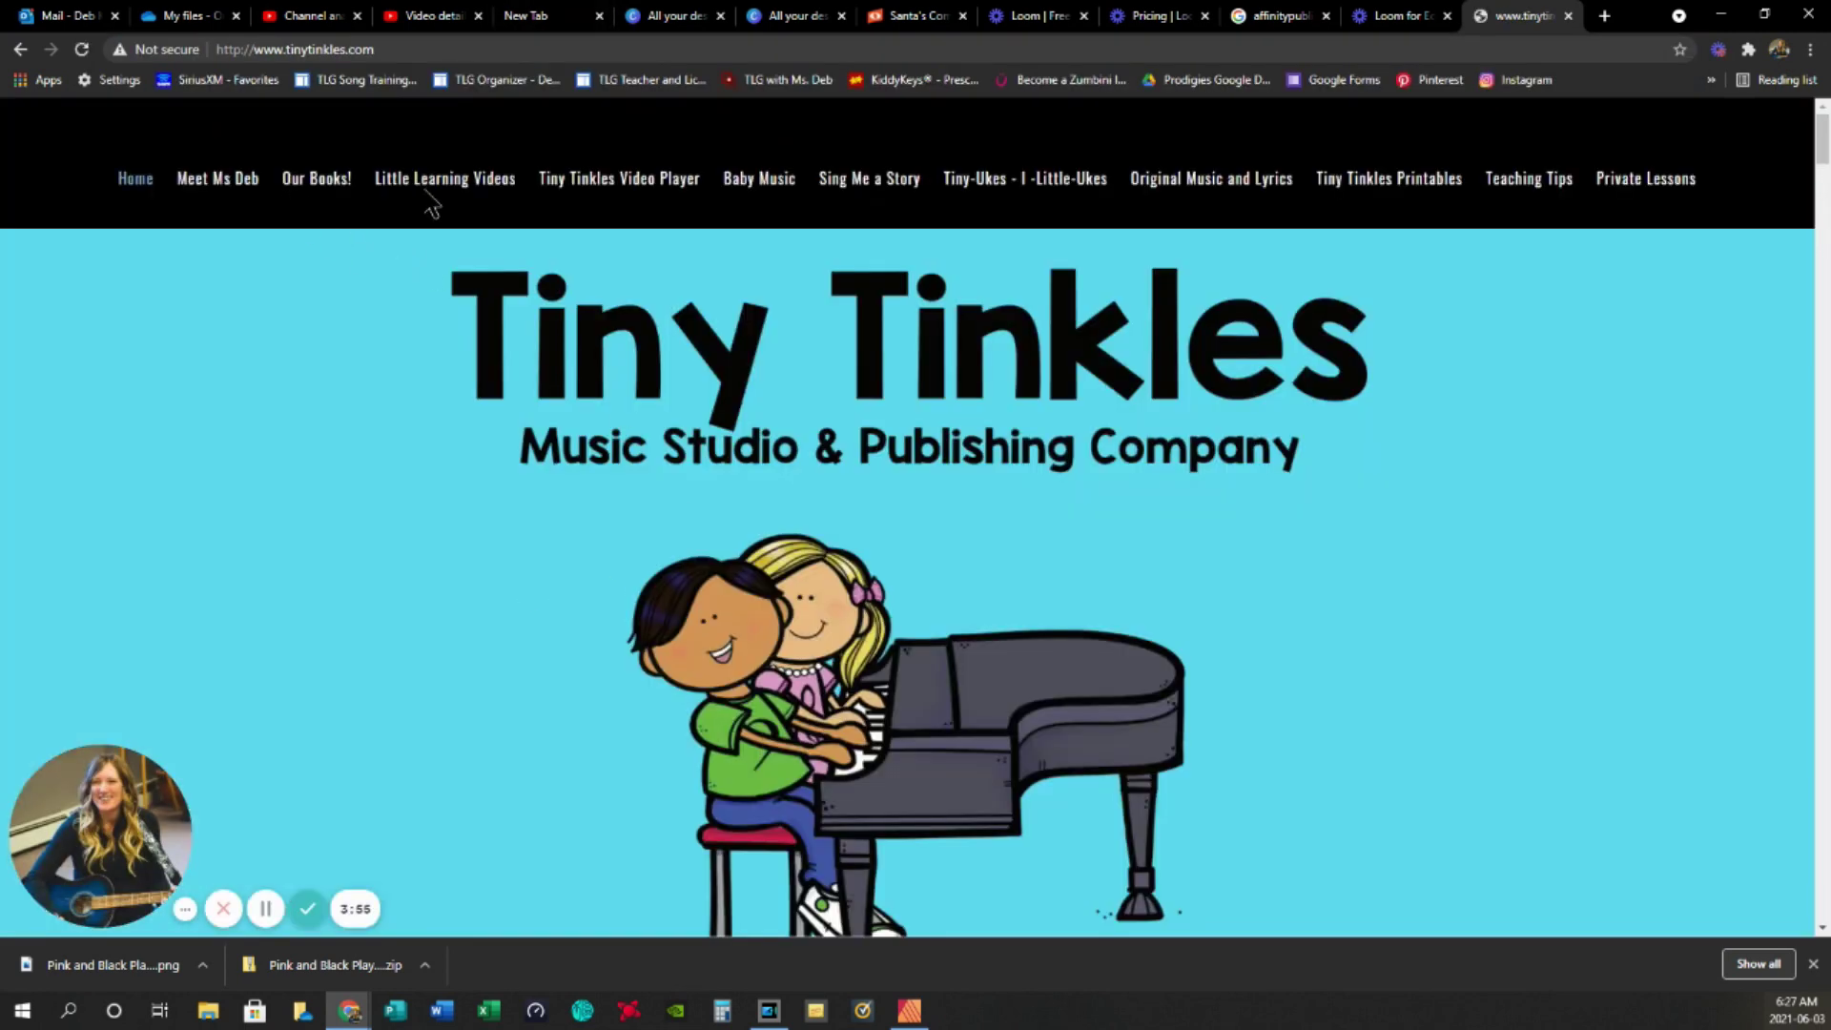
{"action": "left_click", "coordinate": [429, 186]}
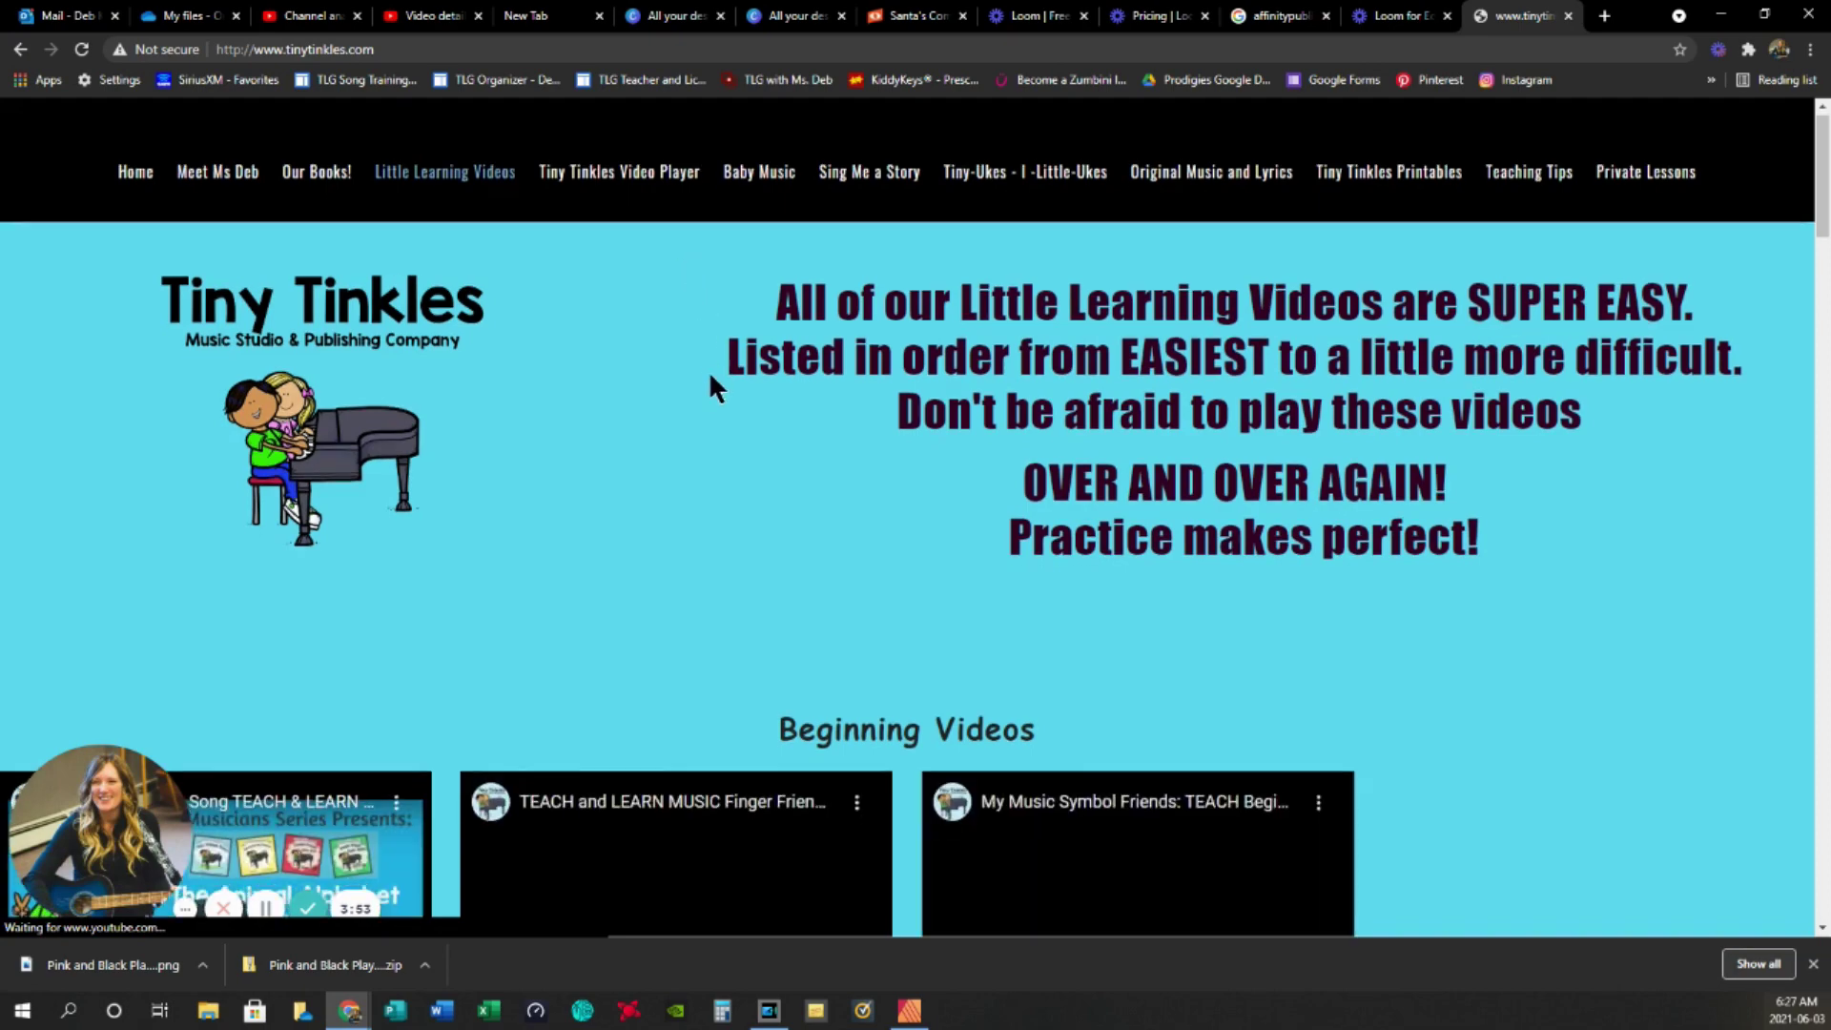
{"action": "scroll", "coordinate": [707, 370], "scroll_direction": "down", "scroll_amount": 5}
{"action": "scroll", "coordinate": [694, 329], "scroll_direction": "up", "scroll_amount": 5}
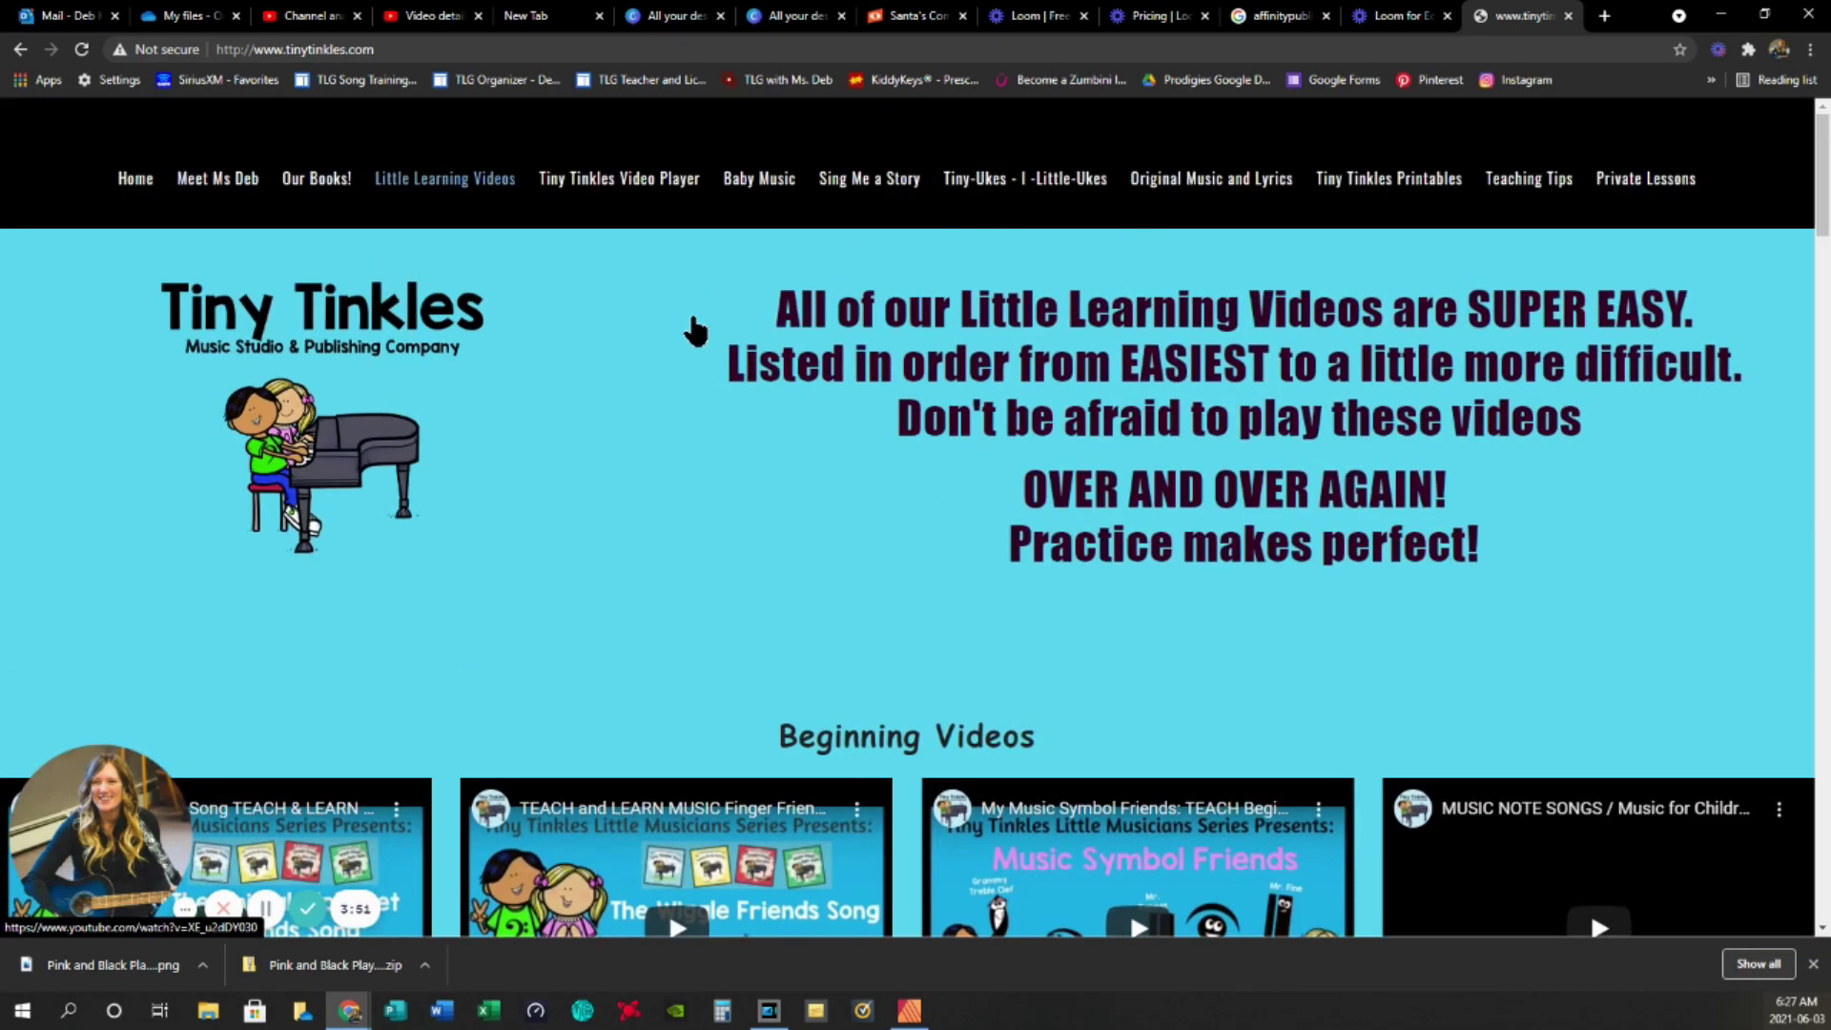
{"action": "left_click", "coordinate": [615, 181]}
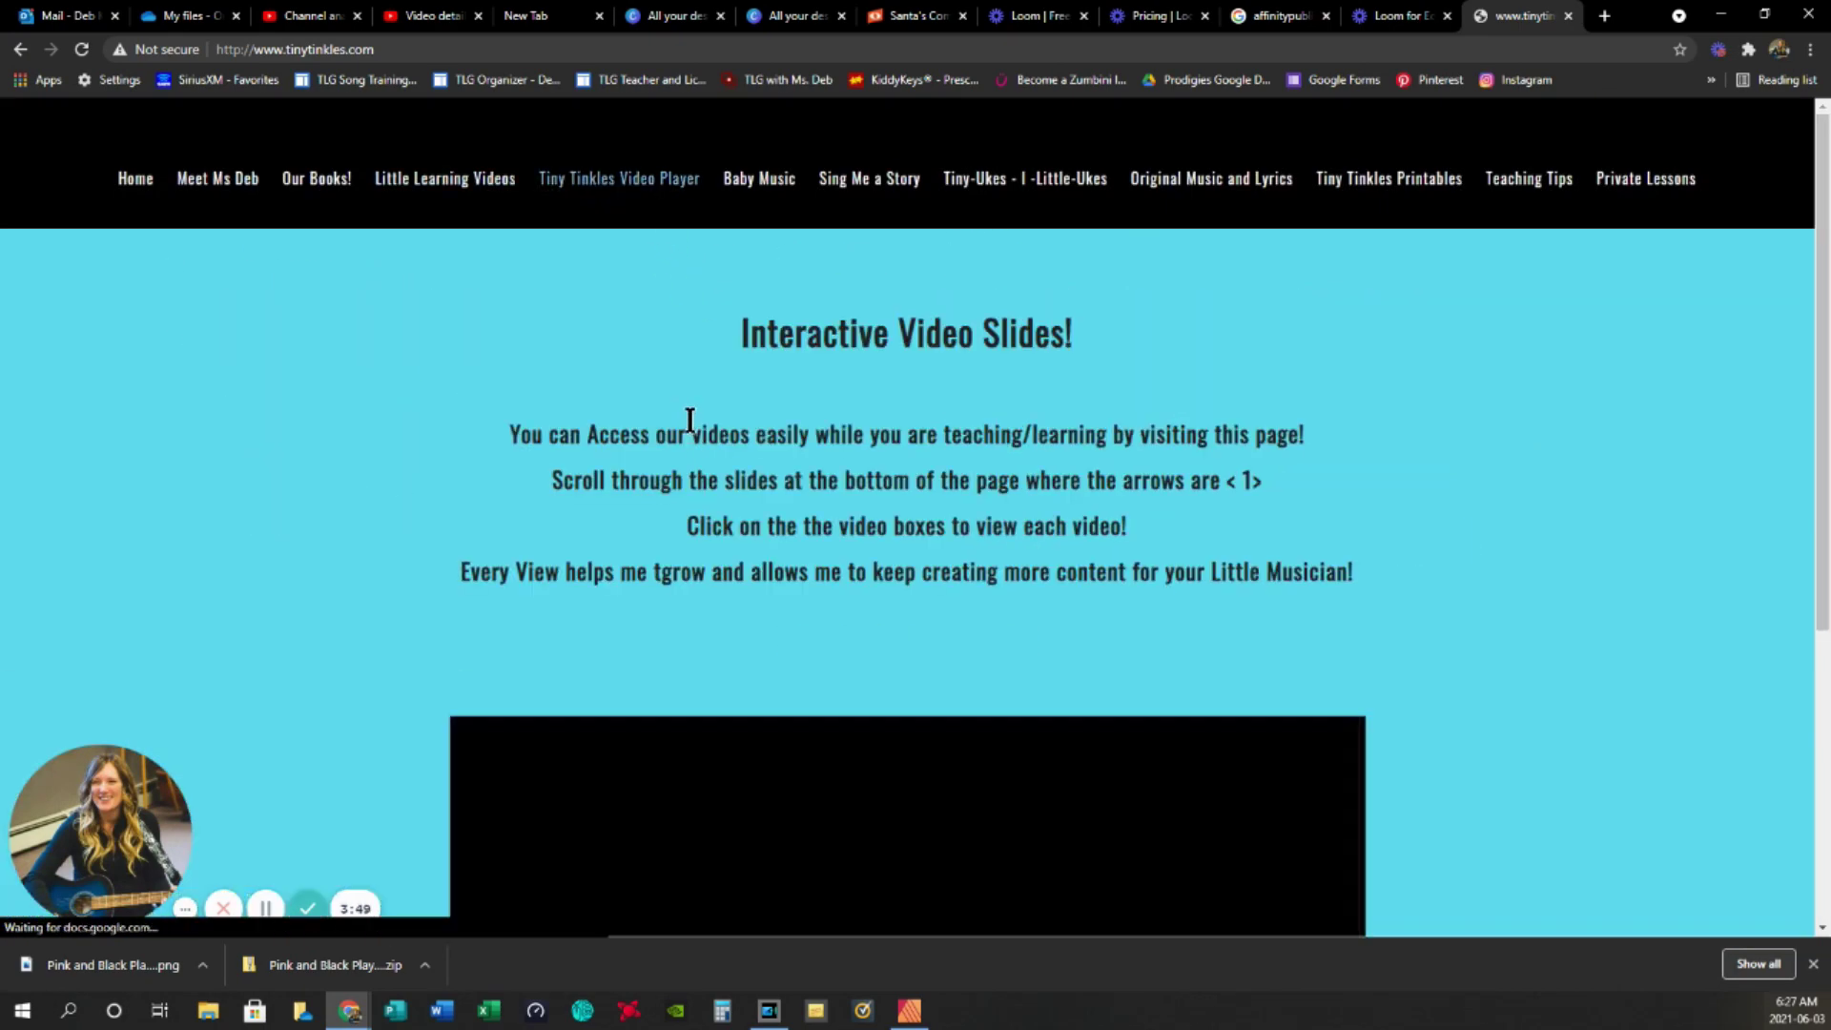
{"action": "scroll", "coordinate": [1276, 563], "scroll_direction": "down", "scroll_amount": 5}
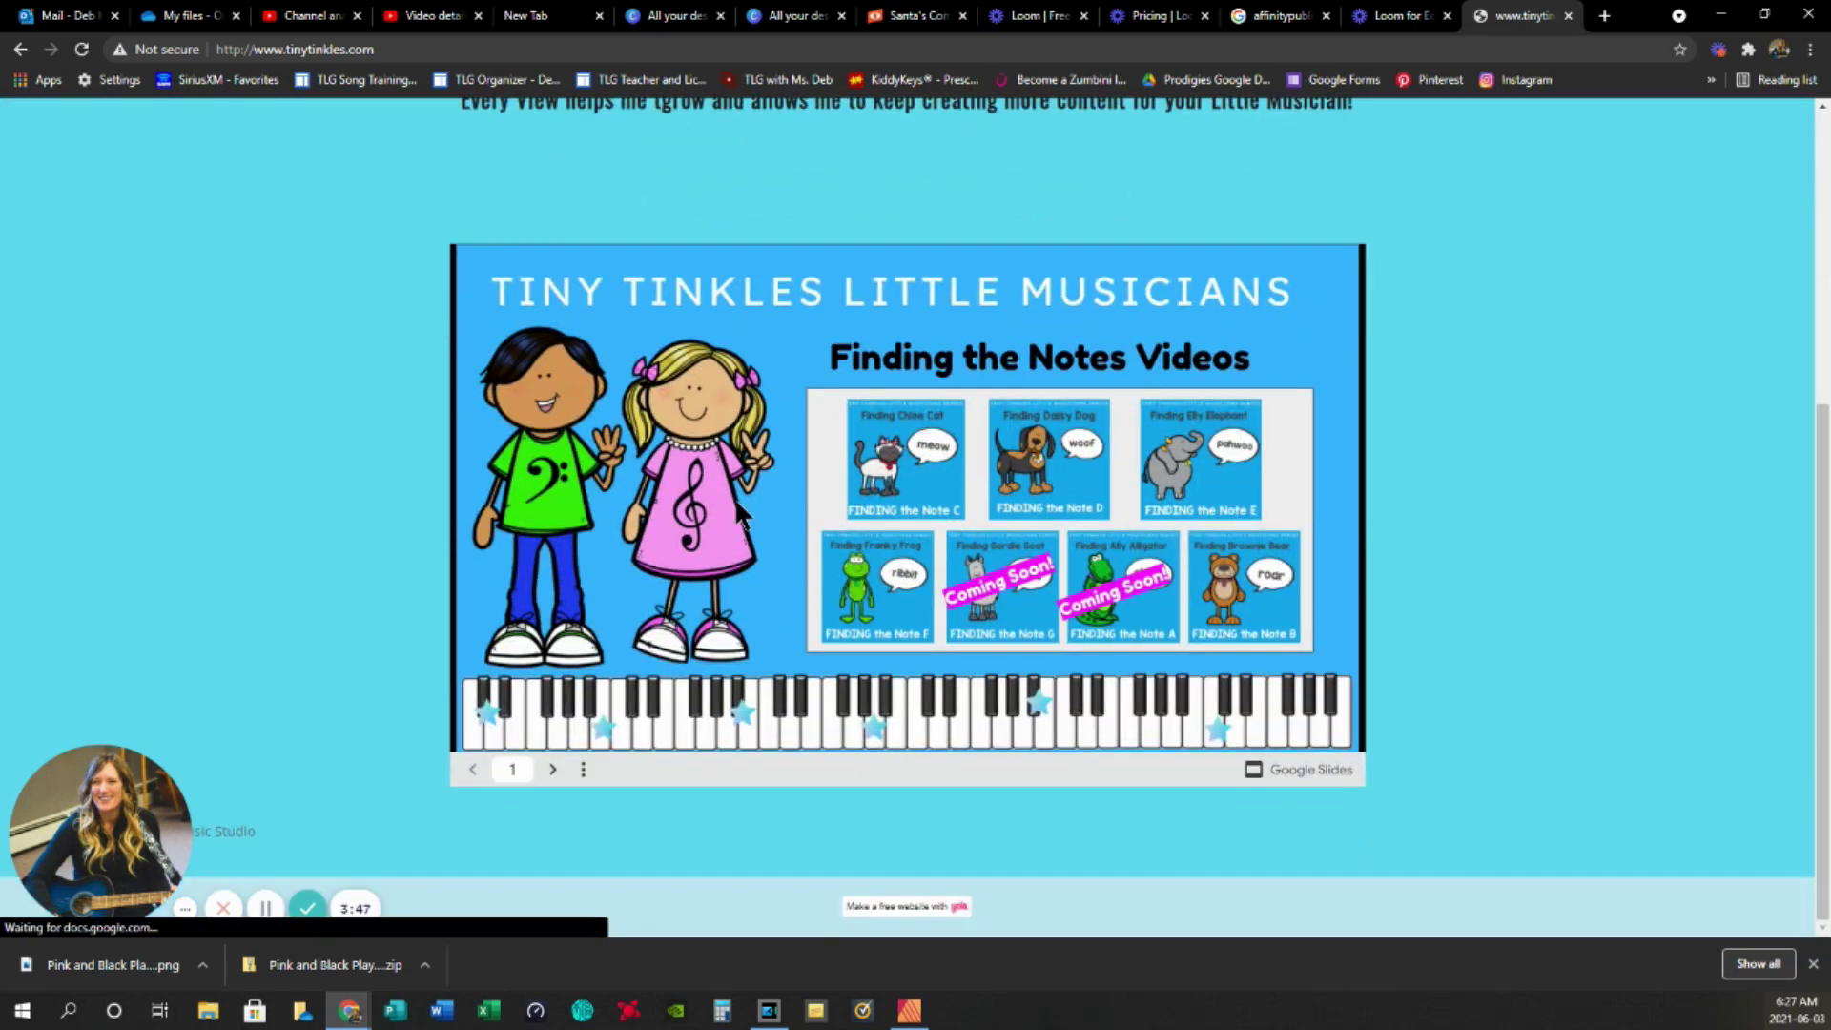
- Page the embedded deck forward to the free worksheets slide, then back to Half Notes and Whole Notes
{"action": "left_click", "coordinate": [553, 769]}
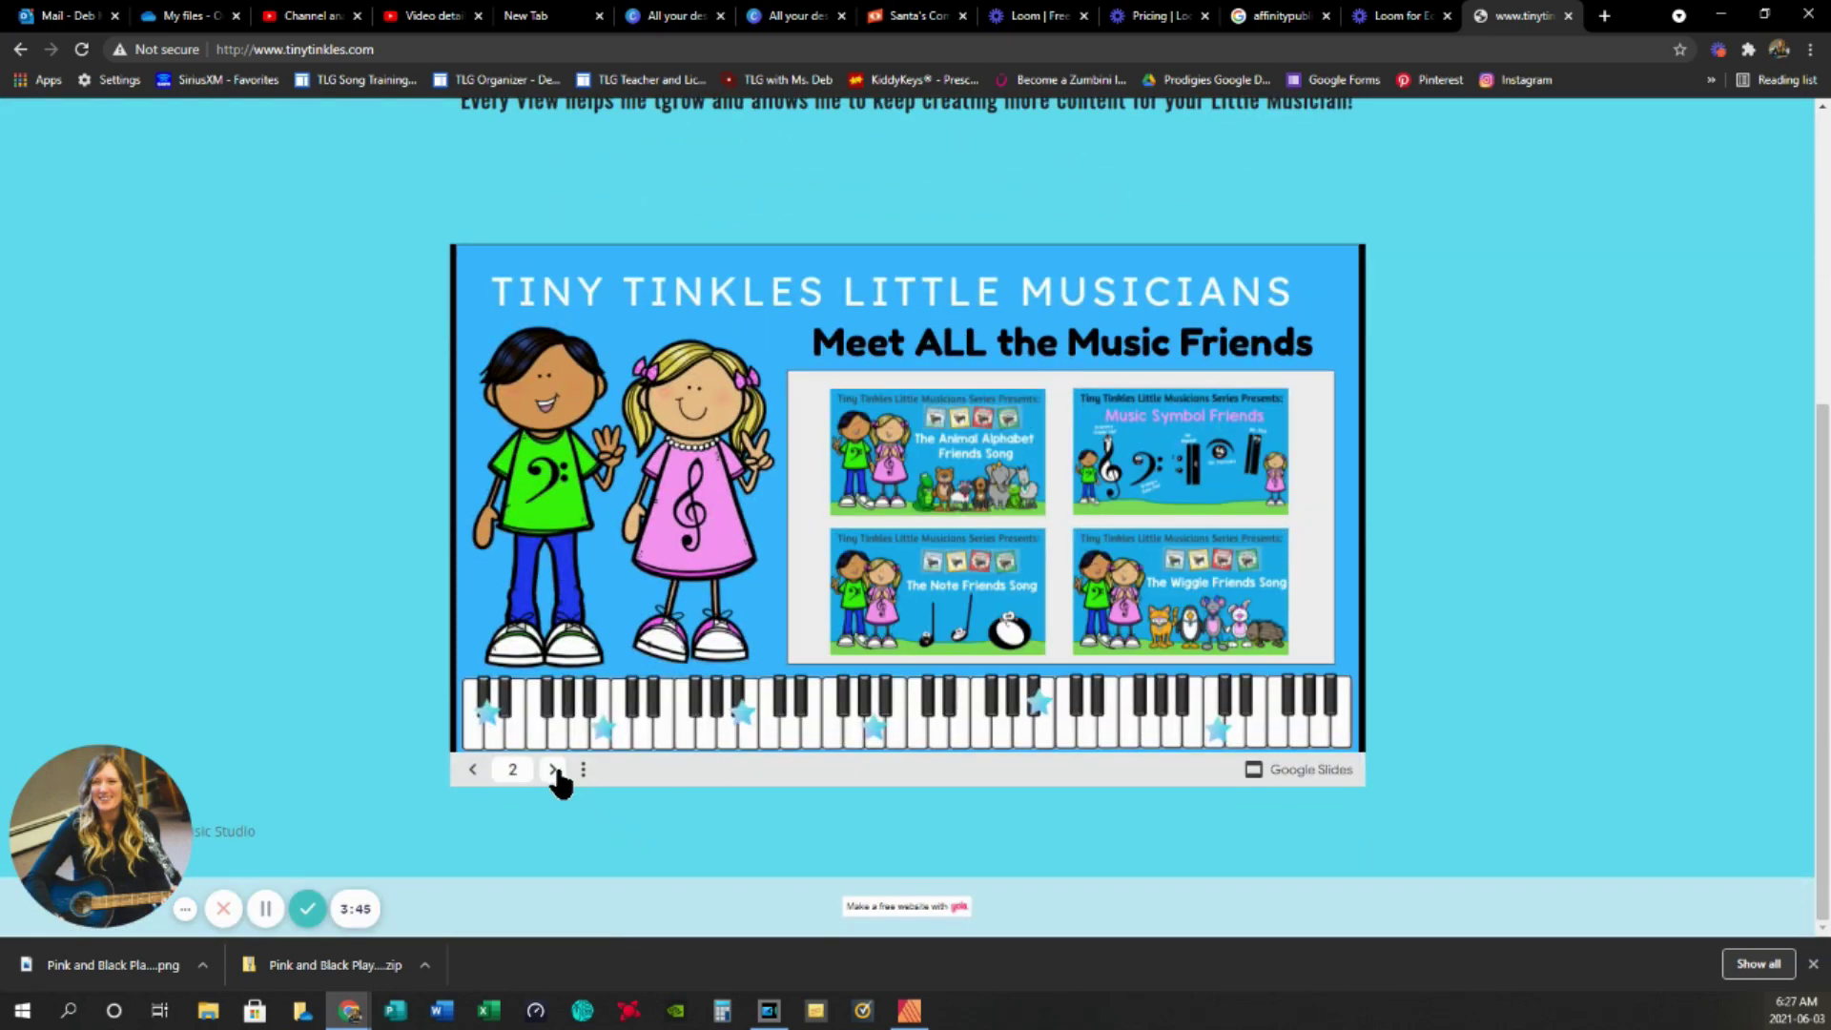
{"action": "left_click", "coordinate": [553, 769]}
{"action": "left_click", "coordinate": [553, 770]}
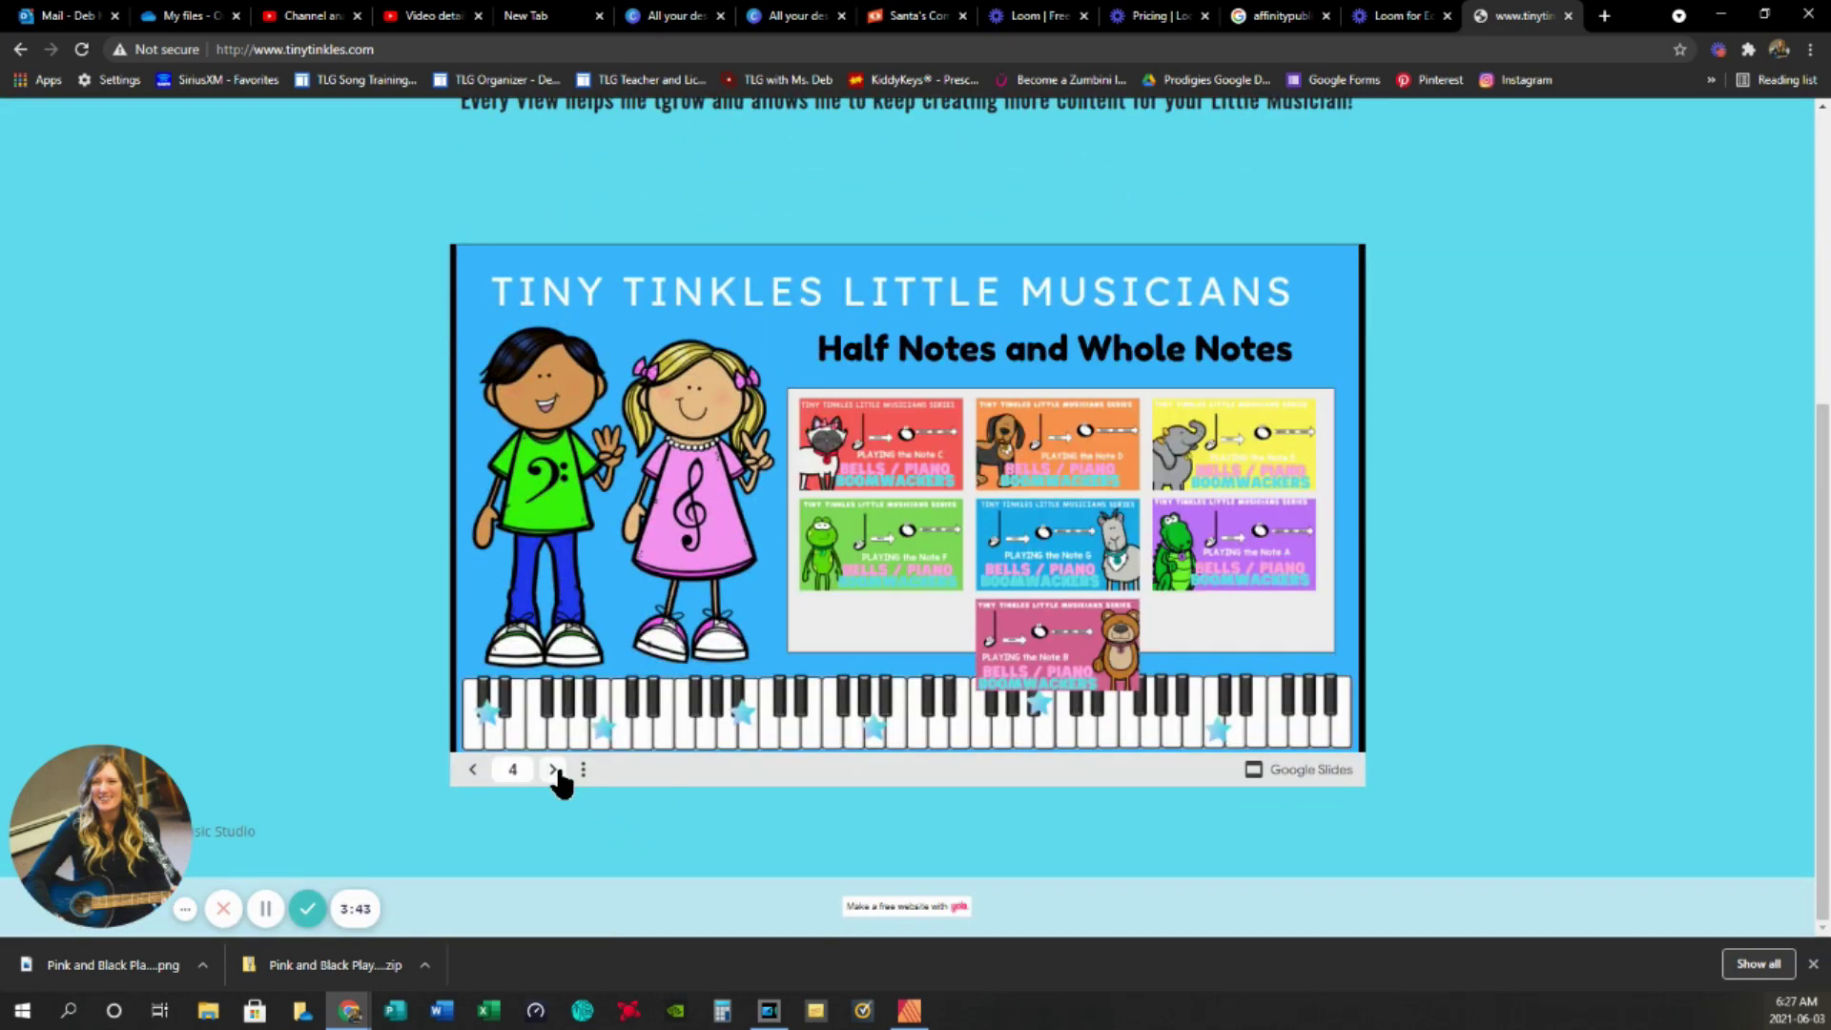
{"action": "left_click", "coordinate": [553, 770]}
{"action": "left_click", "coordinate": [553, 770]}
{"action": "left_click", "coordinate": [553, 770]}
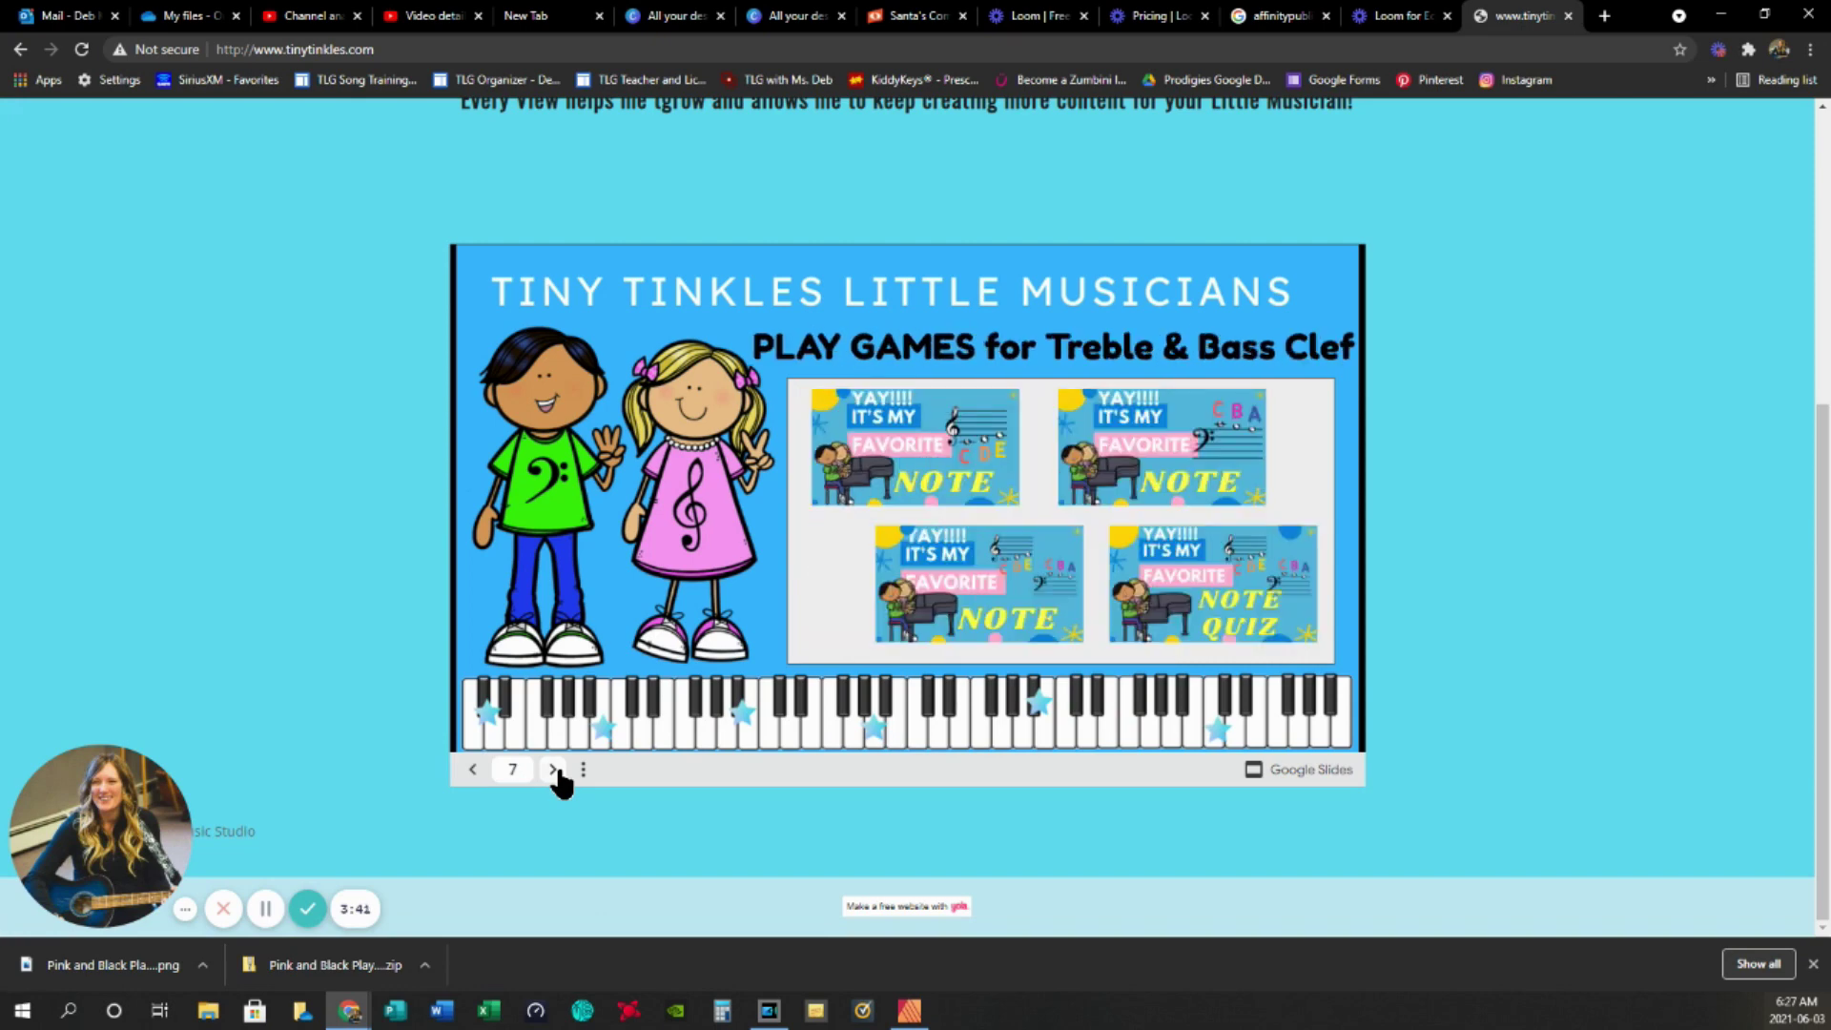
{"action": "left_click", "coordinate": [553, 770]}
{"action": "left_click", "coordinate": [472, 770]}
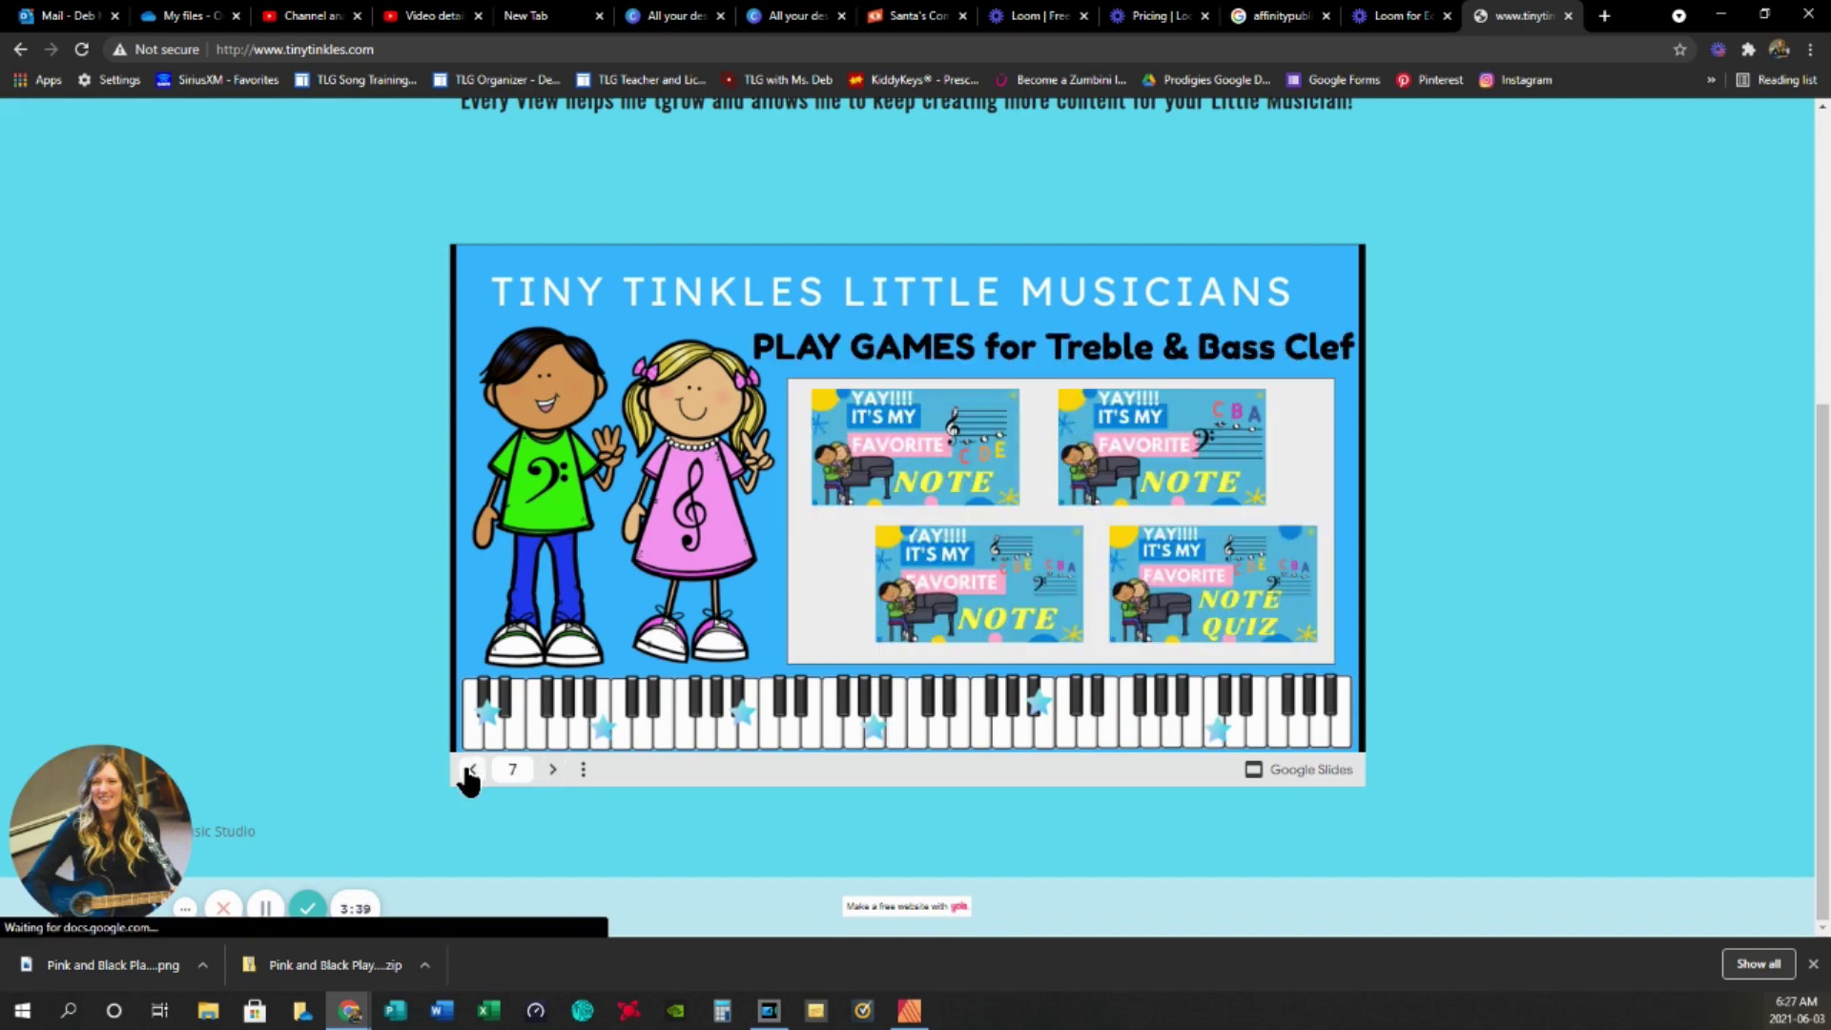
{"action": "left_click", "coordinate": [472, 770]}
{"action": "left_click", "coordinate": [473, 770]}
{"action": "left_click", "coordinate": [472, 769]}
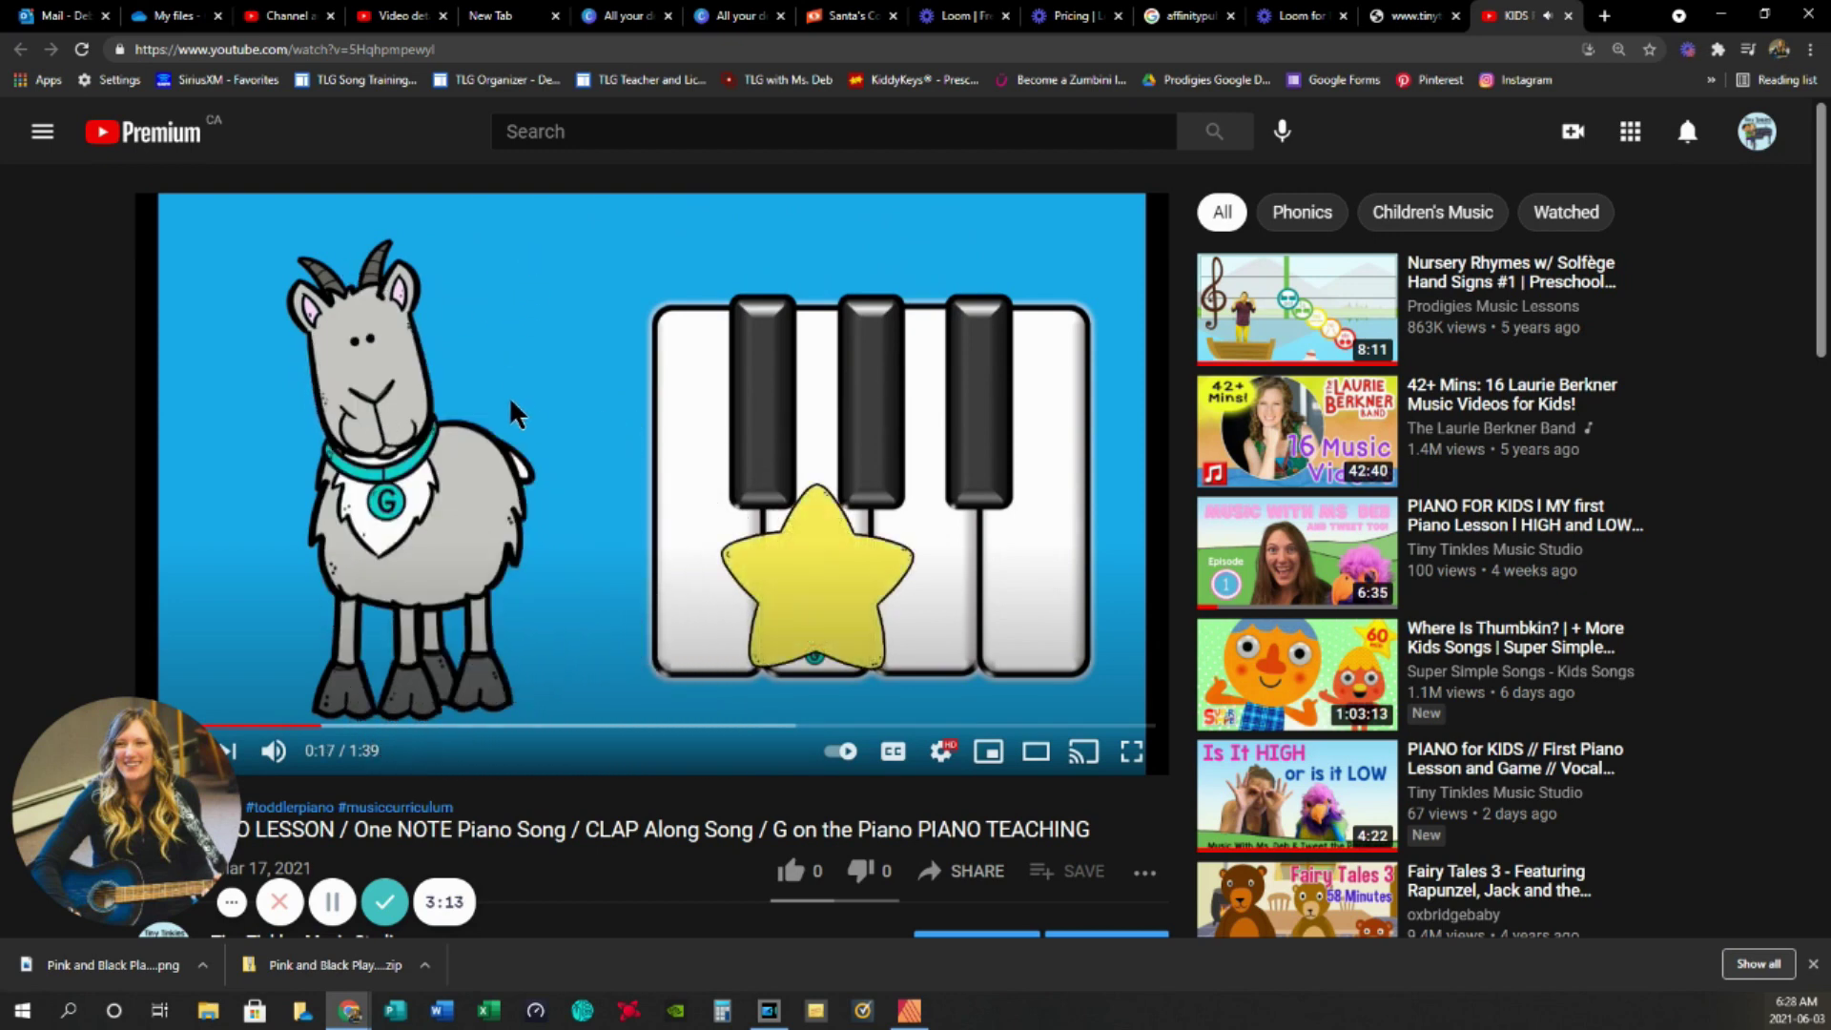
- Switch from the YouTube lesson back to the tinytinkles.com tab
{"action": "key", "text": "ctrl+shift+Tab"}
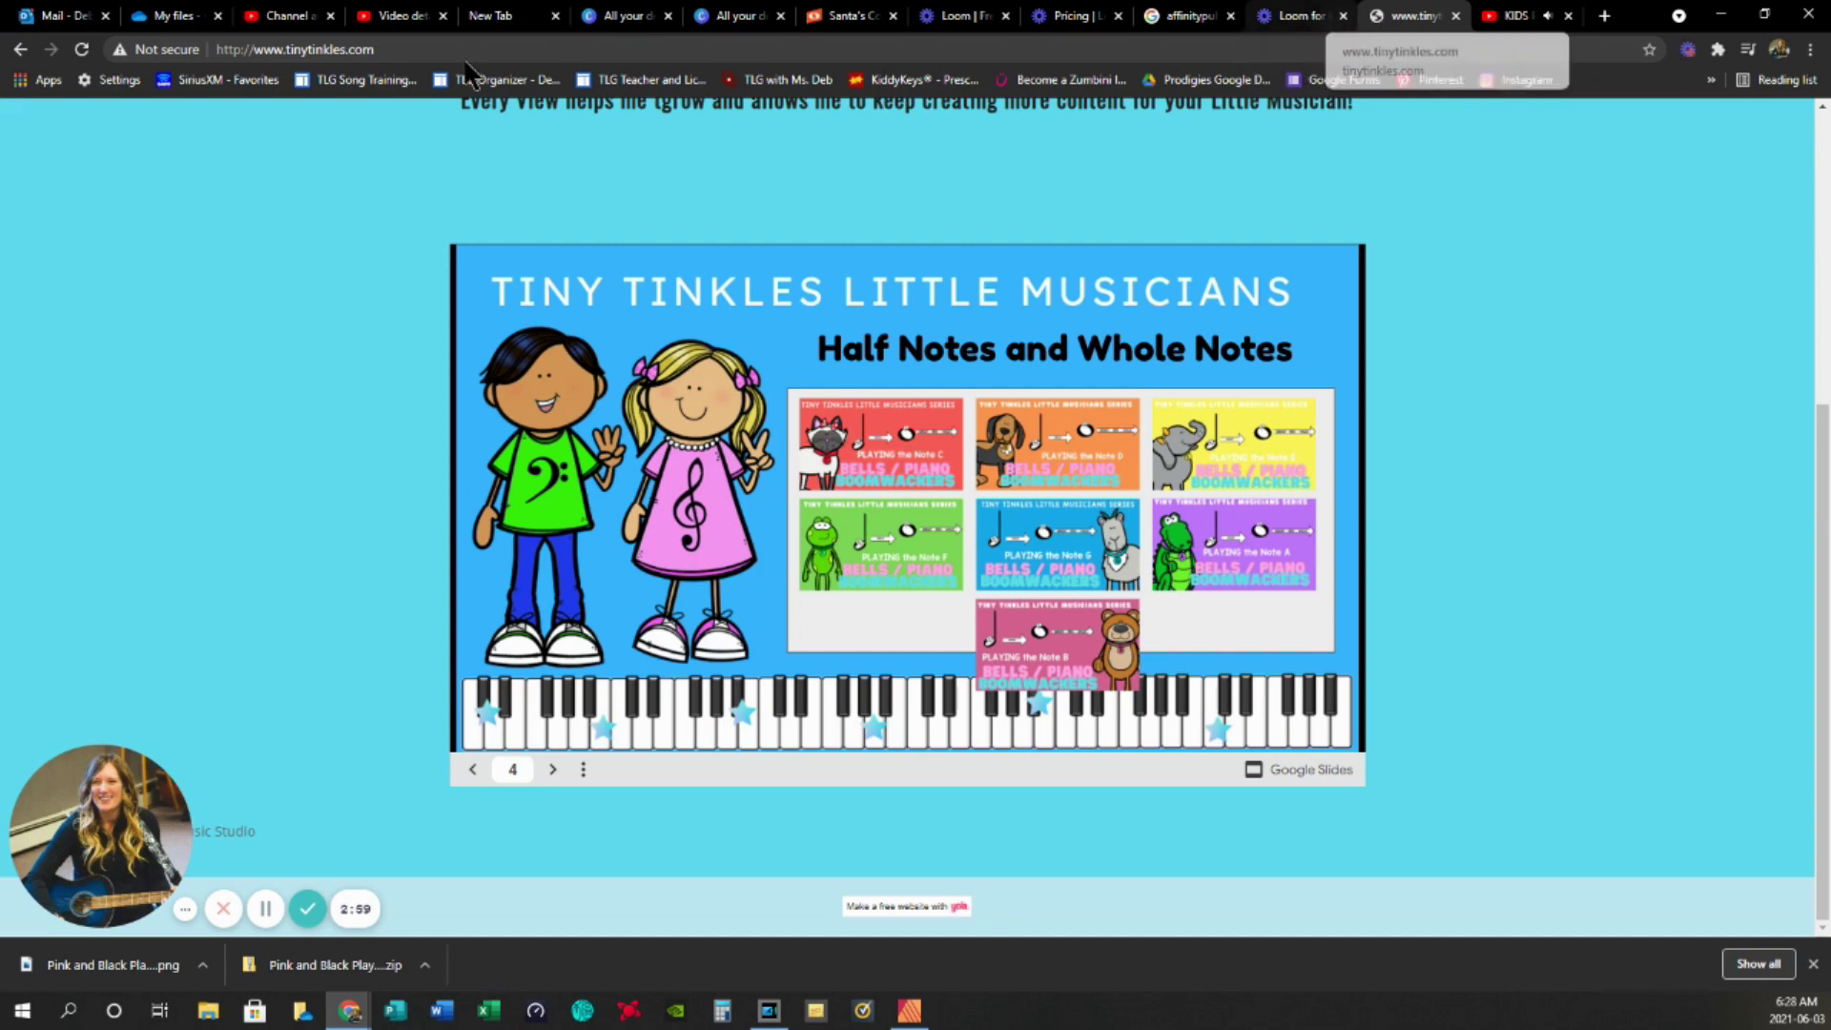
- Search for google slides and go from its about page to the Slides home page
{"action": "left_click", "coordinate": [234, 47]}
{"action": "type", "text": "google"}
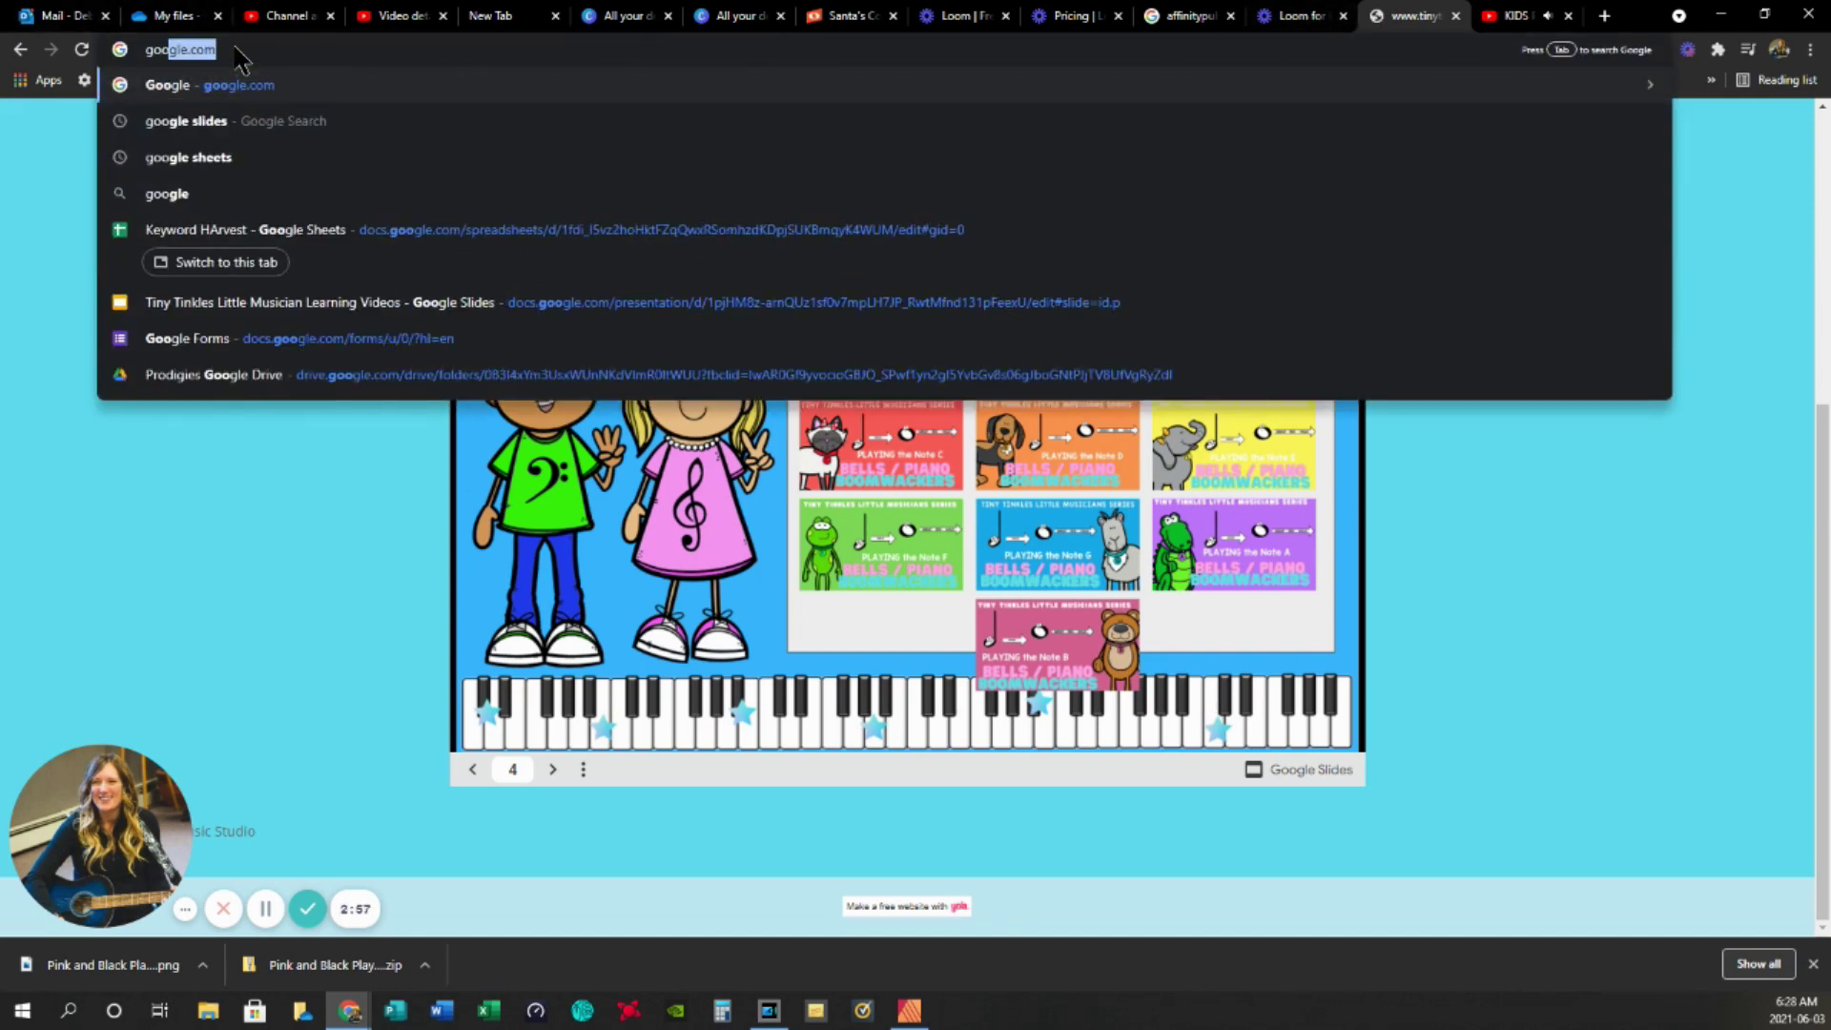
{"action": "left_click", "coordinate": [228, 121]}
{"action": "left_click", "coordinate": [360, 372]}
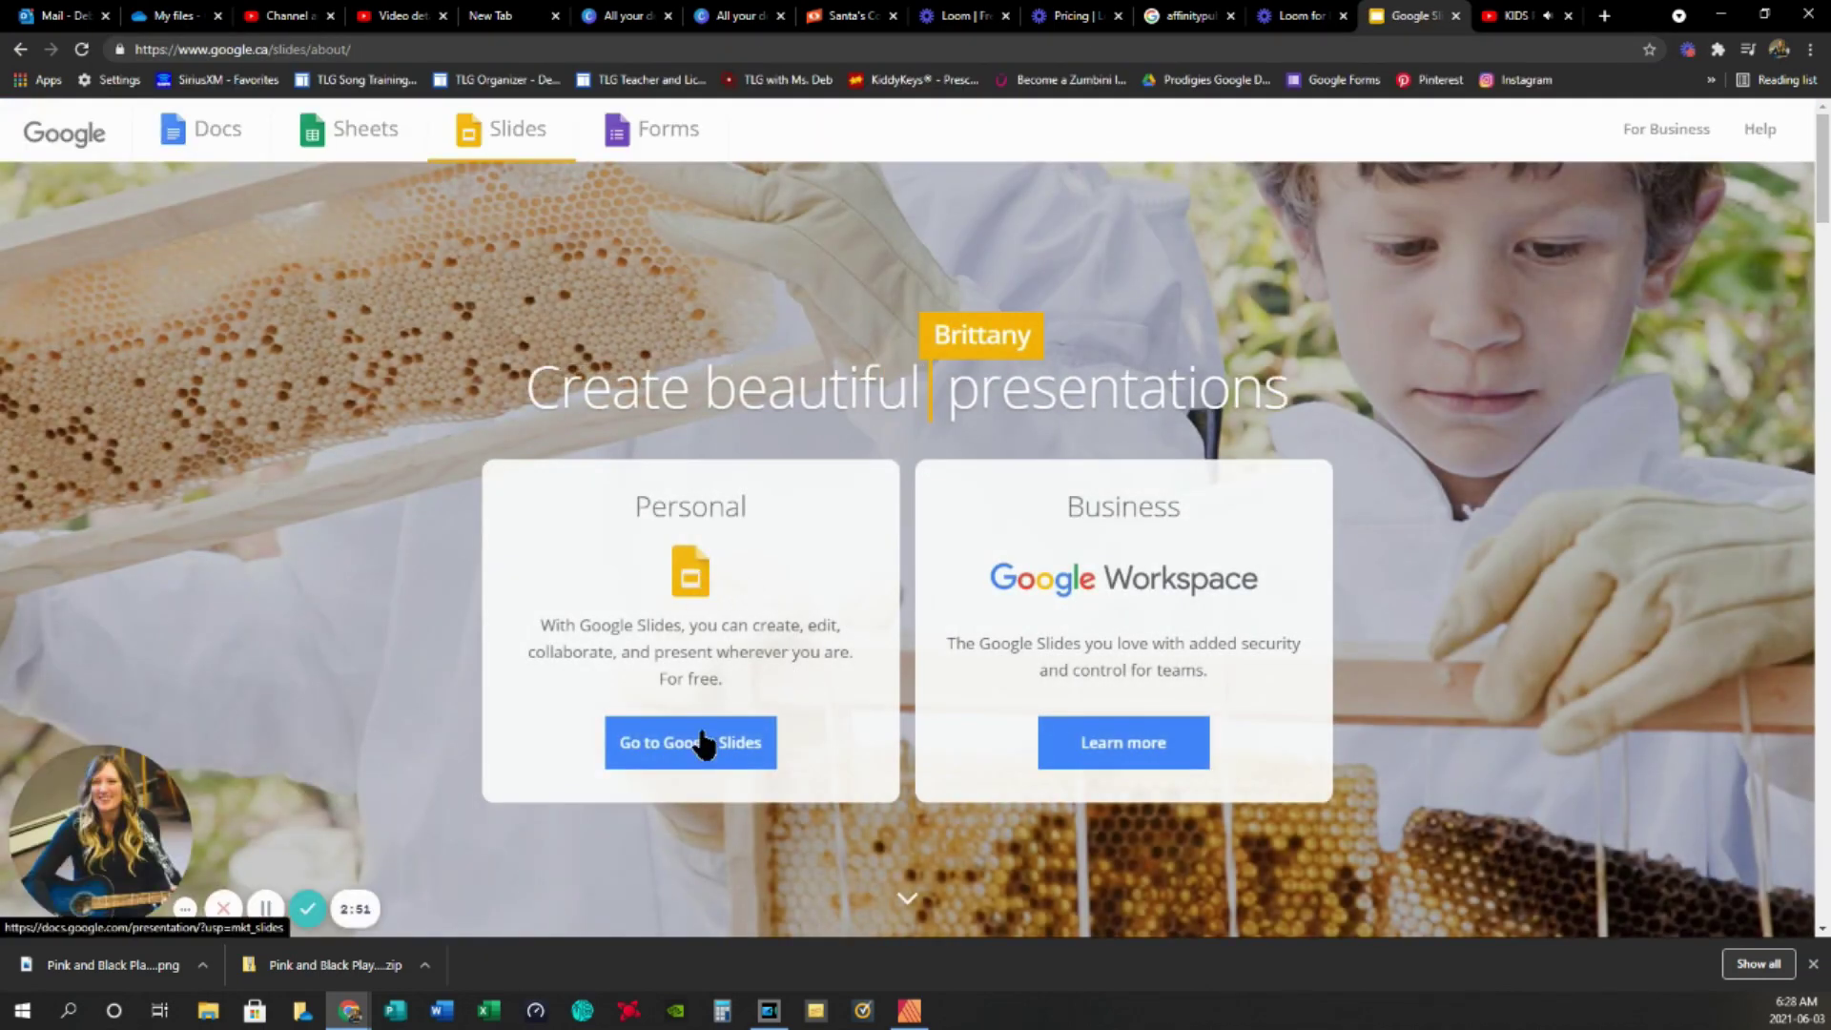
{"action": "left_click", "coordinate": [699, 742]}
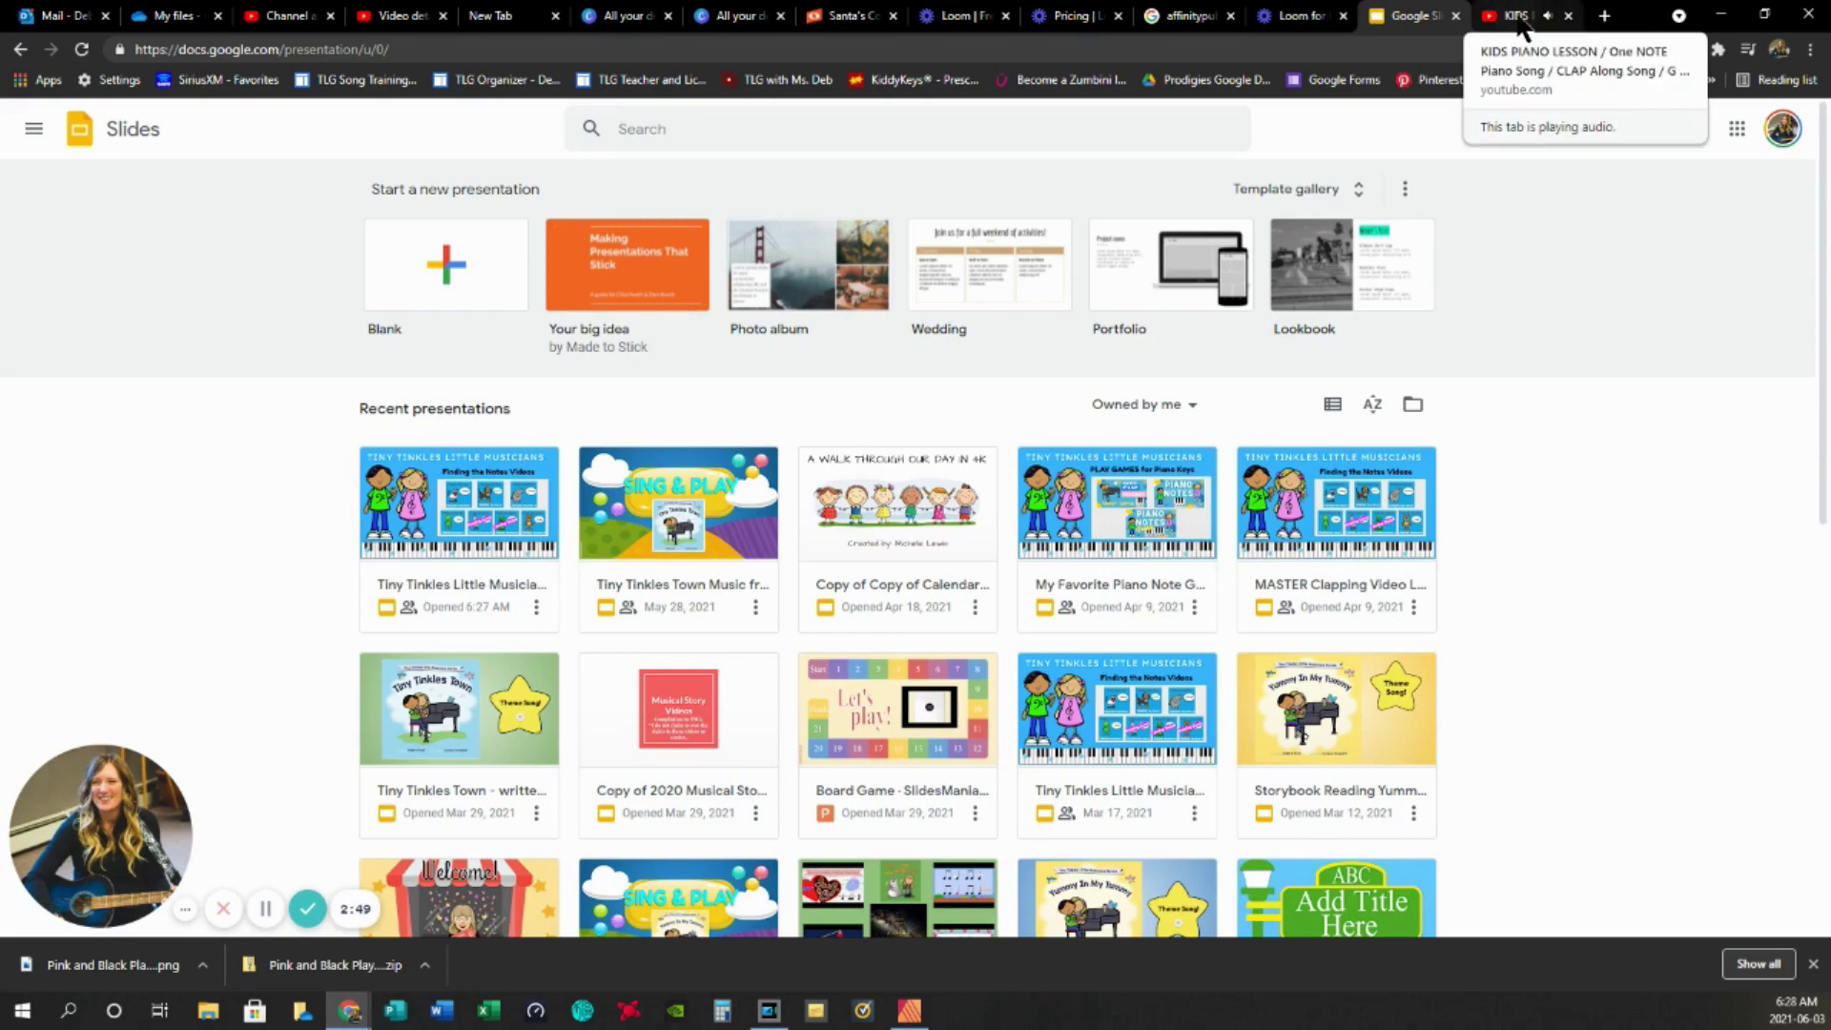
- Pause the lesson video in the YouTube tab and return to the Slides home page
{"action": "left_click", "coordinate": [1495, 29]}
{"action": "left_click", "coordinate": [856, 474]}
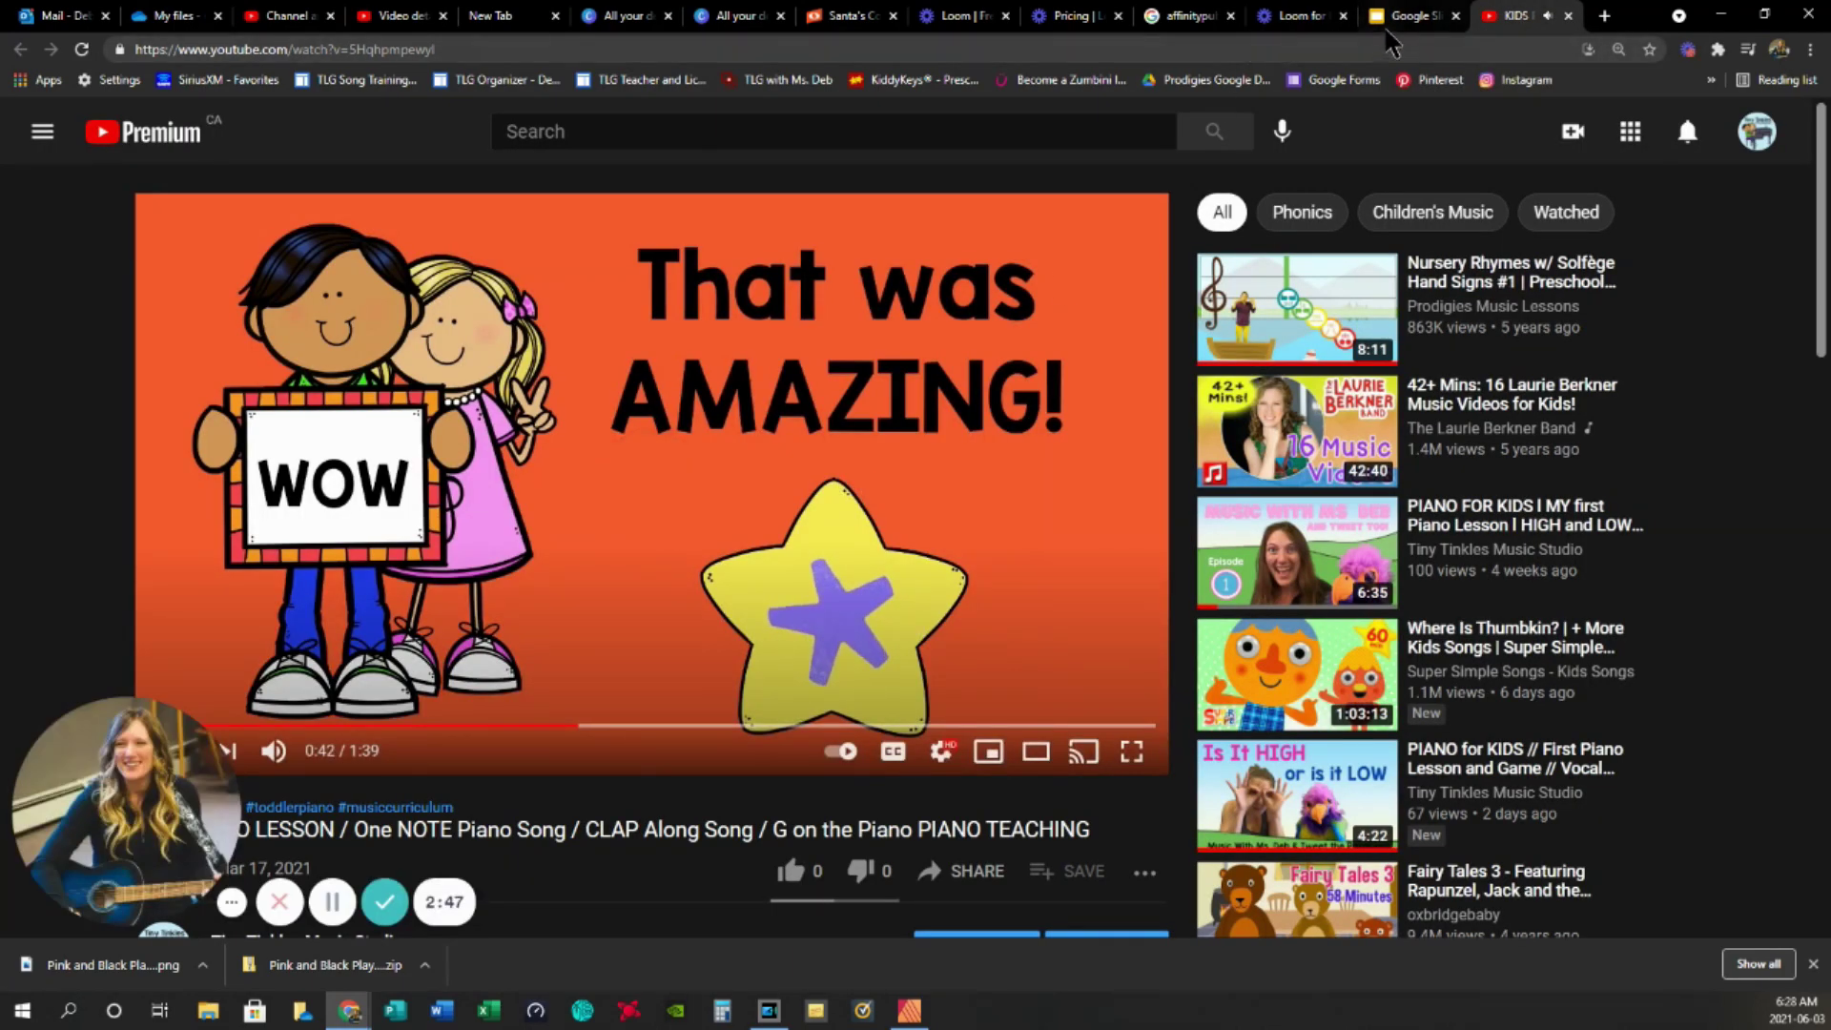
{"action": "left_click", "coordinate": [1410, 15]}
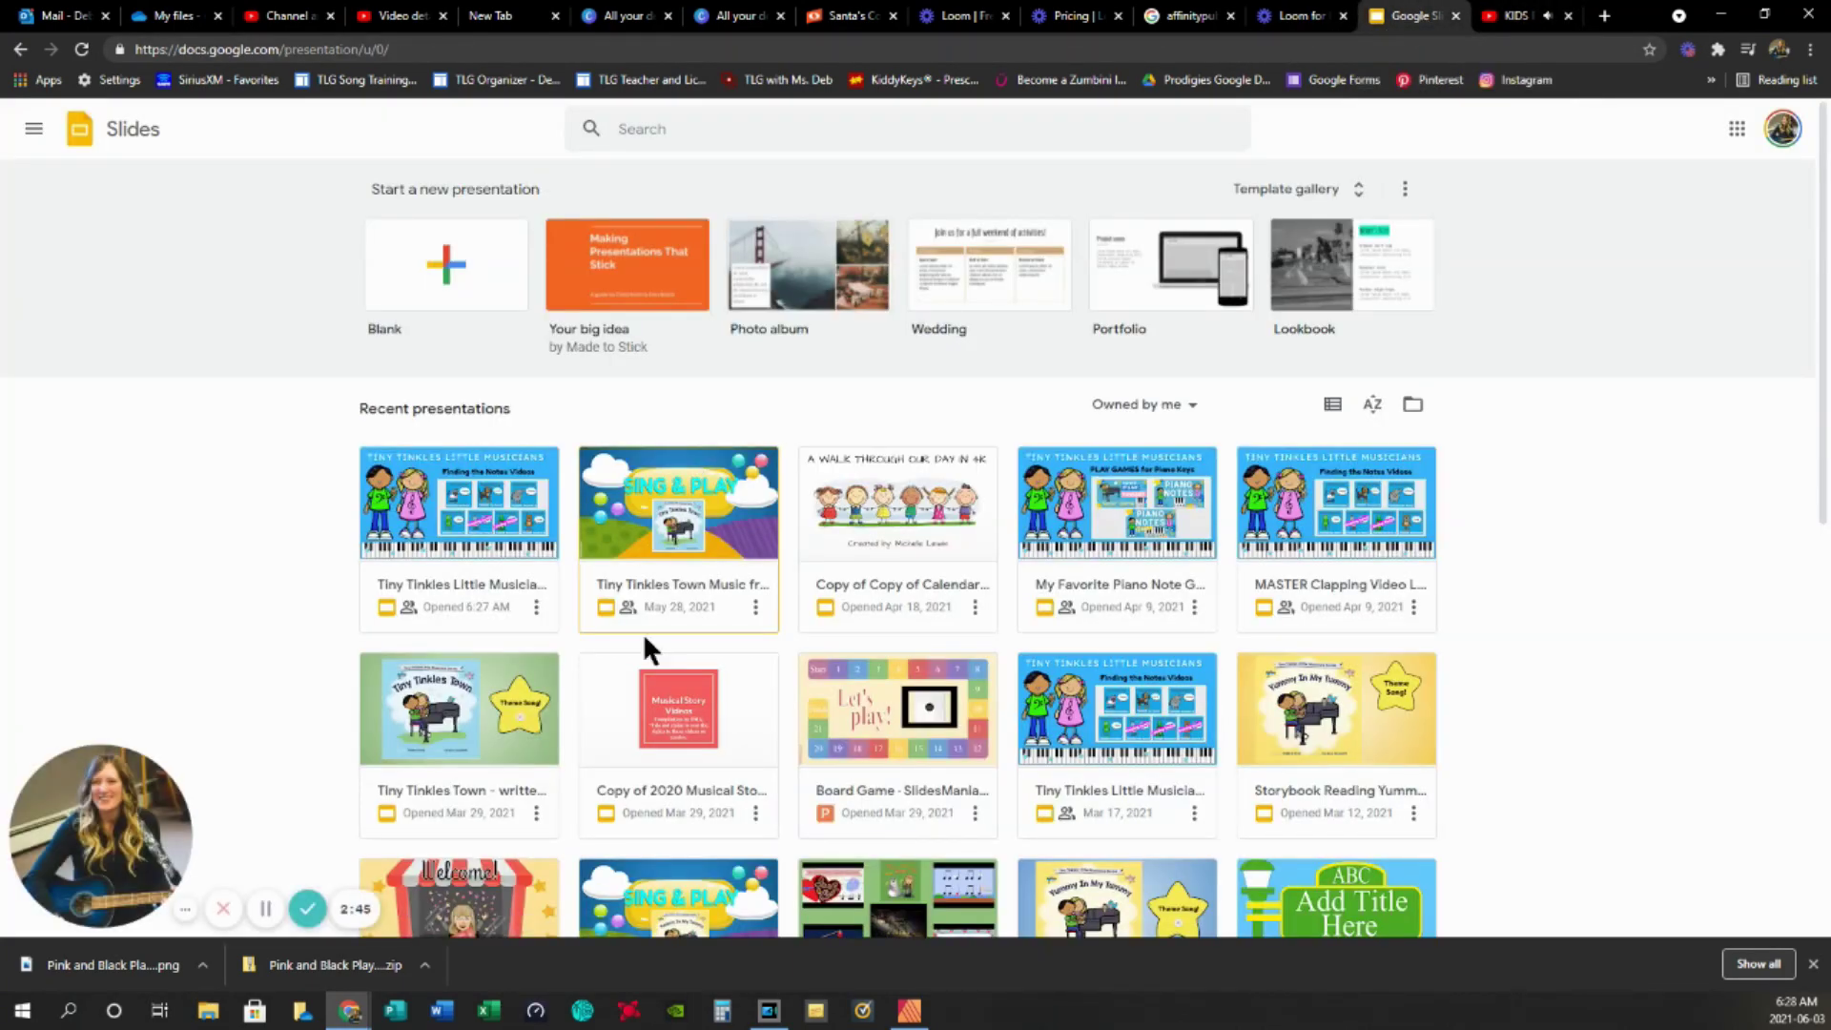
{"action": "scroll", "coordinate": [642, 632], "scroll_direction": "down", "scroll_amount": 2}
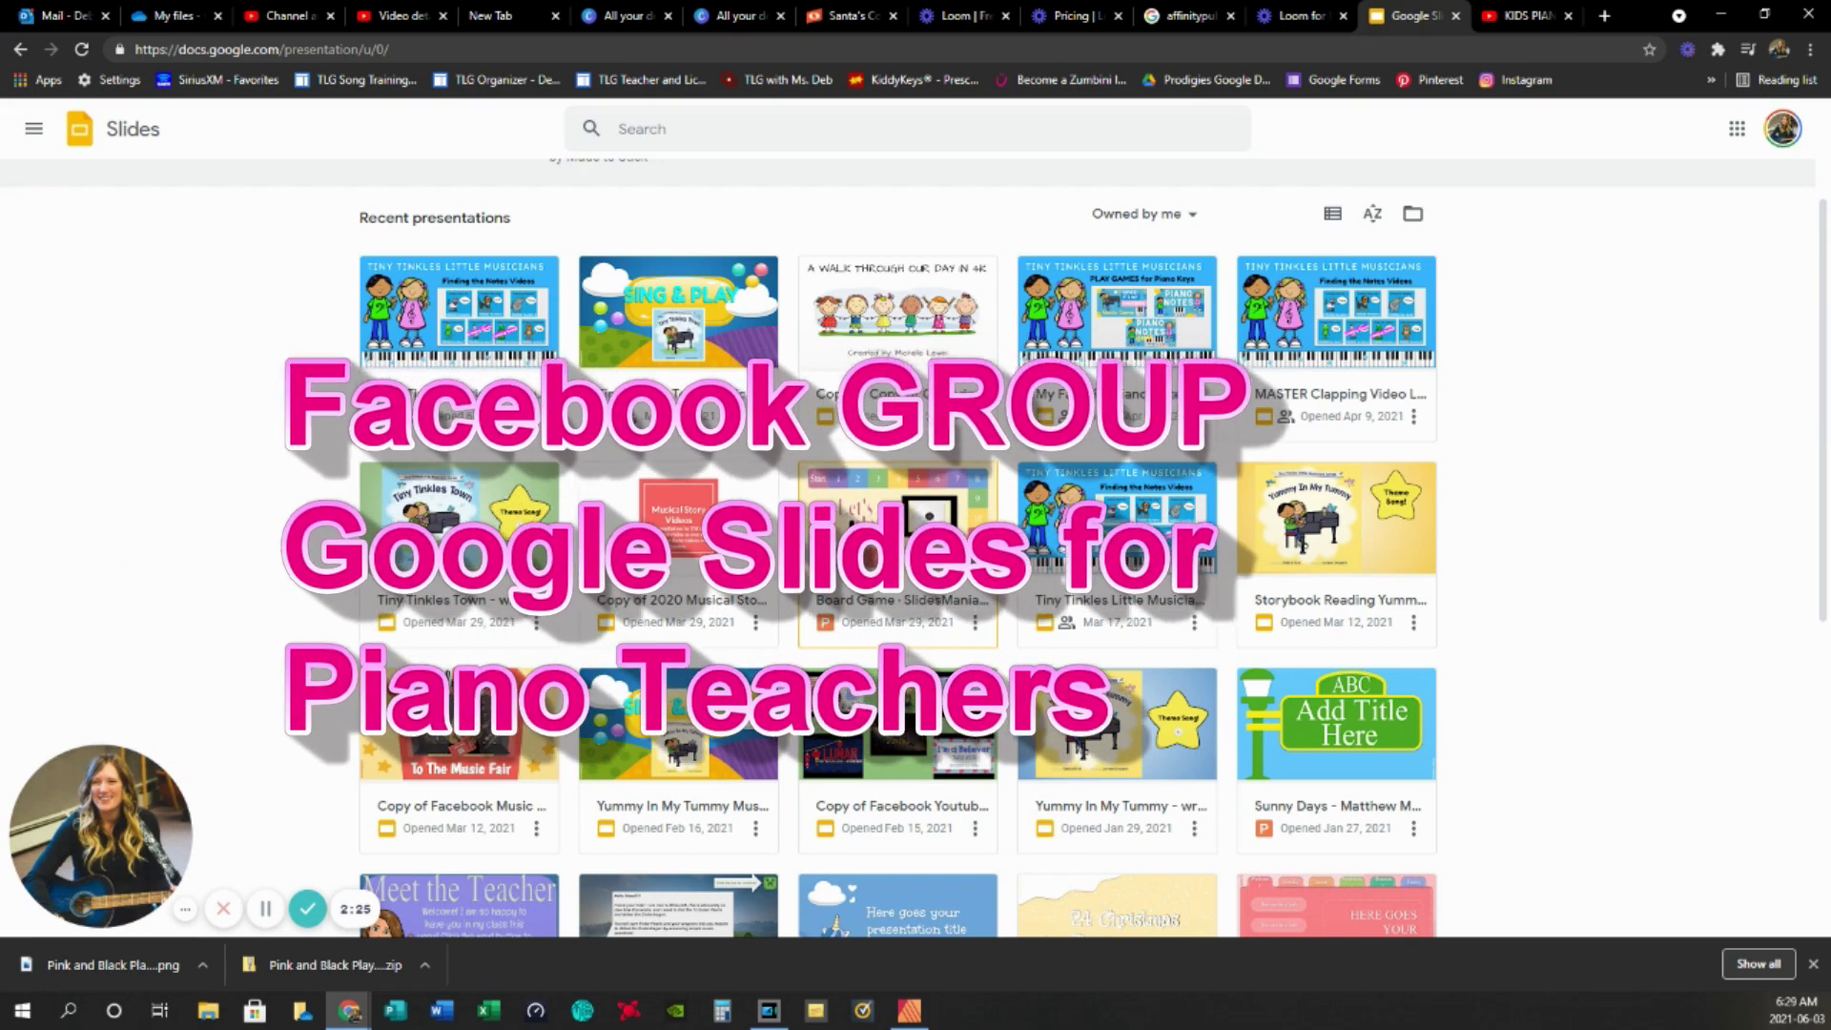
- Open the Board Game presentation and scroll to Activity 2, selecting then deselecting its video
{"action": "left_click", "coordinate": [852, 515]}
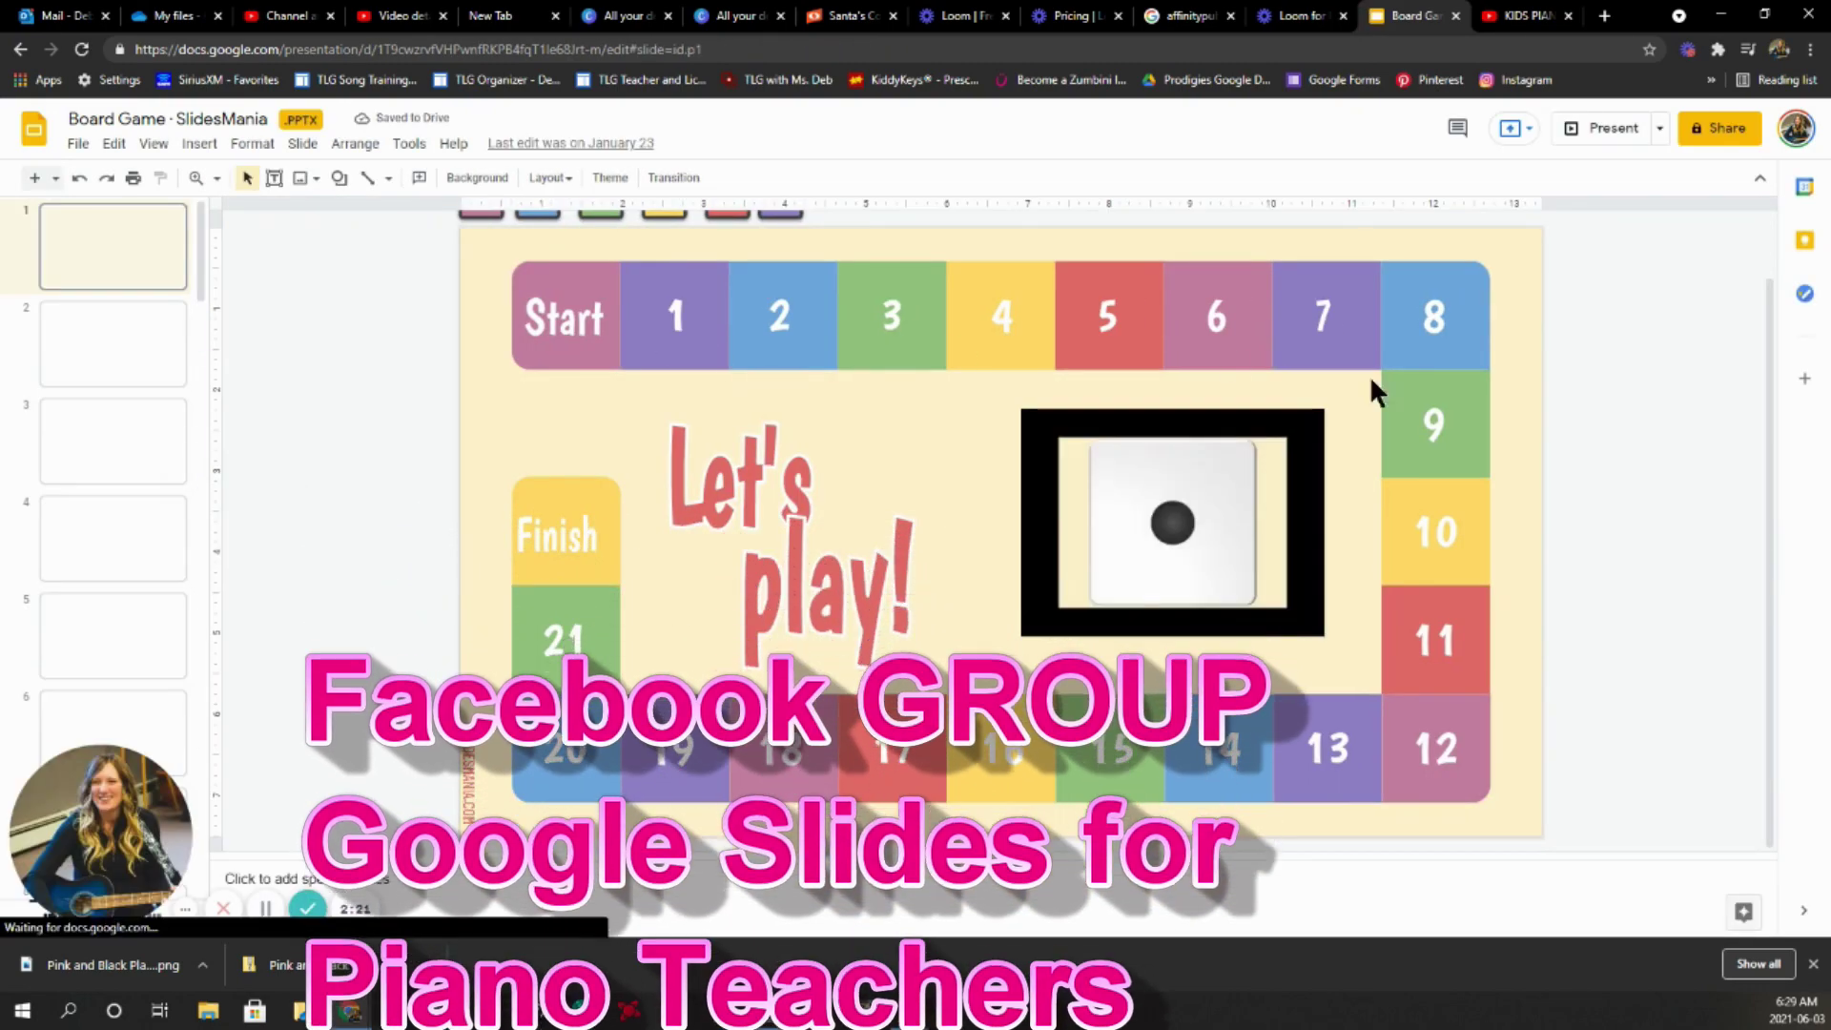
{"action": "scroll", "coordinate": [153, 553], "scroll_direction": "down", "scroll_amount": 2}
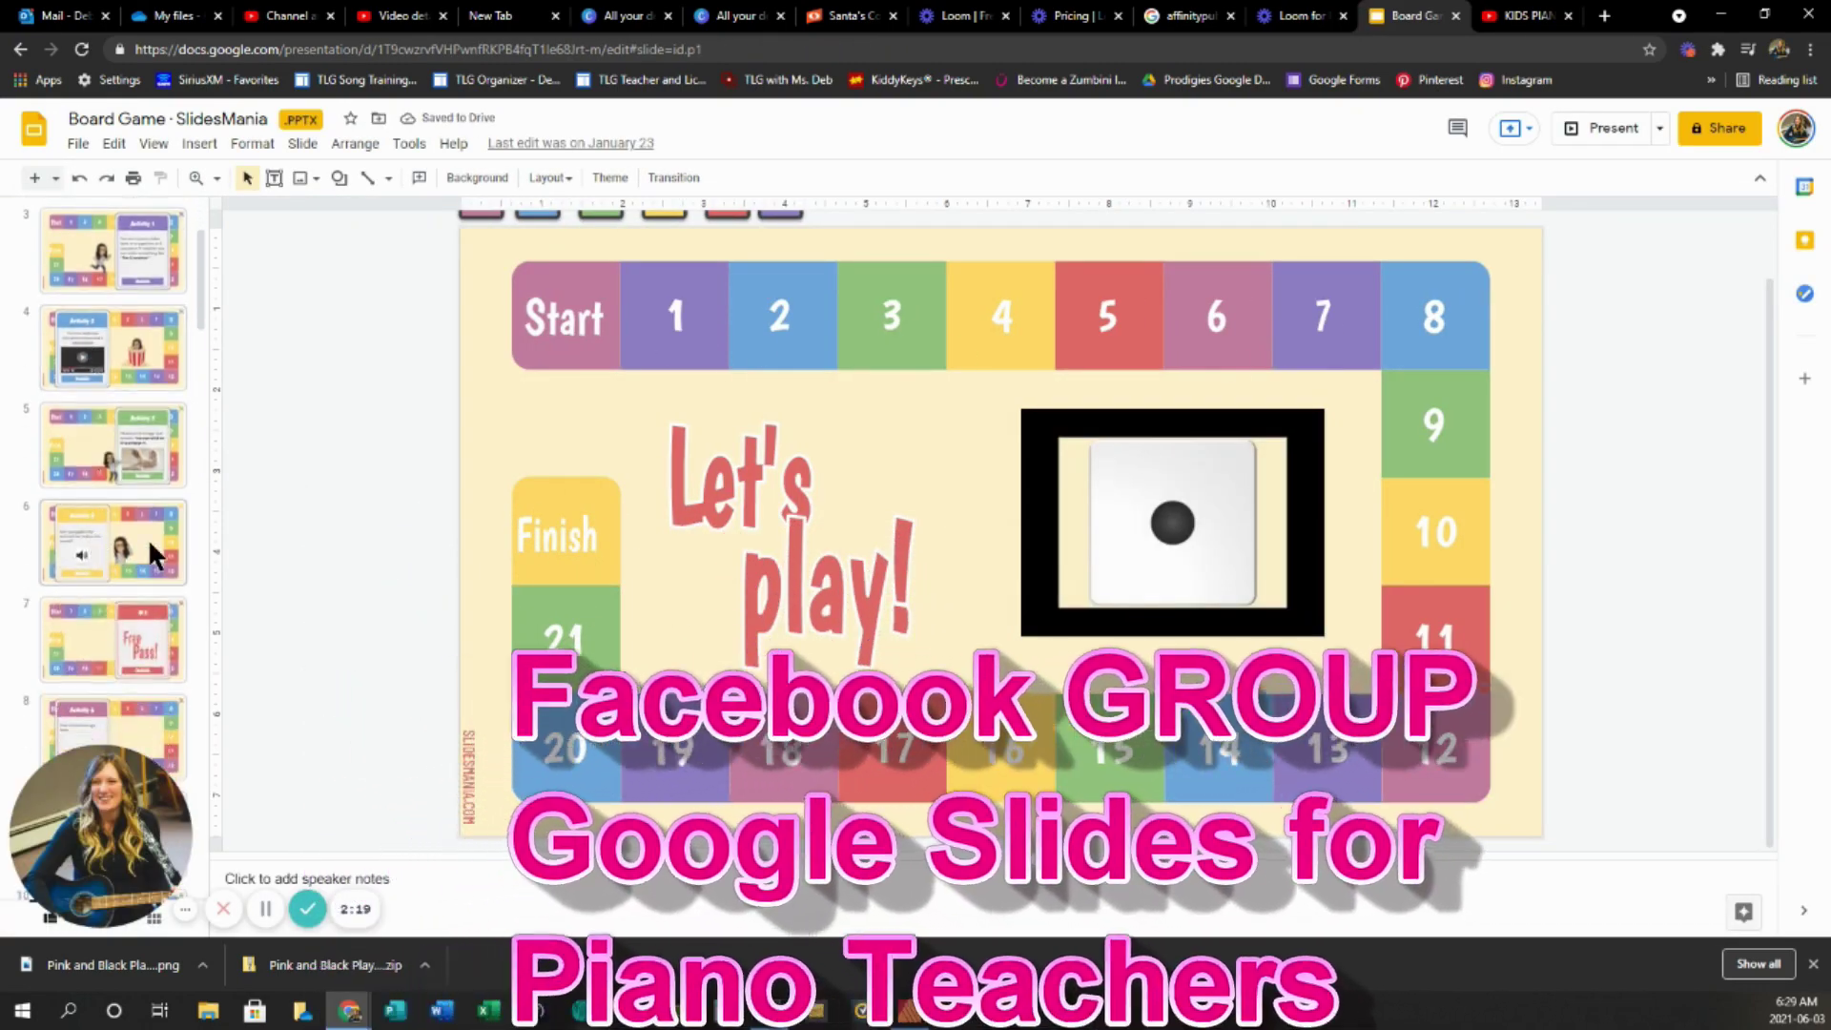
{"action": "scroll", "coordinate": [148, 541], "scroll_direction": "up", "scroll_amount": 2}
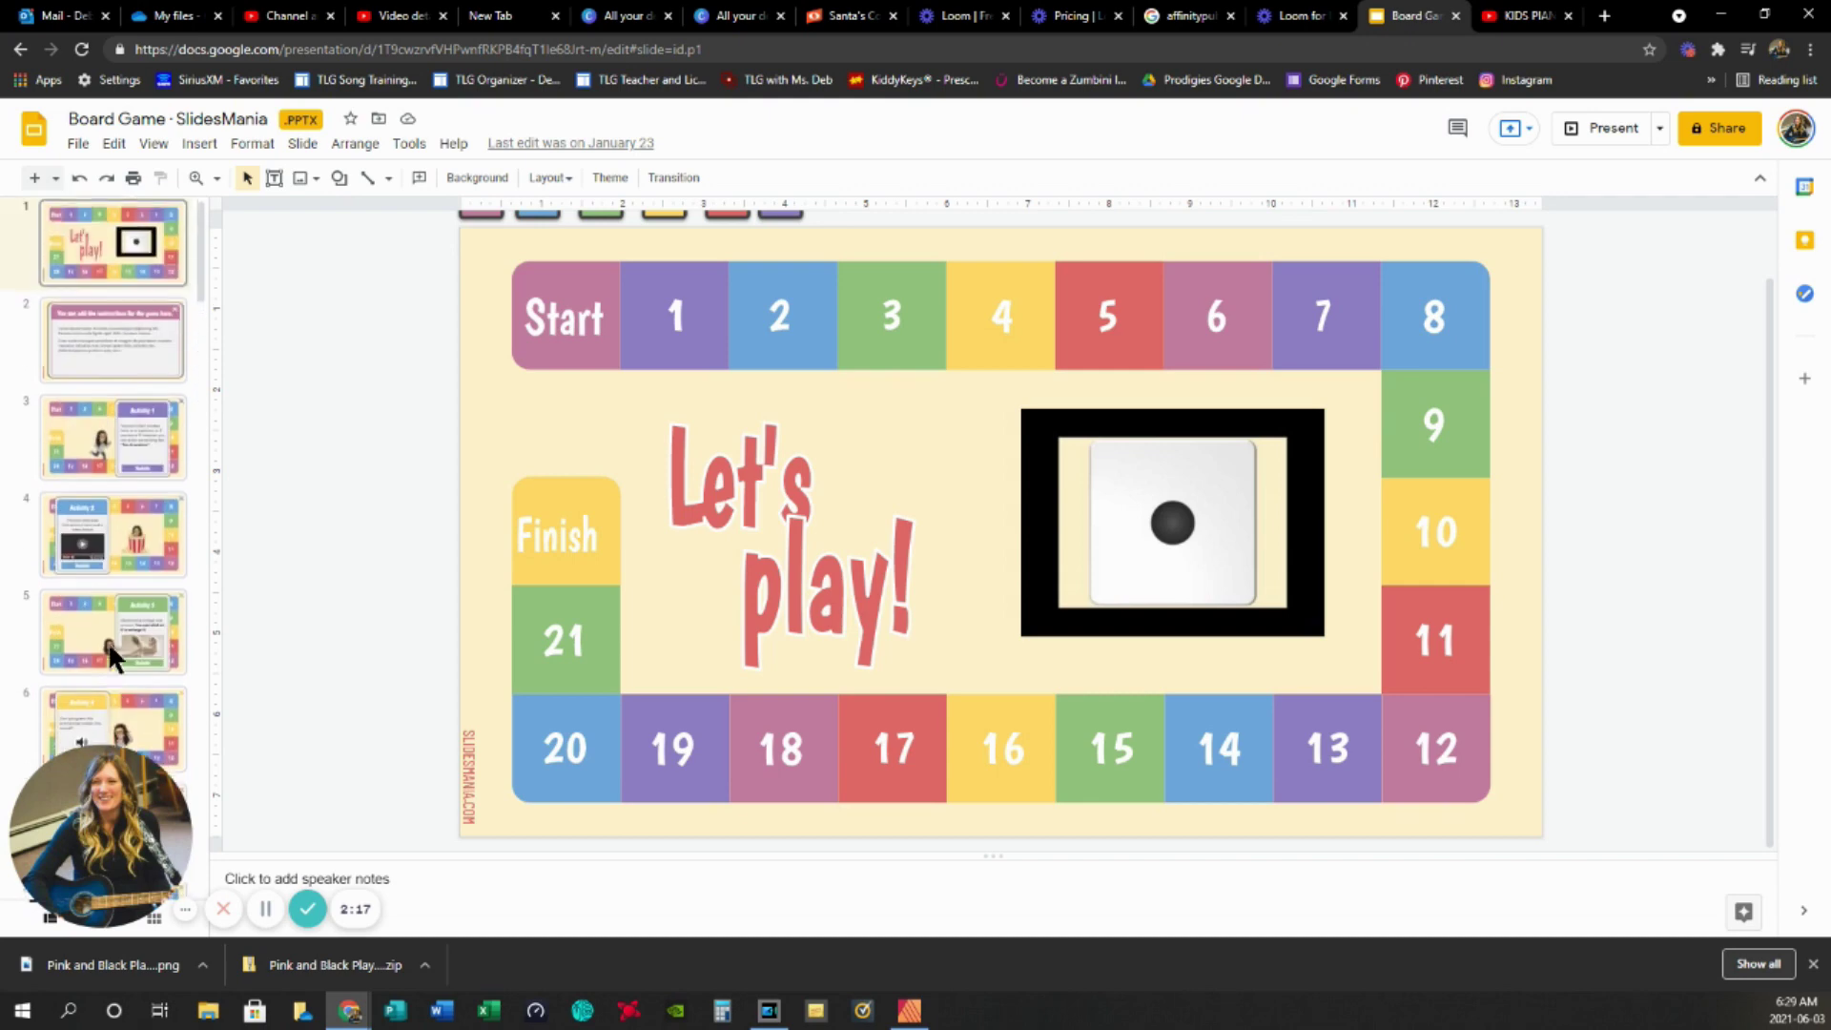
{"action": "scroll", "coordinate": [119, 535], "scroll_direction": "down", "scroll_amount": 2}
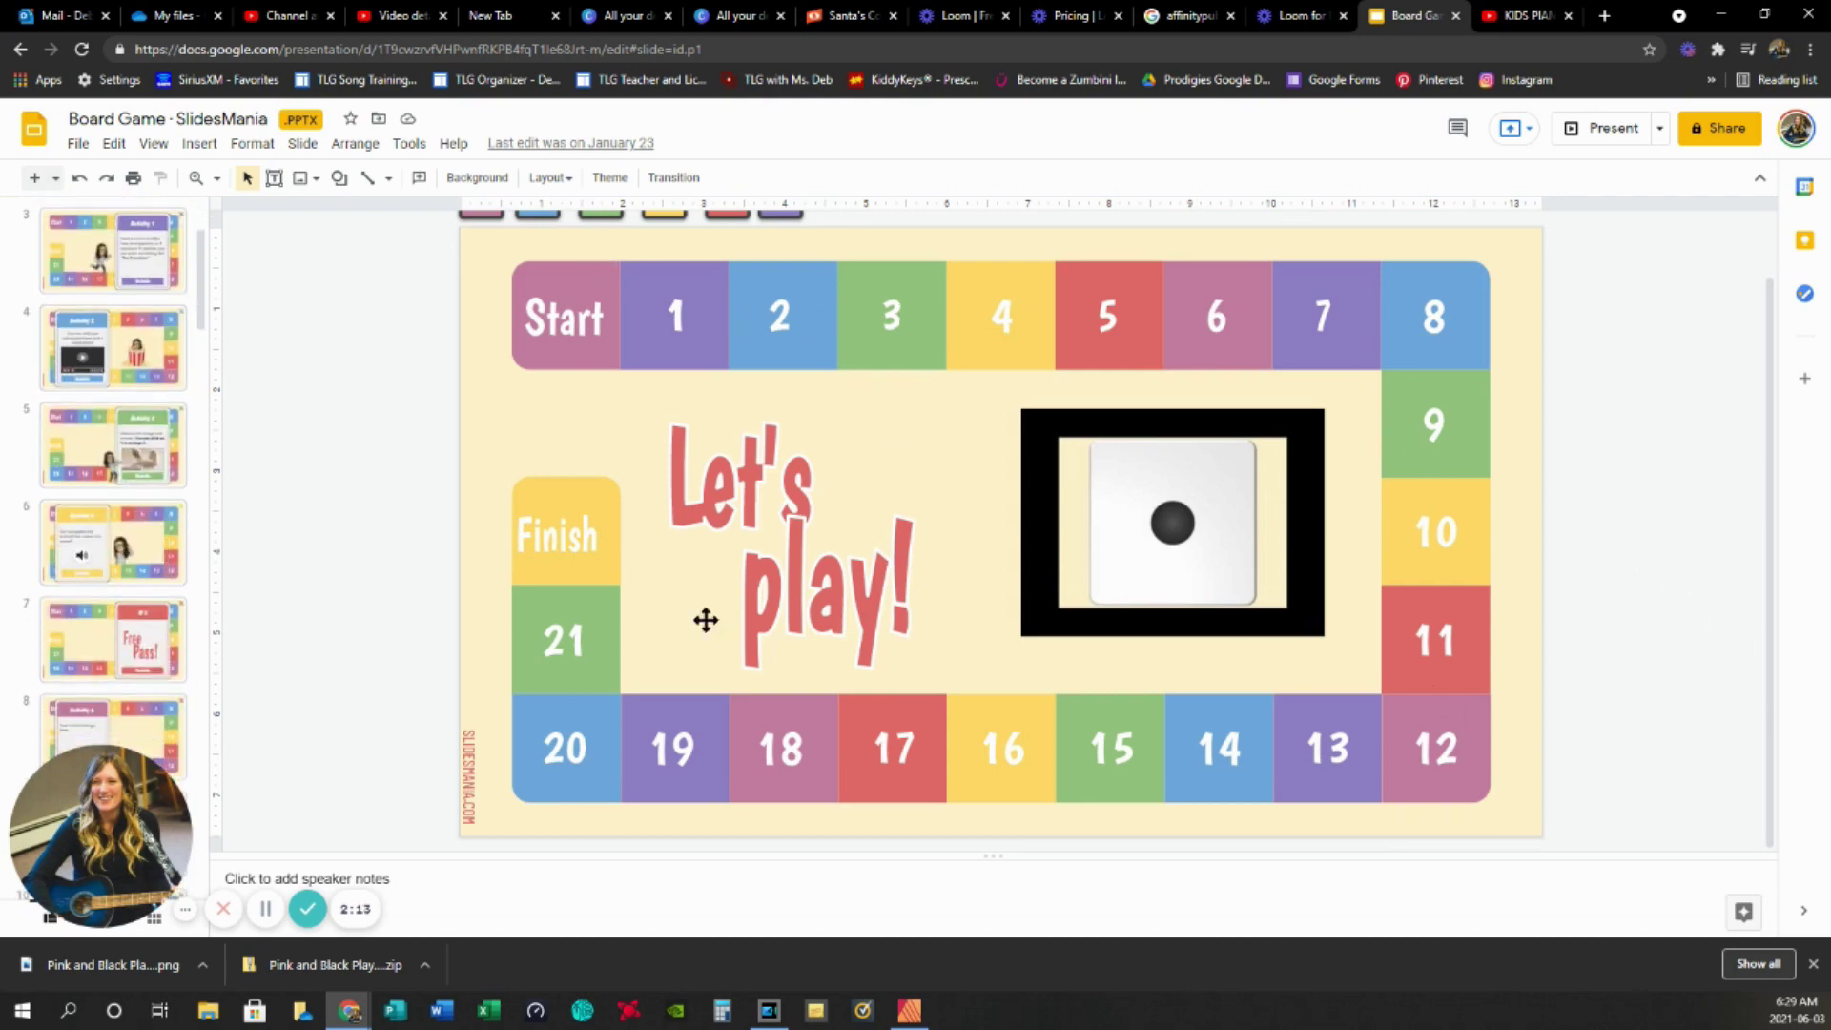
{"action": "scroll", "coordinate": [706, 621], "scroll_direction": "up", "scroll_amount": 1}
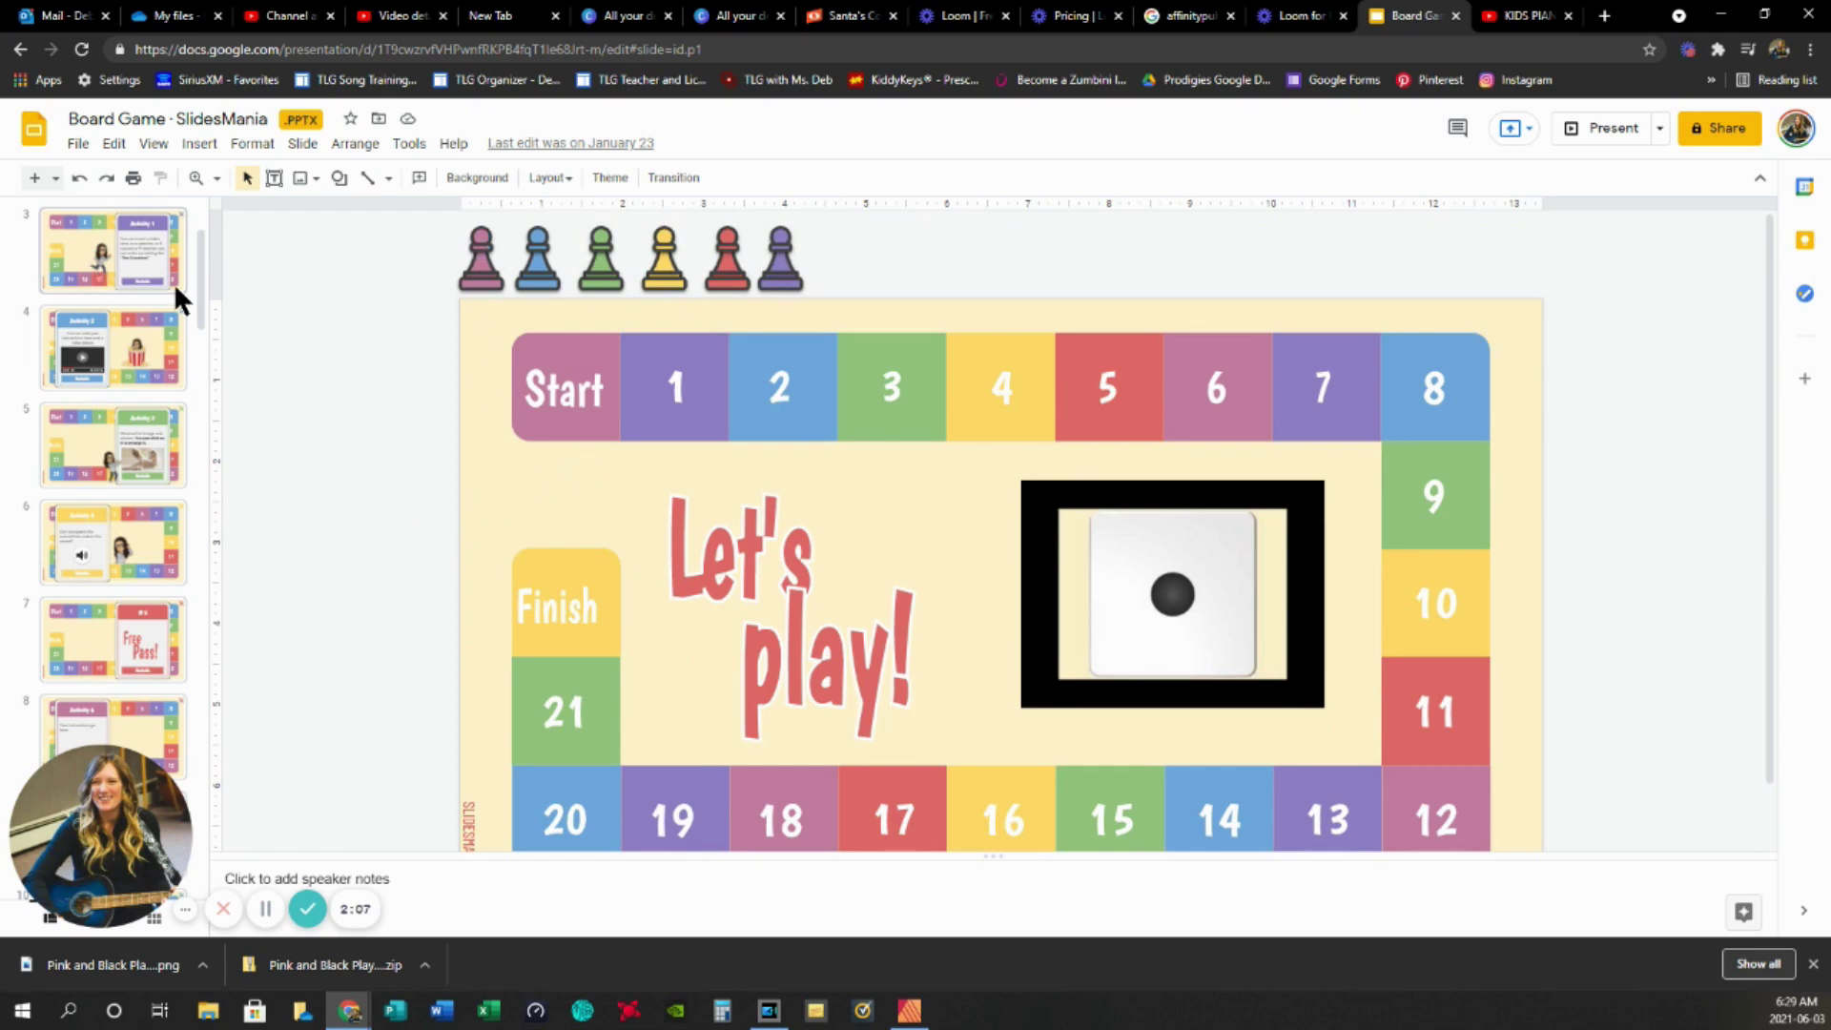
{"action": "scroll", "coordinate": [372, 573], "scroll_direction": "down", "scroll_amount": 3}
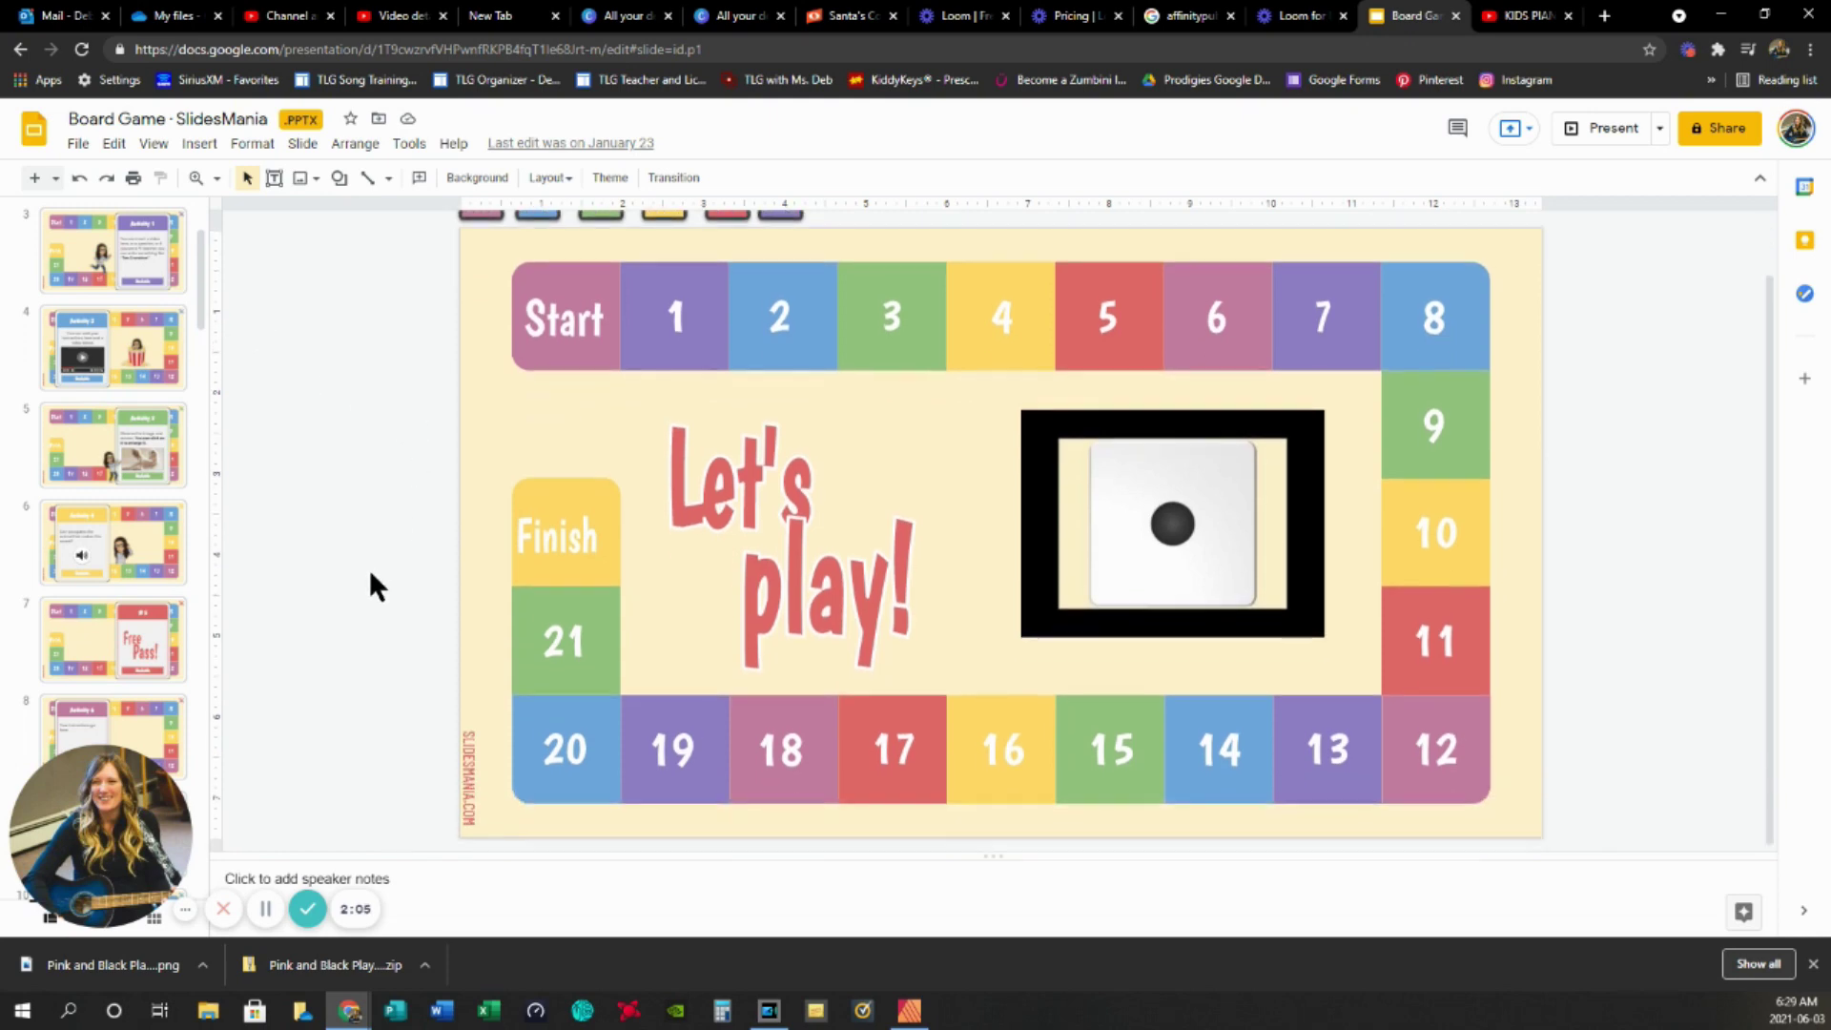
{"action": "scroll", "coordinate": [363, 575], "scroll_direction": "down", "scroll_amount": 4}
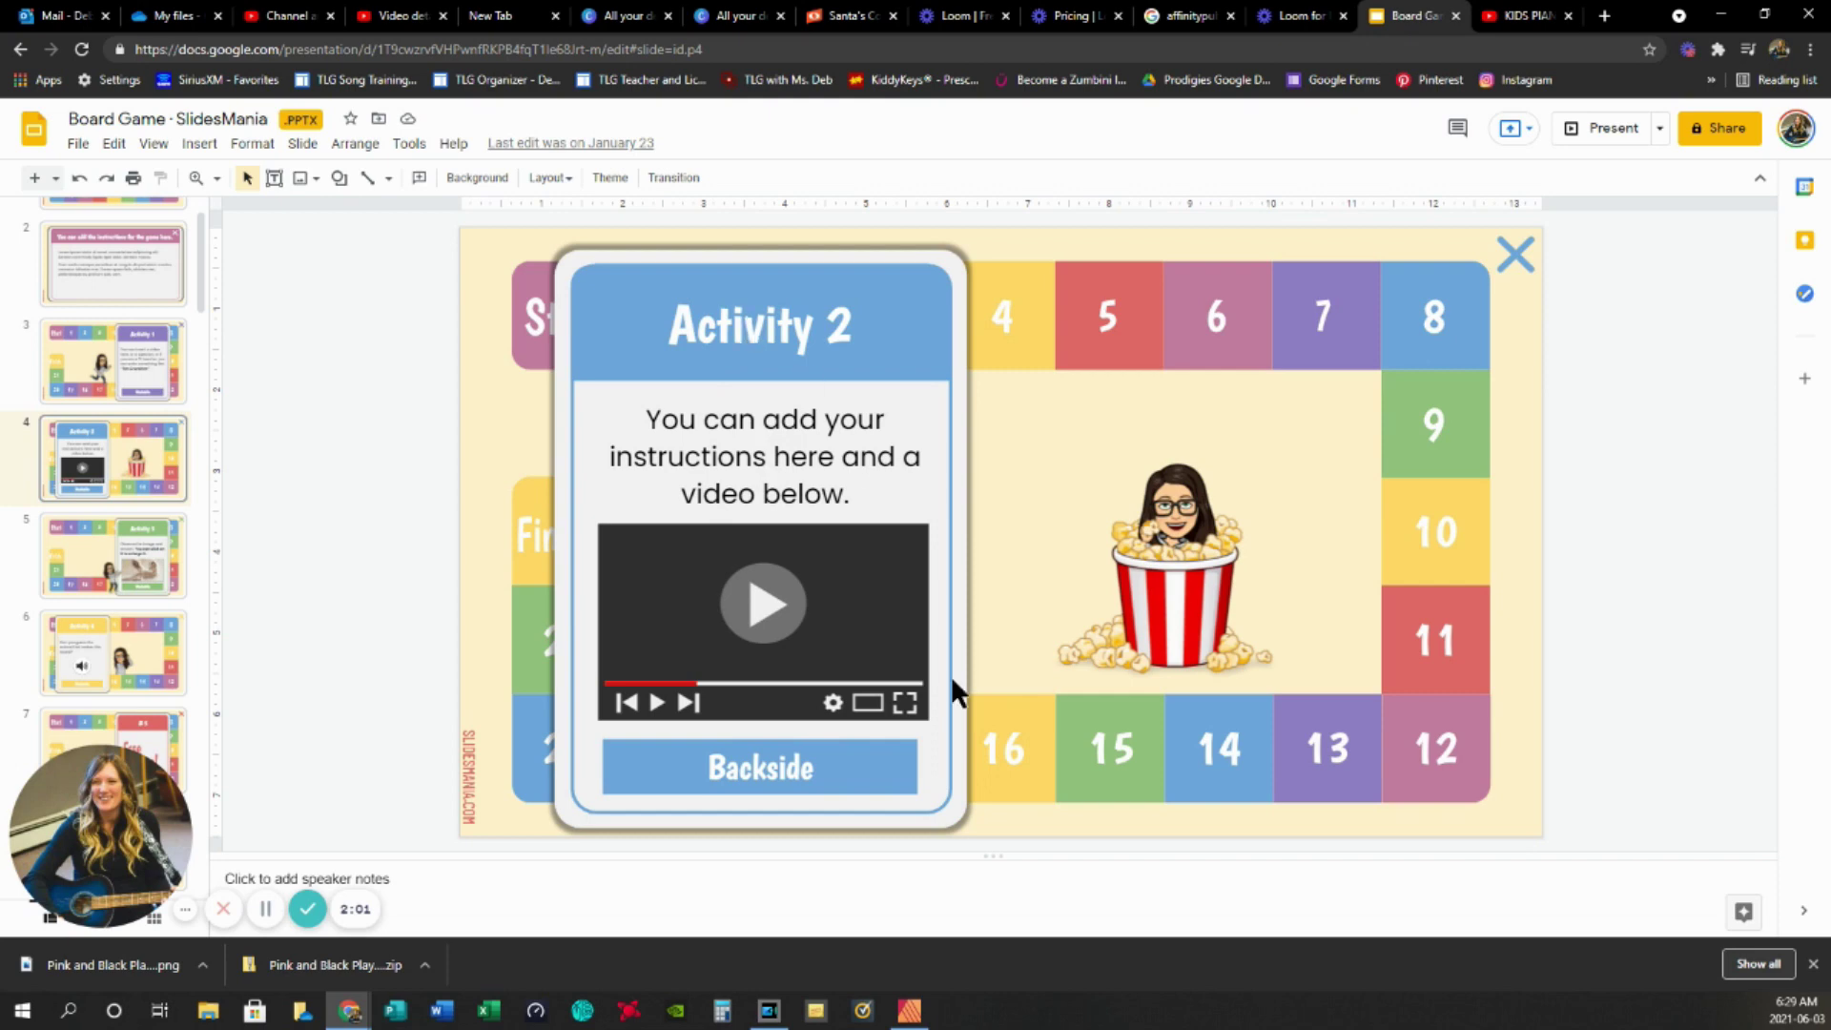
{"action": "left_click", "coordinate": [760, 600]}
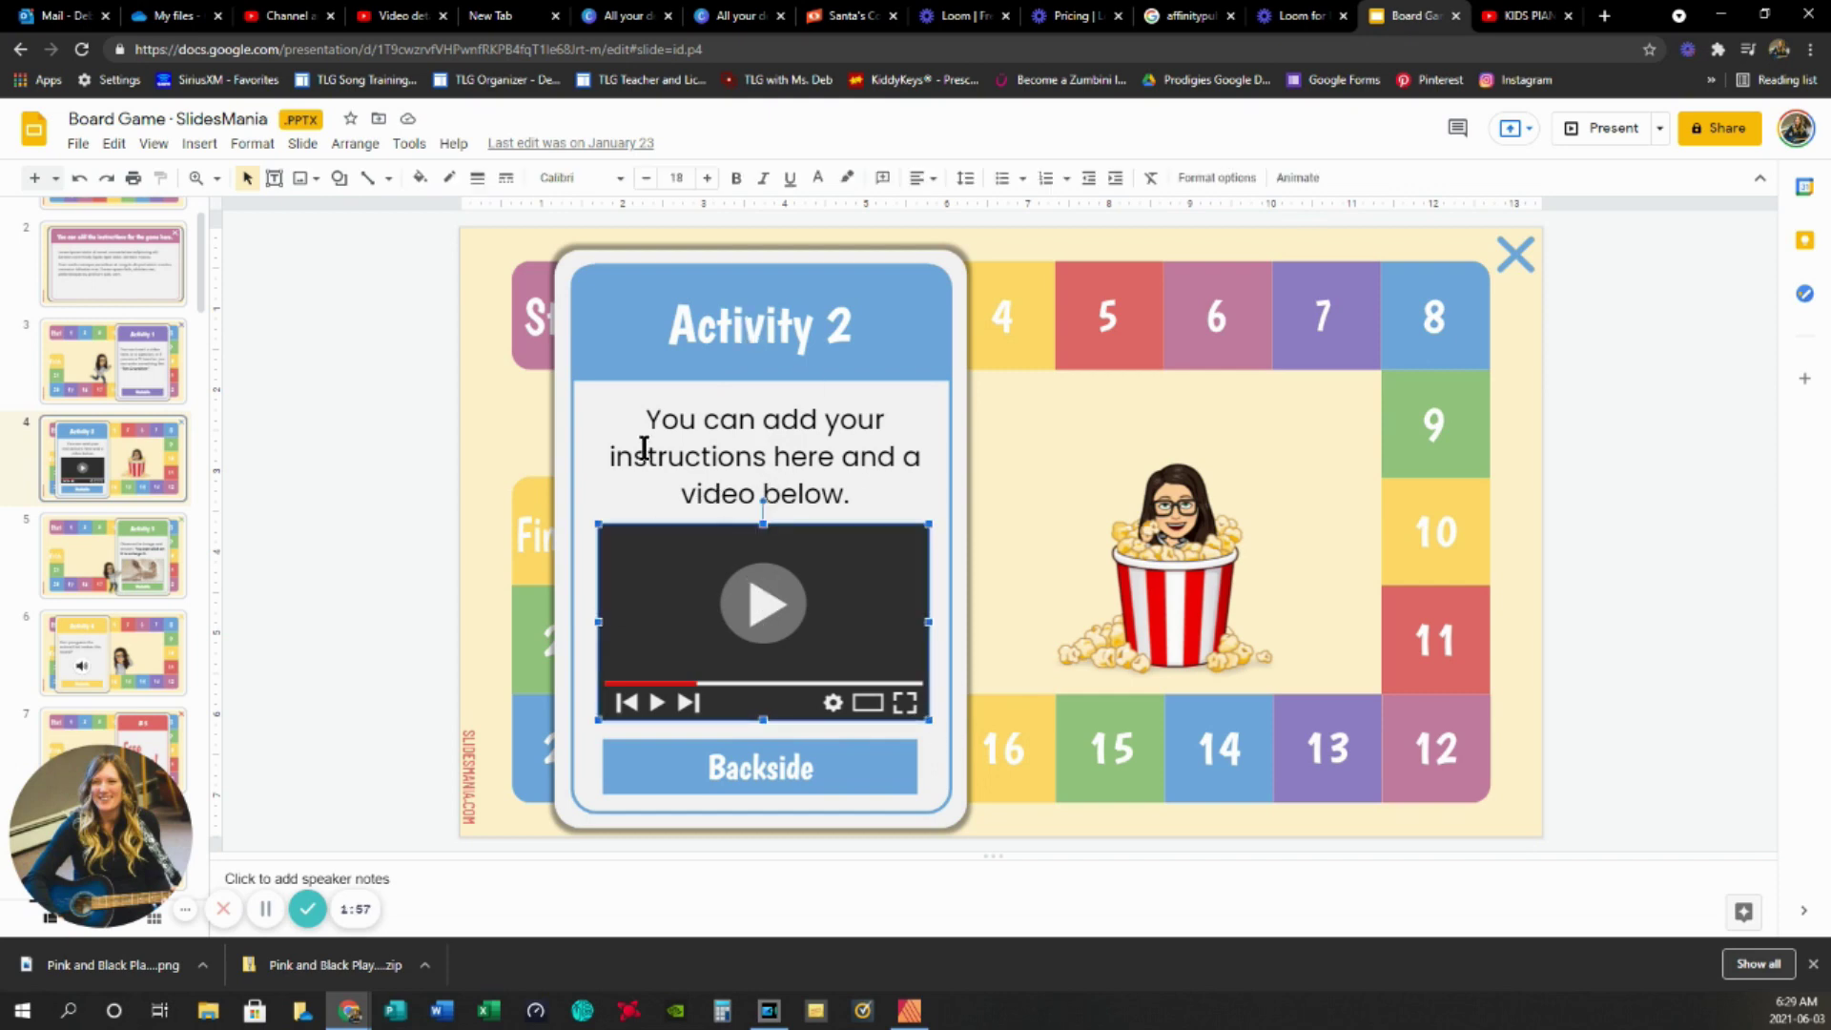
{"action": "left_click", "coordinate": [396, 458]}
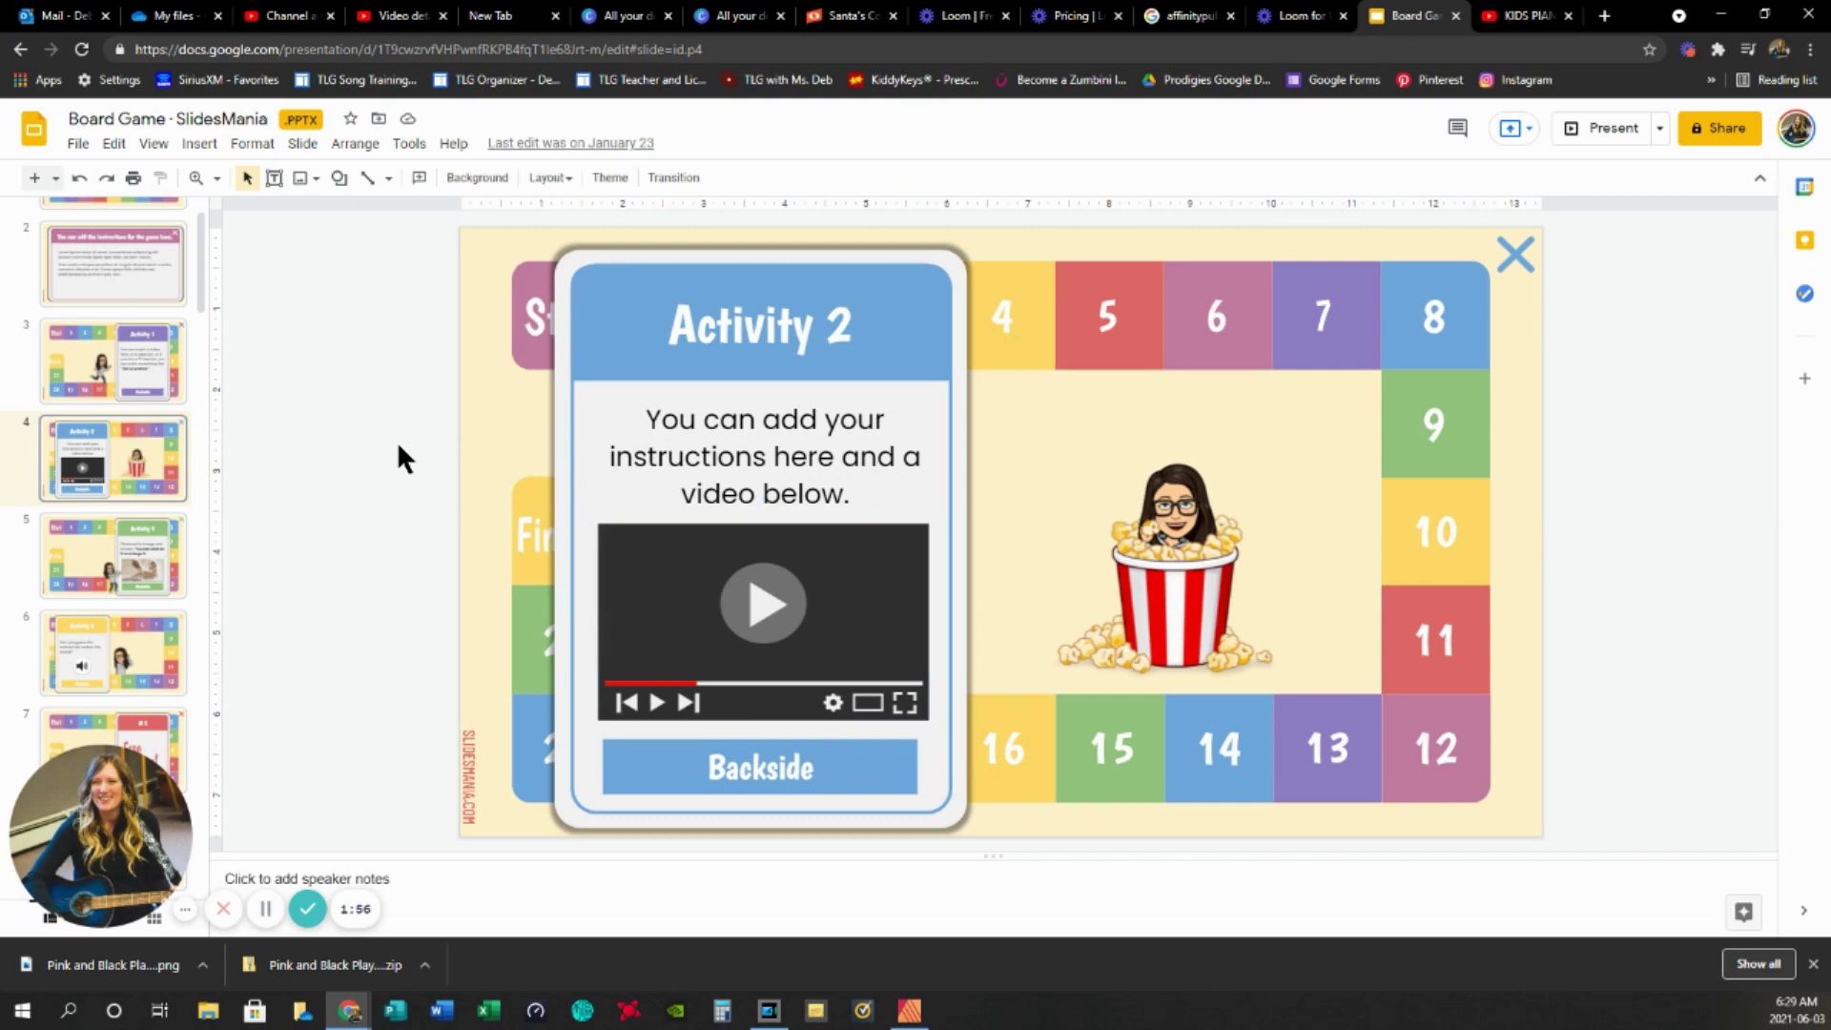
- Go back to the recent presentations grid and open the Yummy In My Tummy card
{"action": "left_click", "coordinate": [19, 50]}
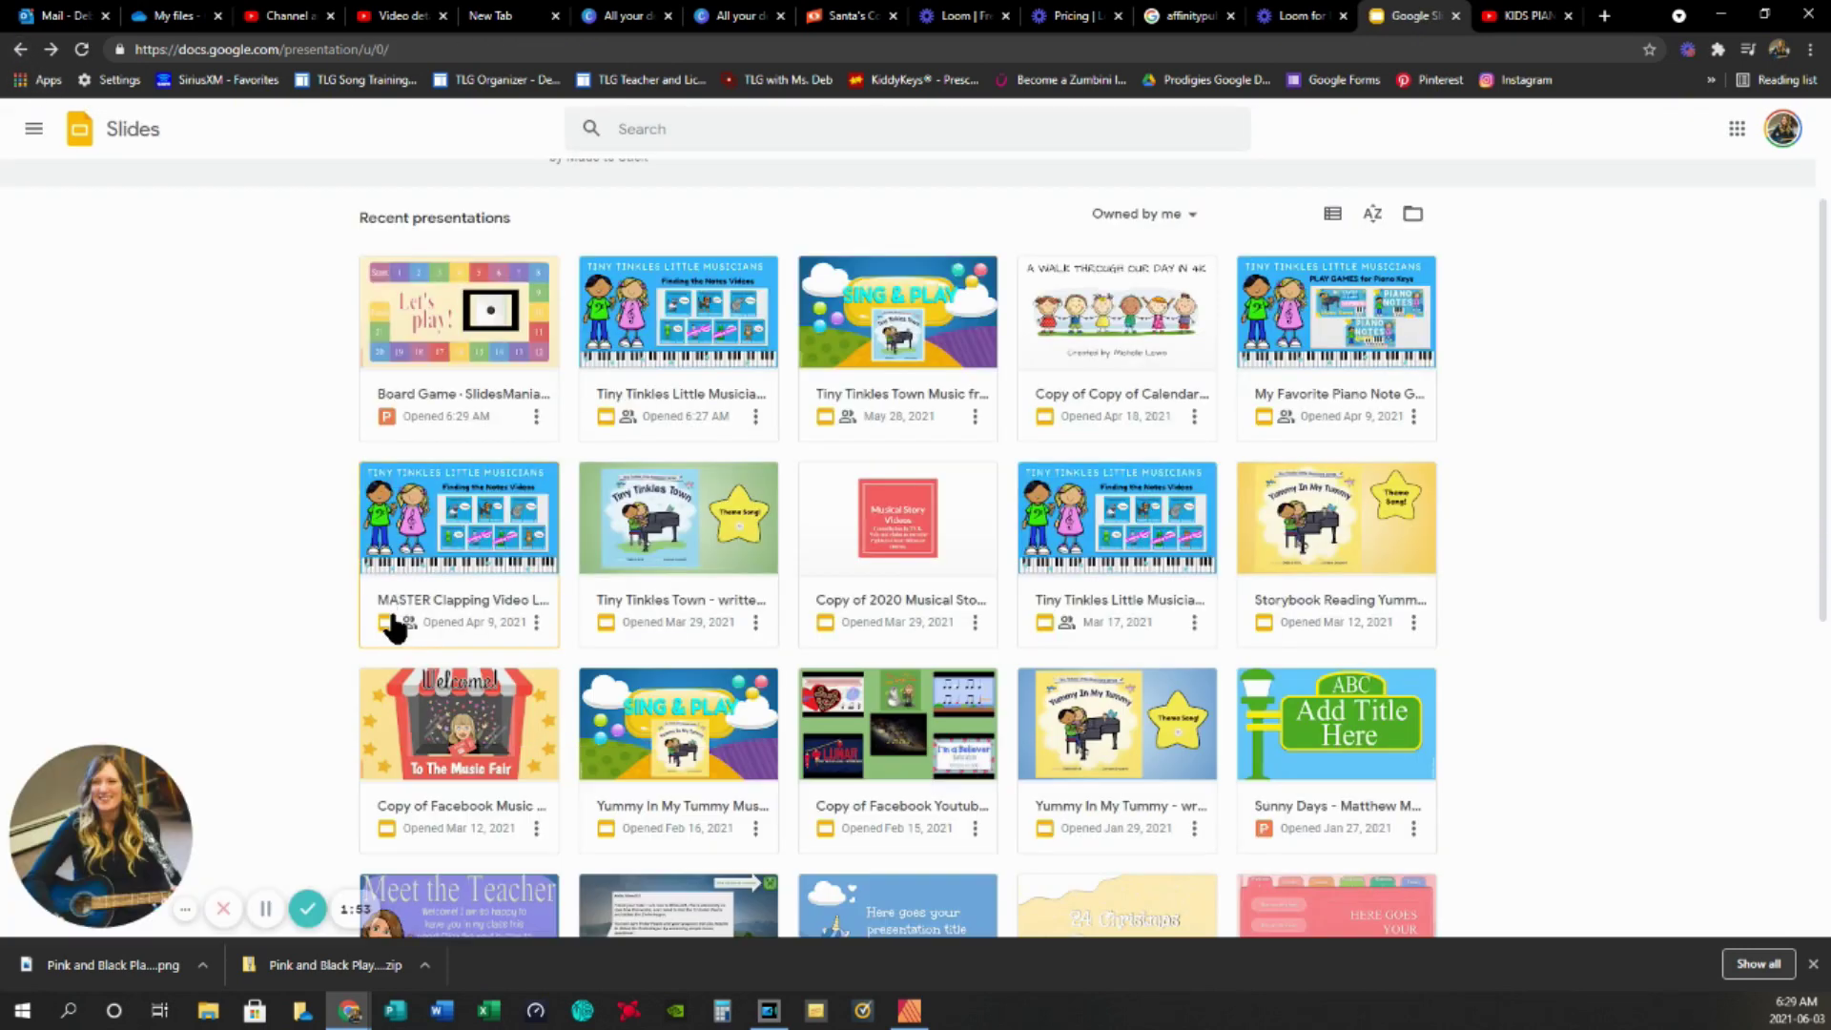
{"action": "scroll", "coordinate": [952, 772], "scroll_direction": "down", "scroll_amount": 4}
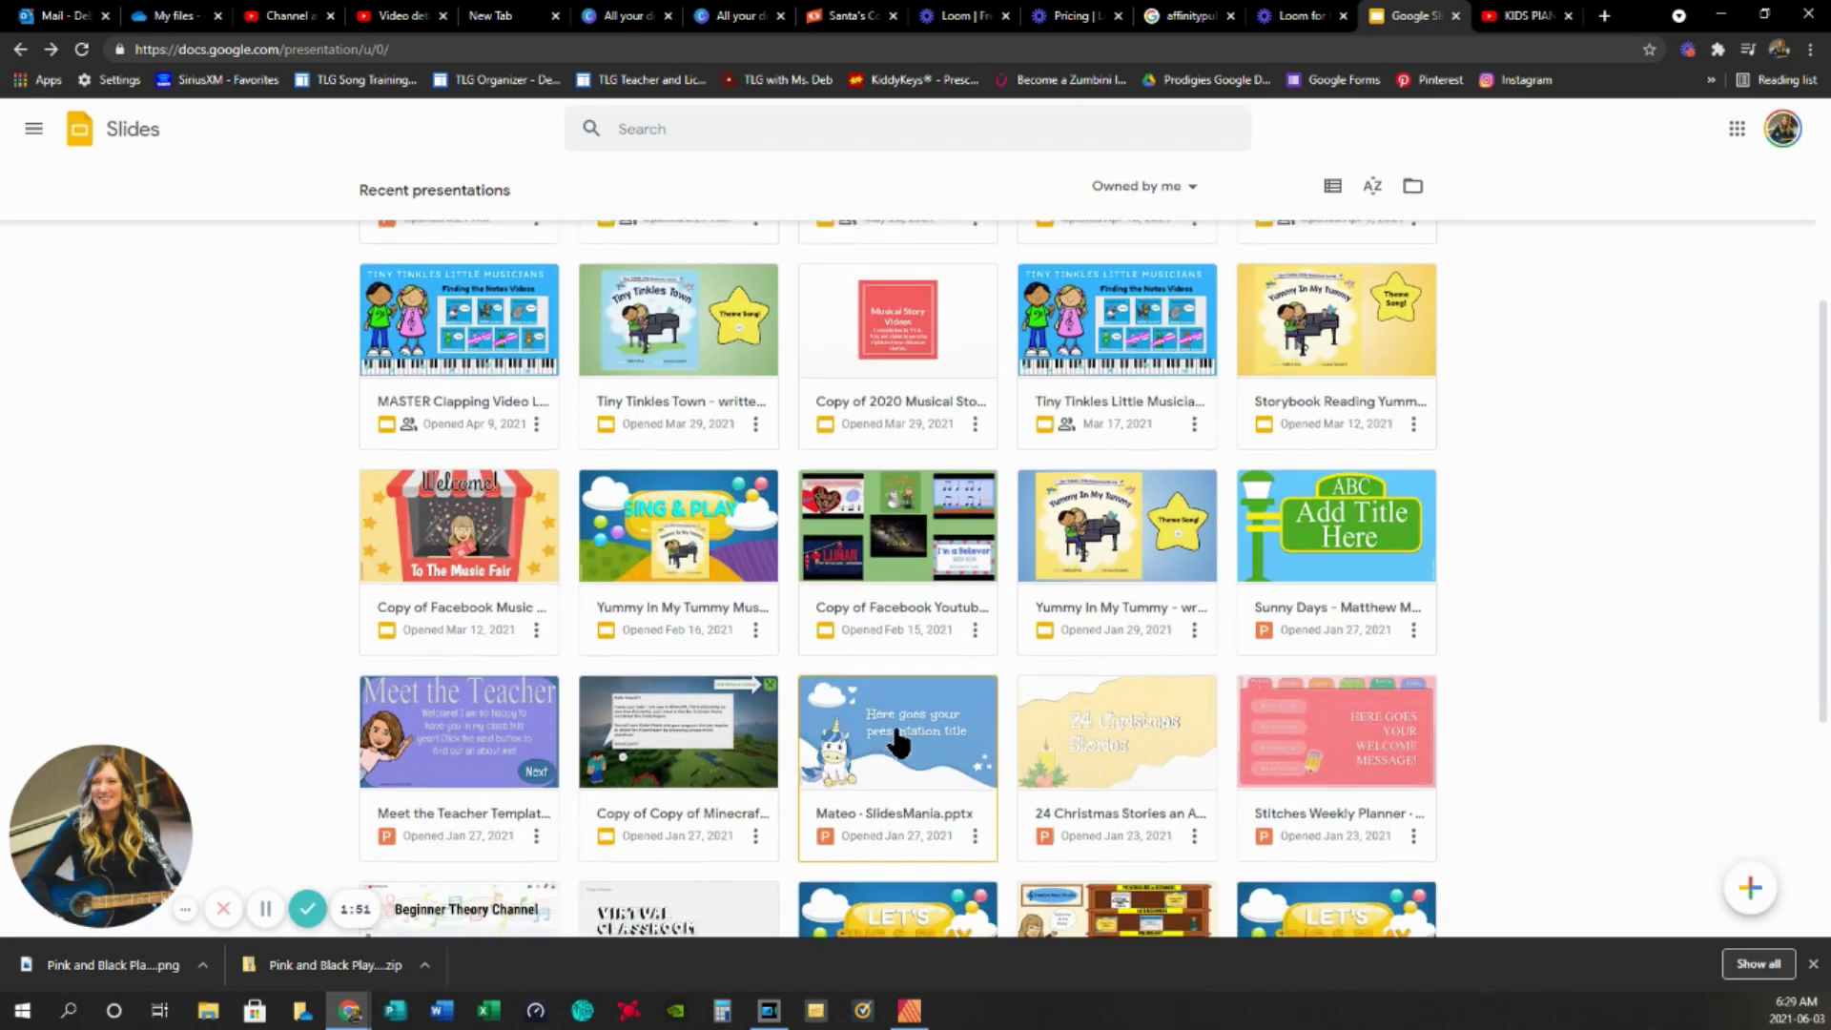
{"action": "scroll", "coordinate": [1080, 715], "scroll_direction": "down", "scroll_amount": 2}
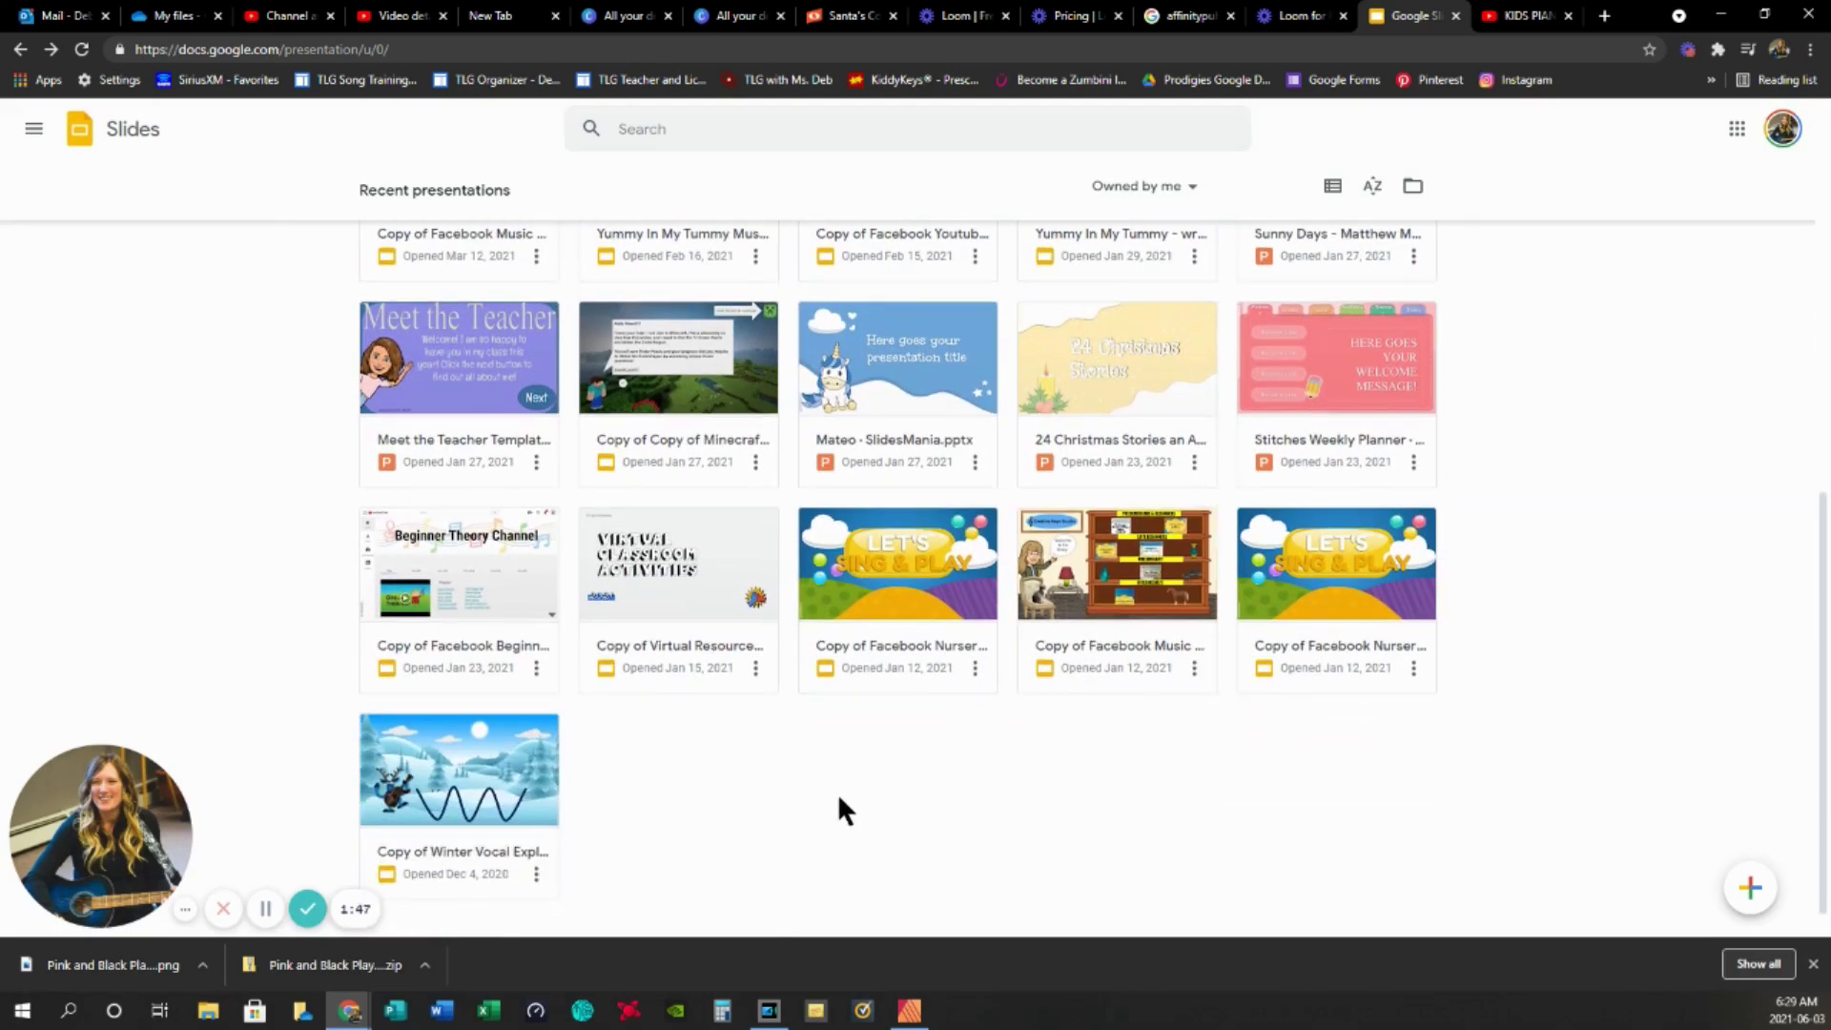
{"action": "scroll", "coordinate": [838, 792], "scroll_direction": "up", "scroll_amount": 5}
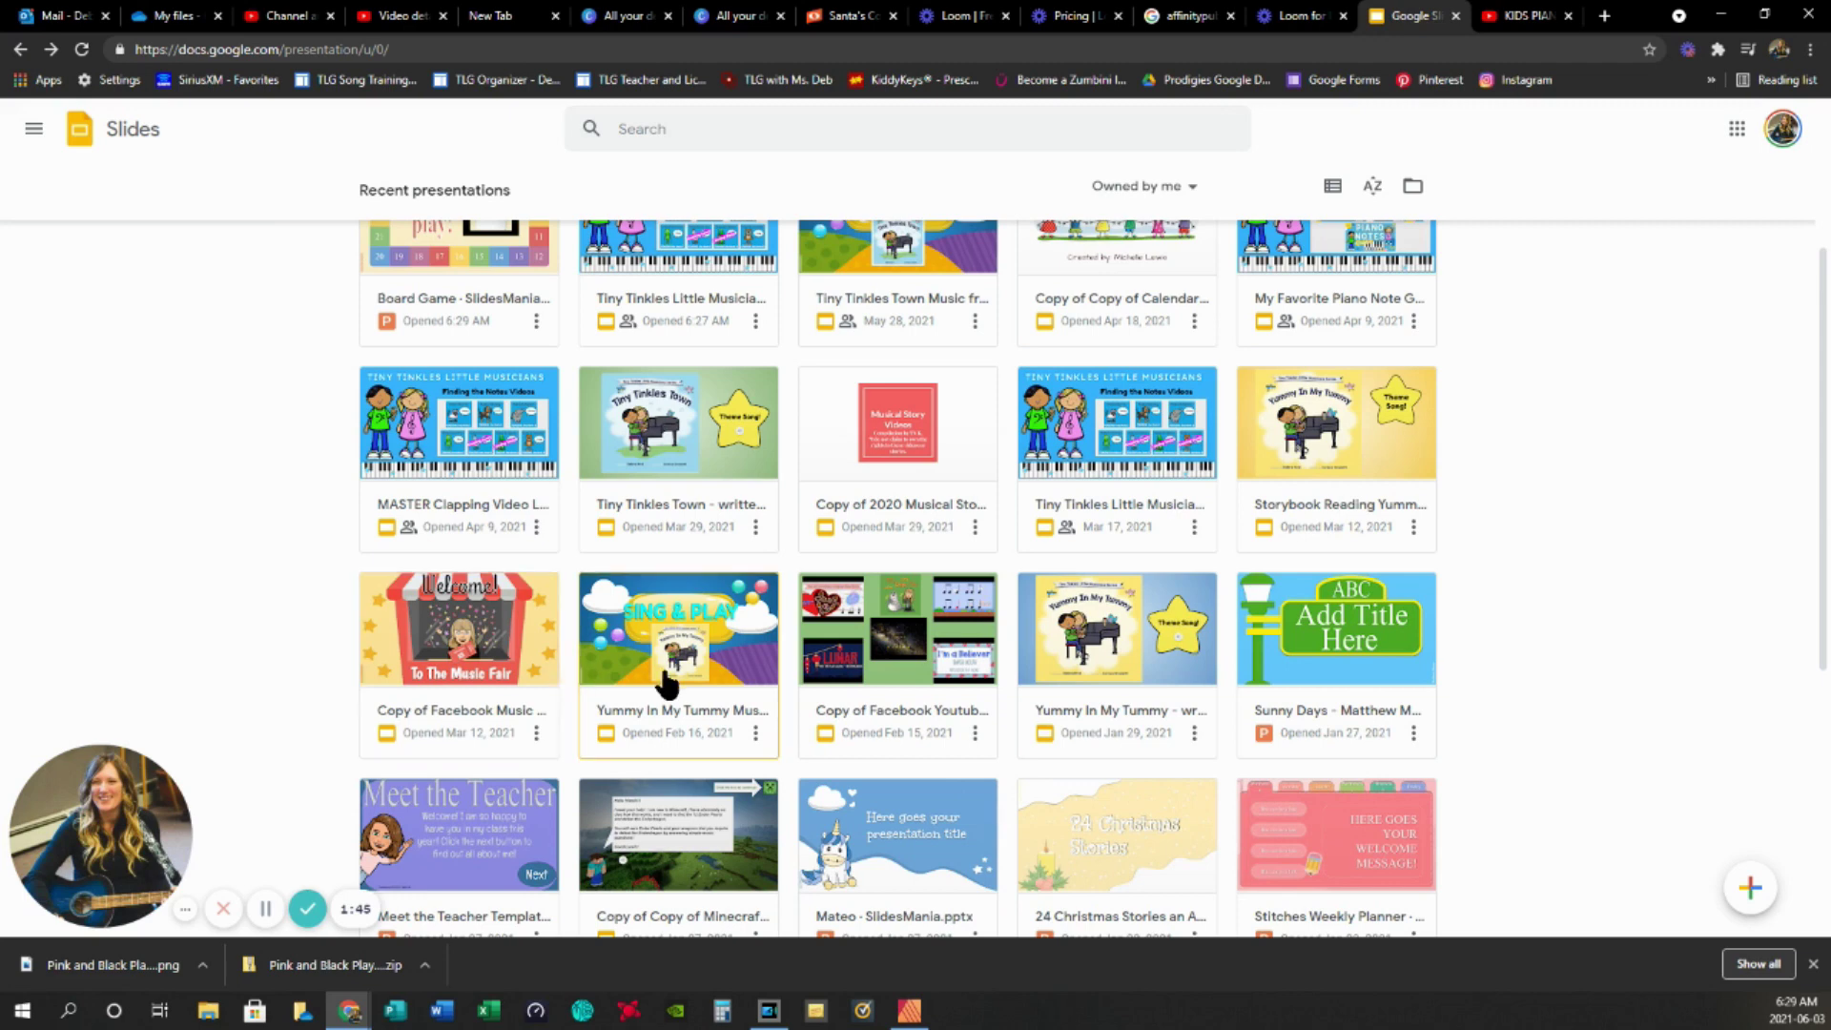
{"action": "scroll", "coordinate": [630, 715], "scroll_direction": "up", "scroll_amount": 2}
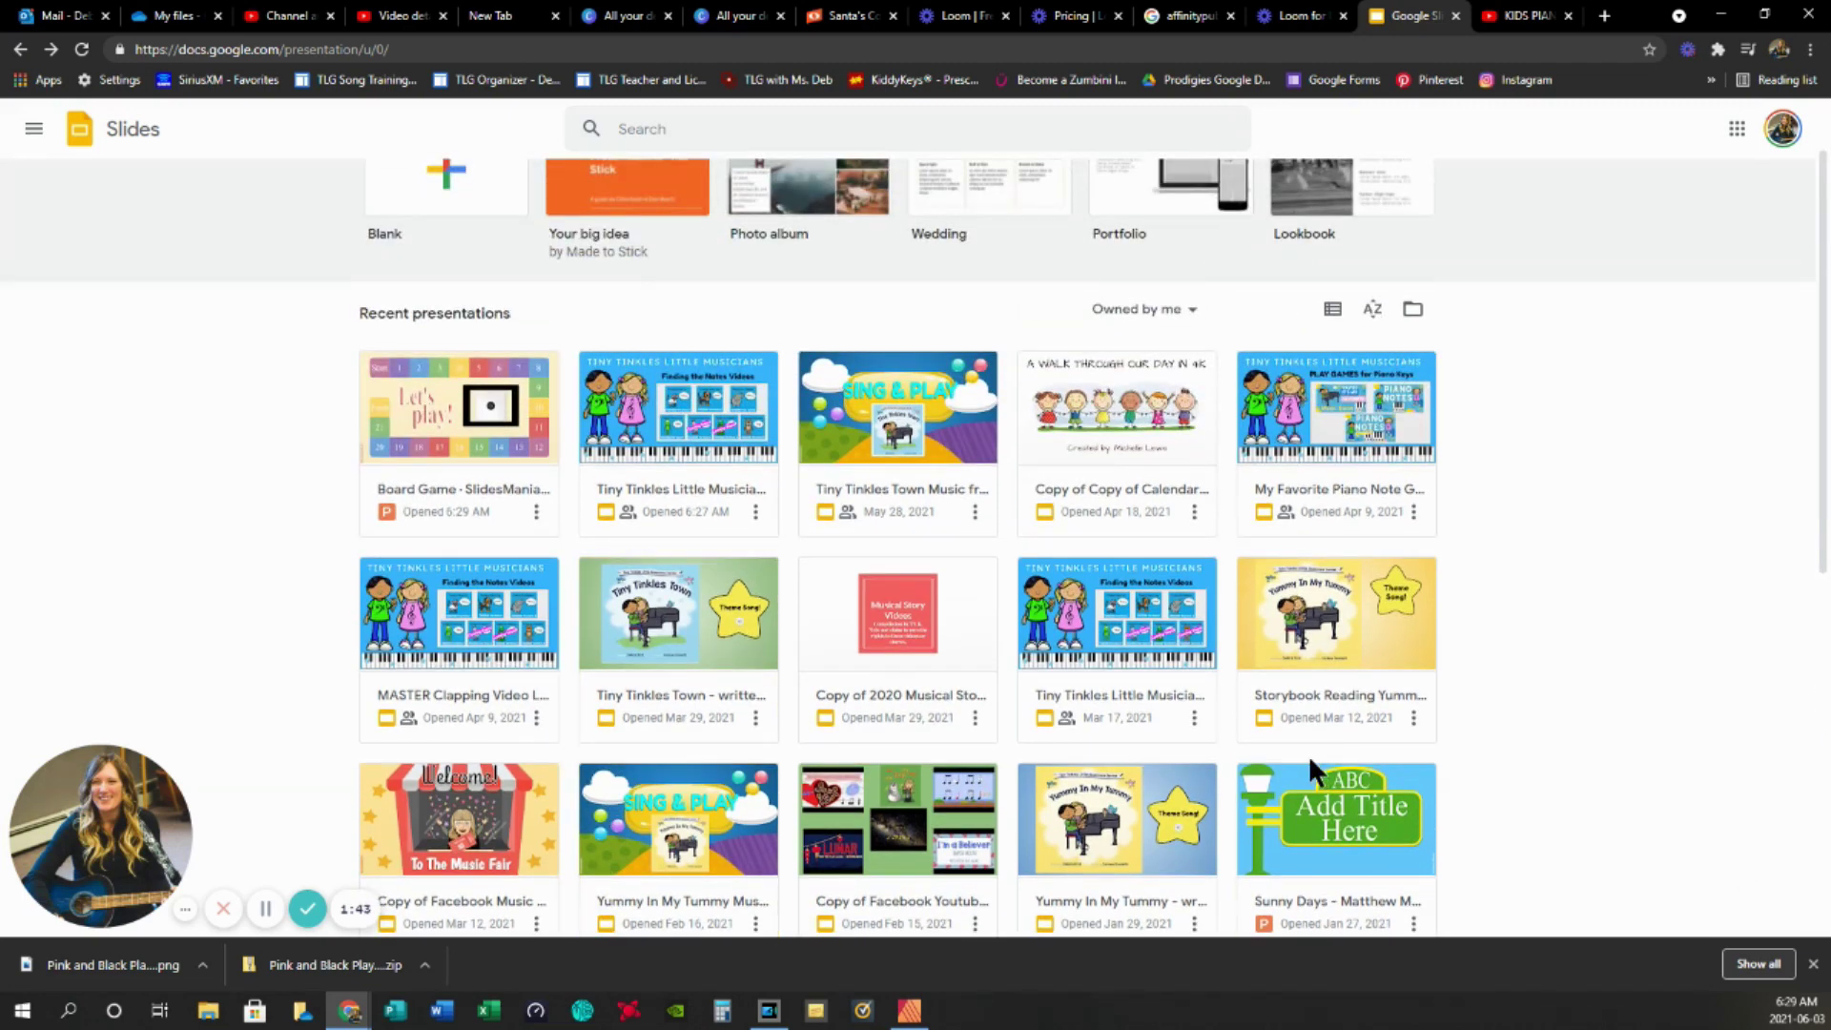
{"action": "scroll", "coordinate": [1308, 753], "scroll_direction": "up", "scroll_amount": 2}
{"action": "scroll", "coordinate": [1204, 760], "scroll_direction": "down", "scroll_amount": 1}
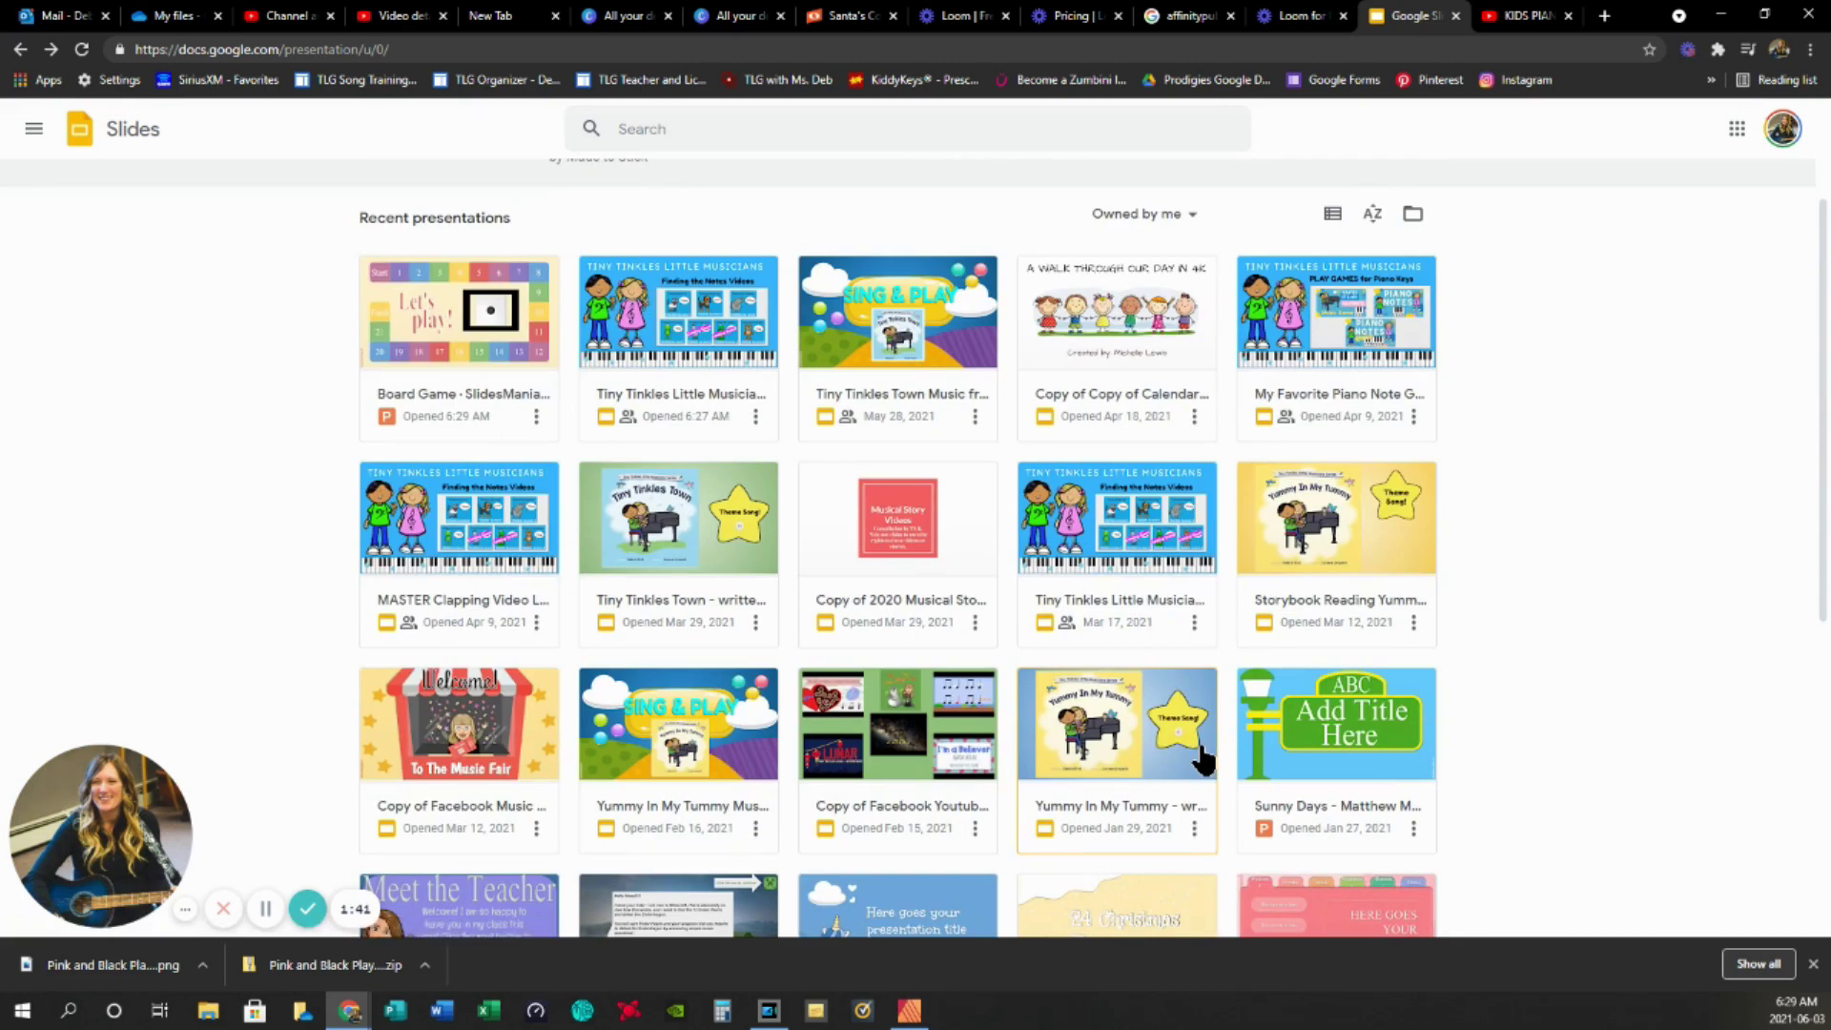
{"action": "scroll", "coordinate": [822, 763], "scroll_direction": "down", "scroll_amount": 2}
{"action": "left_click", "coordinate": [1106, 554]}
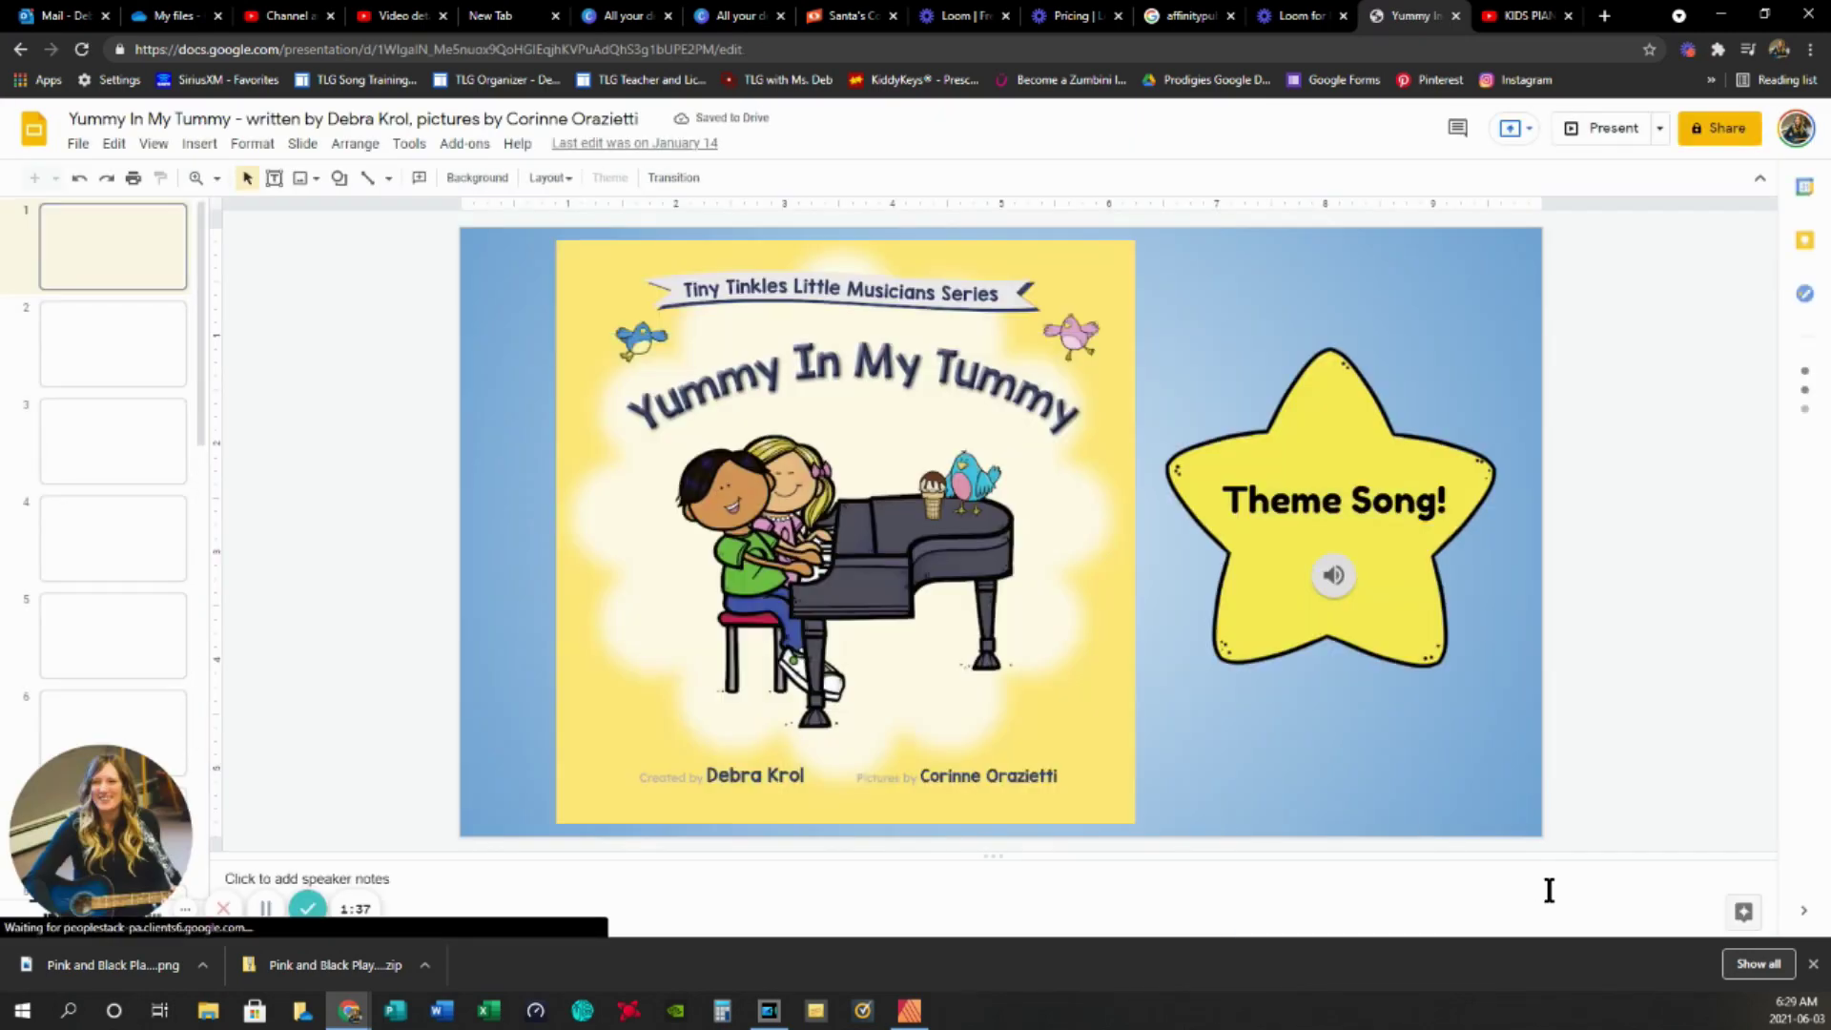
- Page through slides 2 and 3 of Yummy In My Tummy to the owls' slide 6
{"action": "left_click", "coordinate": [113, 356]}
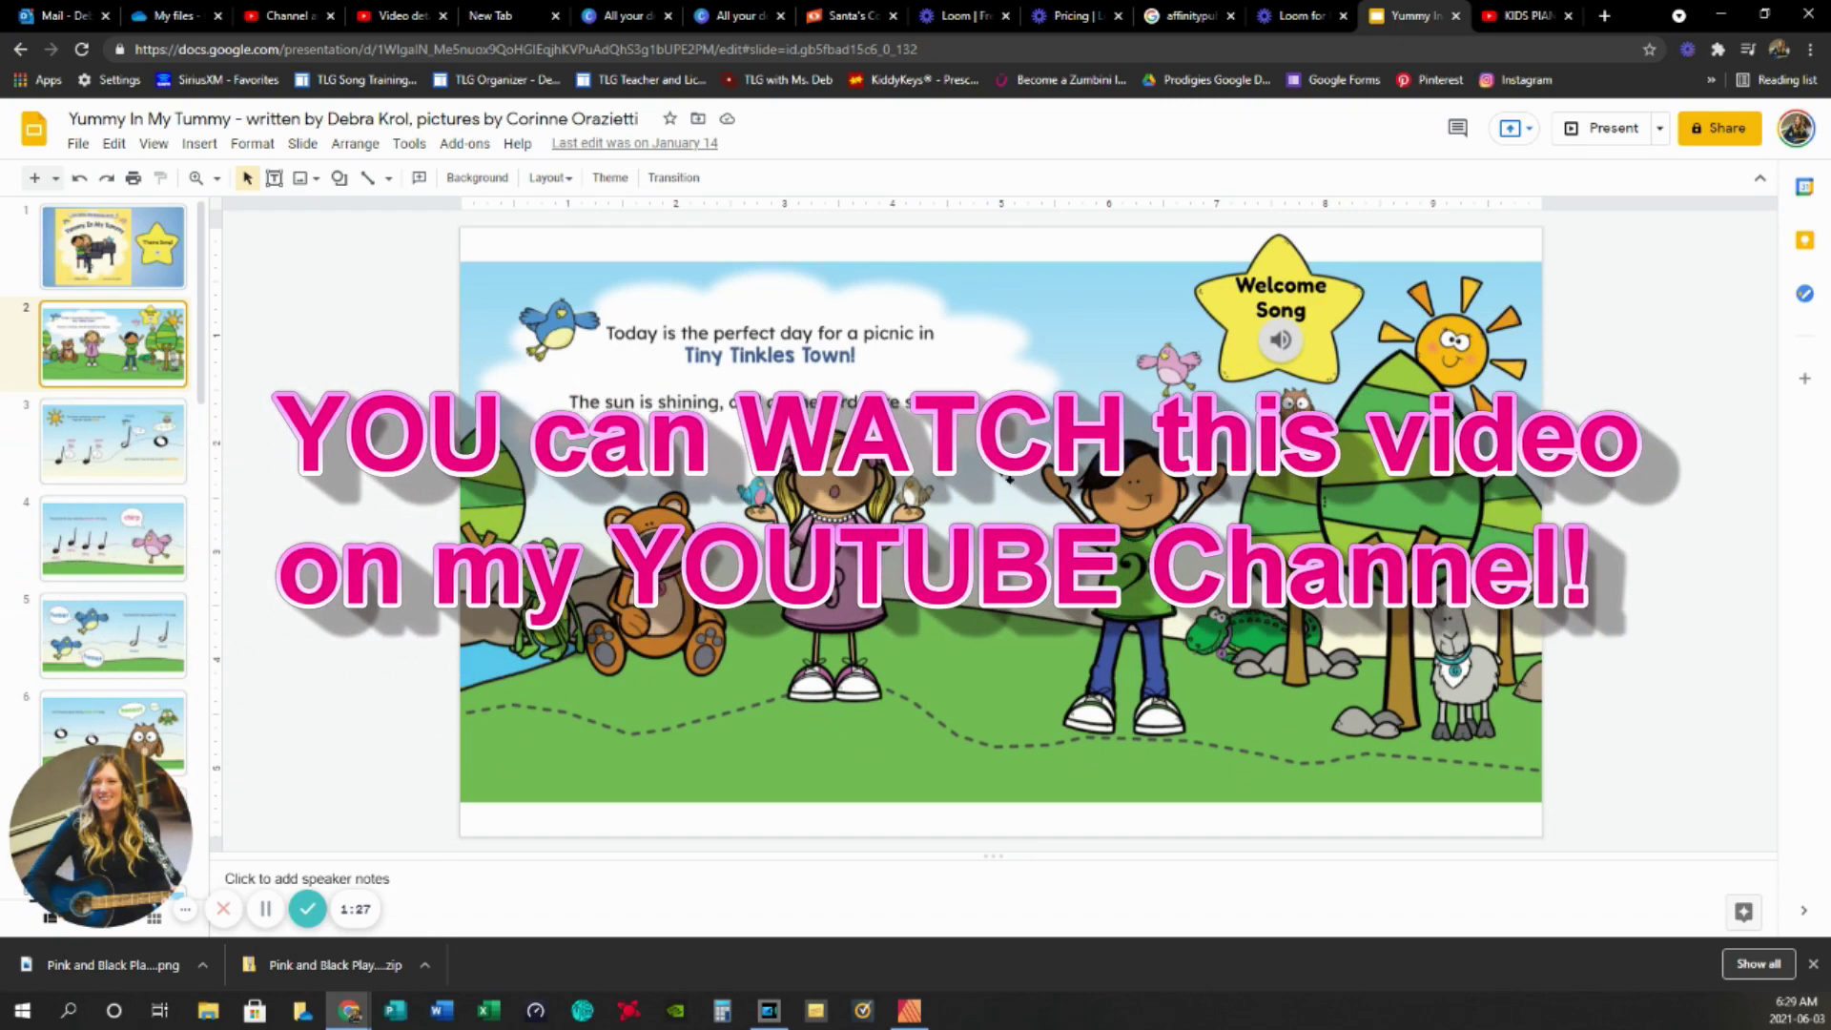
{"action": "left_click", "coordinate": [122, 442]}
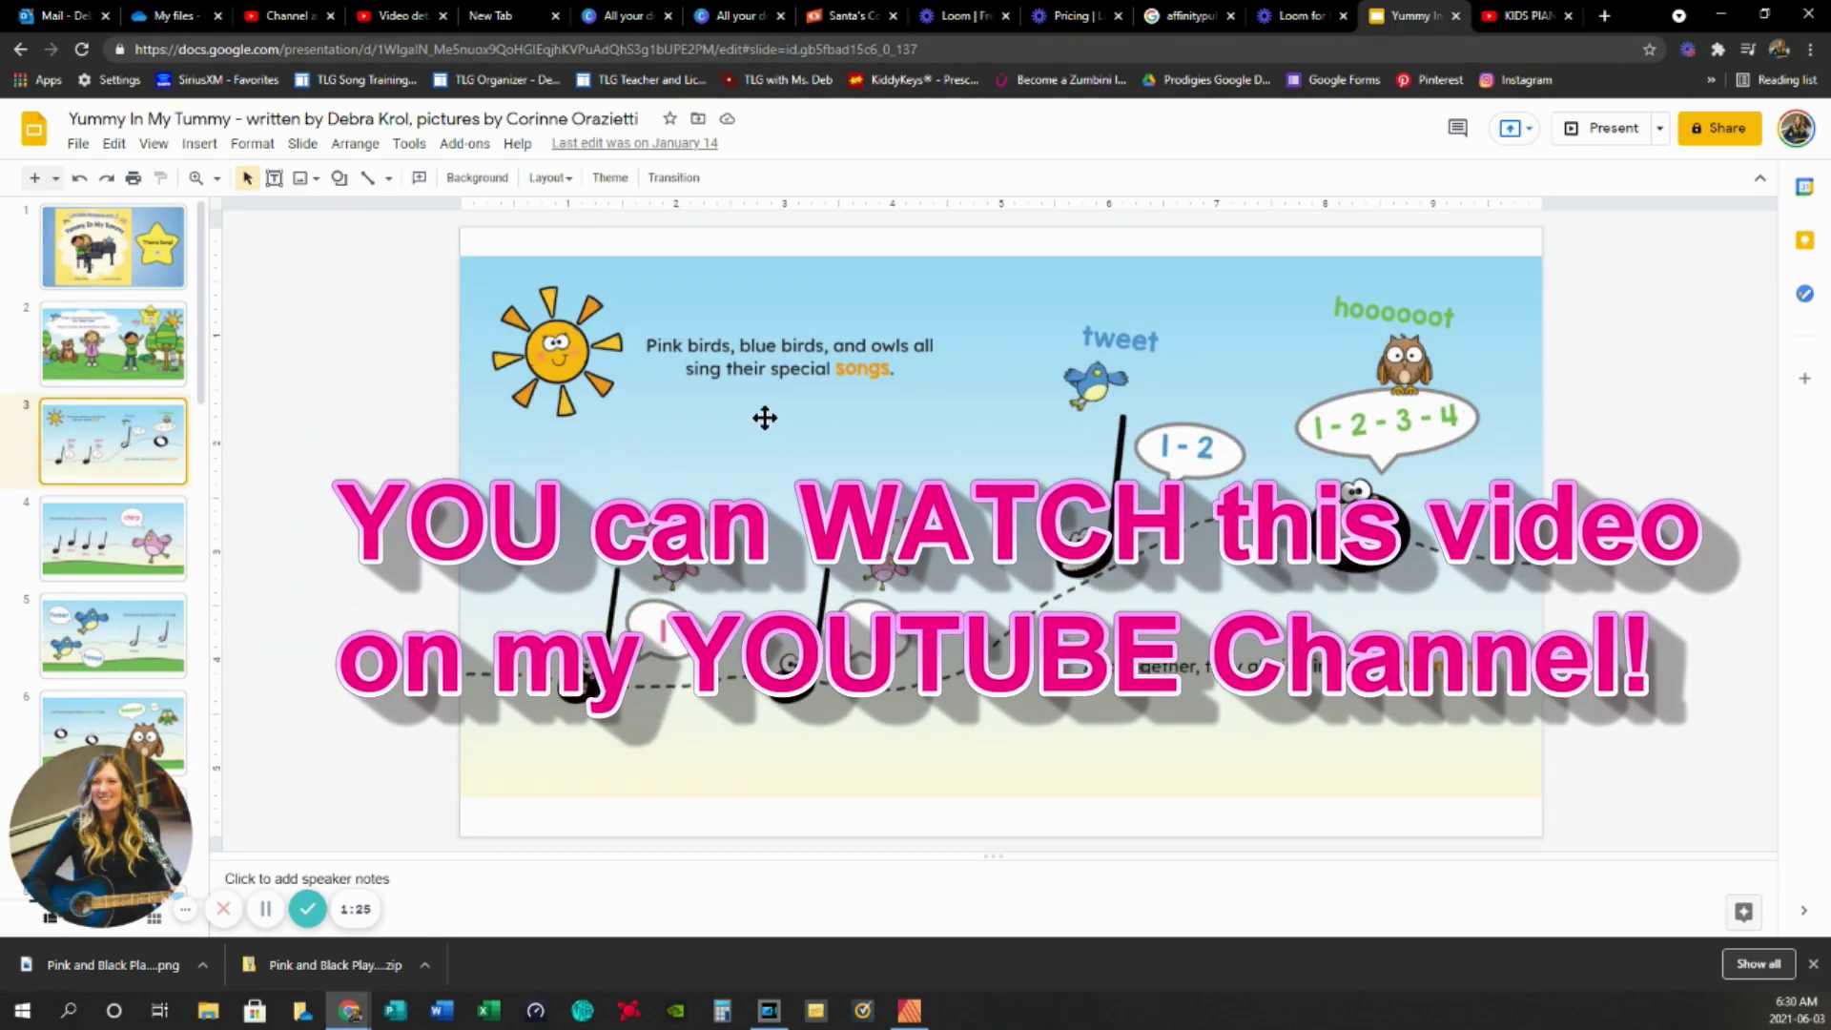
{"action": "key", "text": "Down"}
{"action": "key", "text": "Down"}
{"action": "key", "text": "Down"}
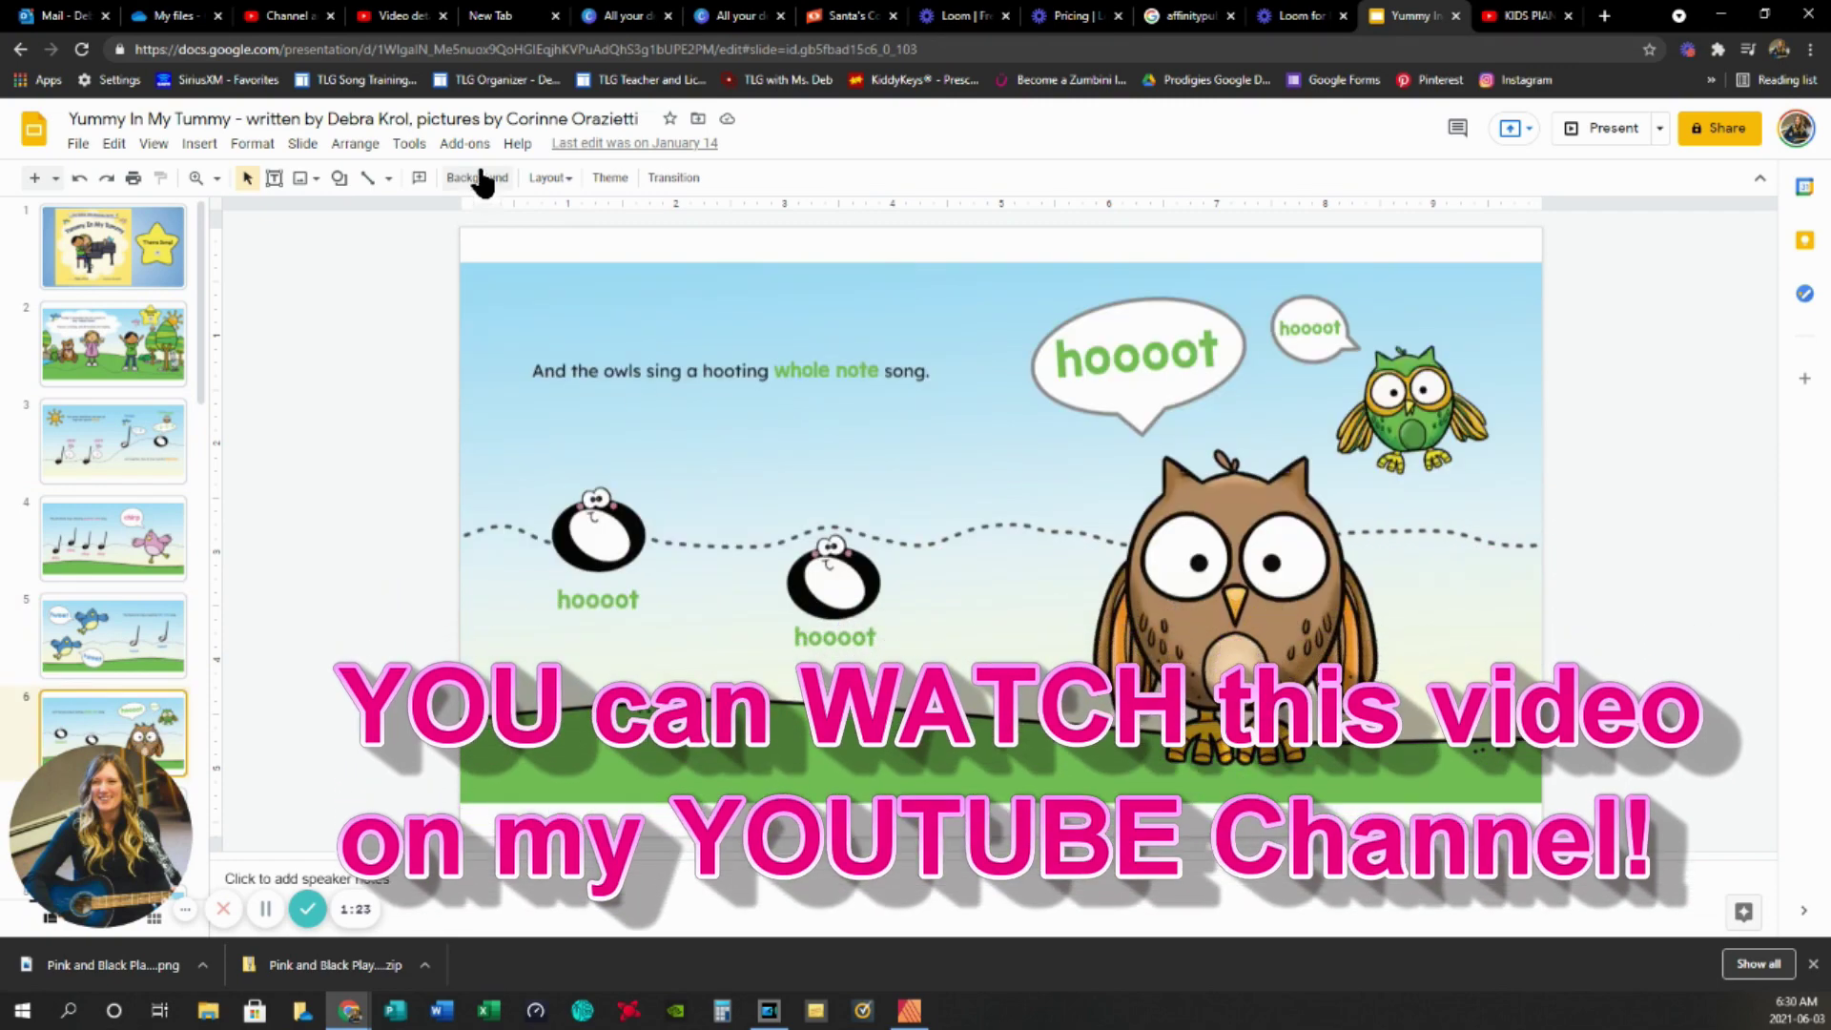
{"action": "left_click", "coordinate": [446, 53]}
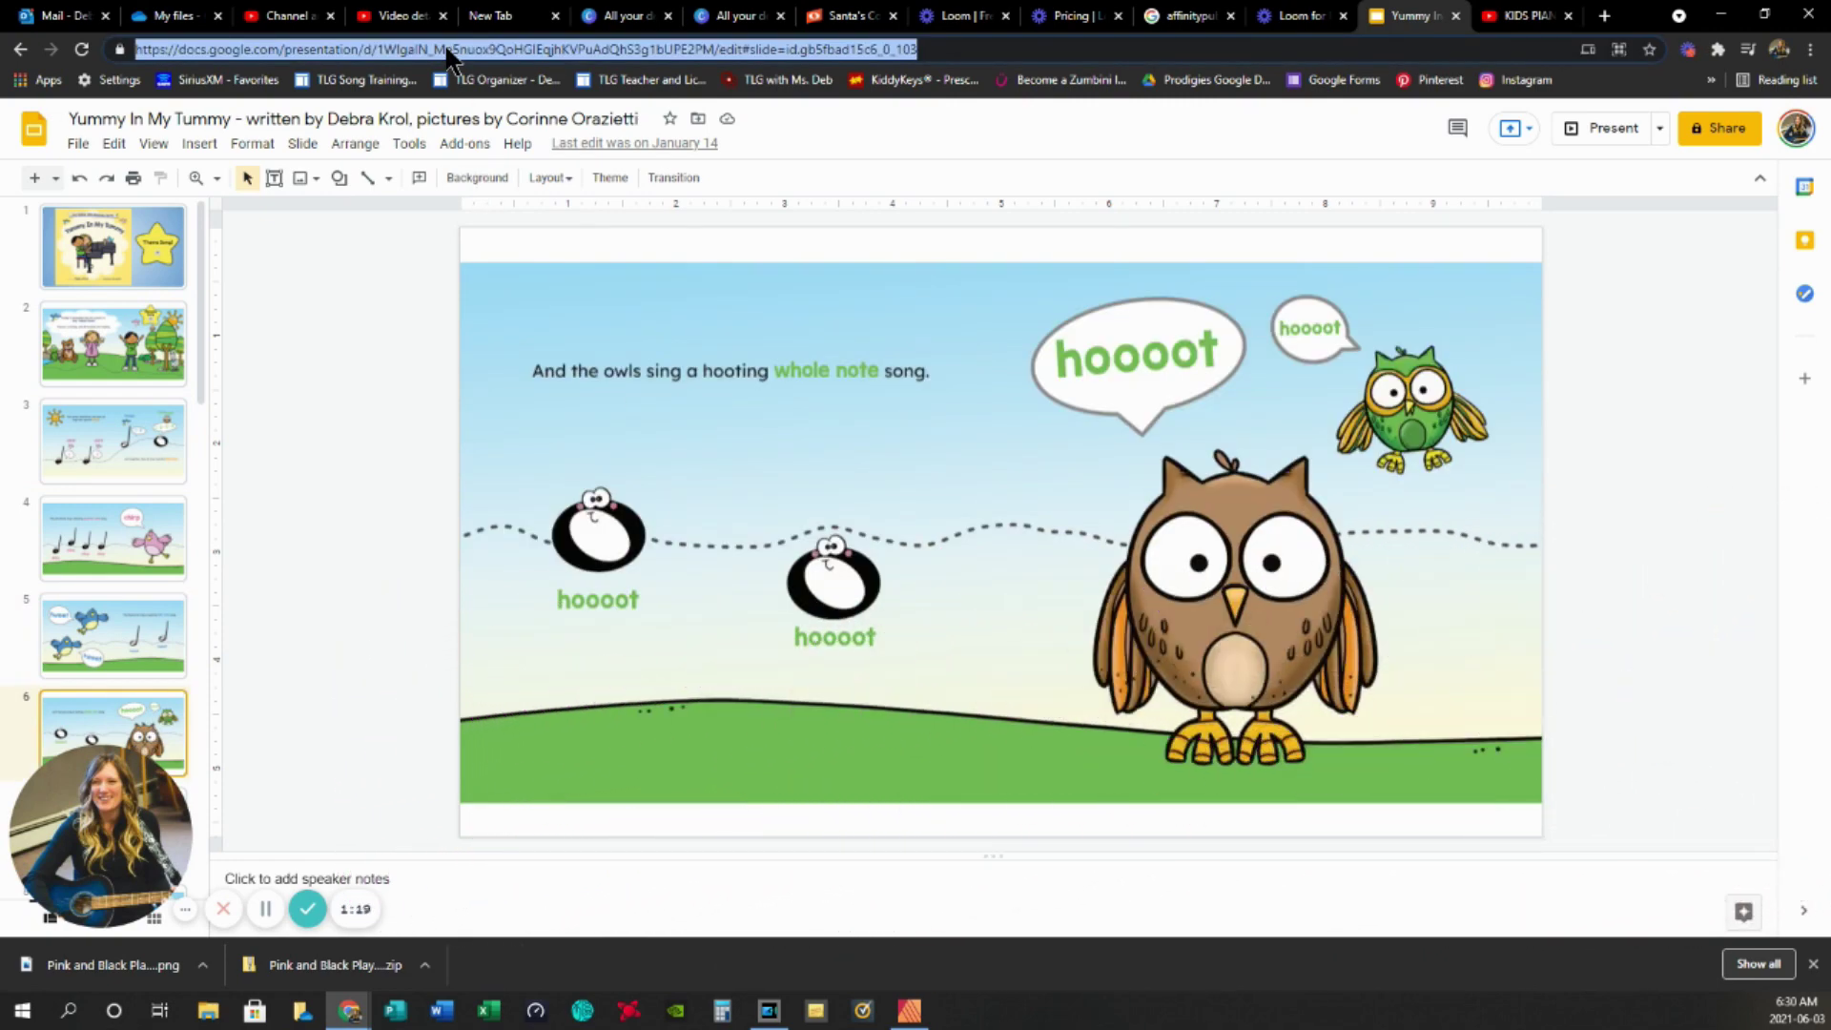
- Load YouTube via 'you' and go to YouTube Studio from the account menu
{"action": "type", "text": "you"}
{"action": "key", "text": "Return"}
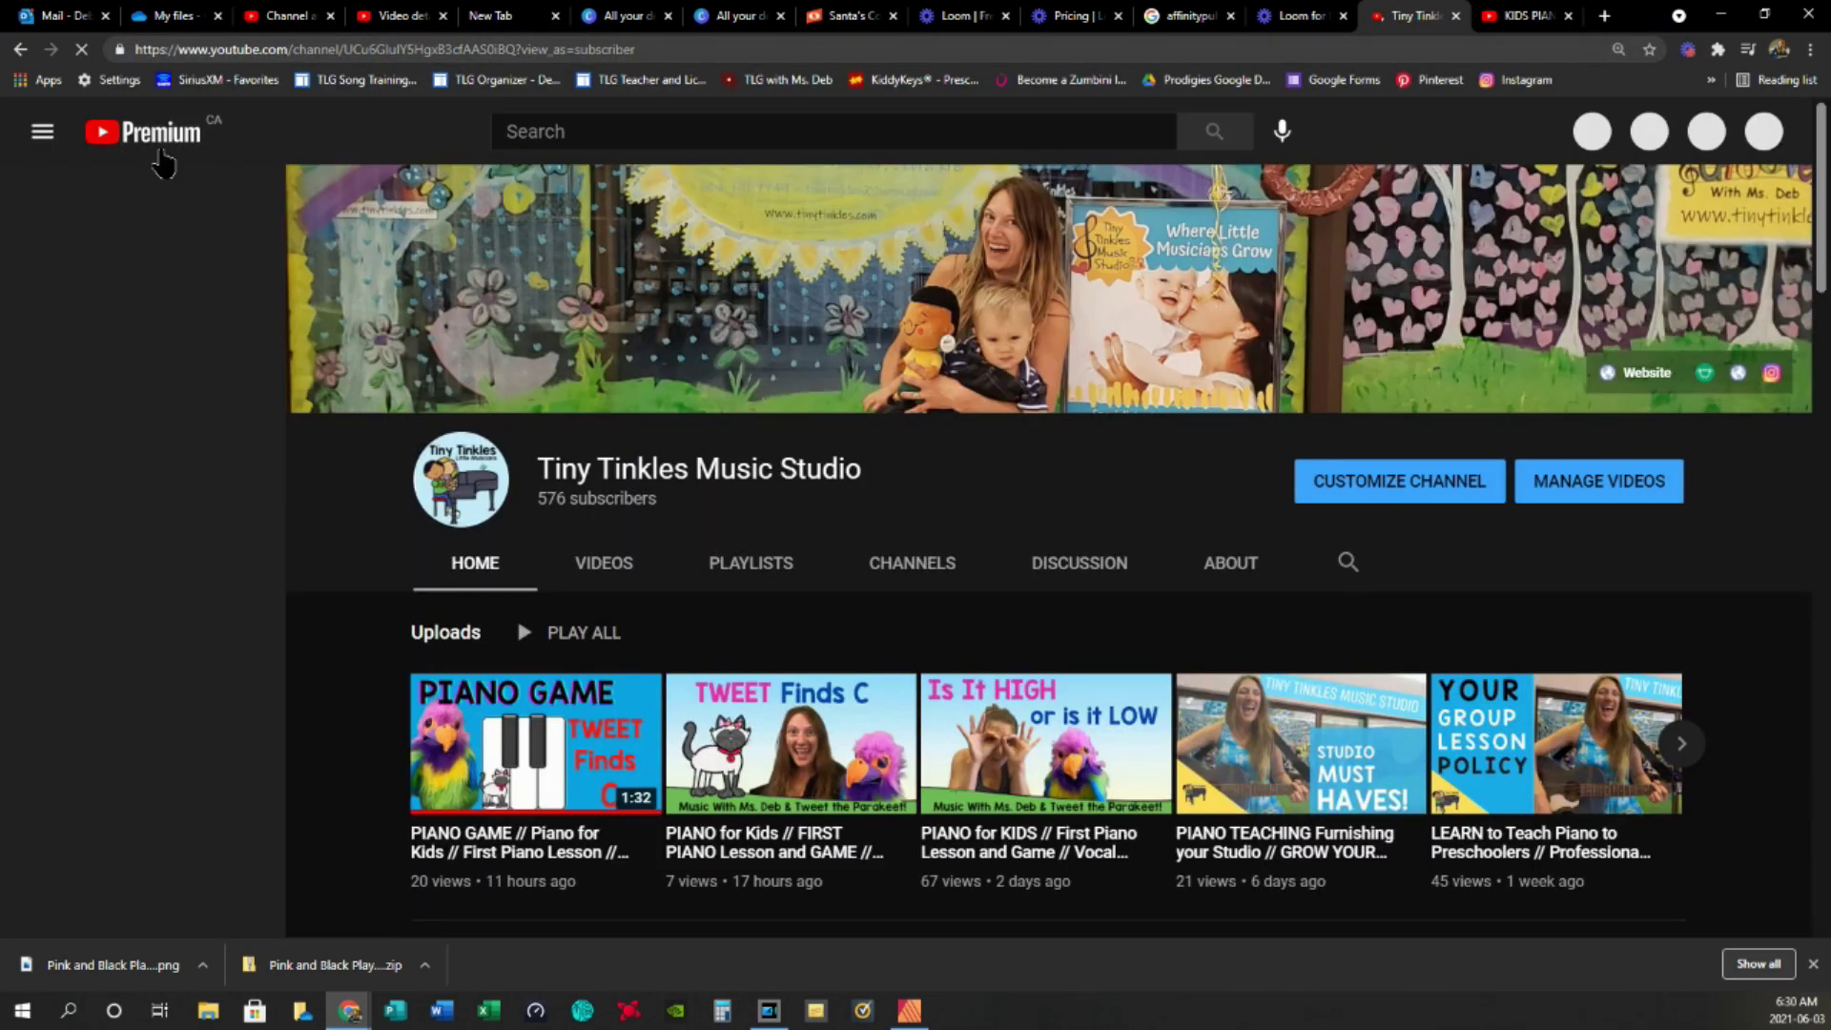
{"action": "left_click", "coordinate": [1758, 134]}
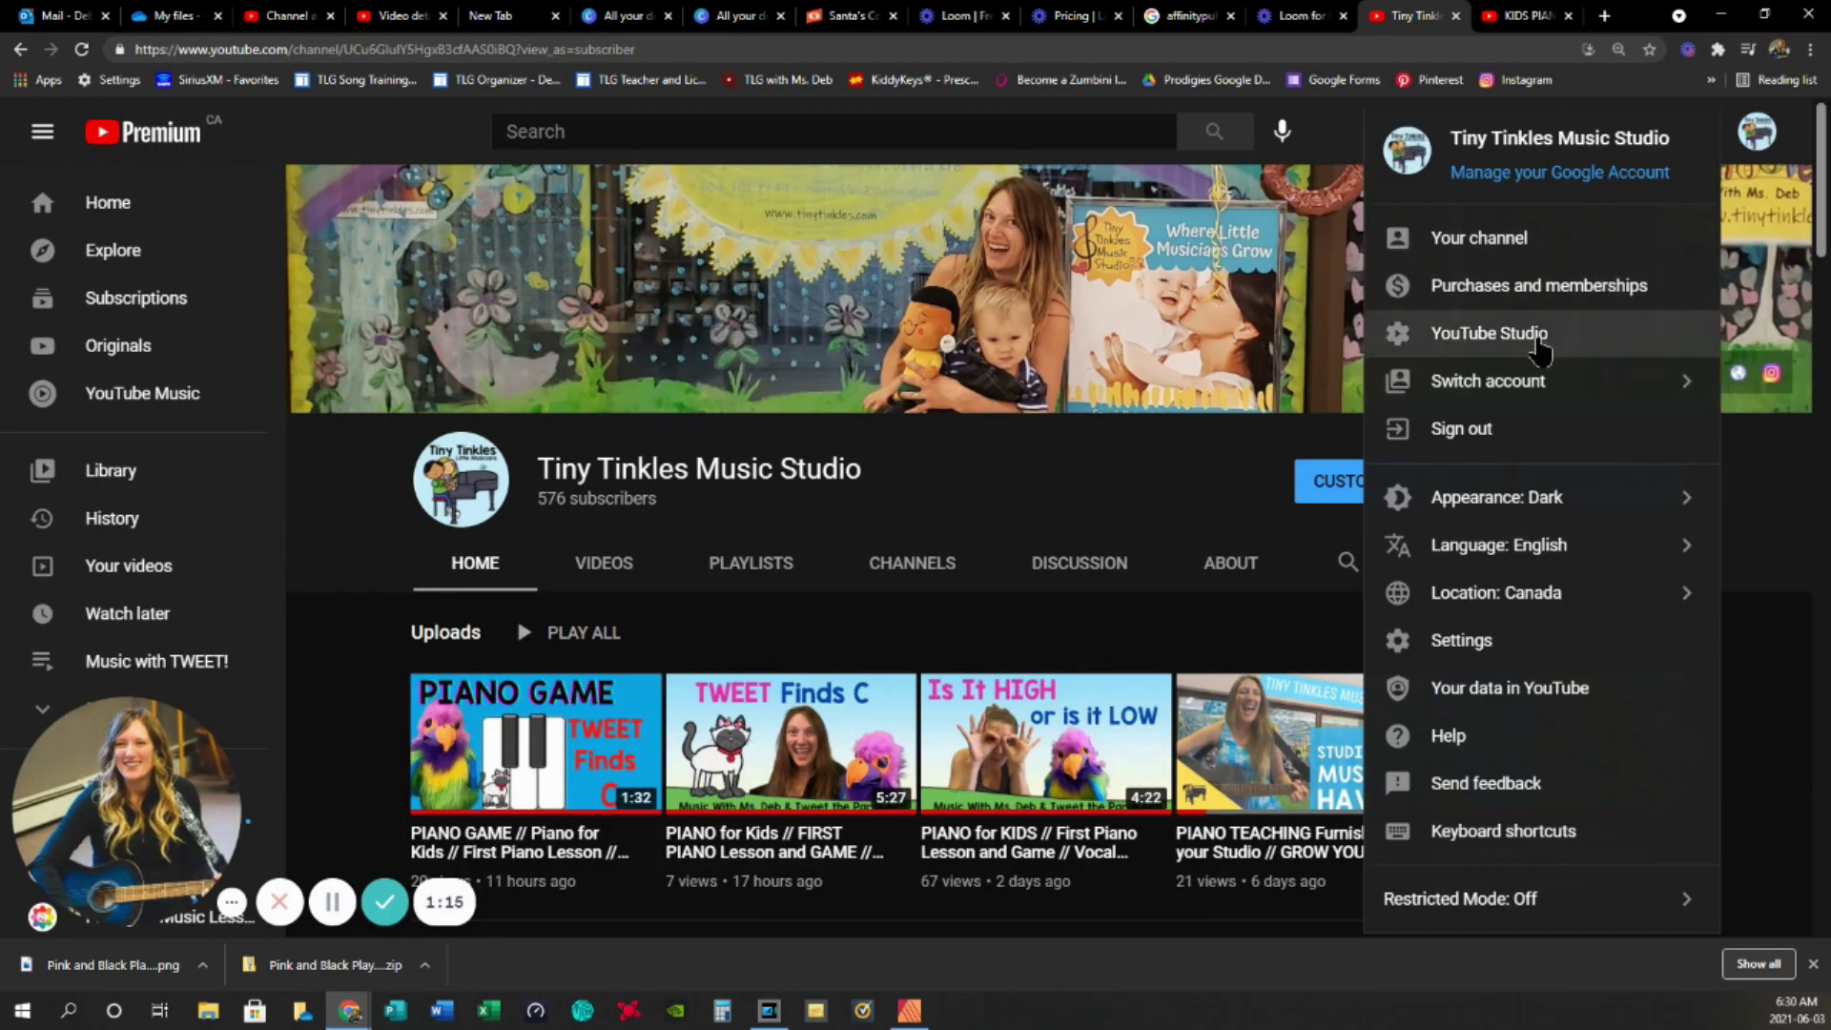
{"action": "left_click", "coordinate": [1485, 333]}
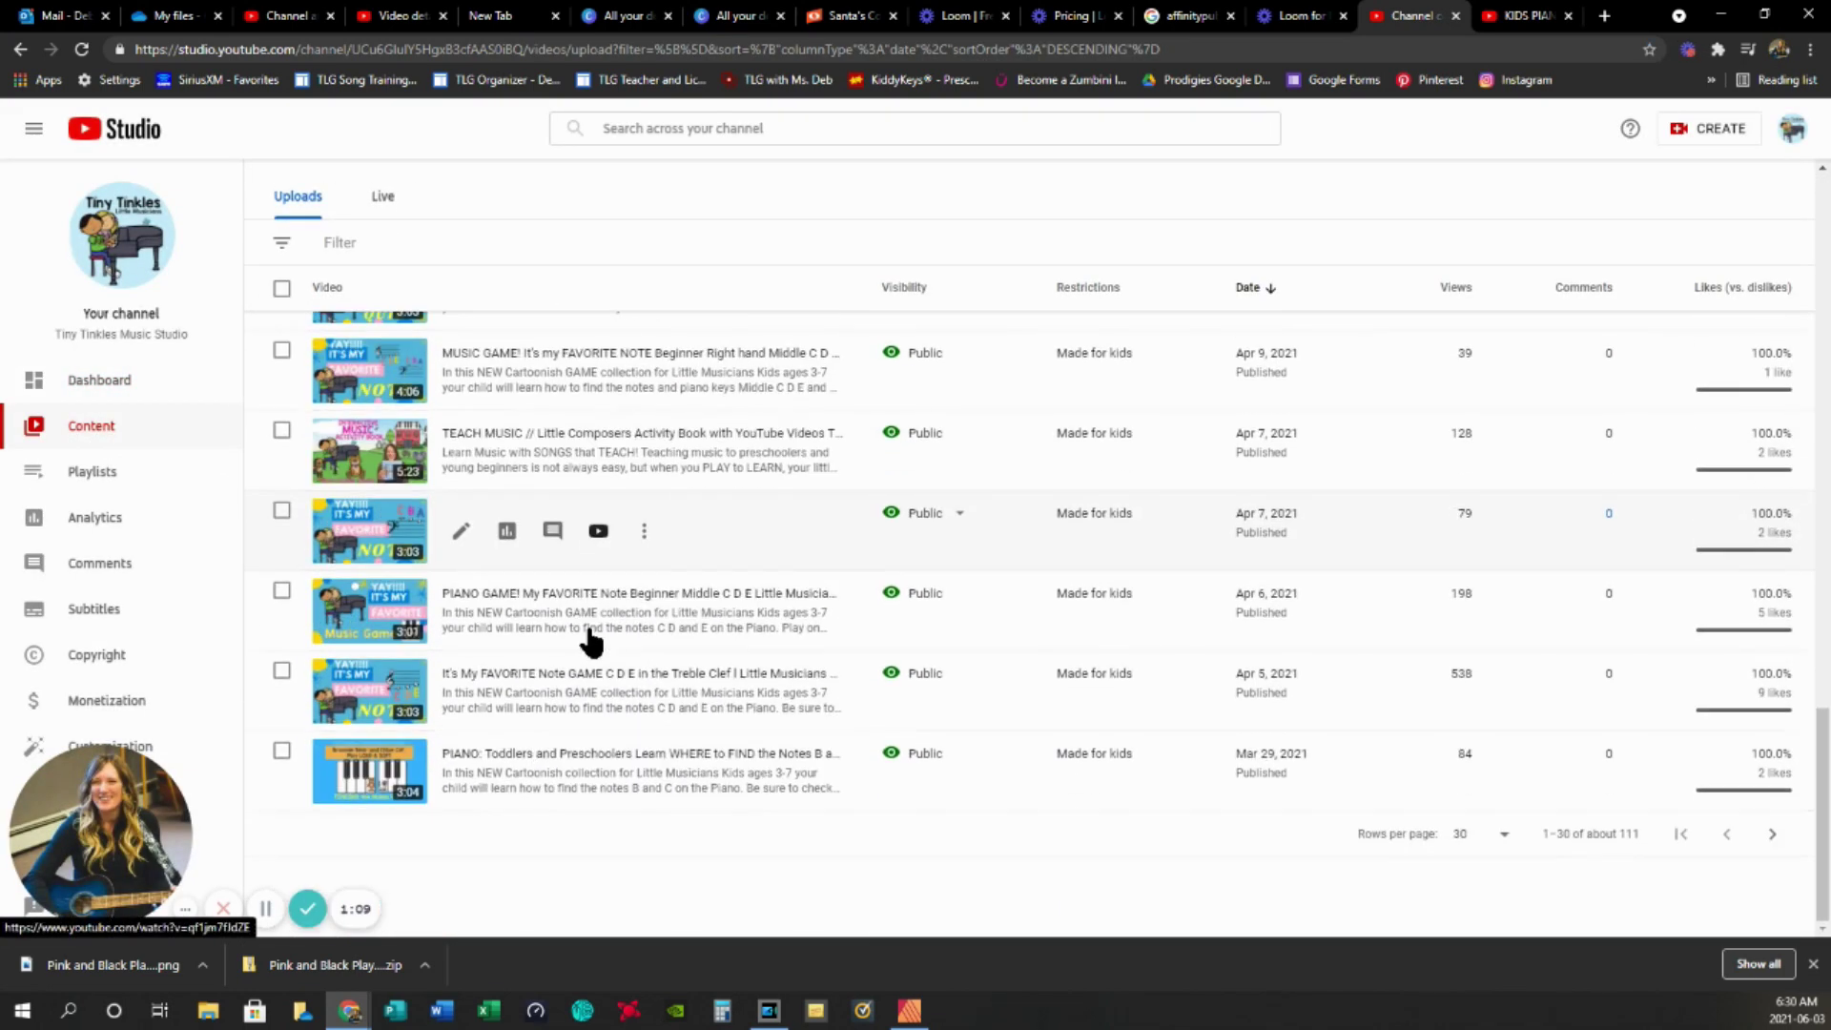
- Page through the channel uploads and open the READ AND SING video's details
{"action": "left_click", "coordinate": [1776, 841]}
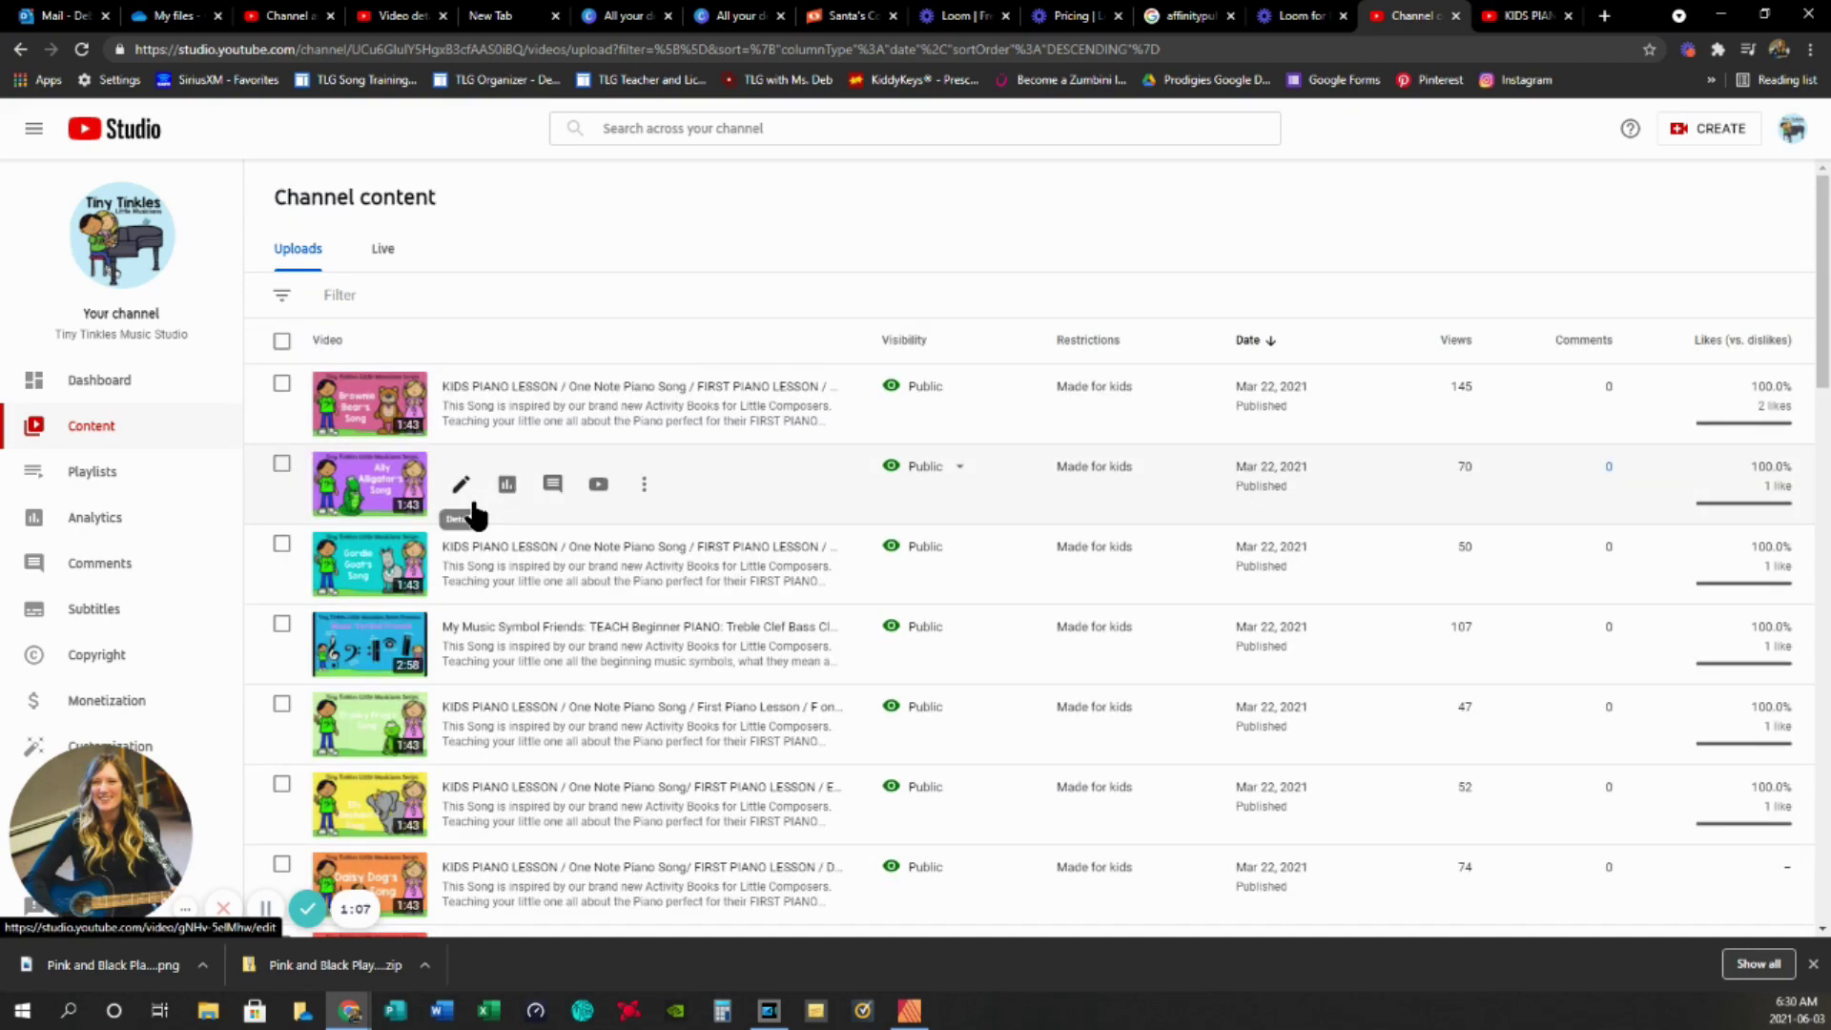
{"action": "scroll", "coordinate": [658, 614], "scroll_direction": "down", "scroll_amount": 5}
{"action": "scroll", "coordinate": [658, 620], "scroll_direction": "down", "scroll_amount": 15}
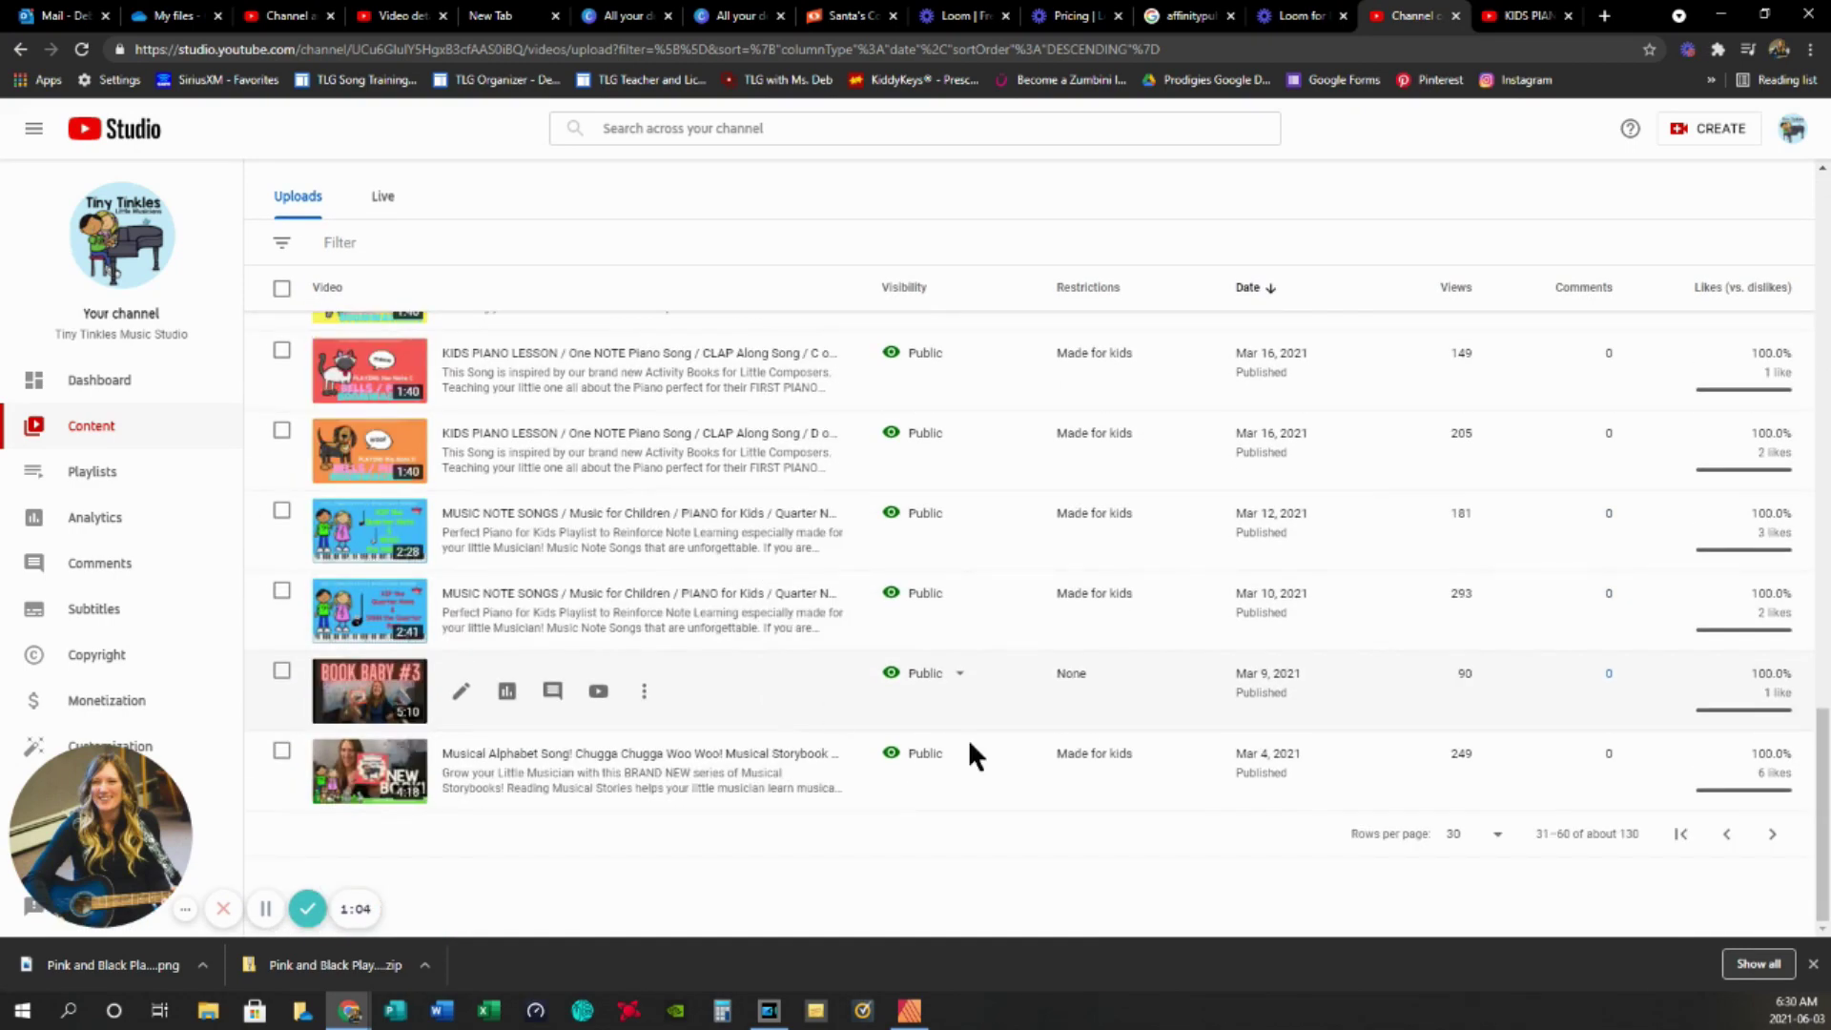
{"action": "left_click", "coordinate": [1774, 835]}
{"action": "scroll", "coordinate": [576, 601], "scroll_direction": "down", "scroll_amount": 6}
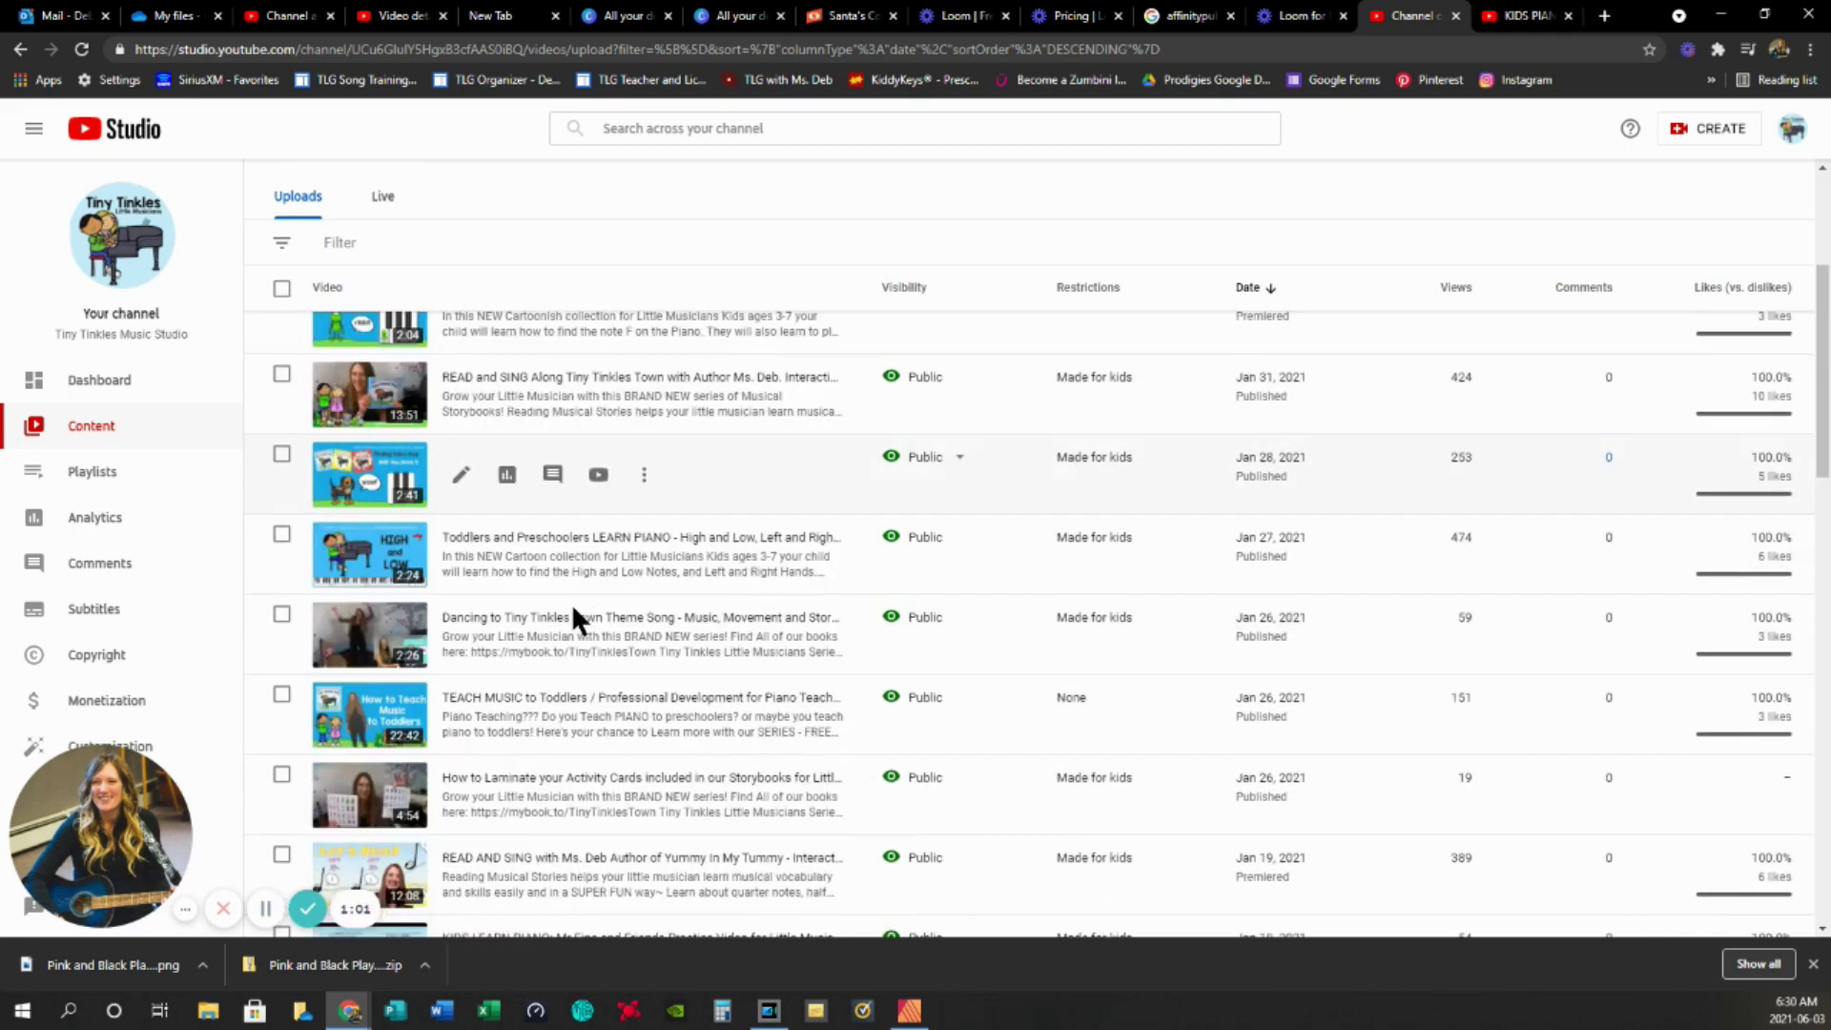
{"action": "scroll", "coordinate": [570, 603], "scroll_direction": "down", "scroll_amount": 1}
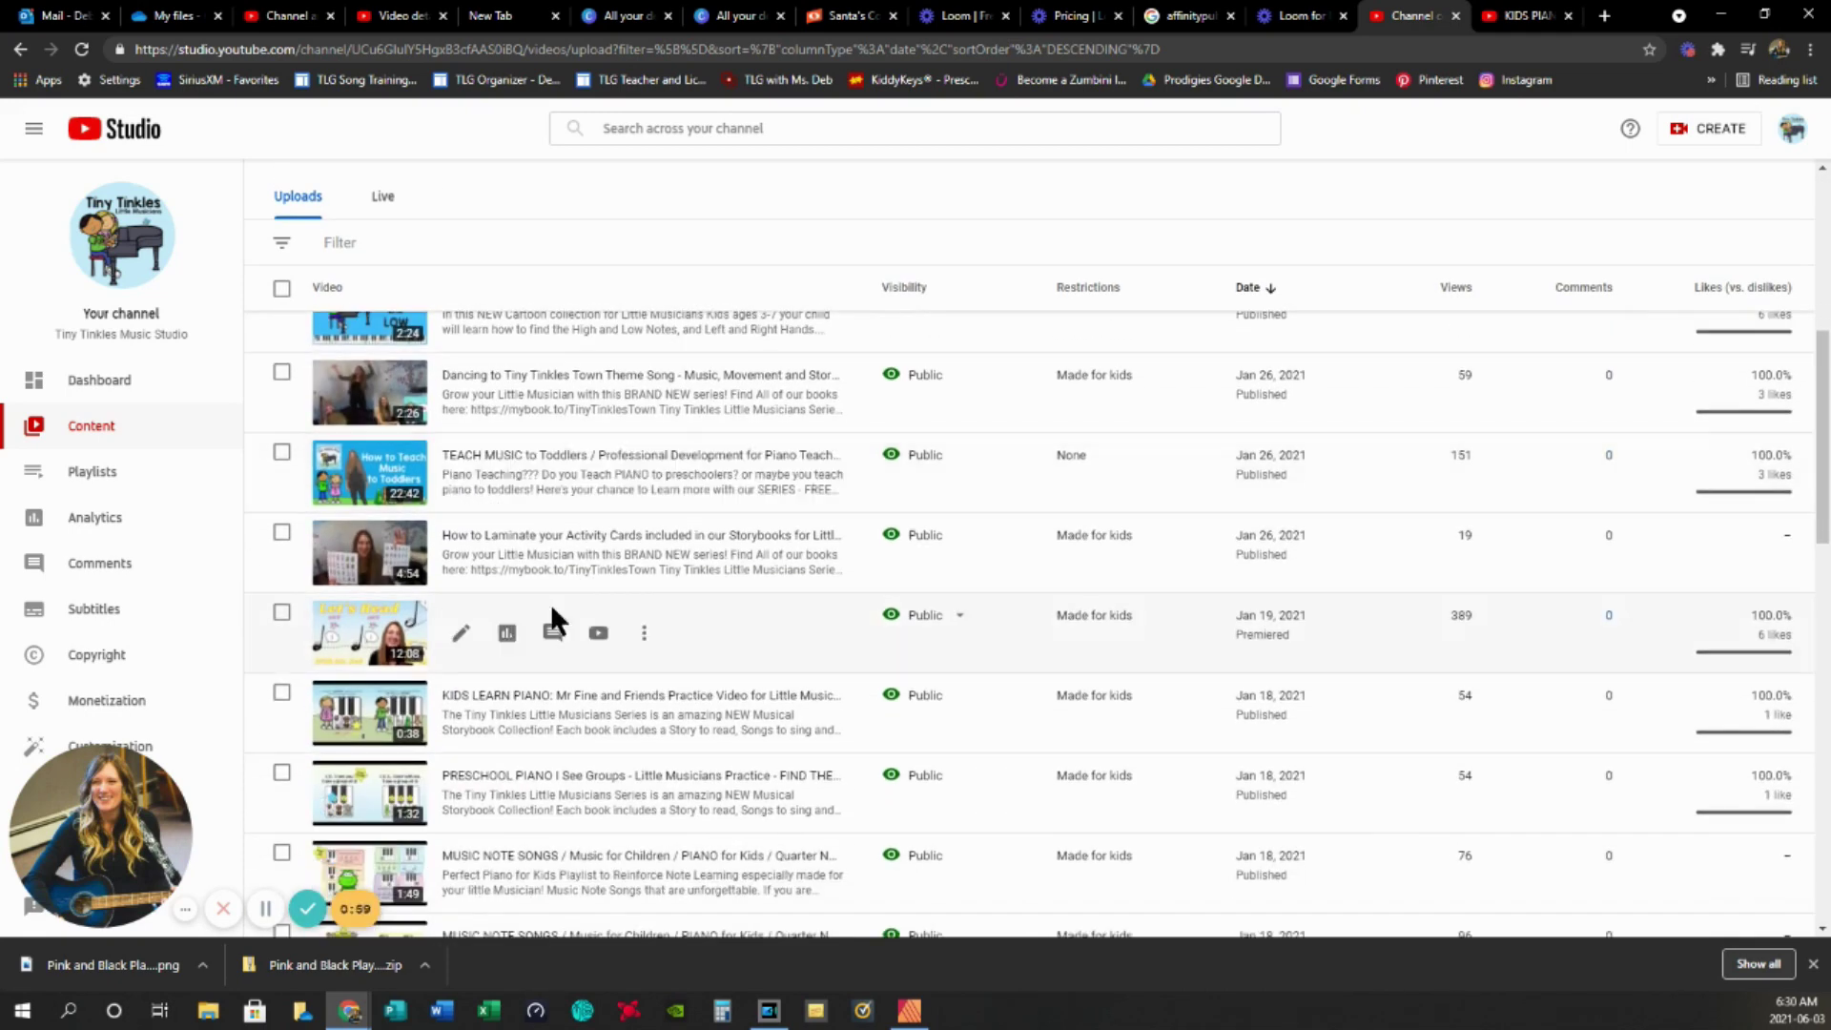
{"action": "left_click", "coordinate": [351, 646]}
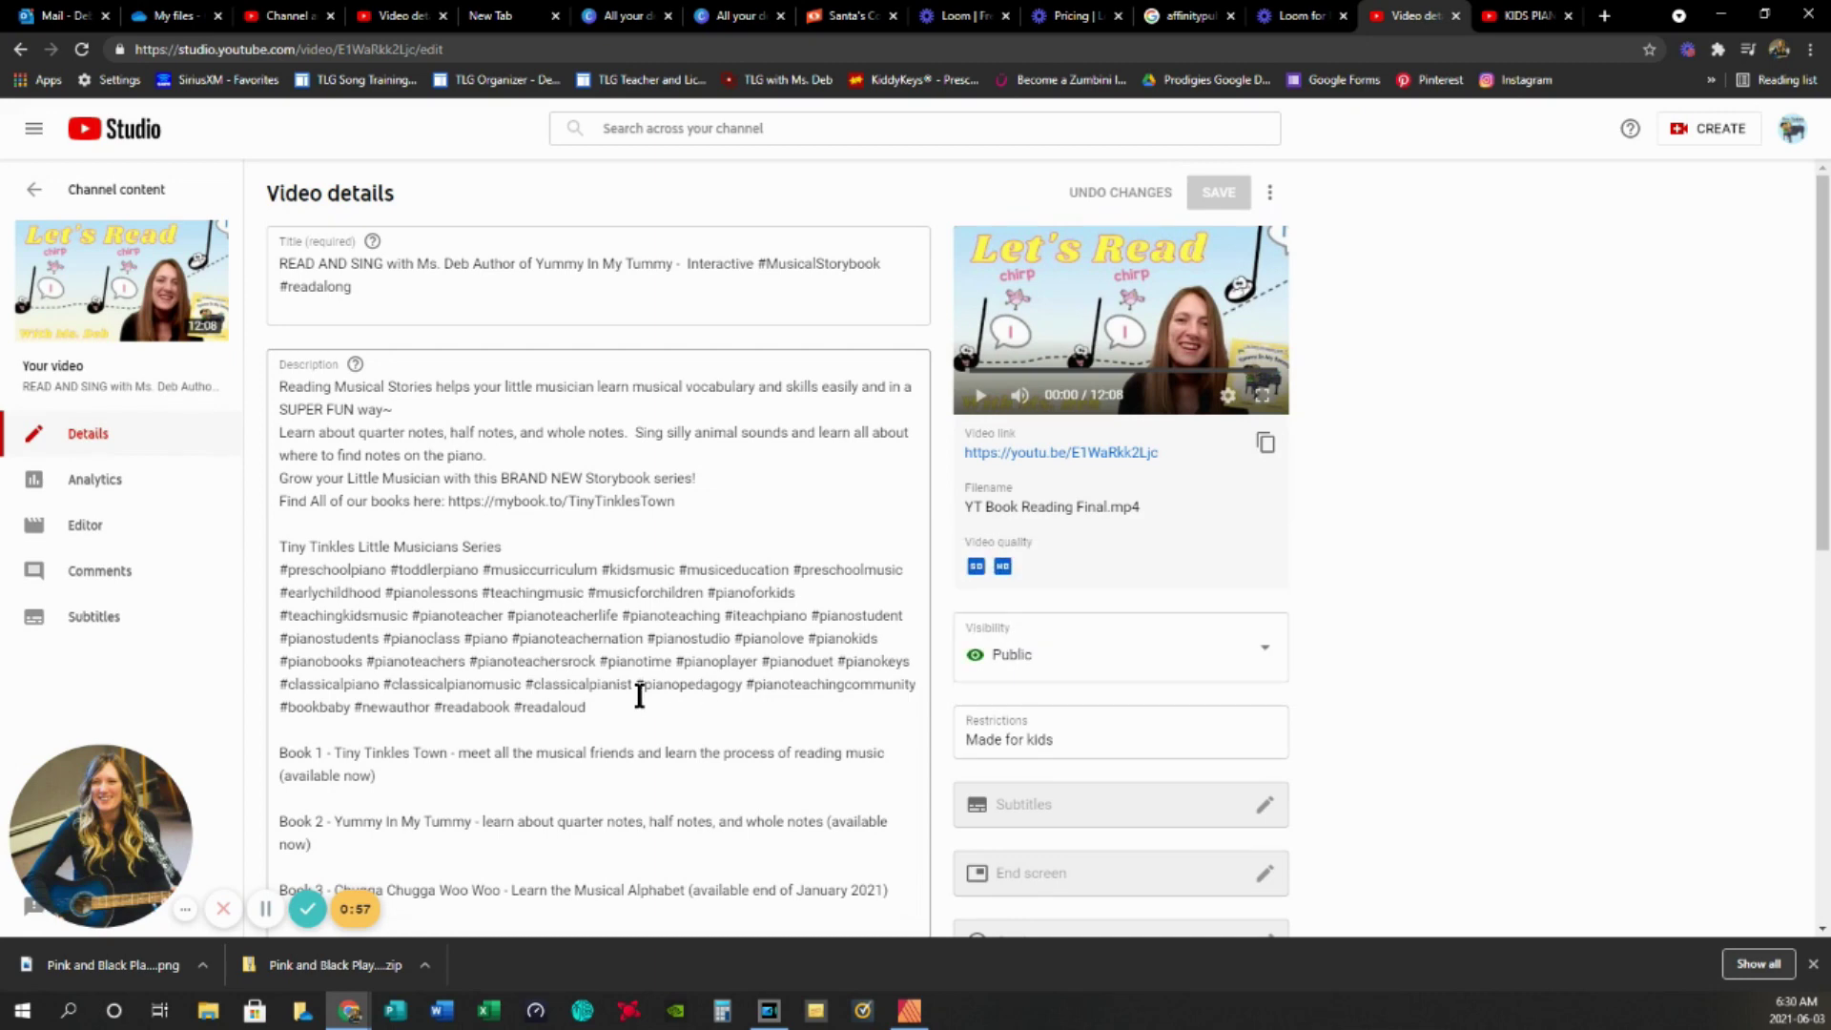
{"action": "scroll", "coordinate": [638, 673], "scroll_direction": "down", "scroll_amount": 2}
- Play the READ AND SING video full screen, skipping past Daisy Dog and Animal Symphony to the elephant page
{"action": "left_click", "coordinate": [121, 280]}
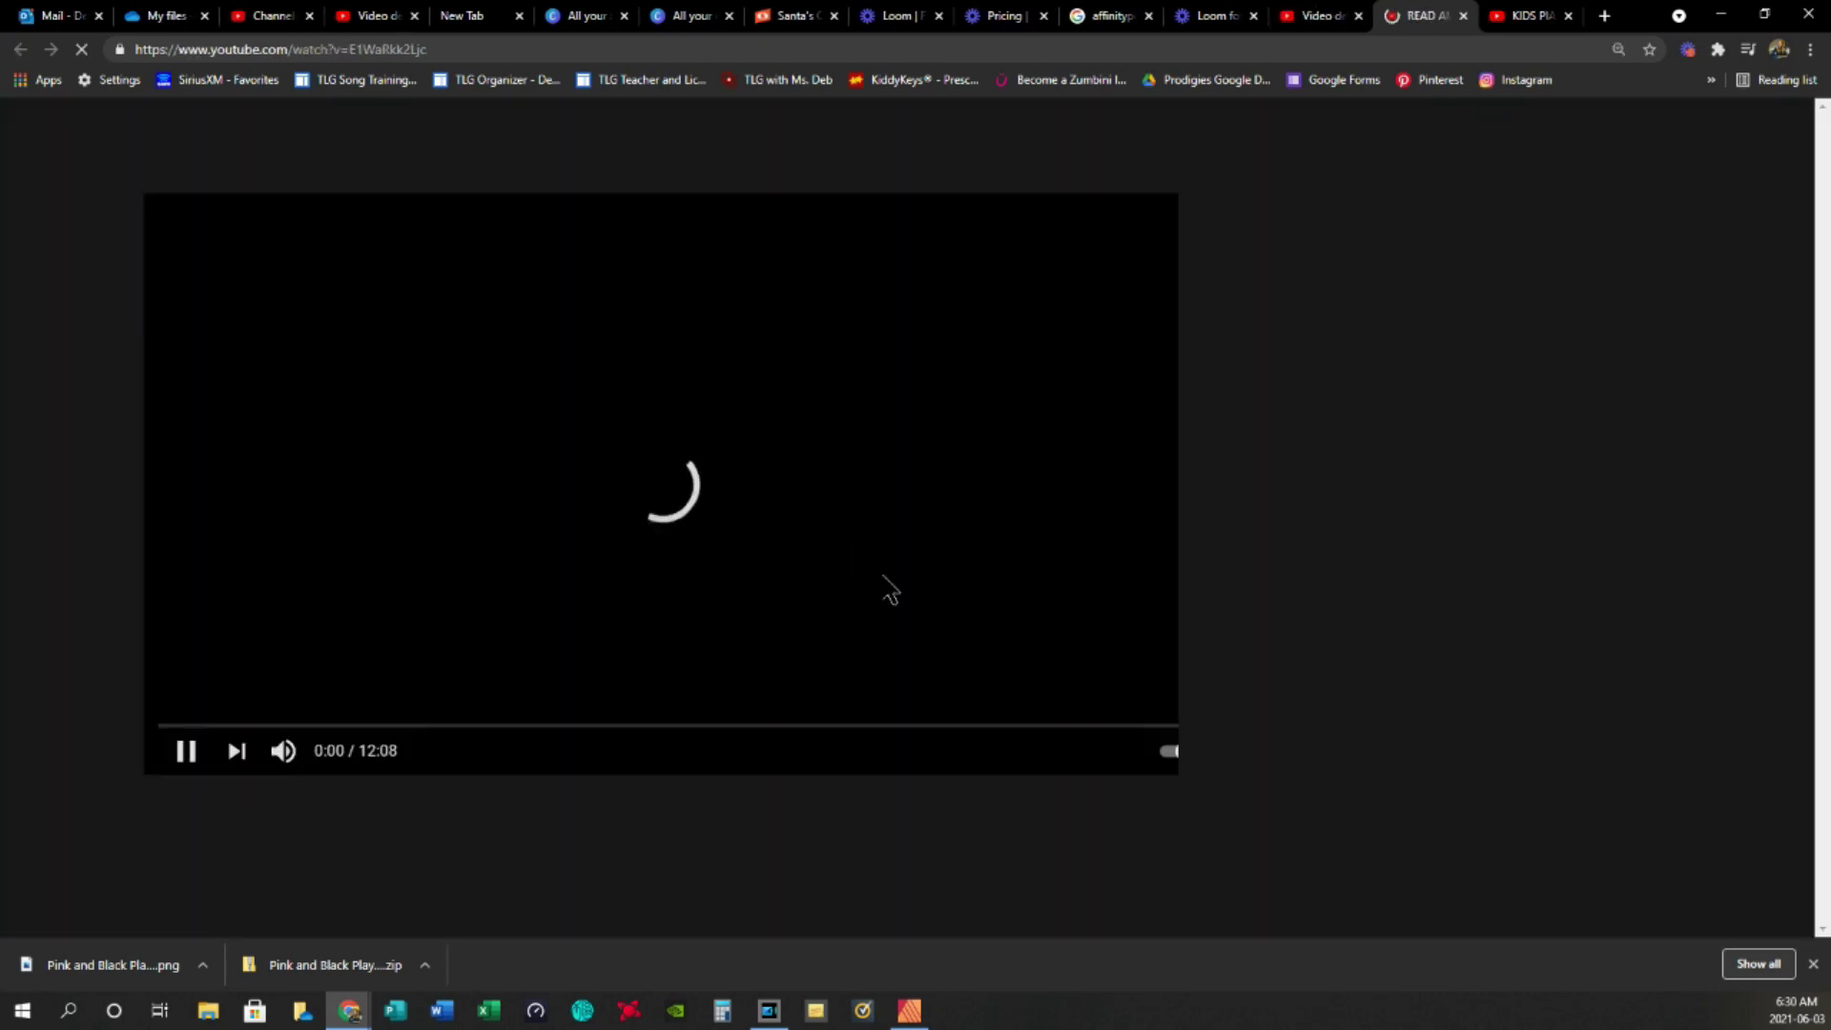
{"action": "left_click", "coordinate": [1131, 752]}
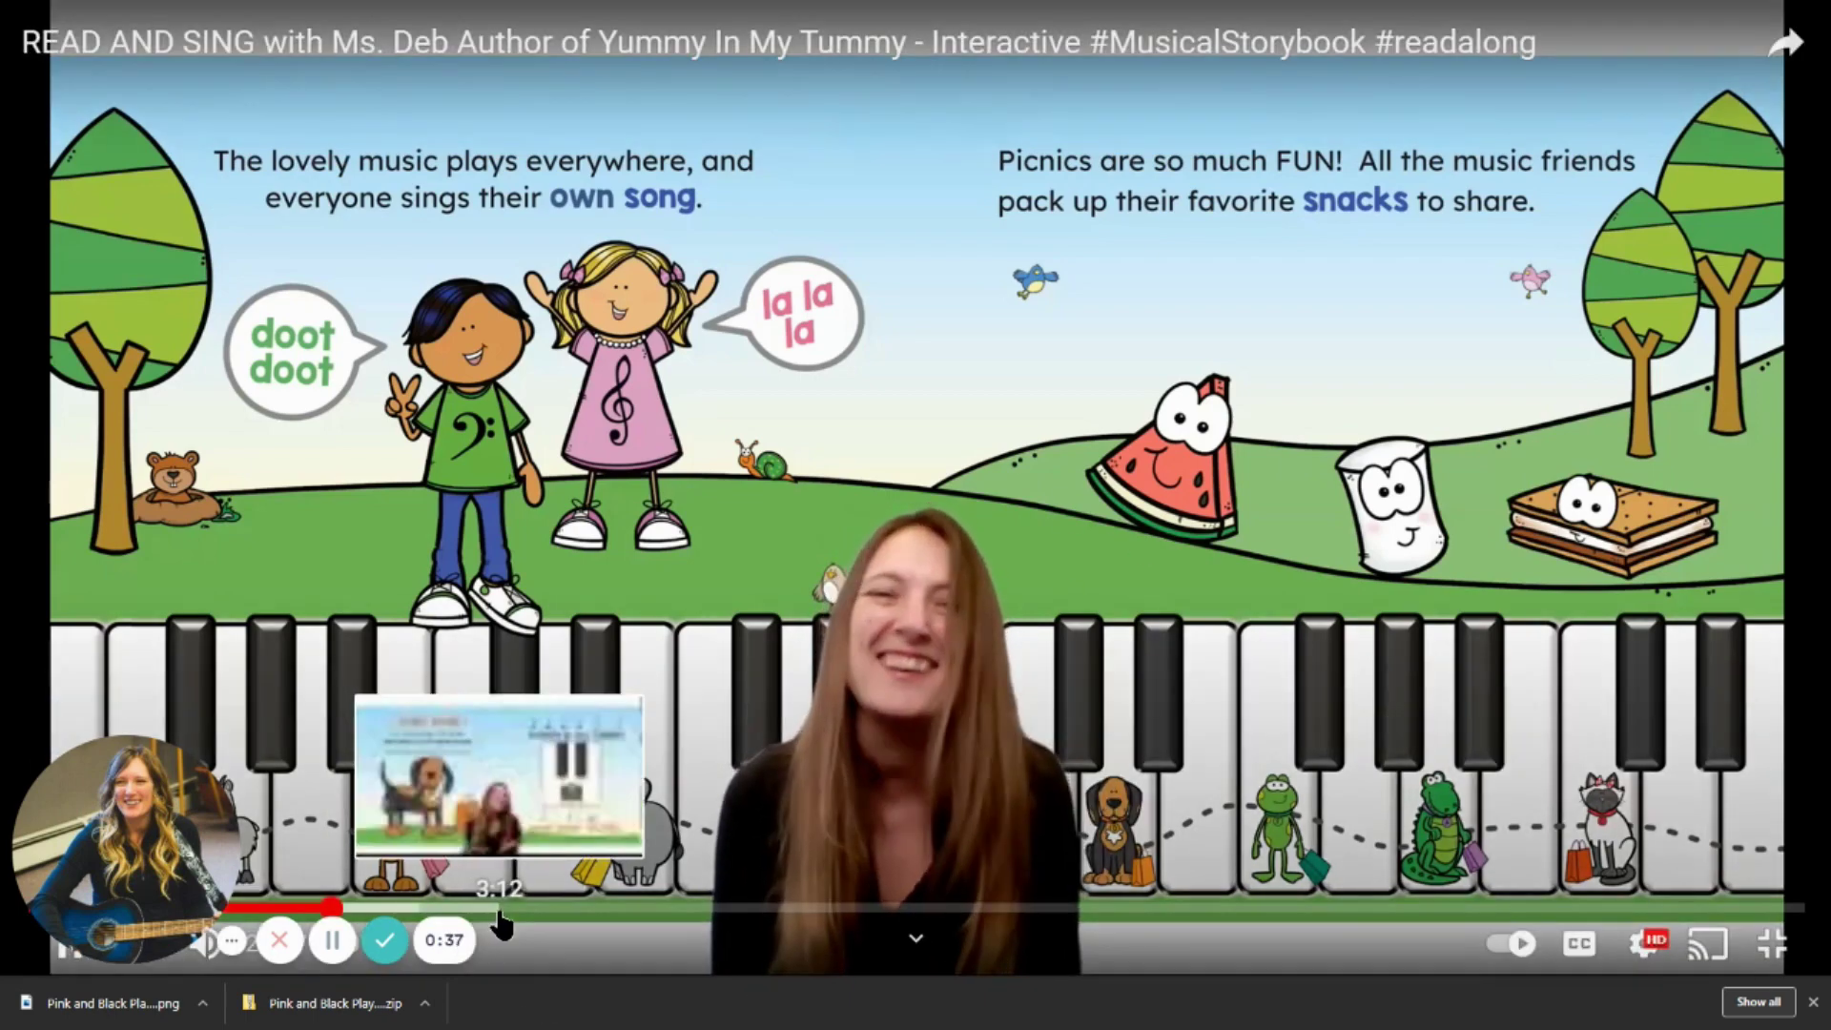
{"action": "left_click", "coordinate": [500, 908]}
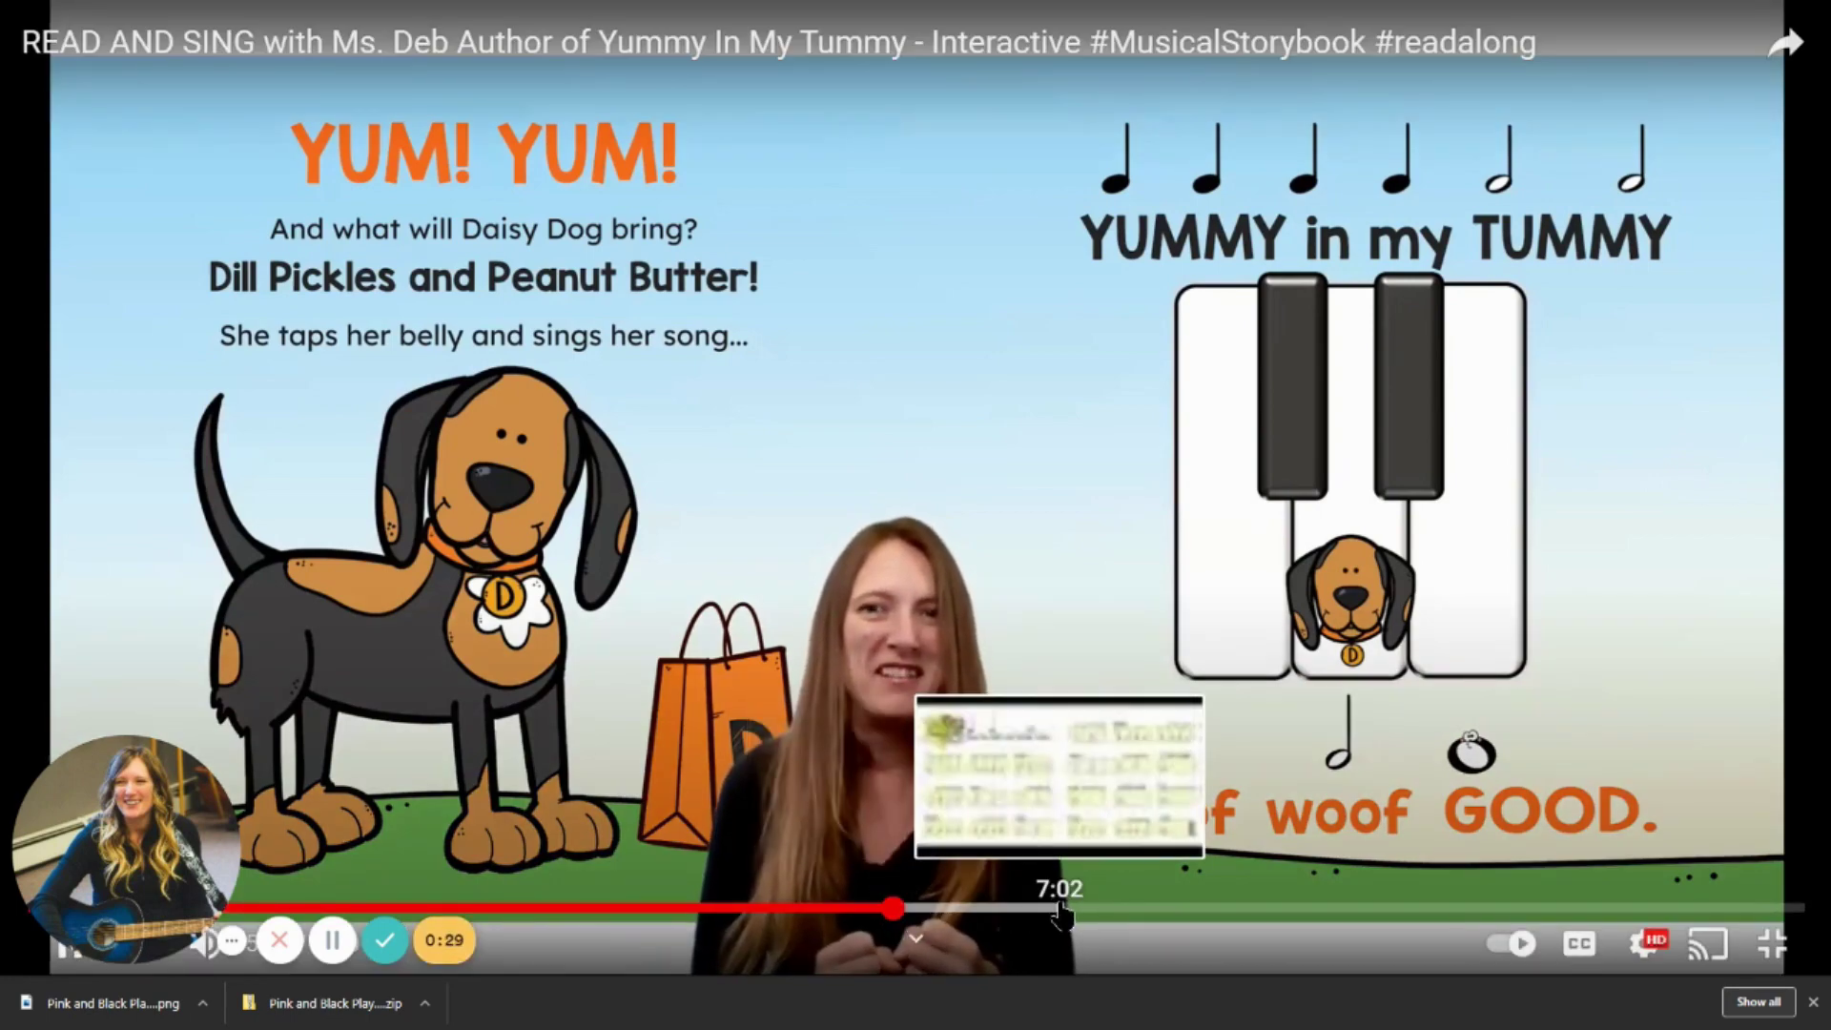
{"action": "left_click", "coordinate": [1059, 910]}
{"action": "left_click", "coordinate": [1237, 910]}
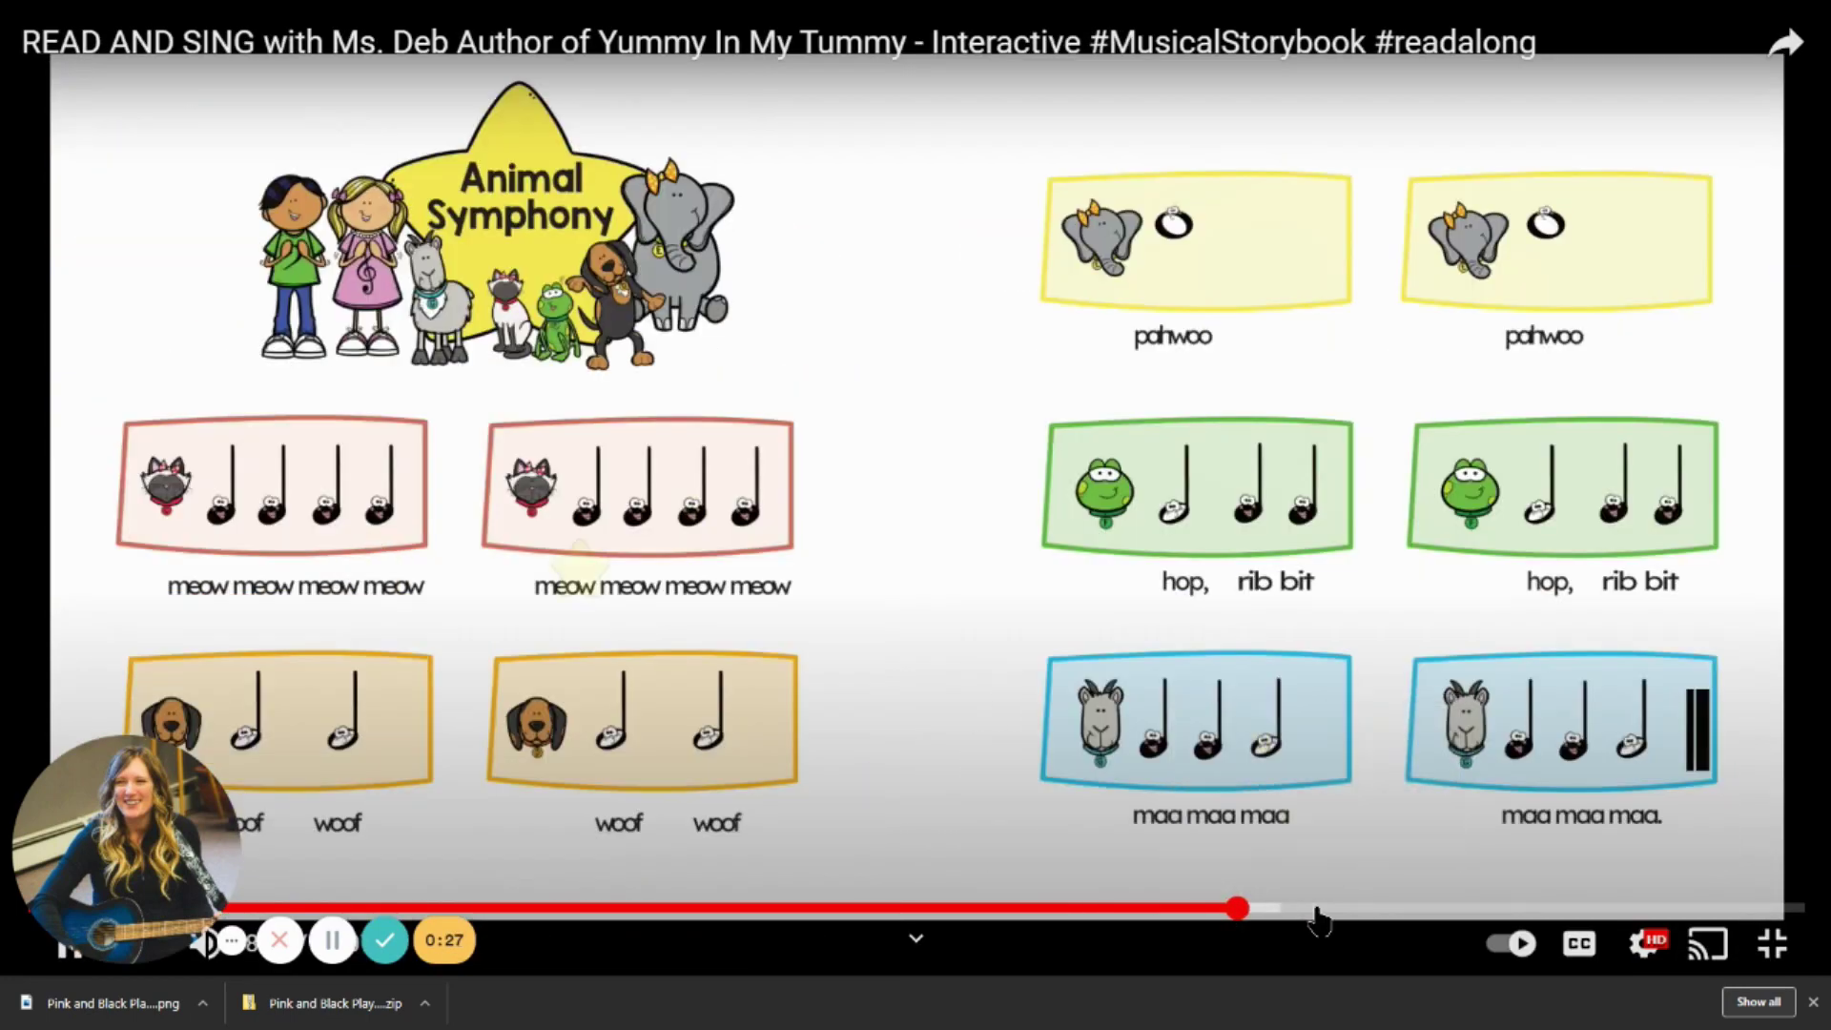
{"action": "left_click", "coordinate": [577, 908]}
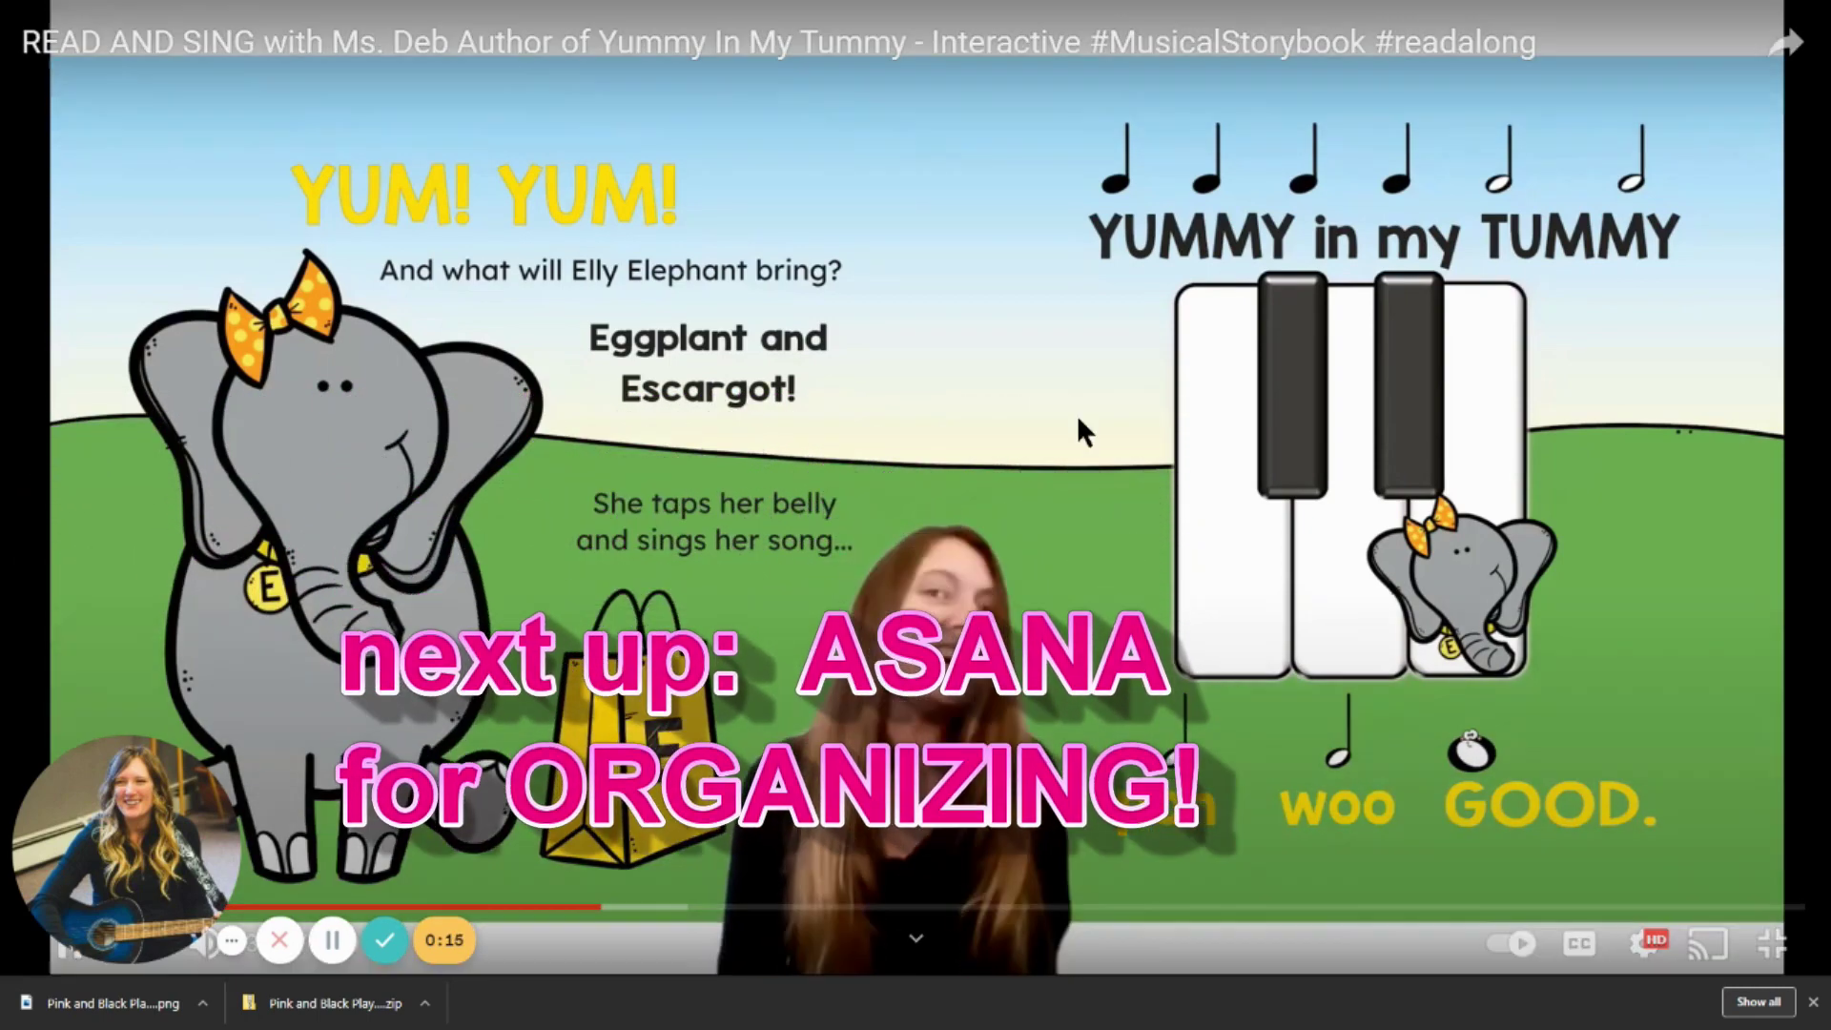
{"action": "key", "text": "Escape"}
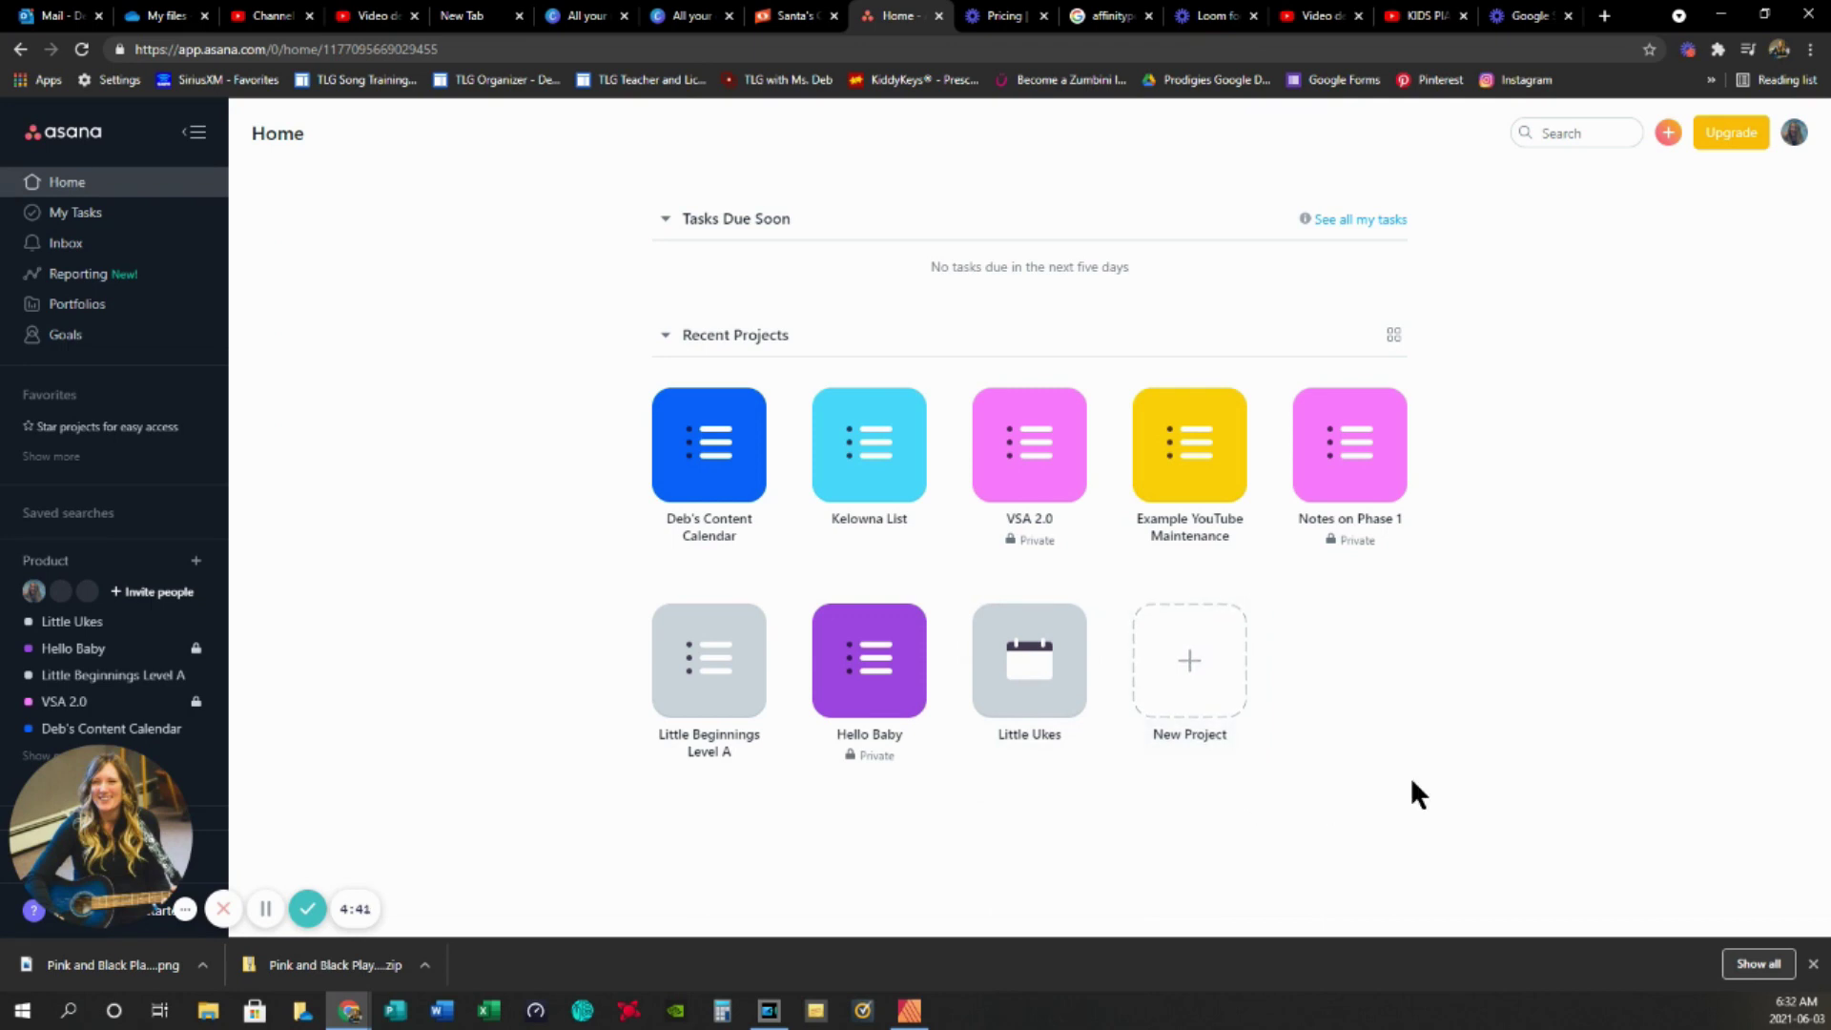
- Open the content calendar project and switch it from List view to Board view
{"action": "left_click", "coordinate": [716, 467]}
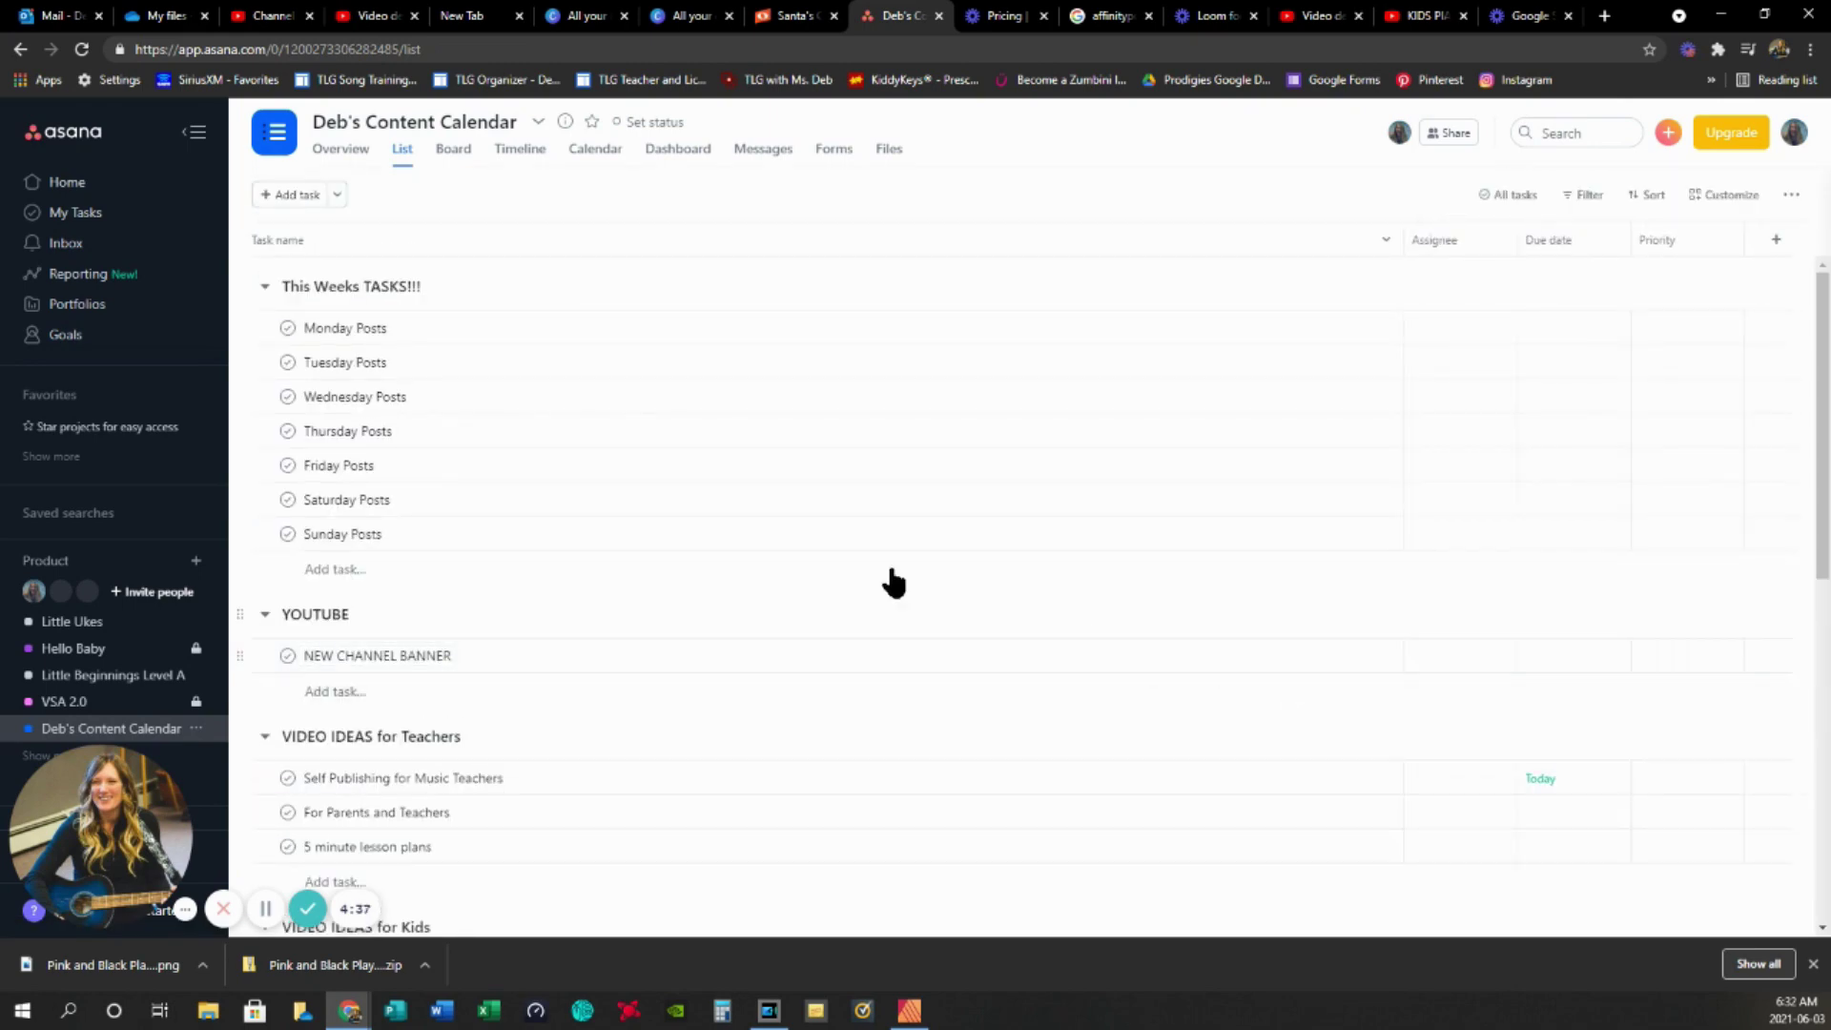
{"action": "scroll", "coordinate": [989, 531], "scroll_direction": "down", "scroll_amount": 15}
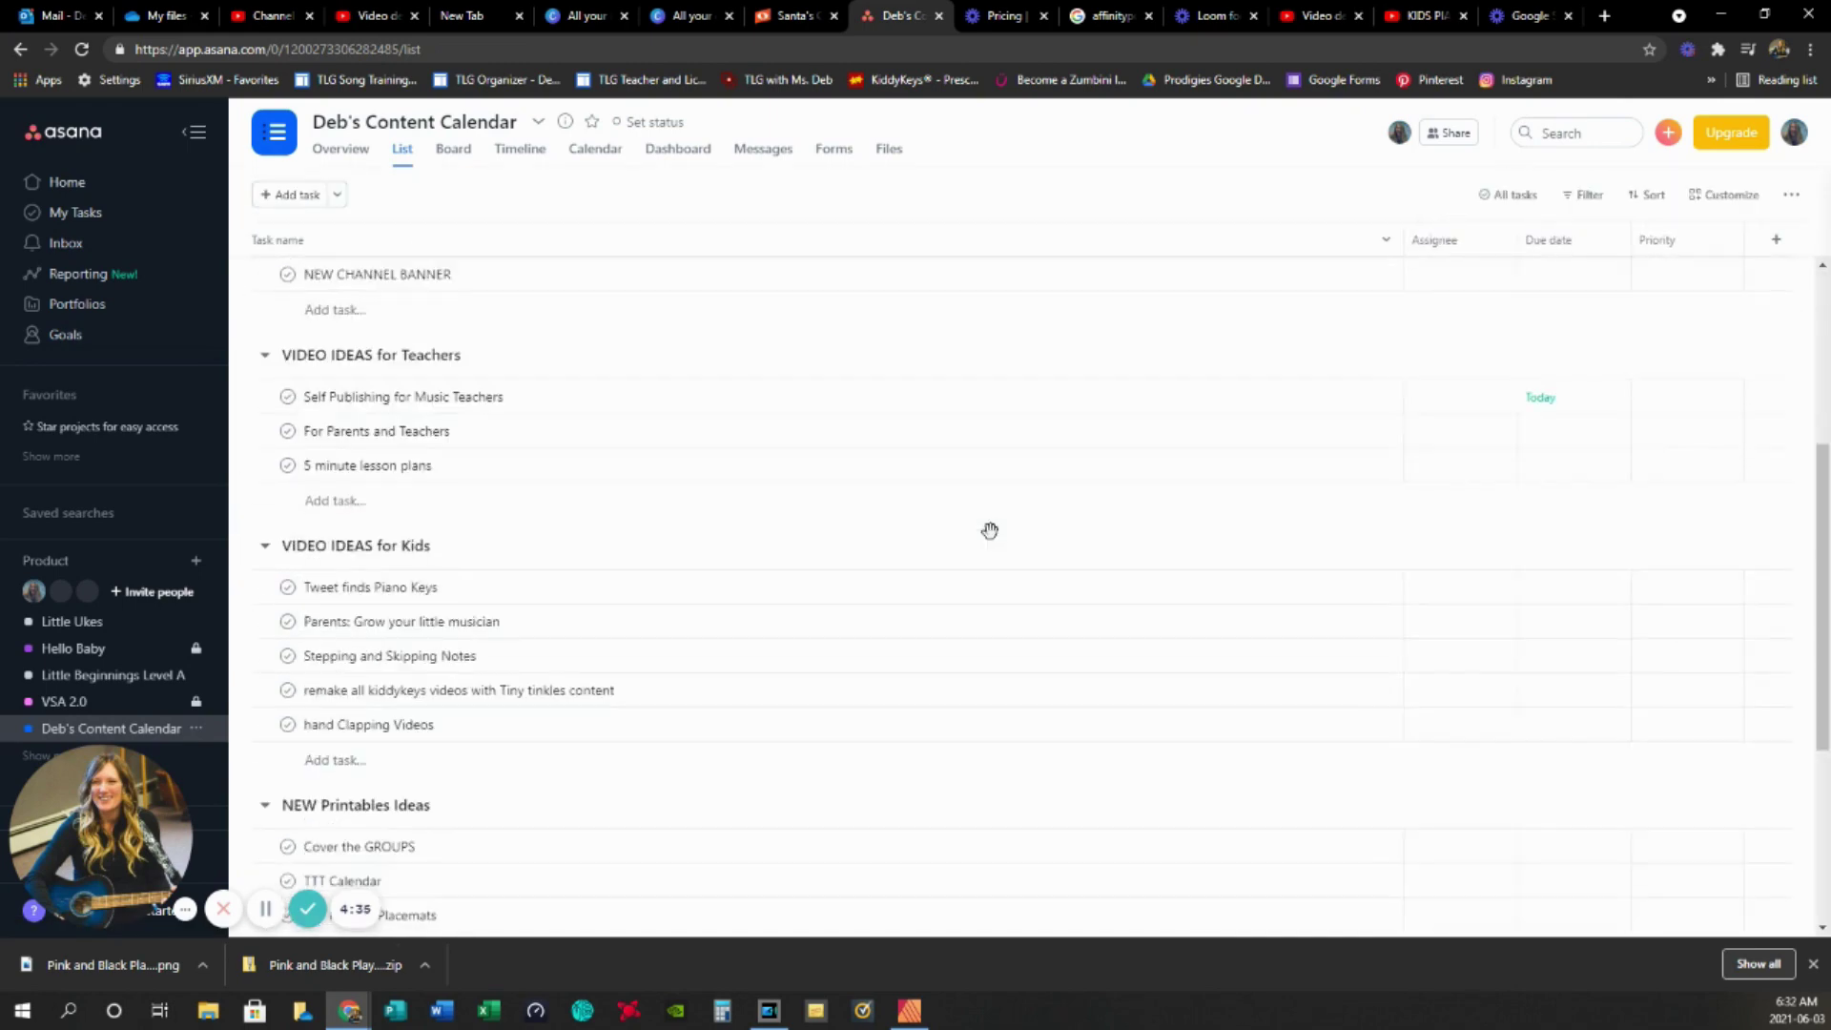
{"action": "scroll", "coordinate": [989, 531], "scroll_direction": "down", "scroll_amount": 10}
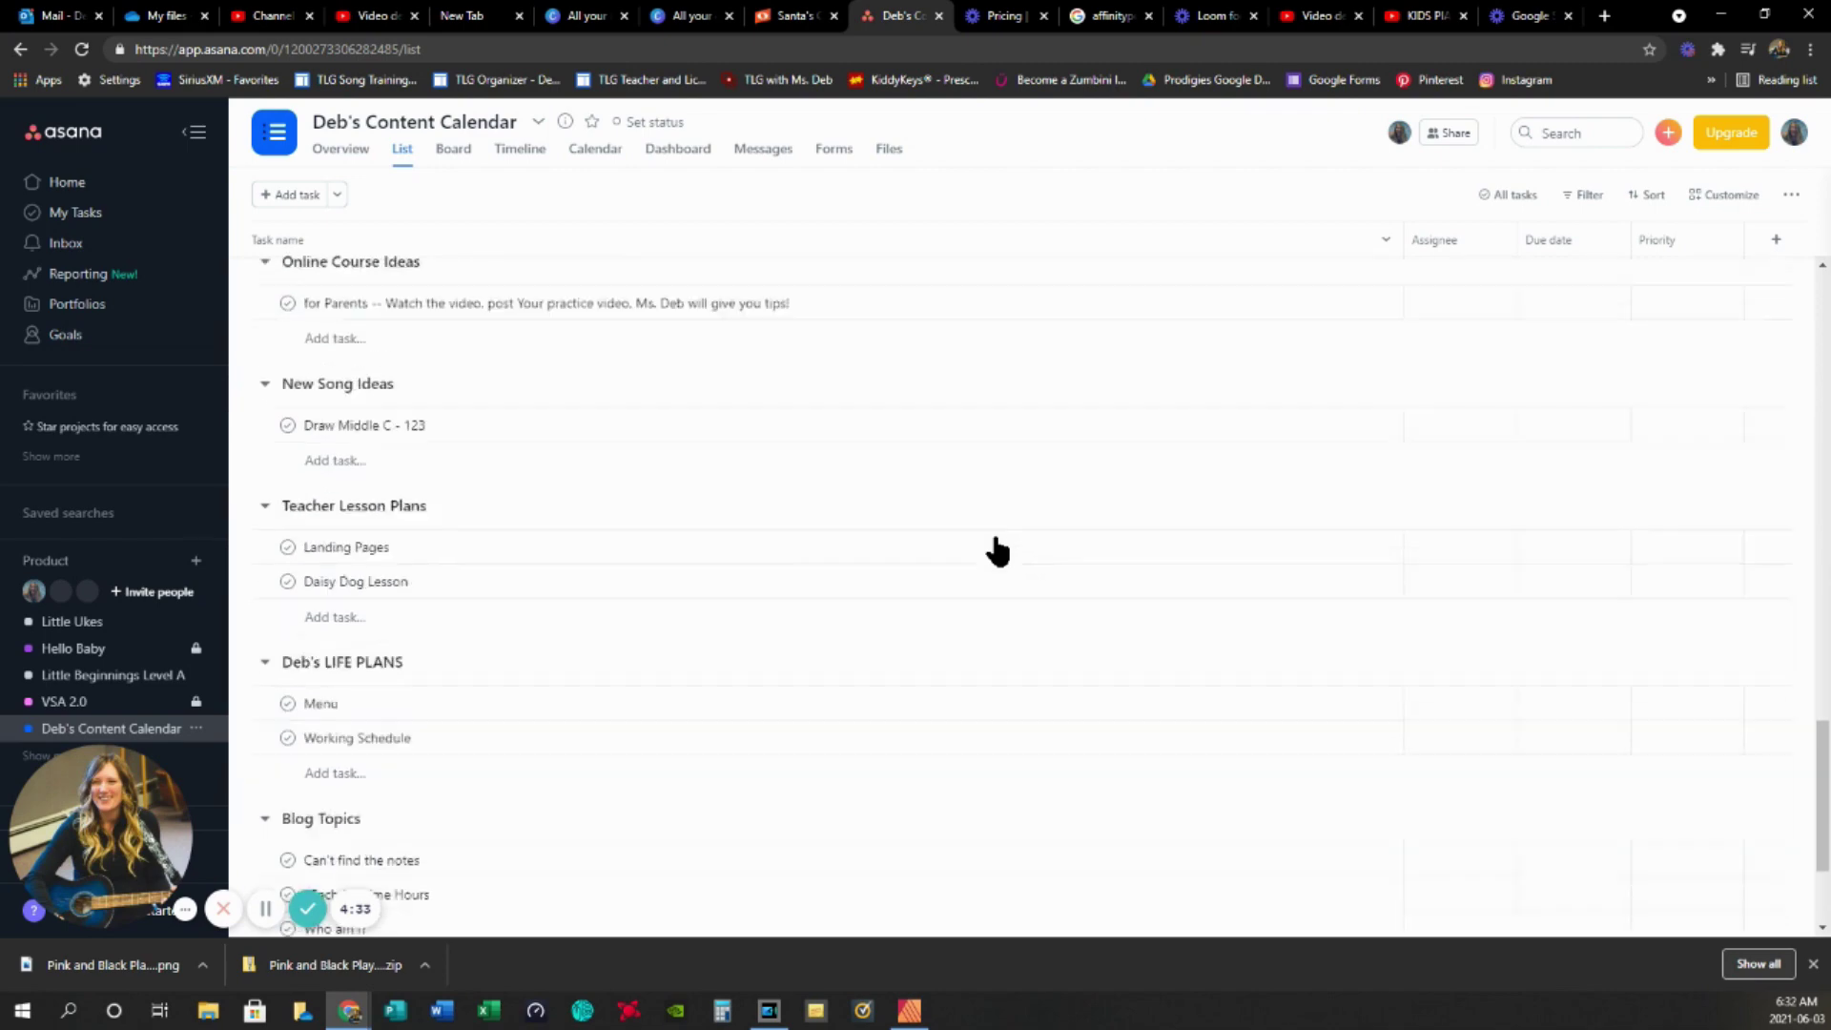
{"action": "scroll", "coordinate": [994, 532], "scroll_direction": "up", "scroll_amount": 3}
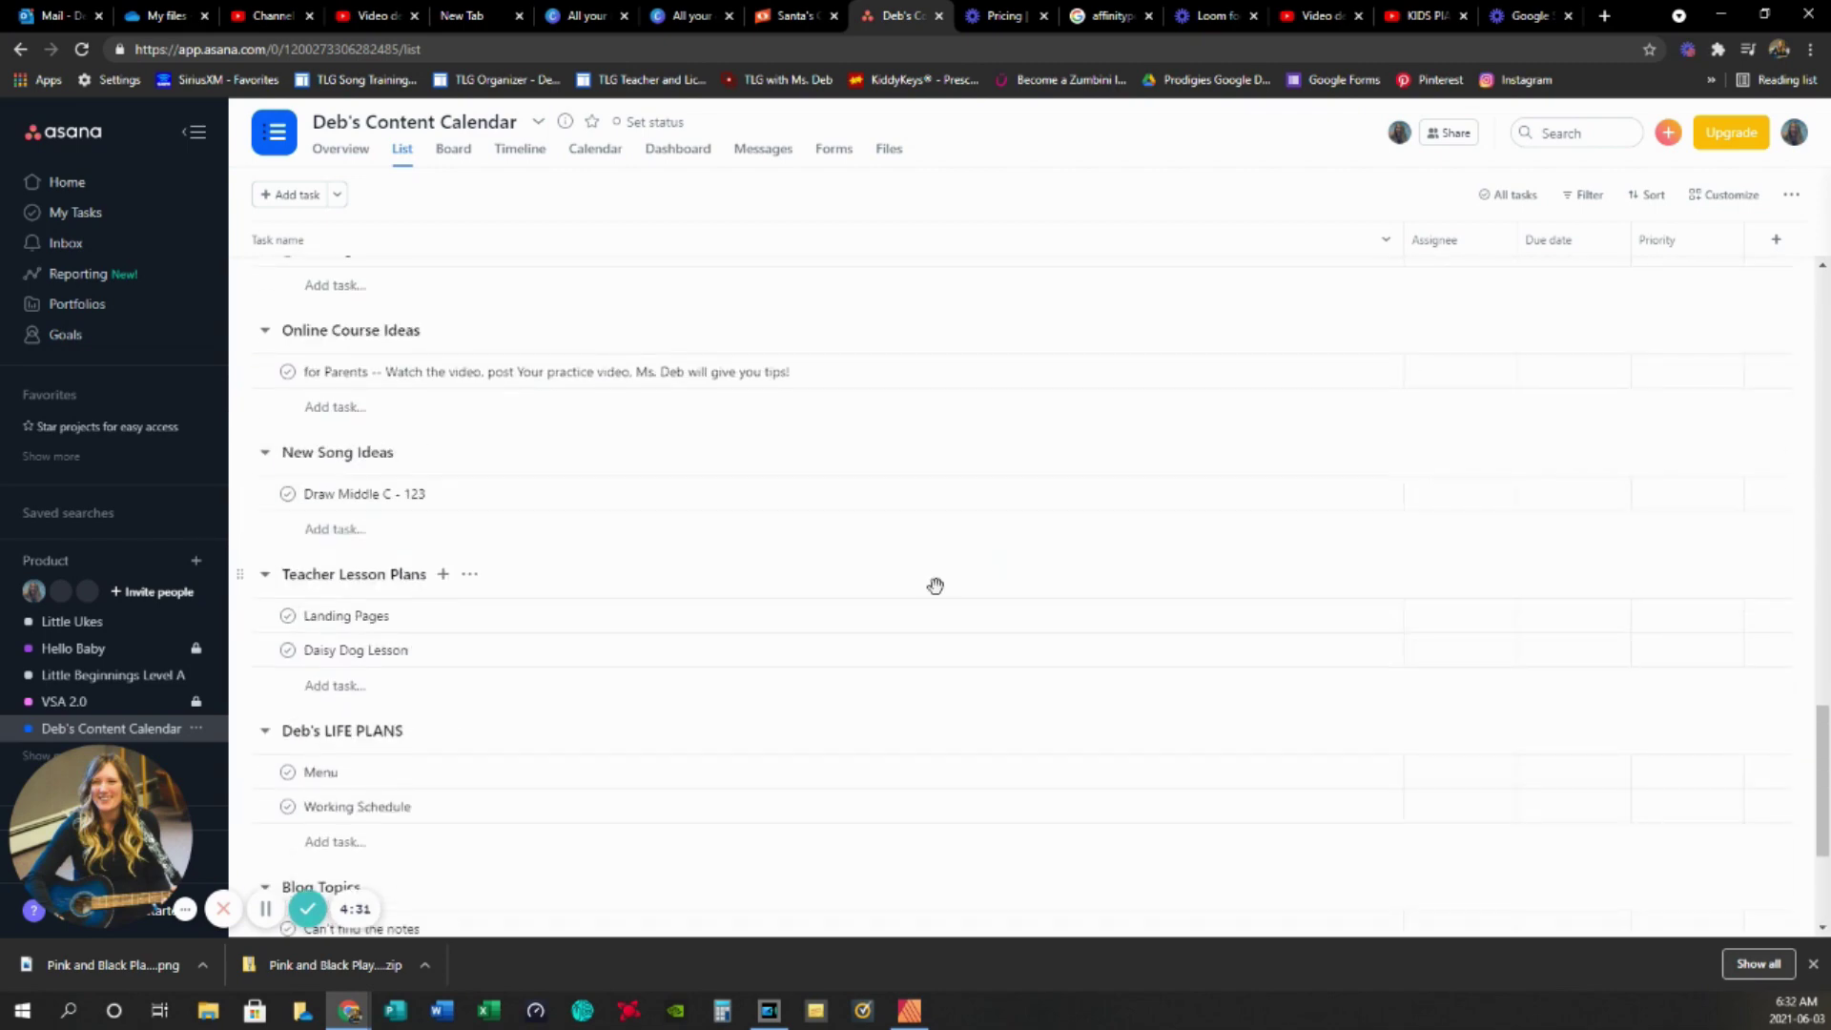
{"action": "scroll", "coordinate": [936, 584], "scroll_direction": "up", "scroll_amount": 3}
{"action": "left_click", "coordinate": [454, 153]}
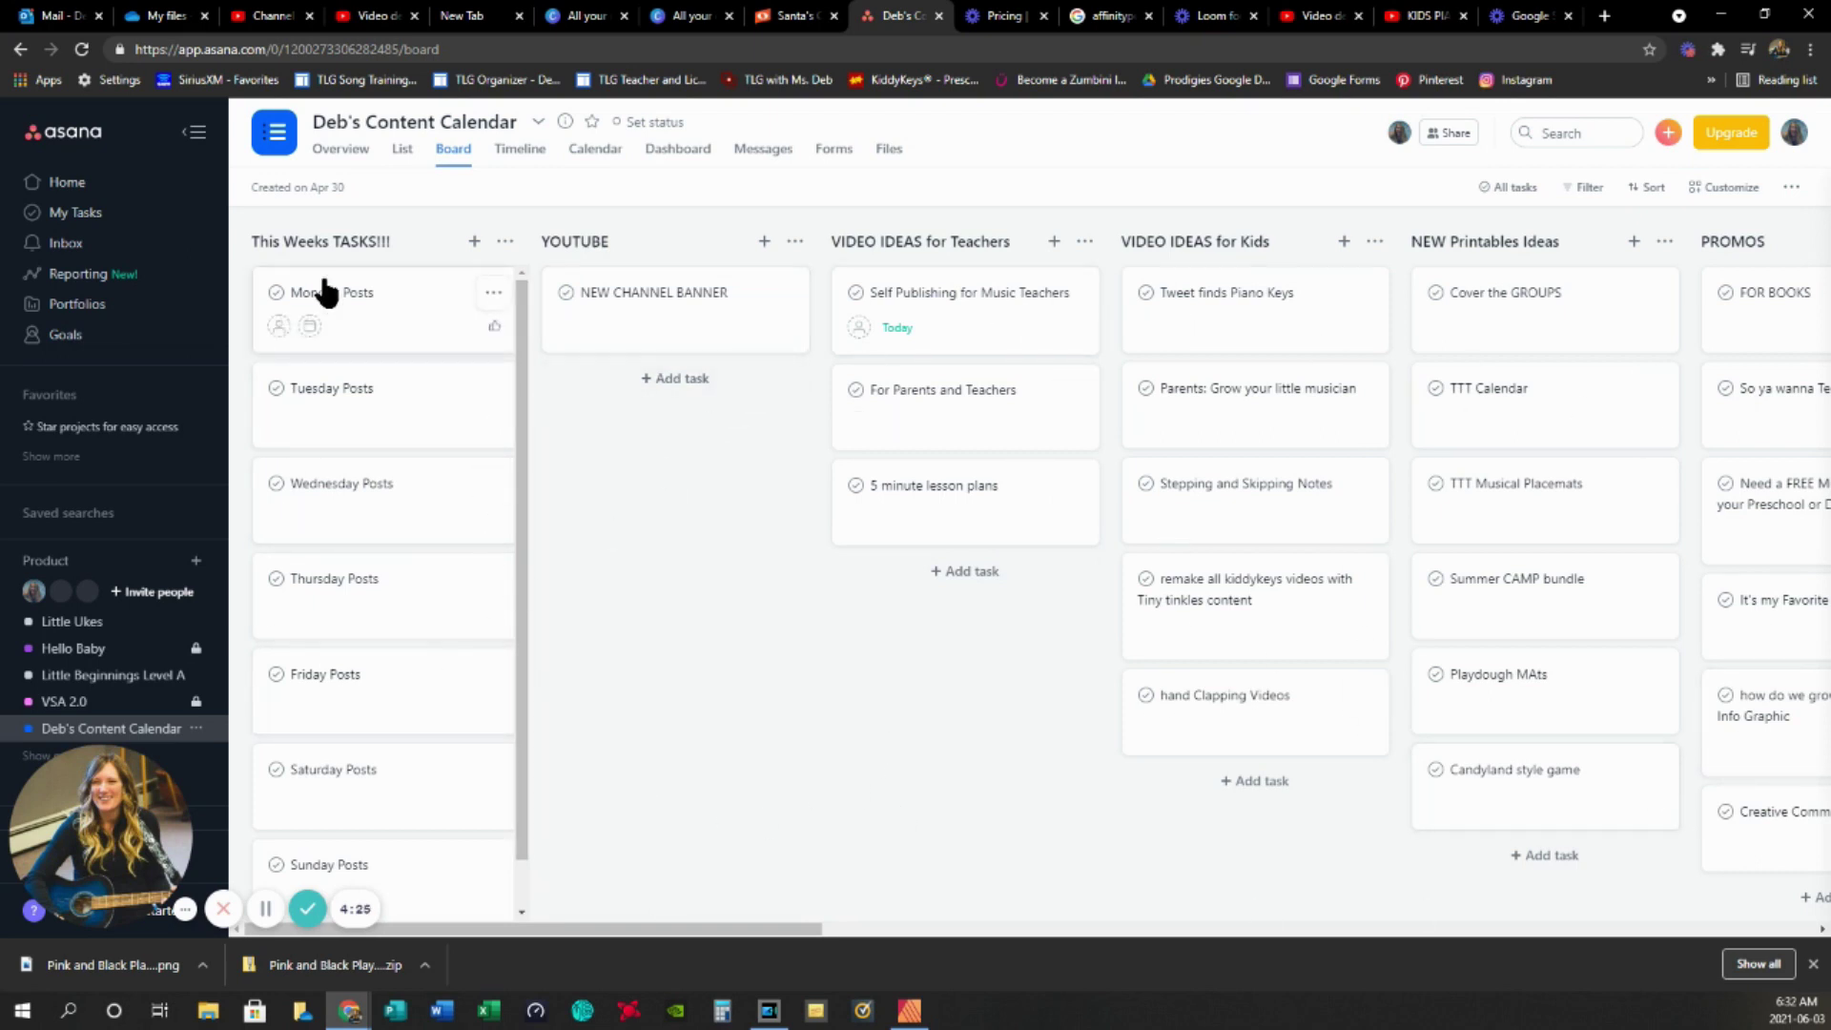
{"action": "left_click", "coordinate": [330, 297]}
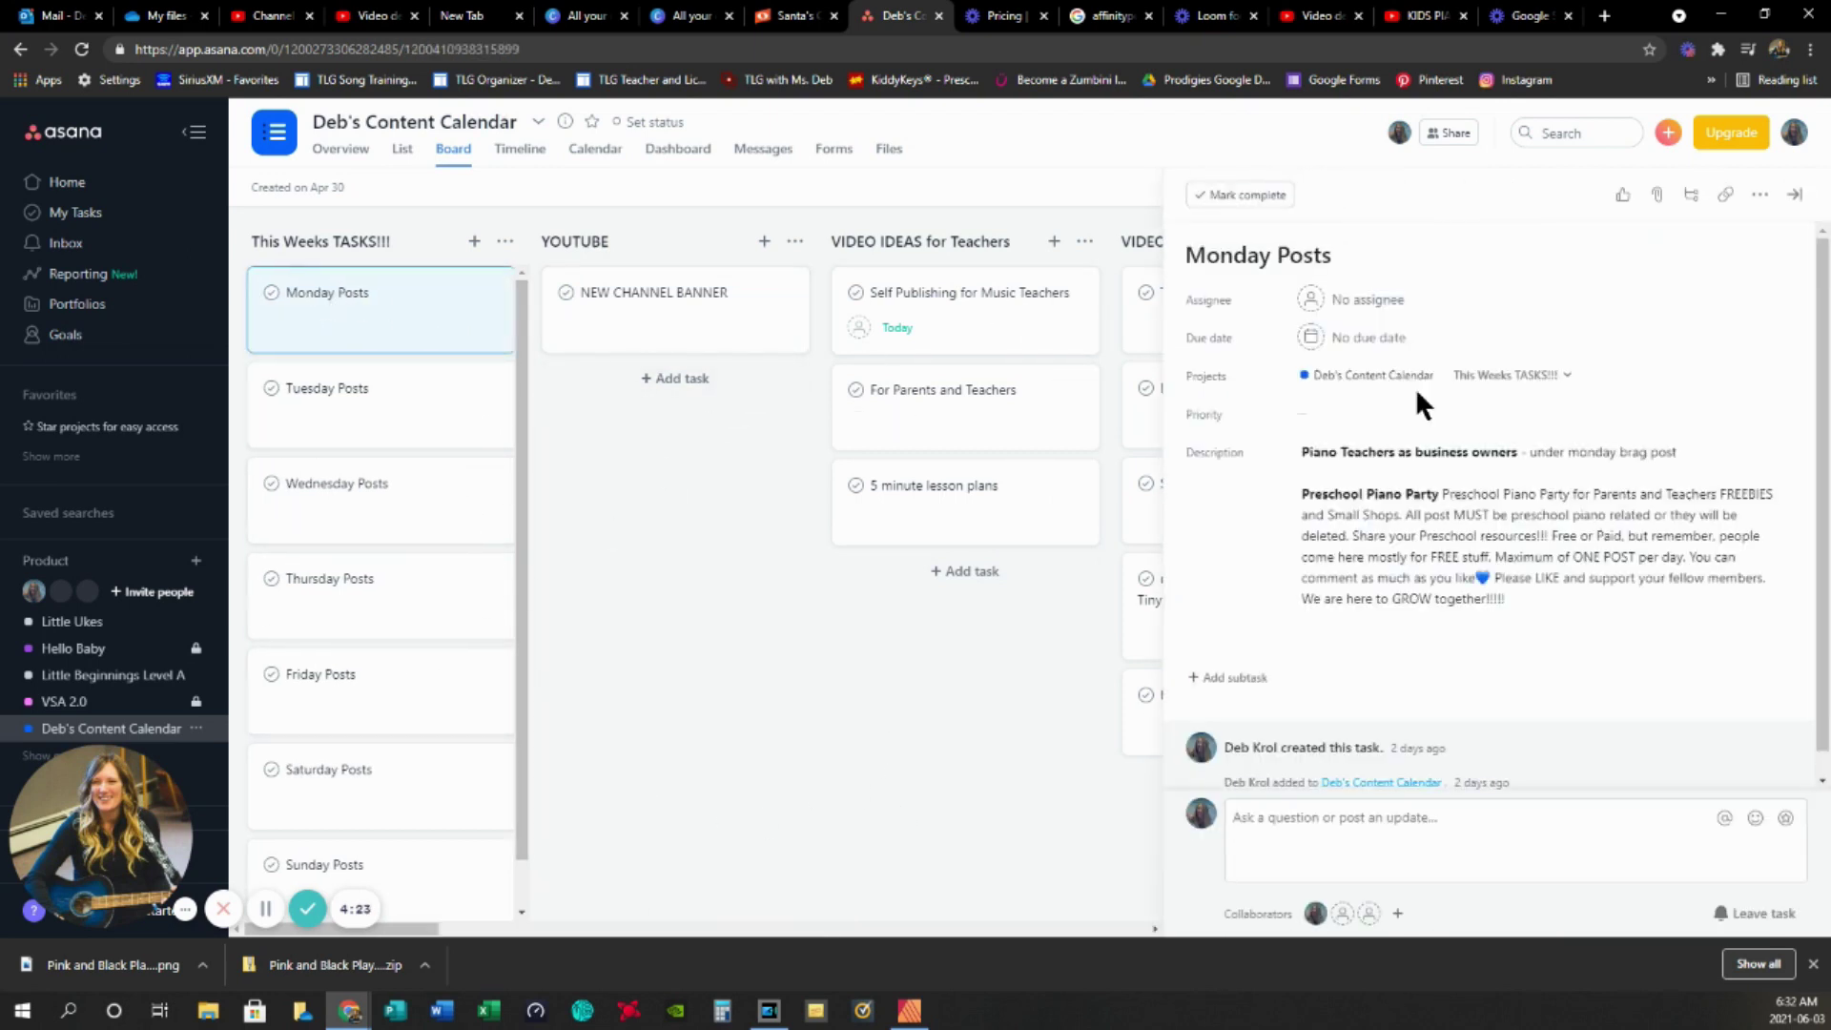
{"action": "left_click", "coordinate": [346, 404]}
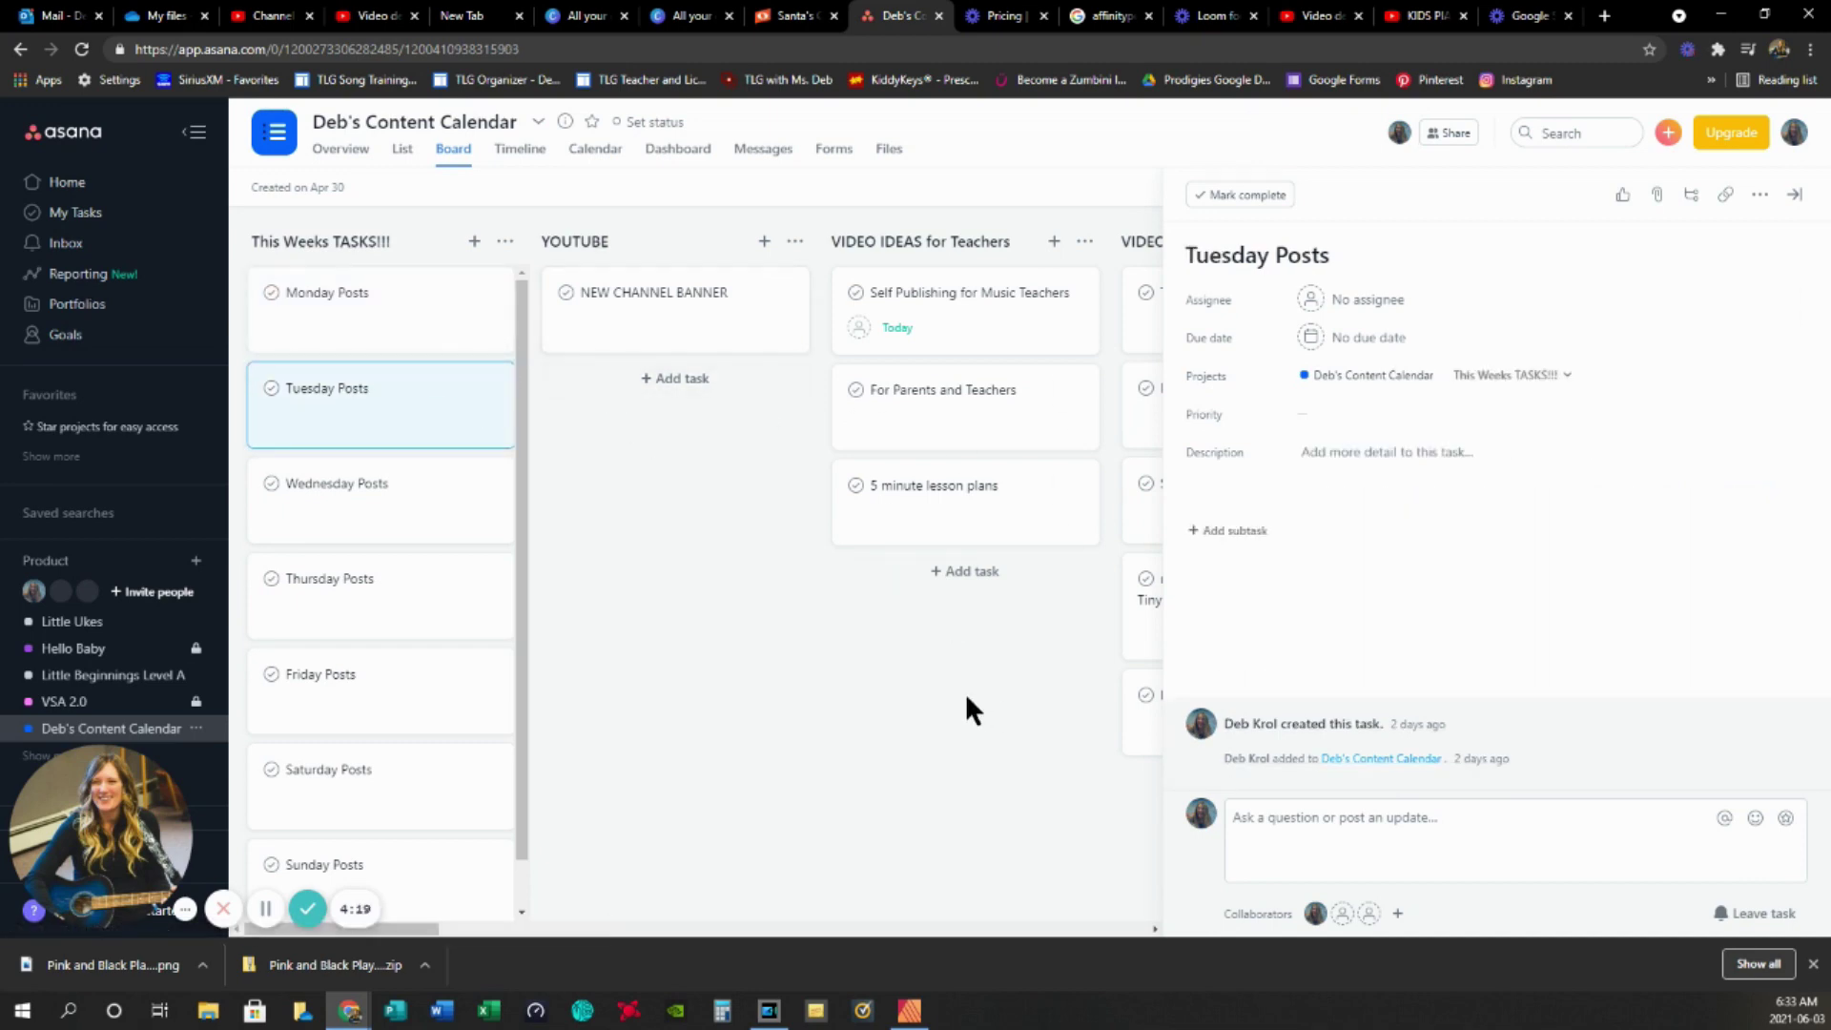
{"action": "left_click", "coordinate": [372, 498]}
{"action": "left_click", "coordinate": [366, 596]}
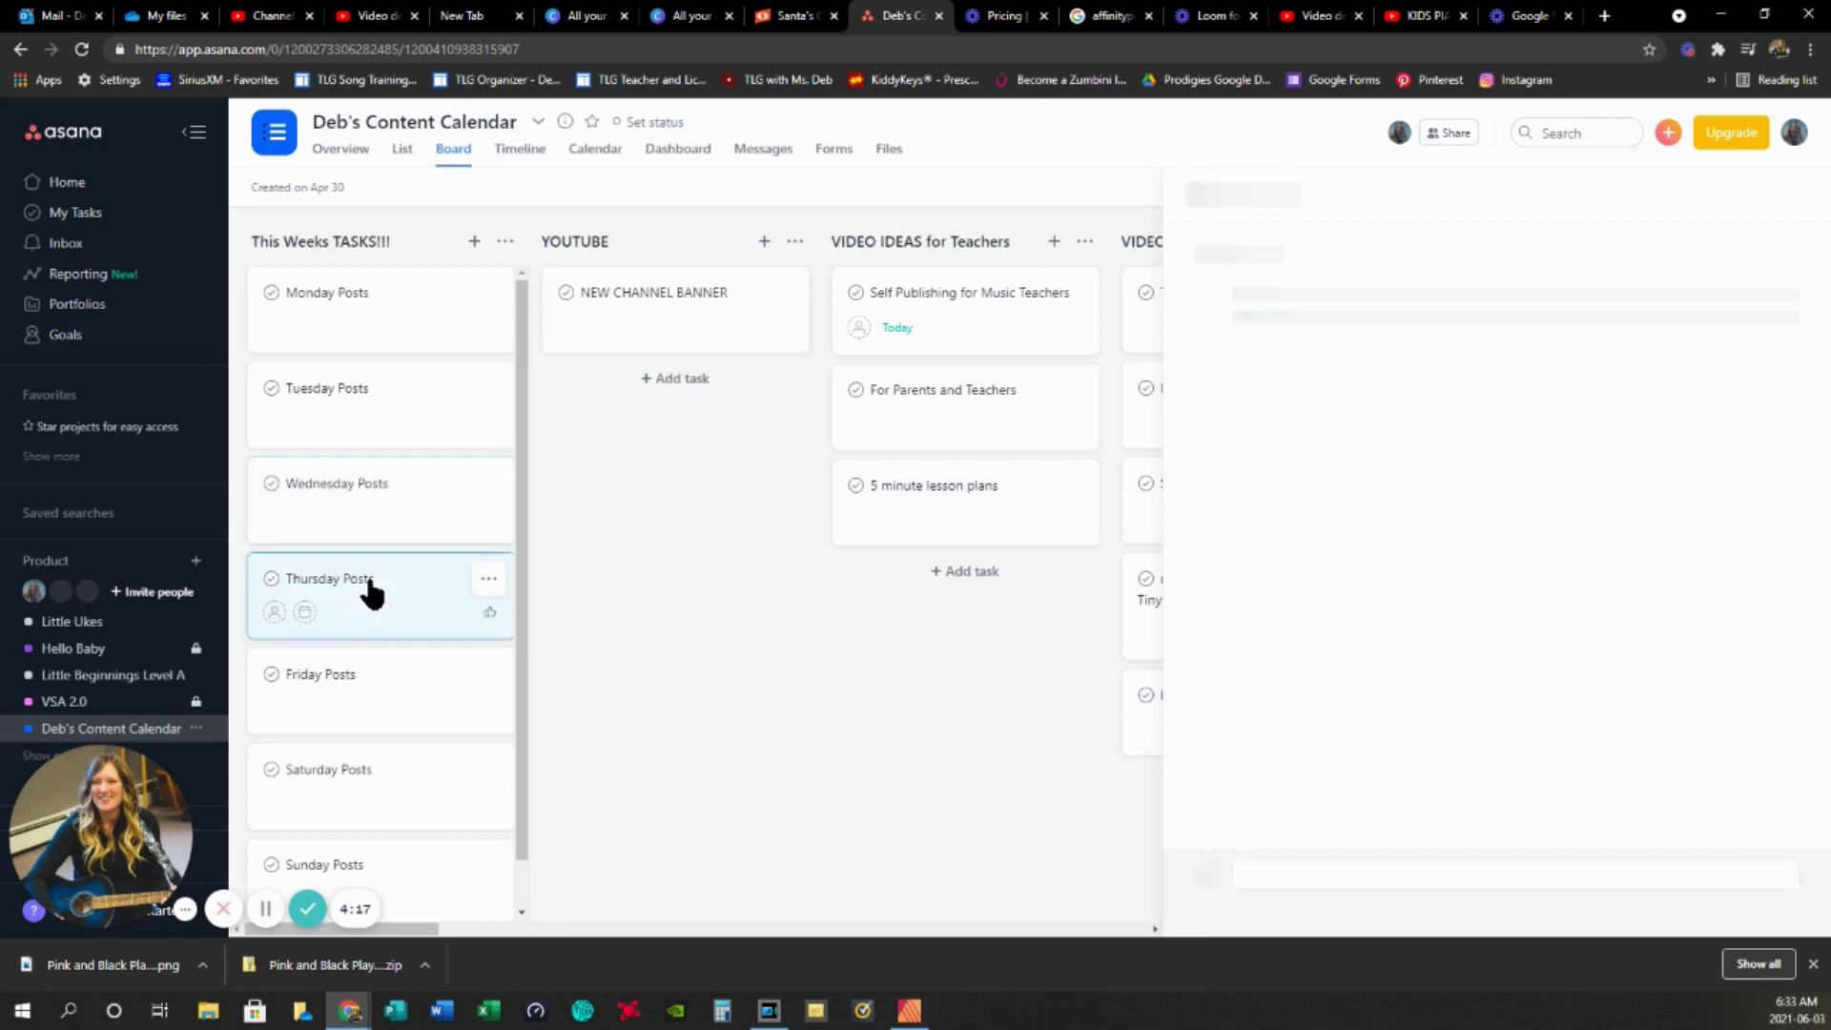
{"action": "left_click", "coordinate": [355, 689]}
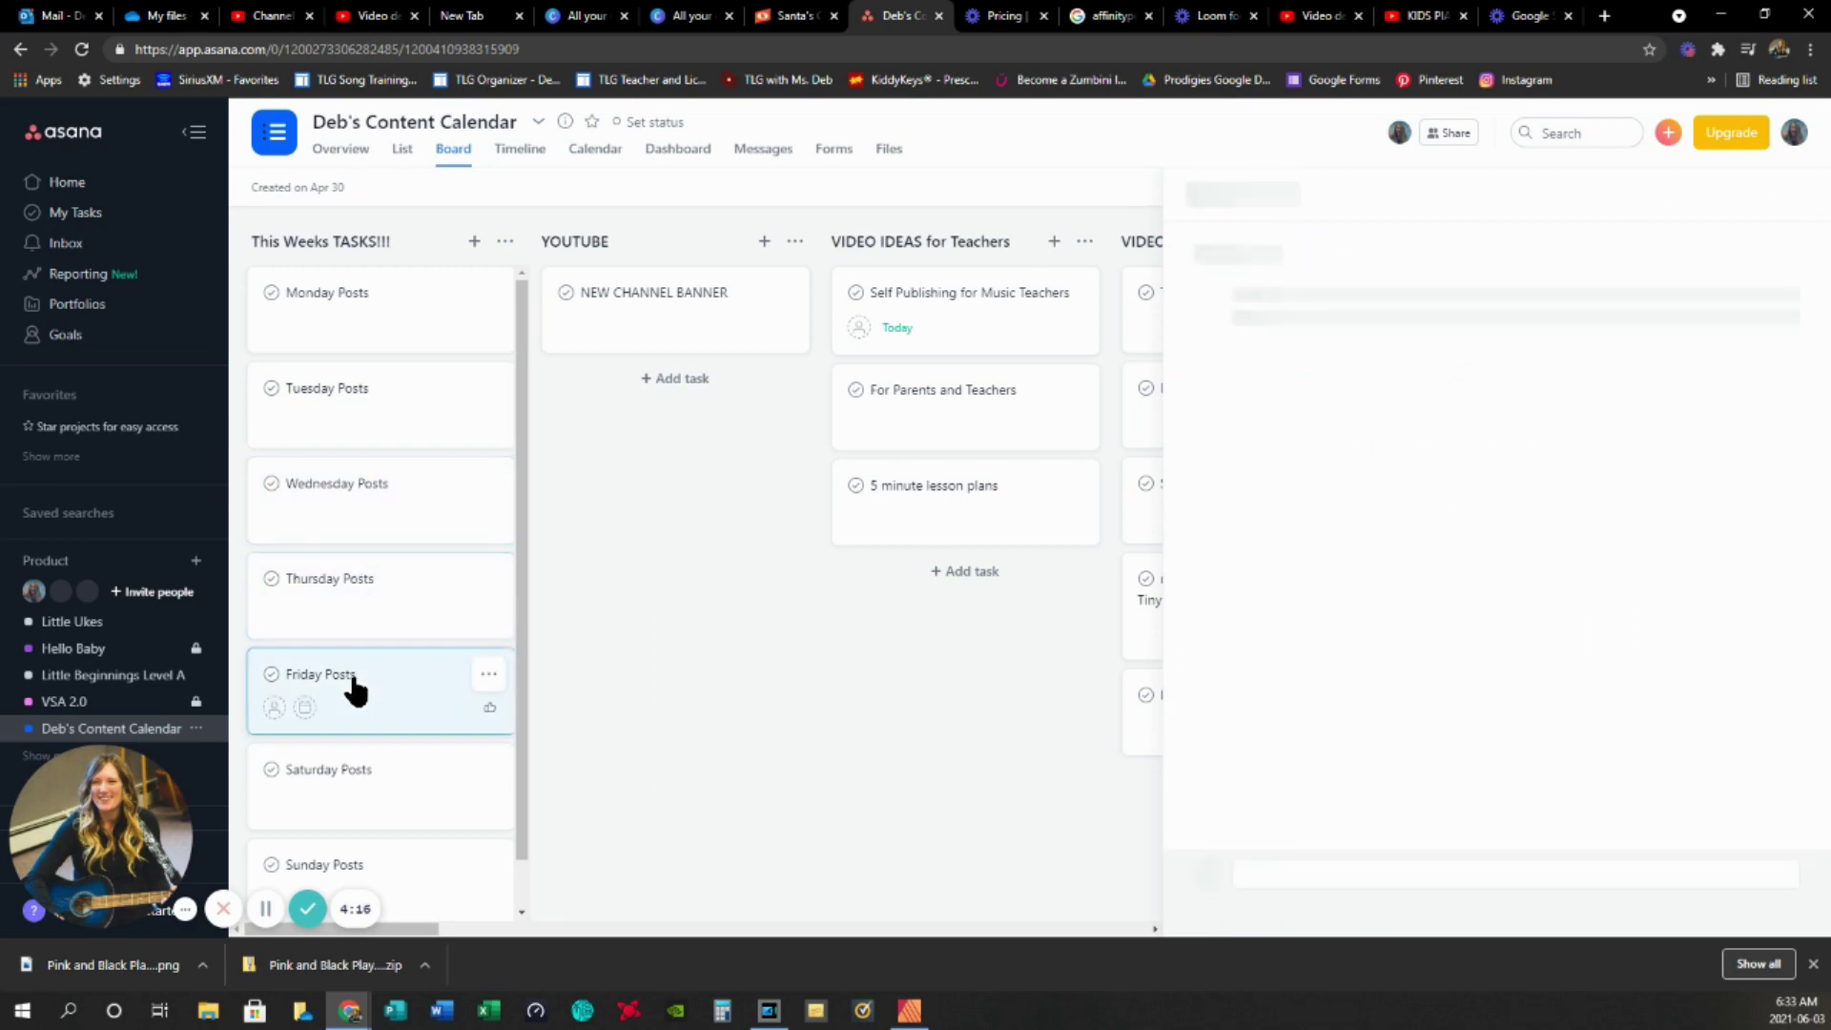
{"action": "left_click", "coordinate": [351, 775]}
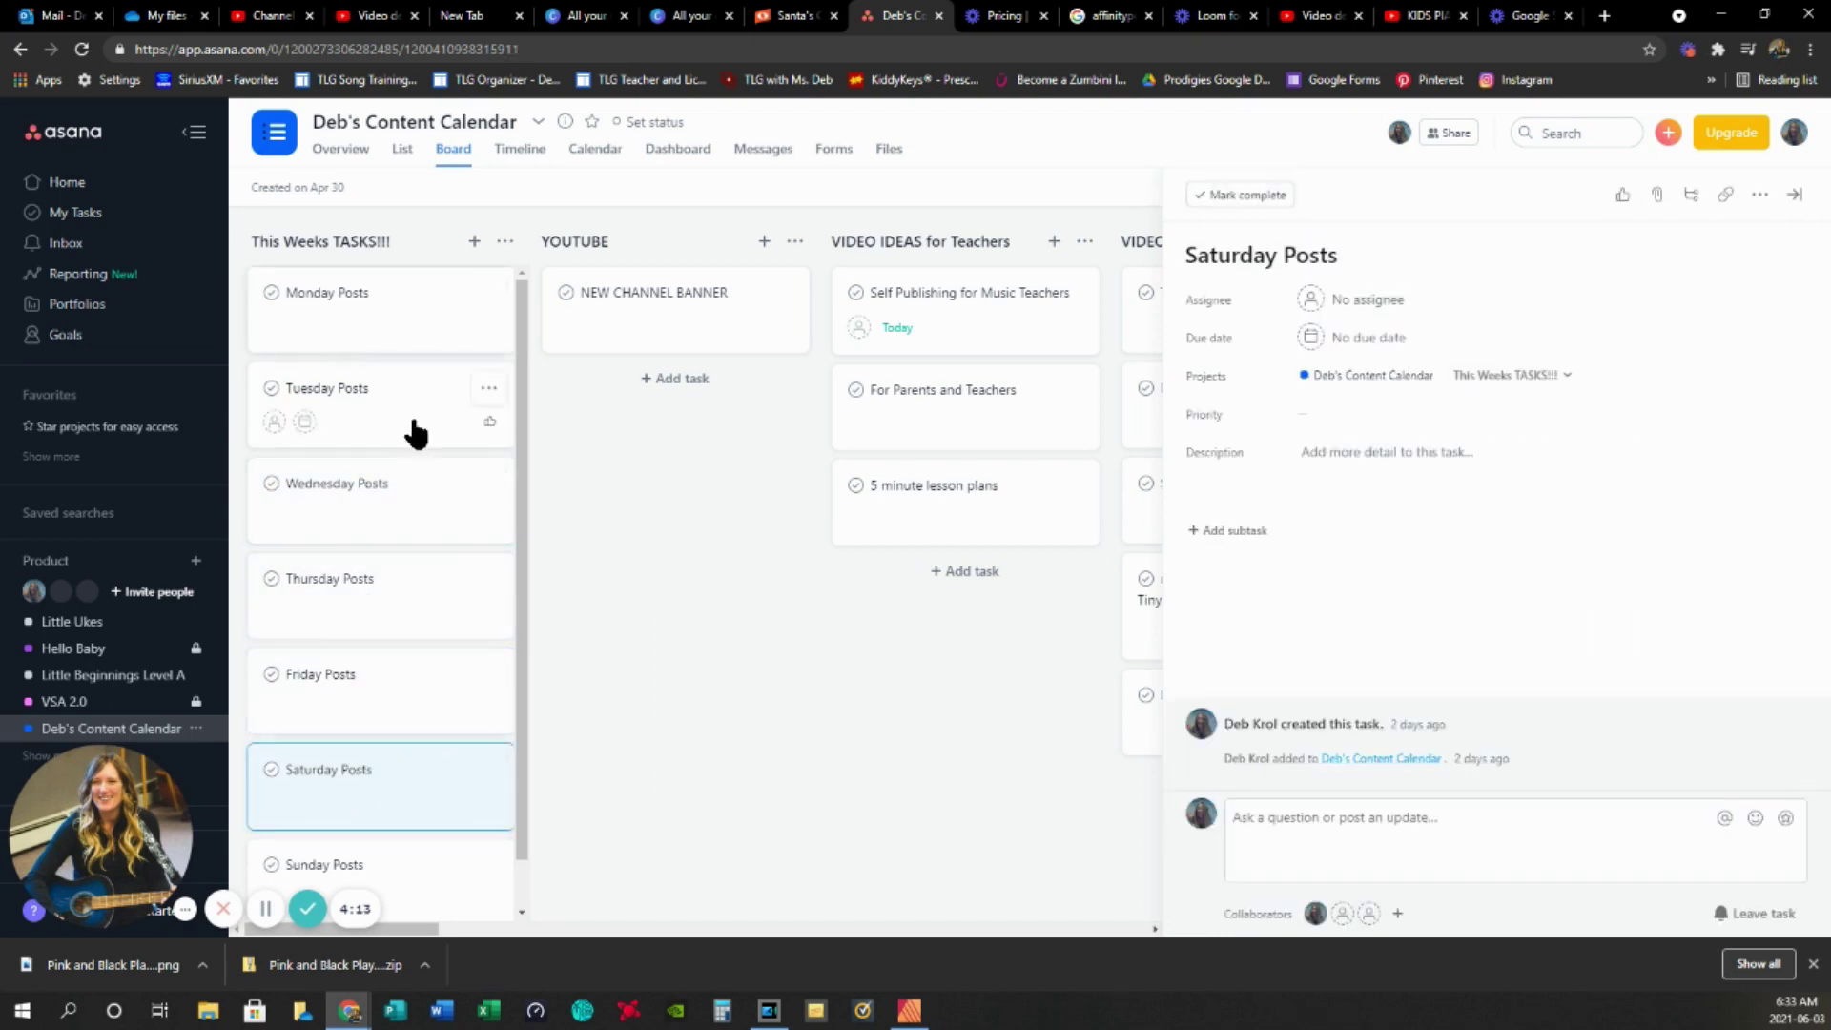
{"action": "left_click", "coordinate": [702, 590]}
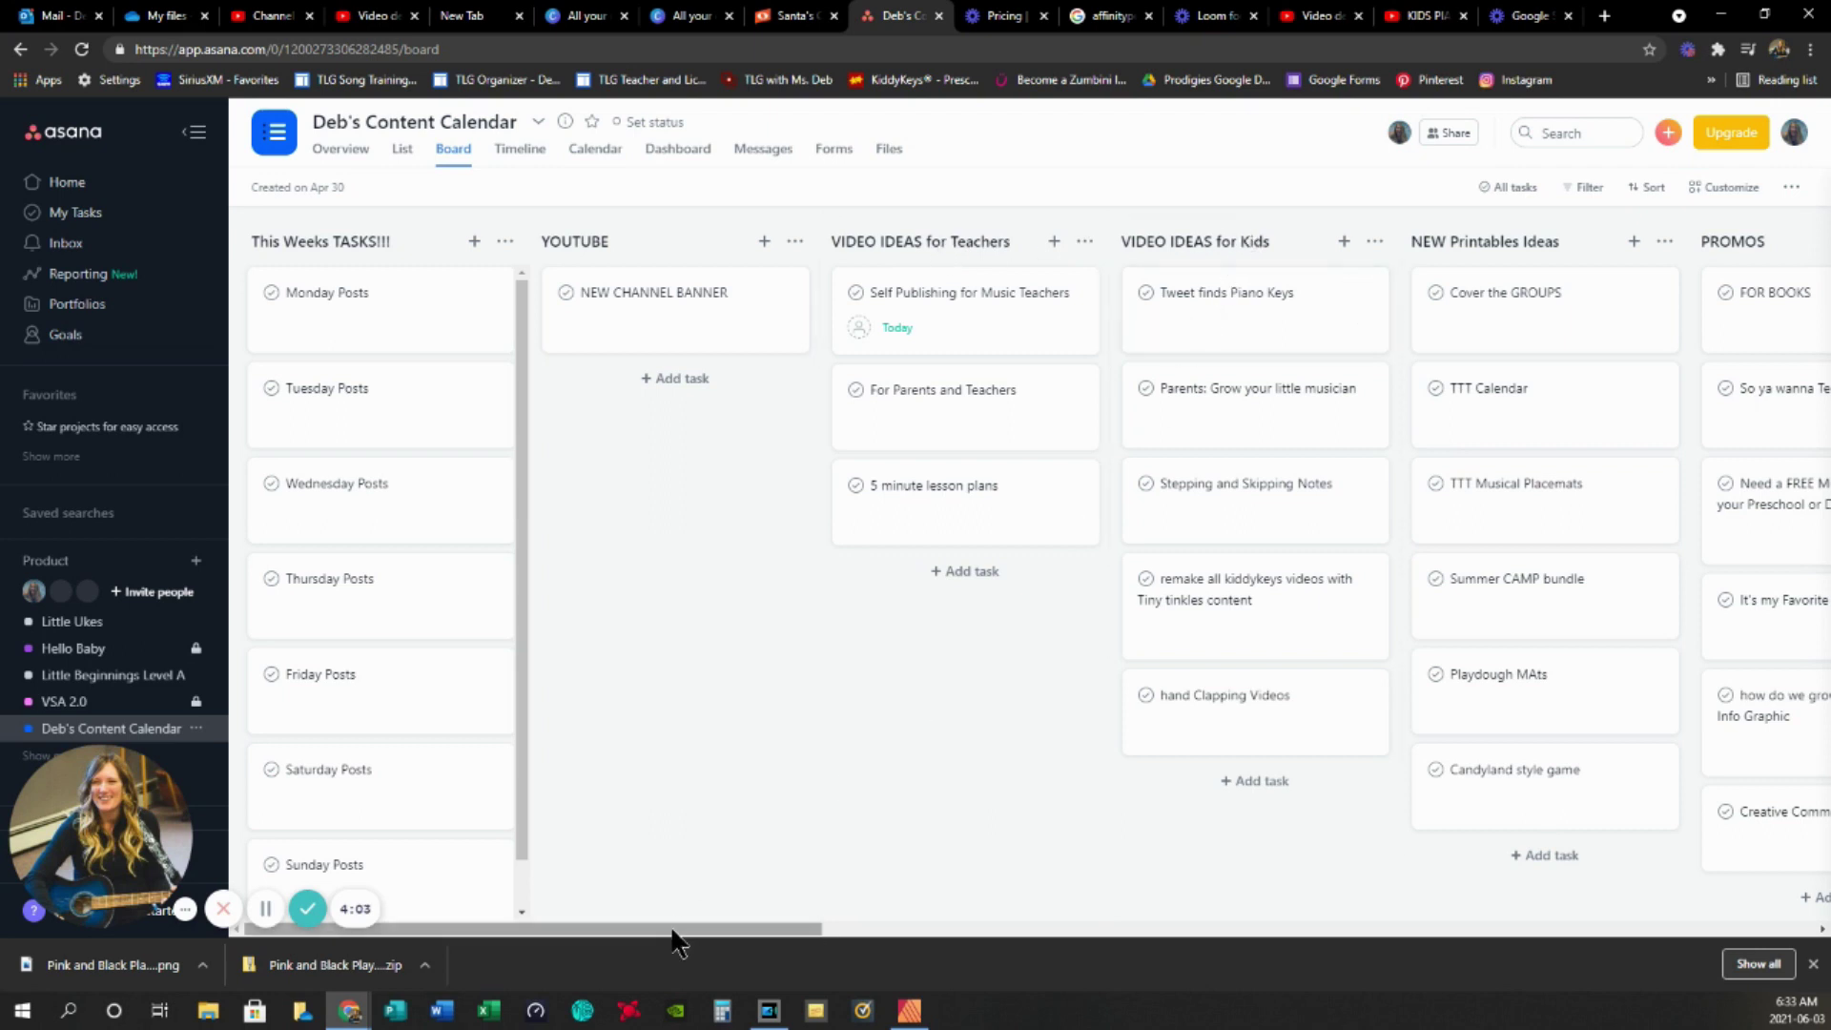
{"action": "left_click_drag", "start_coordinate": [675, 933], "coordinate": [1023, 995]}
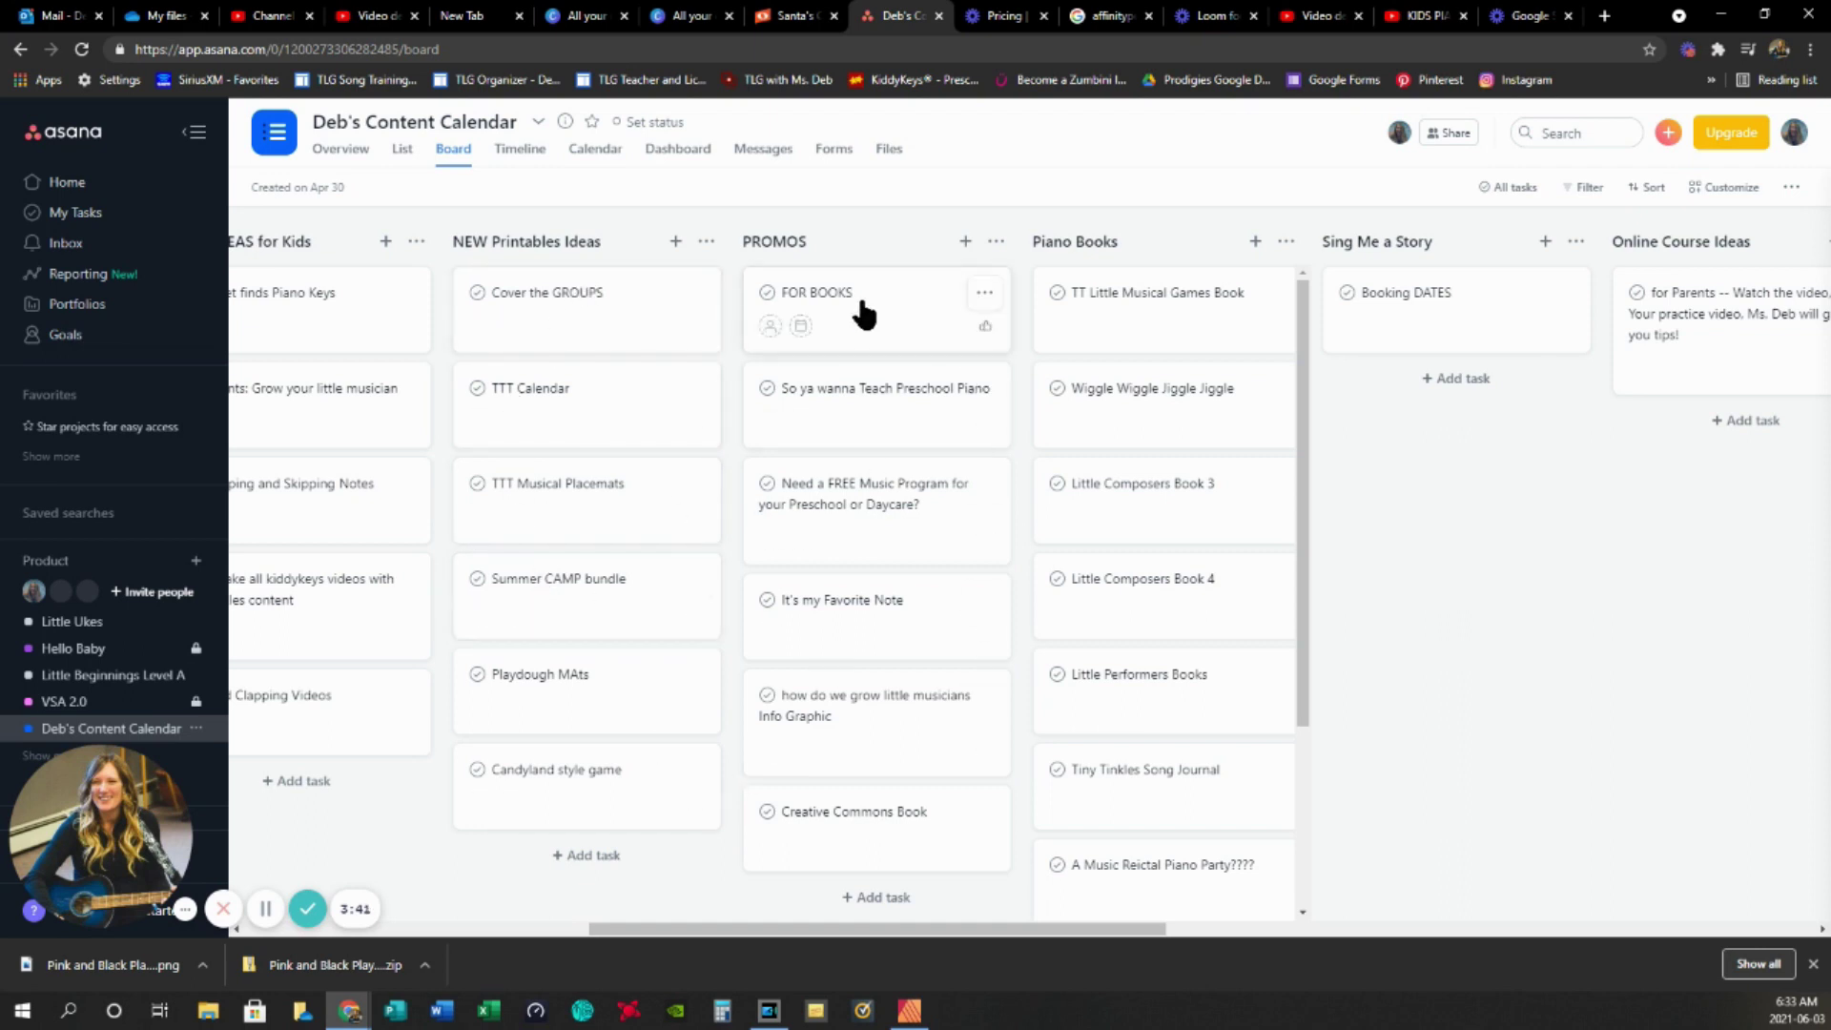
{"action": "left_click_drag", "start_coordinate": [881, 930], "coordinate": [388, 850]}
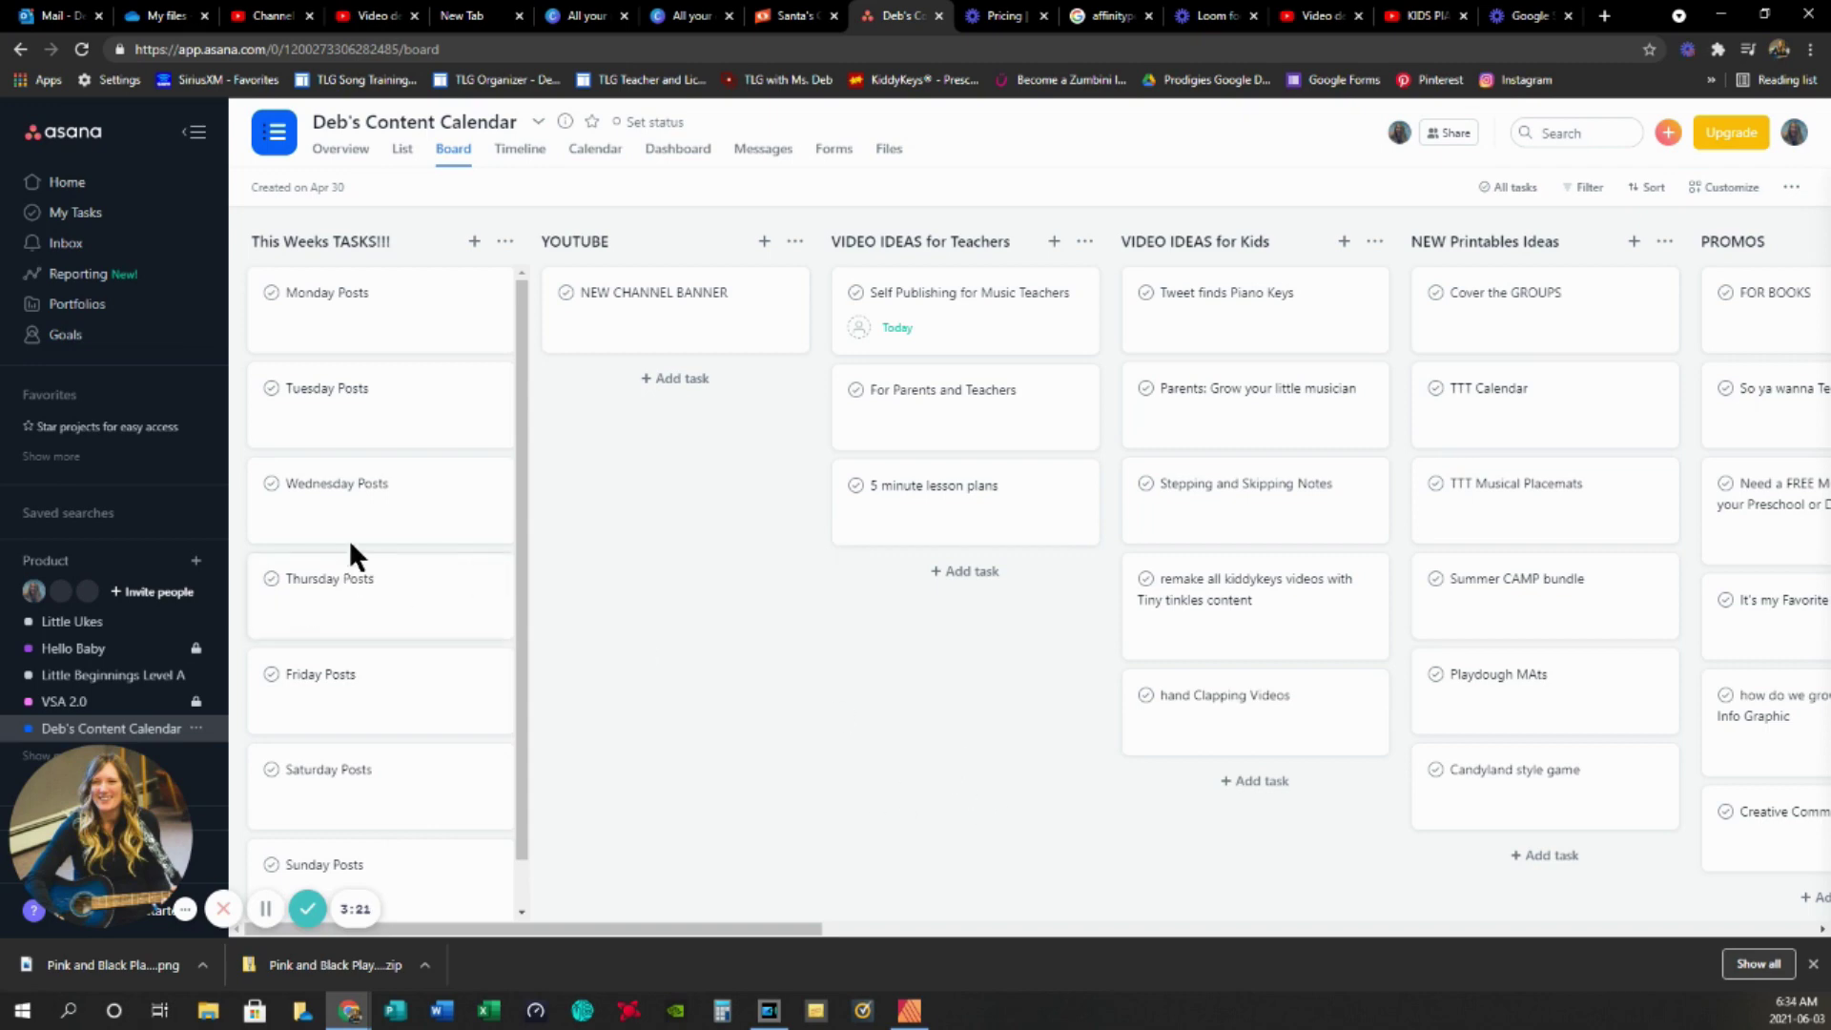
{"action": "left_click", "coordinate": [63, 141]}
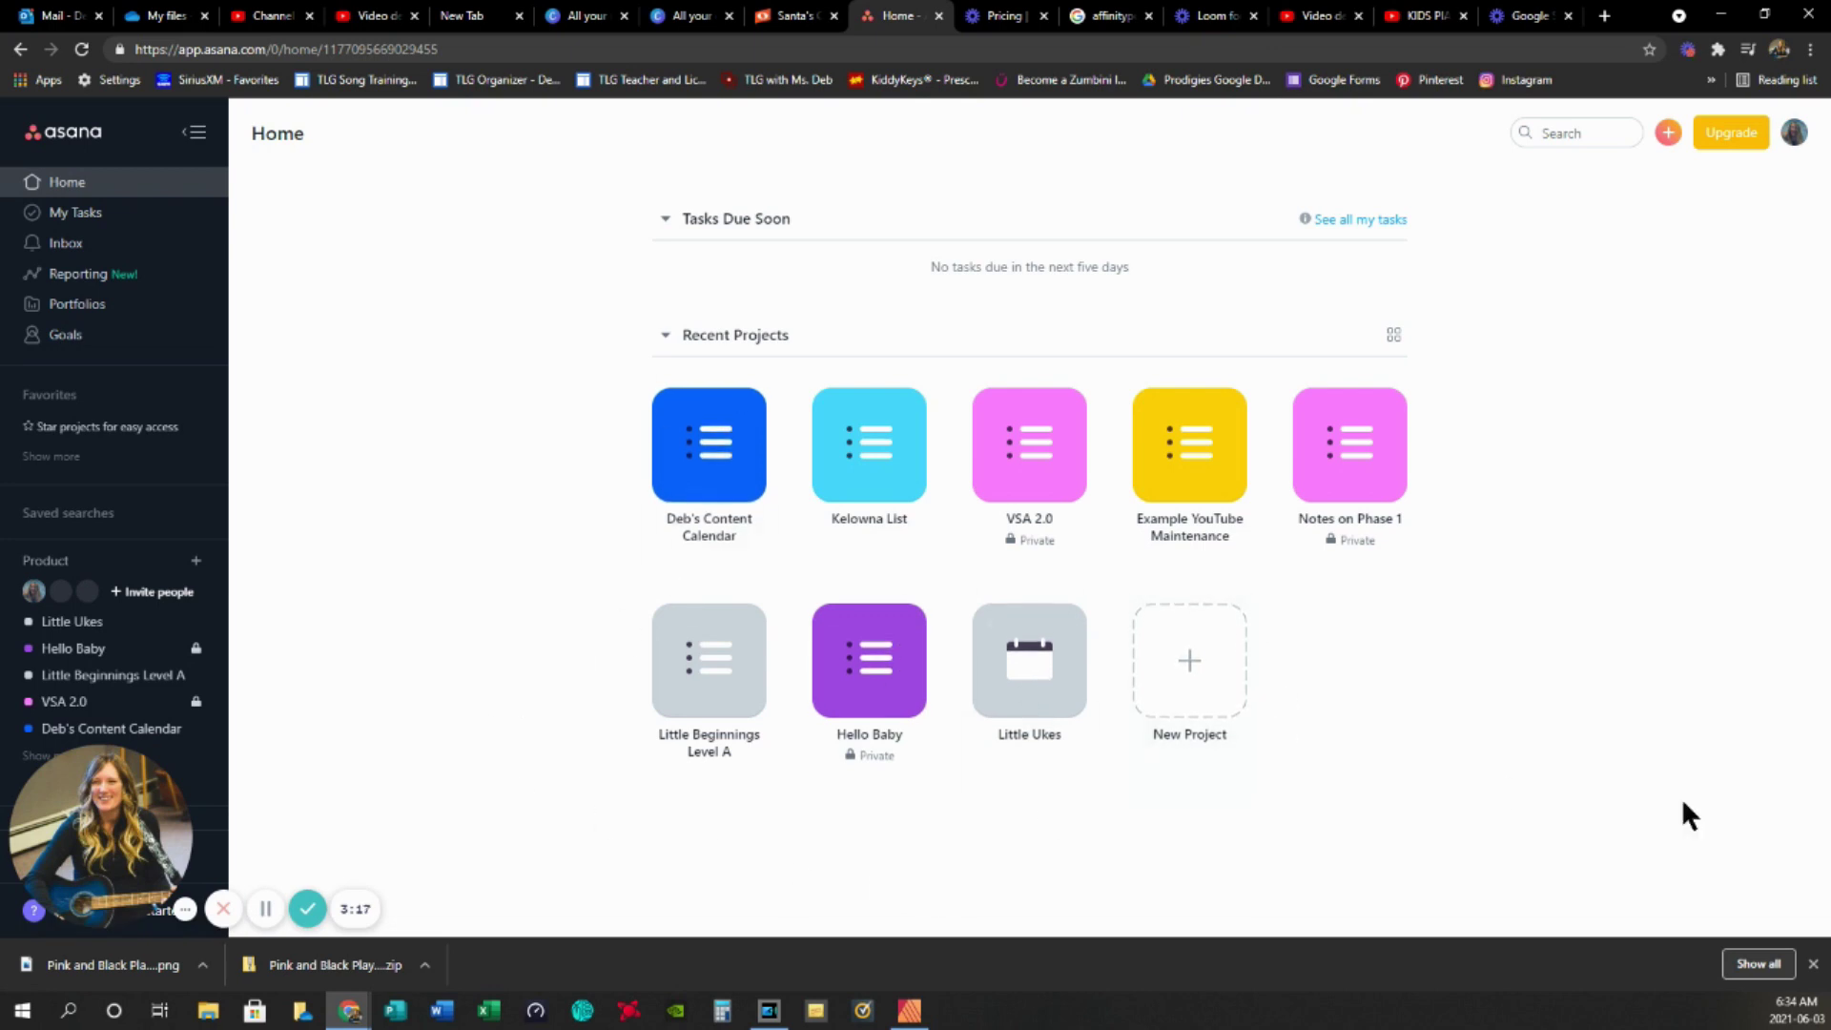
- Open the Hello Baby project from Home to view its lyric sheet tasks
{"action": "left_click", "coordinate": [884, 660]}
{"action": "scroll", "coordinate": [1124, 686], "scroll_direction": "down", "scroll_amount": 2}
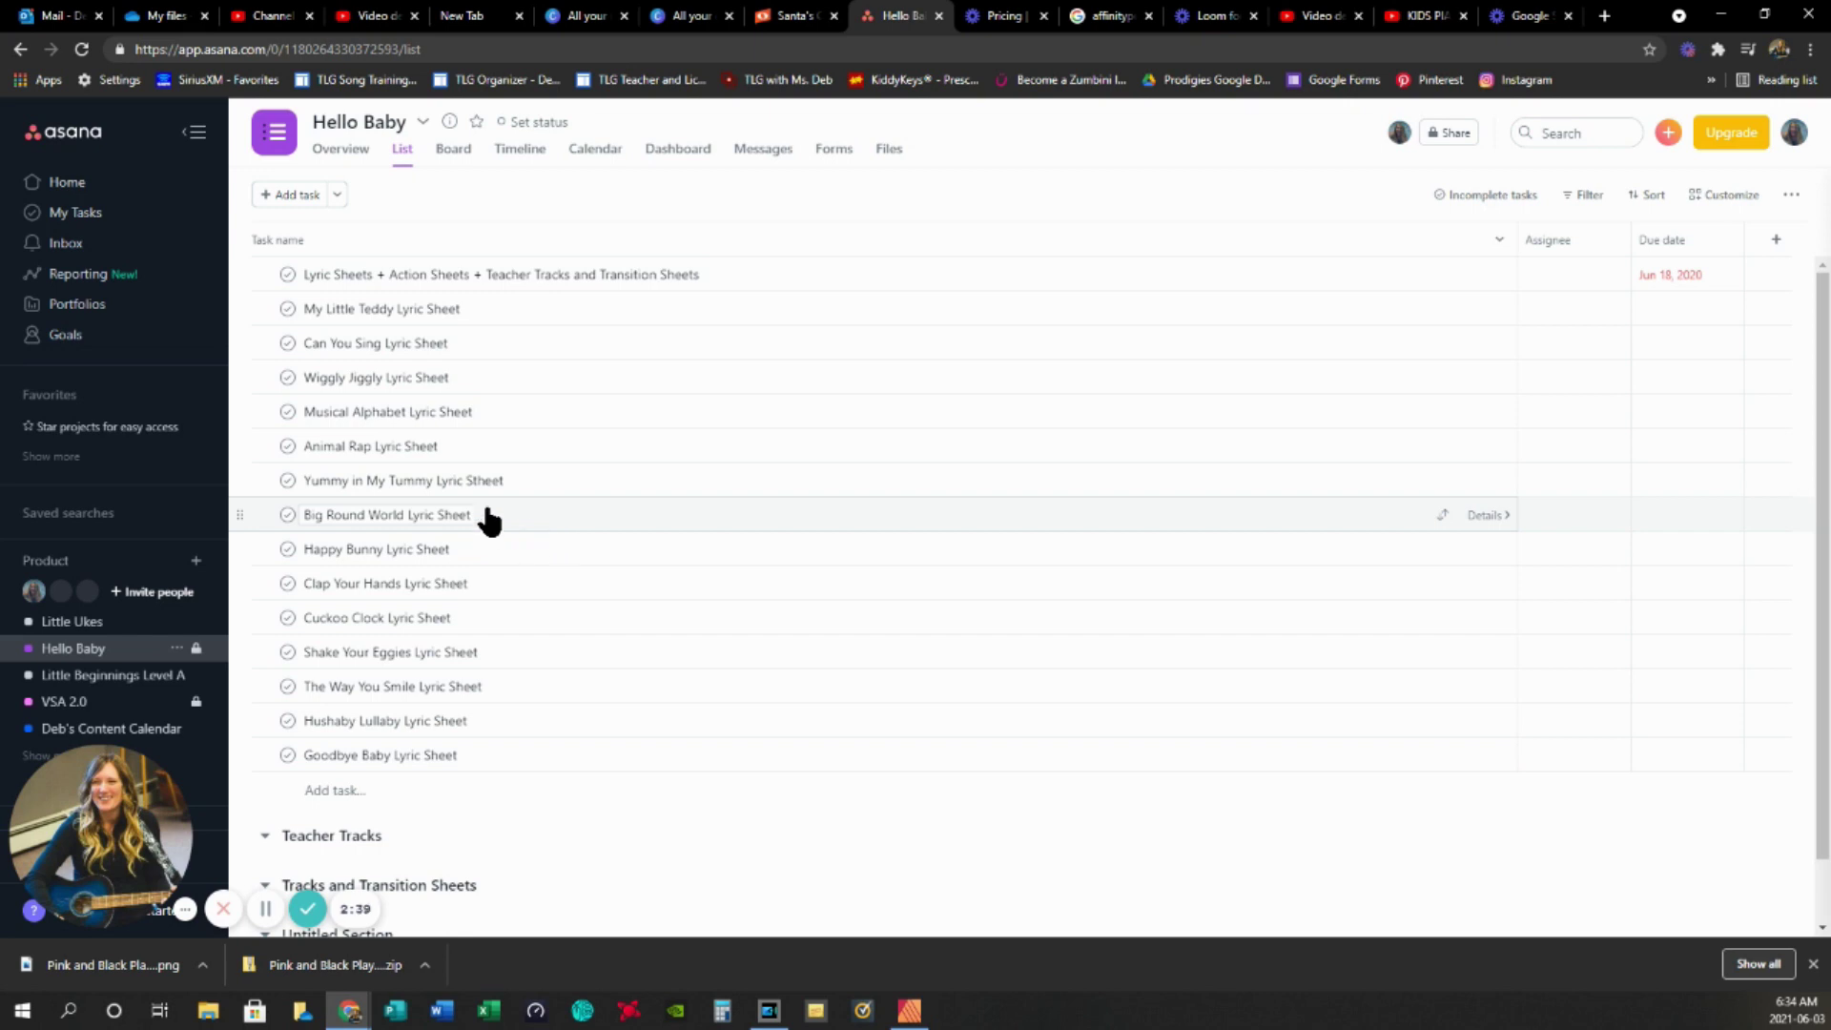
- Move between the Noteflight, Asana and Canva pages, ending on Canva's All your designs grid
{"action": "left_click", "coordinate": [801, 17]}
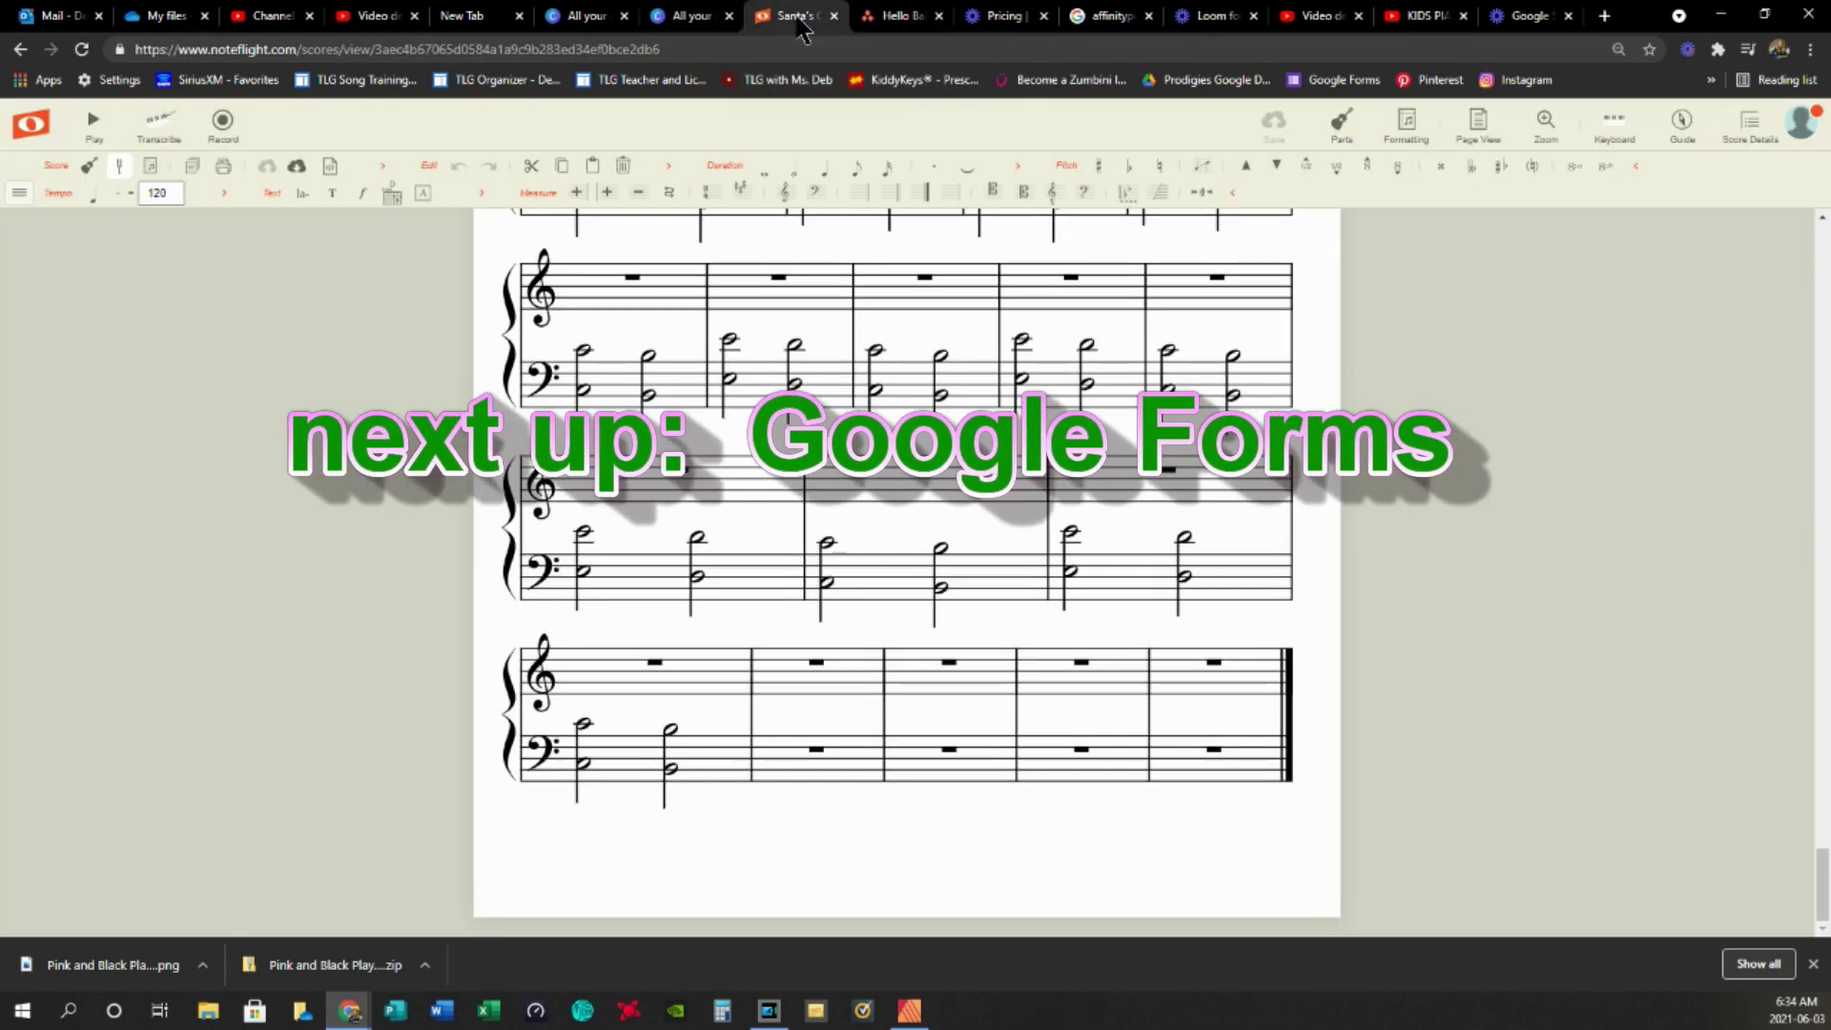
{"action": "left_click", "coordinate": [887, 18]}
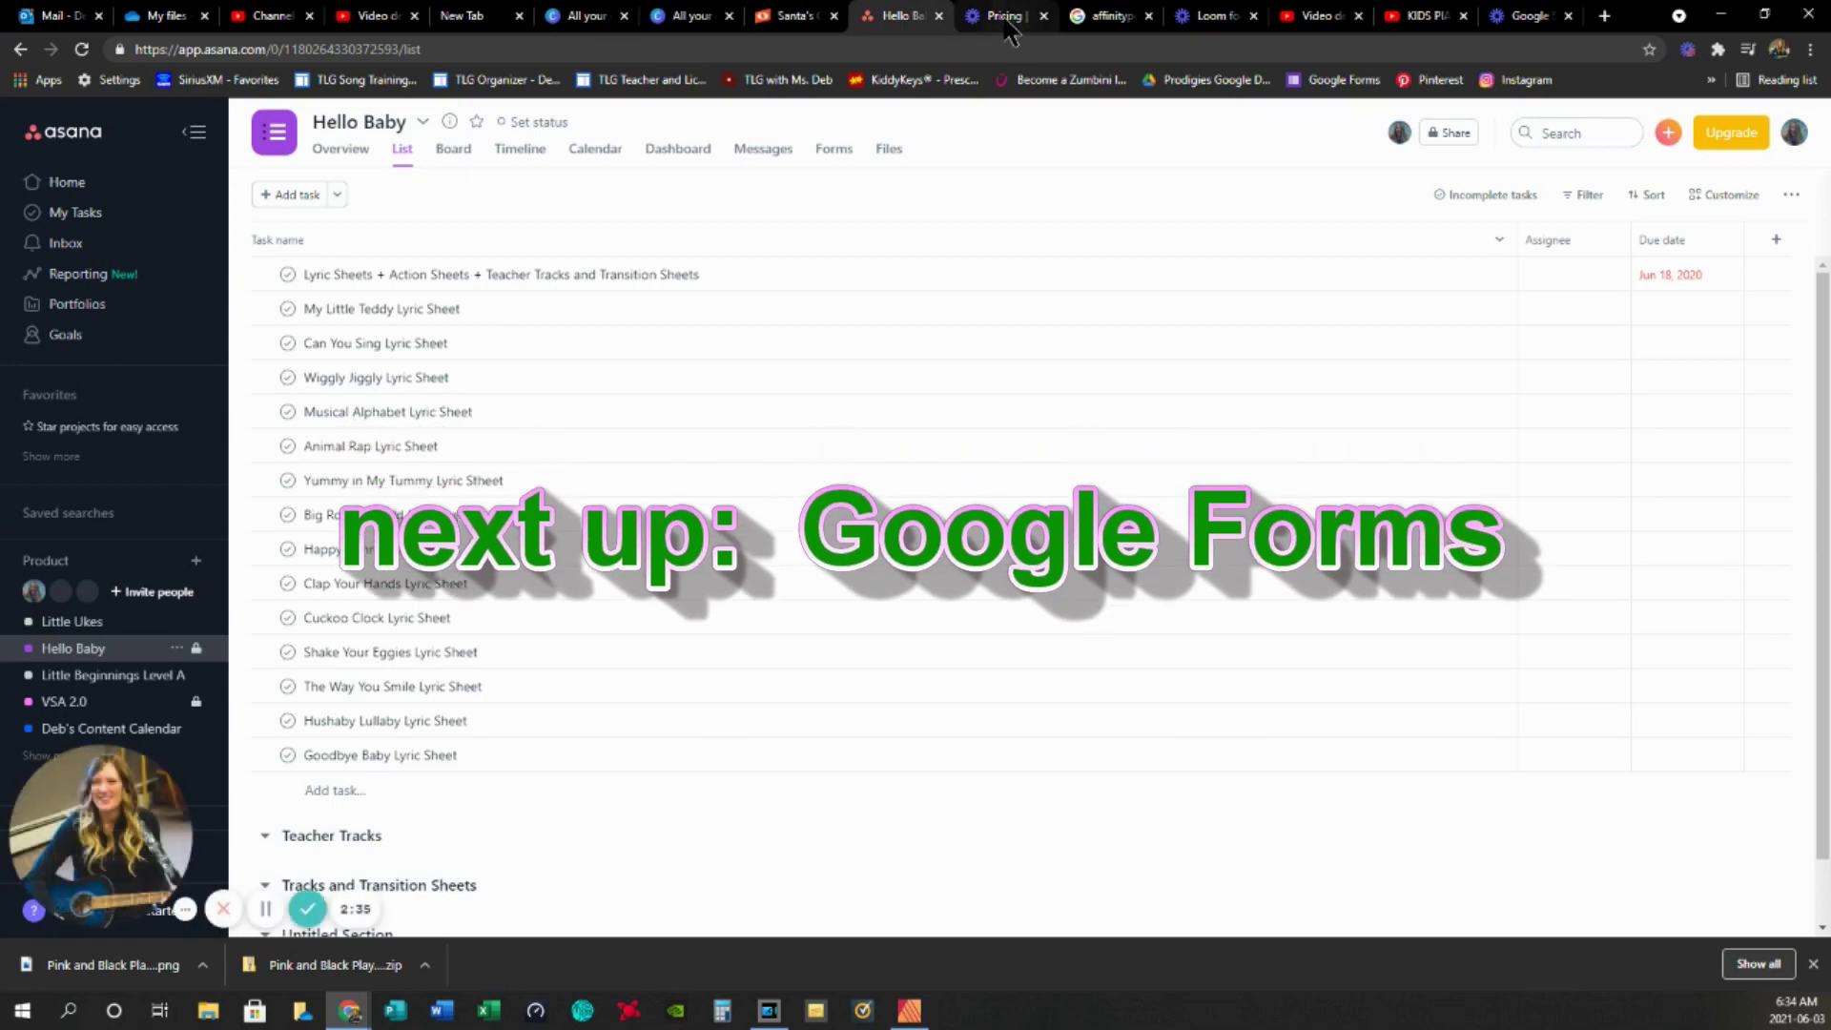
{"action": "left_click", "coordinate": [809, 17]}
{"action": "left_click", "coordinate": [599, 19]}
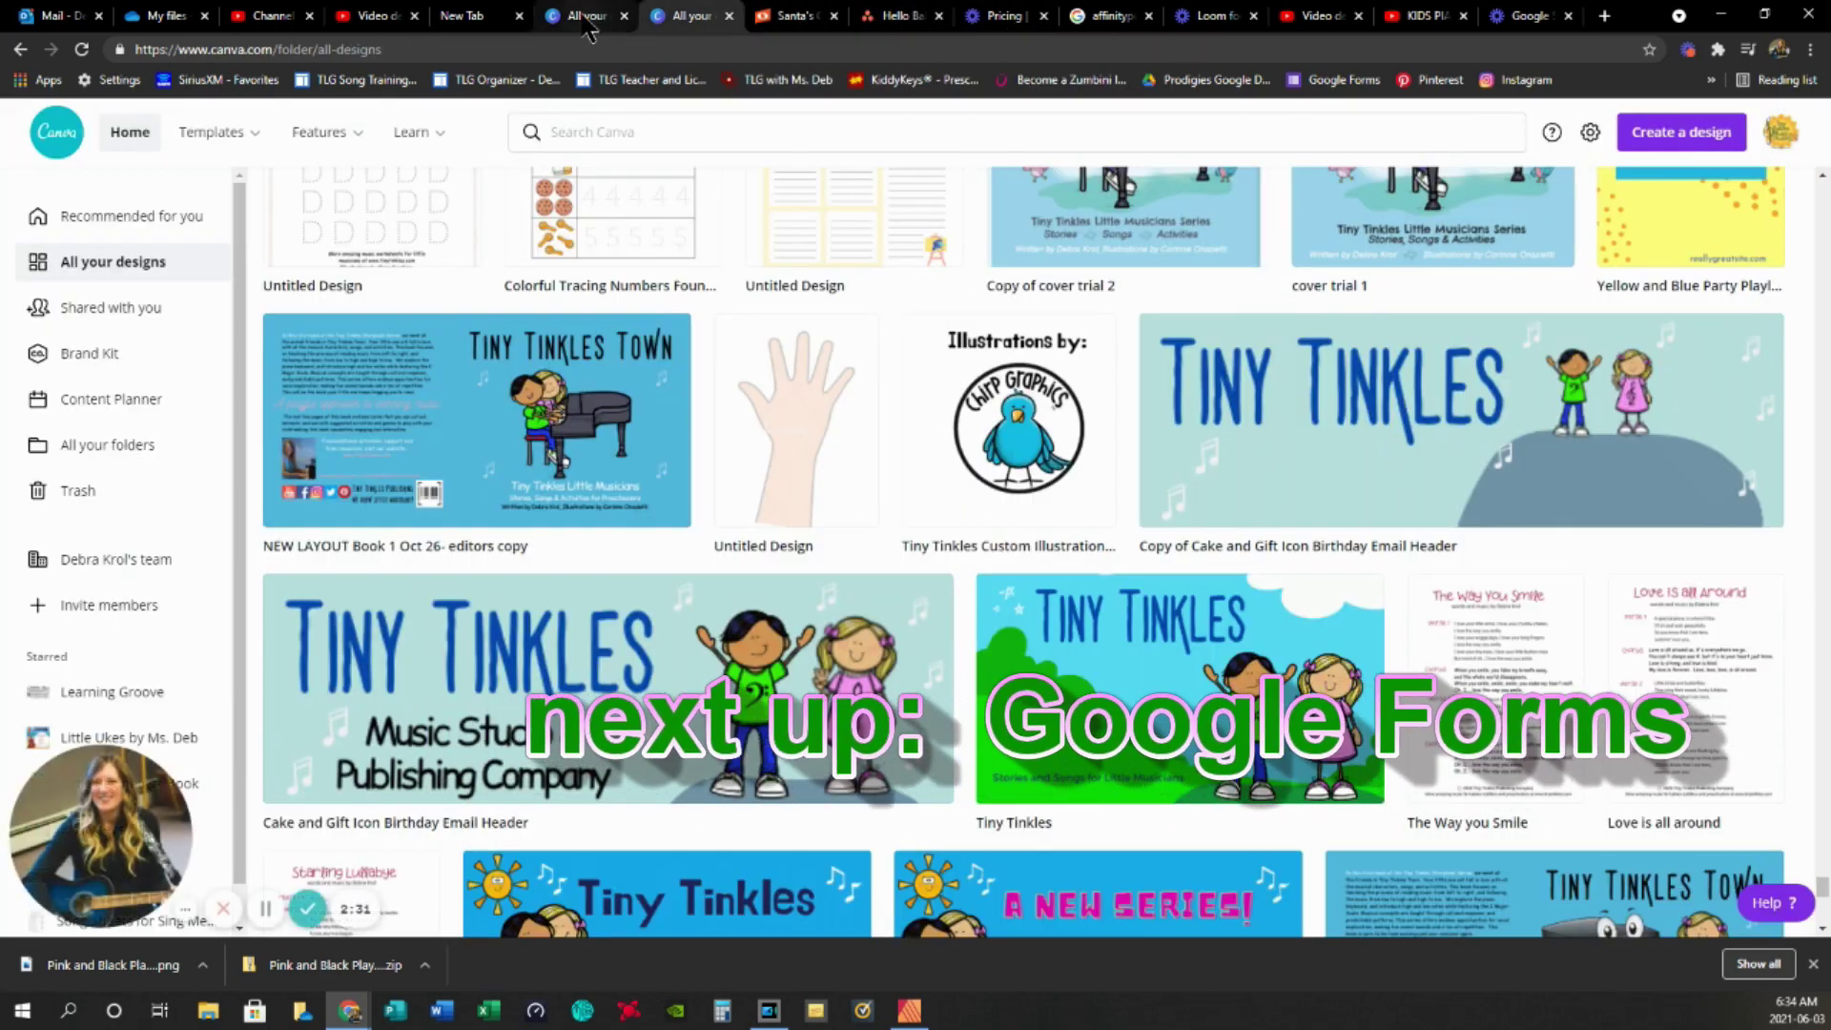
{"action": "left_click", "coordinate": [707, 23]}
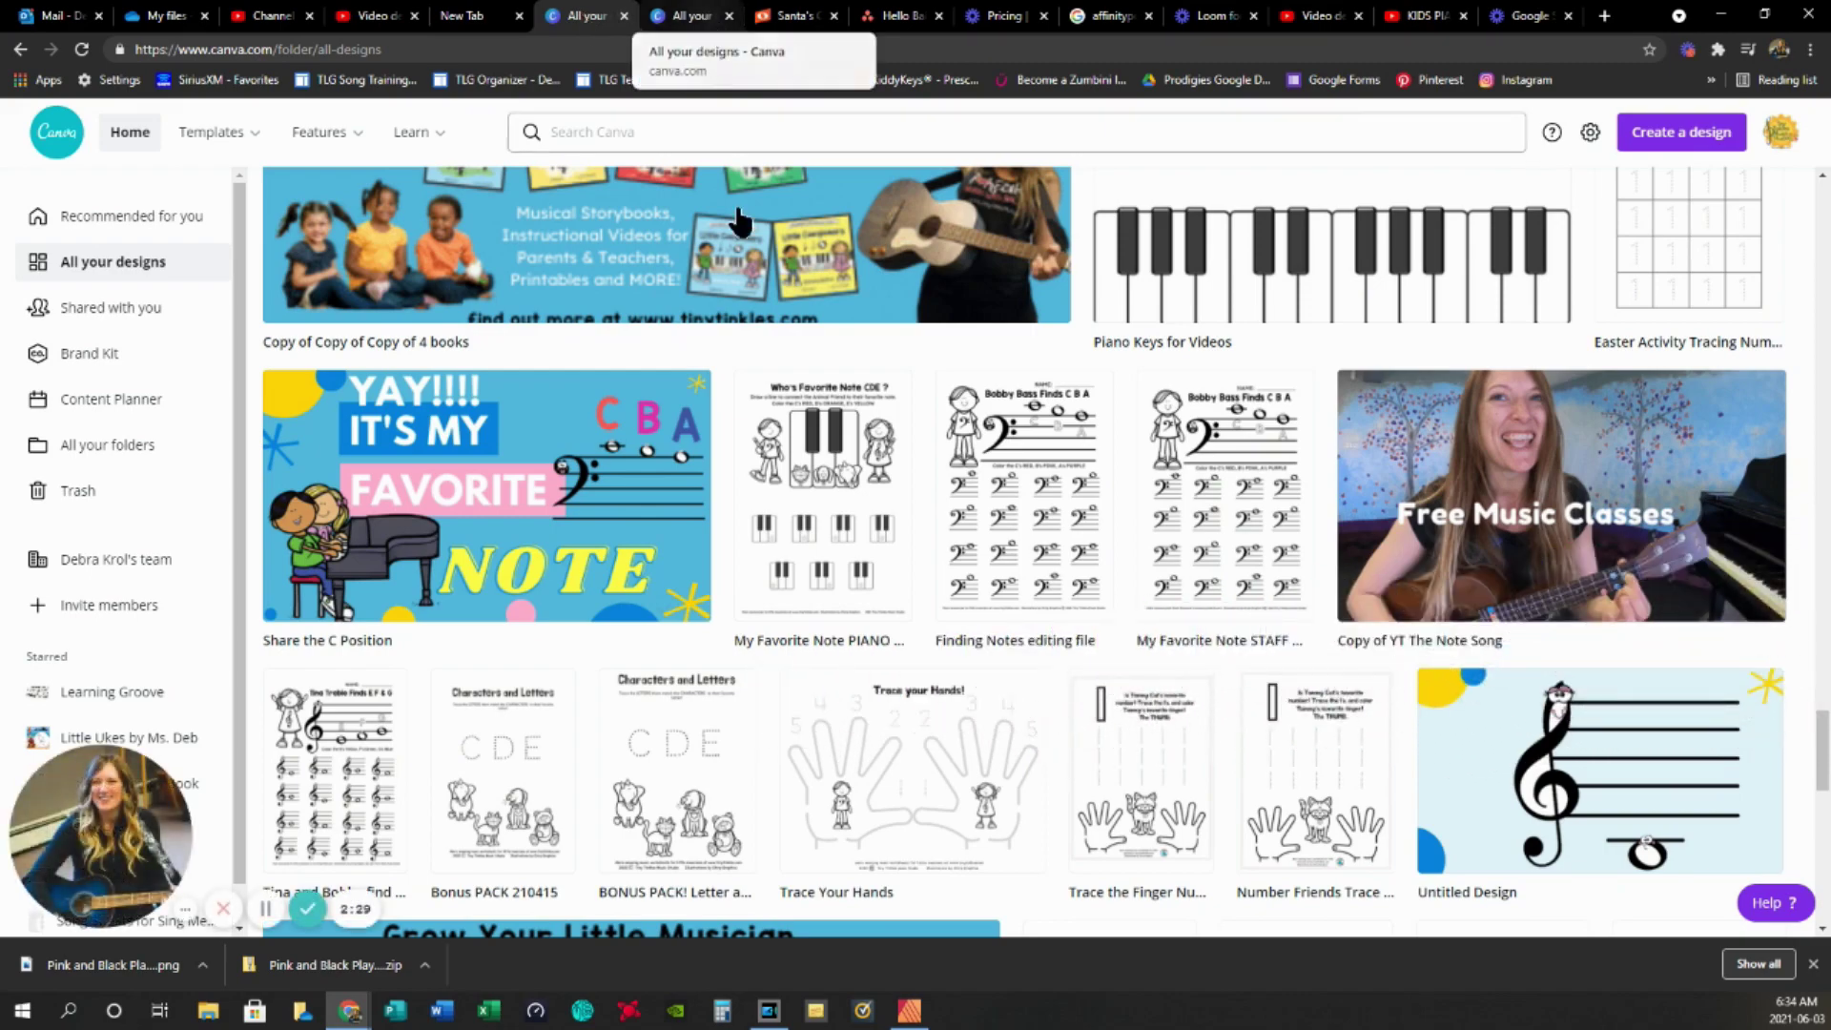
{"action": "scroll", "coordinate": [958, 618], "scroll_direction": "up", "scroll_amount": 6}
{"action": "scroll", "coordinate": [958, 618], "scroll_direction": "up", "scroll_amount": 6}
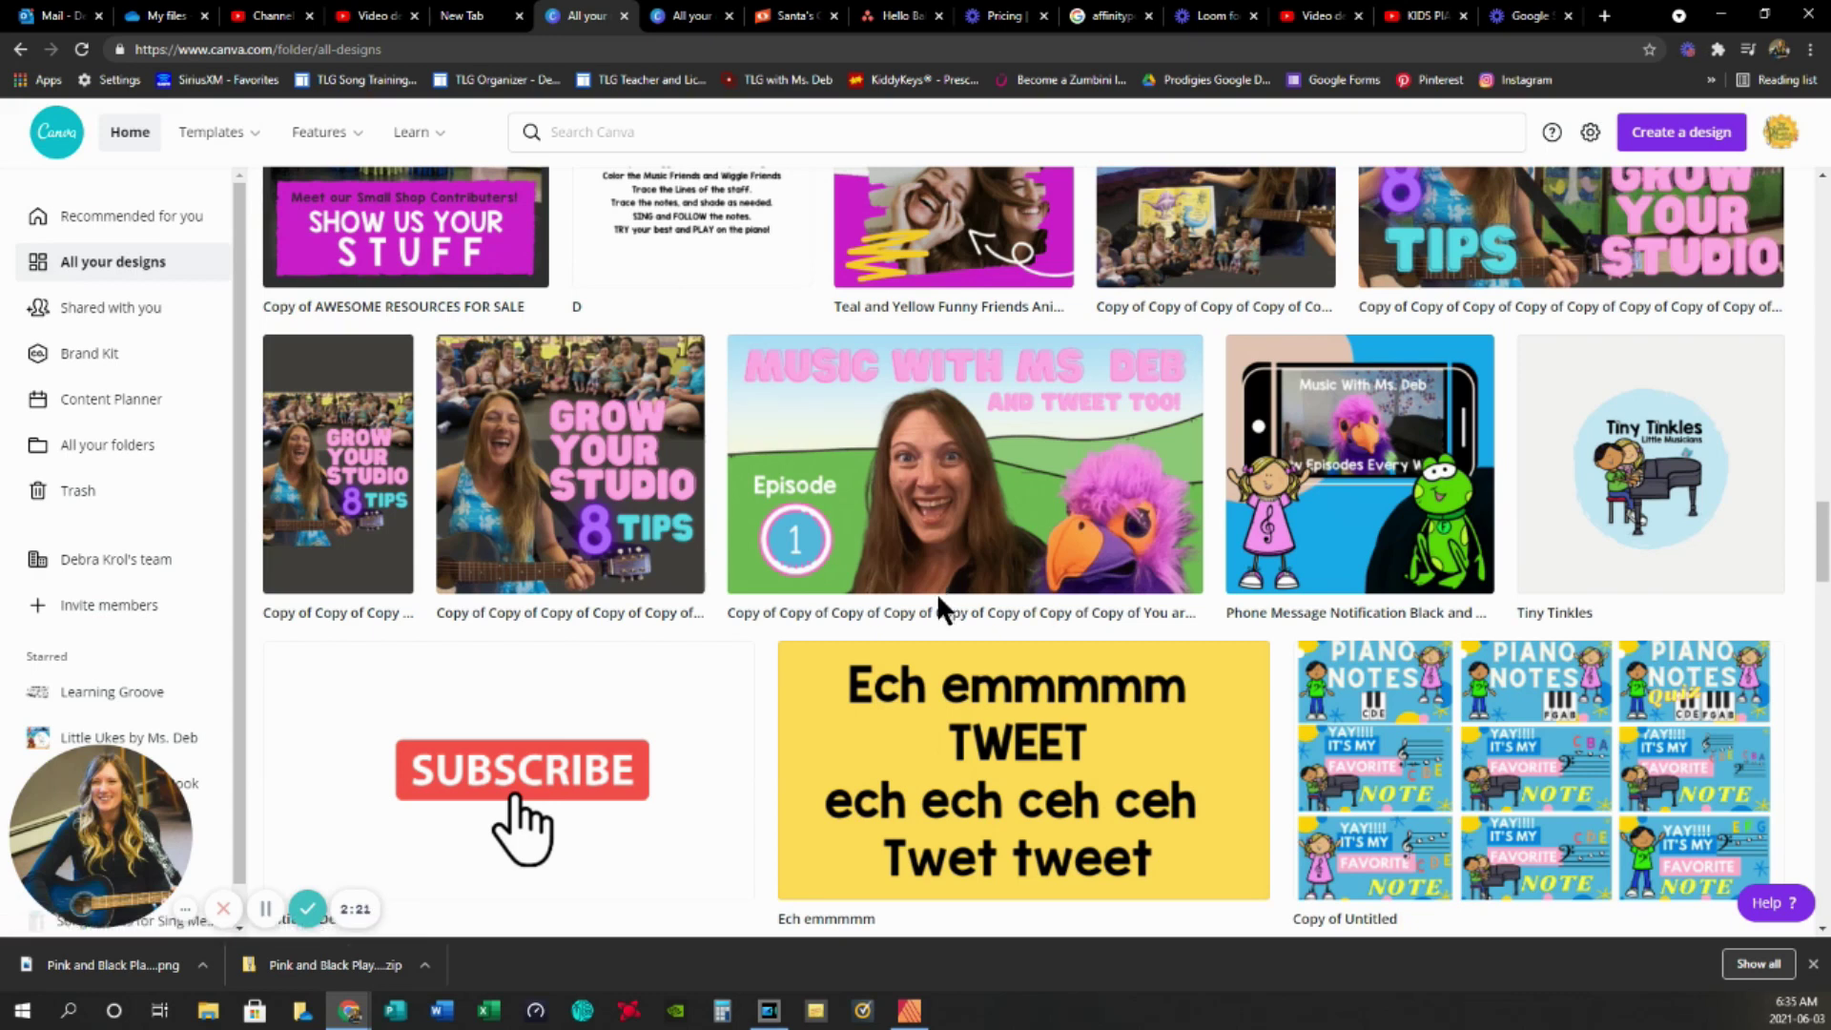
- Search the web for 'google forms' and go to the Google Forms home page
{"action": "left_click", "coordinate": [373, 50]}
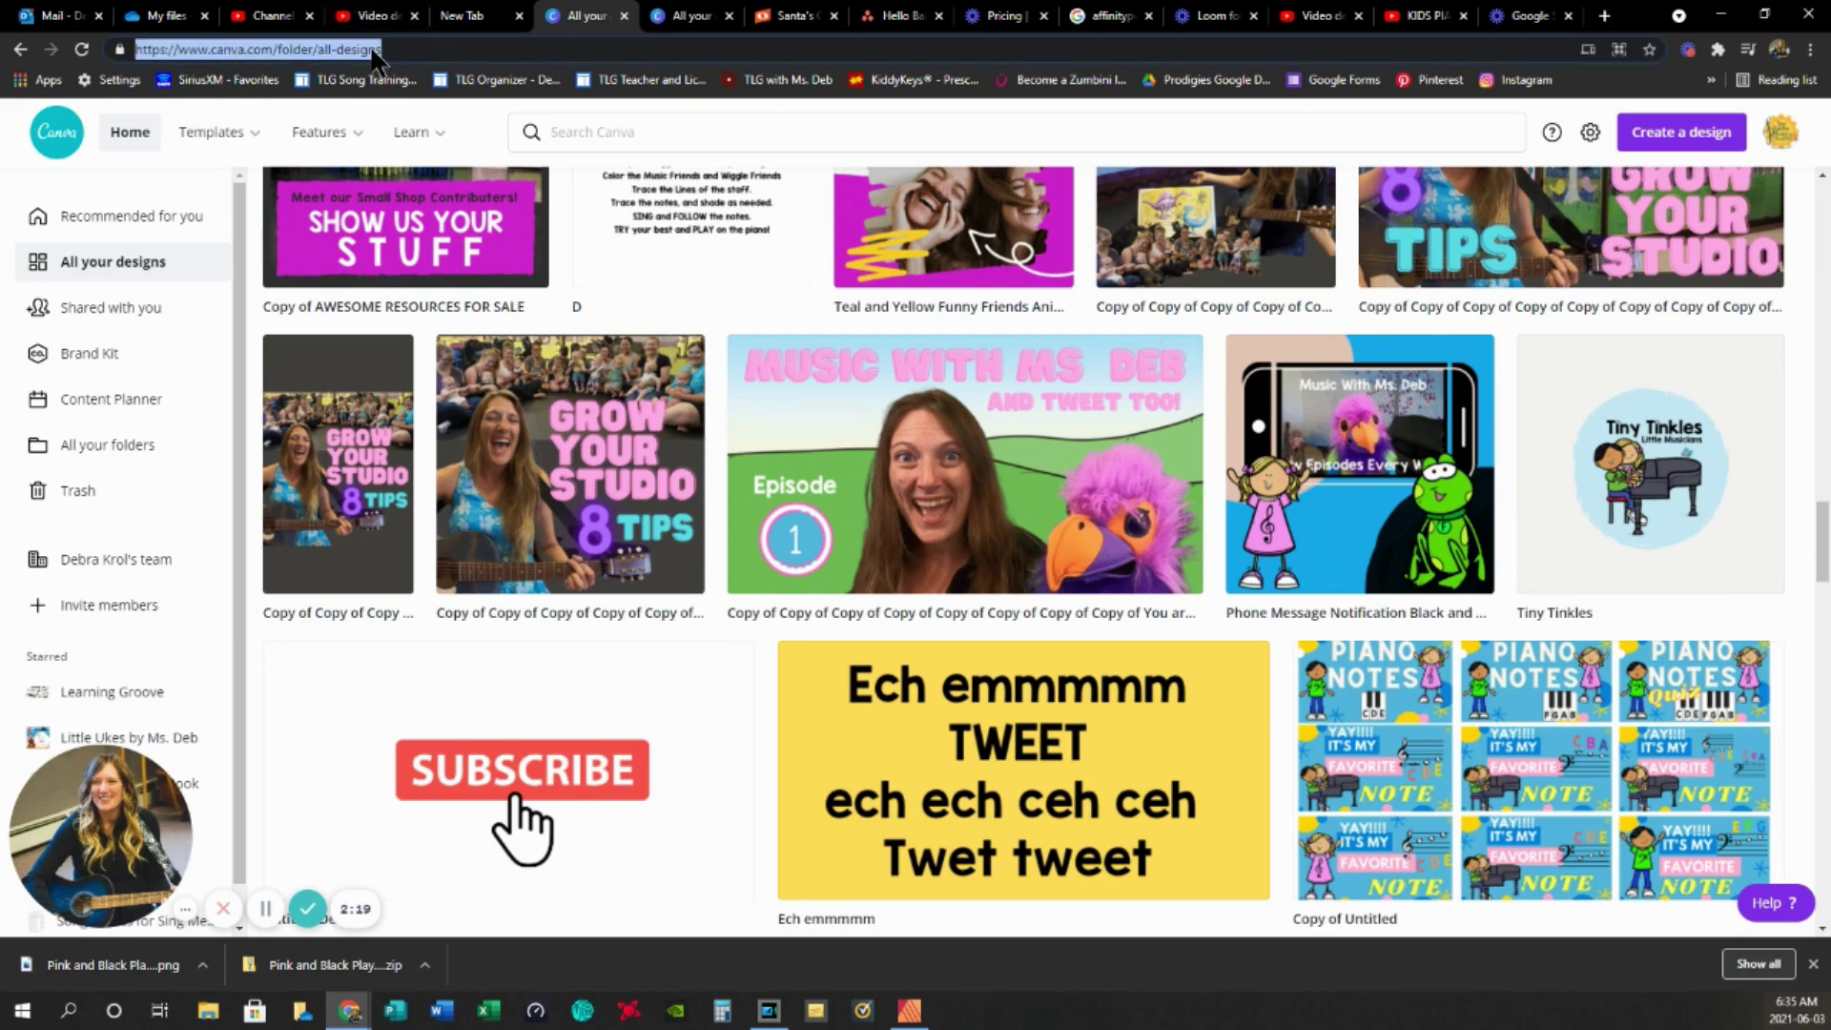
{"action": "type", "text": "goog"}
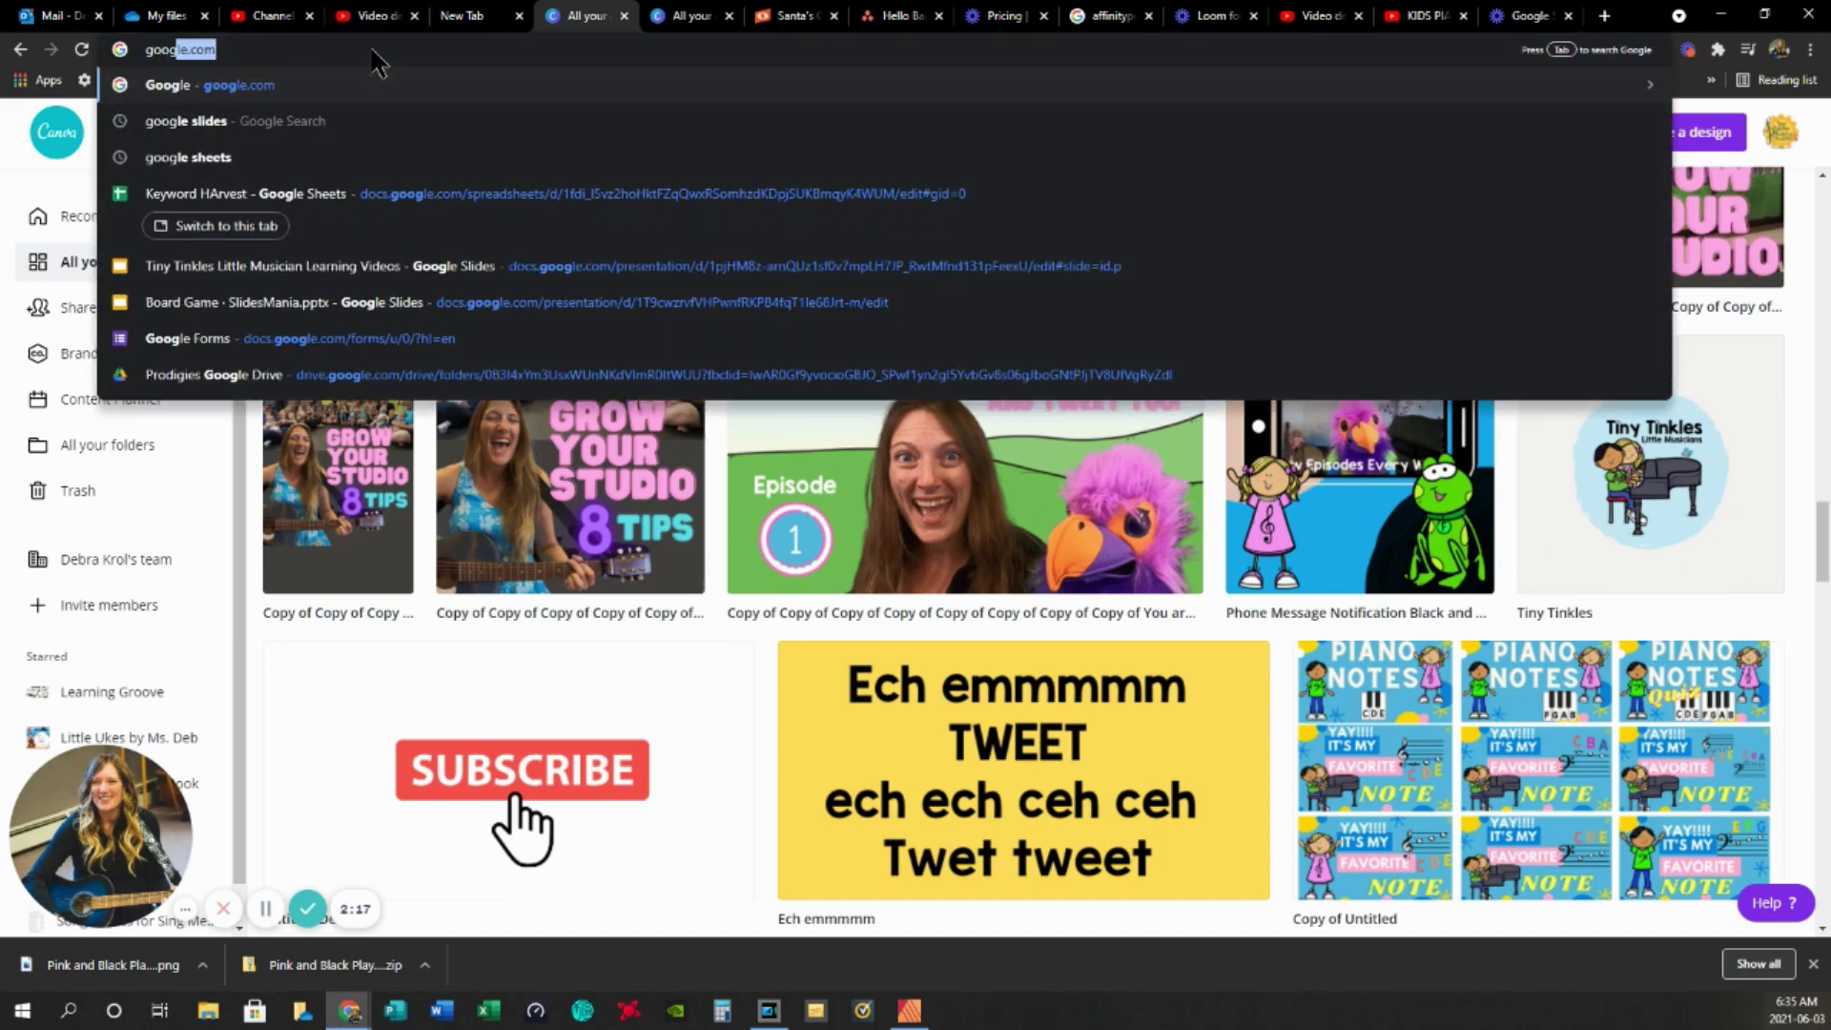
{"action": "type", "text": "le forms"}
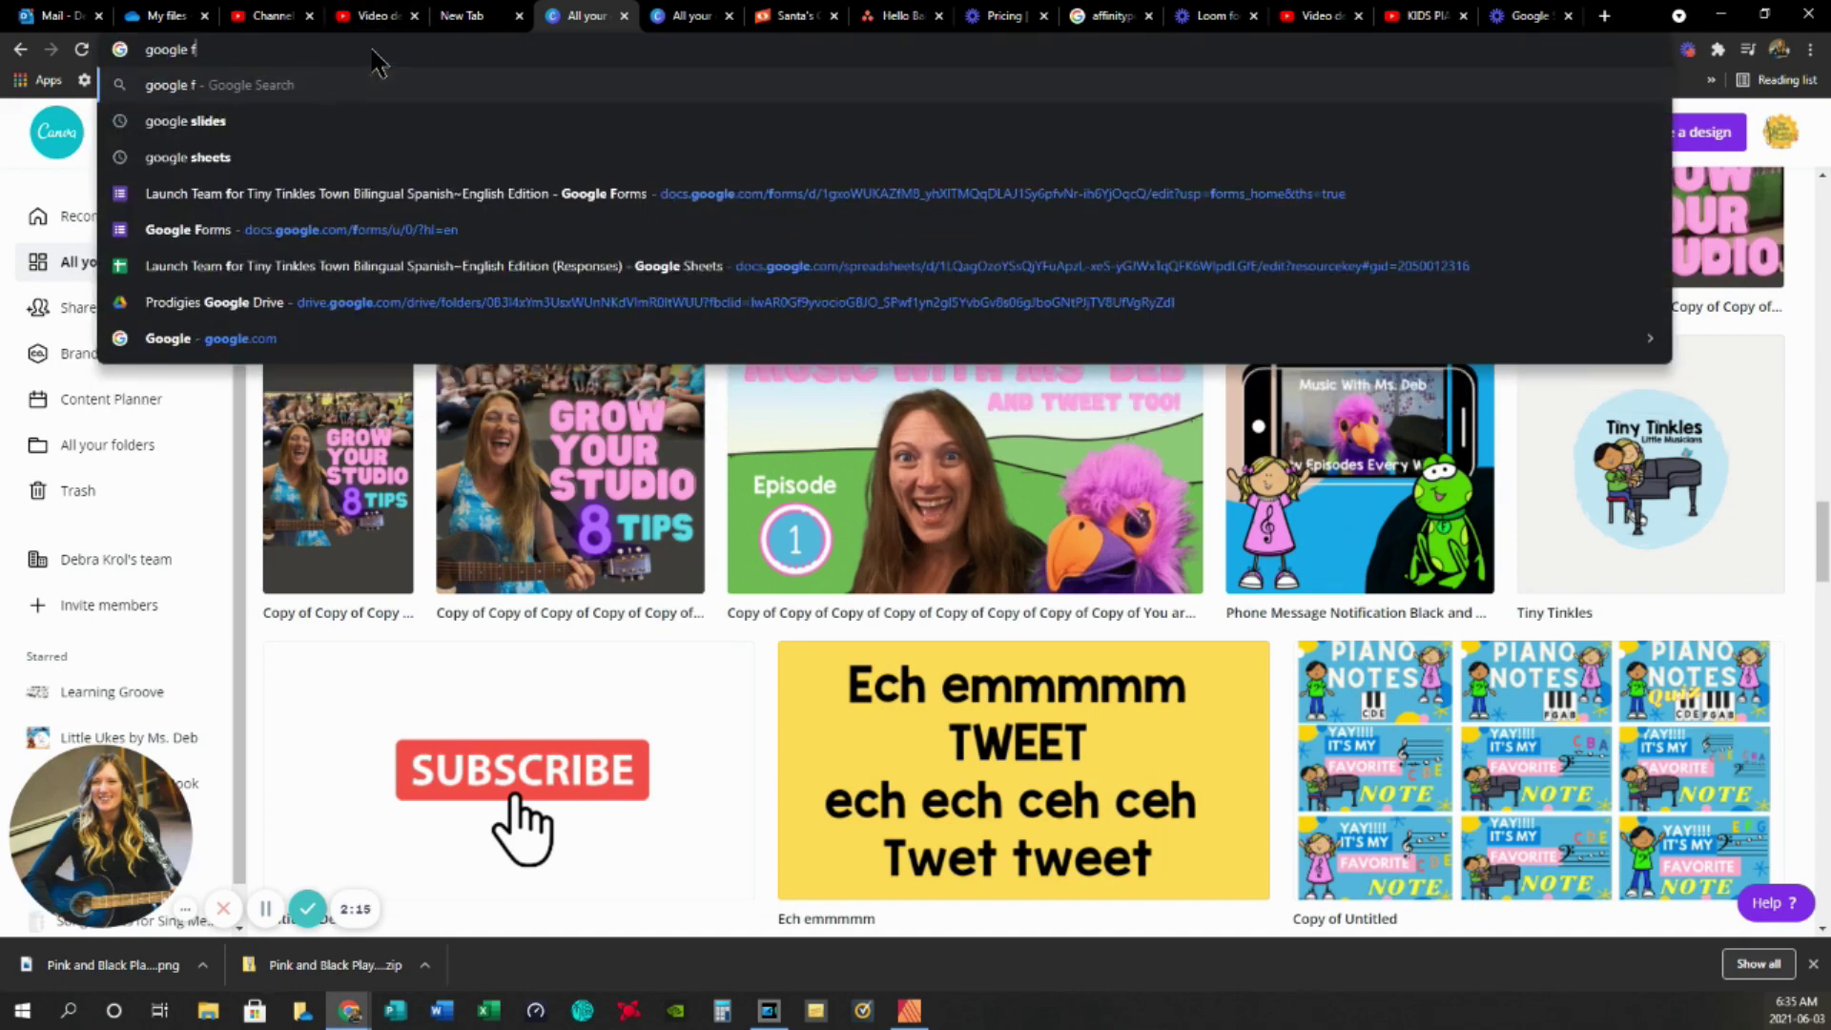
{"action": "key", "text": "Return"}
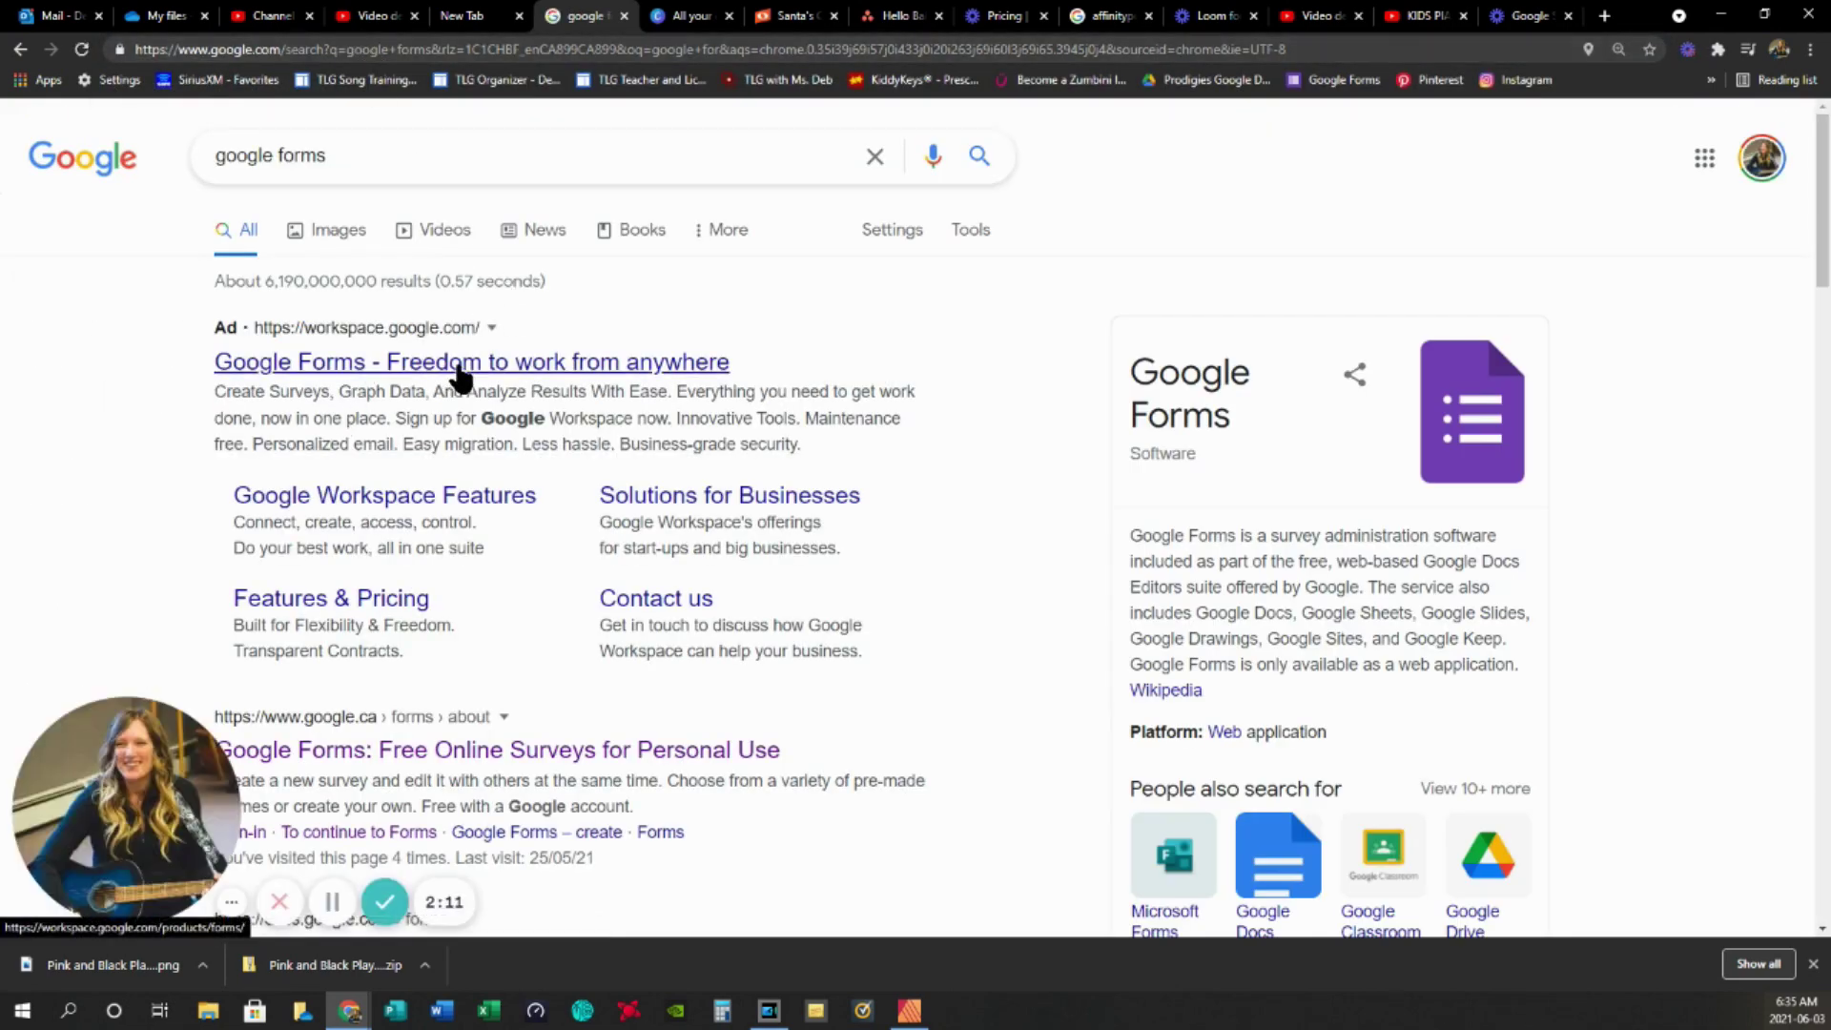
{"action": "left_click", "coordinate": [496, 758]}
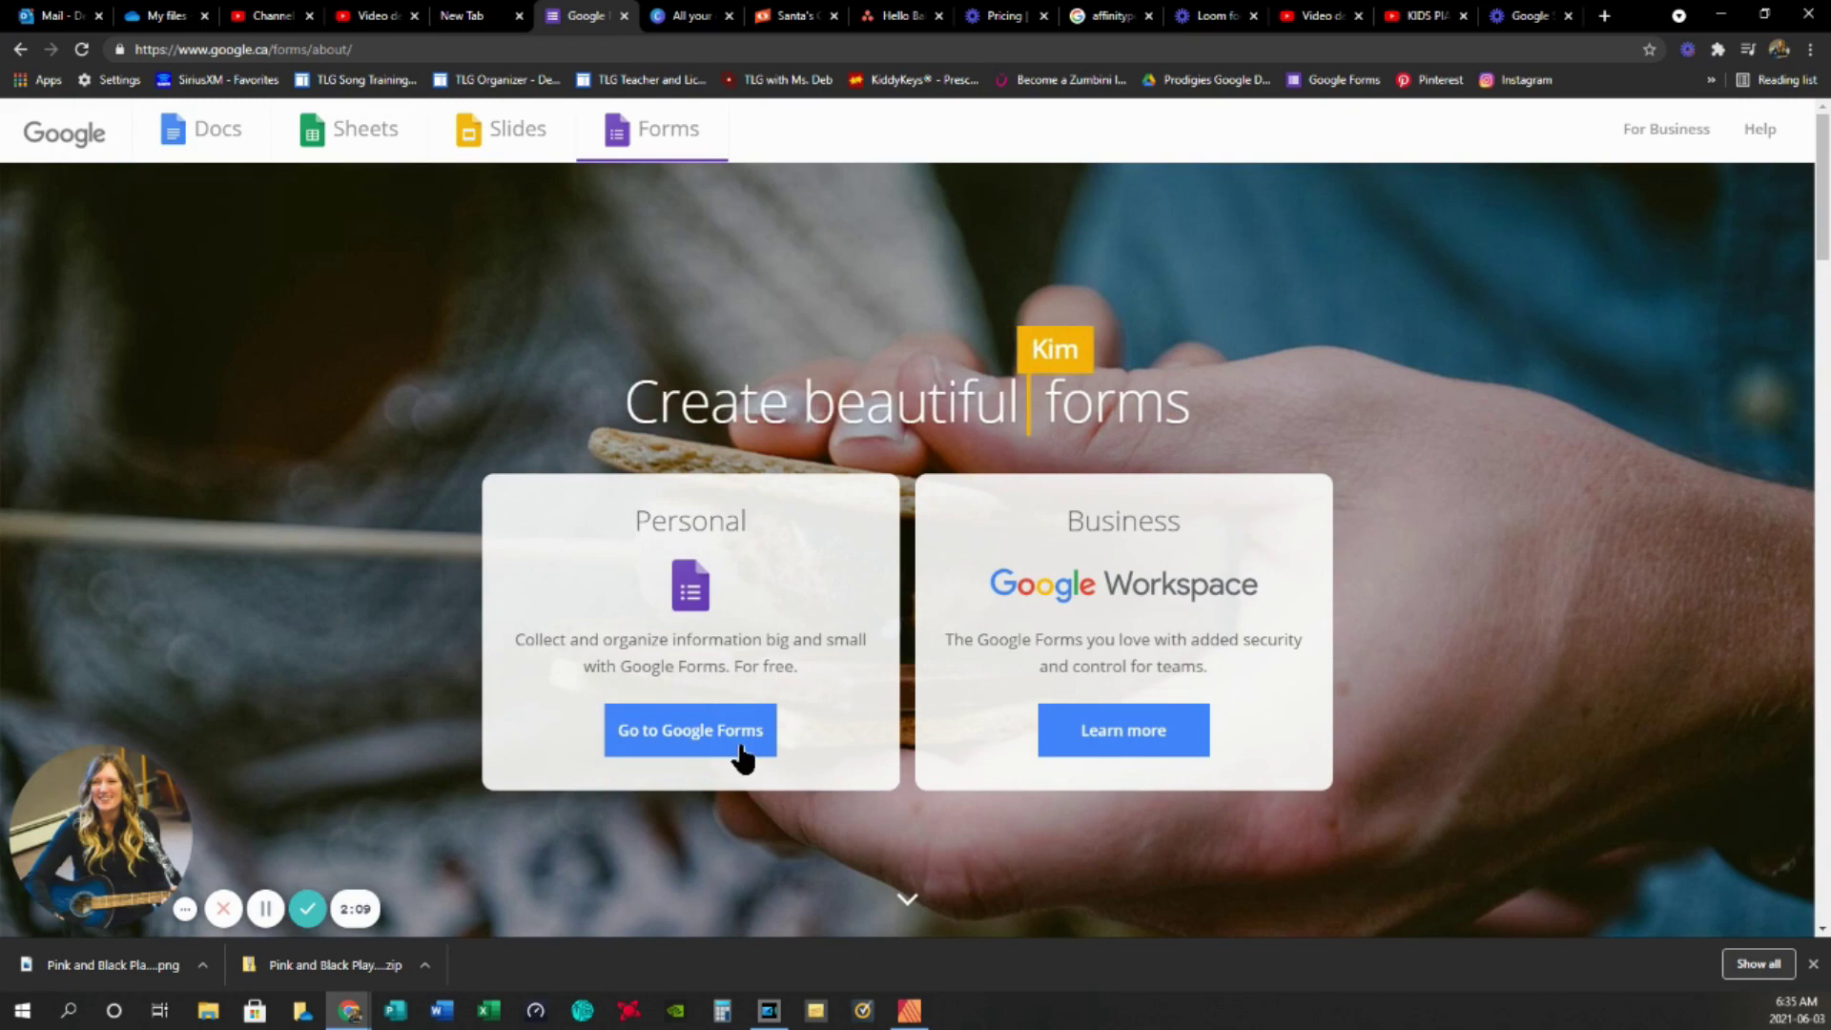
{"action": "left_click", "coordinate": [736, 736]}
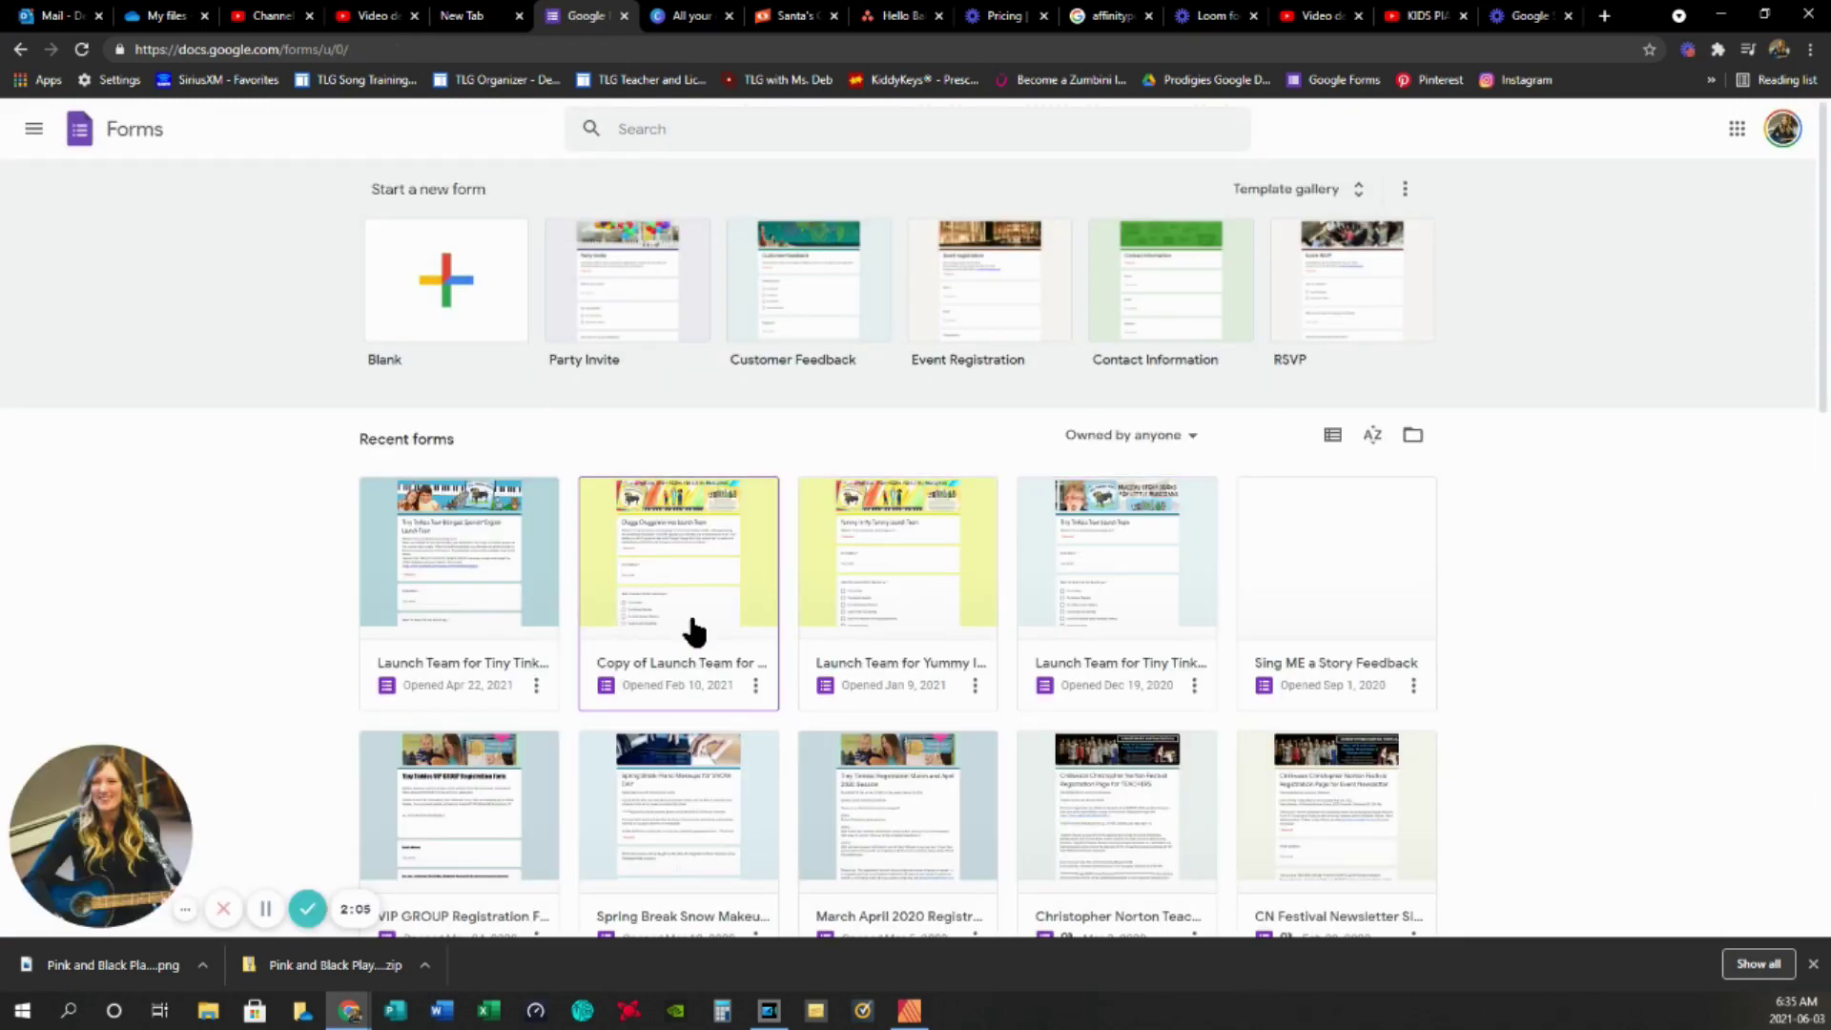
- Review the Tiny Tinkles Town launch team form and its 28 responses, then return to Forms home
{"action": "left_click", "coordinate": [446, 575]}
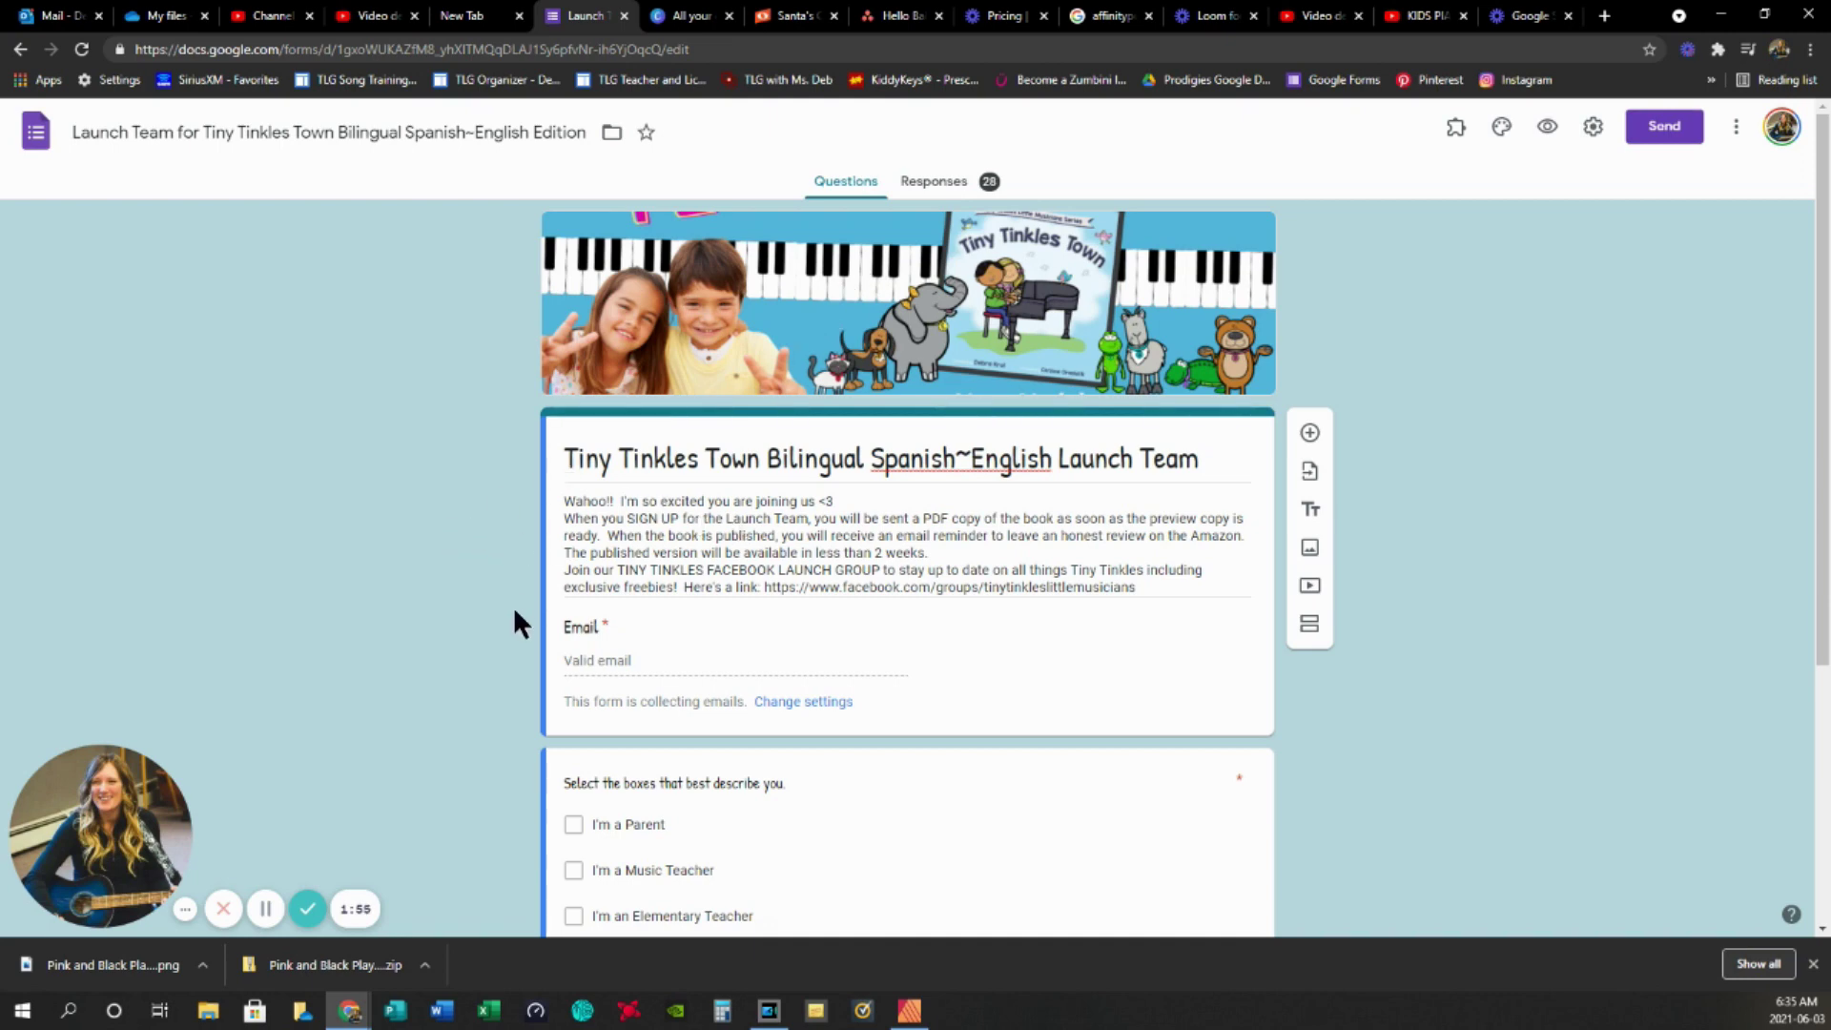
{"action": "scroll", "coordinate": [706, 601], "scroll_direction": "down", "scroll_amount": 4}
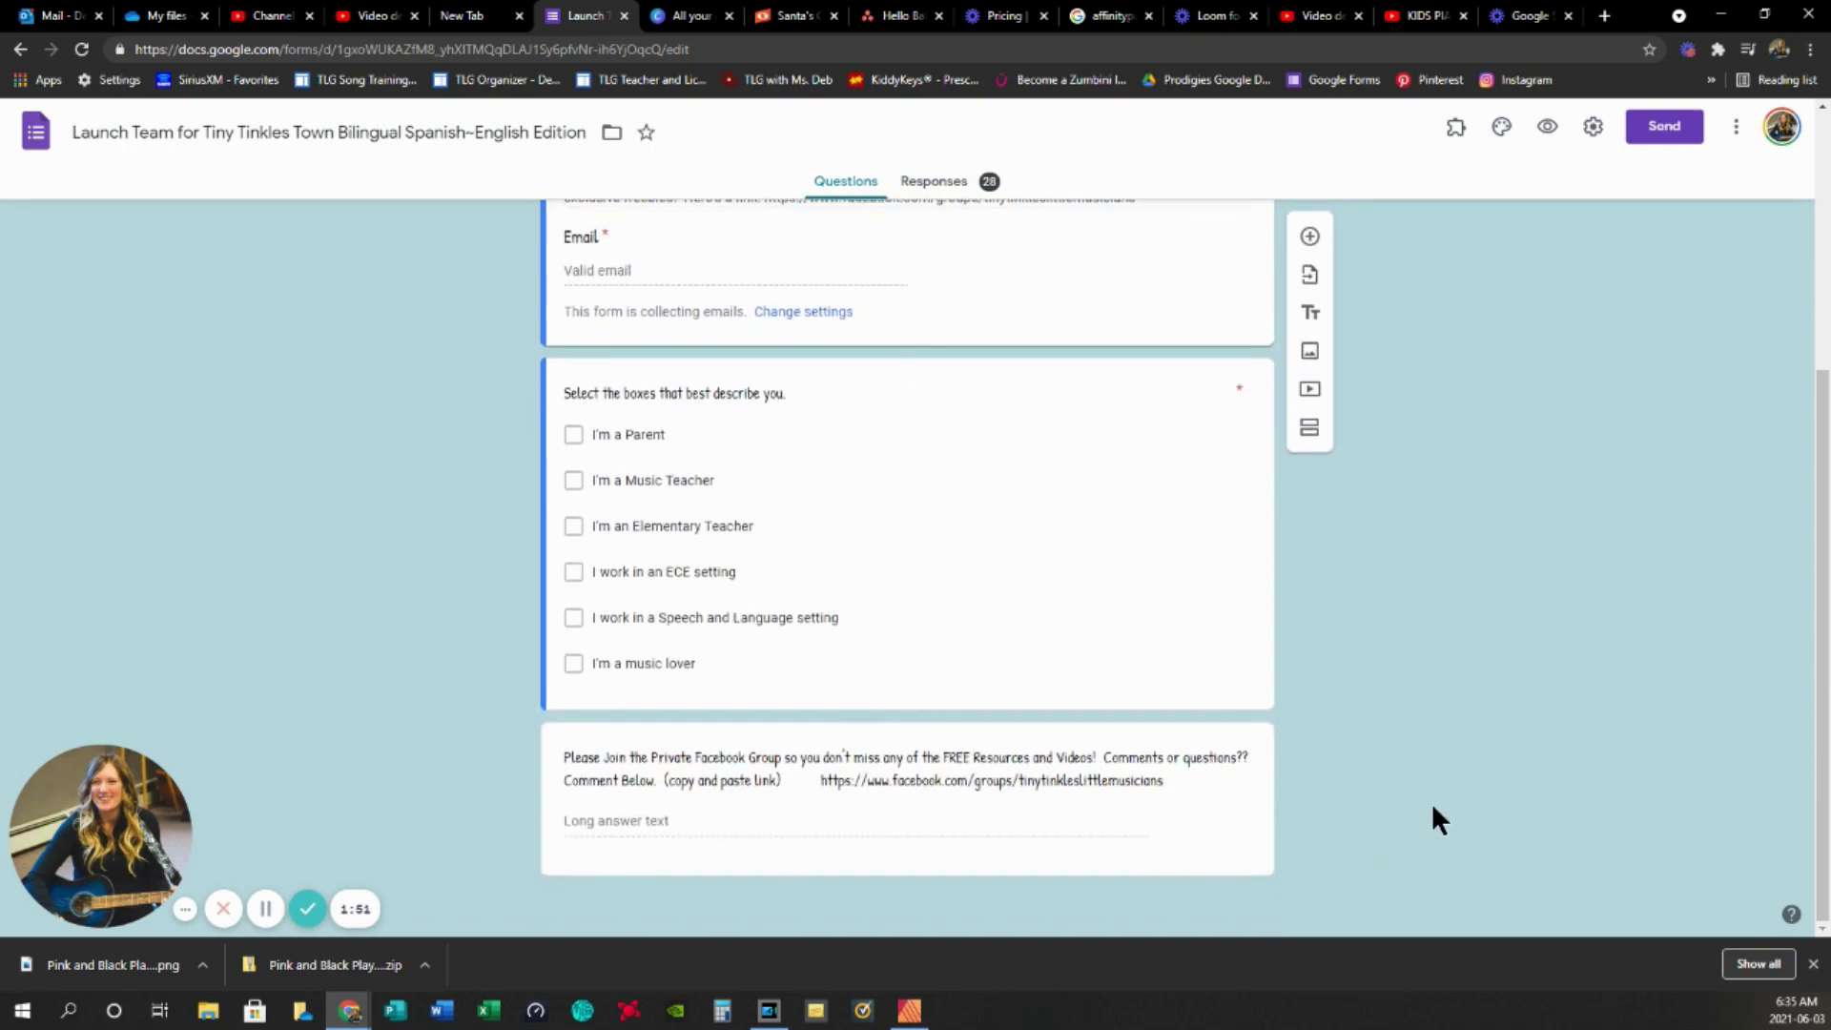
{"action": "scroll", "coordinate": [1433, 803], "scroll_direction": "up", "scroll_amount": 4}
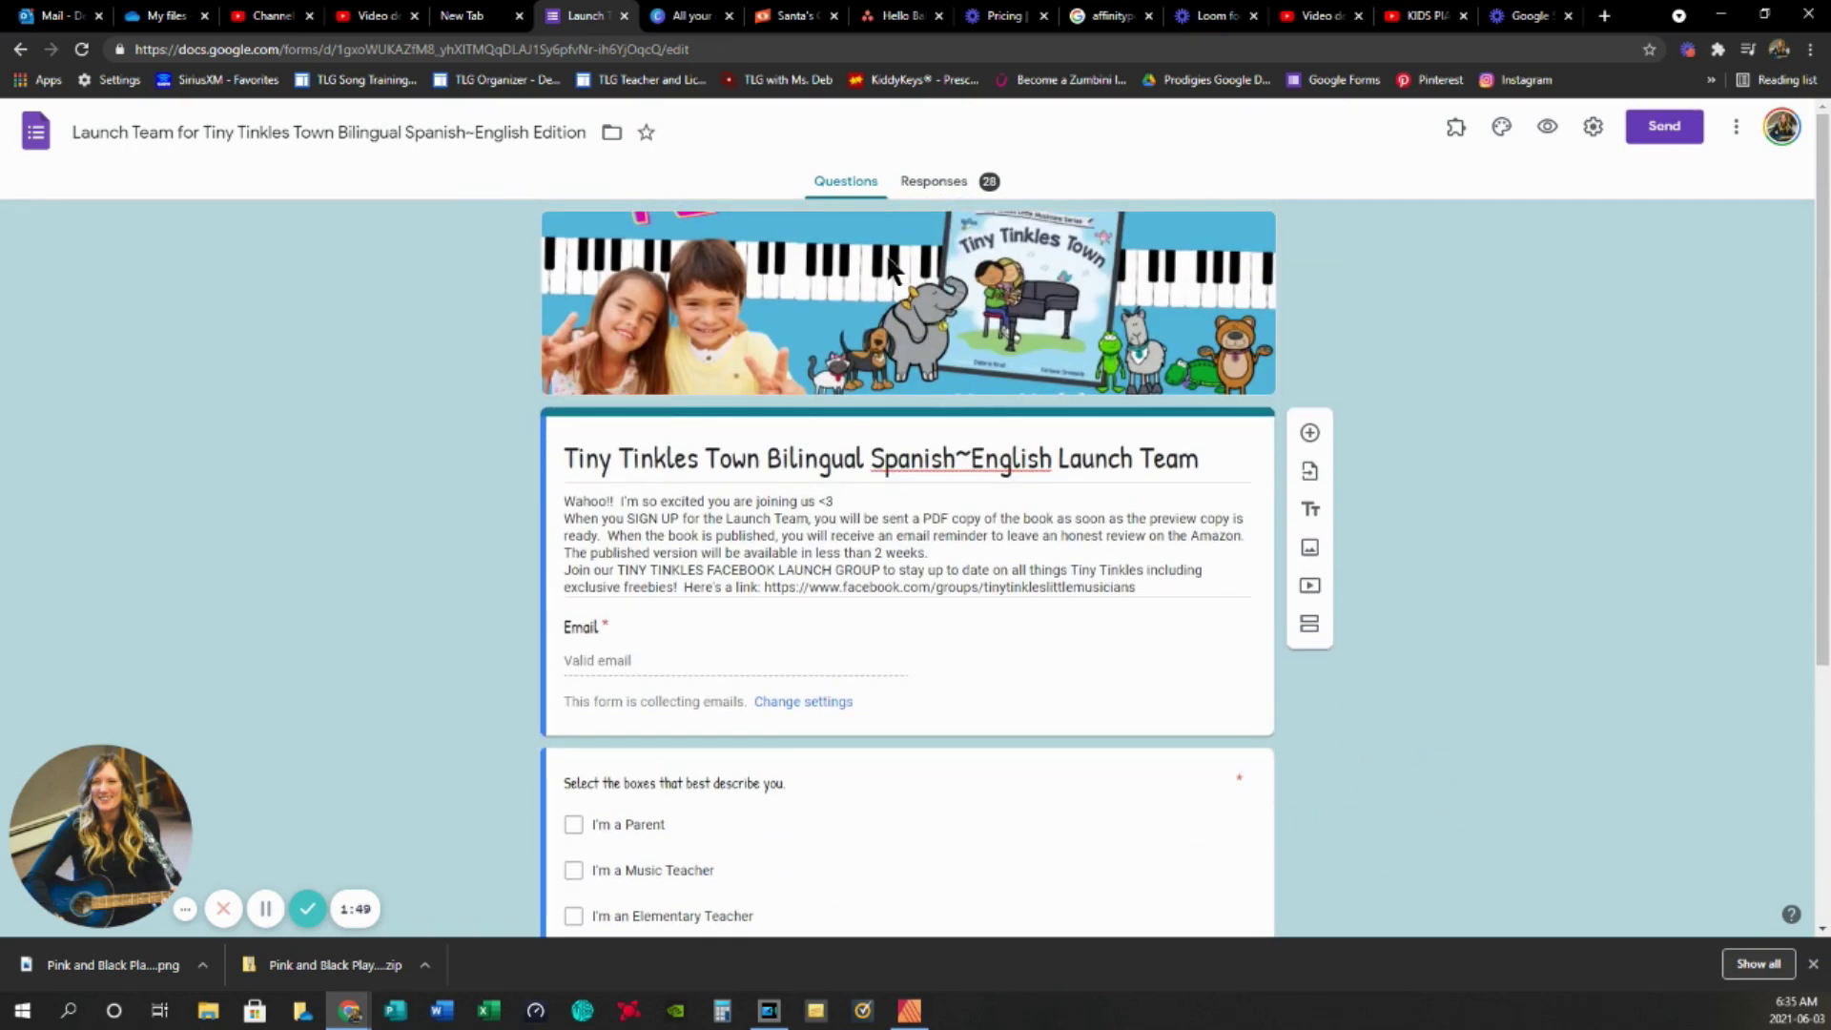
{"action": "left_click", "coordinate": [934, 181]}
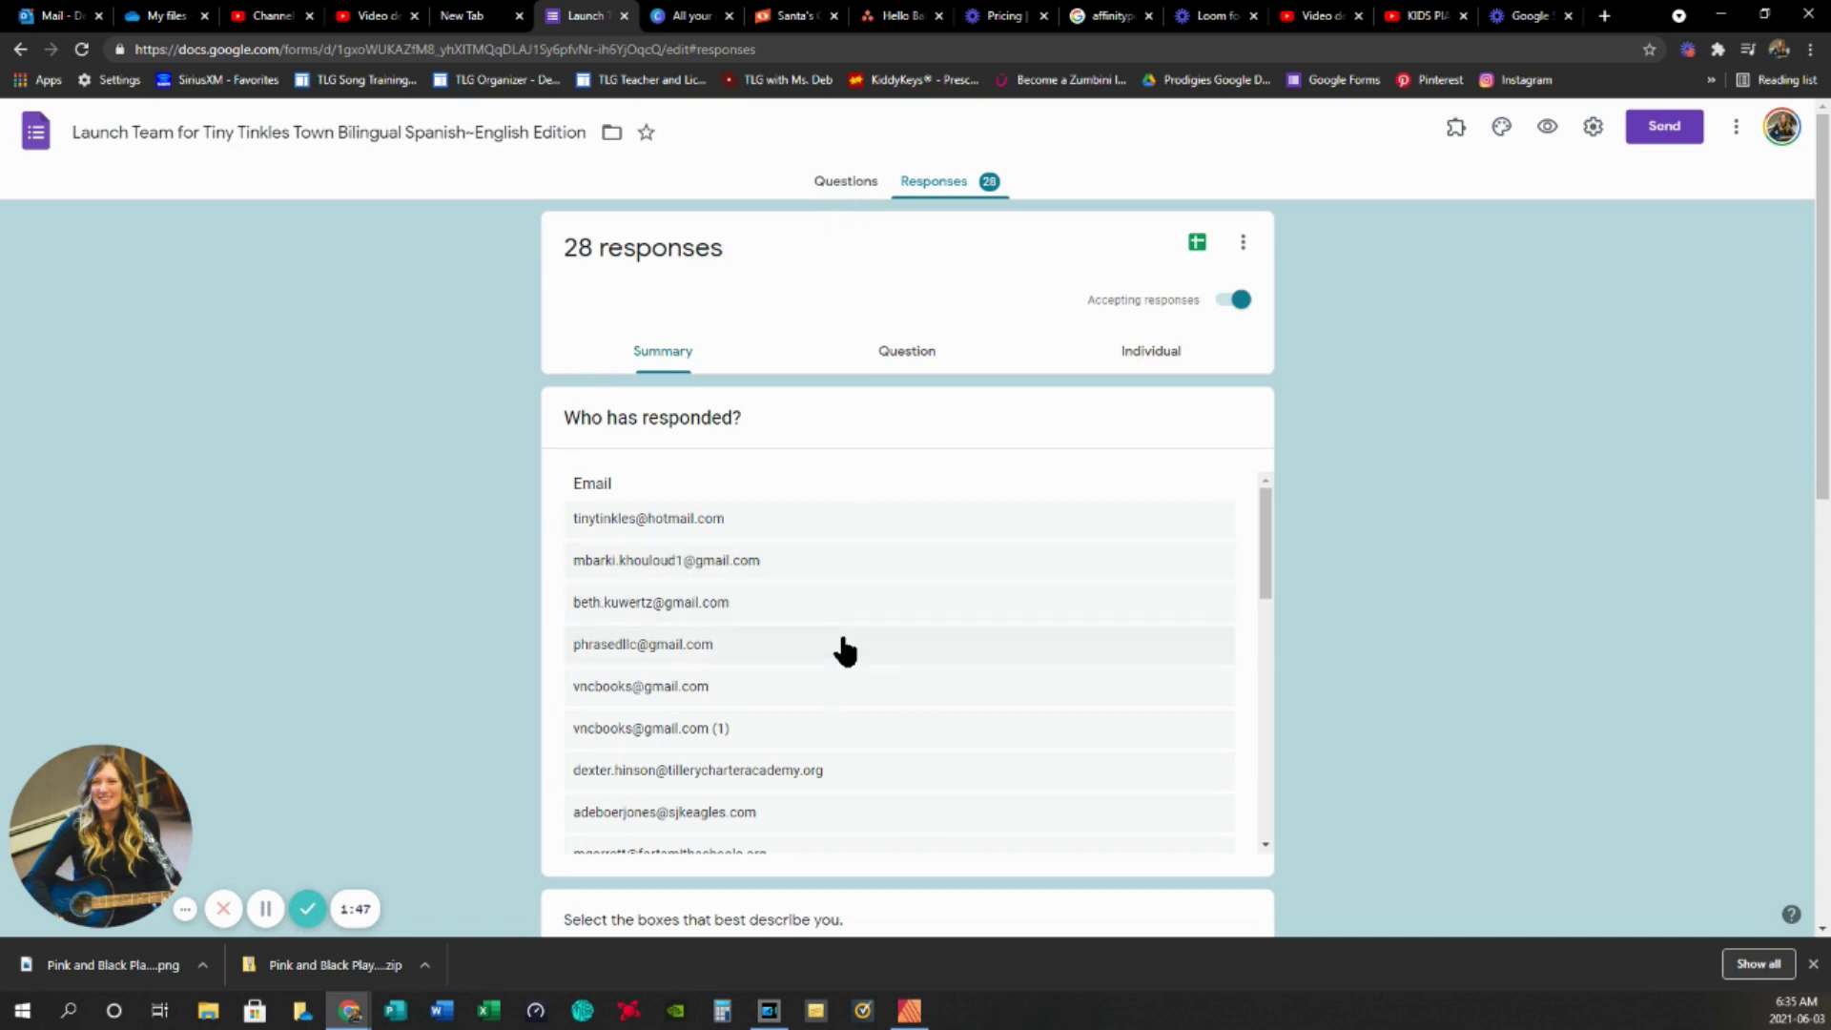
{"action": "scroll", "coordinate": [844, 652], "scroll_direction": "down", "scroll_amount": 10}
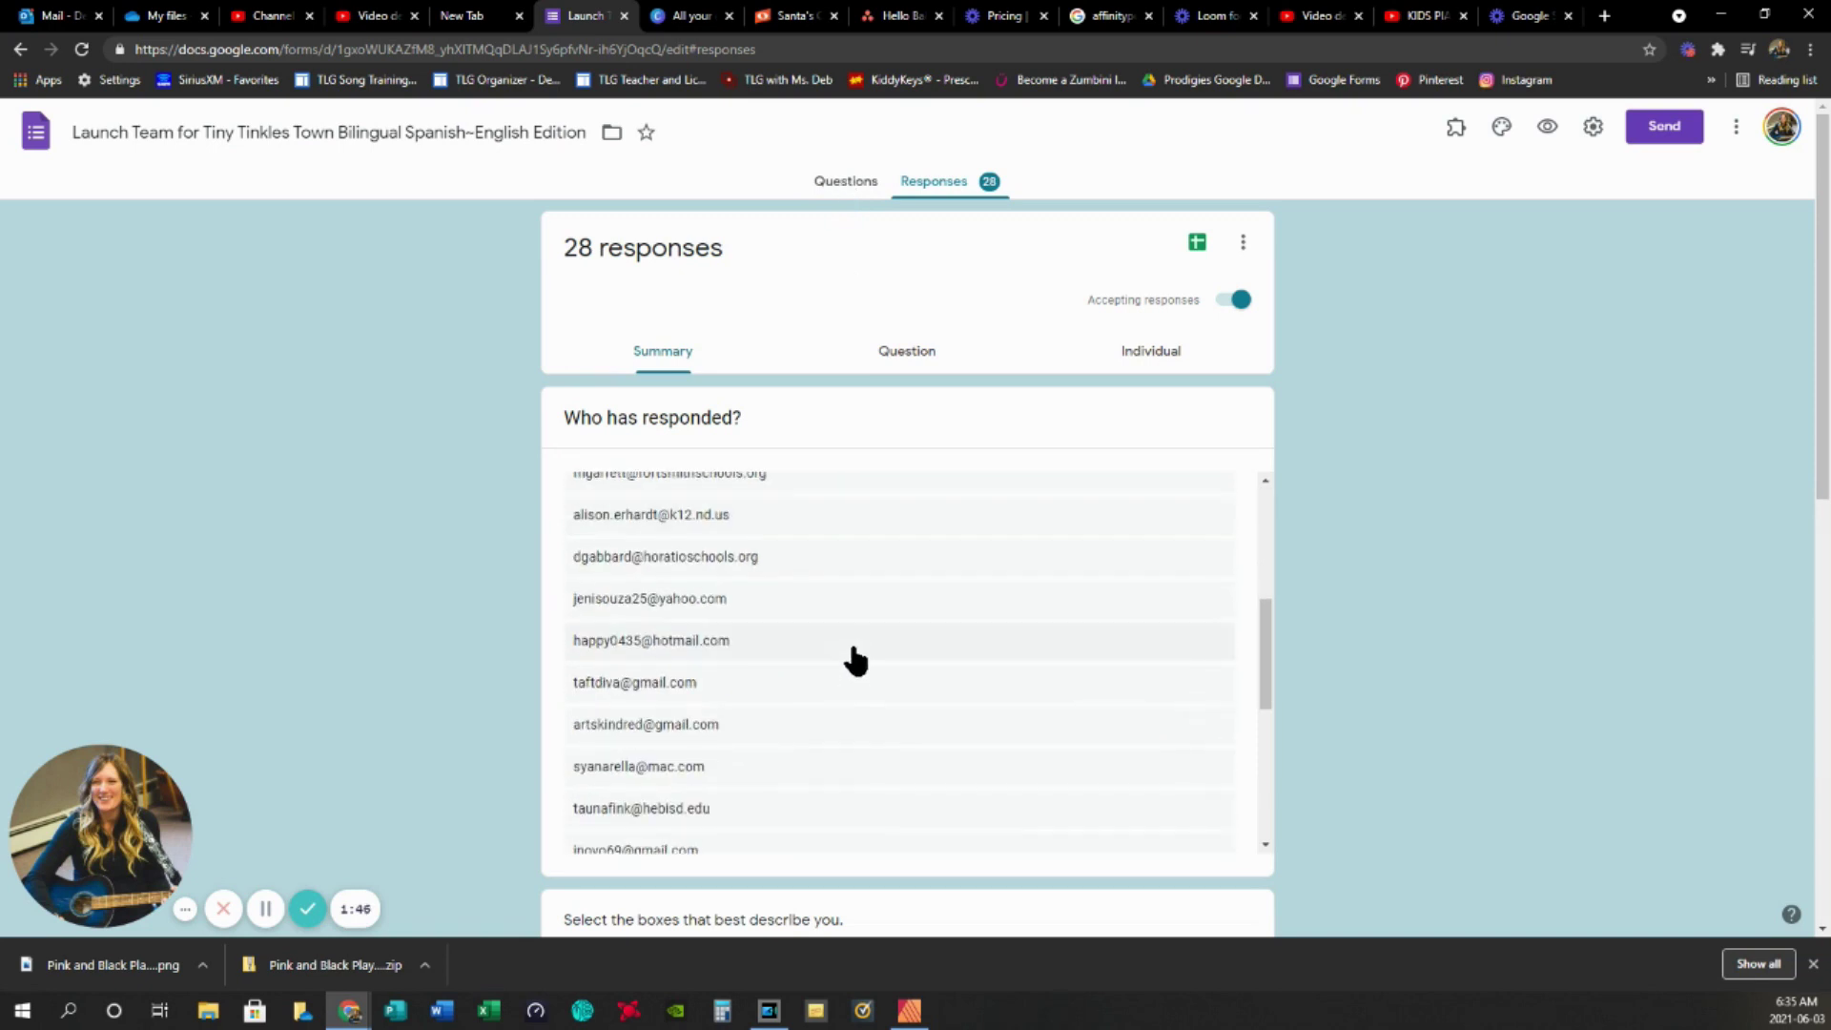
{"action": "left_click", "coordinate": [844, 190]}
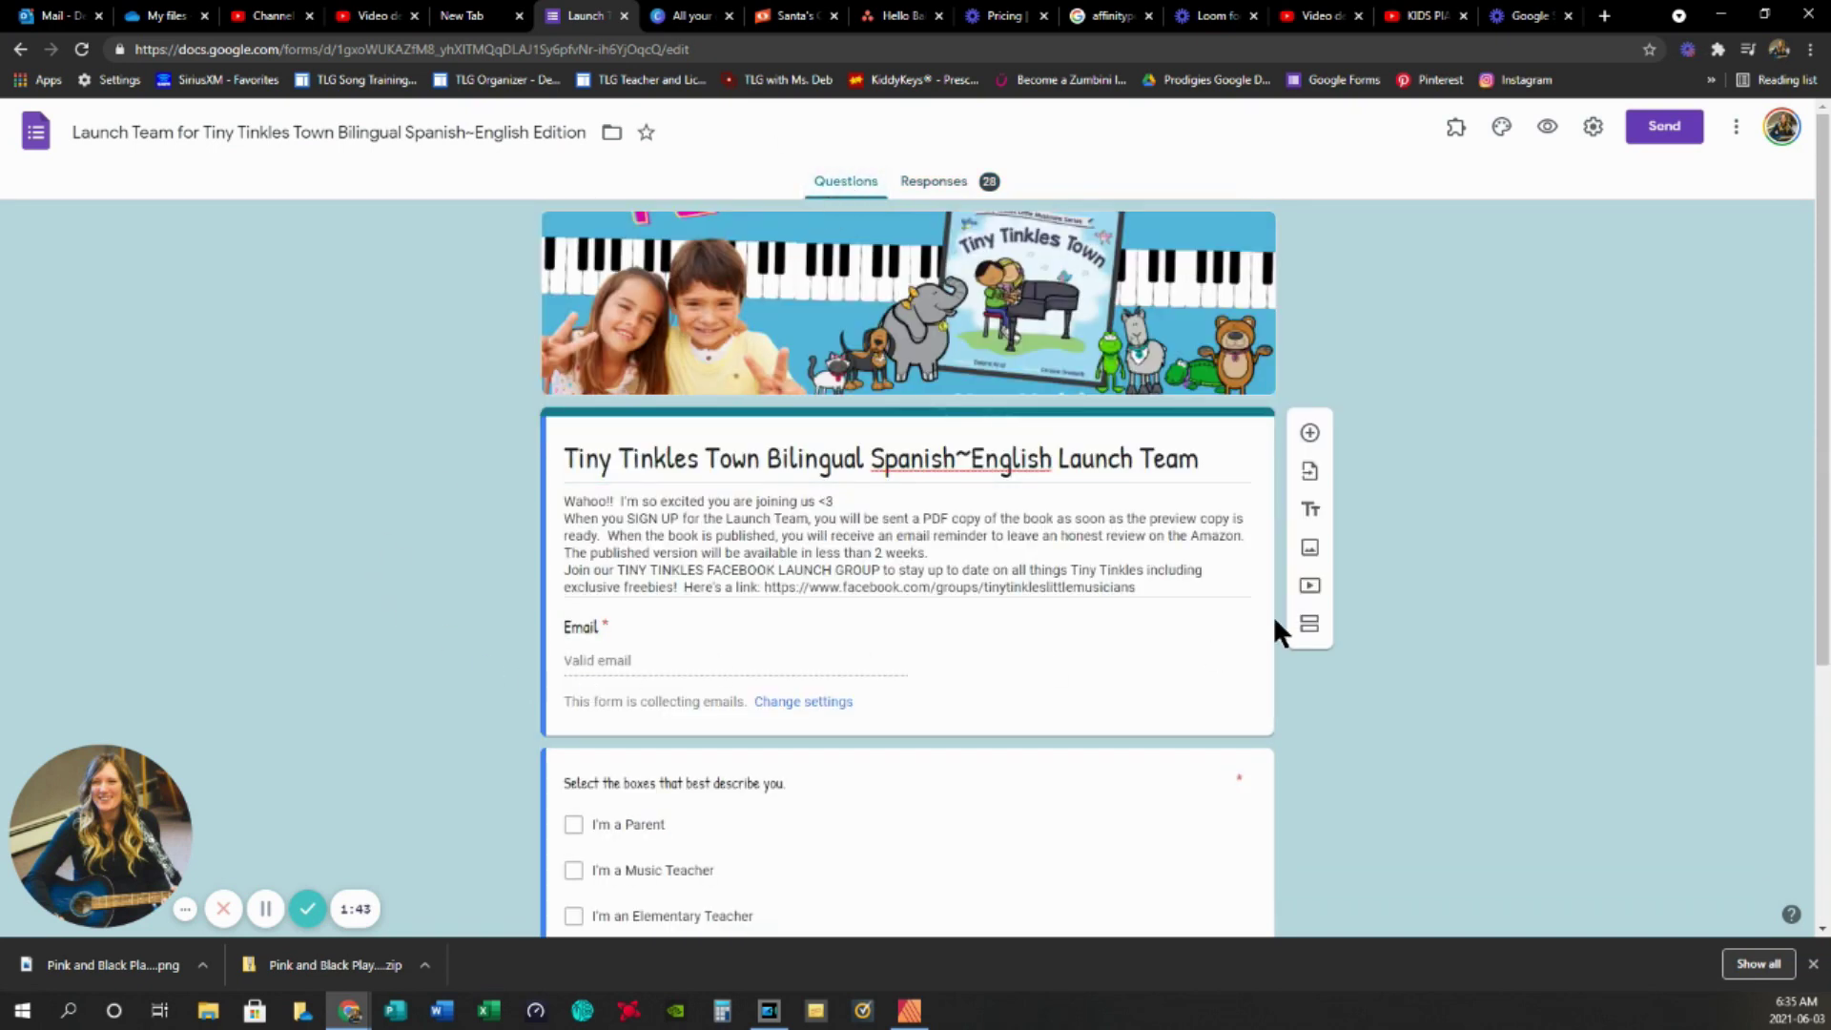
{"action": "left_click", "coordinate": [20, 49]}
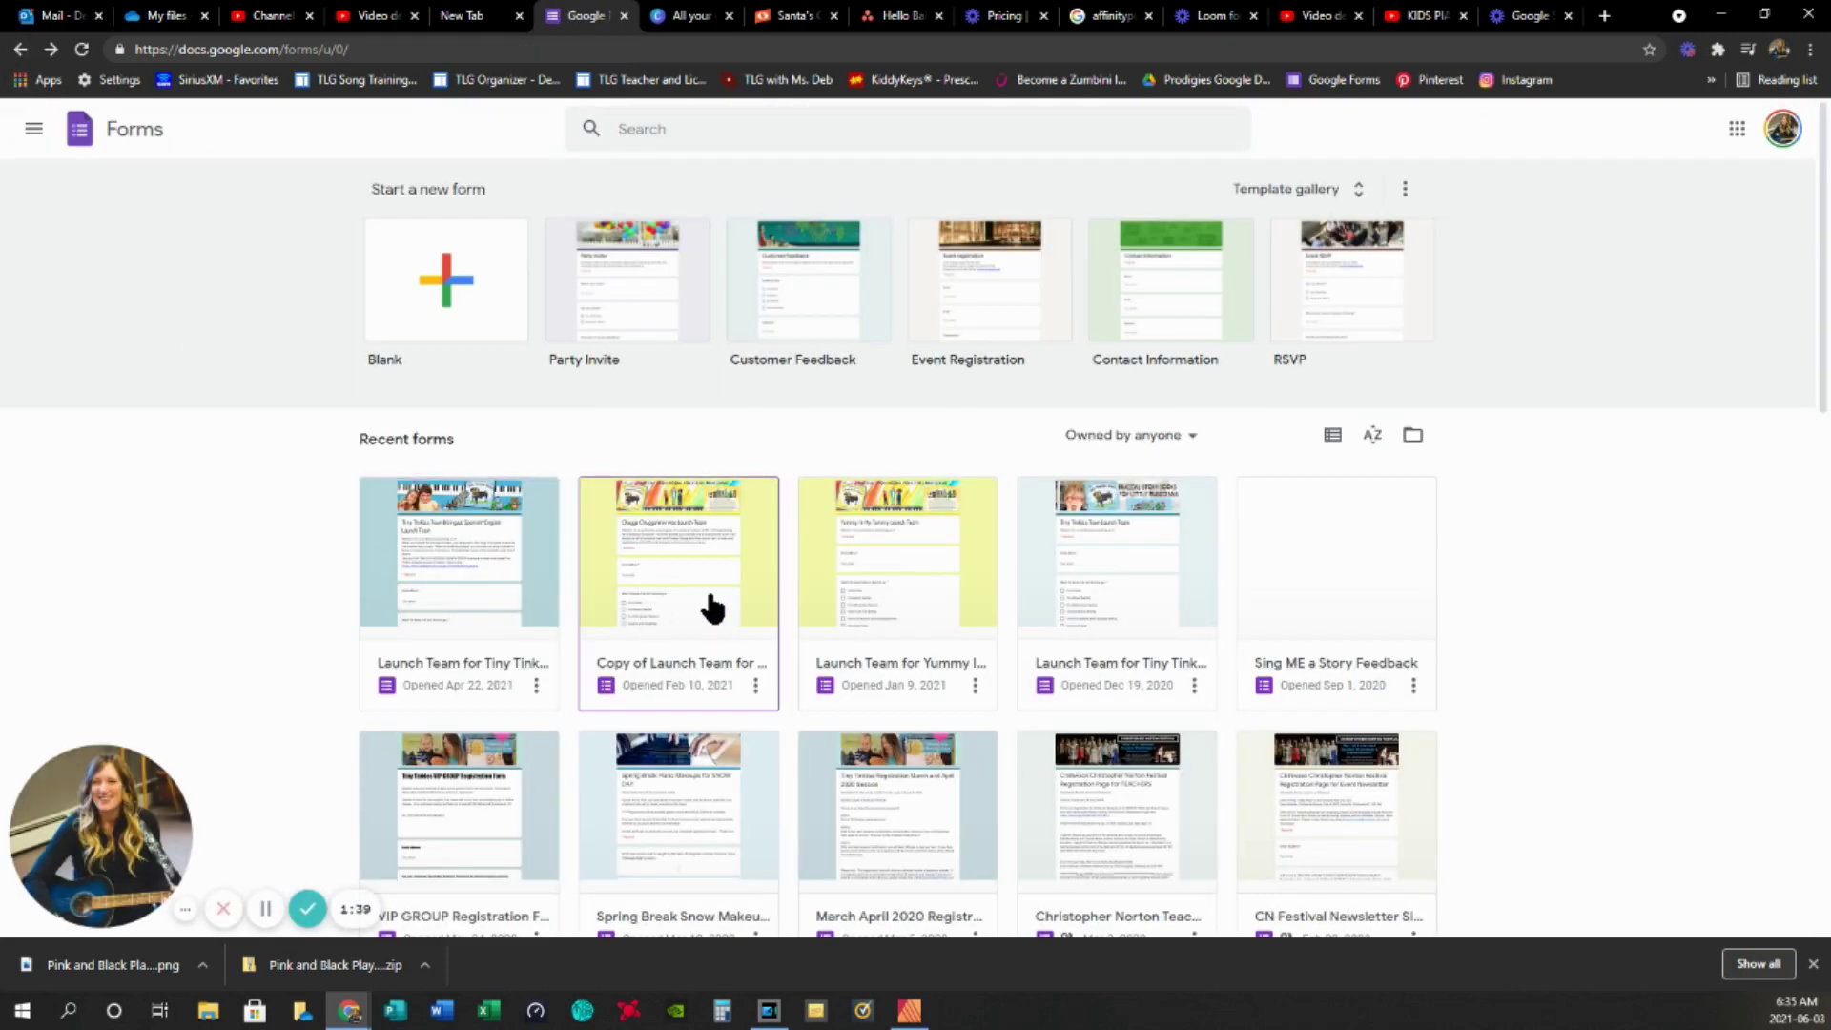
- Open the March April 2020 Registration form and scroll through its questions
{"action": "scroll", "coordinate": [1106, 608], "scroll_direction": "down", "scroll_amount": 3}
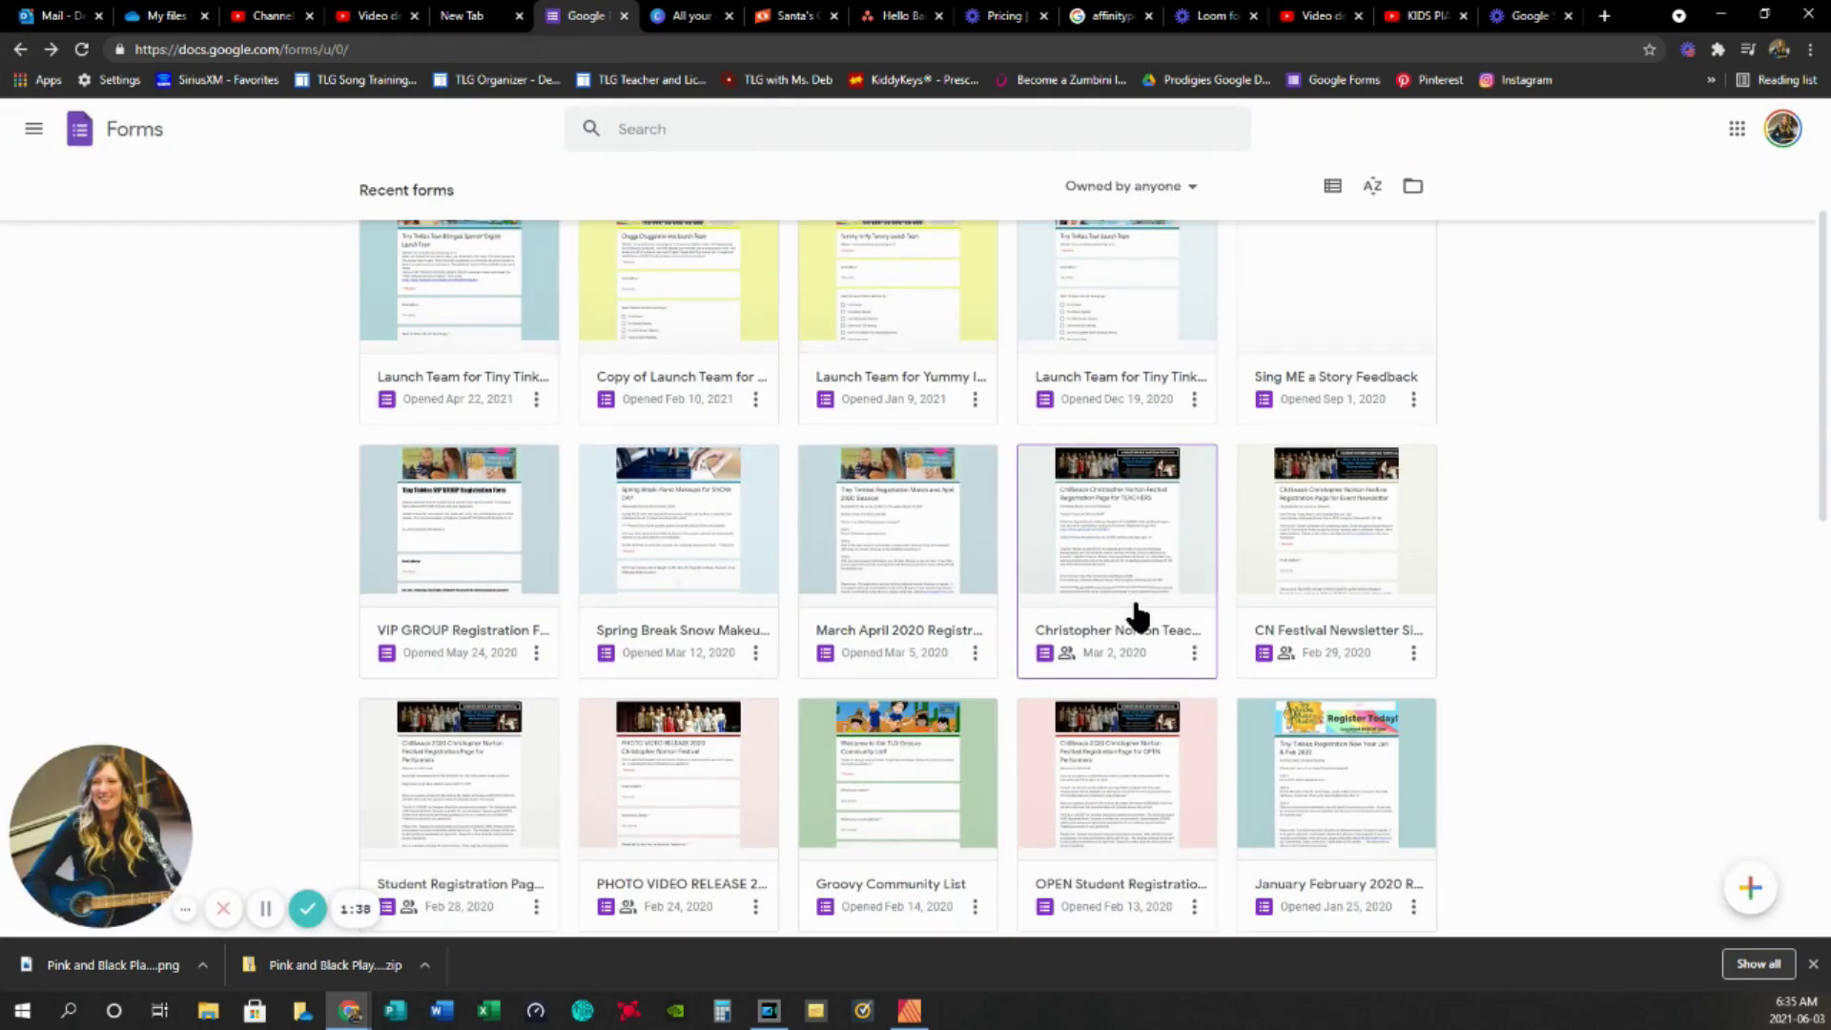
{"action": "left_click", "coordinate": [862, 519]}
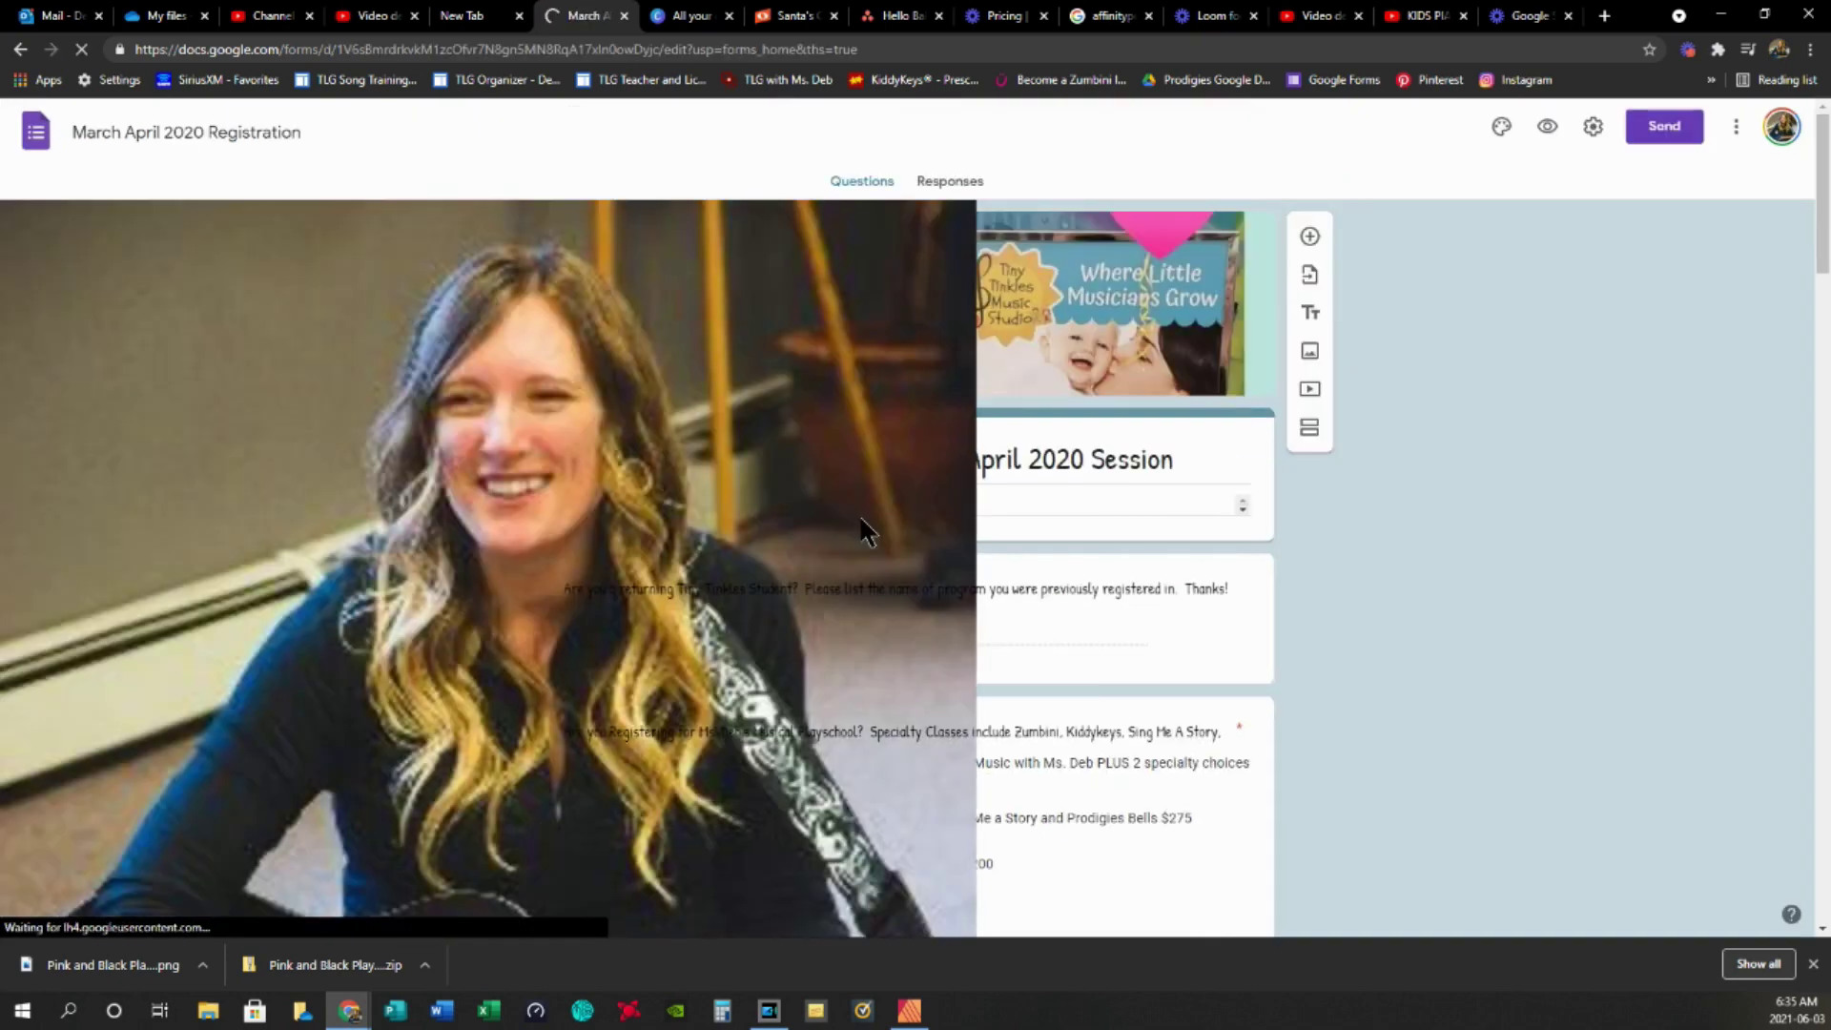
{"action": "scroll", "coordinate": [860, 514], "scroll_direction": "down", "scroll_amount": 4}
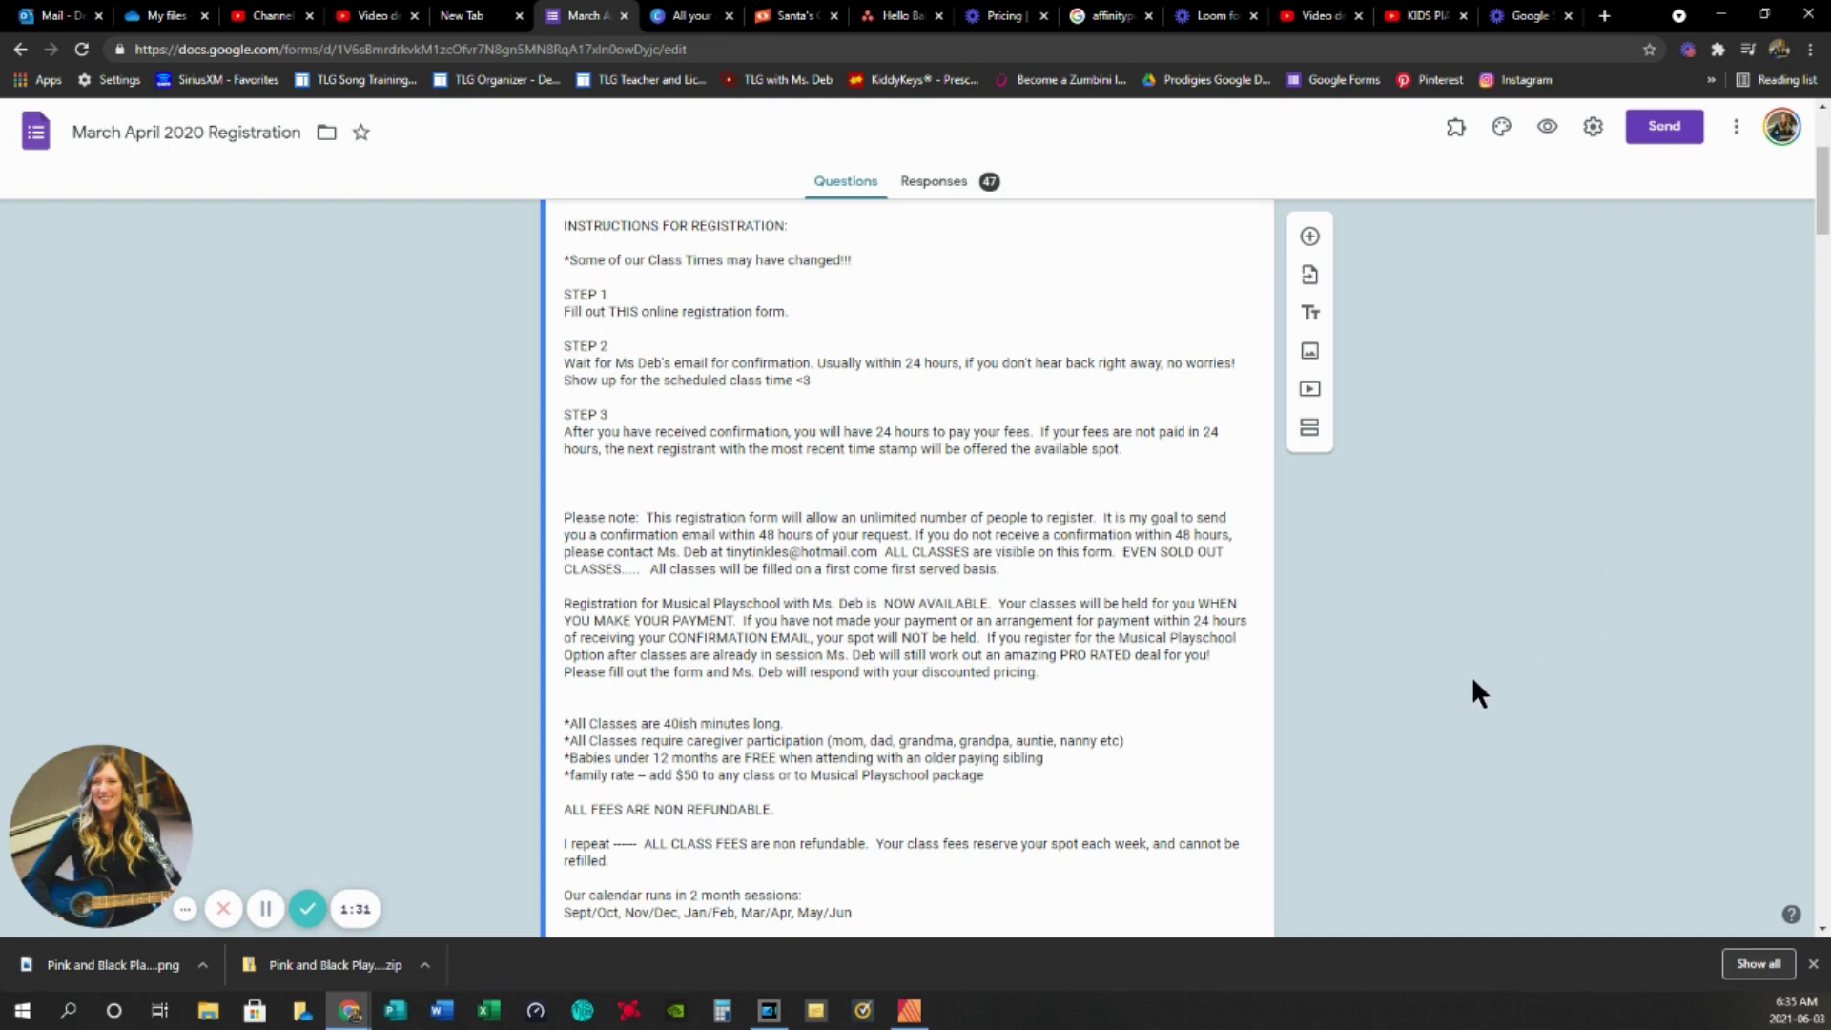
{"action": "scroll", "coordinate": [1472, 690], "scroll_direction": "up", "scroll_amount": 3}
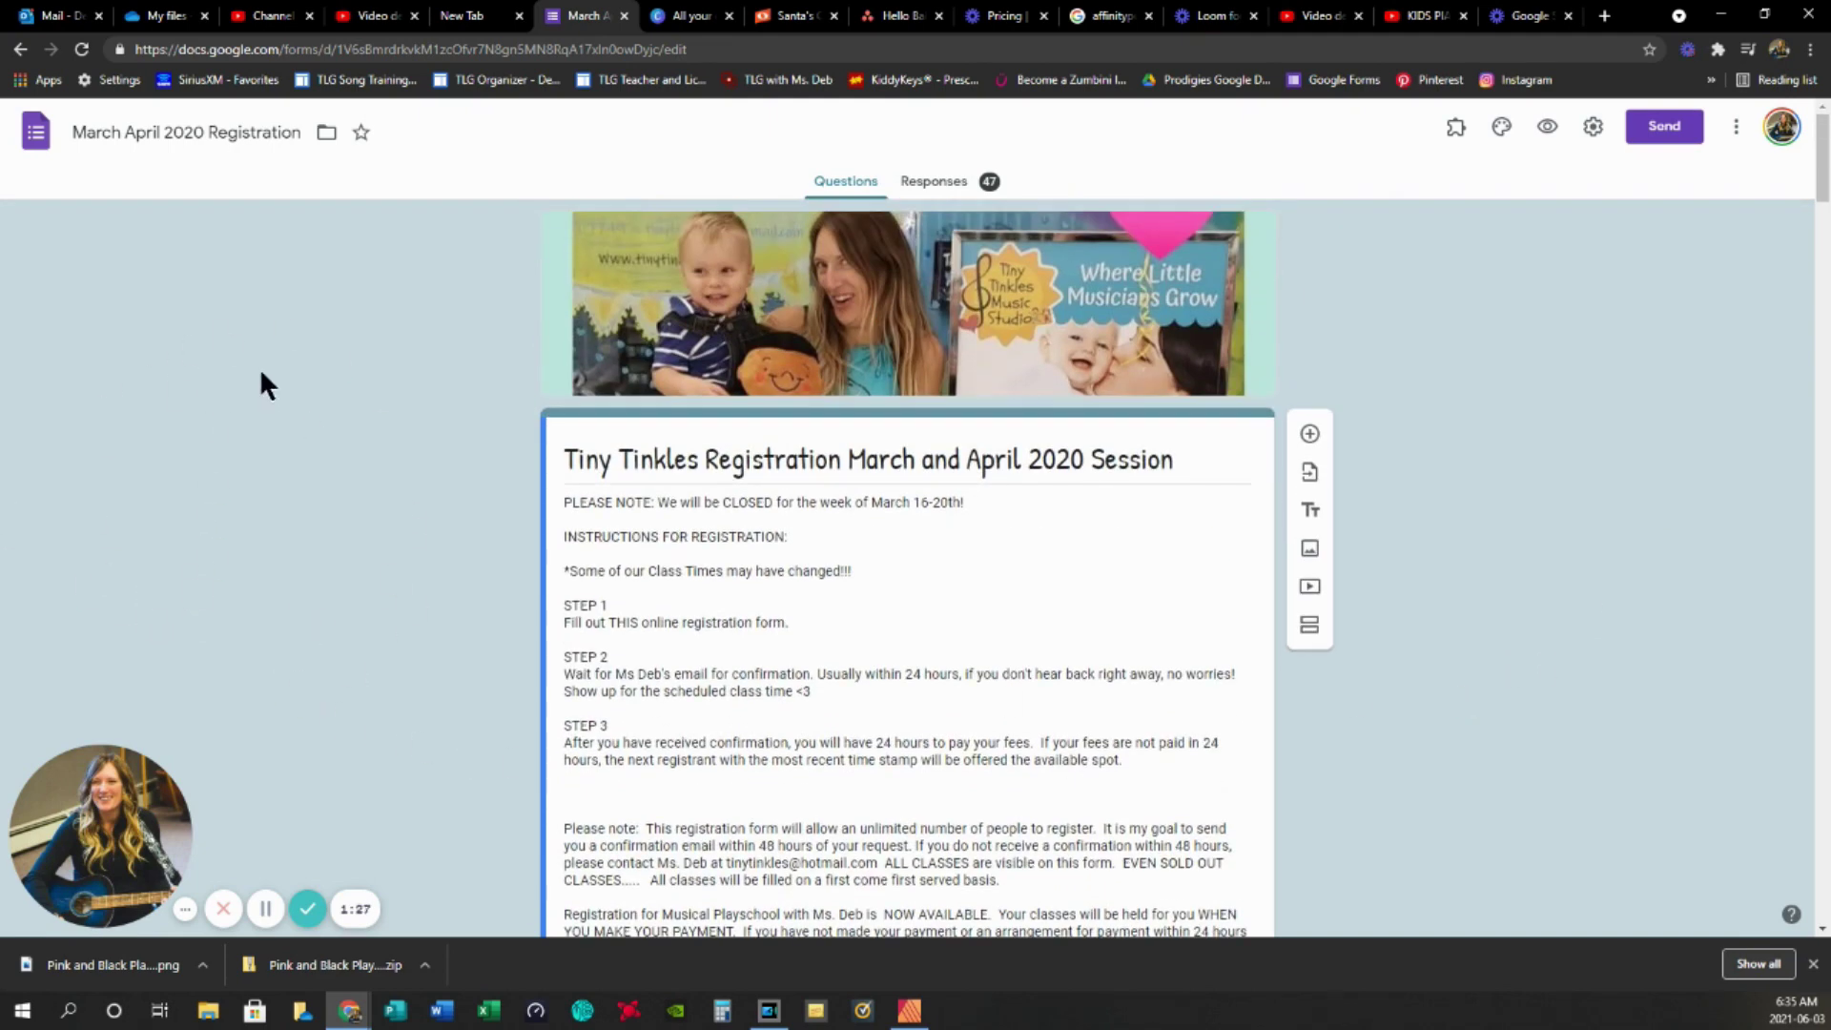
{"action": "scroll", "coordinate": [959, 580], "scroll_direction": "down", "scroll_amount": 12}
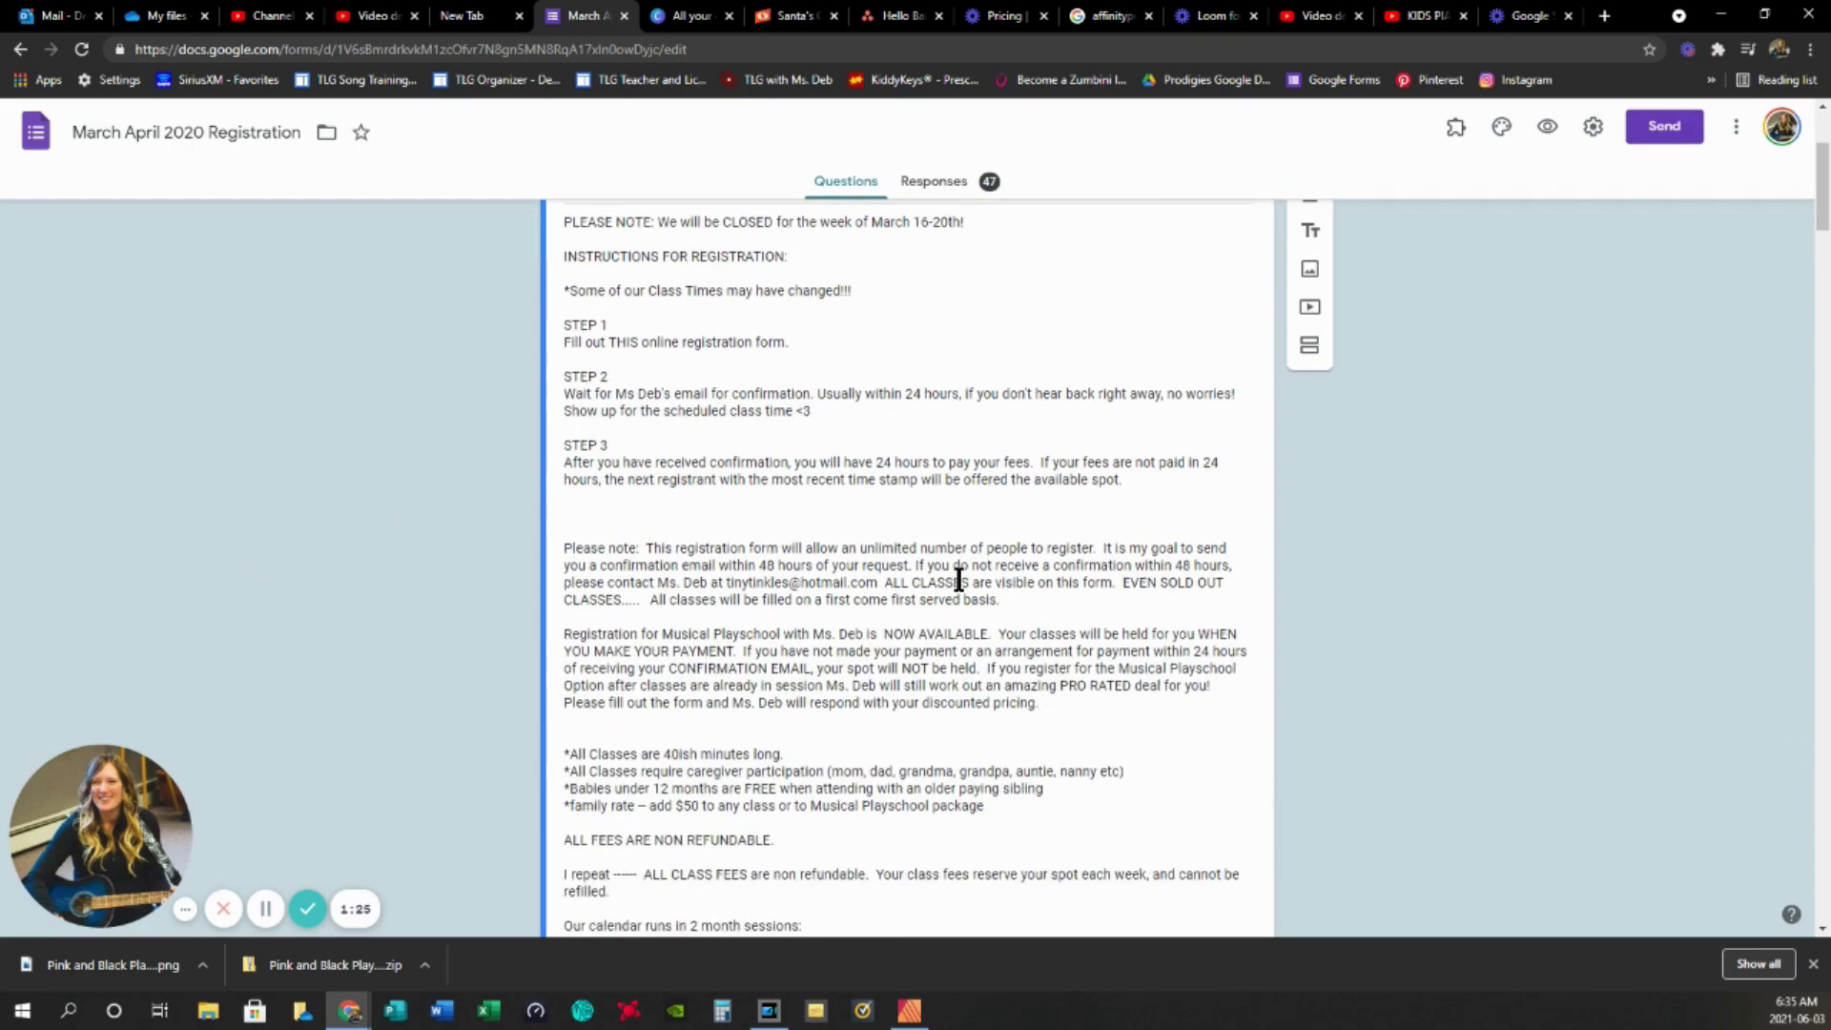
{"action": "scroll", "coordinate": [959, 581], "scroll_direction": "down", "scroll_amount": 20}
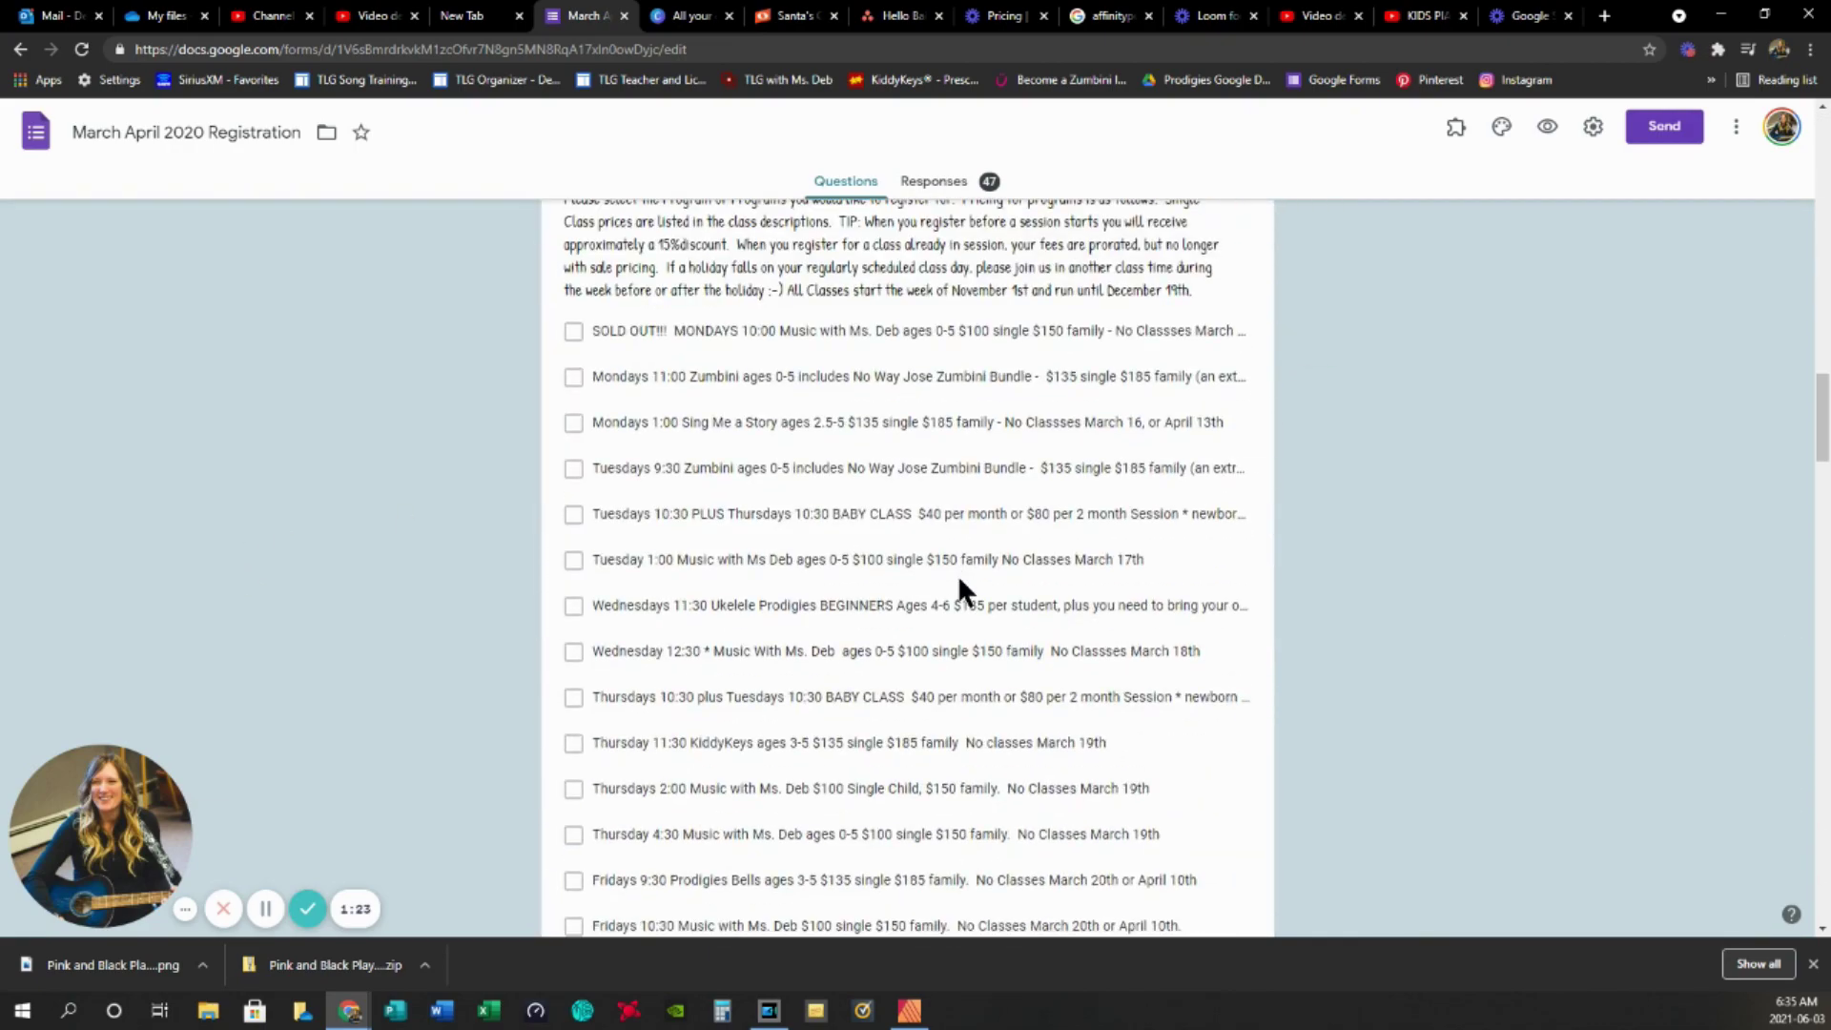
{"action": "scroll", "coordinate": [959, 579], "scroll_direction": "down", "scroll_amount": 20}
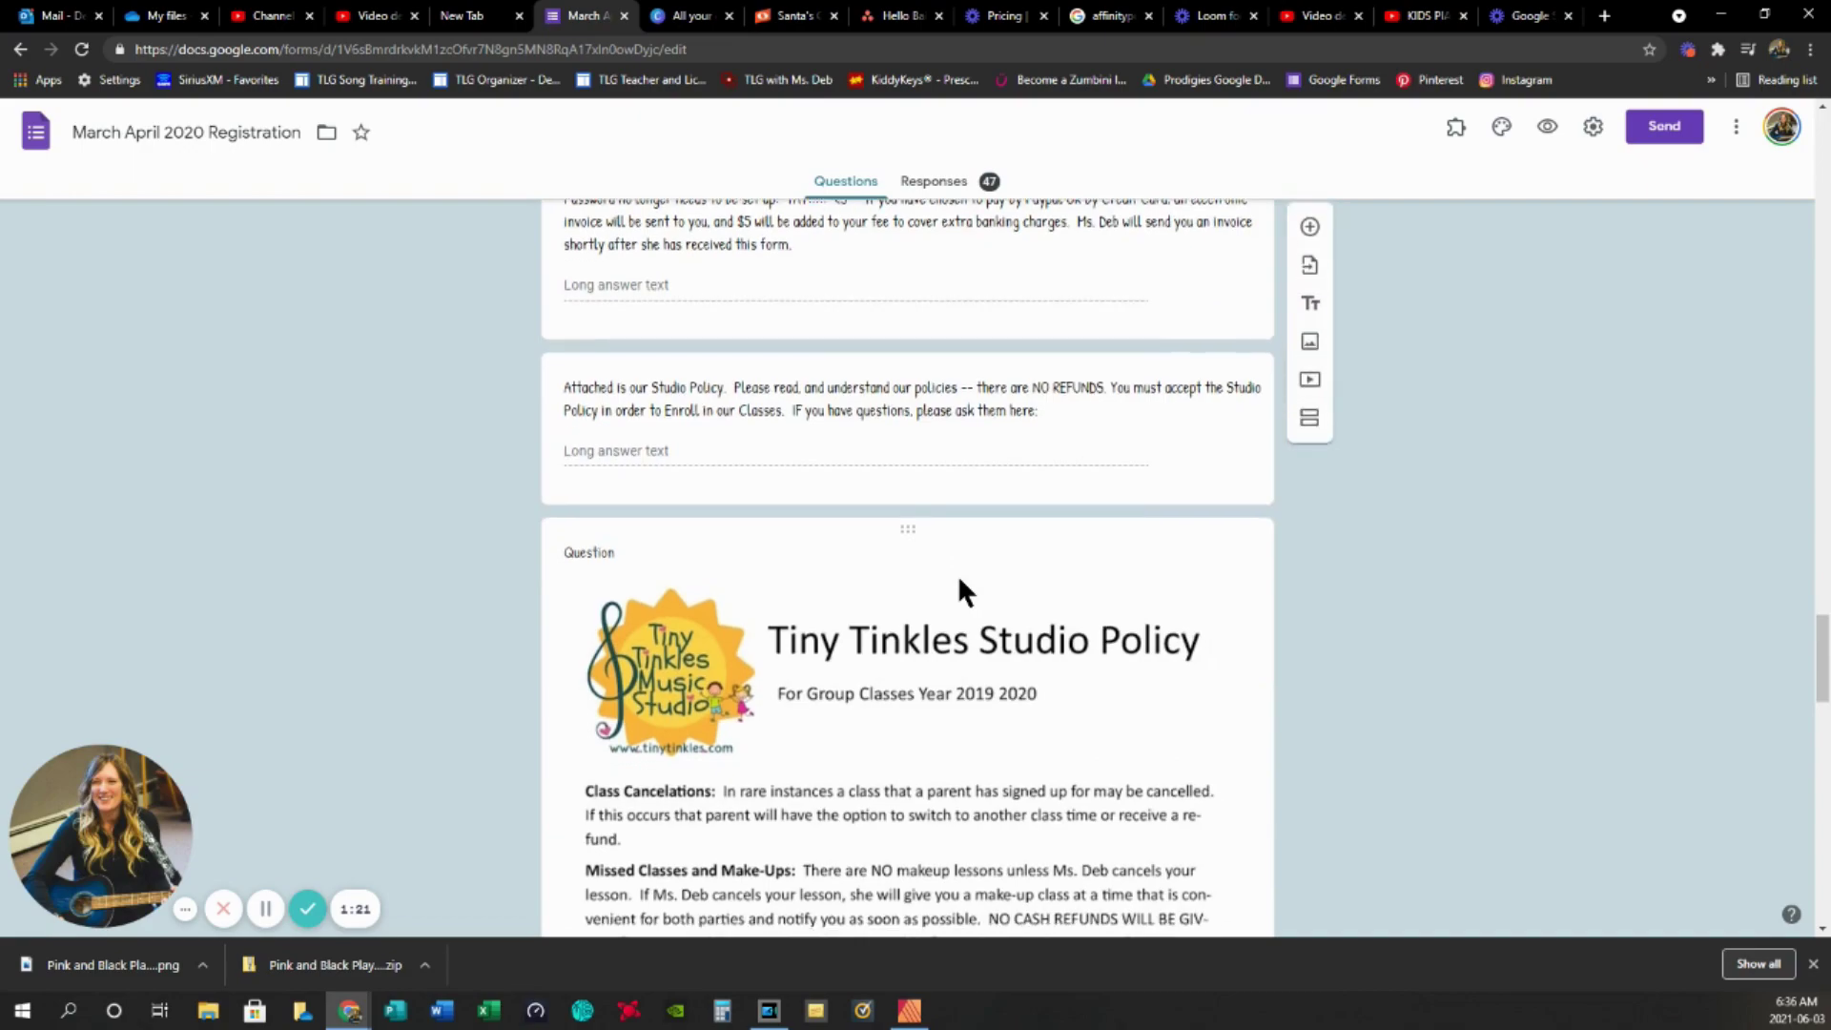
{"action": "scroll", "coordinate": [958, 577], "scroll_direction": "down", "scroll_amount": 7}
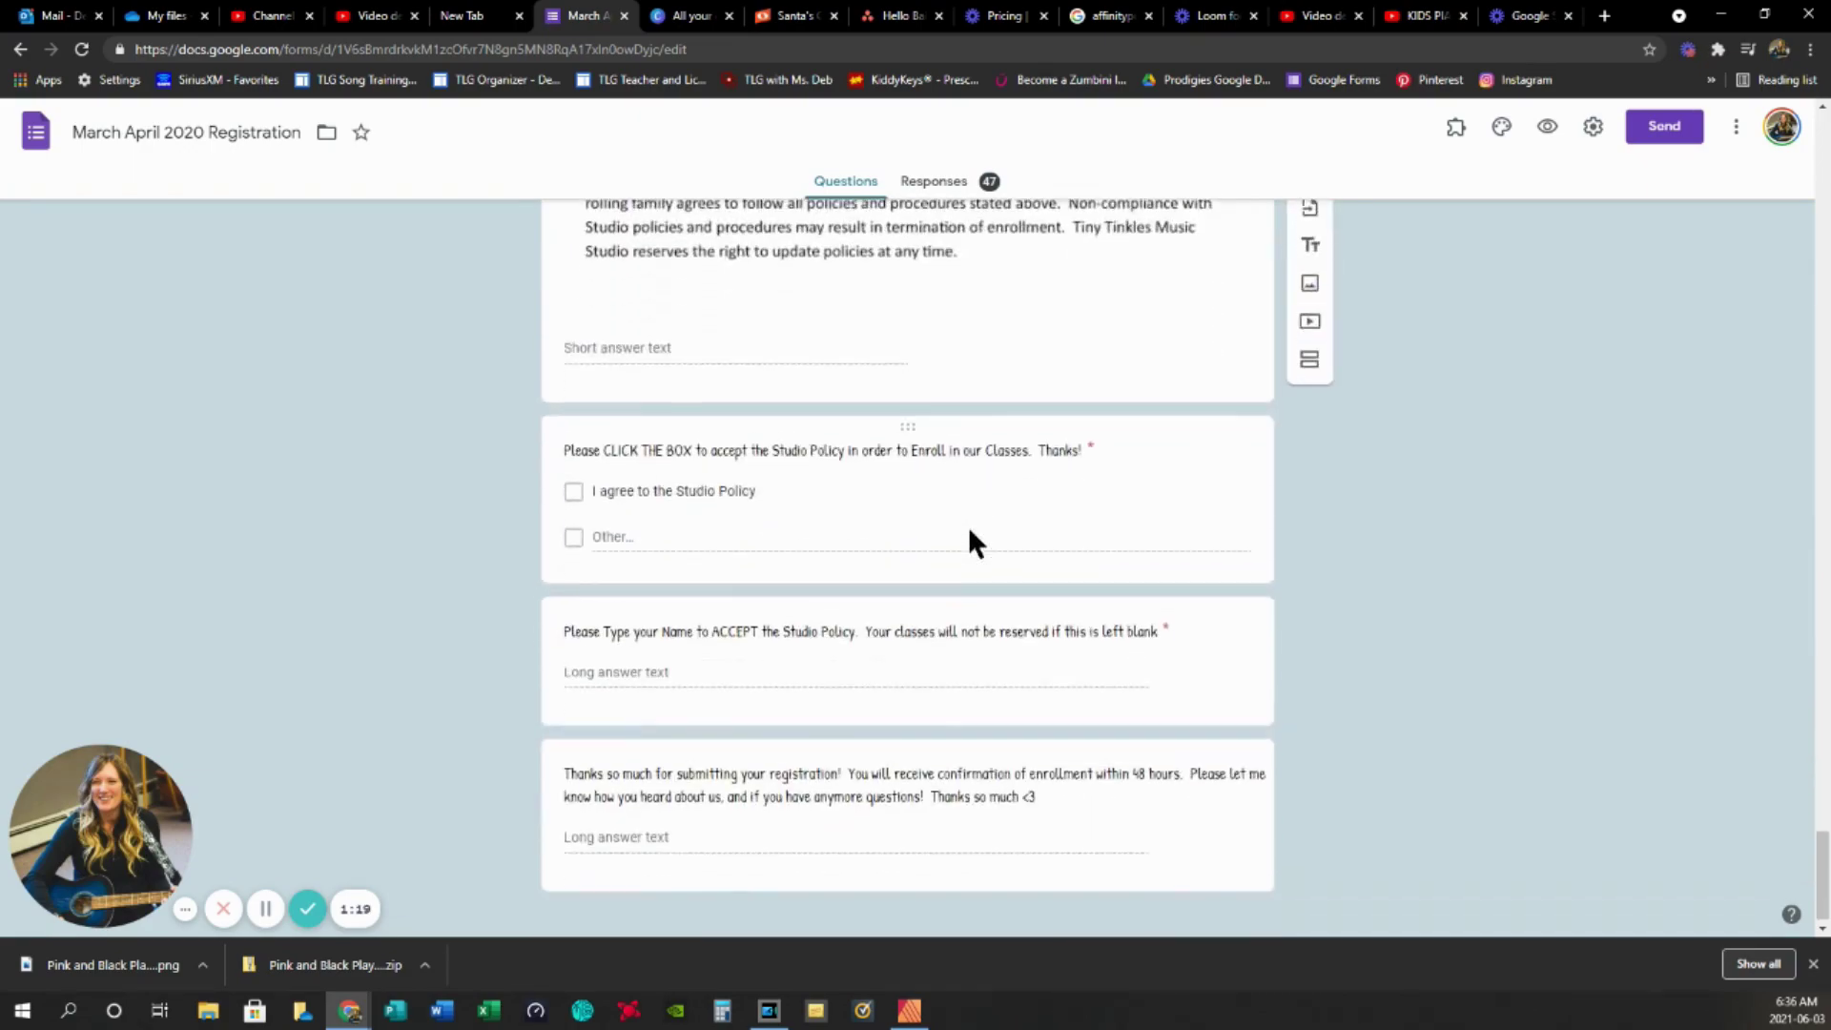
- Review the form's policy section, then view its 47-response summary
{"action": "scroll", "coordinate": [1279, 666], "scroll_direction": "up", "scroll_amount": 20}
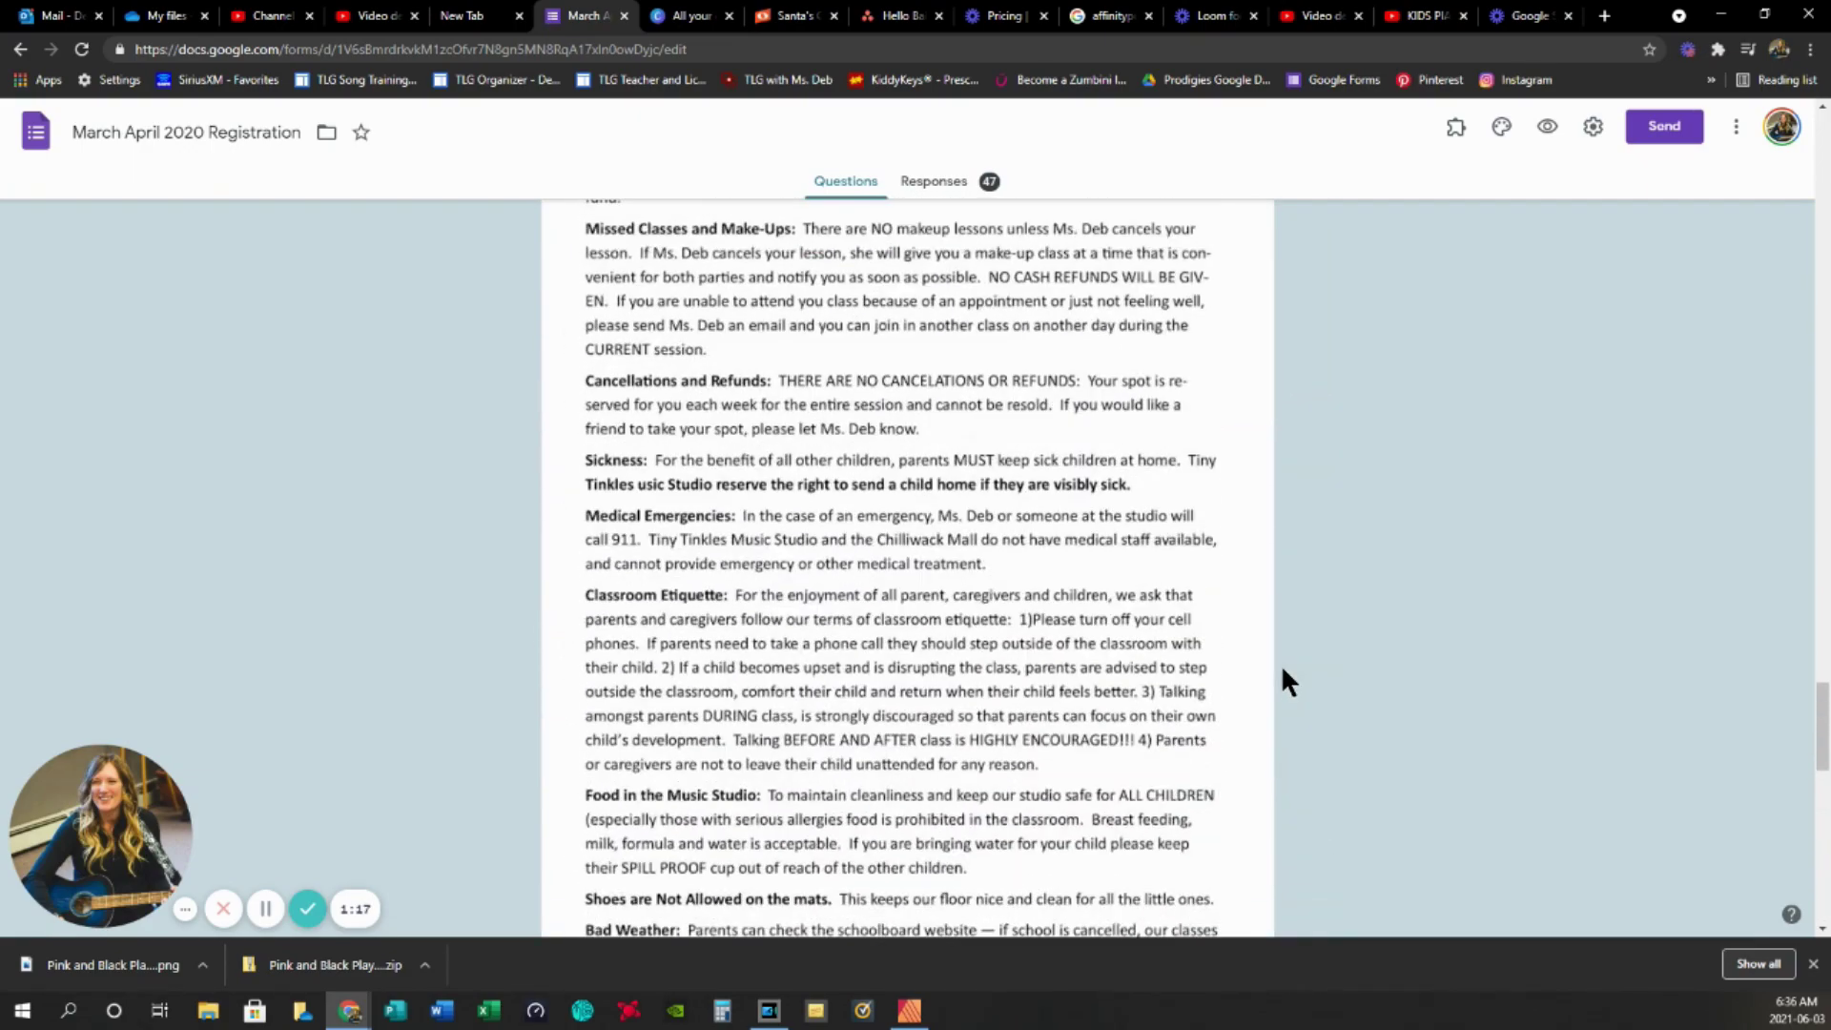
{"action": "scroll", "coordinate": [1280, 664], "scroll_direction": "down", "scroll_amount": 20}
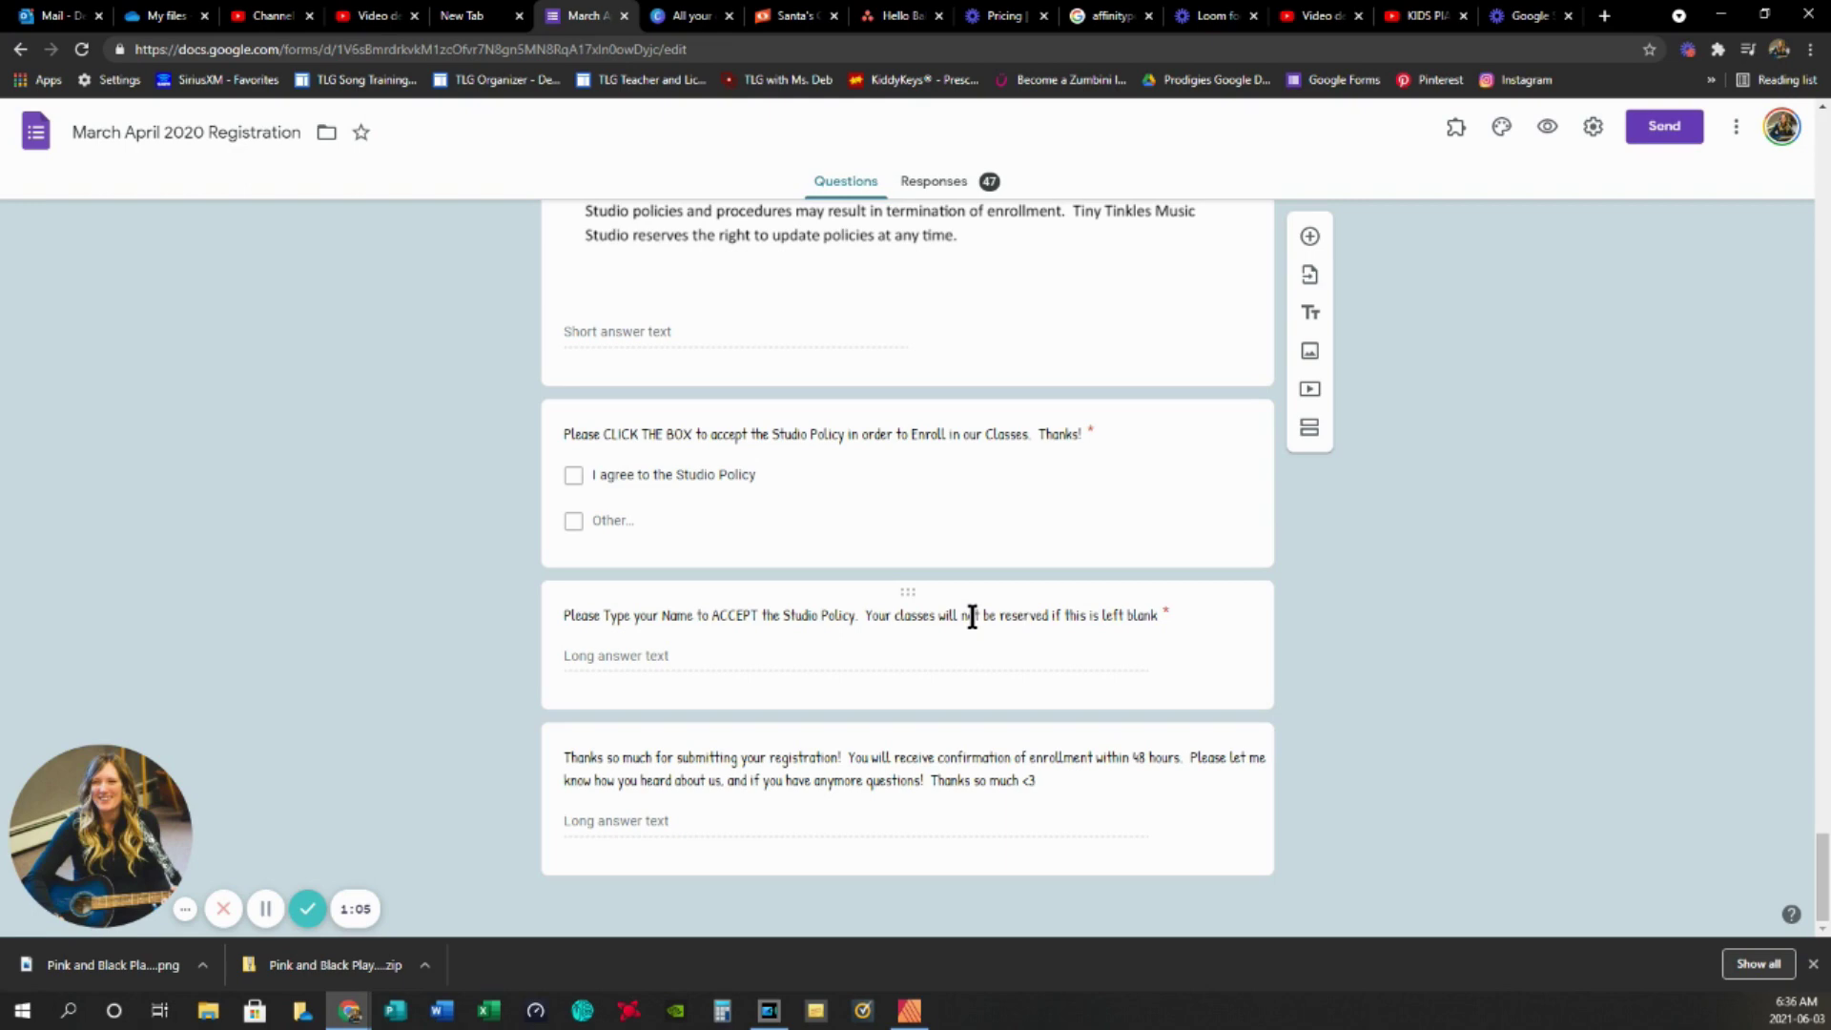
{"action": "scroll", "coordinate": [956, 626], "scroll_direction": "up", "scroll_amount": 3}
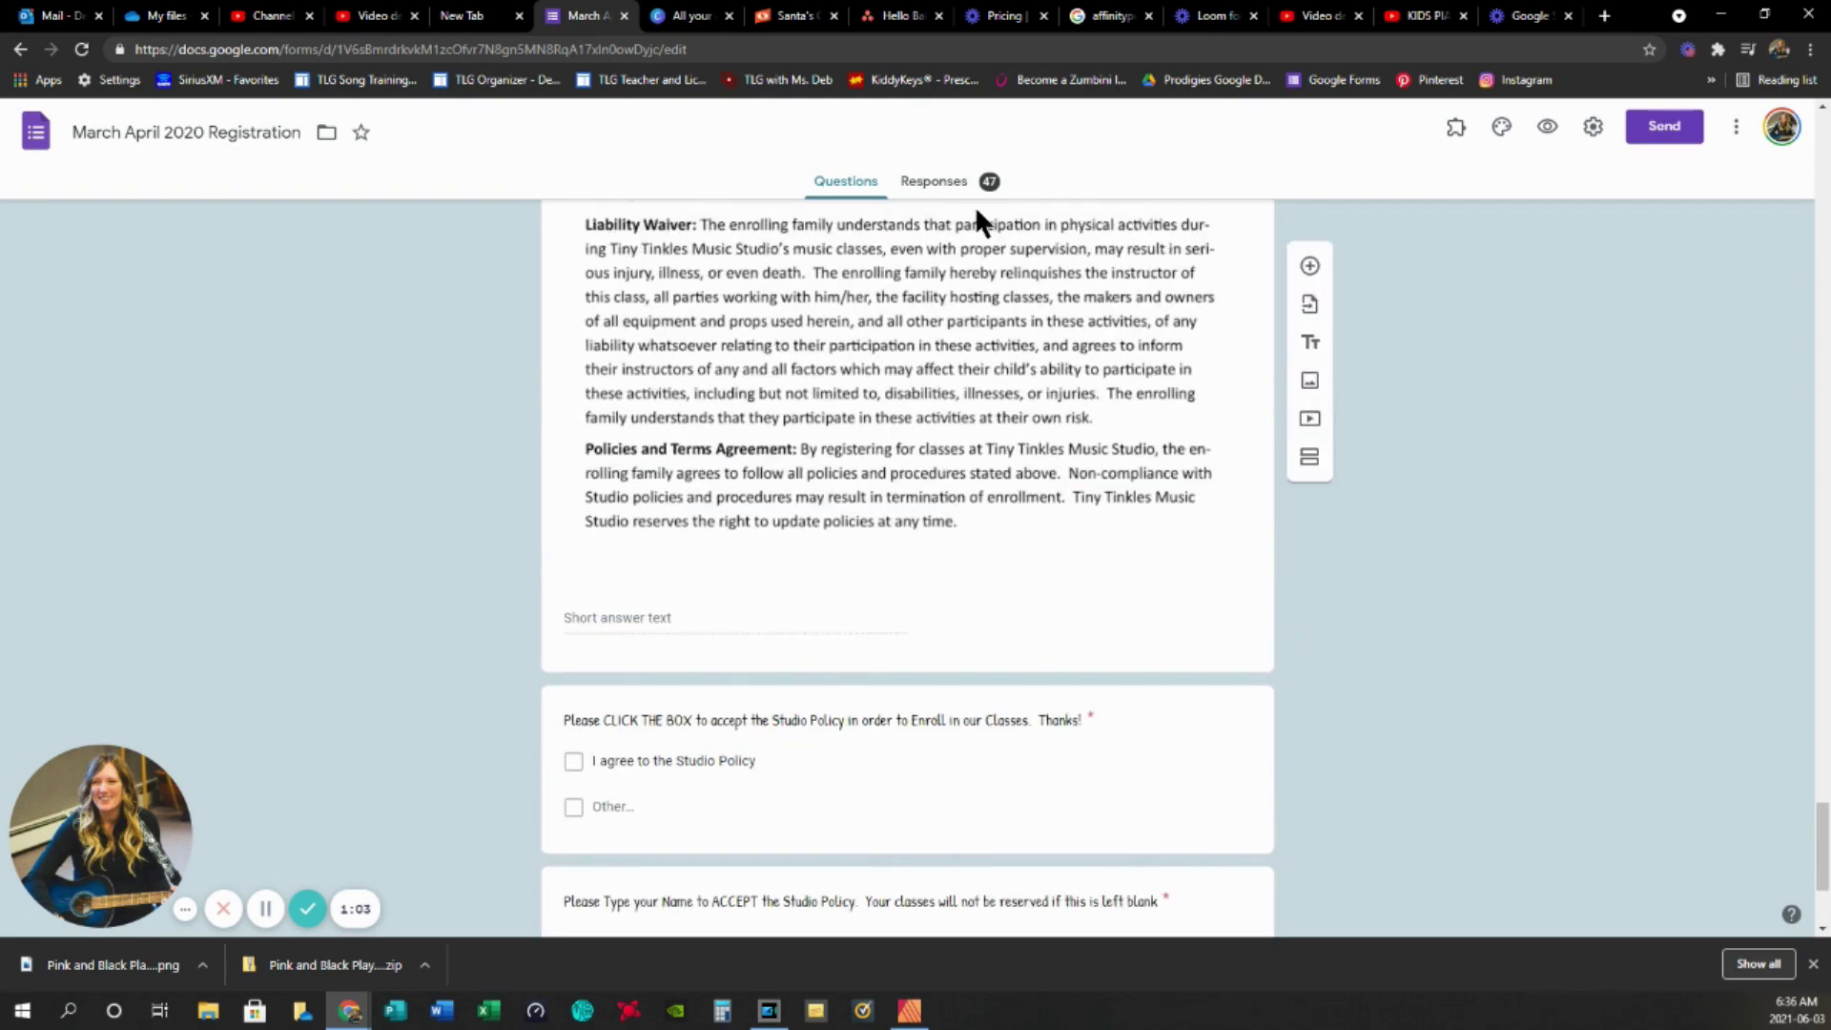
{"action": "left_click", "coordinate": [936, 181]}
{"action": "scroll", "coordinate": [846, 601], "scroll_direction": "down", "scroll_amount": 5}
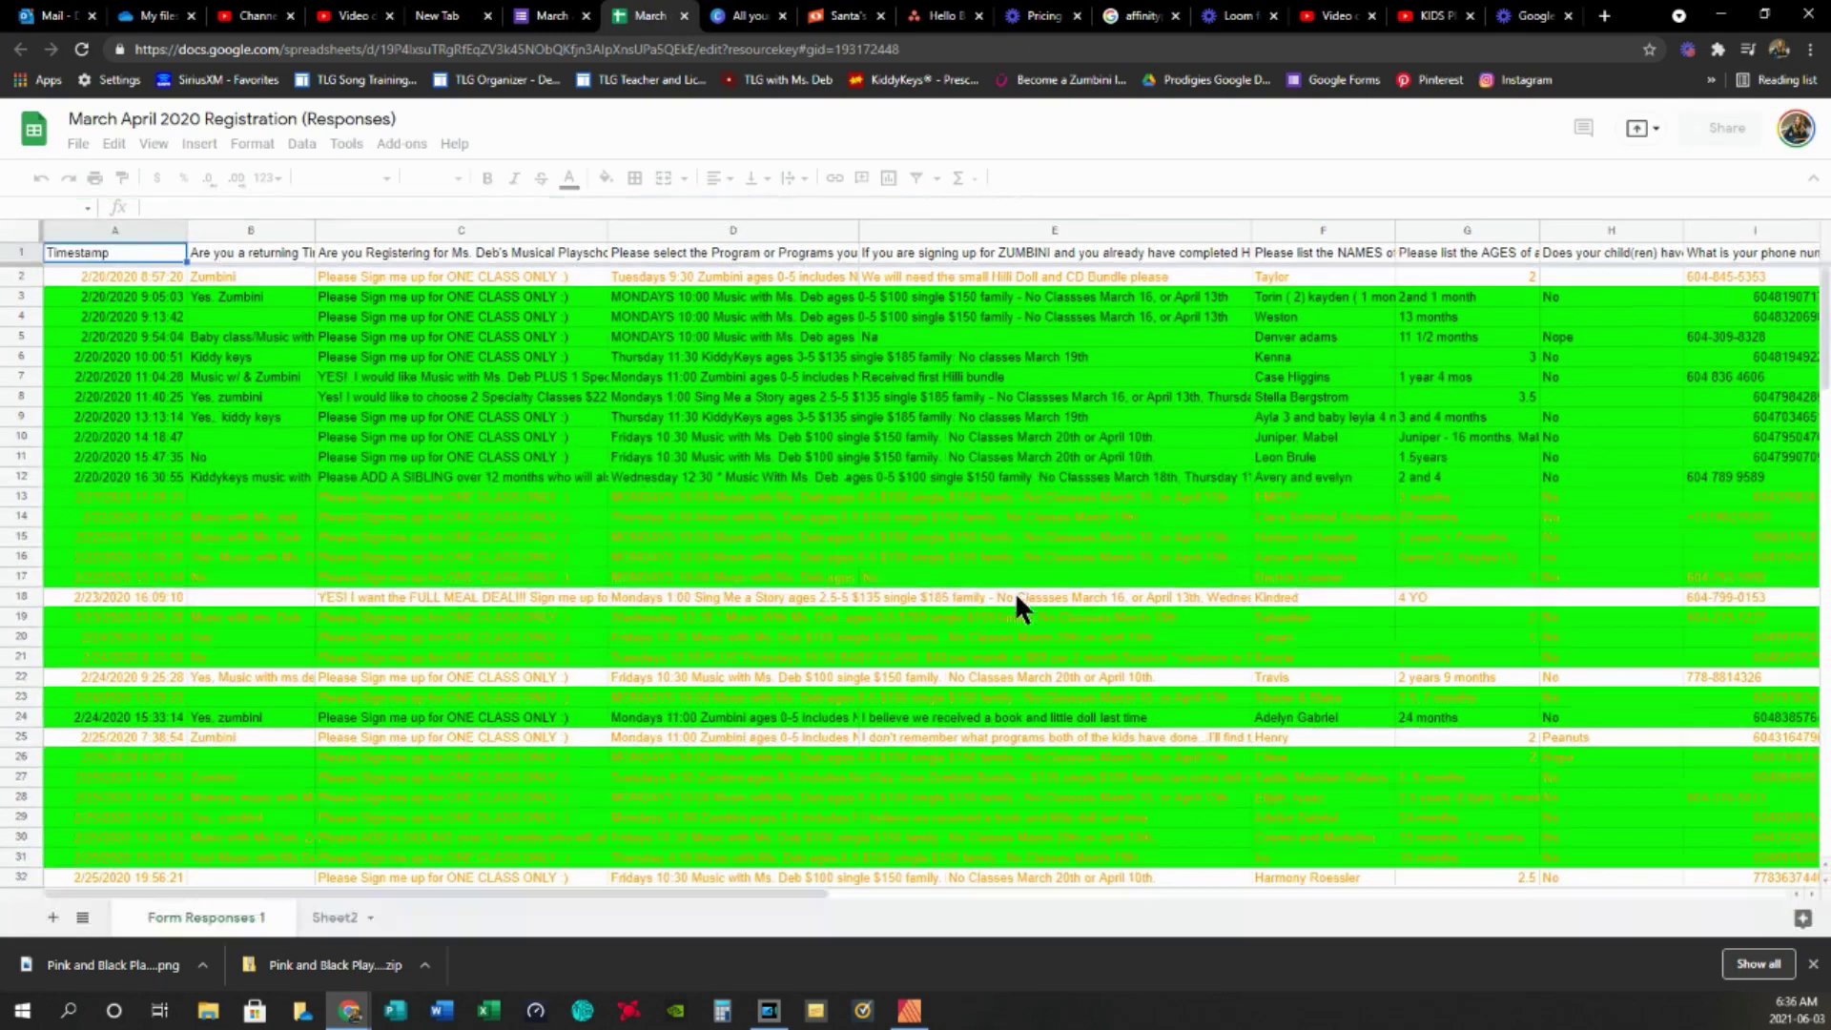
- Scroll the registration responses spreadsheet, then go back to the Google Forms home page
{"action": "scroll", "coordinate": [1017, 603], "scroll_direction": "down", "scroll_amount": 7}
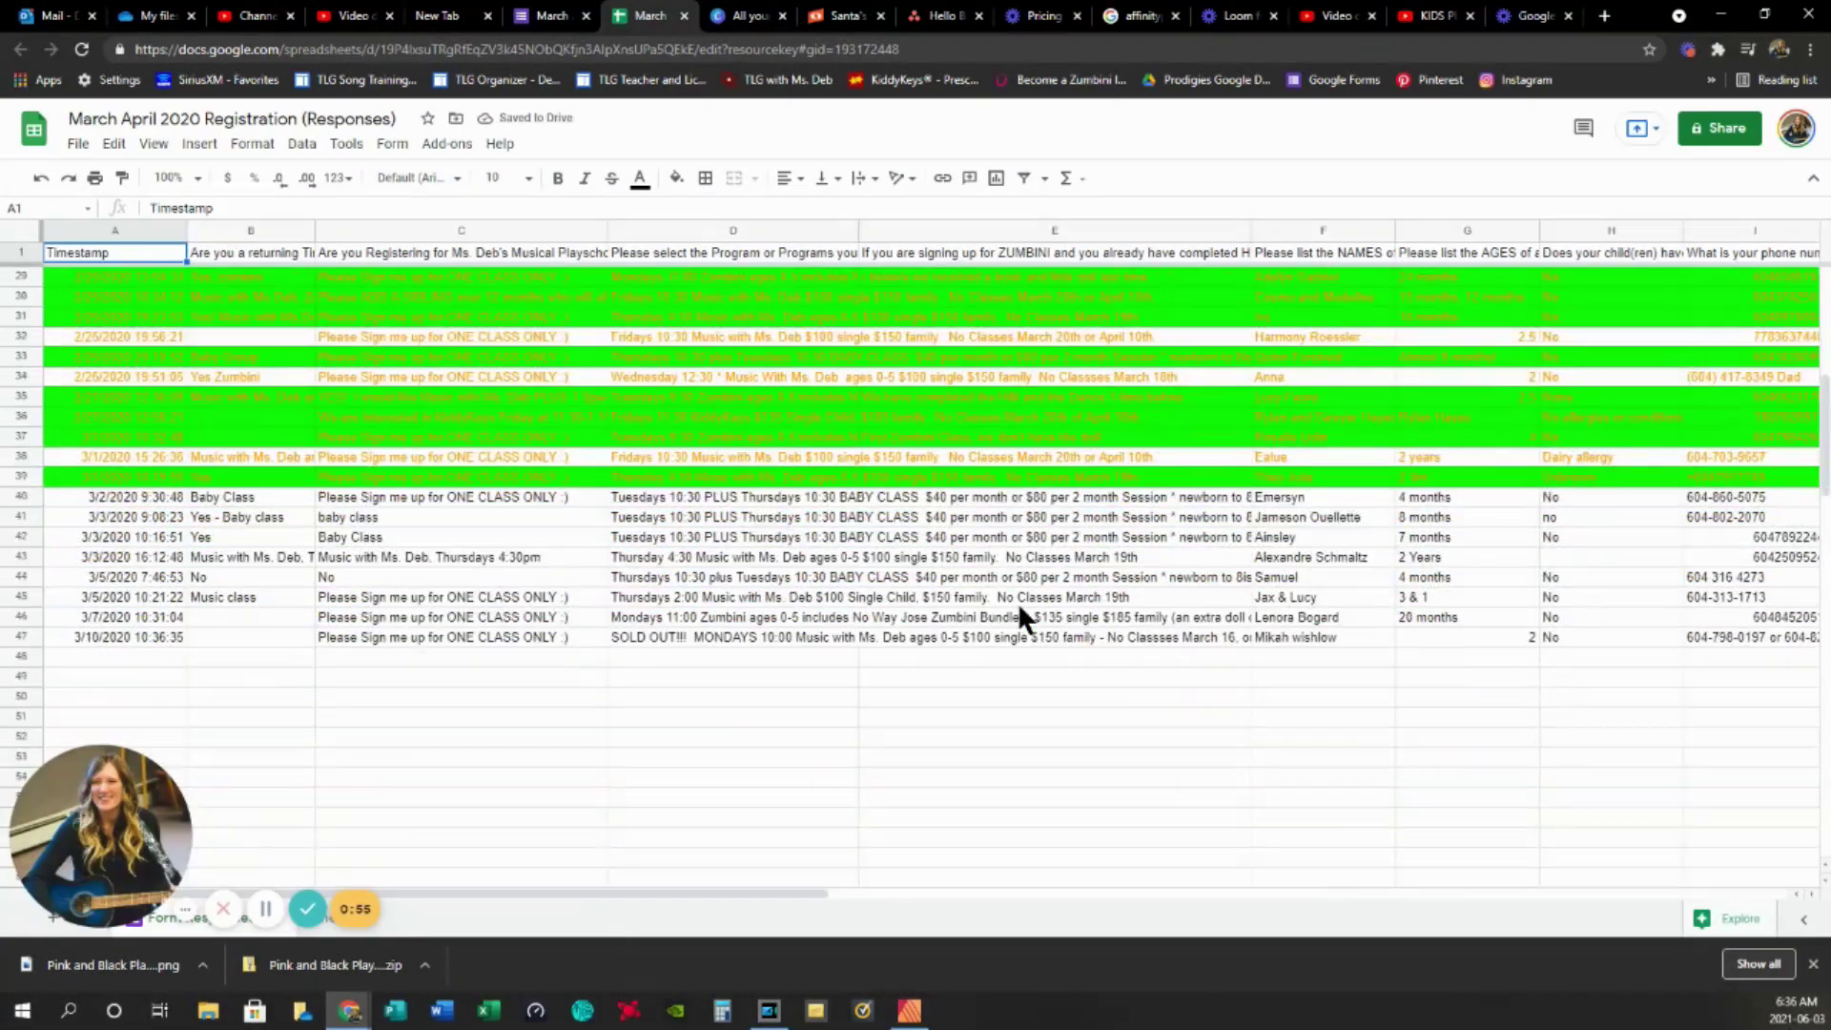
{"action": "scroll", "coordinate": [1016, 603], "scroll_direction": "up", "scroll_amount": 8}
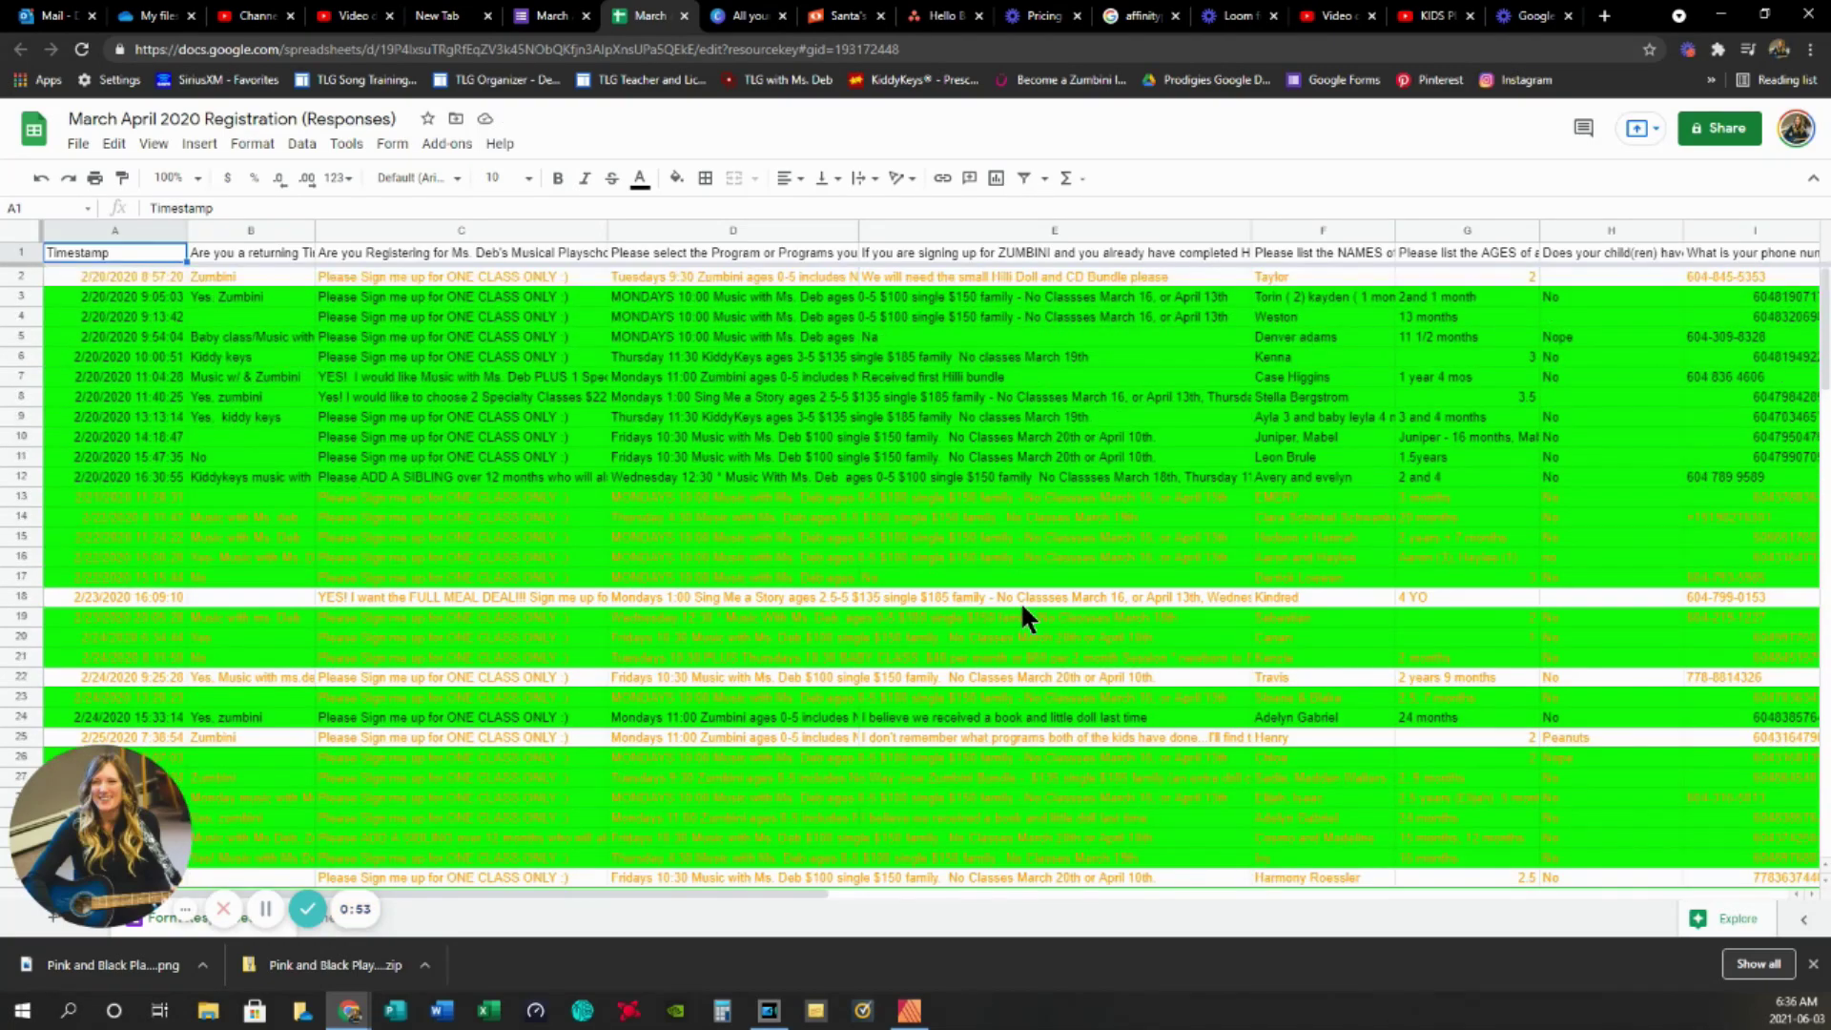
{"action": "left_click", "coordinate": [556, 18]}
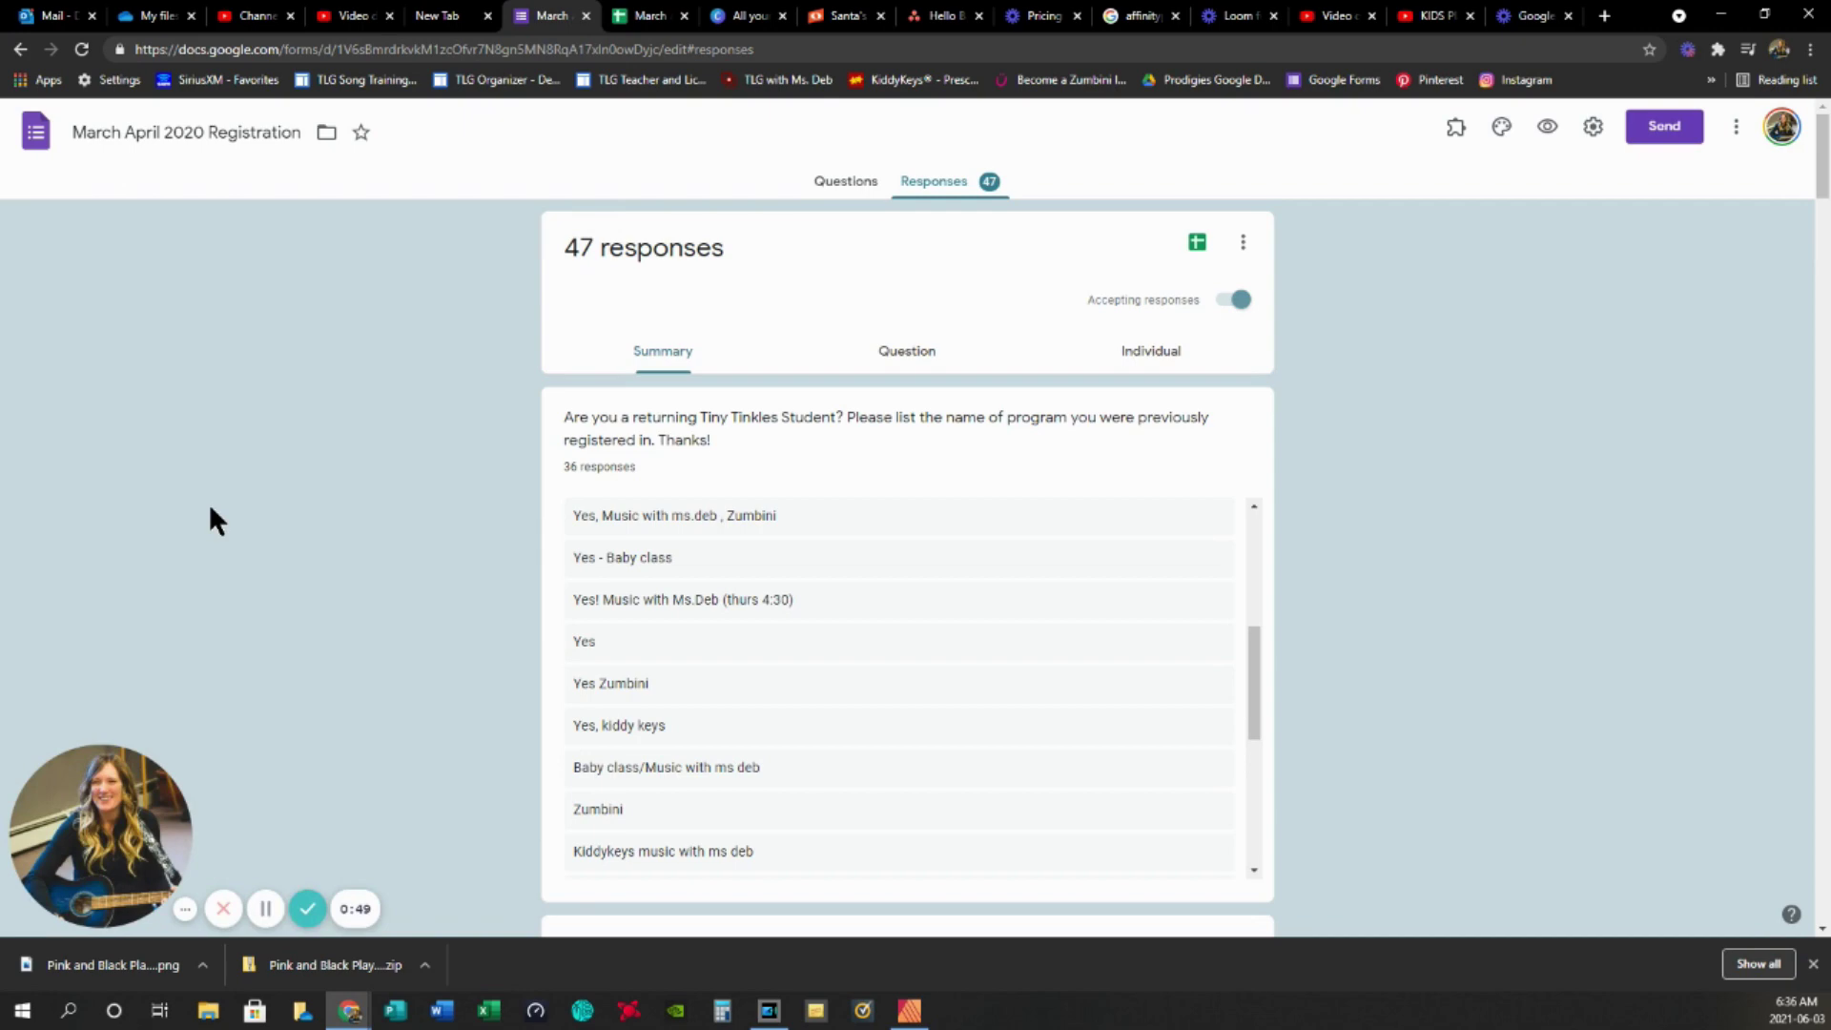
{"action": "left_click", "coordinate": [35, 131]}
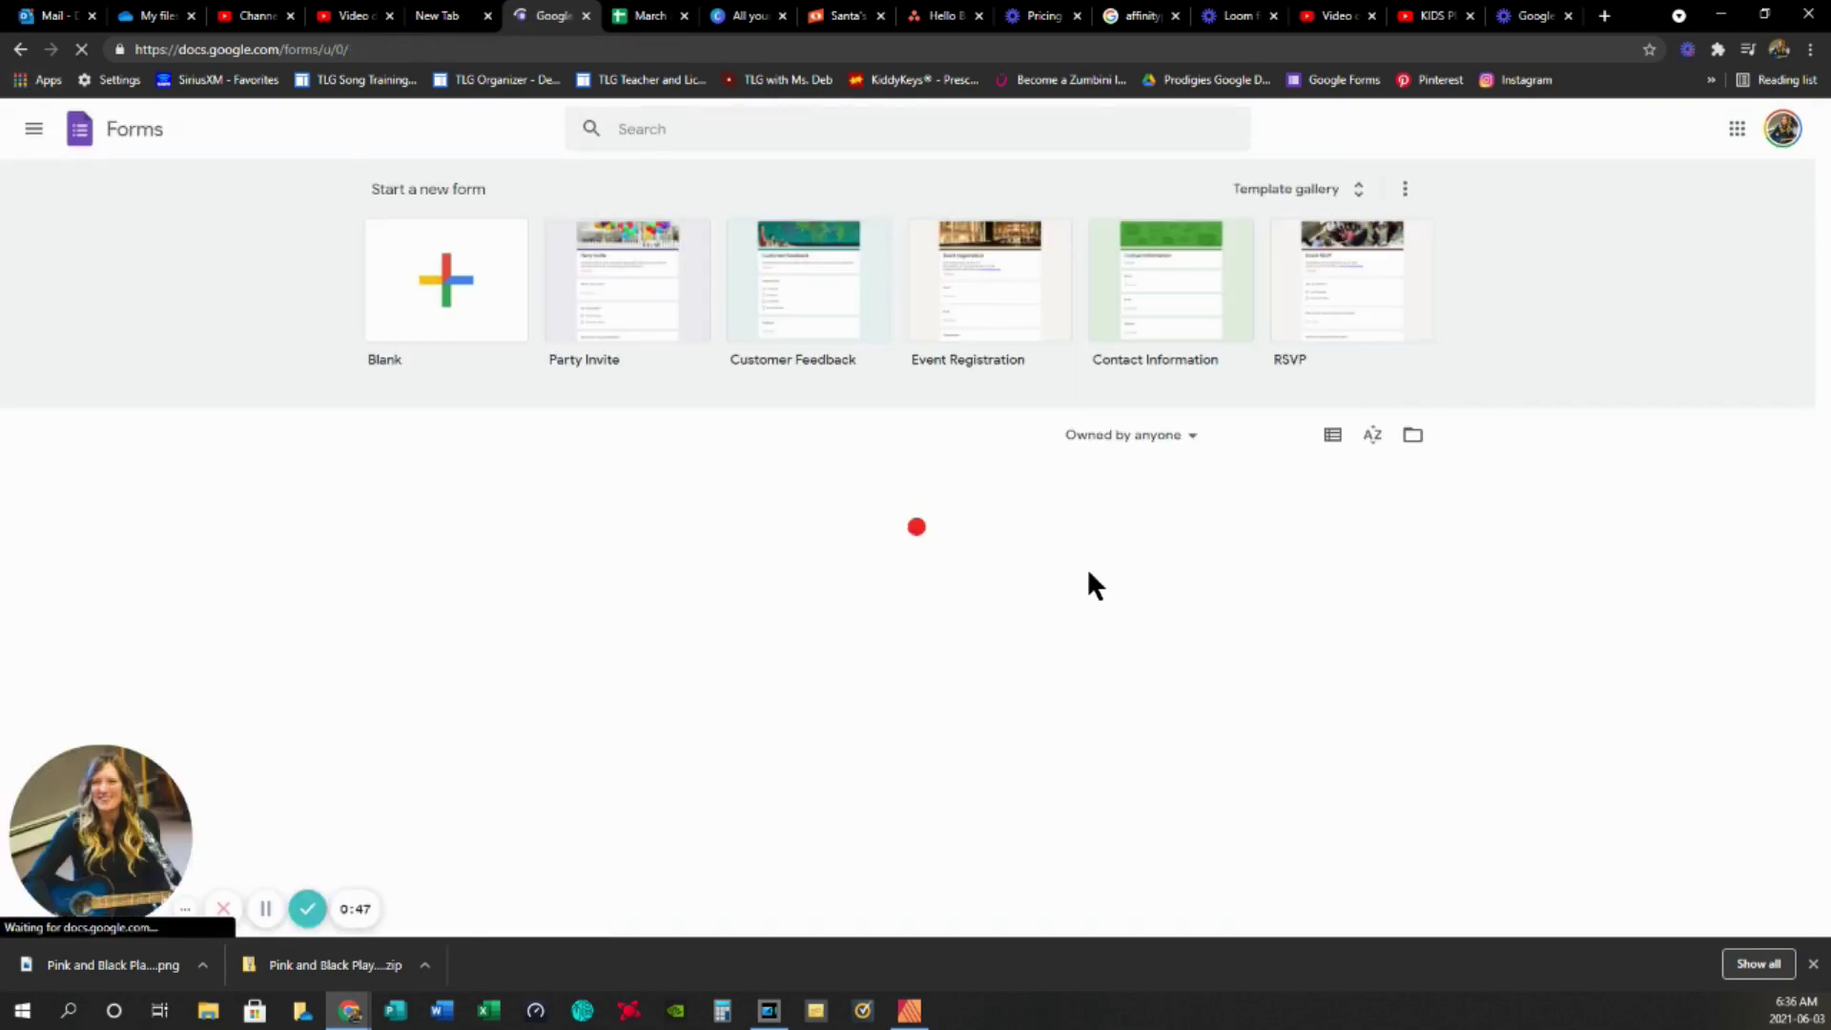
{"action": "scroll", "coordinate": [1336, 728], "scroll_direction": "down", "scroll_amount": 10}
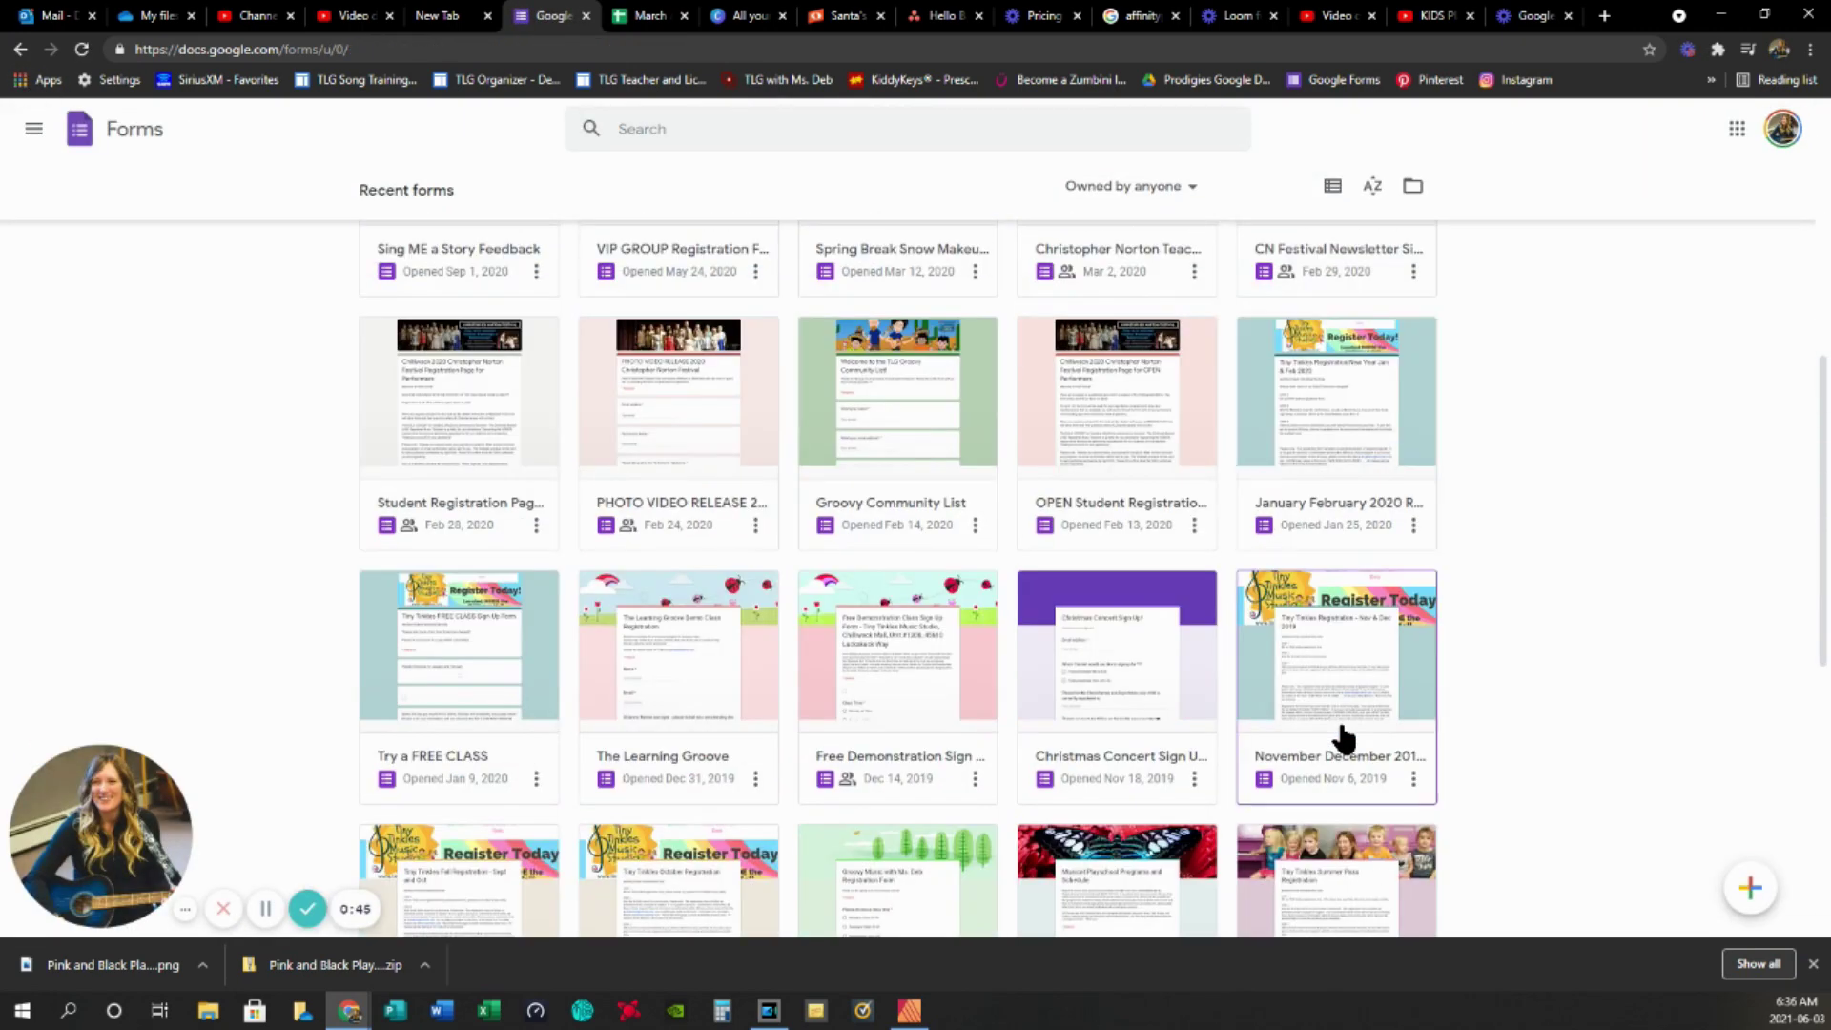
{"action": "scroll", "coordinate": [1343, 737], "scroll_direction": "down", "scroll_amount": 4}
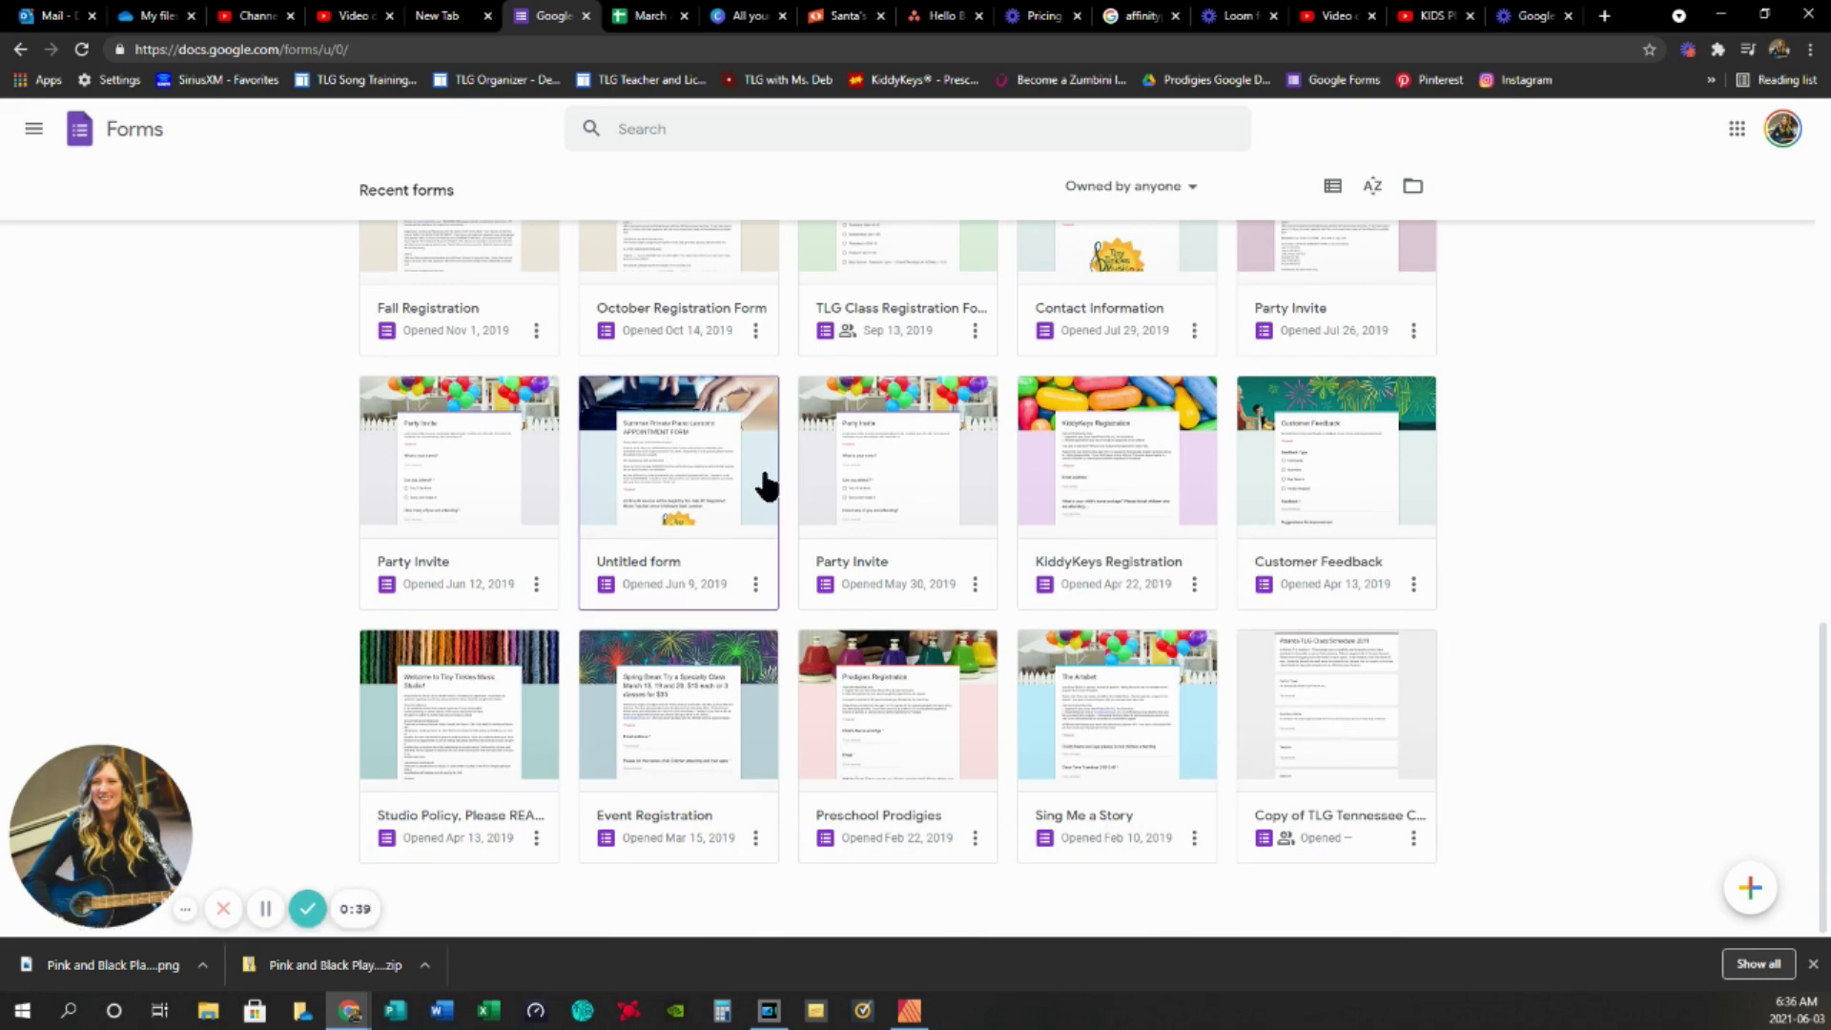
{"action": "scroll", "coordinate": [1091, 735], "scroll_direction": "up", "scroll_amount": 2}
{"action": "scroll", "coordinate": [1273, 743], "scroll_direction": "up", "scroll_amount": 3}
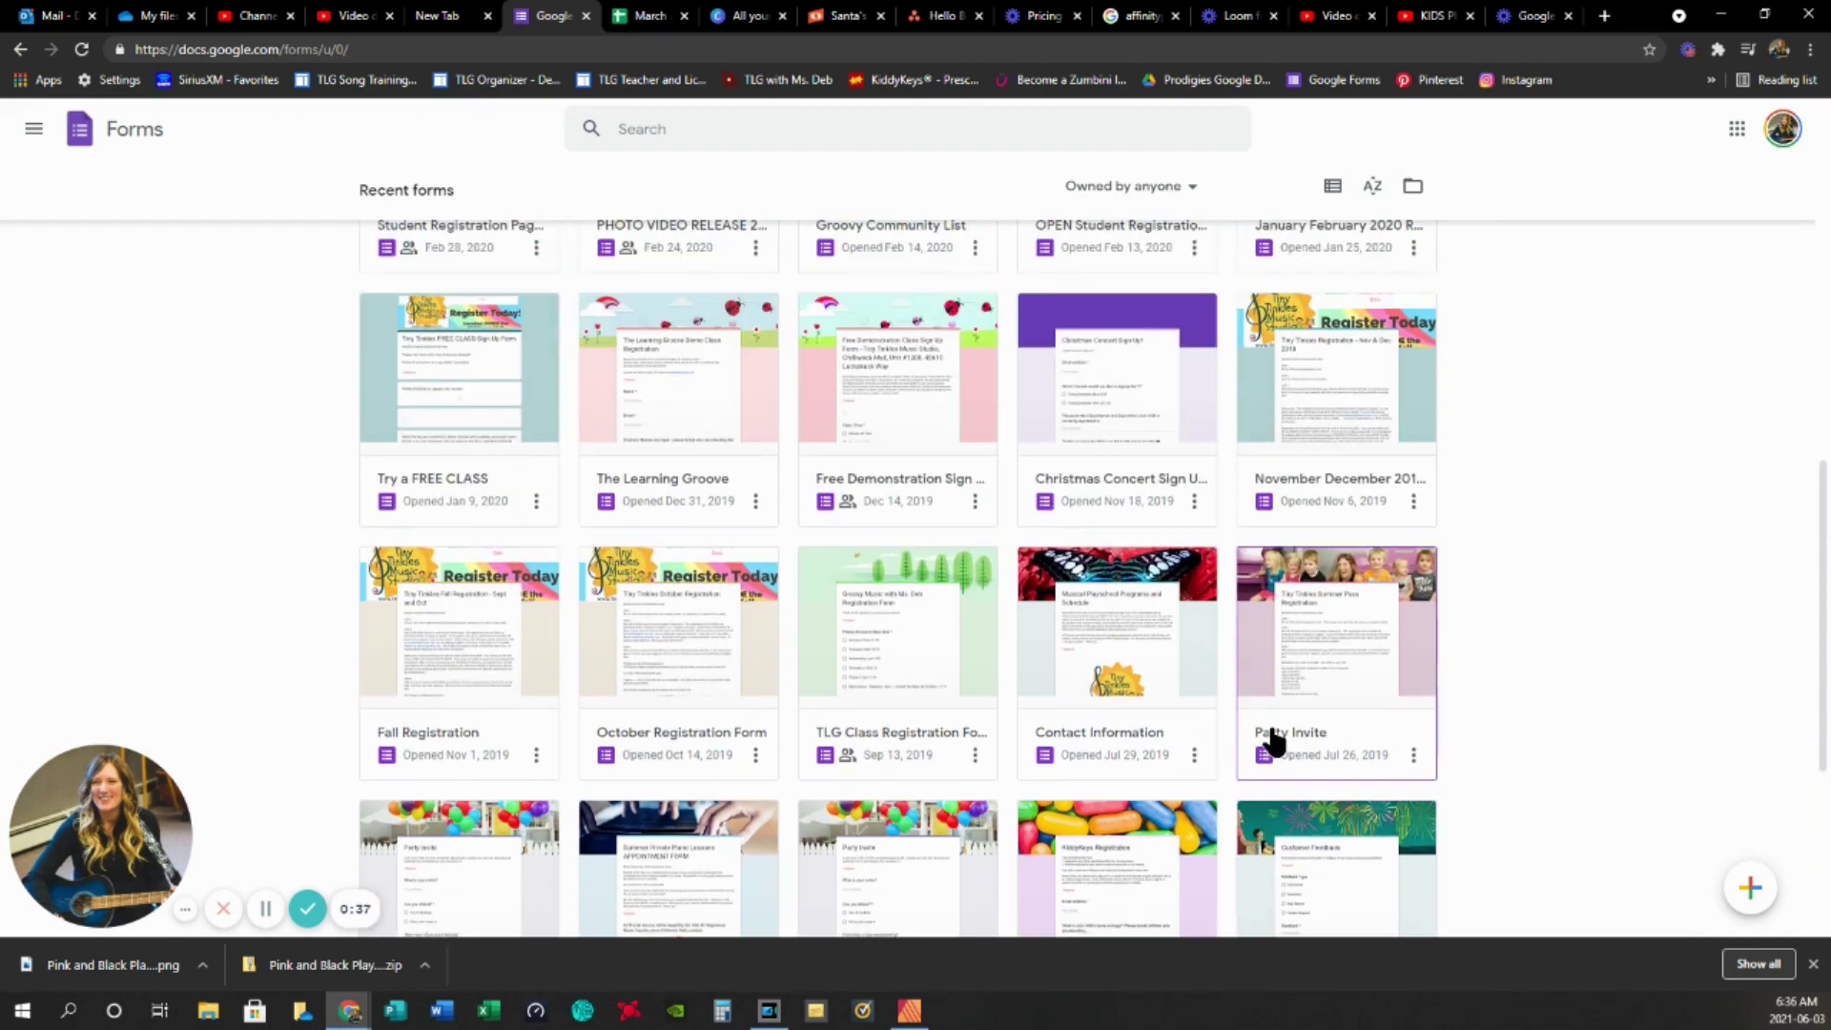
{"action": "scroll", "coordinate": [1011, 639], "scroll_direction": "up", "scroll_amount": 2}
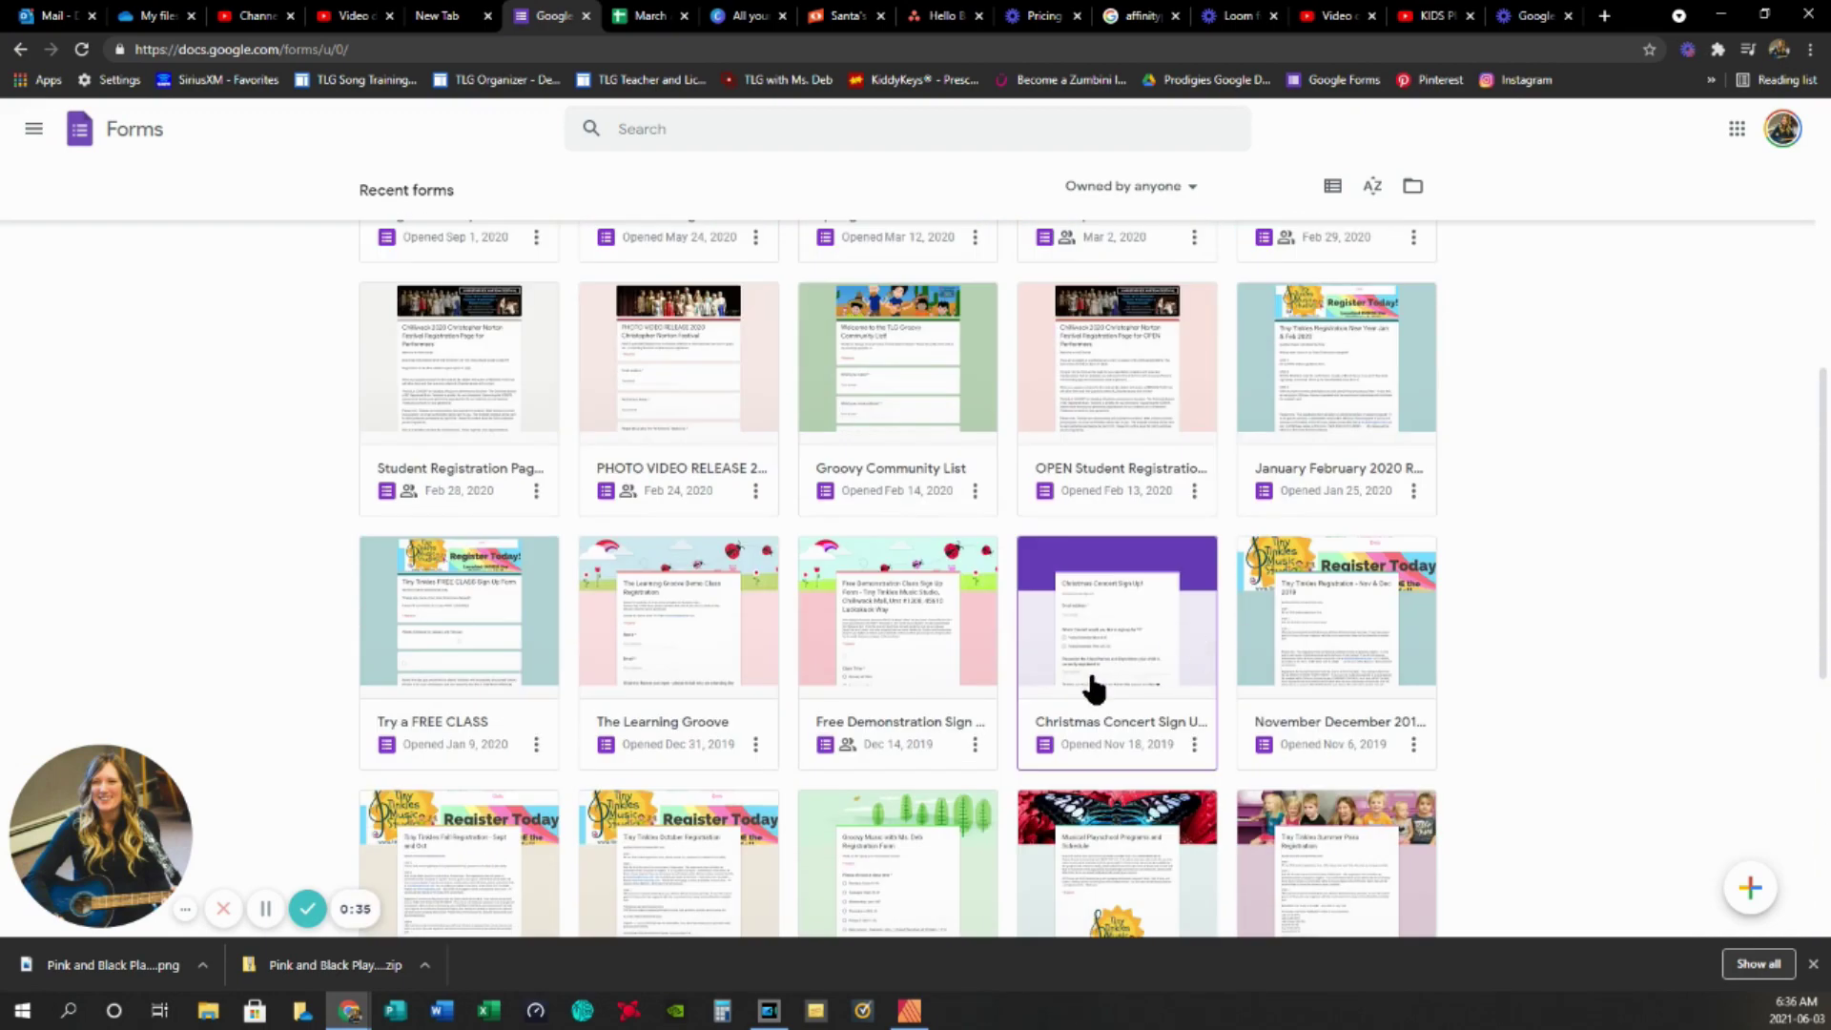
{"action": "scroll", "coordinate": [1035, 706], "scroll_direction": "up", "scroll_amount": 8}
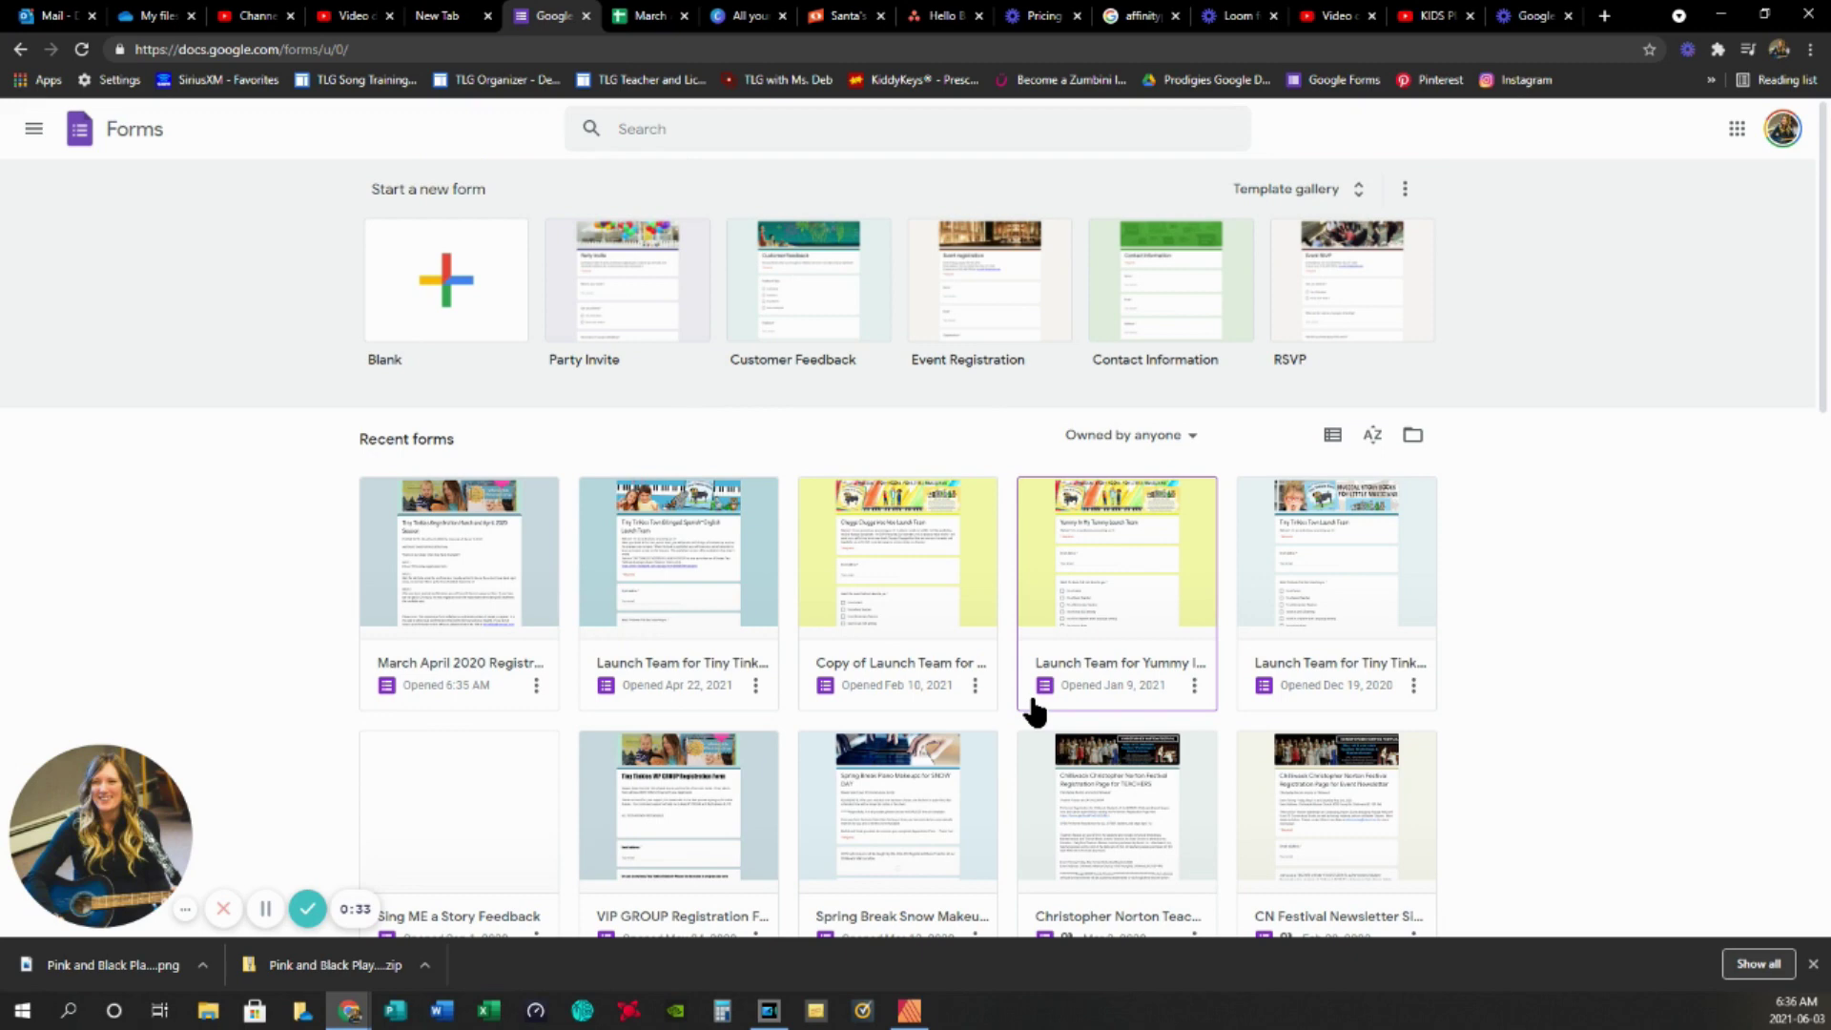